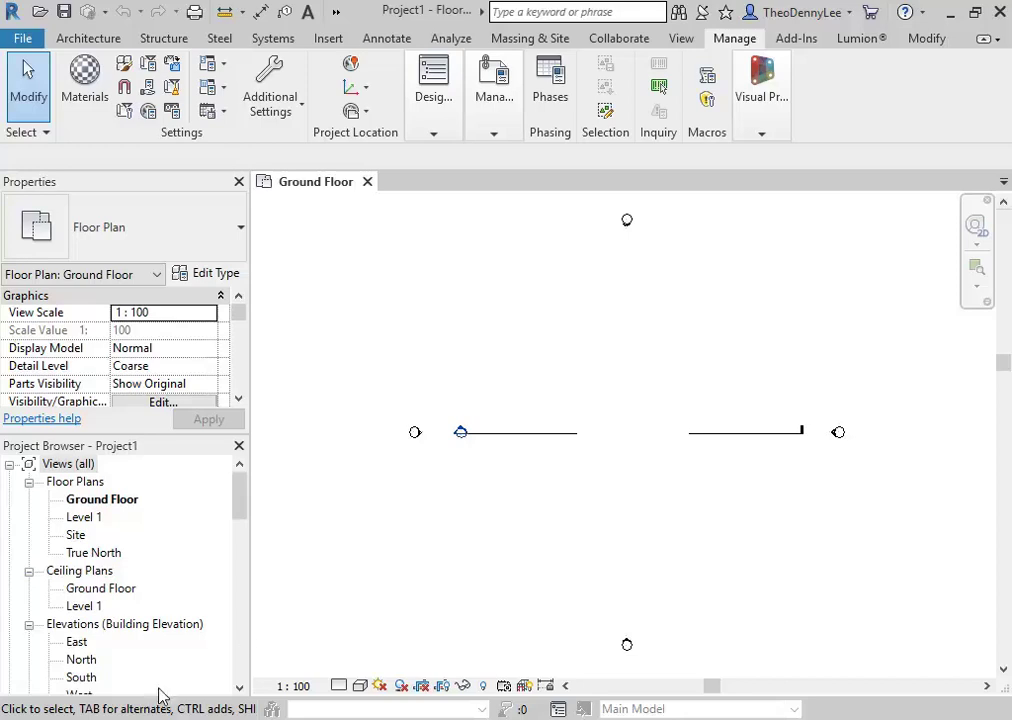
Step: Switch to Chrome to view the Jean Nouvel patterned façade image, open a blank page, and return to Revit
{"action": "left_click", "coordinate": [786, 95]}
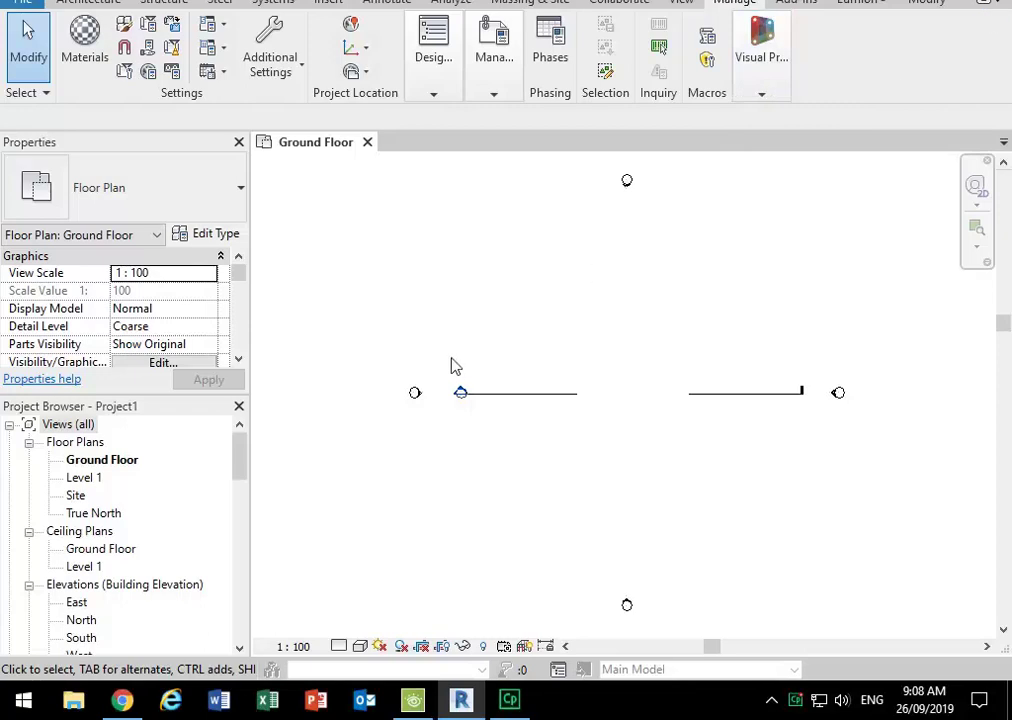
{"action": "left_click", "coordinate": [107, 701]}
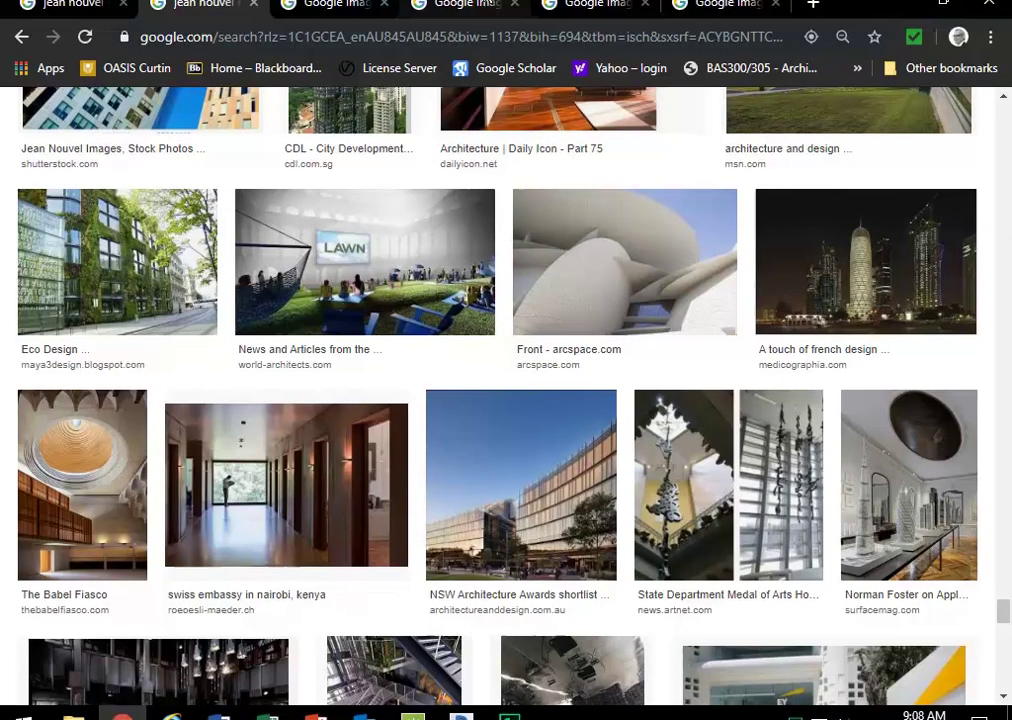
{"action": "left_click", "coordinate": [745, 17]}
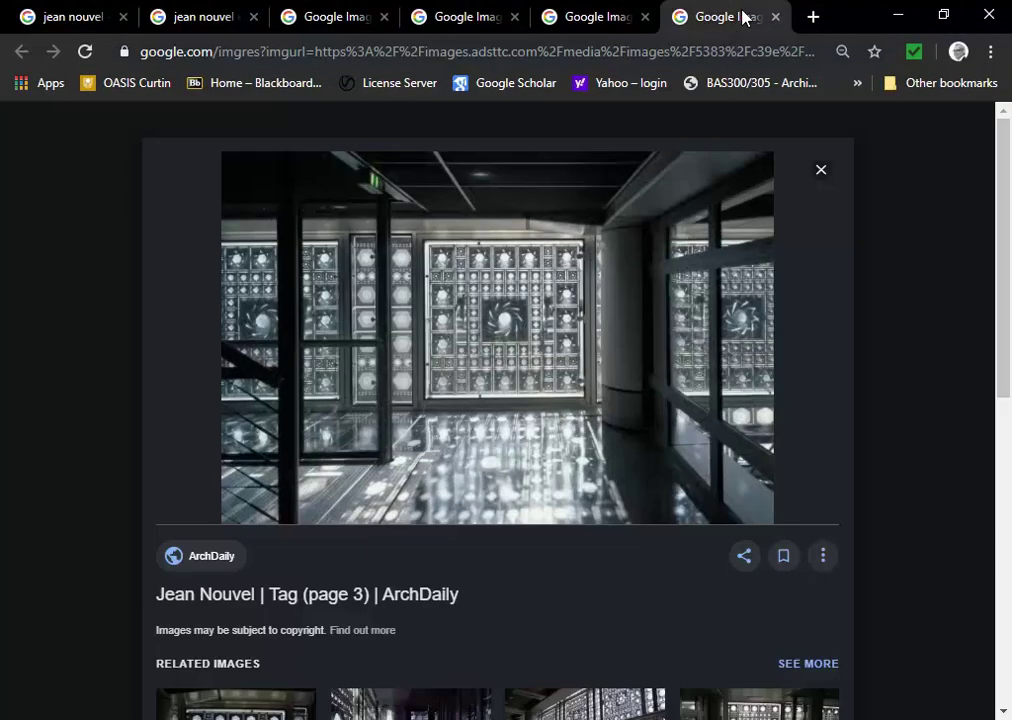
{"action": "left_click", "coordinate": [813, 16]}
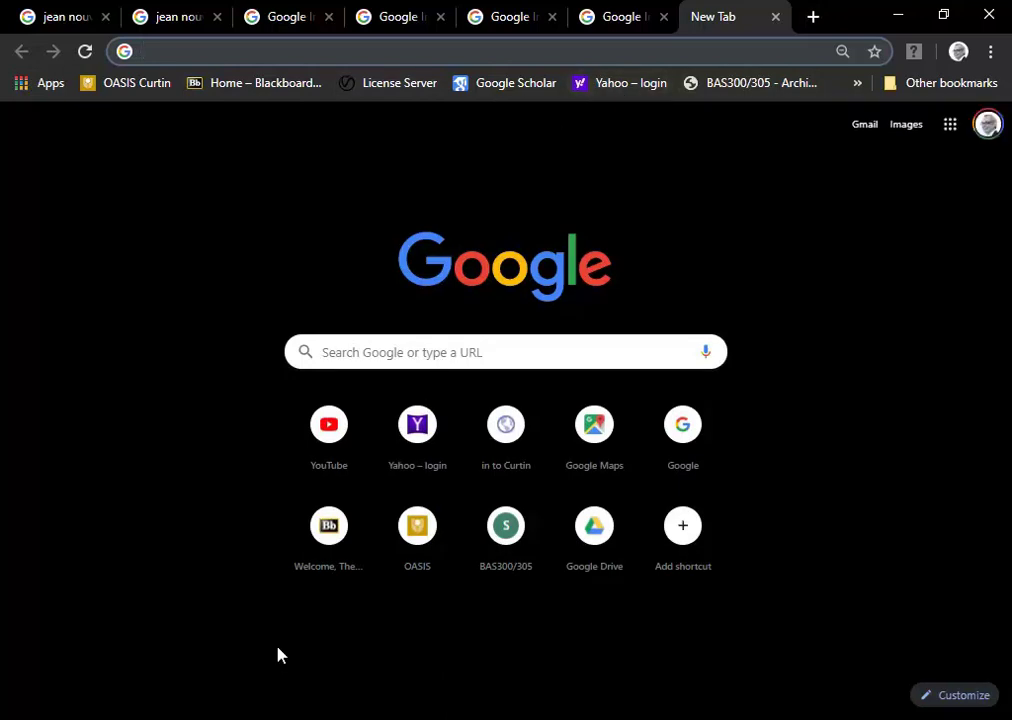
{"action": "left_click", "coordinate": [356, 705]}
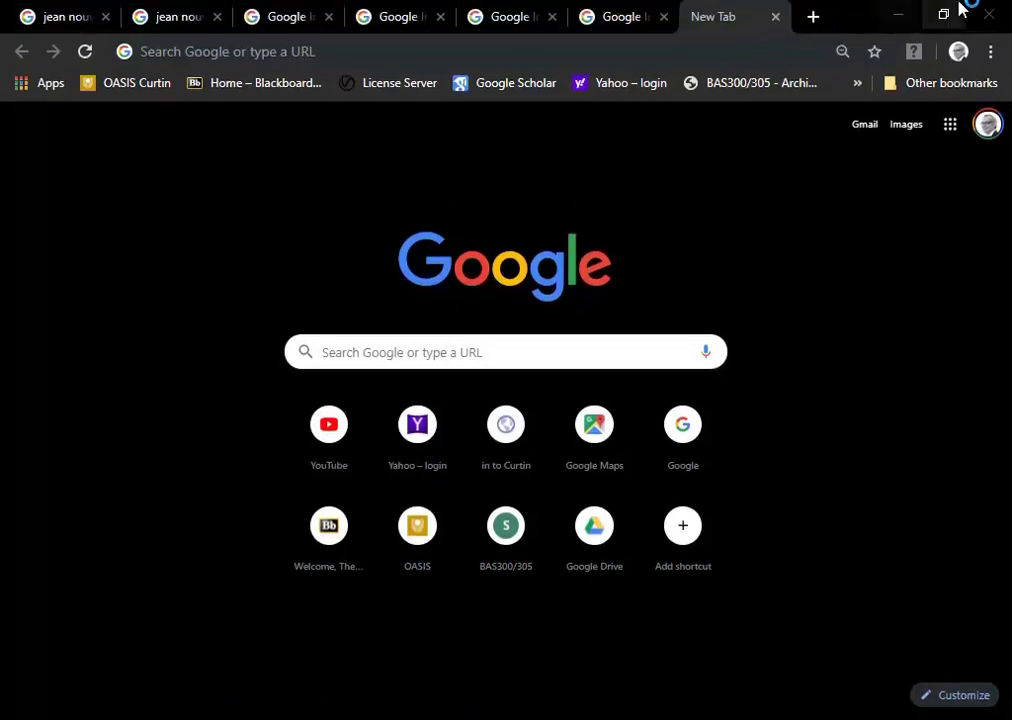
{"action": "left_click", "coordinate": [908, 14]}
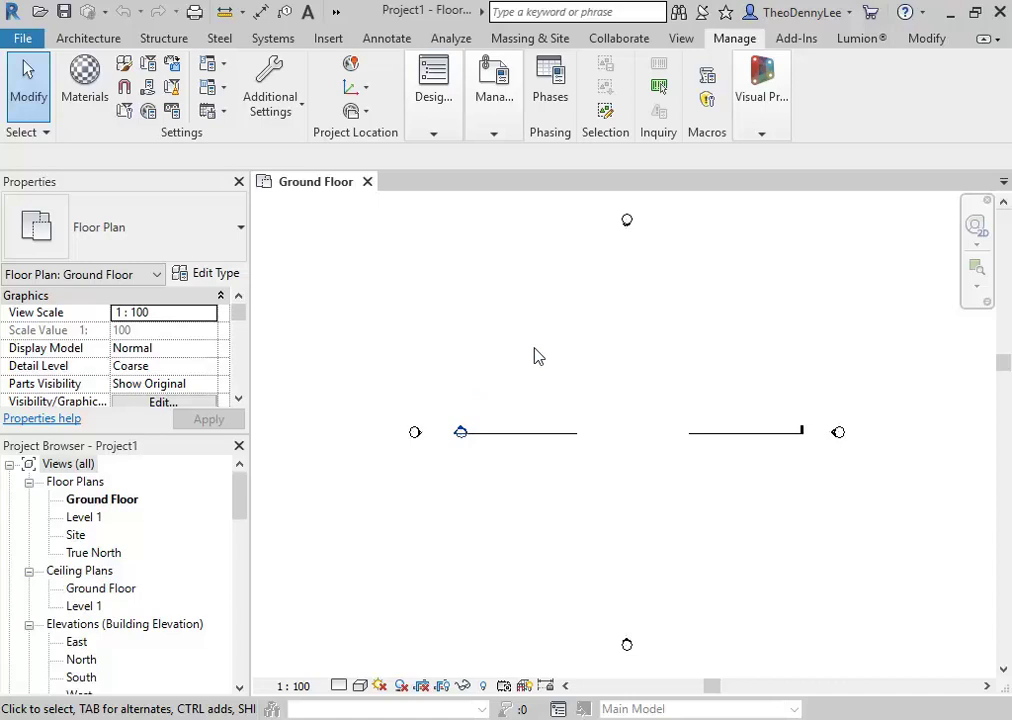
{"action": "left_click", "coordinate": [87, 42]}
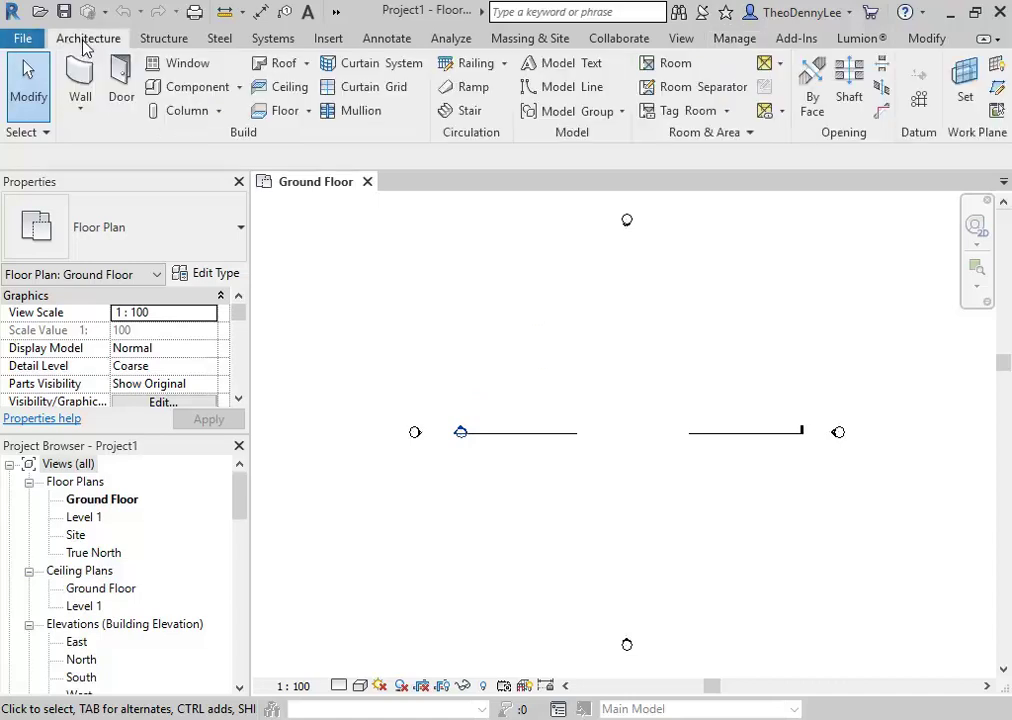
{"action": "left_click", "coordinate": [239, 87]}
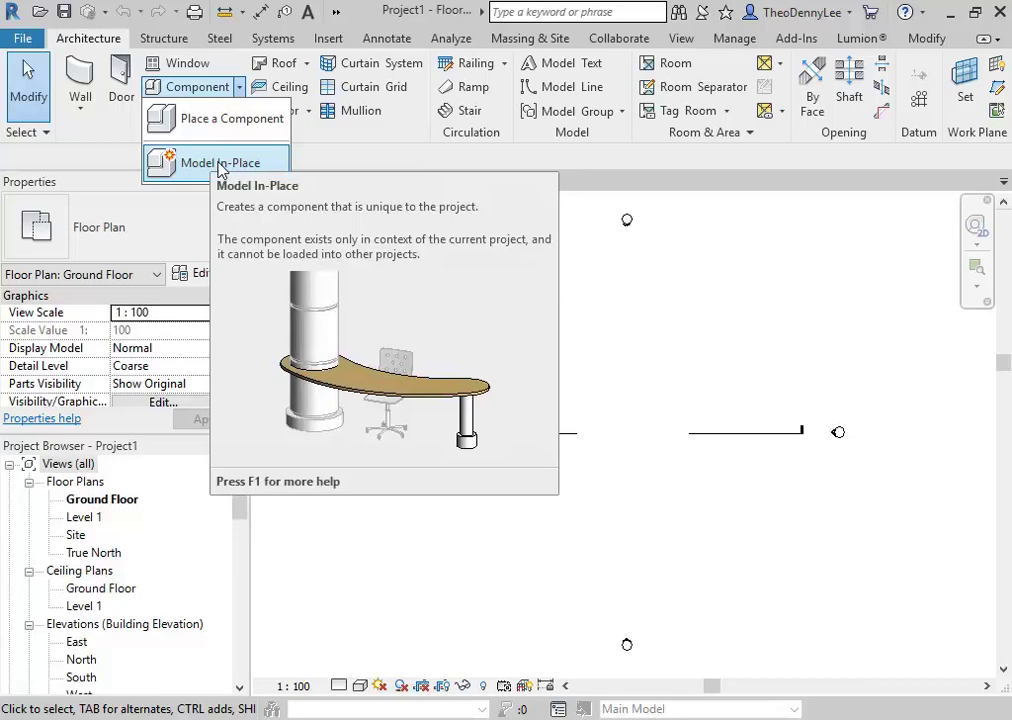
{"action": "left_click", "coordinate": [573, 349]}
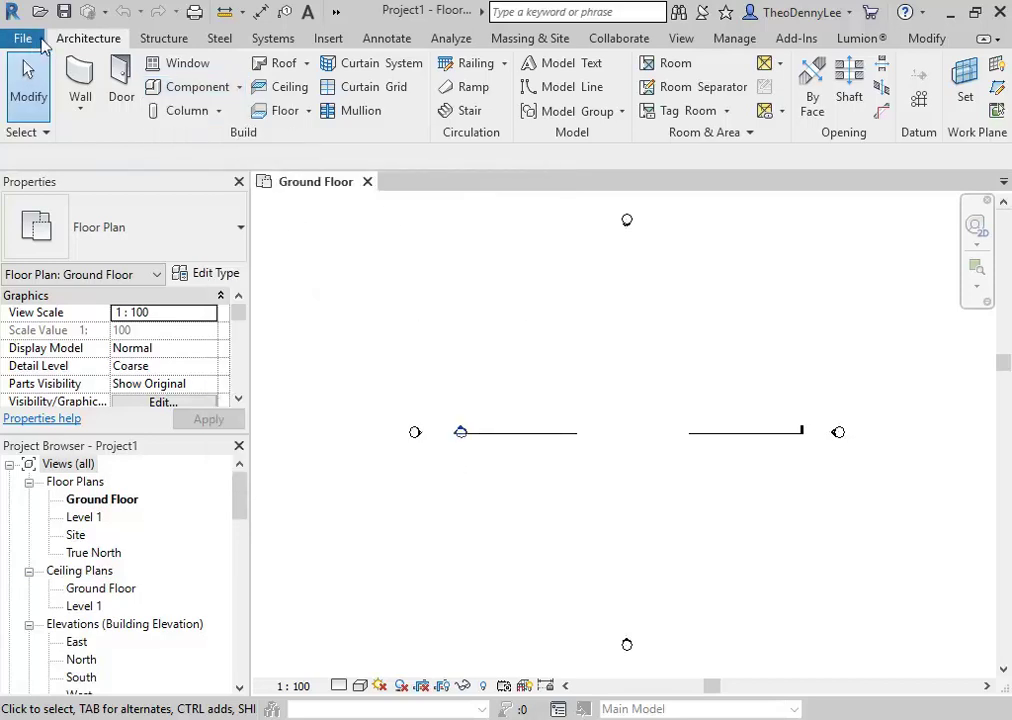
Step: Start creating a new family from a template file
{"action": "left_click", "coordinate": [24, 38]}
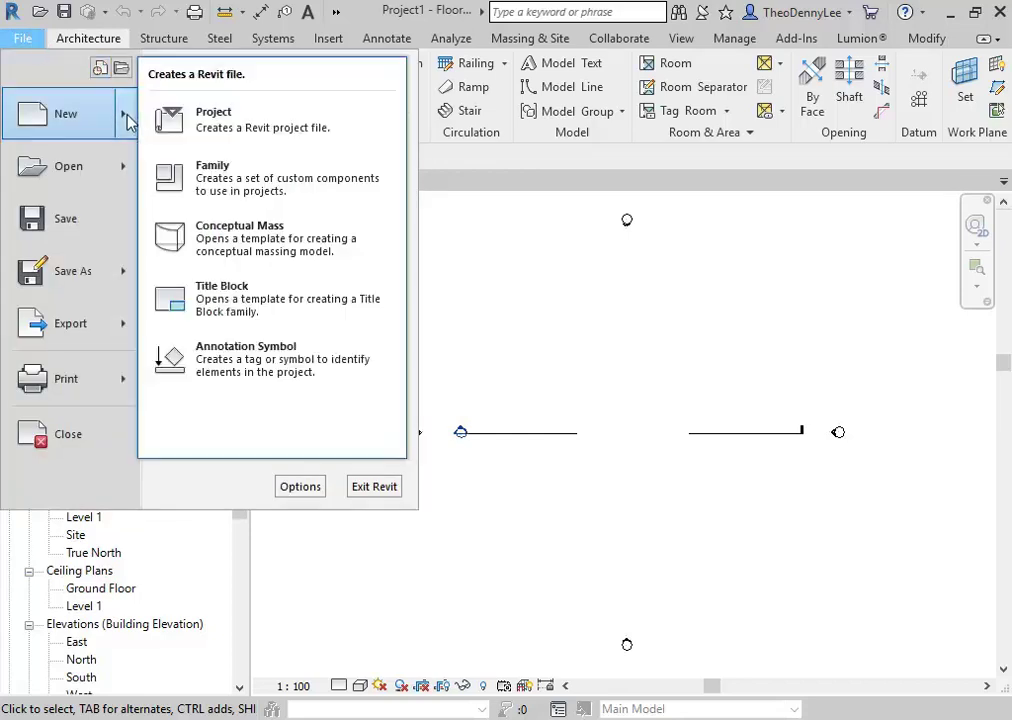
{"action": "key", "text": "Escape"}
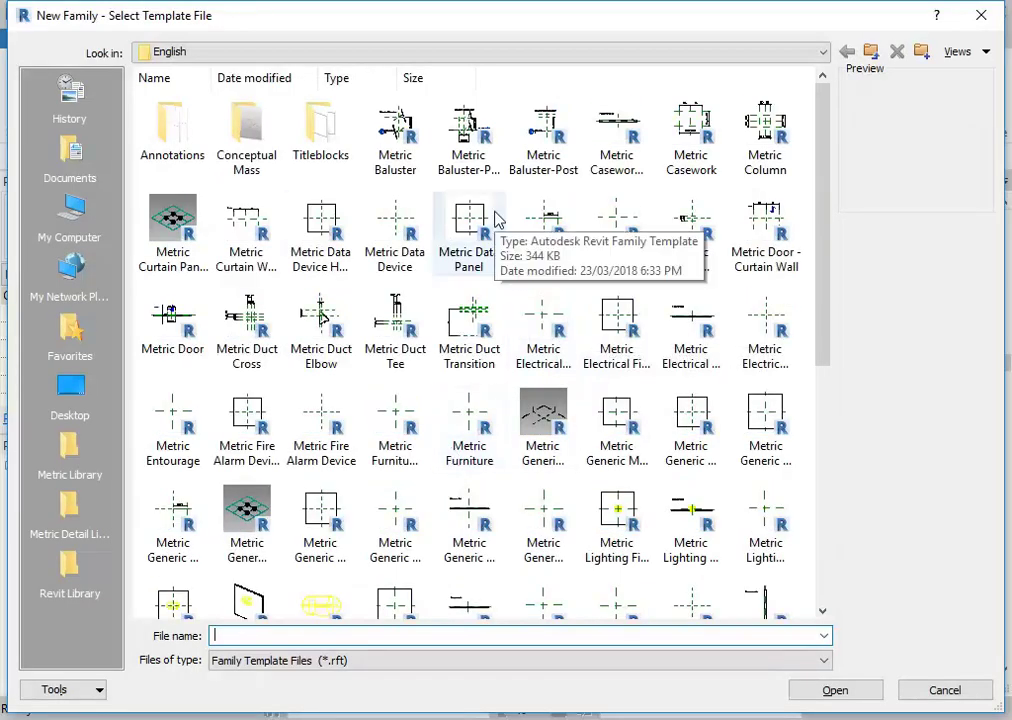
Step: Examine the available metric family templates, previewing the generic model, curtain panel, furniture and profile templates
{"action": "left_click_drag", "start_coordinate": [822, 181], "coordinate": [820, 235]}
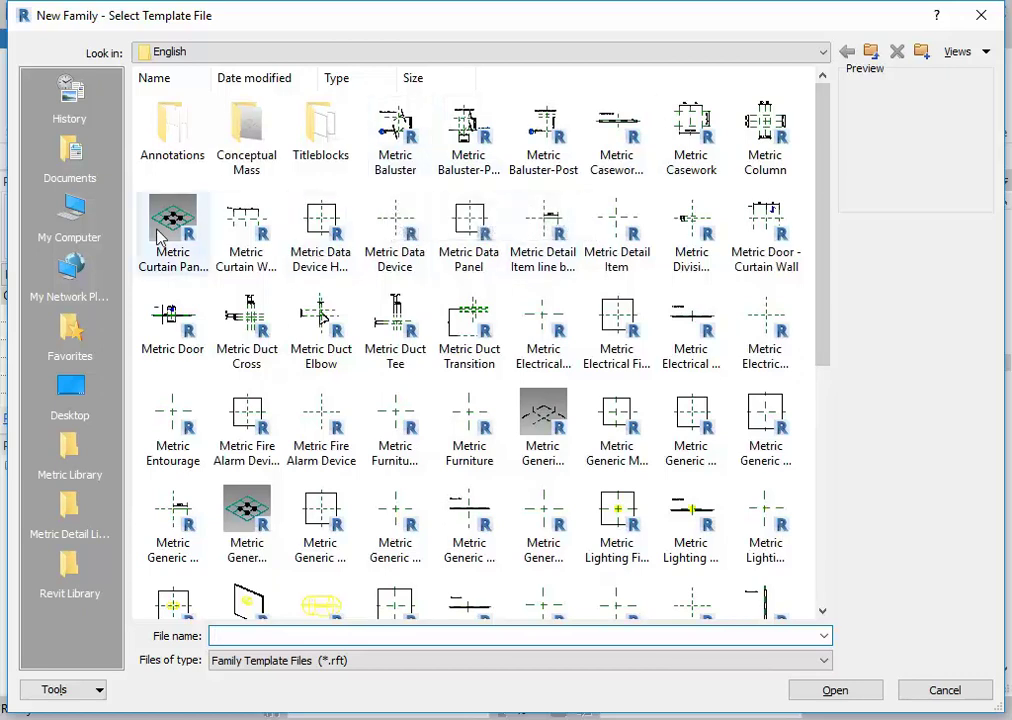
{"action": "left_click", "coordinate": [362, 300]}
{"action": "left_click", "coordinate": [362, 282]}
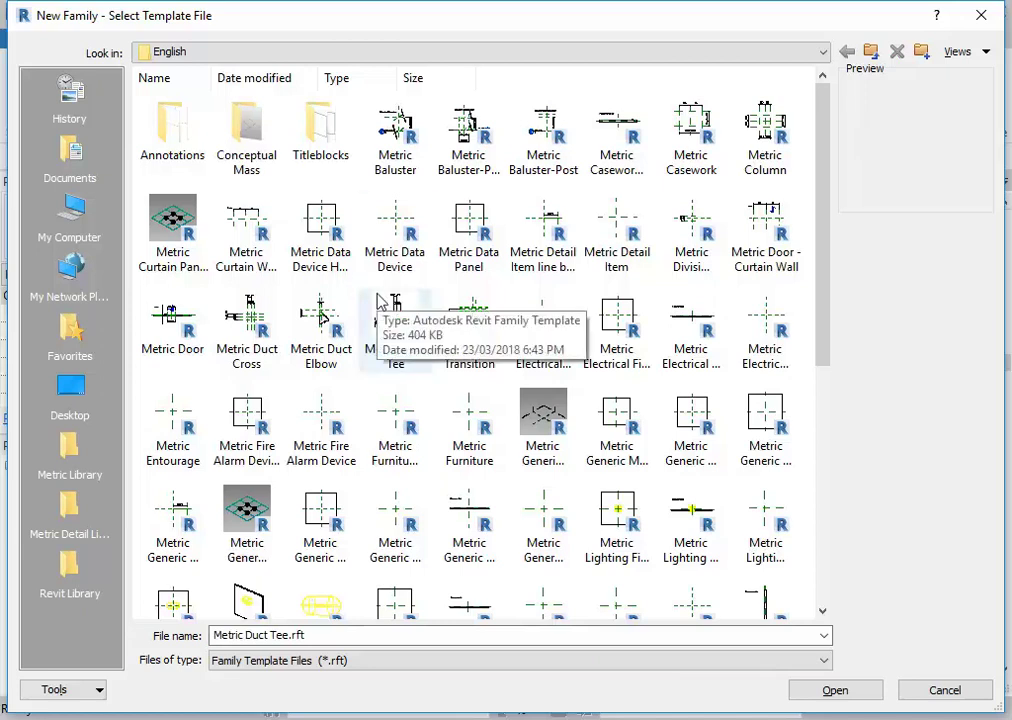
{"action": "left_click", "coordinate": [320, 522]}
{"action": "left_click", "coordinate": [402, 533]}
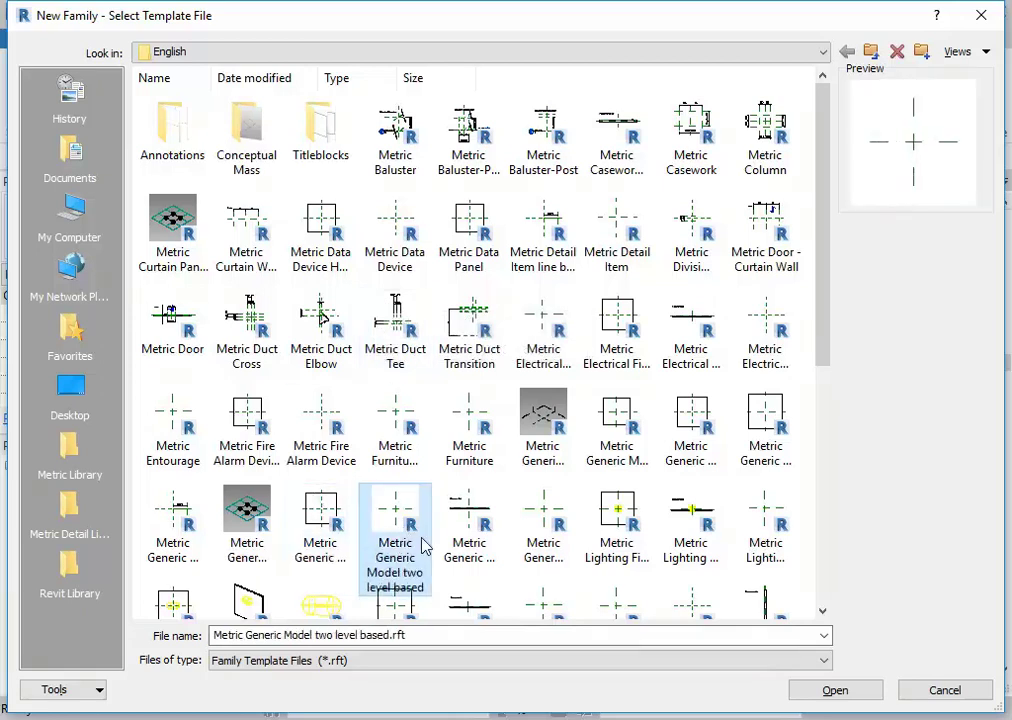
{"action": "left_click", "coordinate": [469, 520]}
{"action": "left_click", "coordinate": [545, 515]}
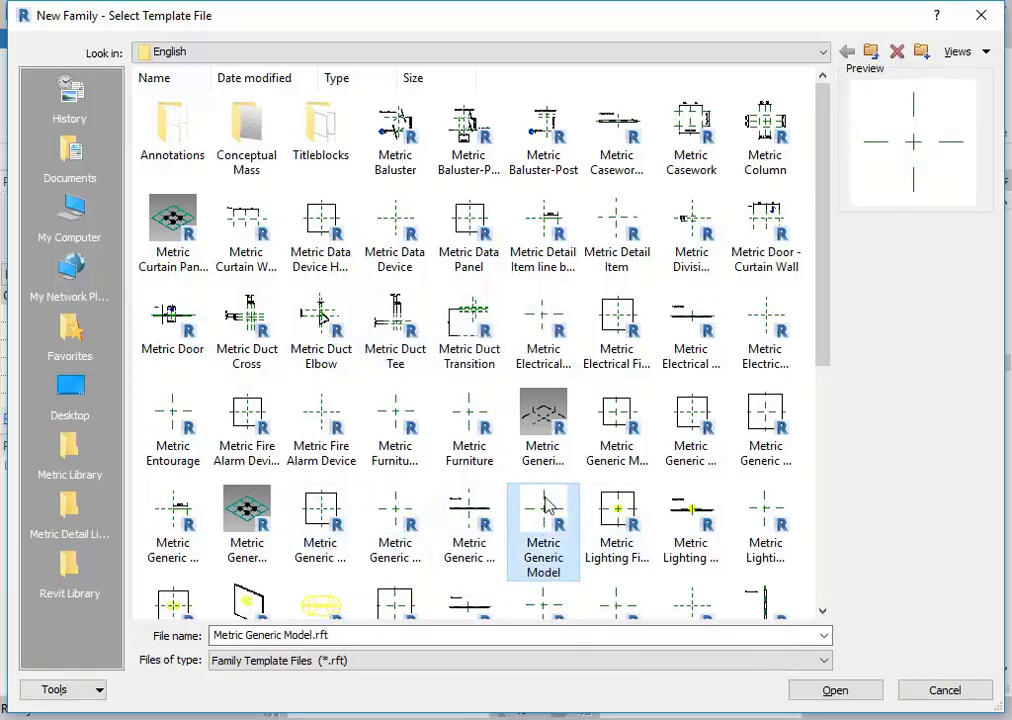
{"action": "left_click", "coordinate": [555, 415]}
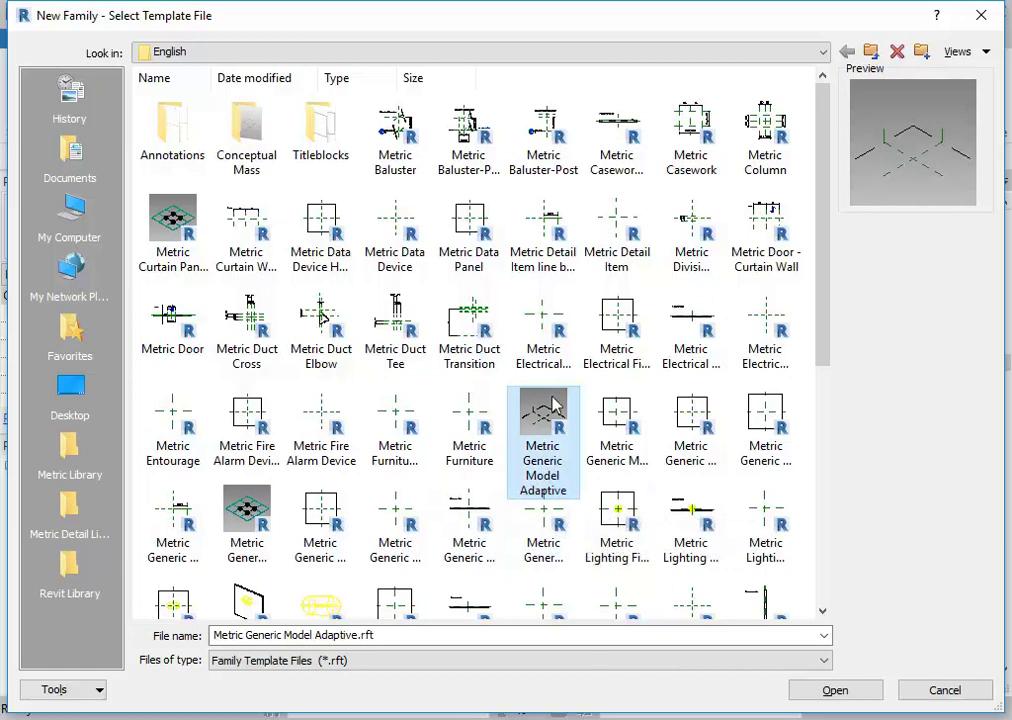
{"action": "left_click", "coordinate": [172, 222]}
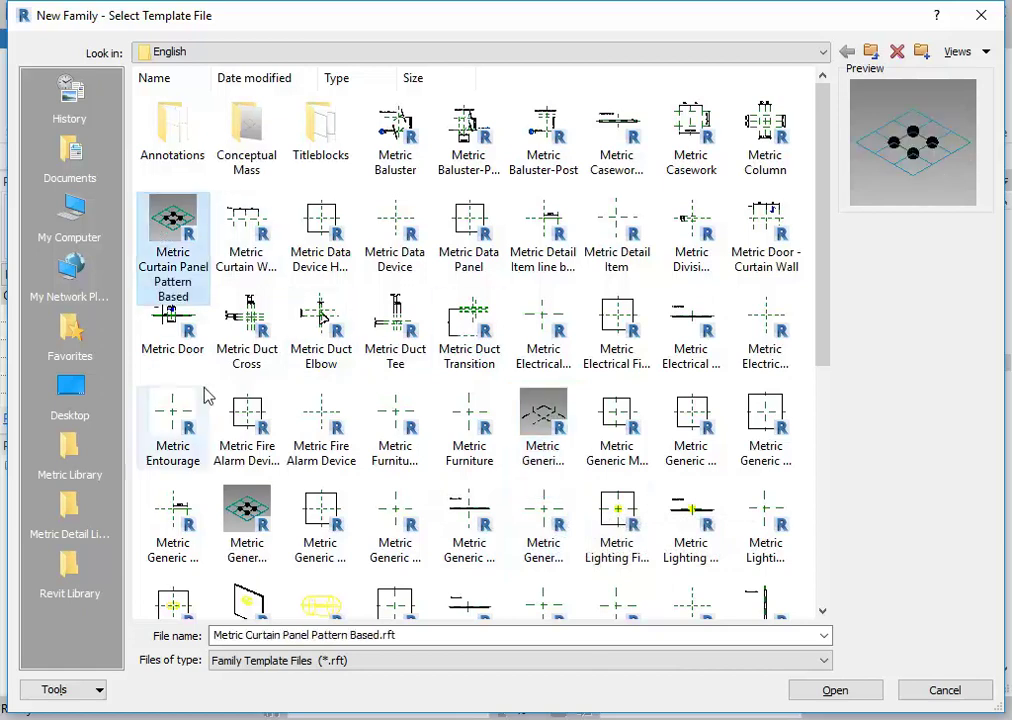
{"action": "left_click", "coordinate": [258, 535]}
{"action": "left_click", "coordinate": [535, 440]}
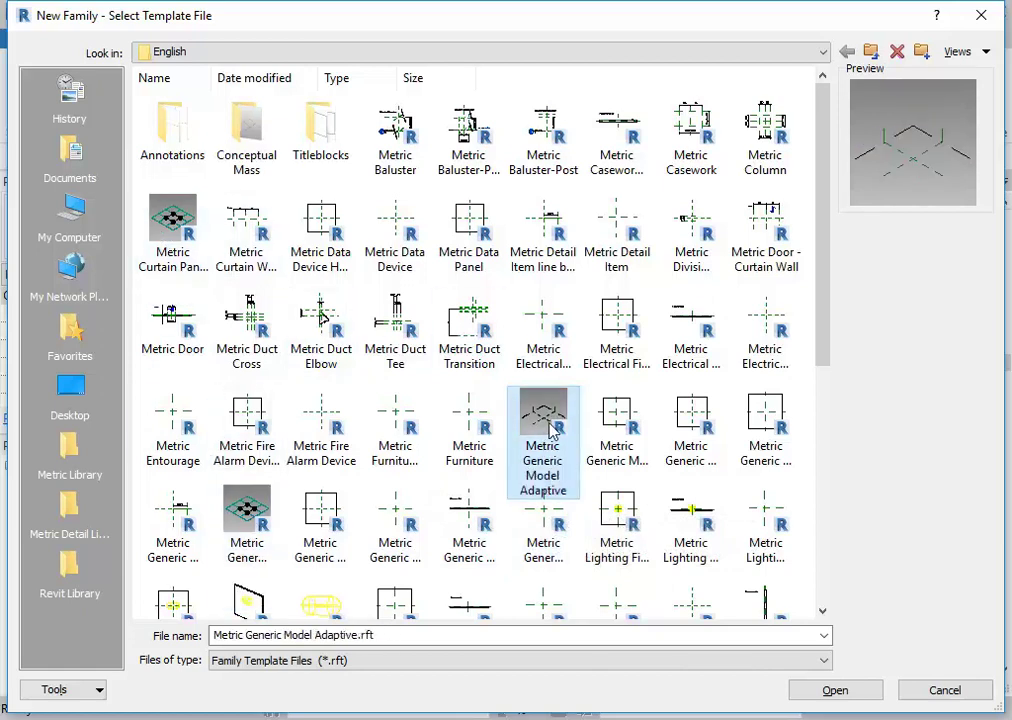
{"action": "left_click", "coordinate": [500, 405]}
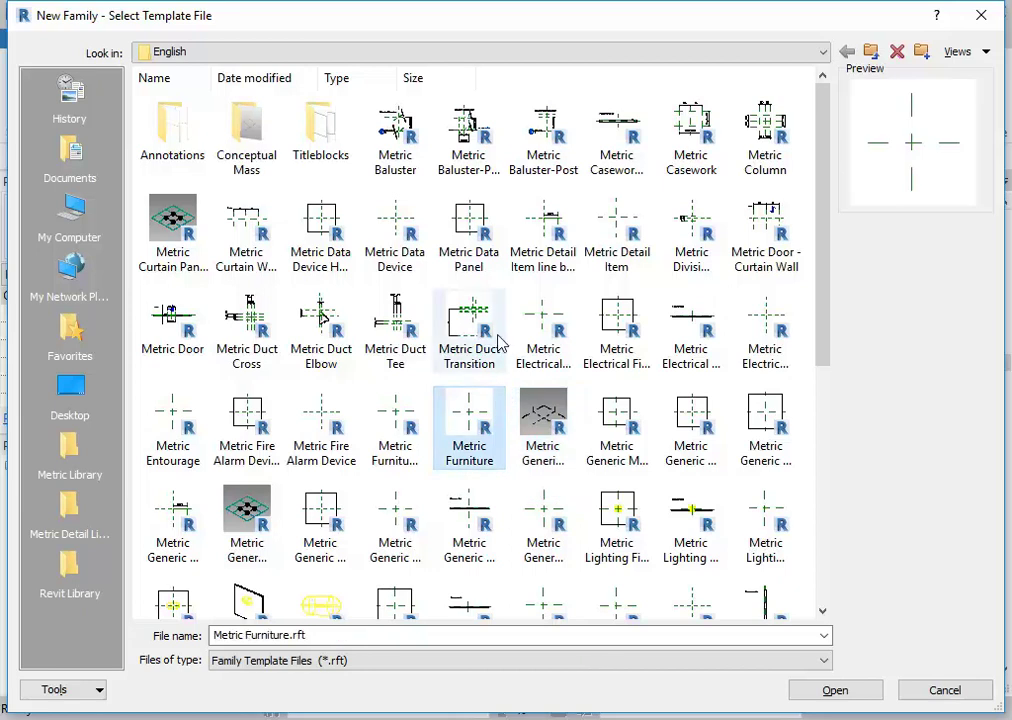
{"action": "scroll", "coordinate": [480, 420], "scroll_direction": "down", "scroll_amount": 3}
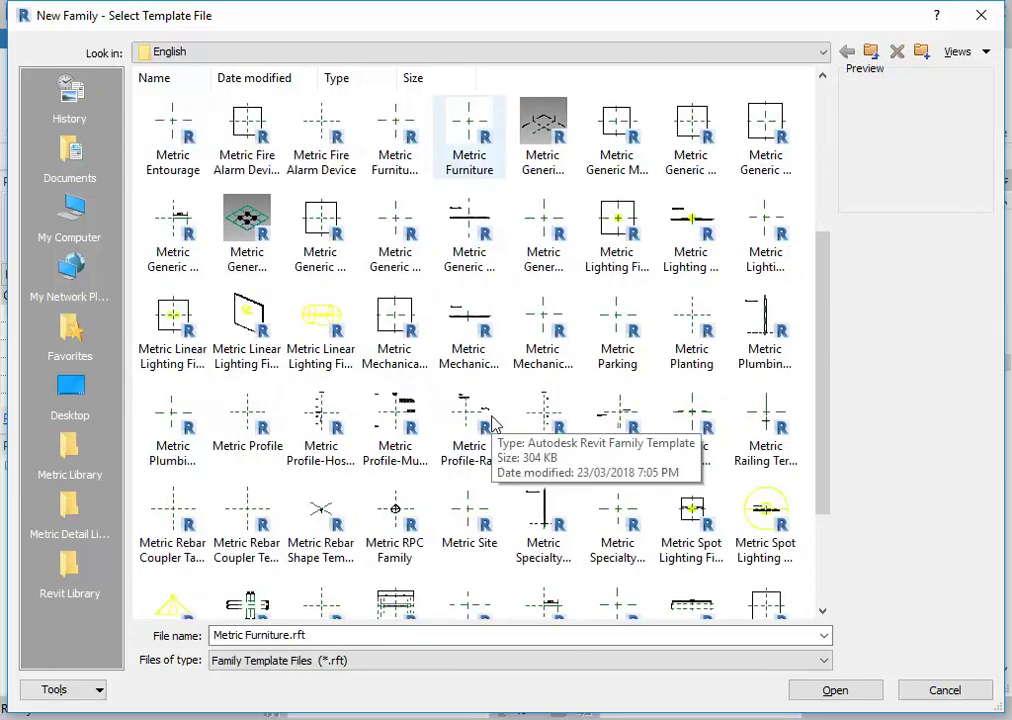
{"action": "scroll", "coordinate": [490, 425], "scroll_direction": "down", "scroll_amount": 2}
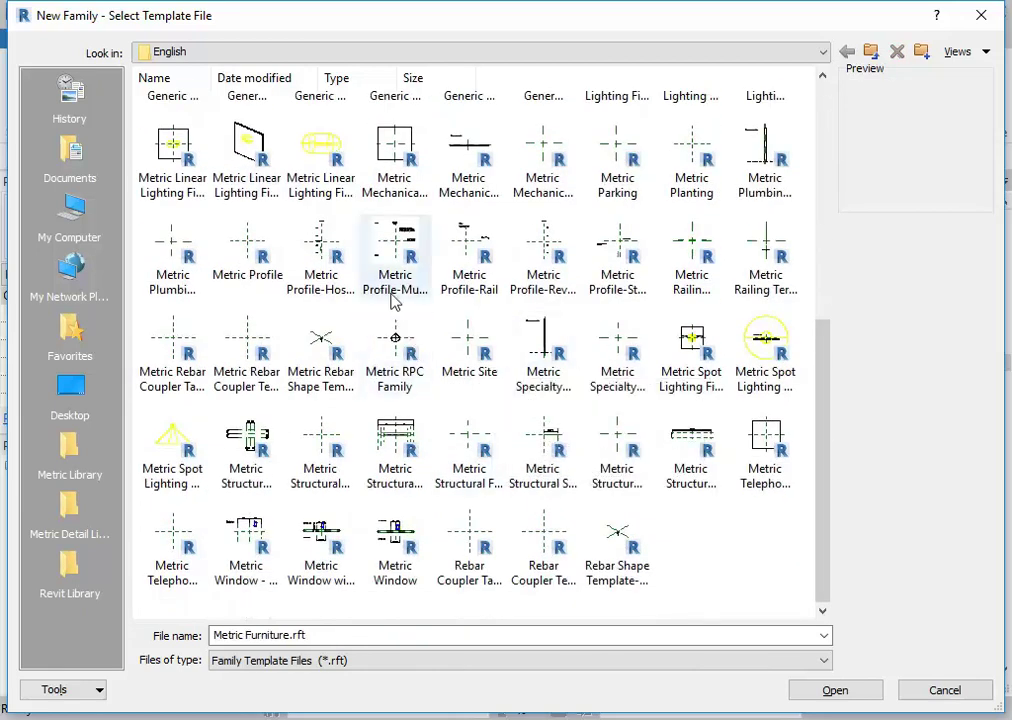
{"action": "left_click", "coordinate": [595, 262]}
{"action": "left_click", "coordinate": [545, 255]}
{"action": "left_click", "coordinate": [476, 258]}
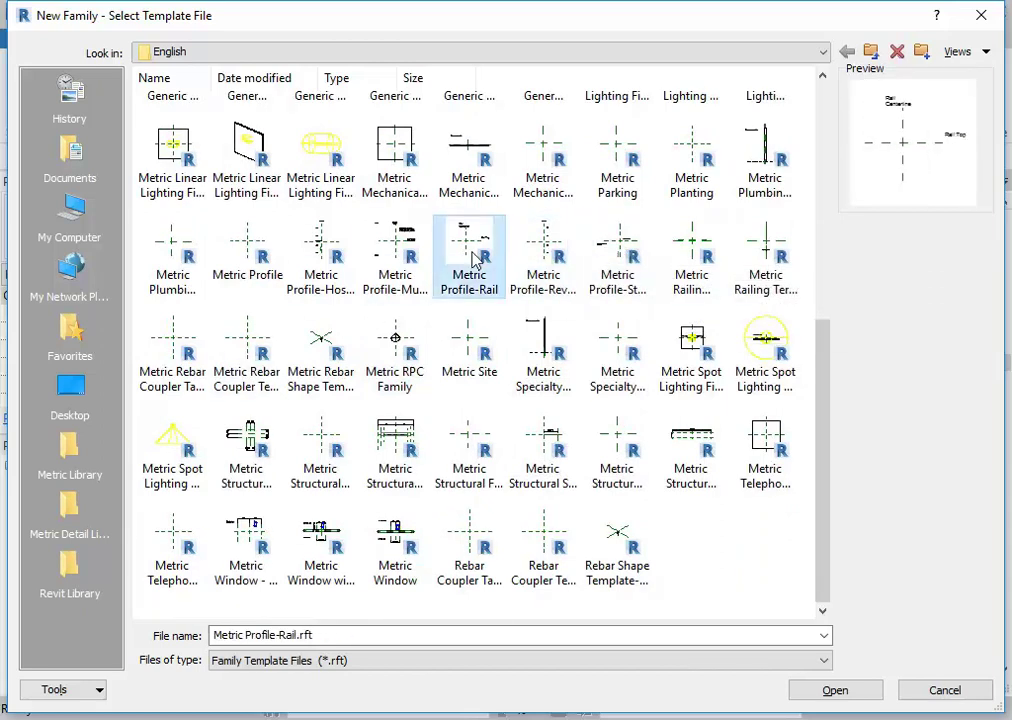
{"action": "scroll", "coordinate": [476, 258], "scroll_direction": "up", "scroll_amount": 4}
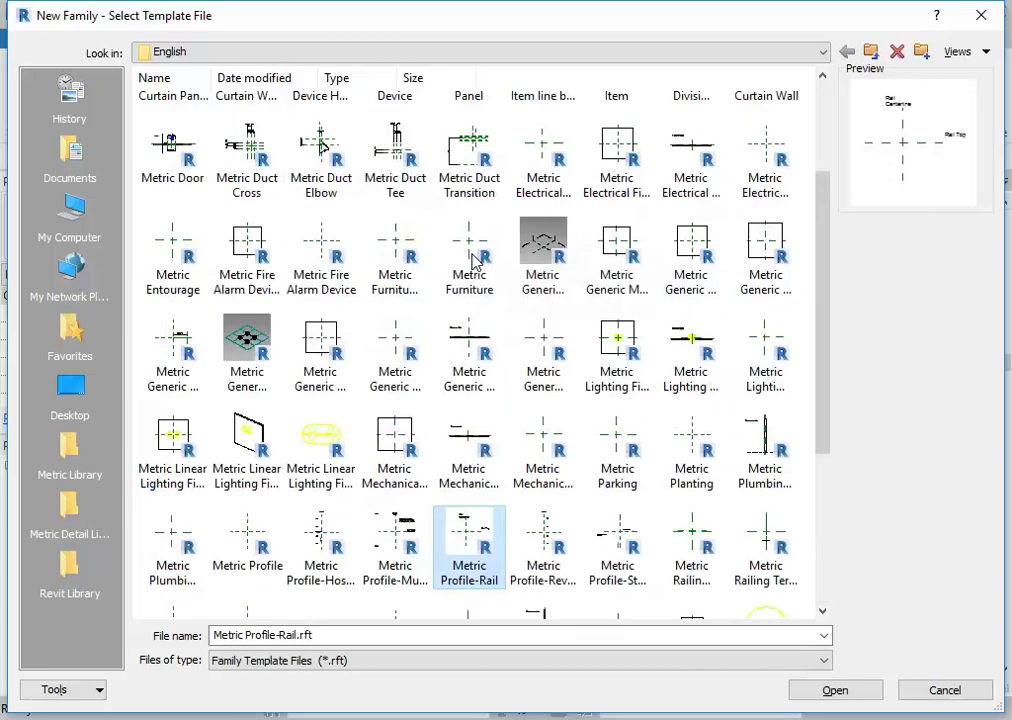
{"action": "scroll", "coordinate": [503, 450], "scroll_direction": "down", "scroll_amount": 1}
Step: Create the family from the Metric Generic Model template and compare its Front elevation with the Ref. Level plan
{"action": "left_click", "coordinate": [542, 390]}
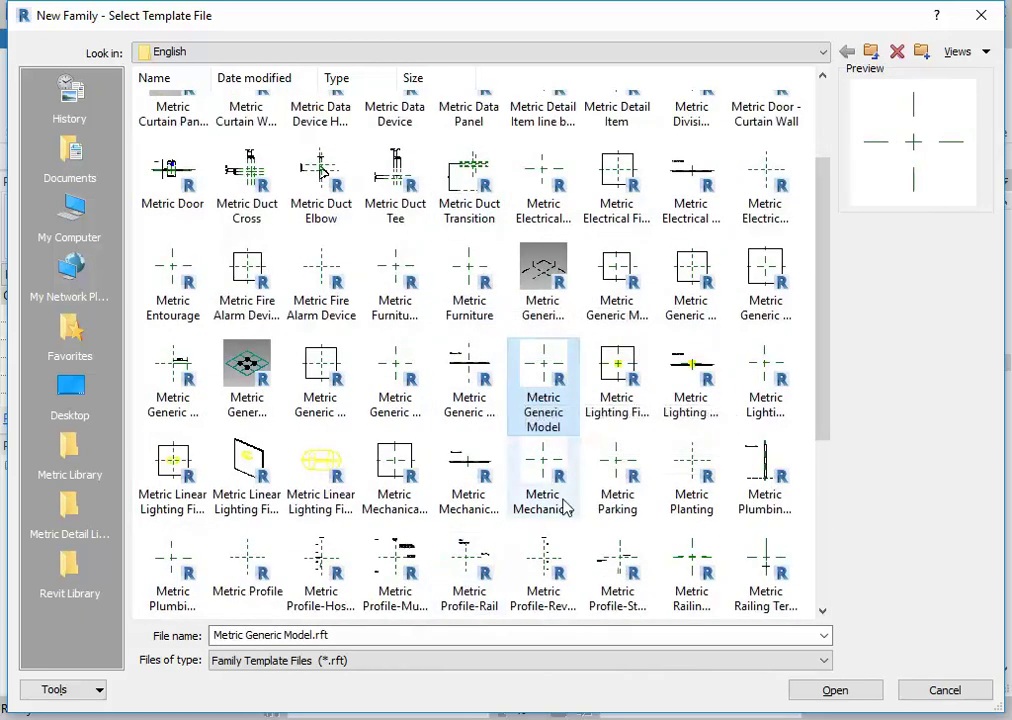
{"action": "double_click", "coordinate": [543, 372]}
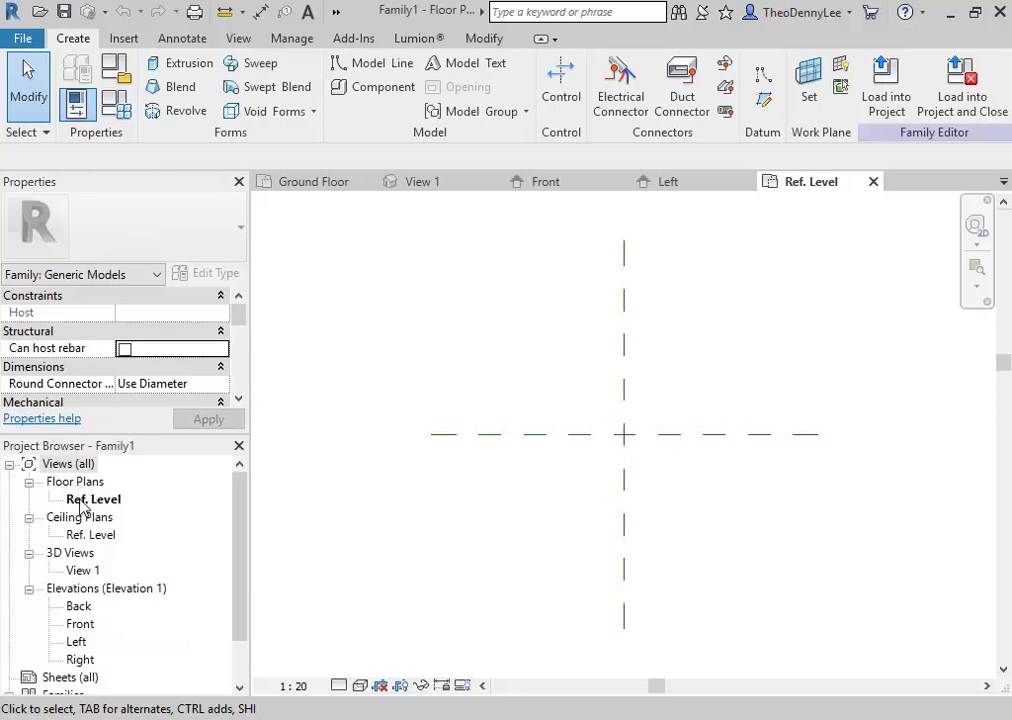
{"action": "double_click", "coordinate": [81, 625]}
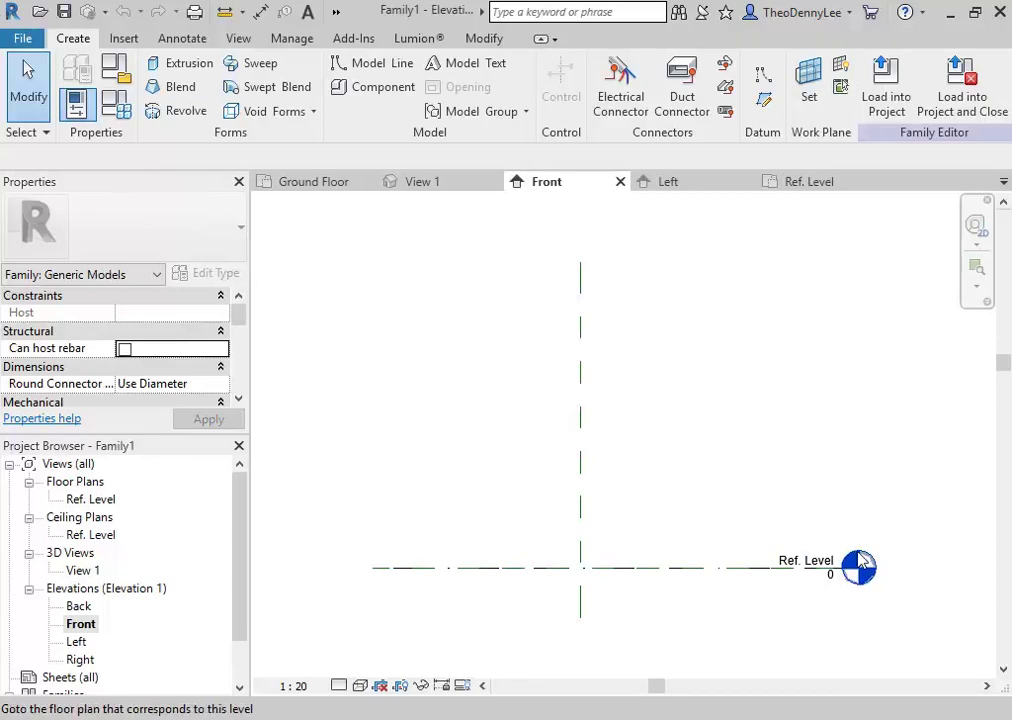
{"action": "double_click", "coordinate": [100, 499]}
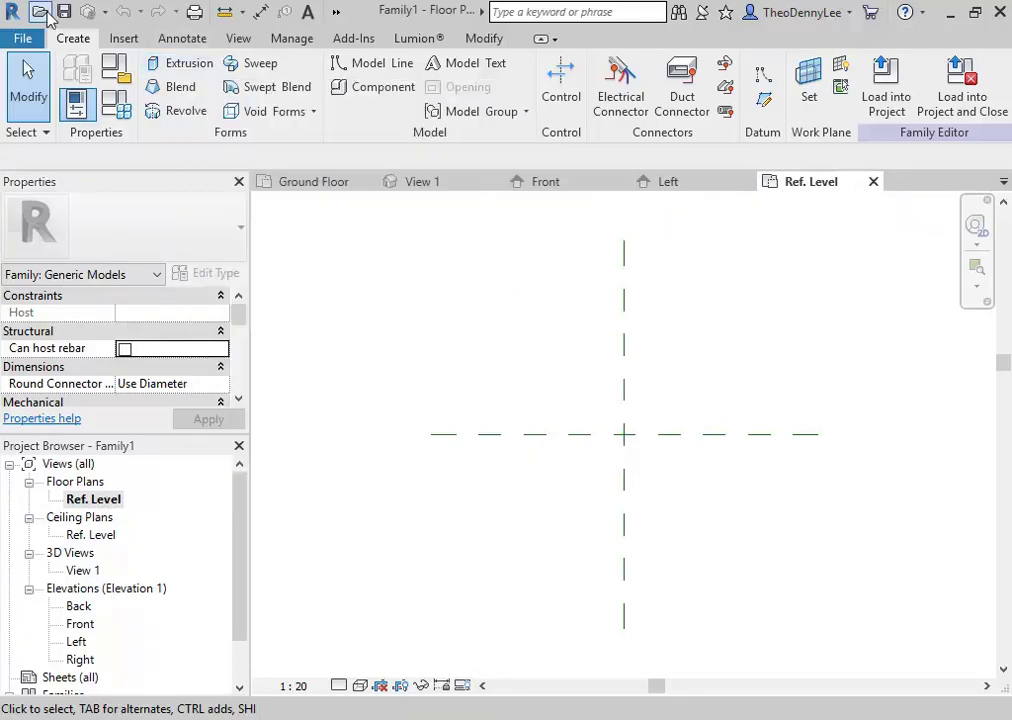
Step: Start an extrusion on the Ref. Level plan and sketch a circle of radius 50 mm centred on the reference plane intersection
{"action": "left_click", "coordinate": [160, 63]}
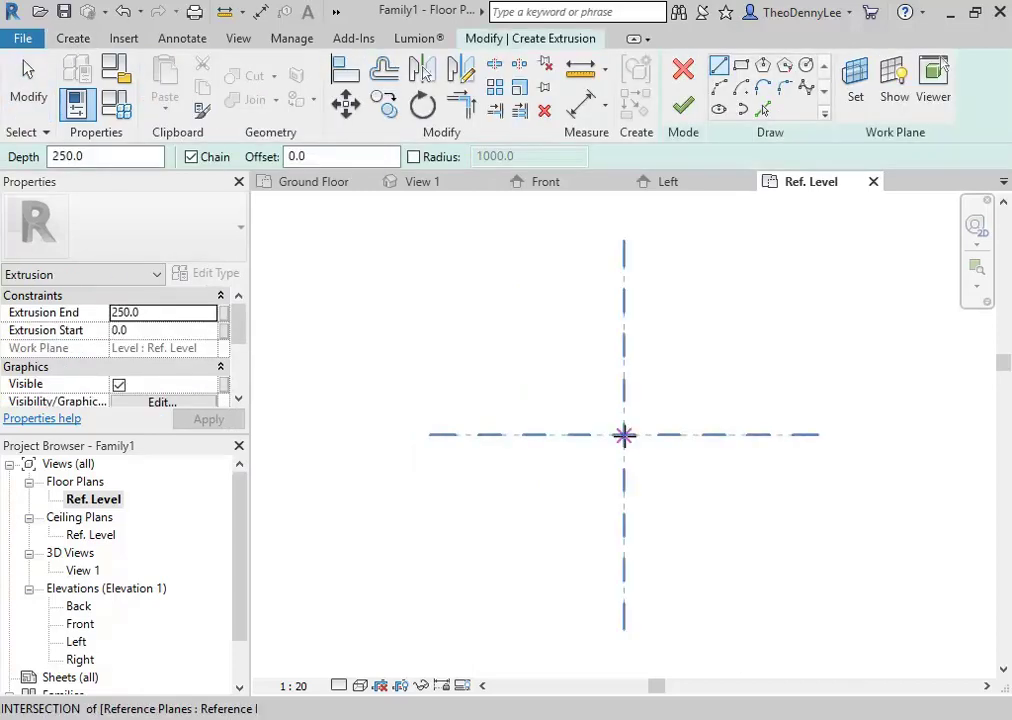
{"action": "left_click", "coordinate": [624, 435]}
{"action": "key", "text": "Escape"}
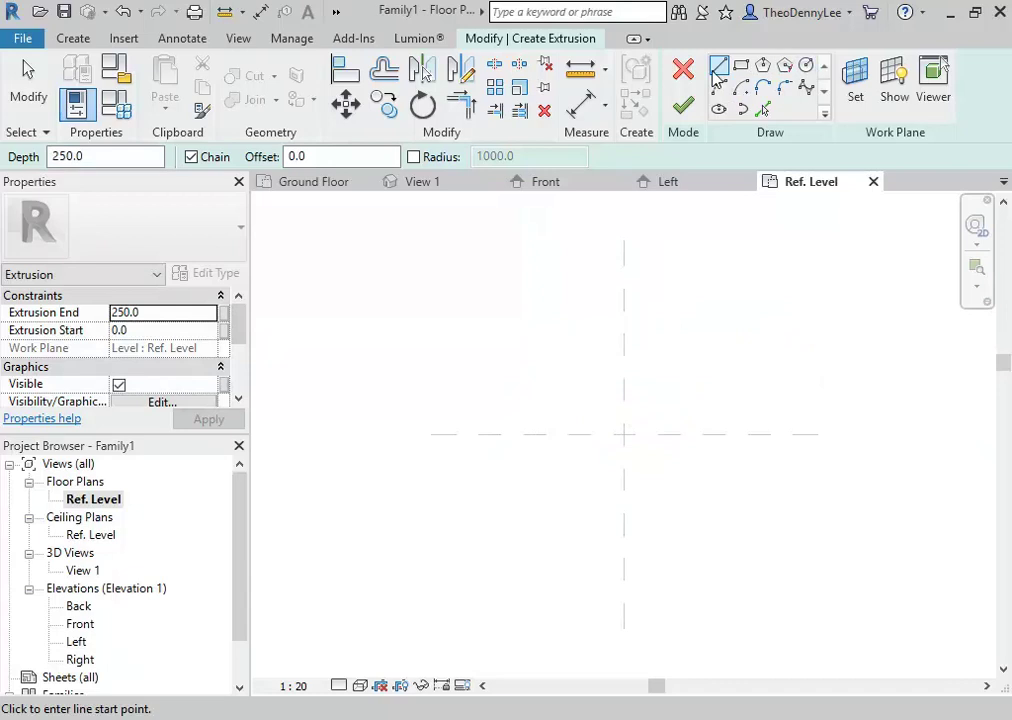
{"action": "key", "text": "Escape"}
{"action": "left_click", "coordinate": [806, 67]}
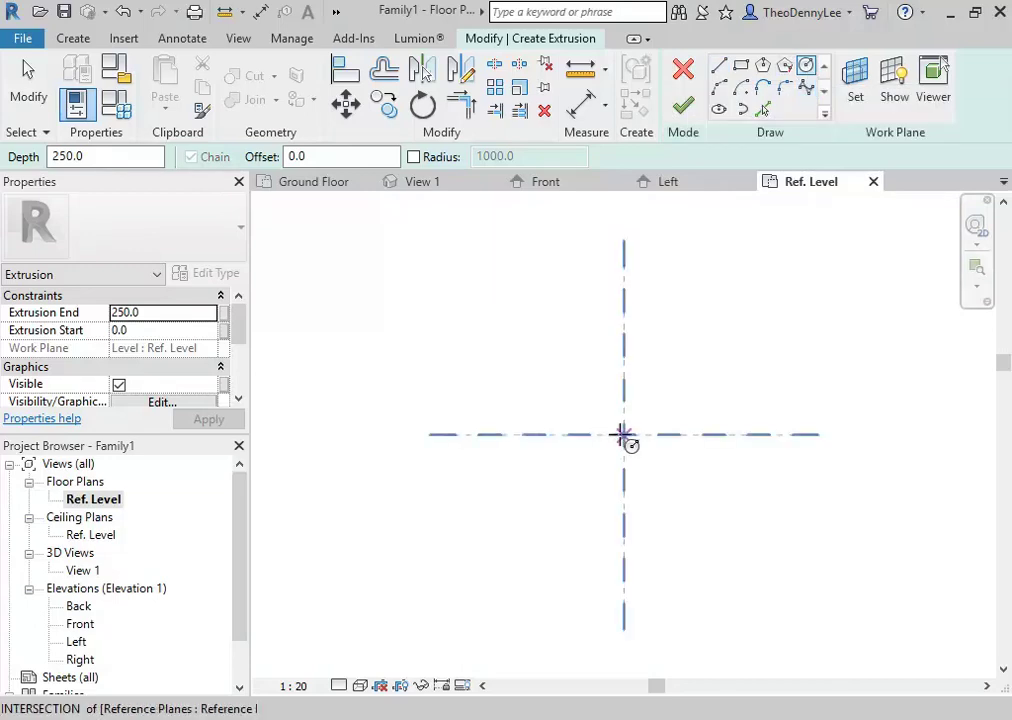
{"action": "left_click", "coordinate": [623, 435]}
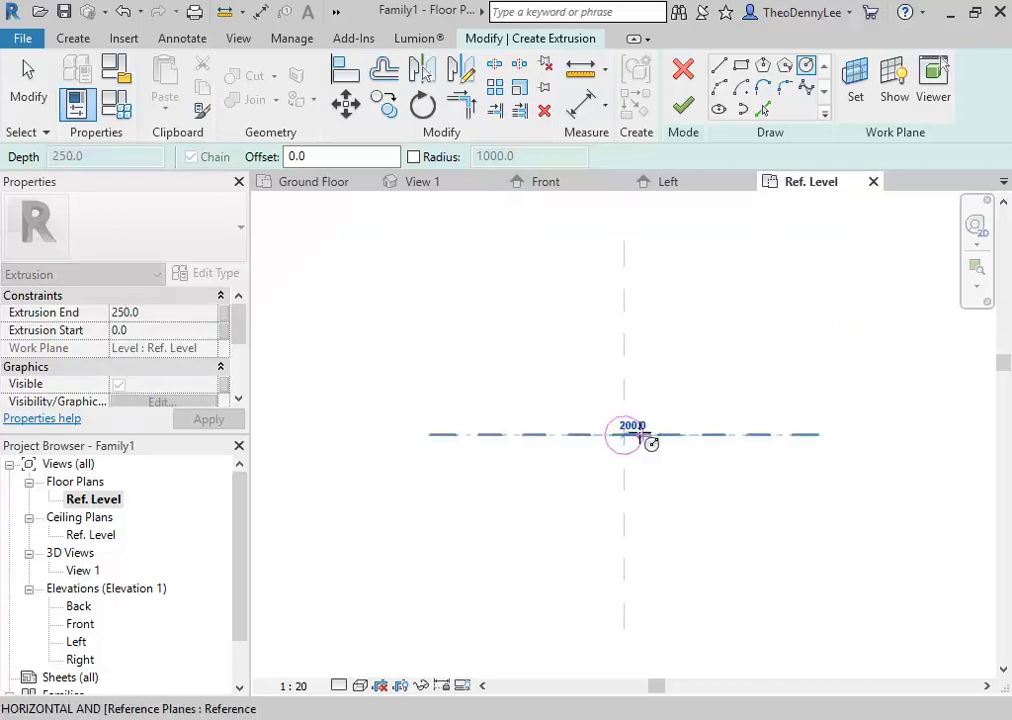
{"action": "scroll", "coordinate": [628, 437], "scroll_direction": "up", "scroll_amount": 2}
{"action": "scroll", "coordinate": [628, 437], "scroll_direction": "up", "scroll_amount": 2}
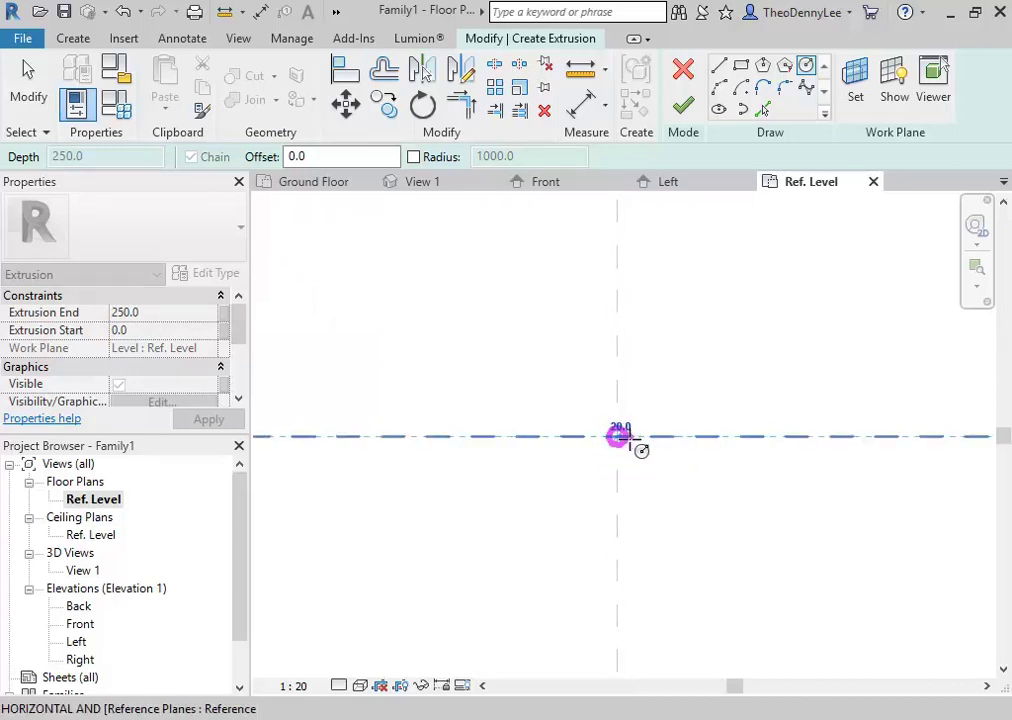
{"action": "scroll", "coordinate": [622, 437], "scroll_direction": "up", "scroll_amount": 1}
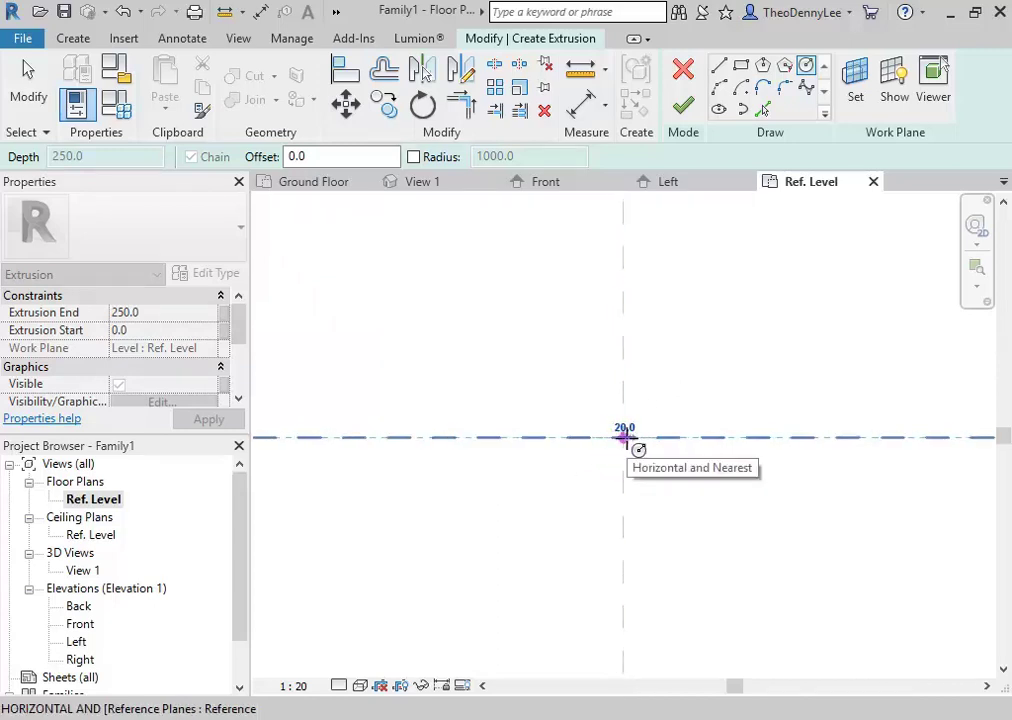
{"action": "middle_click_drag", "start_coordinate": [624, 437], "coordinate": [615, 437]}
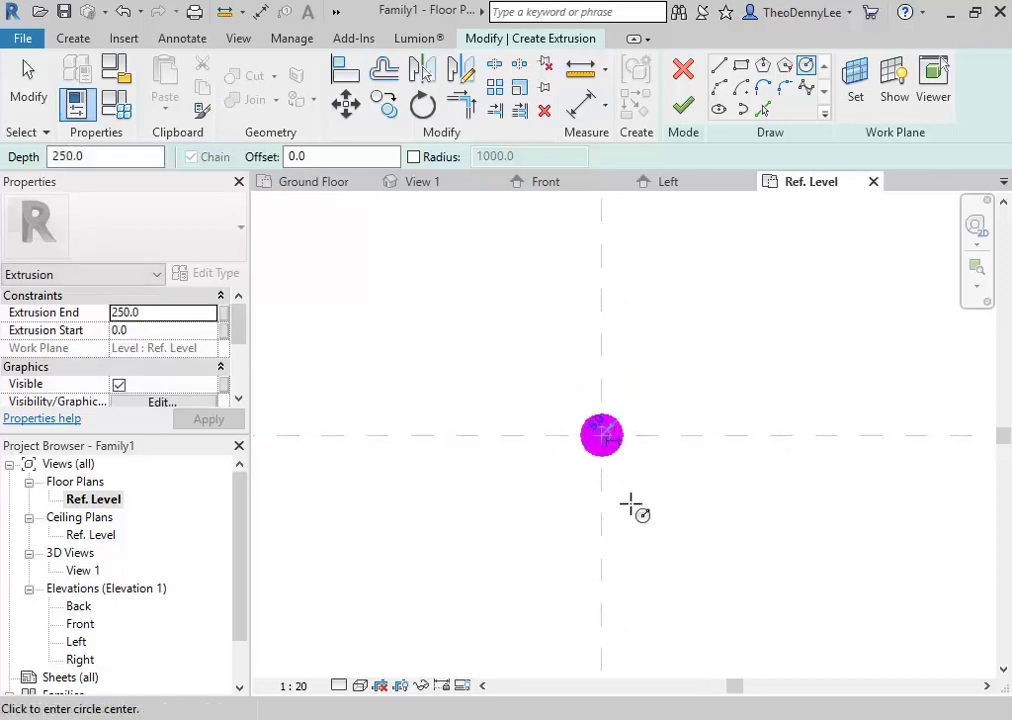
{"action": "scroll", "coordinate": [573, 431], "scroll_direction": "up", "scroll_amount": 3}
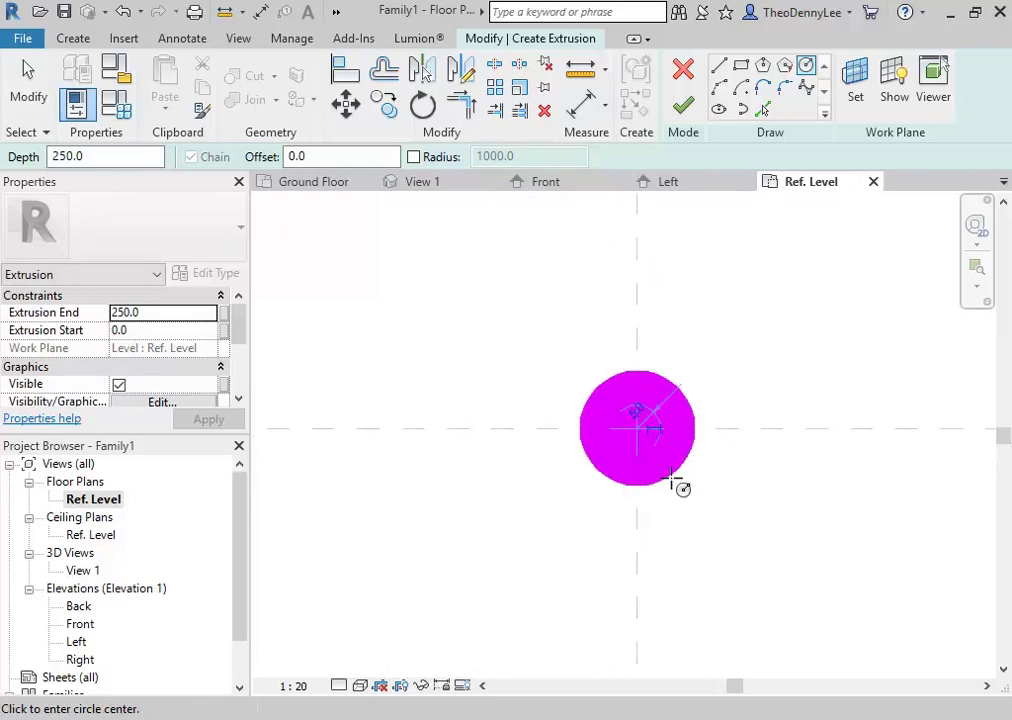
Step: Set the Ref. Level view scale to 1:5, and toggle Thin Lines on and off to compare how the sketched circle displays
{"action": "left_click", "coordinate": [297, 686]}
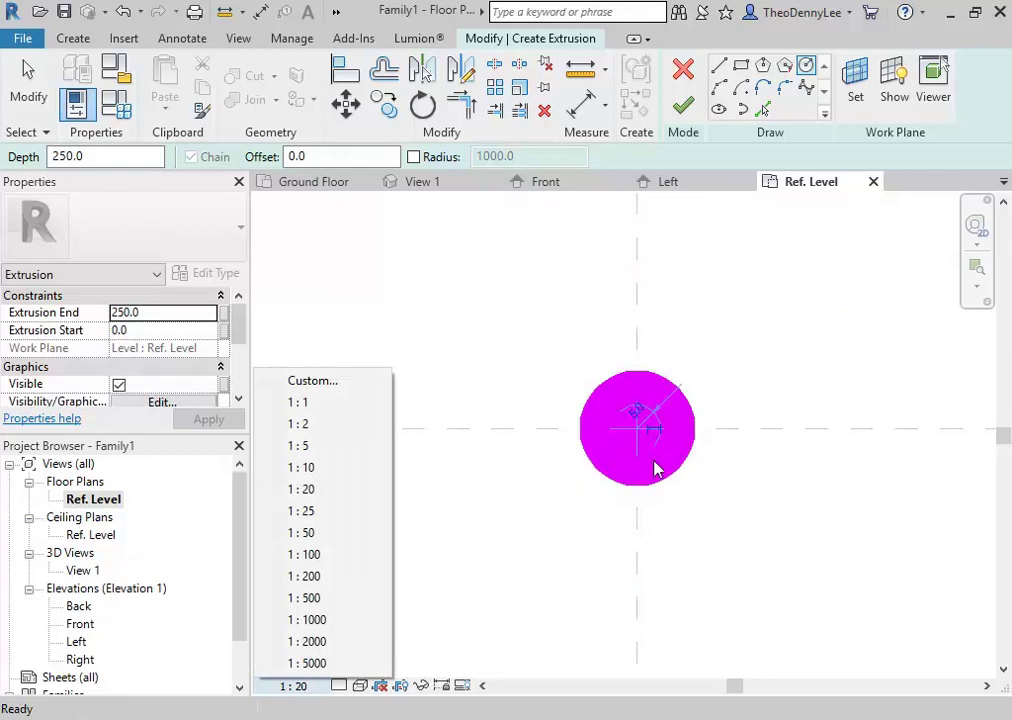
{"action": "left_click", "coordinate": [303, 446]}
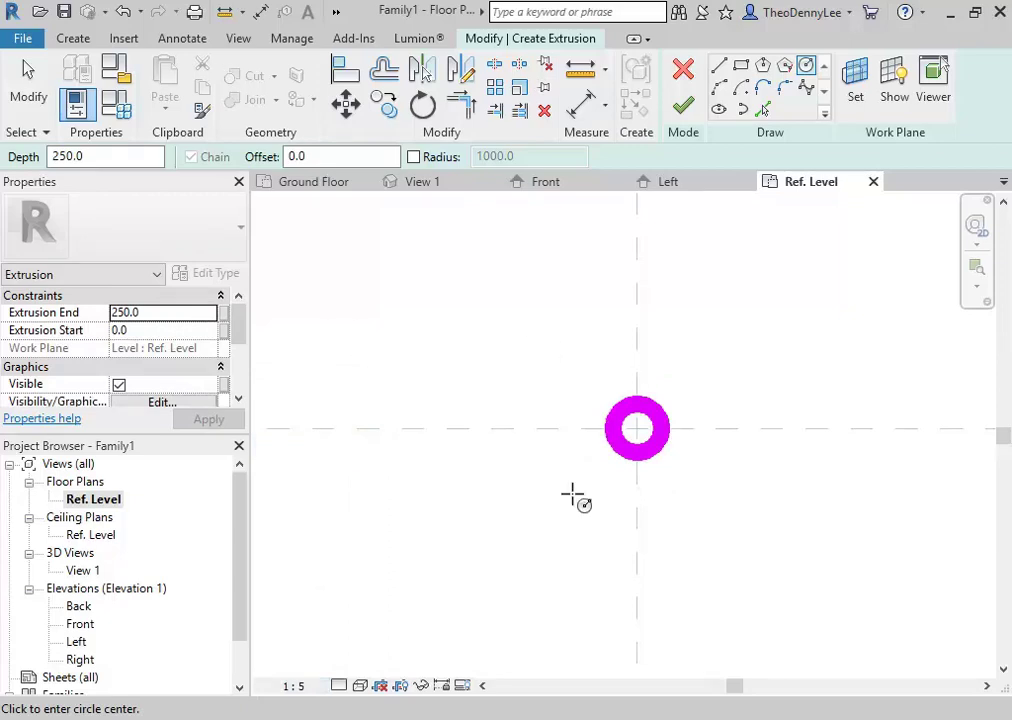
{"action": "left_click", "coordinate": [336, 11]}
{"action": "left_click", "coordinate": [402, 38]}
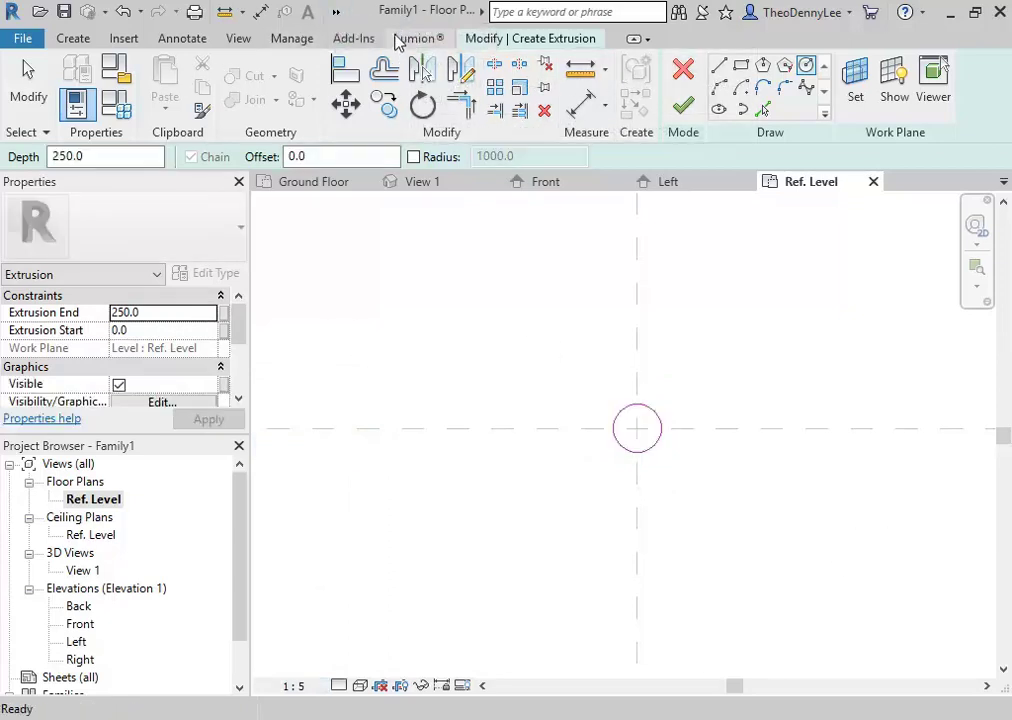
{"action": "left_click", "coordinate": [336, 11]}
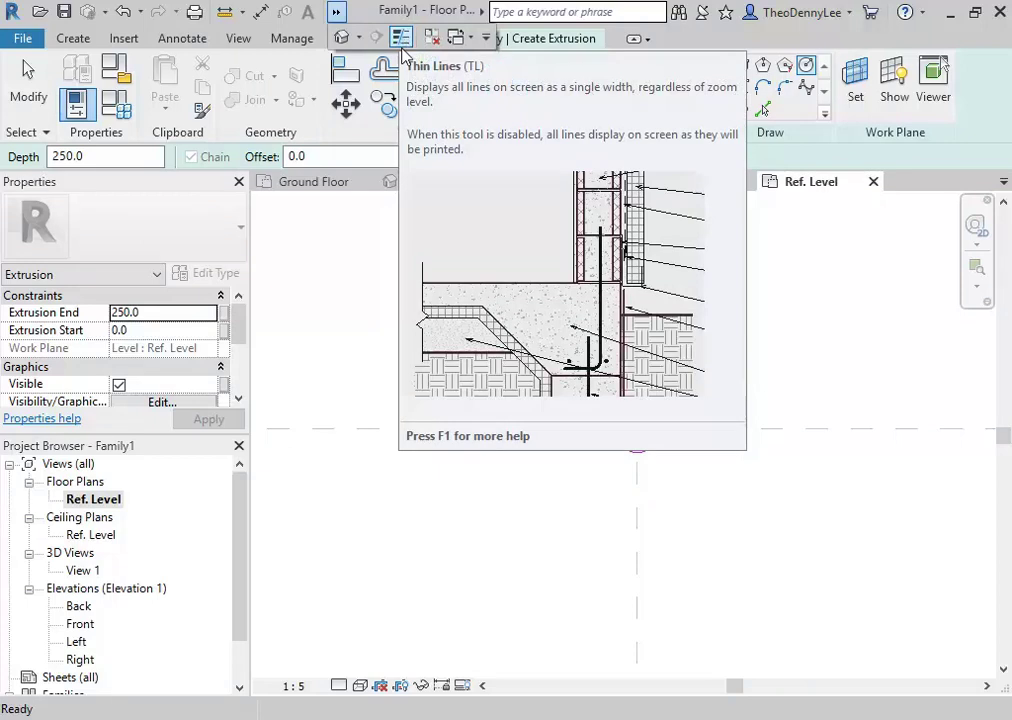
{"action": "left_click", "coordinate": [401, 42]}
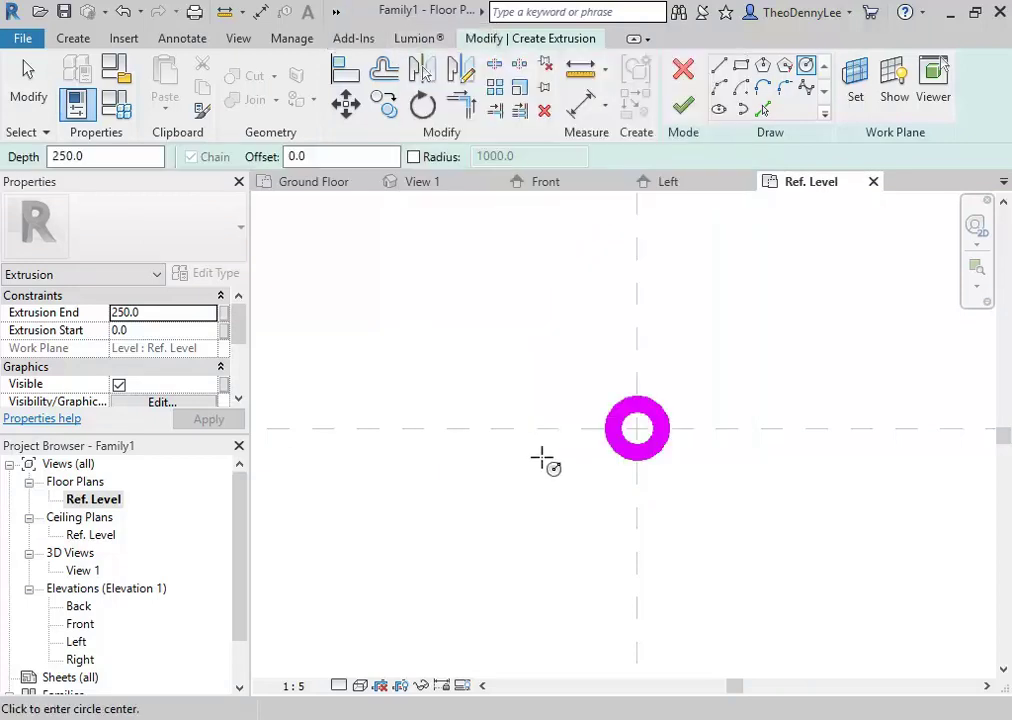
Step: Leave the circle tool and check the sketched circle's radius without changing it
{"action": "left_click", "coordinate": [293, 686]}
{"action": "right_click", "coordinate": [481, 318]}
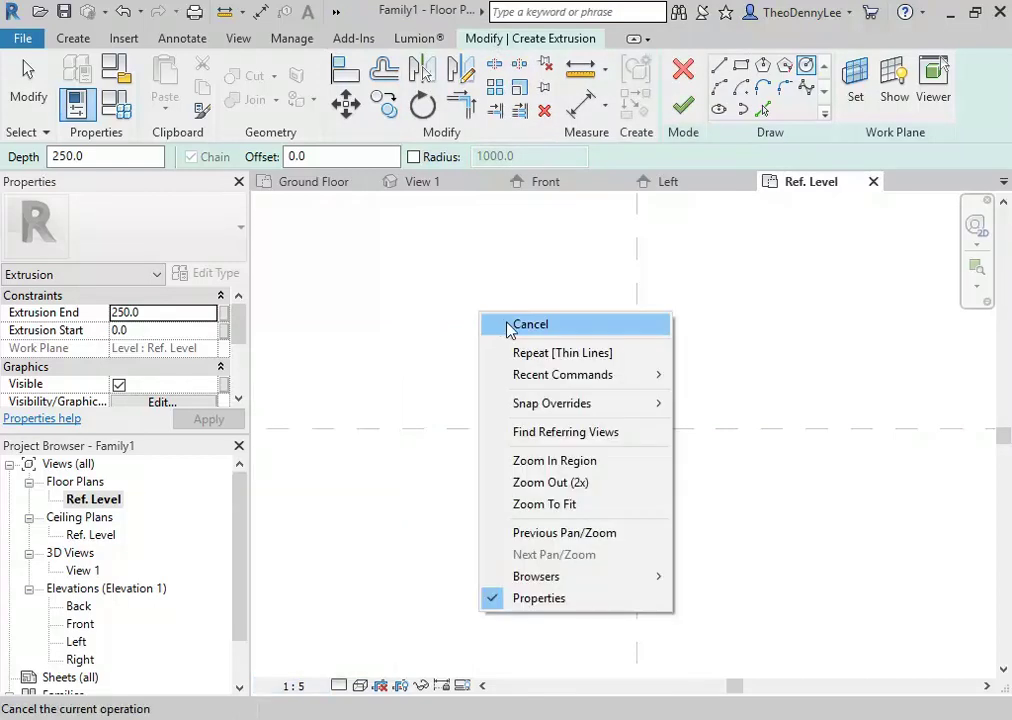
{"action": "right_click", "coordinate": [503, 326]}
{"action": "left_click", "coordinate": [549, 347]}
{"action": "left_click", "coordinate": [626, 445]}
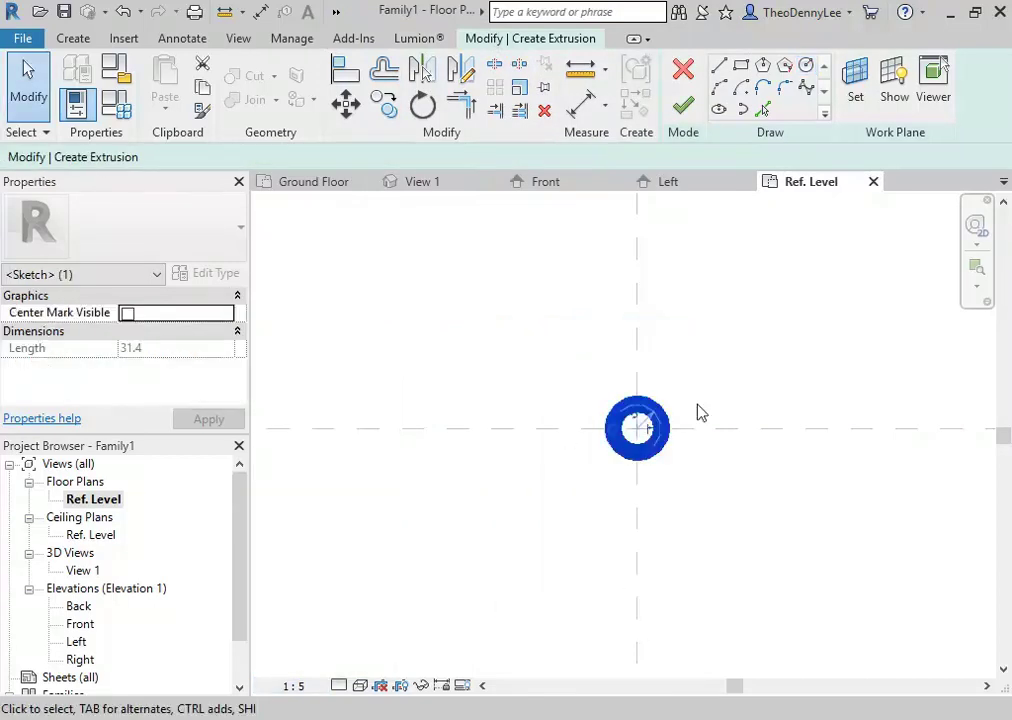
{"action": "scroll", "coordinate": [700, 412], "scroll_direction": "up", "scroll_amount": 2}
{"action": "left_click", "coordinate": [609, 428]}
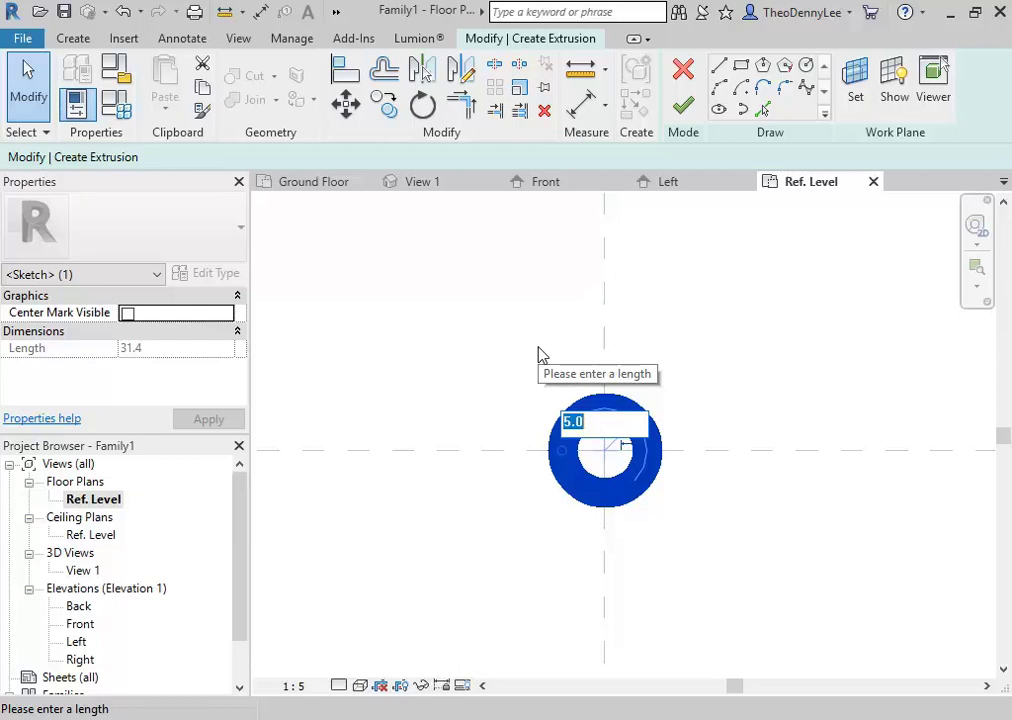
{"action": "key", "text": "Escape"}
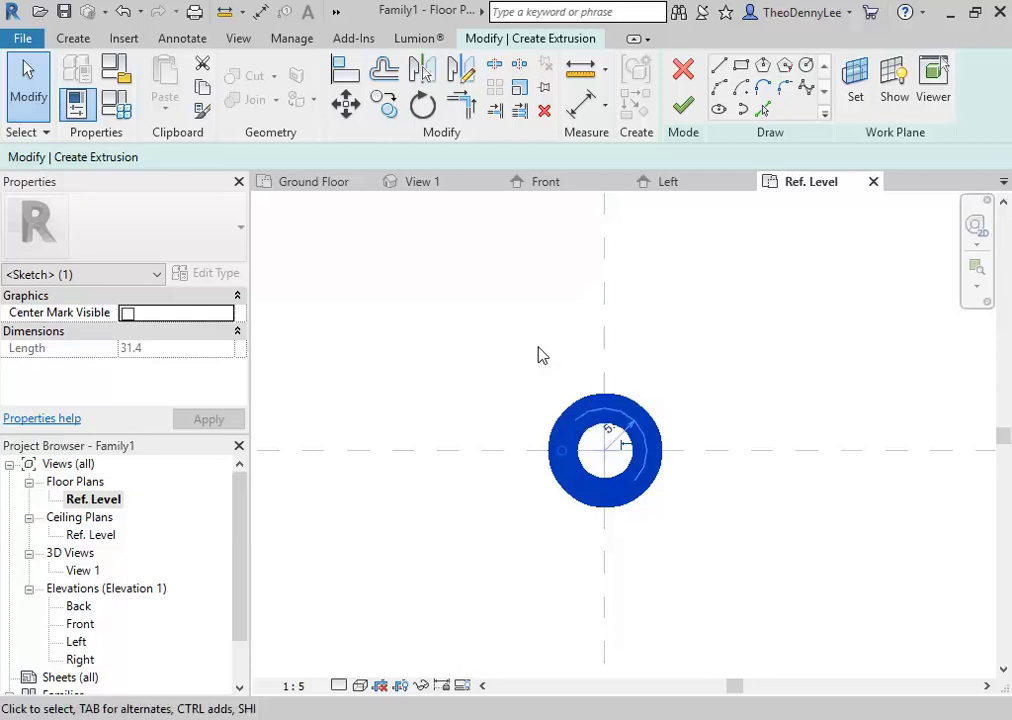
{"action": "key", "text": "Escape"}
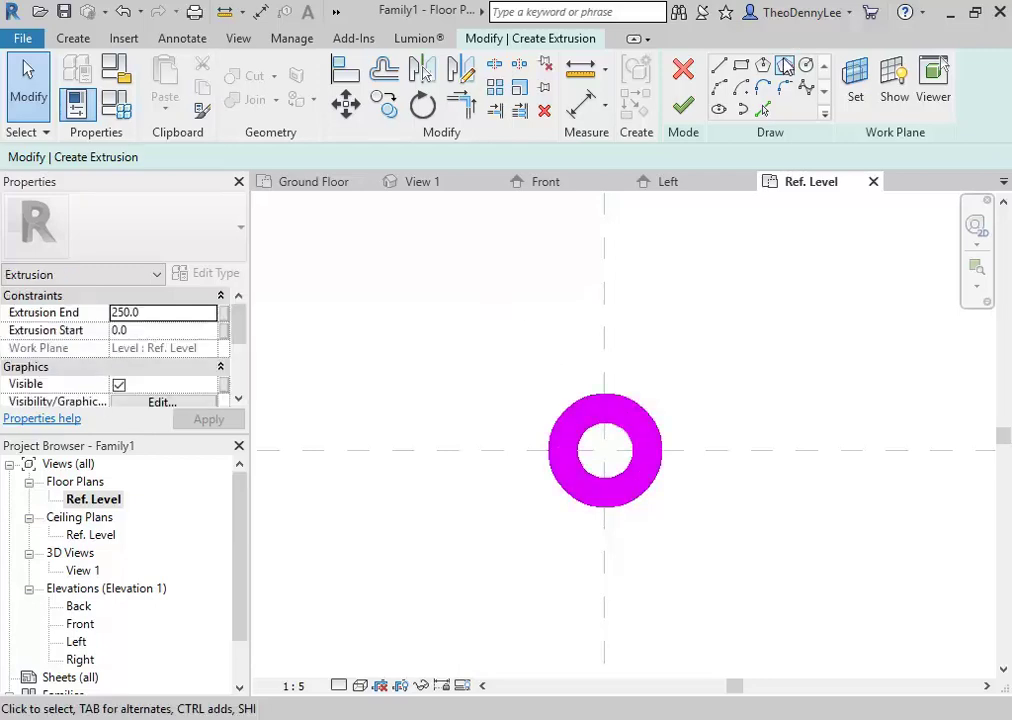
Step: Finish the circular extrusion with a depth of 250 mm and inspect the resulting rod in the 3D view
{"action": "left_click", "coordinate": [683, 104]}
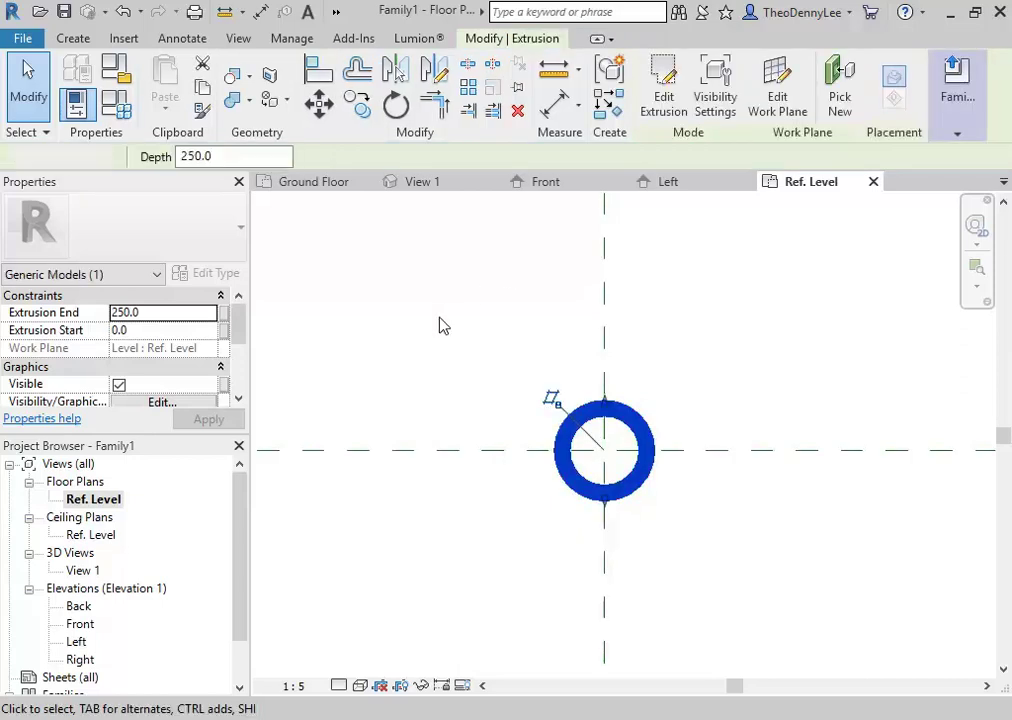
{"action": "left_click", "coordinate": [443, 323]}
{"action": "double_click", "coordinate": [85, 571]}
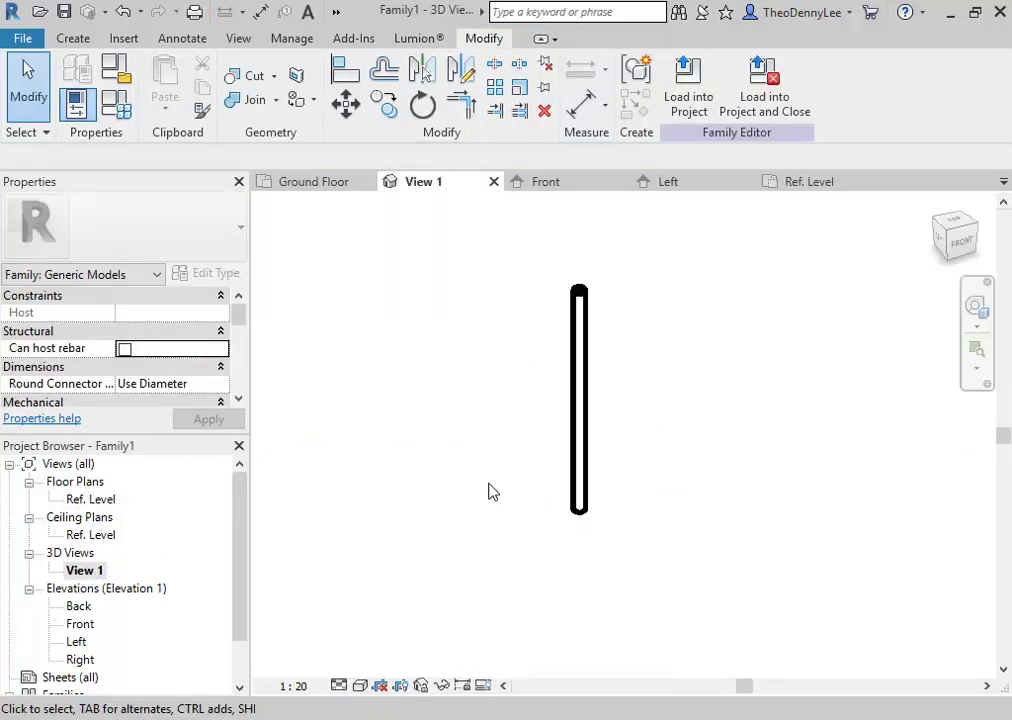
{"action": "middle_click_drag", "start_coordinate": [477, 479], "coordinate": [621, 357], "text": "shift"}
{"action": "left_click", "coordinate": [596, 402]}
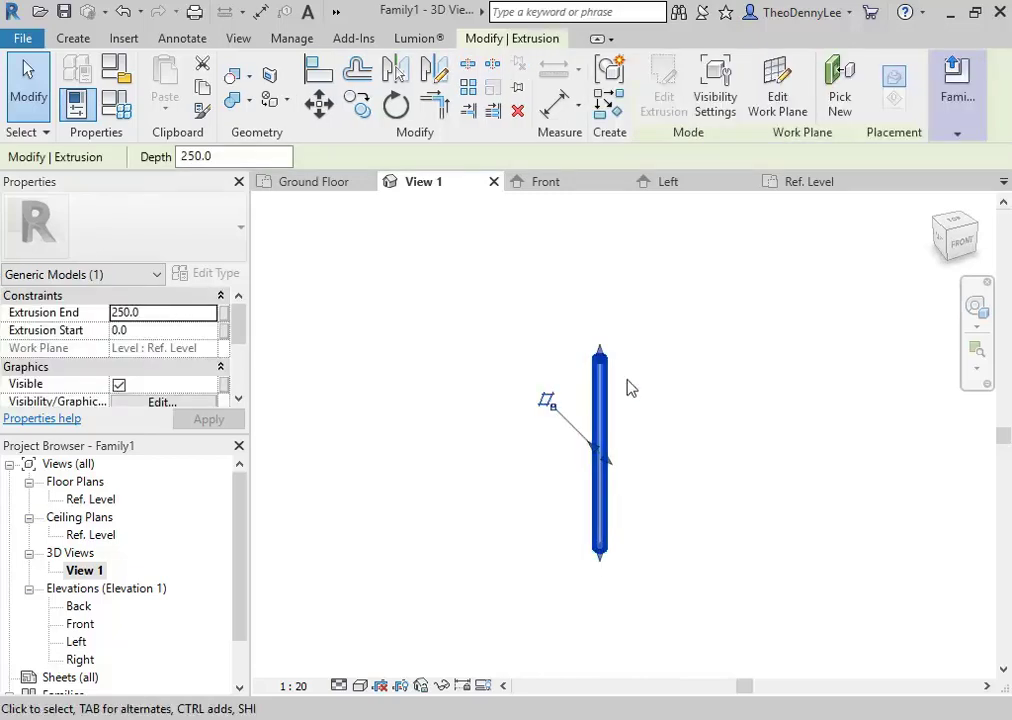
{"action": "left_click", "coordinate": [422, 458]}
Step: Draw a horizontal reference plane about 839 mm above Ref. Level in the Front elevation, crossing the vertical centre plane
{"action": "double_click", "coordinate": [80, 623]}
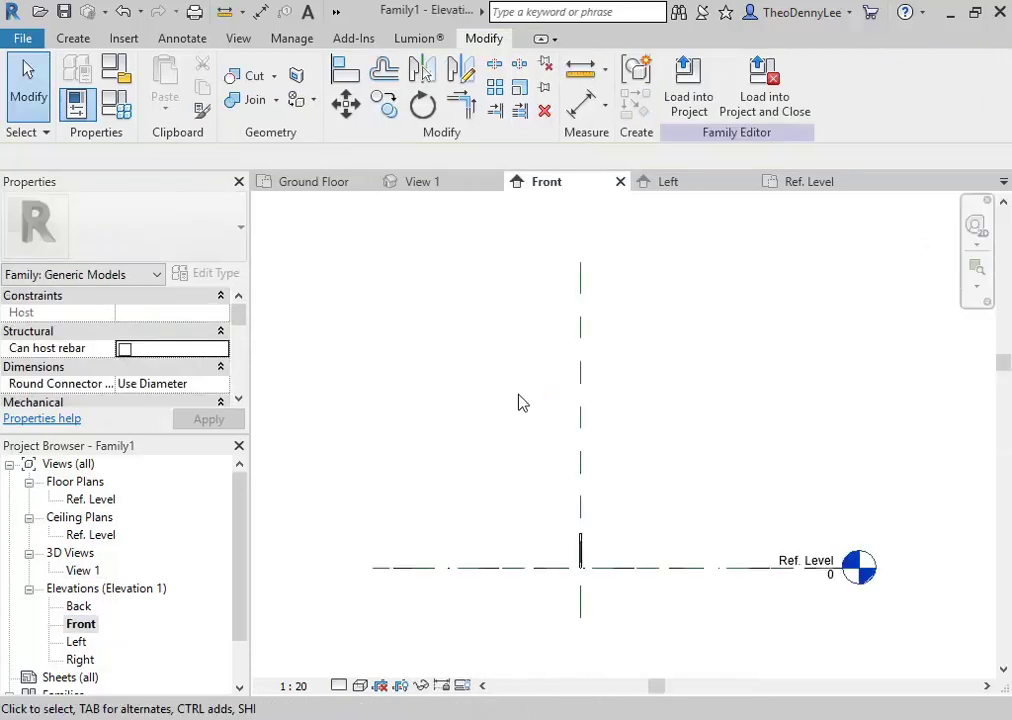
{"action": "middle_click_drag", "start_coordinate": [517, 402], "coordinate": [459, 393]}
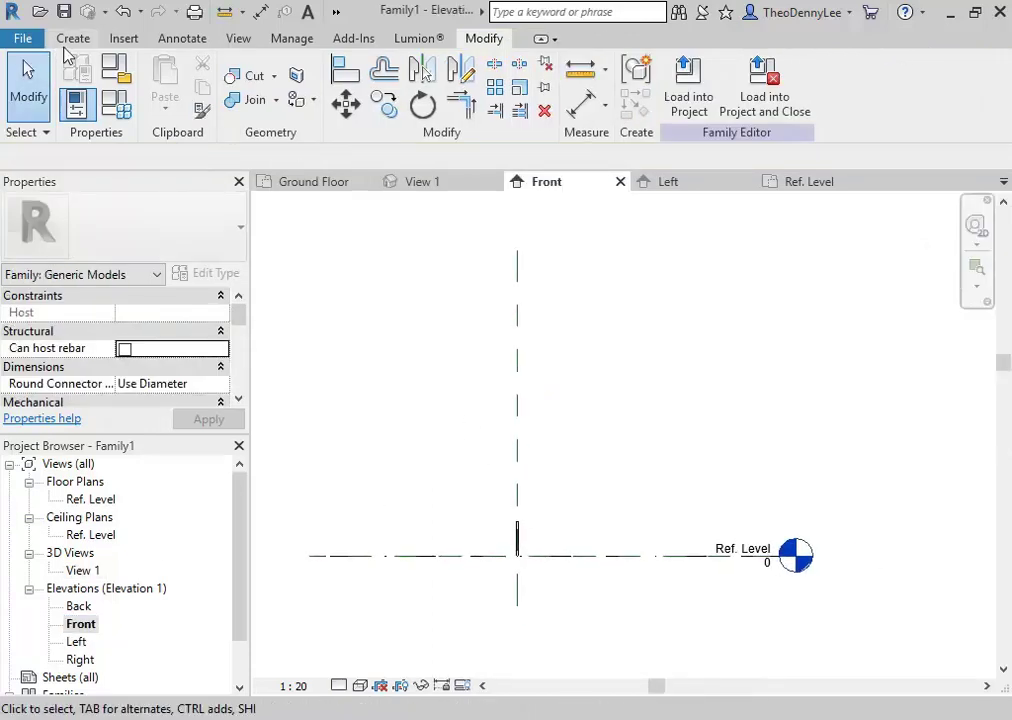
{"action": "left_click", "coordinate": [72, 38]}
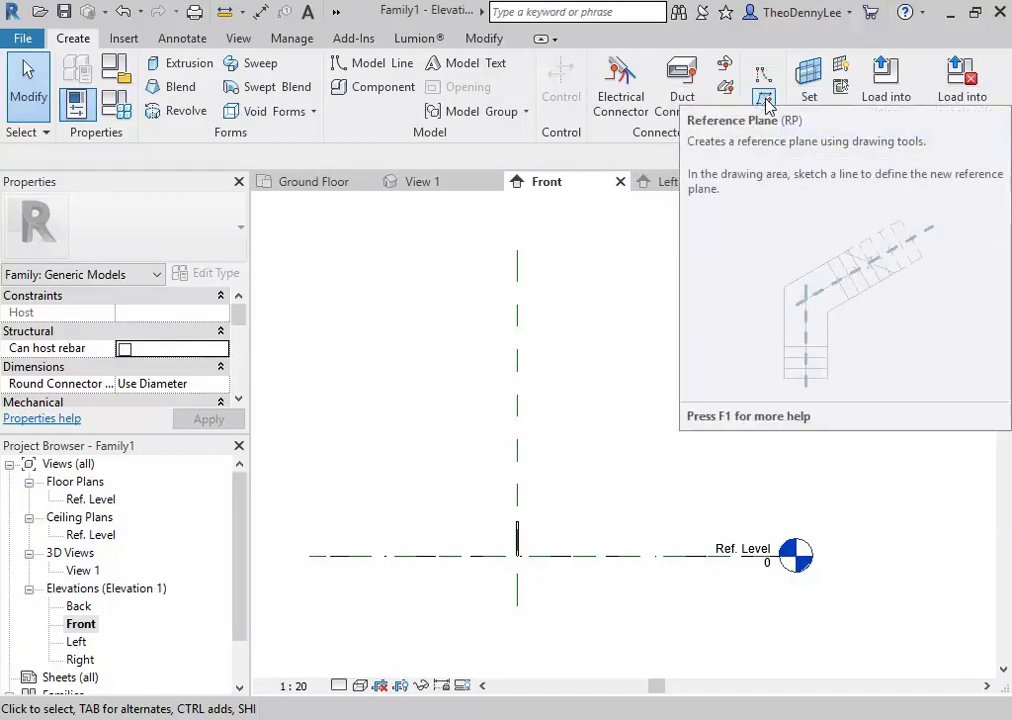
{"action": "left_click", "coordinate": [766, 100]}
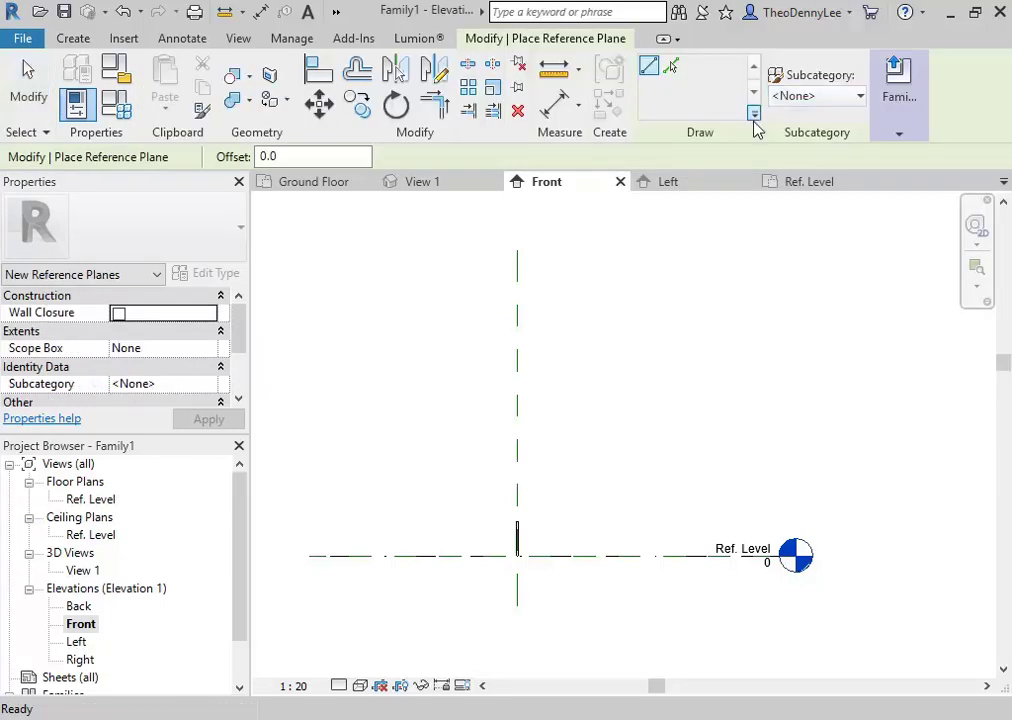
{"action": "left_click", "coordinate": [416, 440]}
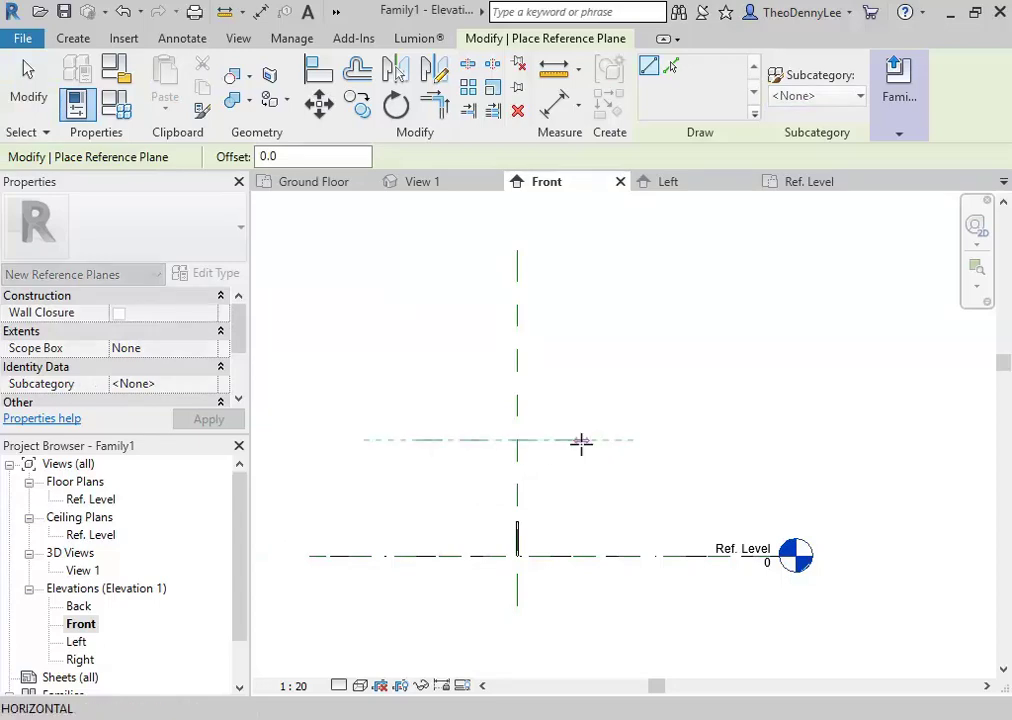
{"action": "left_click", "coordinate": [640, 440]}
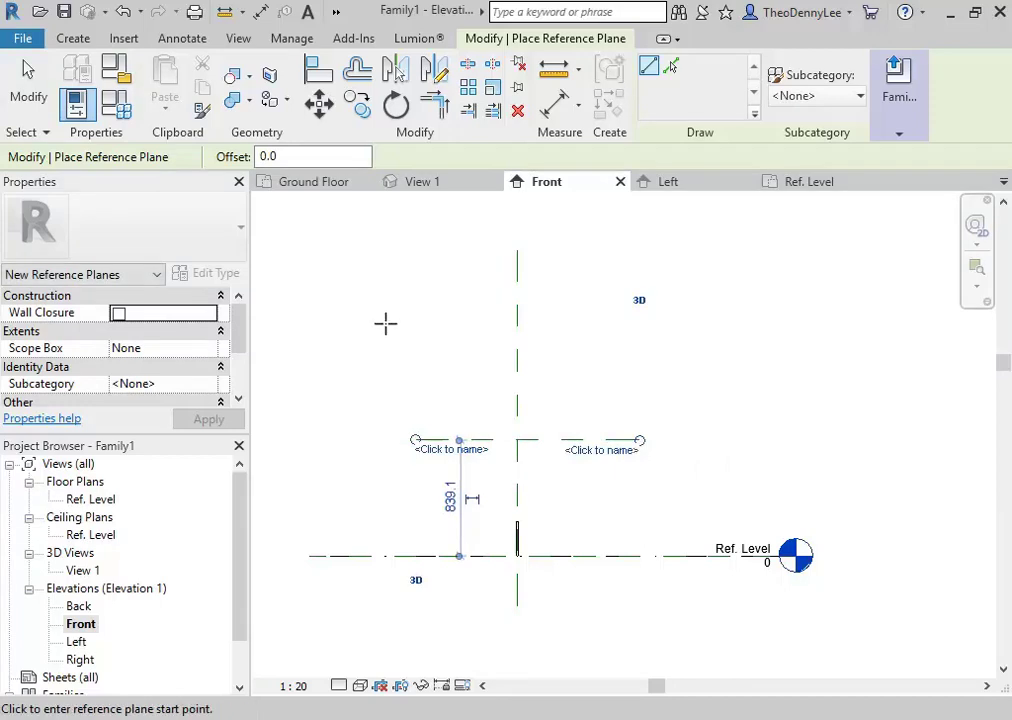
{"action": "right_click", "coordinate": [418, 314]}
{"action": "left_click", "coordinate": [470, 325]}
Step: Name the new horizontal reference plane Height
{"action": "scroll", "coordinate": [452, 625], "scroll_direction": "up", "scroll_amount": 2}
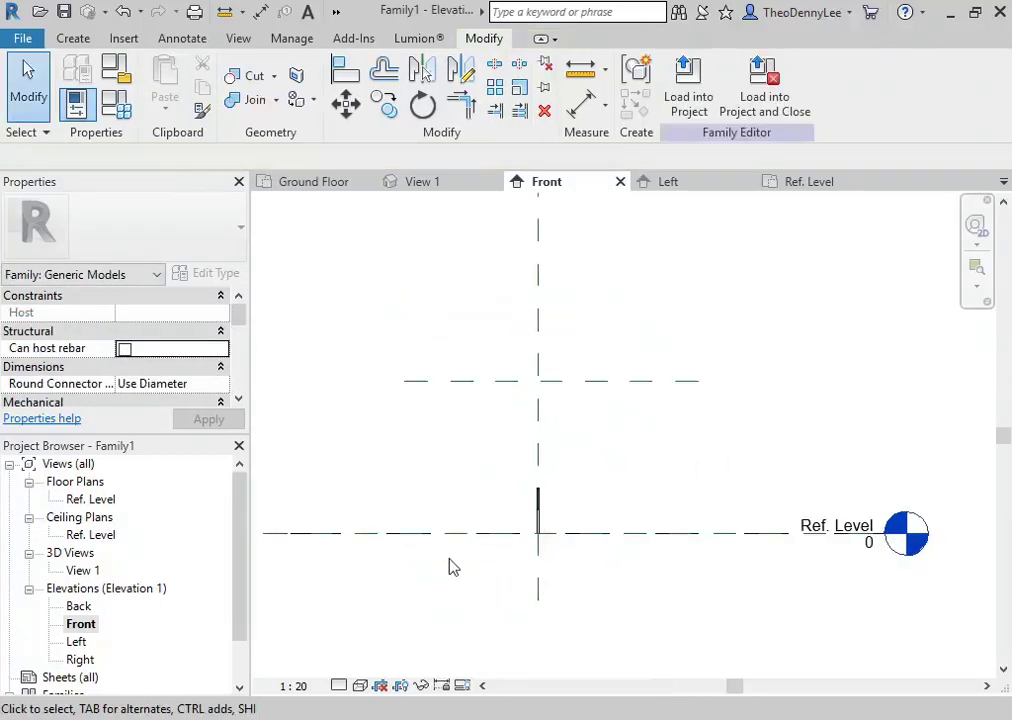
{"action": "left_click", "coordinate": [476, 403]}
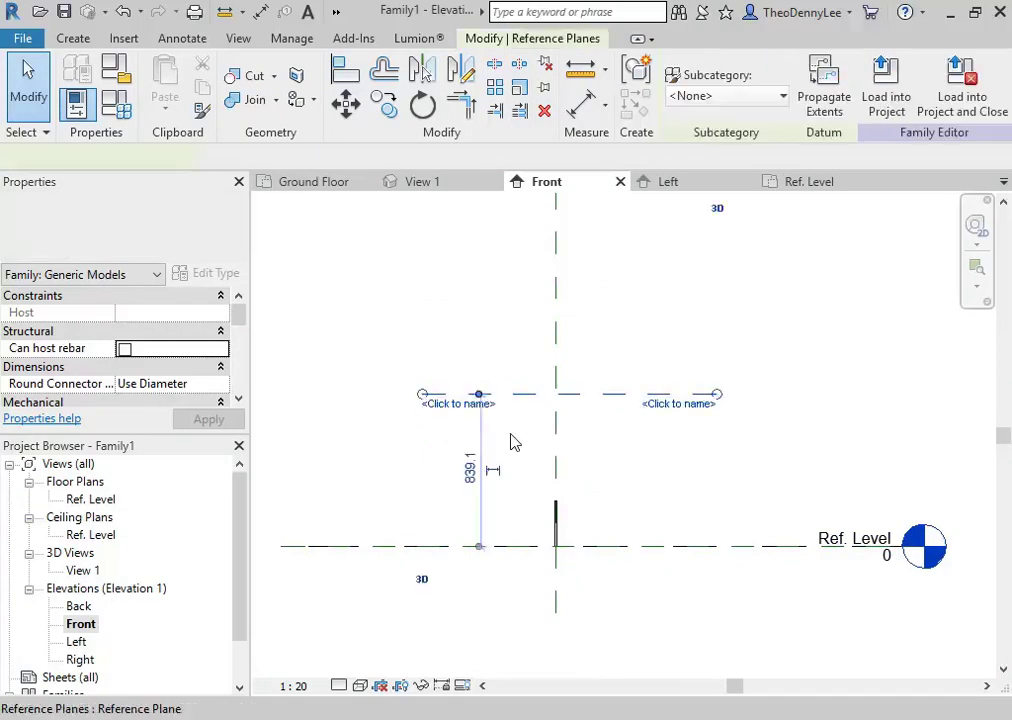
{"action": "left_click", "coordinate": [655, 407]}
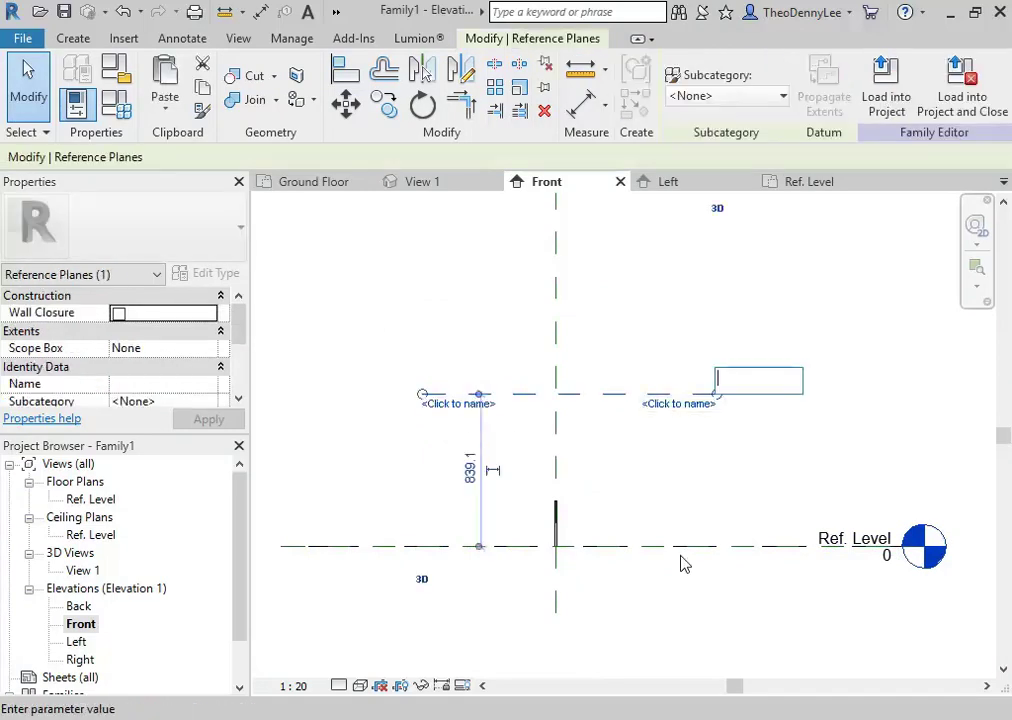
{"action": "type", "text": "Height"}
{"action": "key", "text": "Return"}
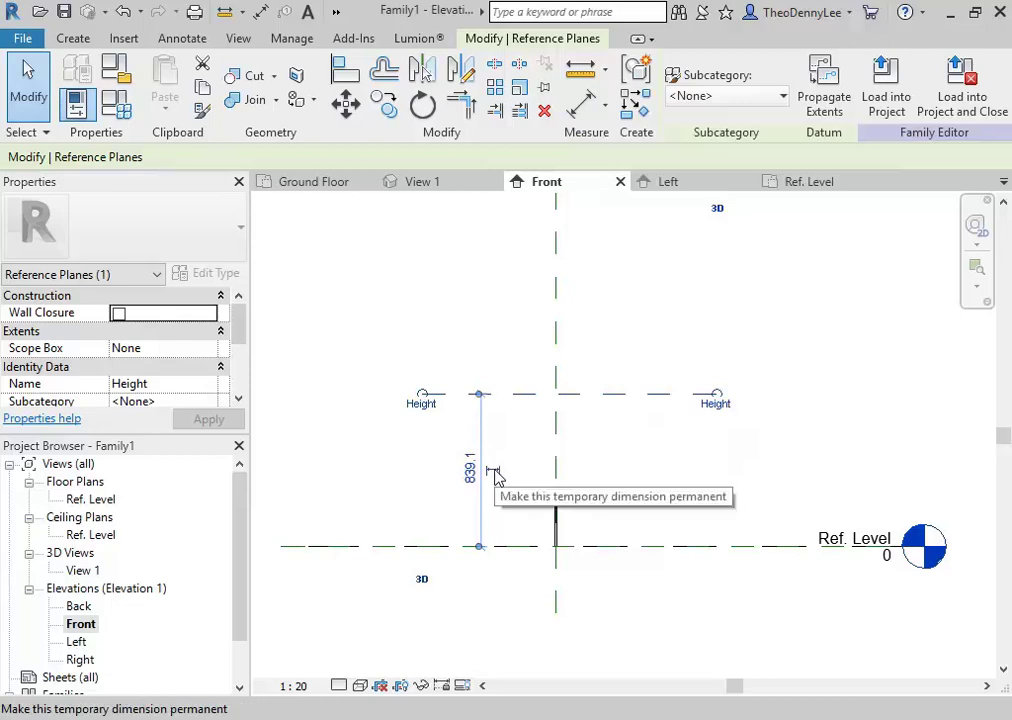
Step: Add an aligned dimension between Ref. Level and the Height reference plane, placed beside the rod
{"action": "left_click", "coordinate": [583, 106]}
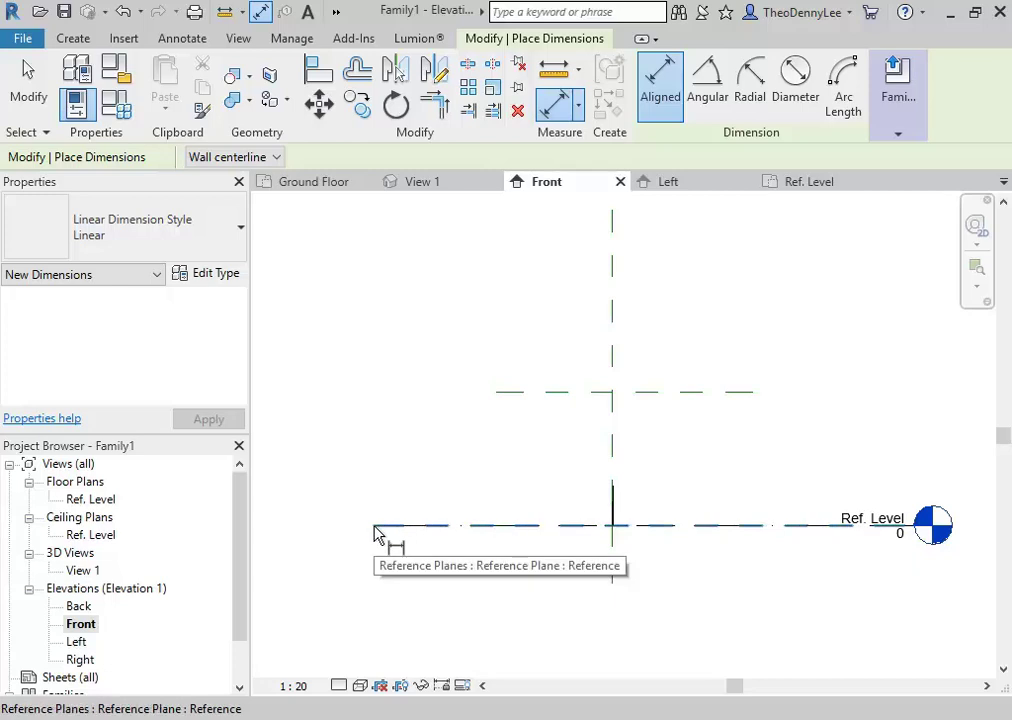
{"action": "left_click", "coordinate": [507, 532]}
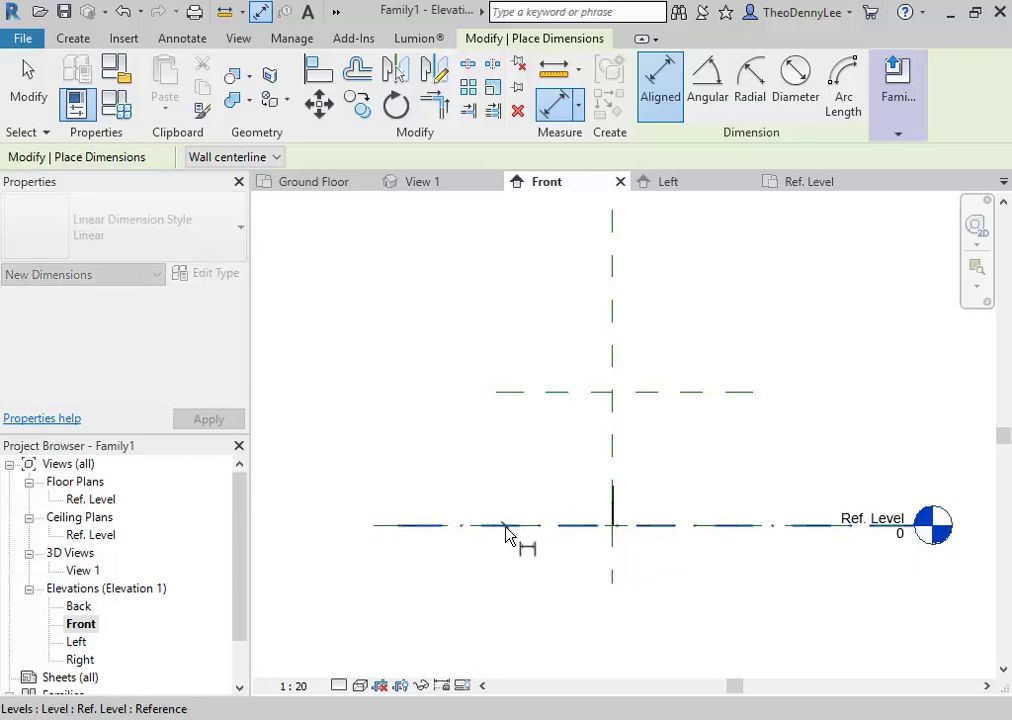
{"action": "left_click", "coordinate": [560, 393]}
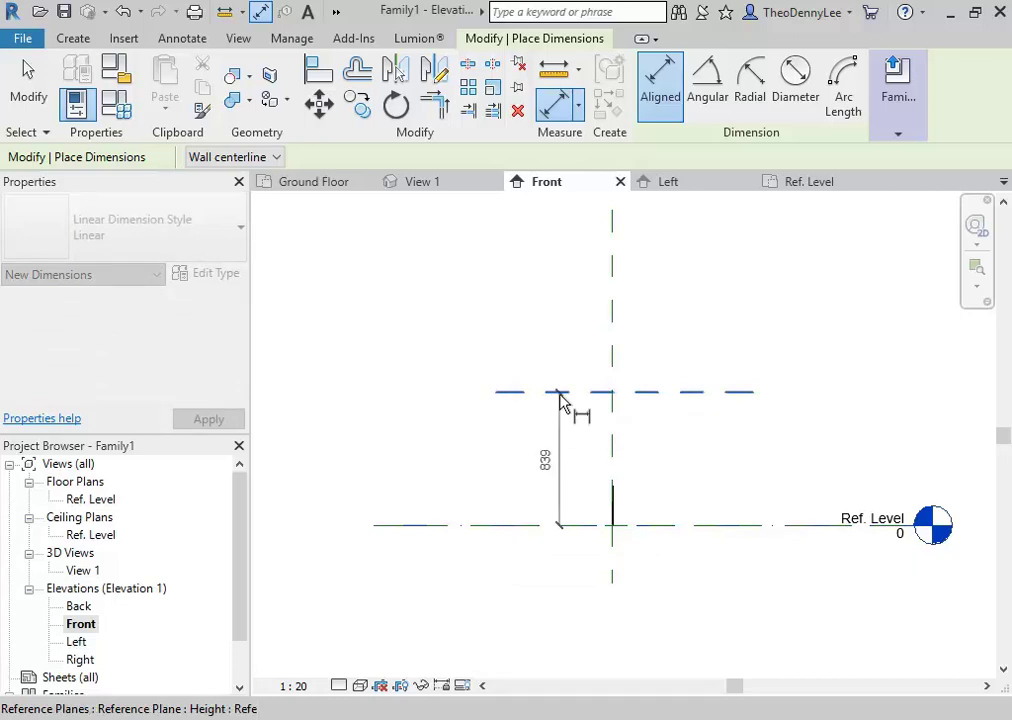
{"action": "left_click", "coordinate": [476, 458]}
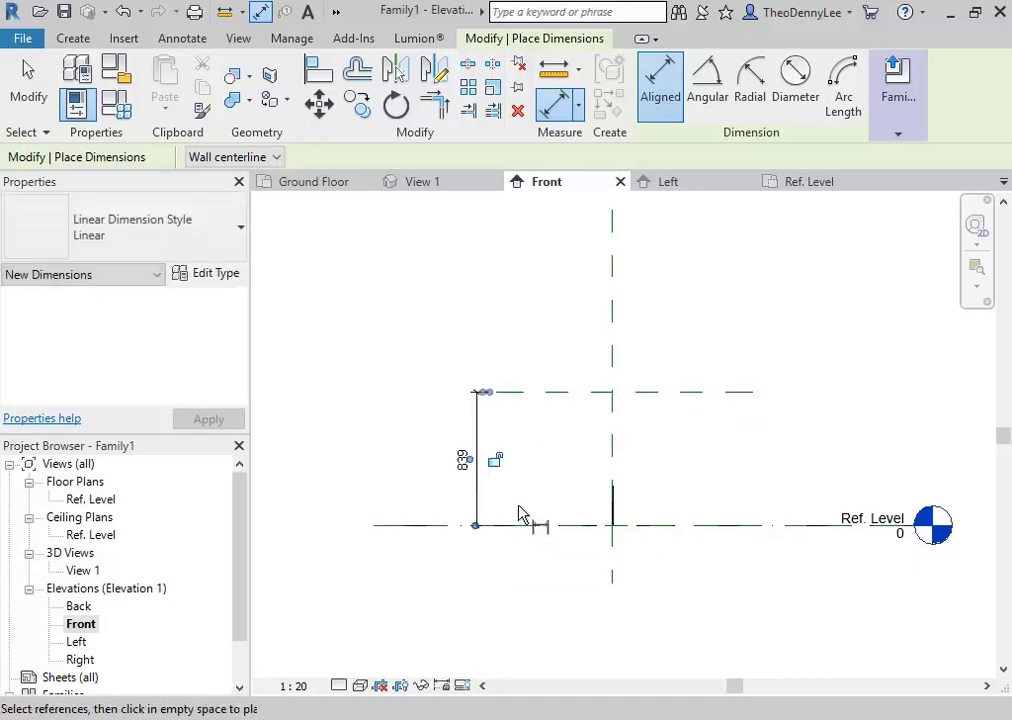
{"action": "key", "text": "Escape"}
{"action": "key", "text": "Escape"}
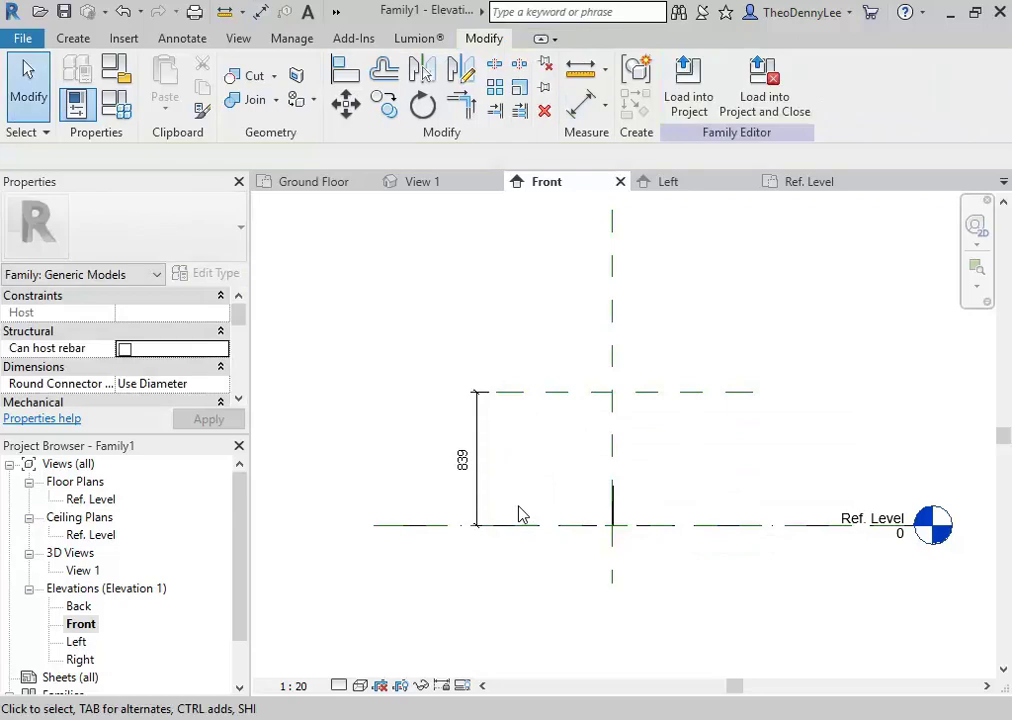
Step: Label the height dimension with a new family type parameter named Rod Height, grouped under Dimensions
{"action": "left_click", "coordinate": [504, 497]}
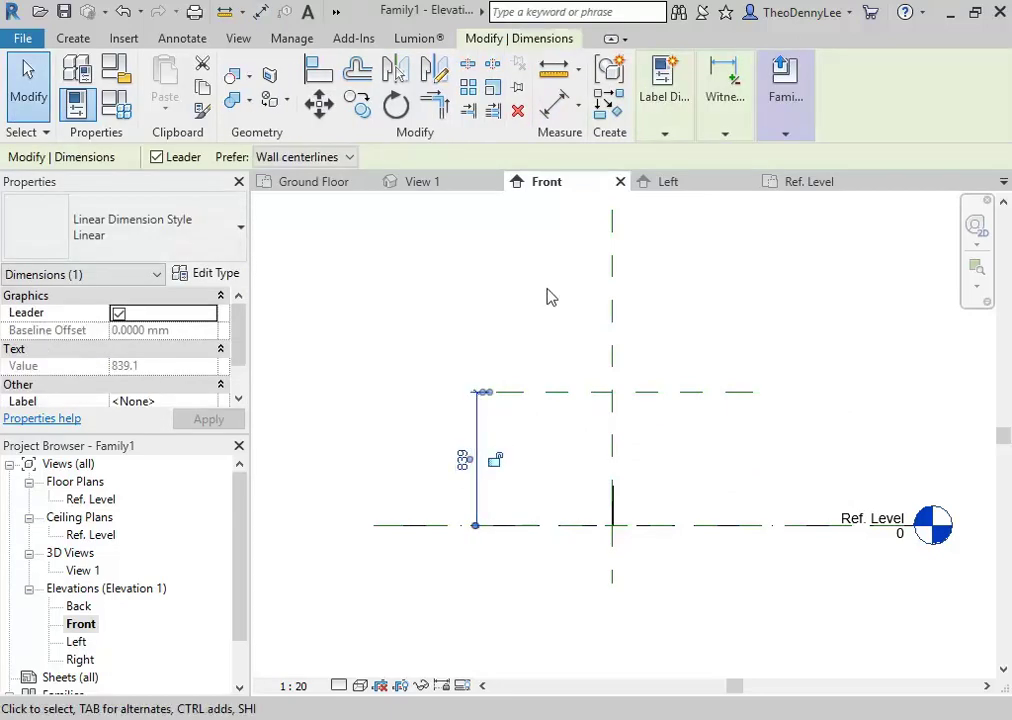
{"action": "left_click", "coordinate": [672, 98]}
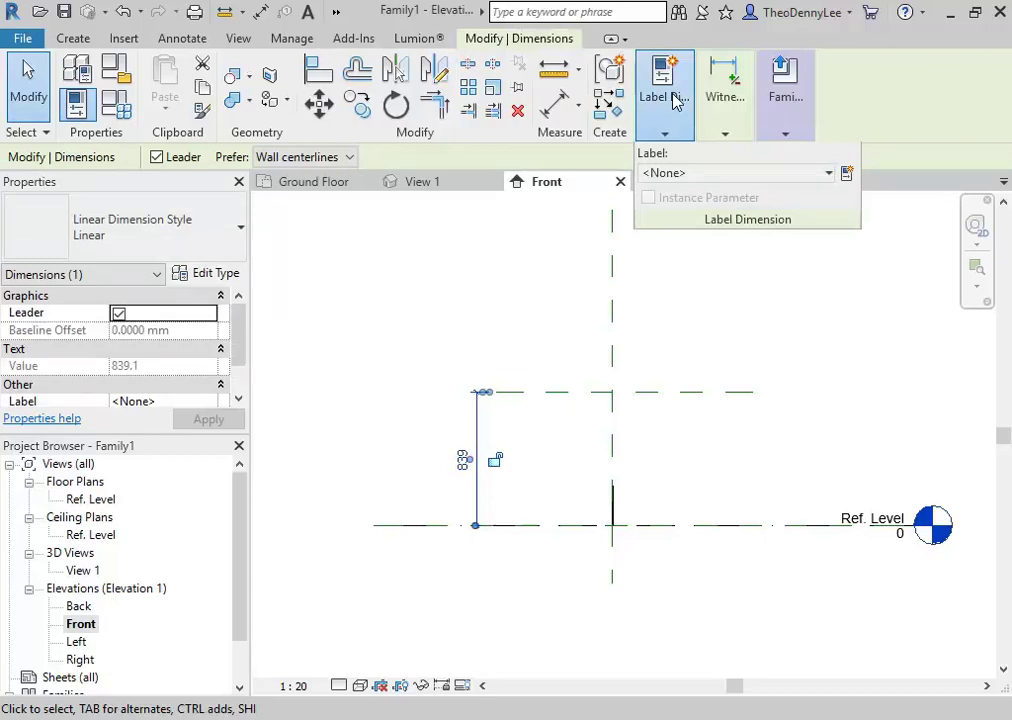
{"action": "left_click", "coordinate": [826, 174]}
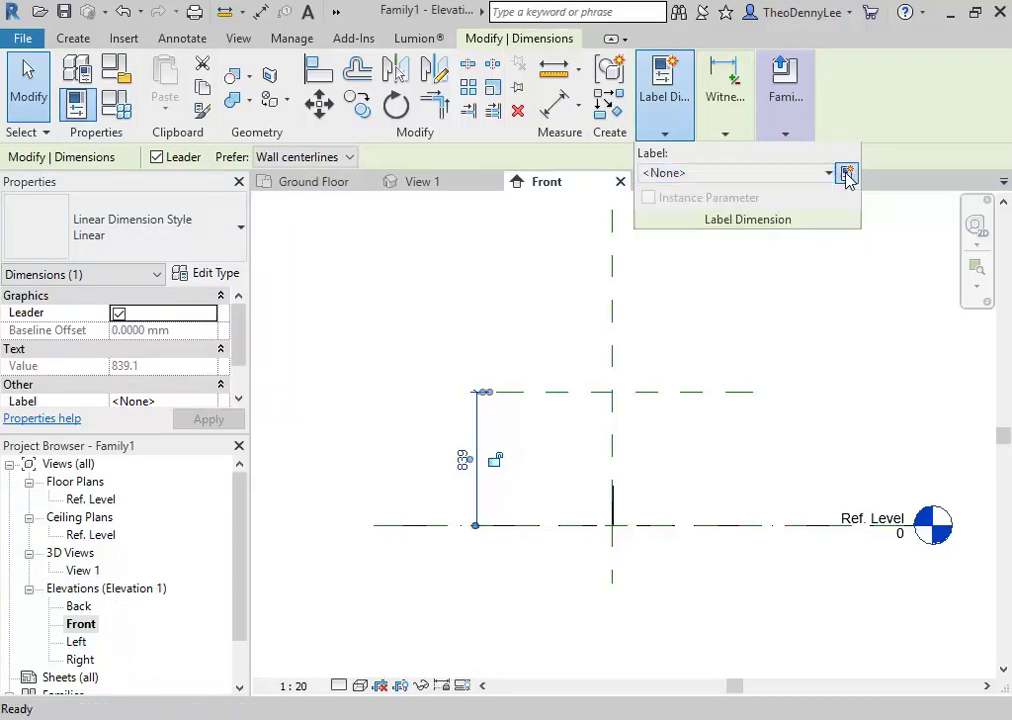
{"action": "left_click", "coordinate": [847, 175]}
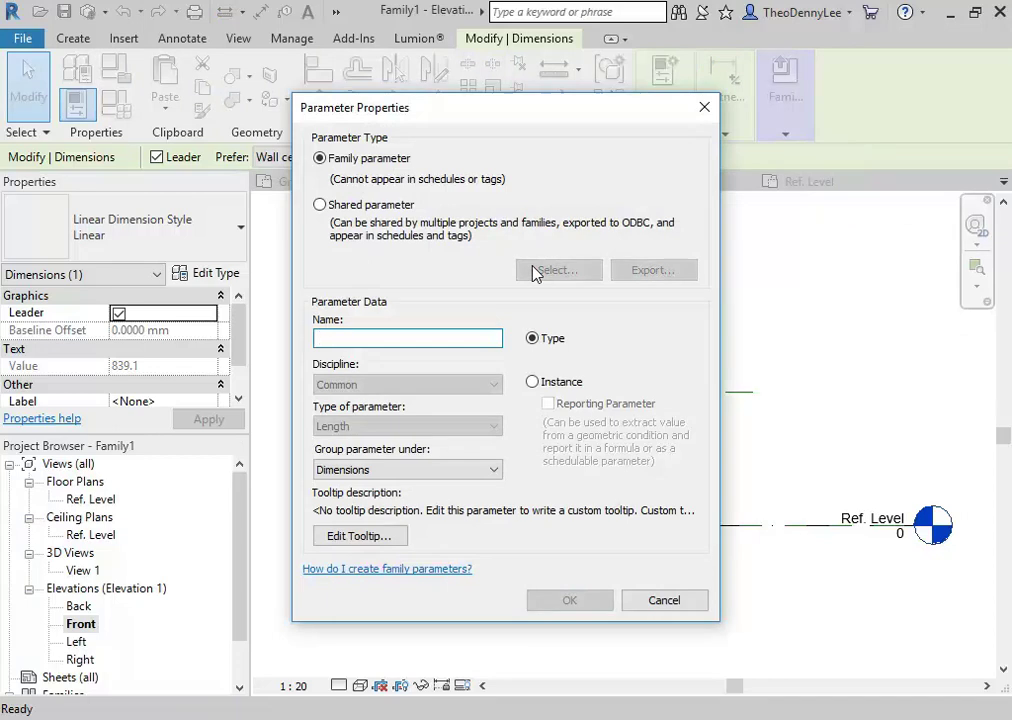
{"action": "type", "text": "Height"}
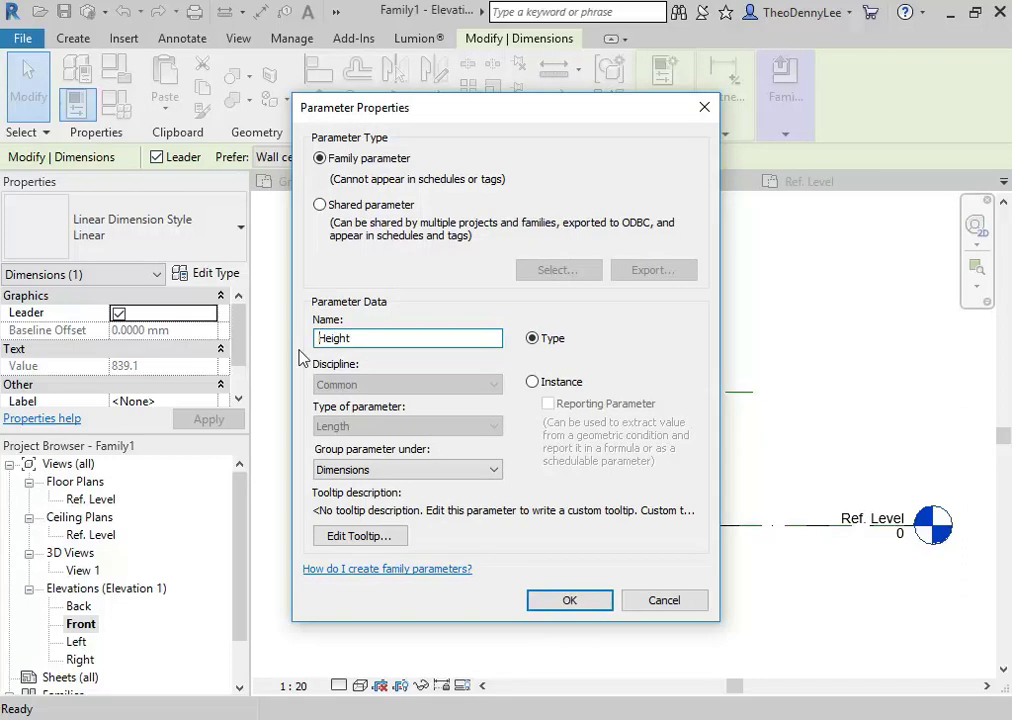
{"action": "type", "text": "Rod"}
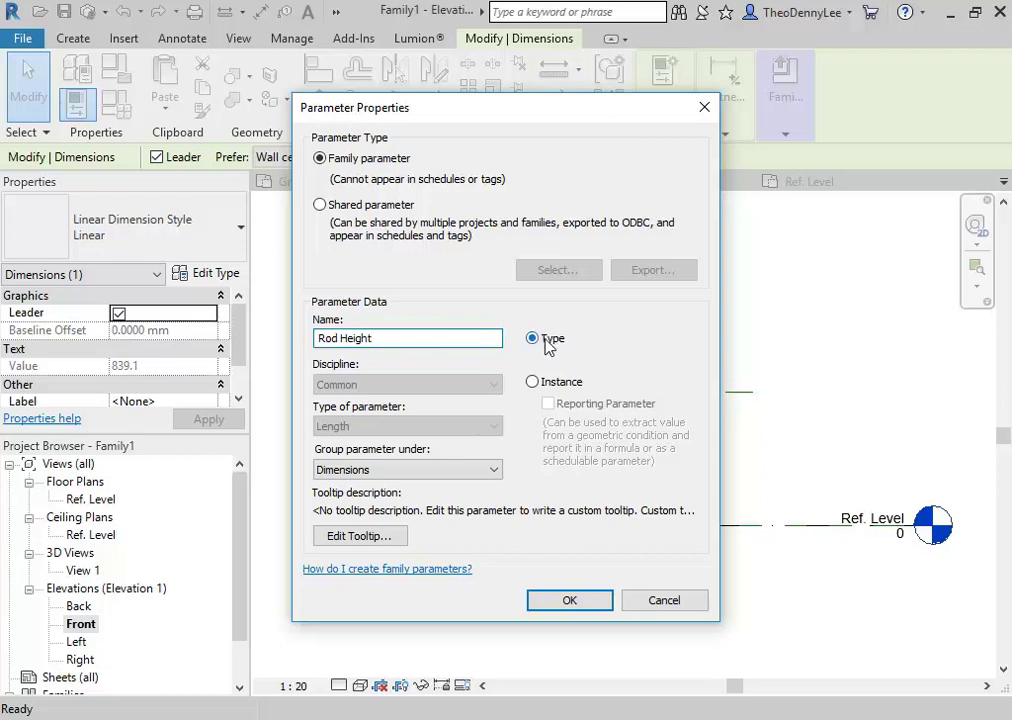
{"action": "left_click", "coordinate": [571, 603]}
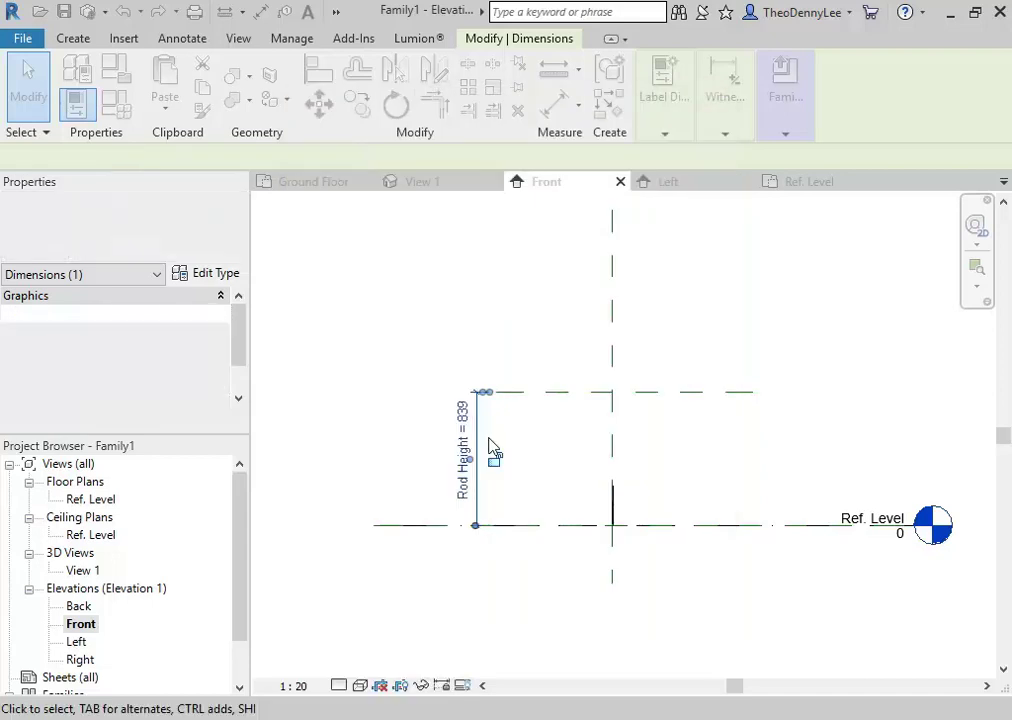
Step: Set the Rod Height dimension to 1000 mm in the Front elevation
{"action": "left_click", "coordinate": [558, 437]}
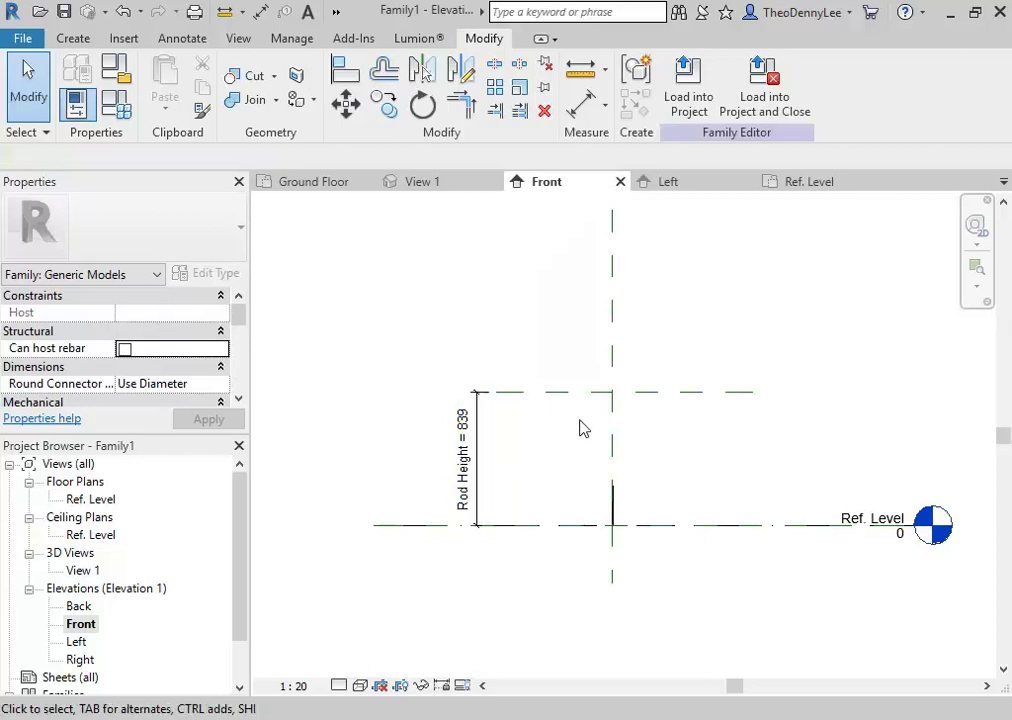
{"action": "scroll", "coordinate": [565, 435], "scroll_direction": "up", "scroll_amount": 4}
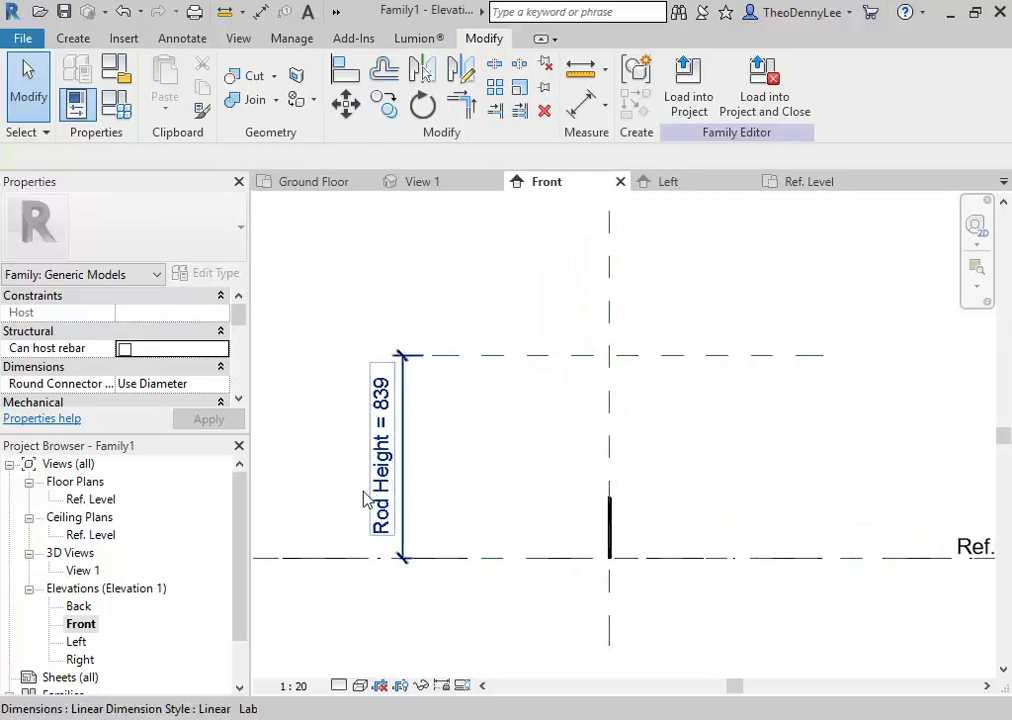
{"action": "left_click", "coordinate": [383, 460]}
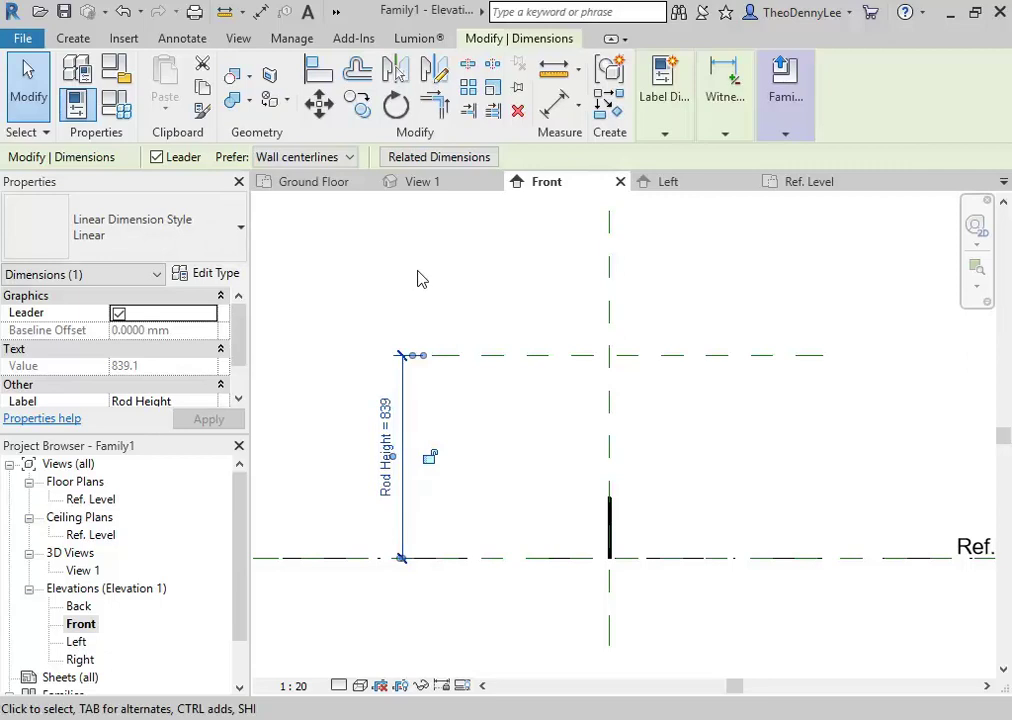
{"action": "left_click", "coordinate": [386, 482]}
{"action": "type", "text": "1000"}
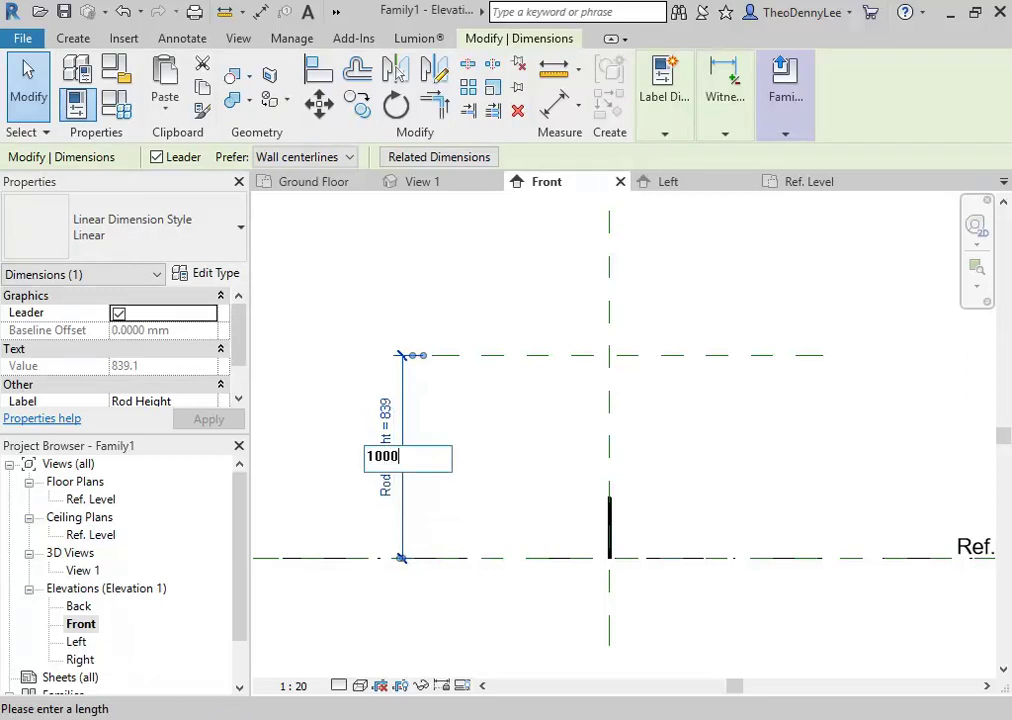
{"action": "key", "text": "Return"}
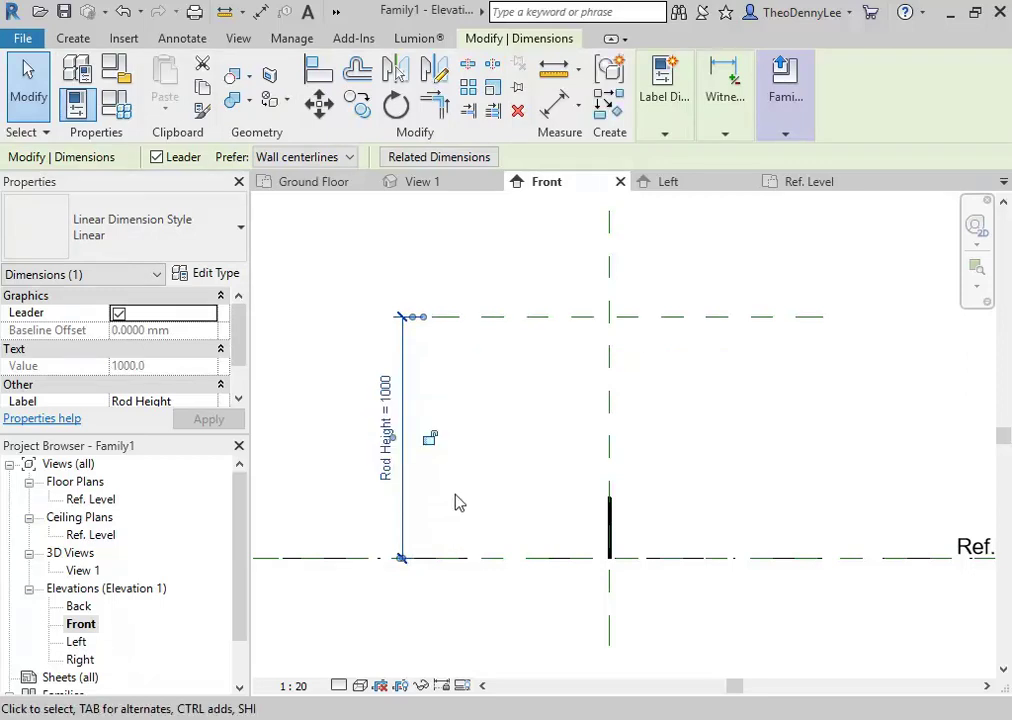
{"action": "left_click", "coordinate": [490, 401]}
{"action": "middle_click_drag", "start_coordinate": [490, 401], "coordinate": [612, 430]}
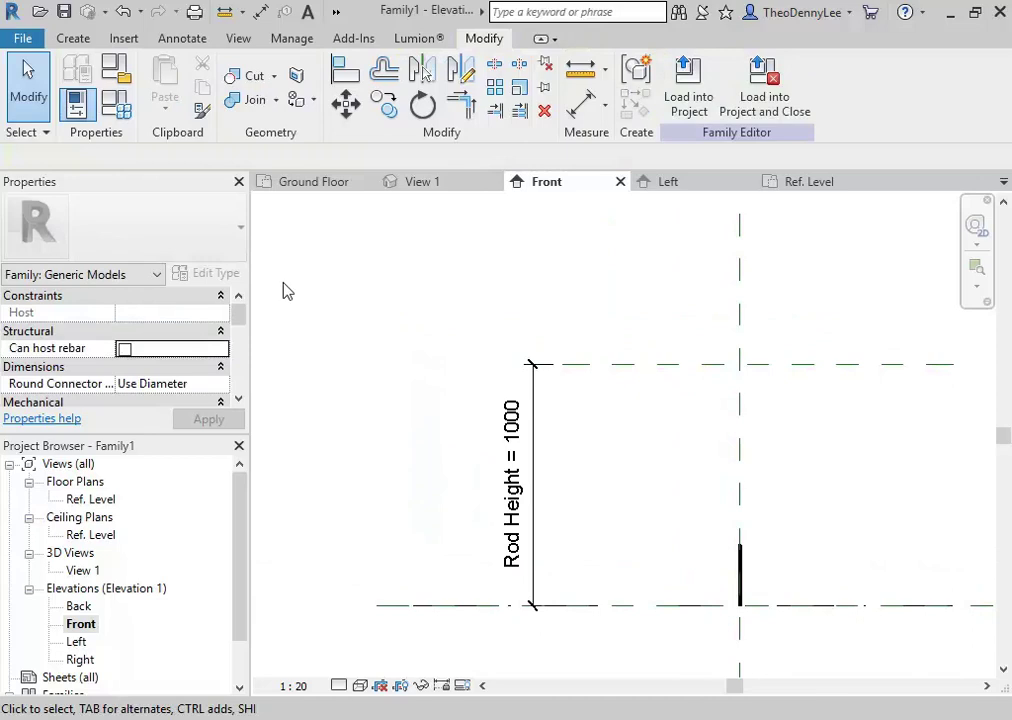
Step: Set the Rod Height parameter to 2000 mm in the family types
{"action": "left_click", "coordinate": [118, 106]}
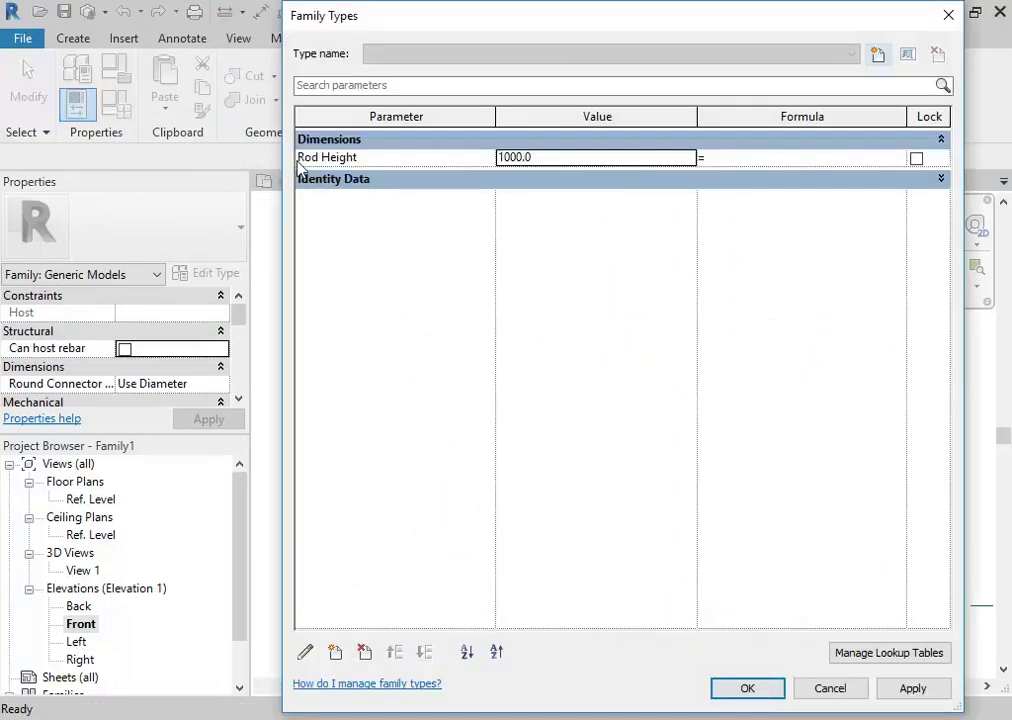
{"action": "double_click", "coordinate": [612, 162]}
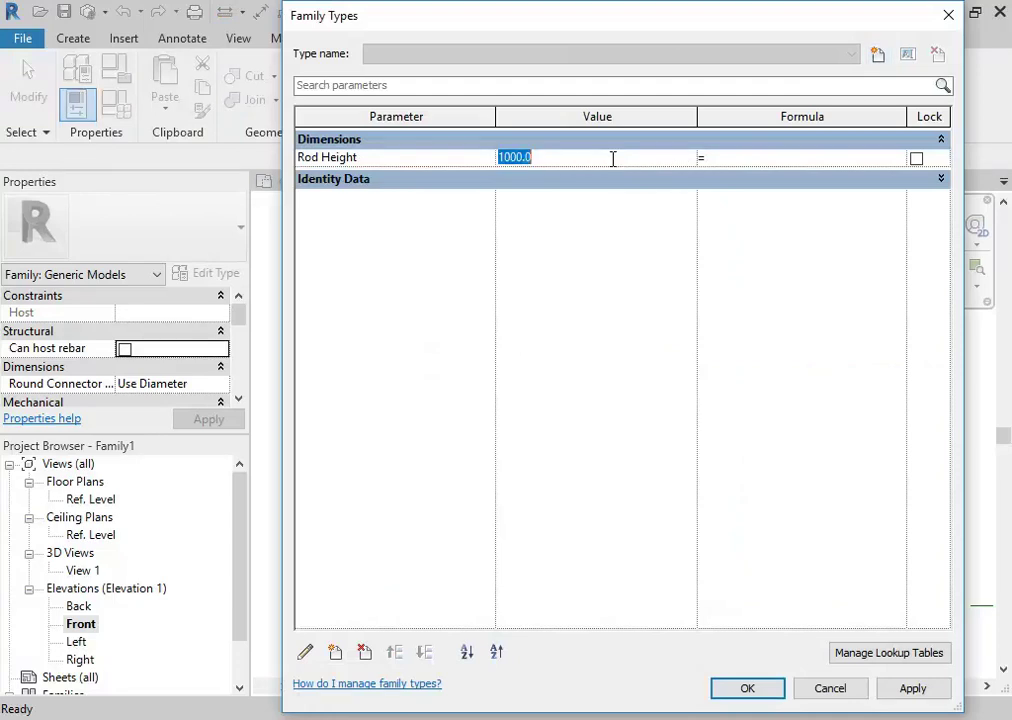
{"action": "type", "text": "2000"}
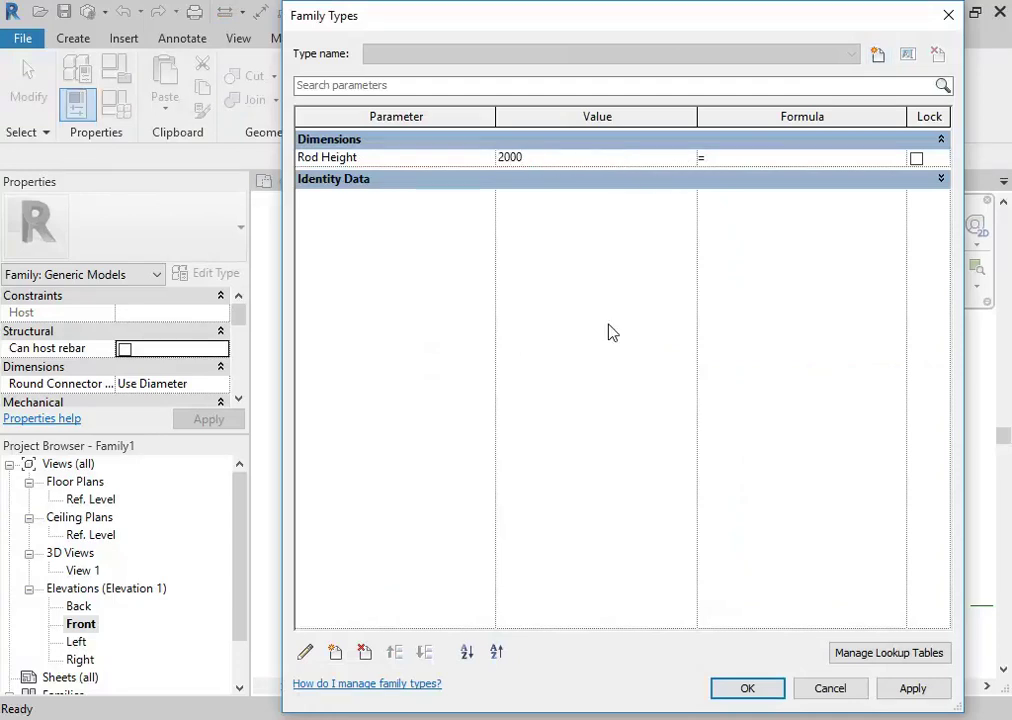
{"action": "left_click", "coordinate": [742, 689]}
{"action": "middle_click_drag", "start_coordinate": [579, 443], "coordinate": [565, 391]}
{"action": "scroll", "coordinate": [481, 422], "scroll_direction": "down", "scroll_amount": 2}
{"action": "scroll", "coordinate": [507, 500], "scroll_direction": "up", "scroll_amount": 1}
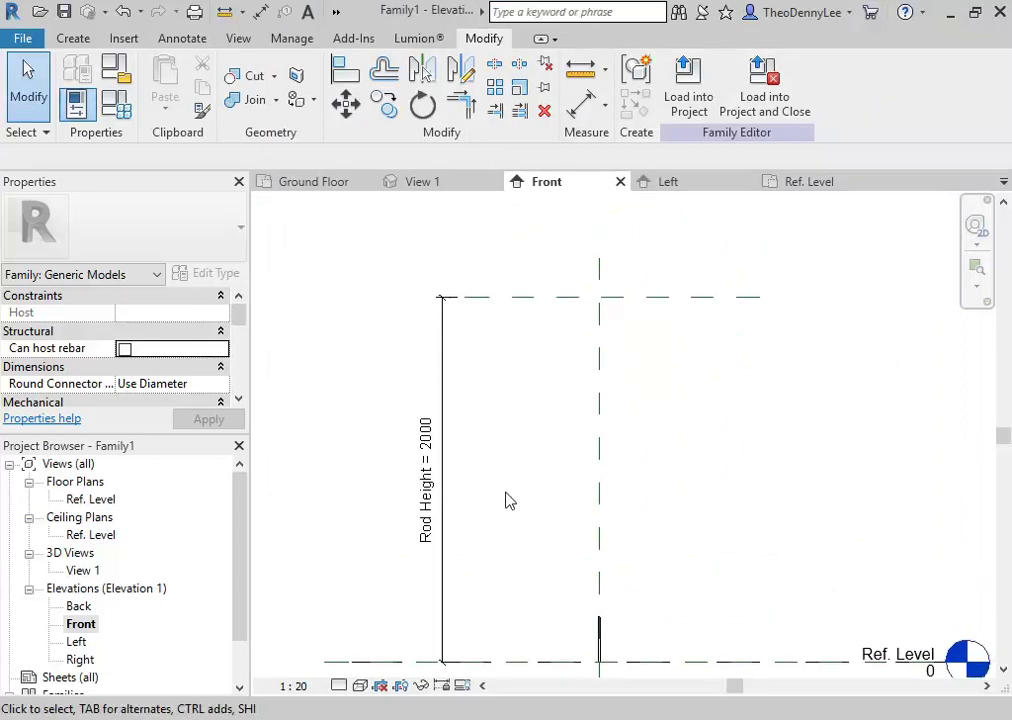
Step: Stretch the top of the rod extrusion up to the Height reference plane and lock it to that plane
{"action": "left_click", "coordinate": [597, 651]}
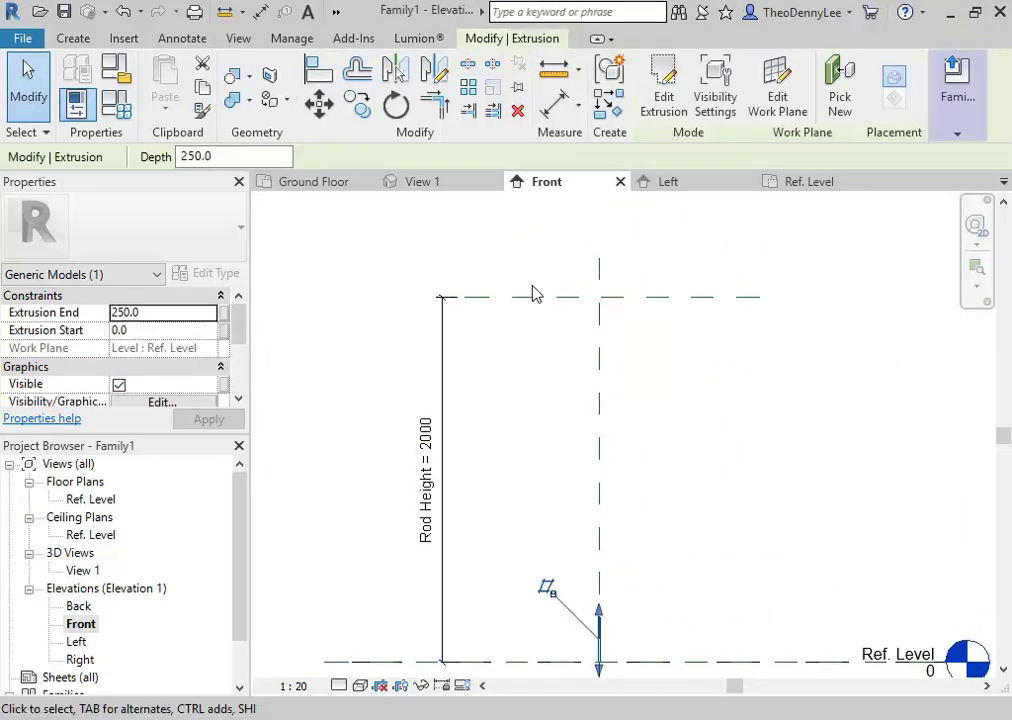
{"action": "left_click_drag", "start_coordinate": [600, 611], "coordinate": [581, 305]}
{"action": "left_click", "coordinate": [647, 264]}
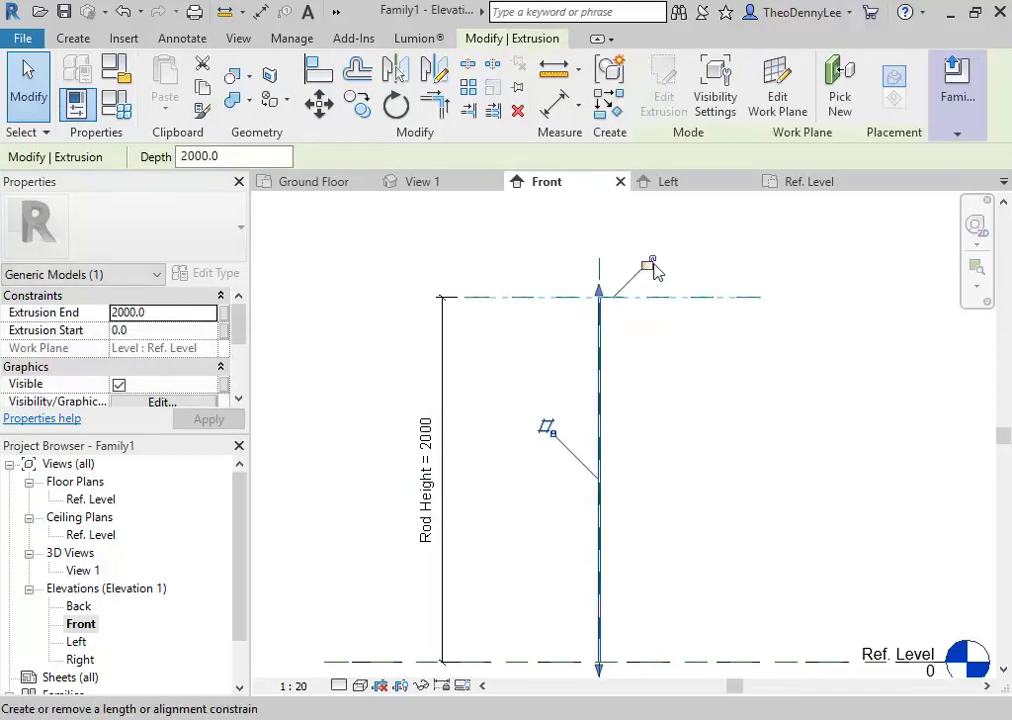
{"action": "left_click", "coordinate": [672, 395]}
{"action": "middle_click", "coordinate": [407, 323]}
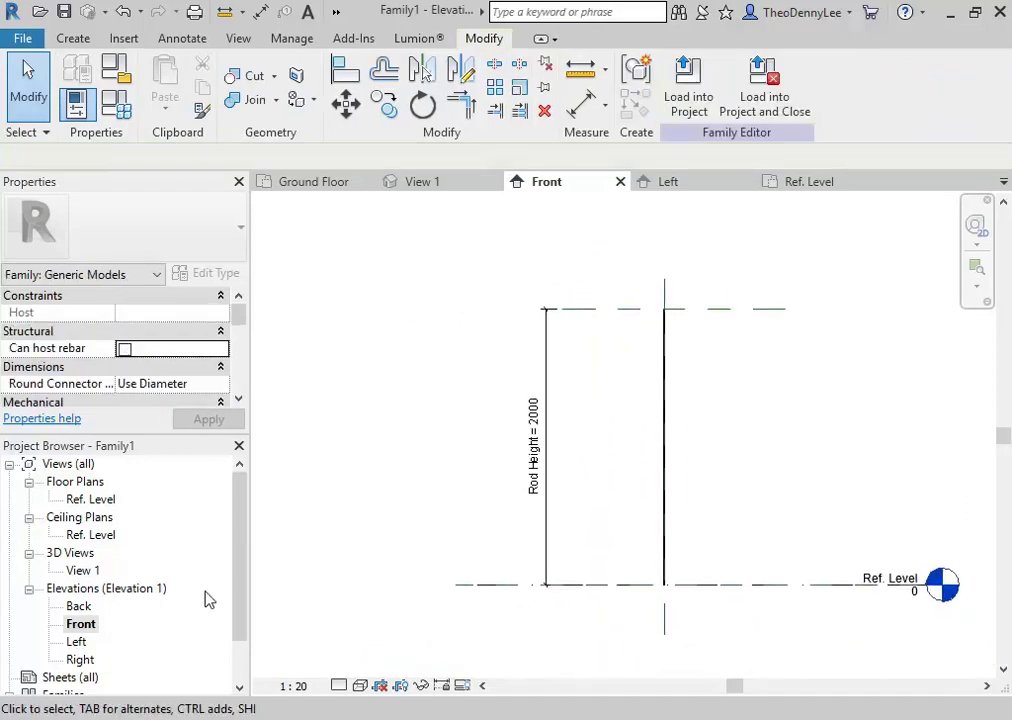
Step: Open the 3D view View 1 with the whole rod in view
{"action": "double_click", "coordinate": [83, 570]}
{"action": "middle_click_drag", "start_coordinate": [440, 424], "coordinate": [578, 468]}
{"action": "scroll", "coordinate": [513, 463], "scroll_direction": "down", "scroll_amount": 3}
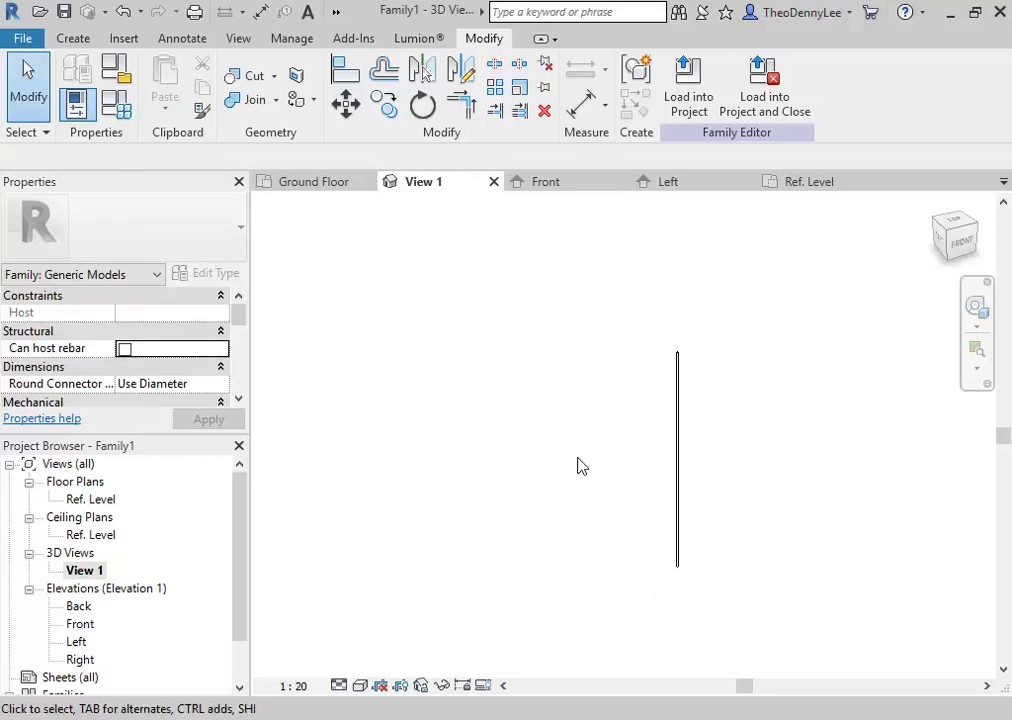
Step: Flex the rod in 3D by applying Rod Height values of 1500 mm and 2500 mm in the family types
{"action": "left_click", "coordinate": [112, 112]}
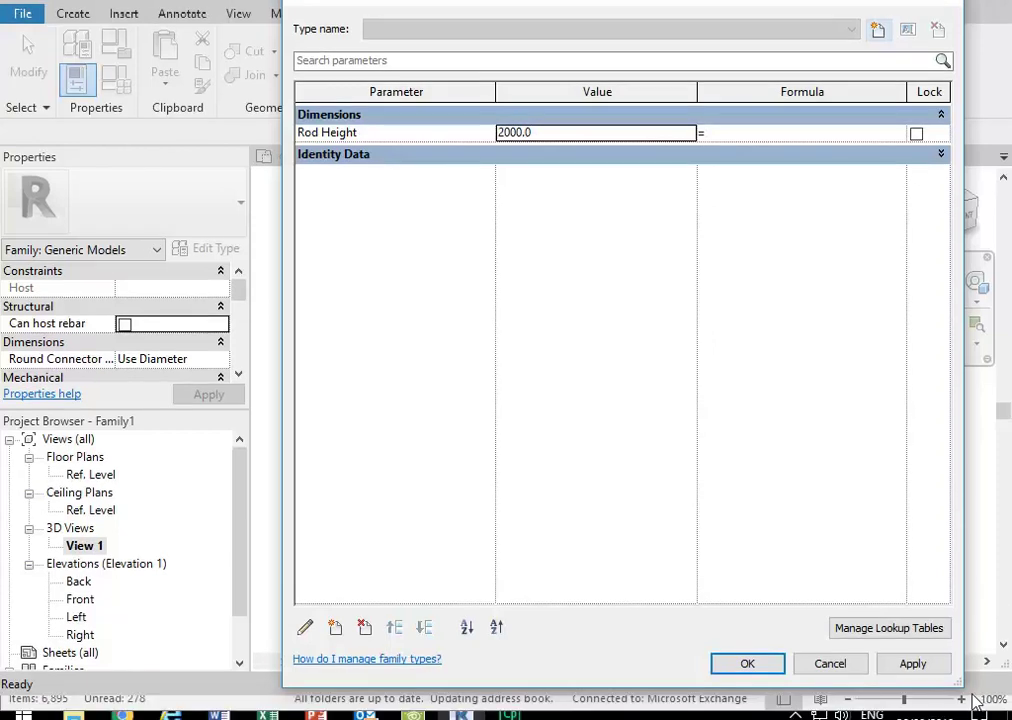
{"action": "left_click_drag", "start_coordinate": [962, 688], "coordinate": [857, 580]}
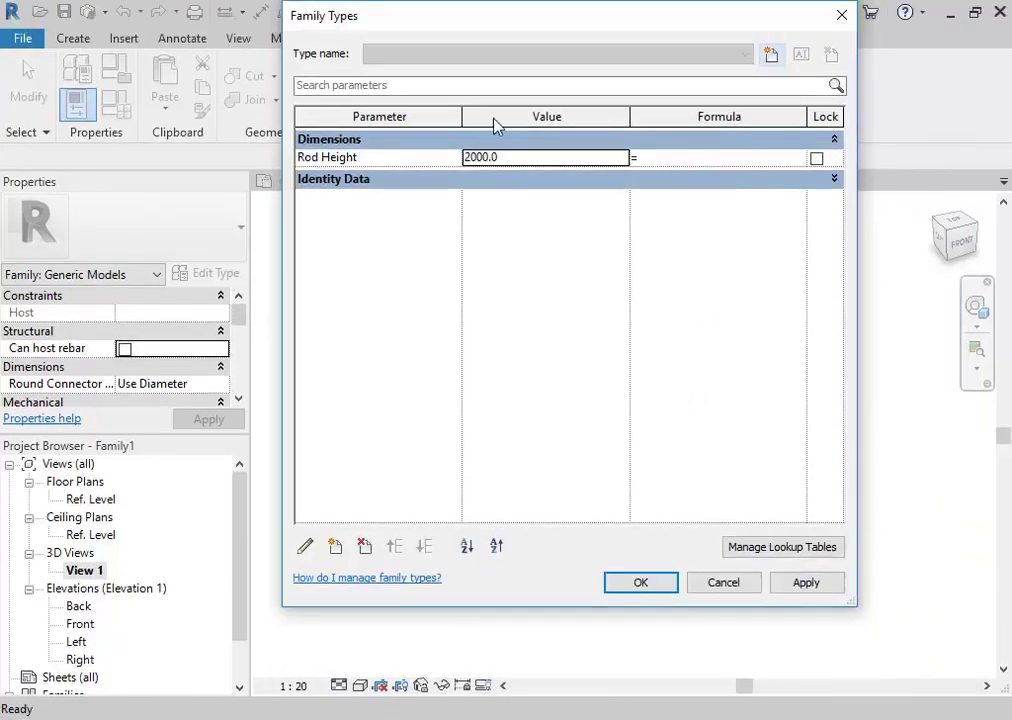
{"action": "left_click_drag", "start_coordinate": [524, 23], "coordinate": [308, 67]}
{"action": "double_click", "coordinate": [312, 202]}
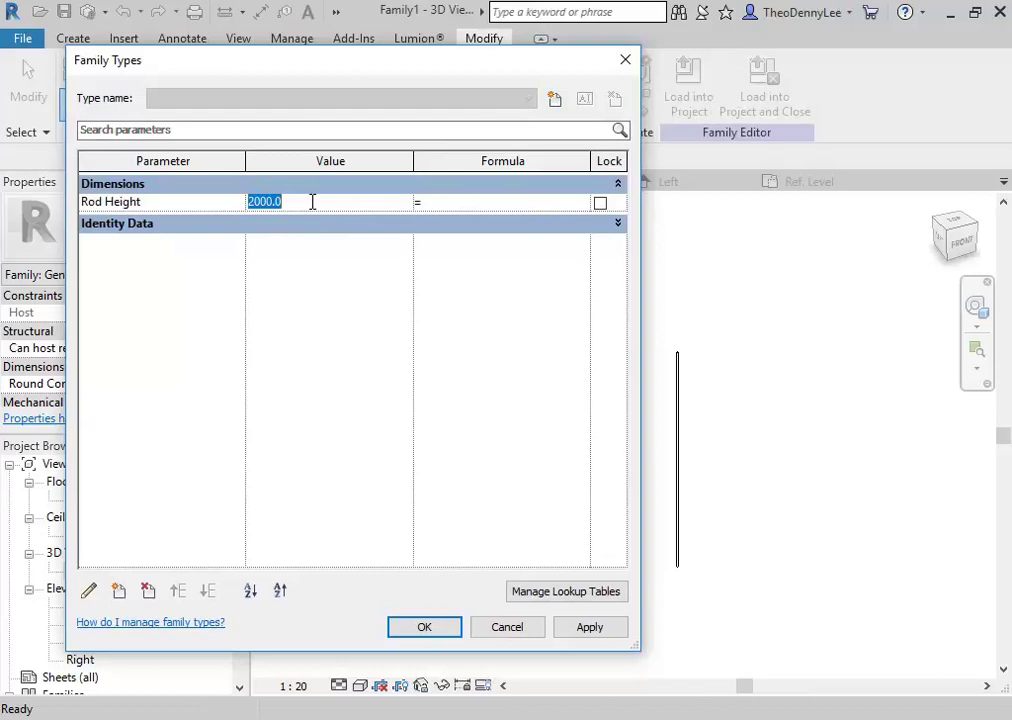
{"action": "type", "text": "1500"}
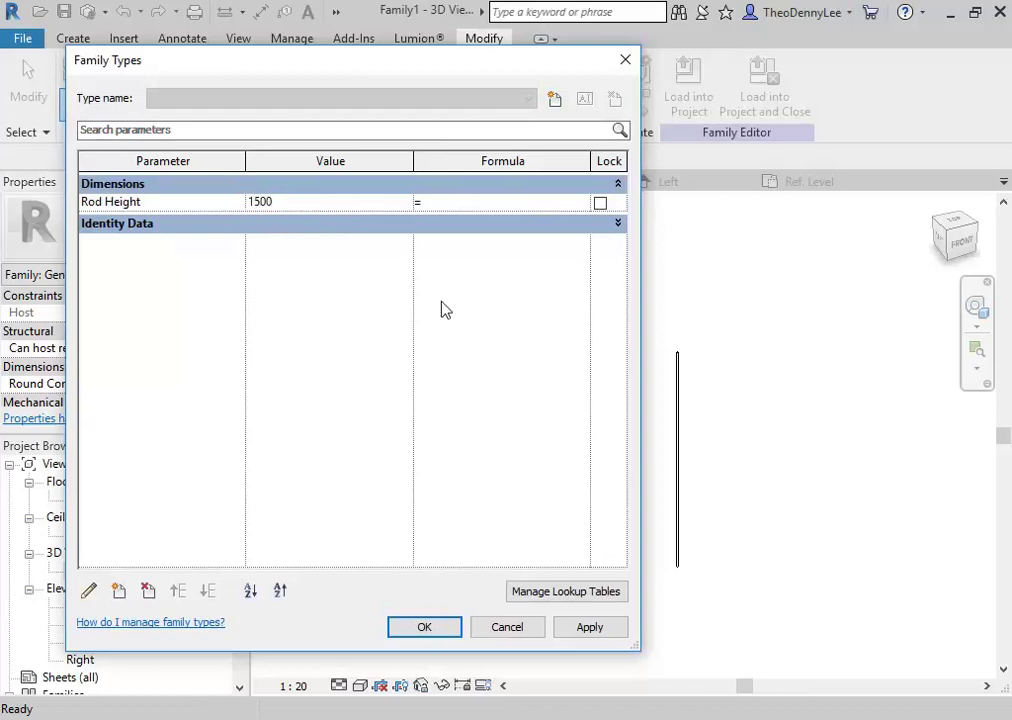
{"action": "left_click", "coordinate": [585, 630]}
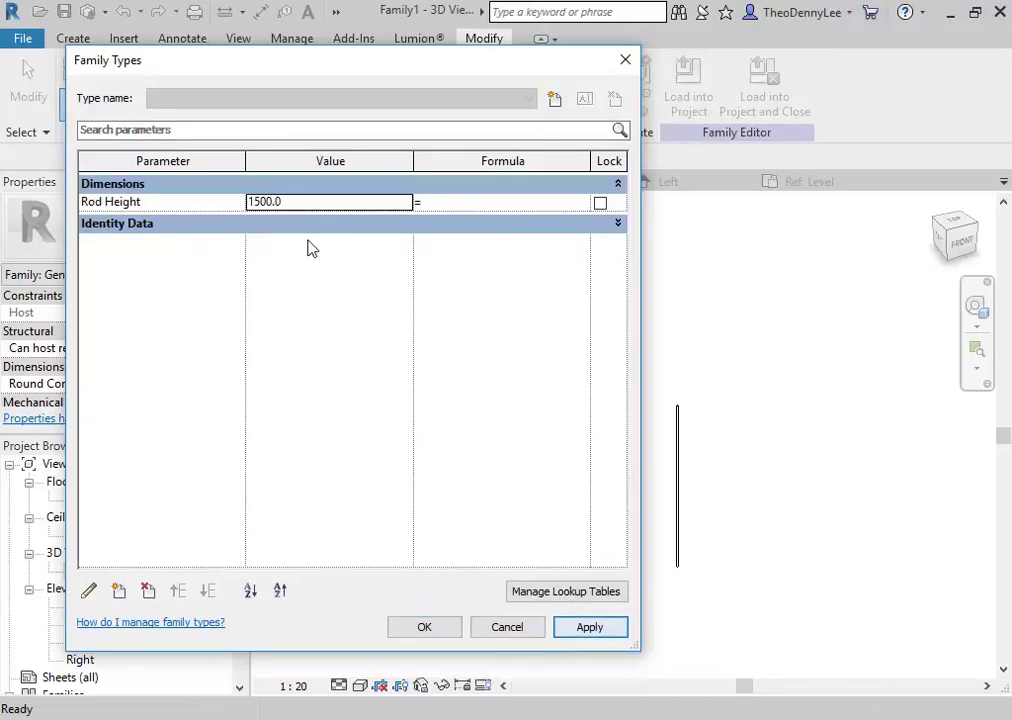
{"action": "double_click", "coordinate": [343, 201]}
{"action": "type", "text": "250"}
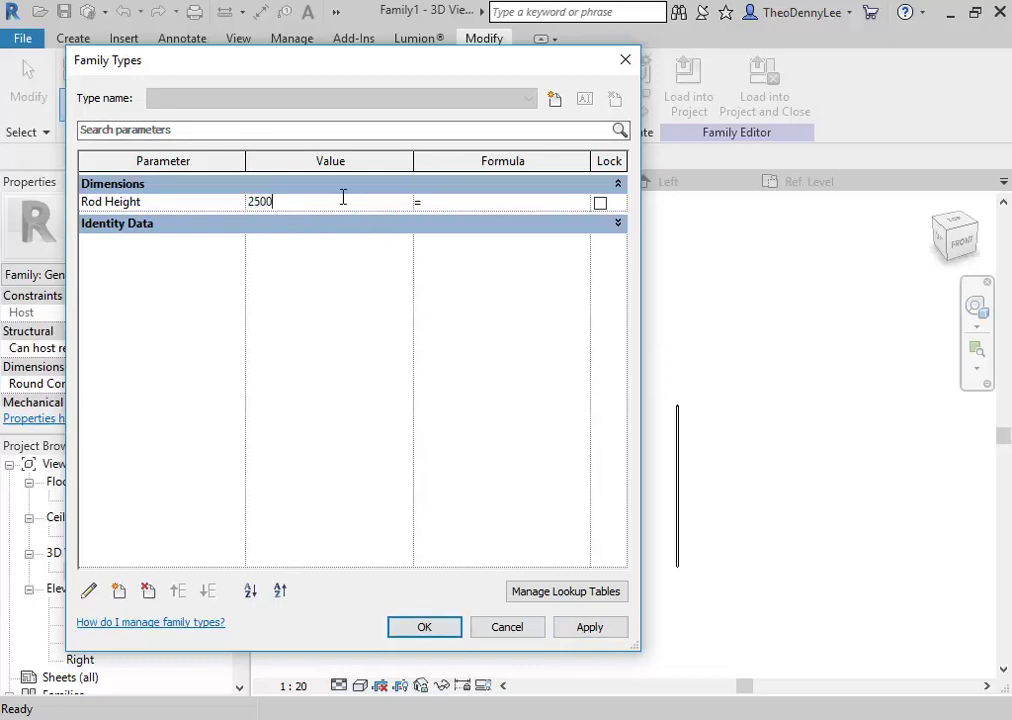
{"action": "left_click", "coordinate": [592, 628]}
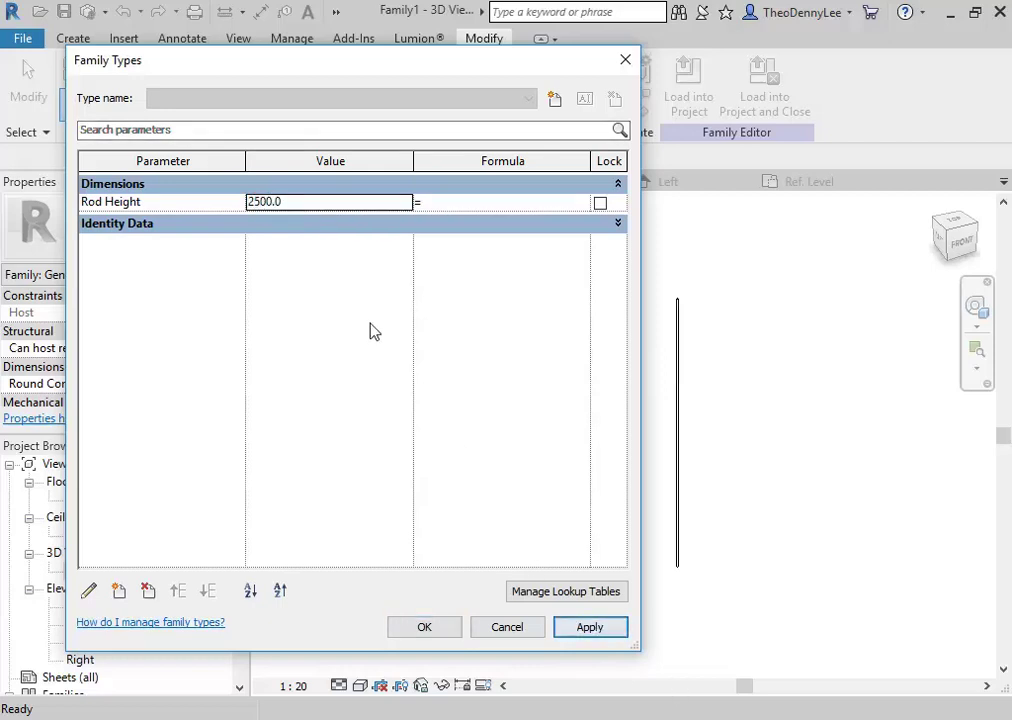
Step: Apply a Rod Height of 2000 mm and close the family types
{"action": "double_click", "coordinate": [337, 201]}
{"action": "type", "text": "2000"}
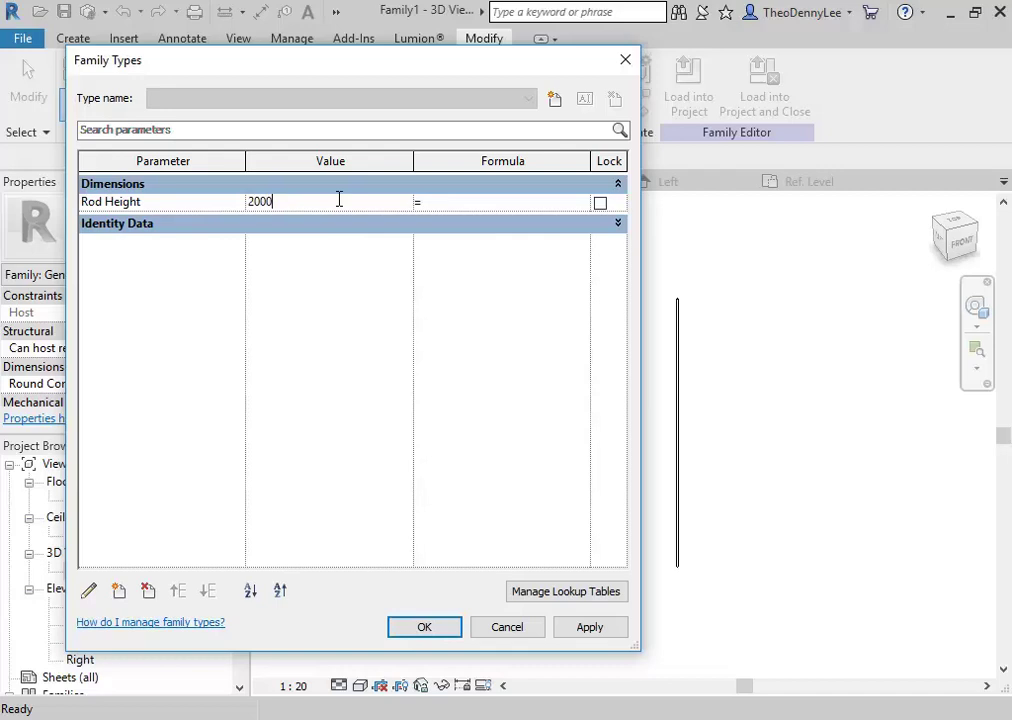
{"action": "left_click", "coordinate": [583, 629]}
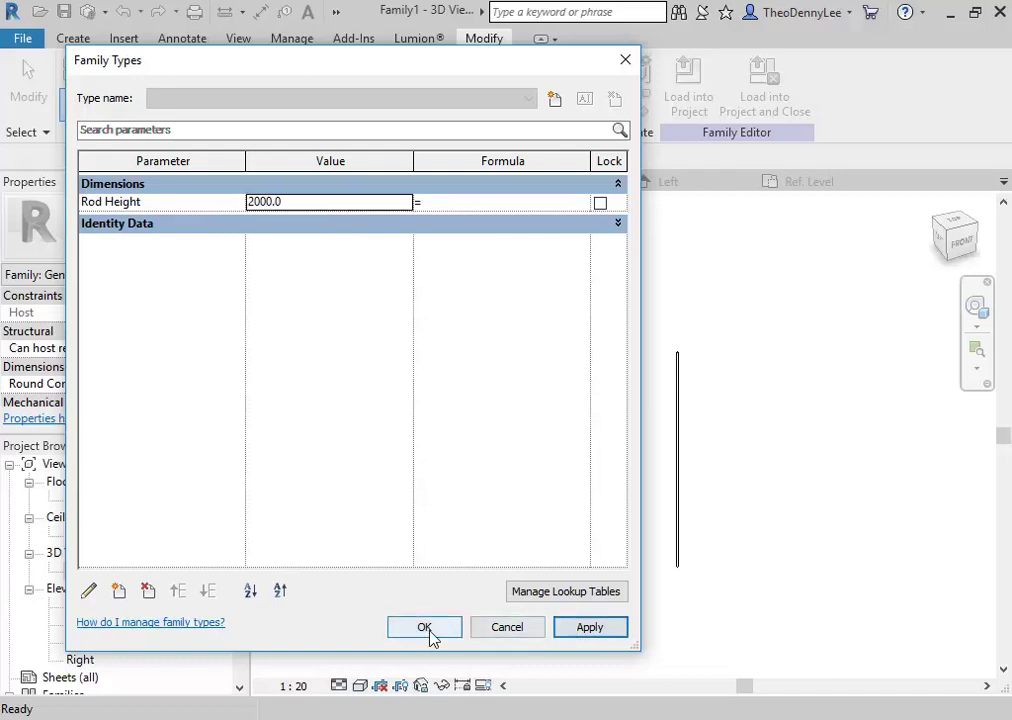
{"action": "left_click", "coordinate": [426, 630]}
Step: Select the rod extrusion and open the material browser for its Material property
{"action": "middle_click_drag", "start_coordinate": [610, 494], "coordinate": [460, 459]}
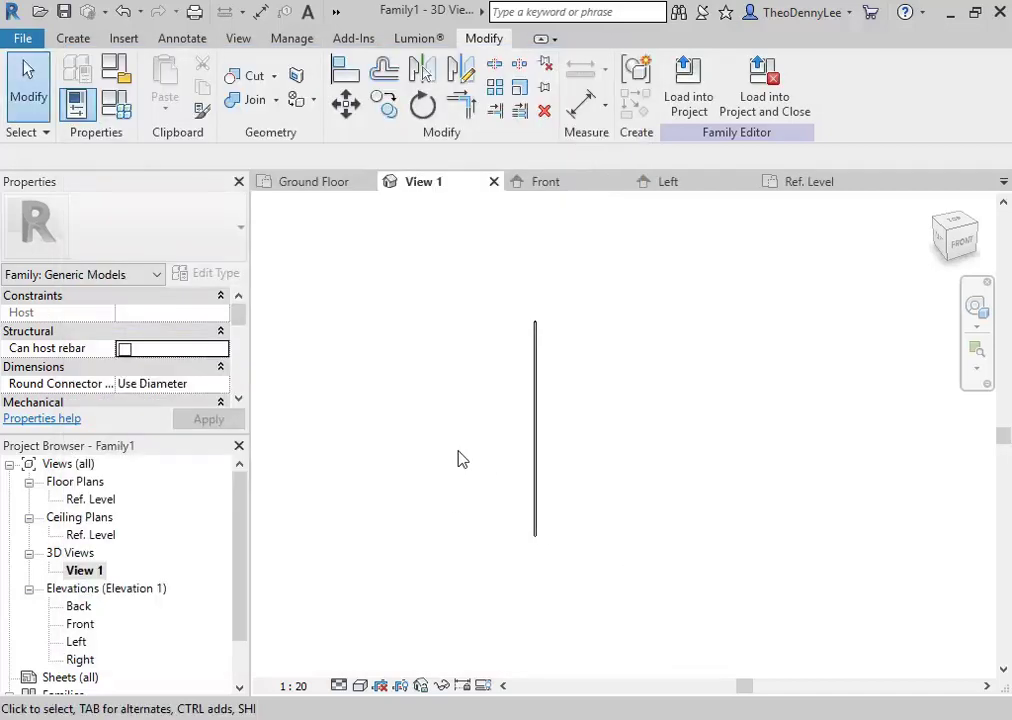
{"action": "scroll", "coordinate": [462, 459], "scroll_direction": "up", "scroll_amount": 1}
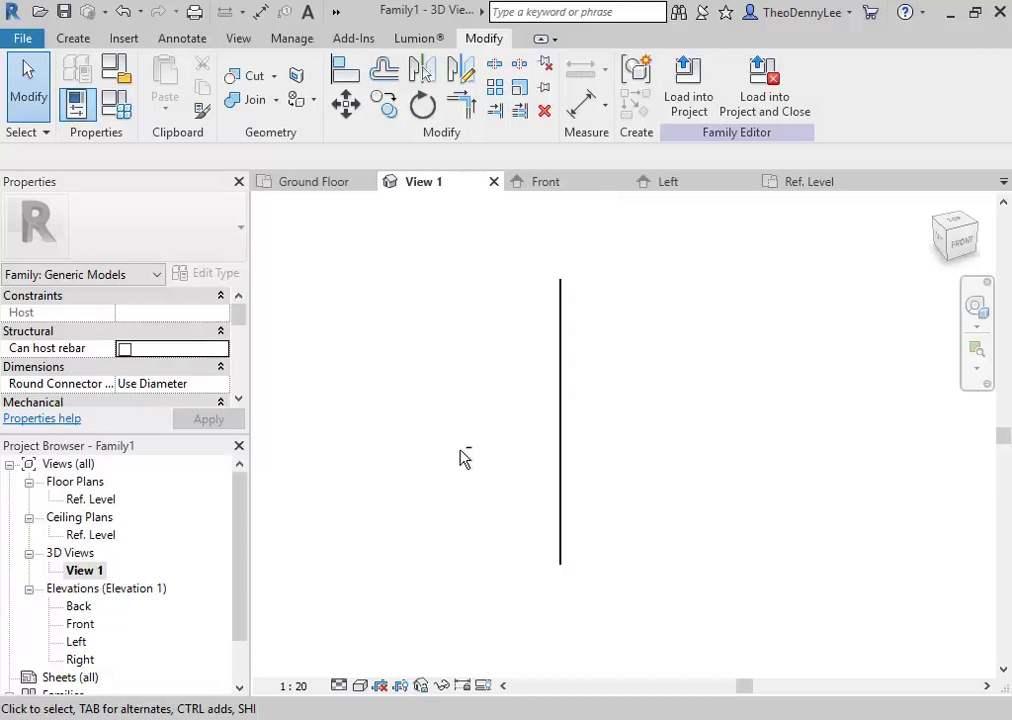
{"action": "middle_click_drag", "start_coordinate": [481, 468], "coordinate": [474, 481]}
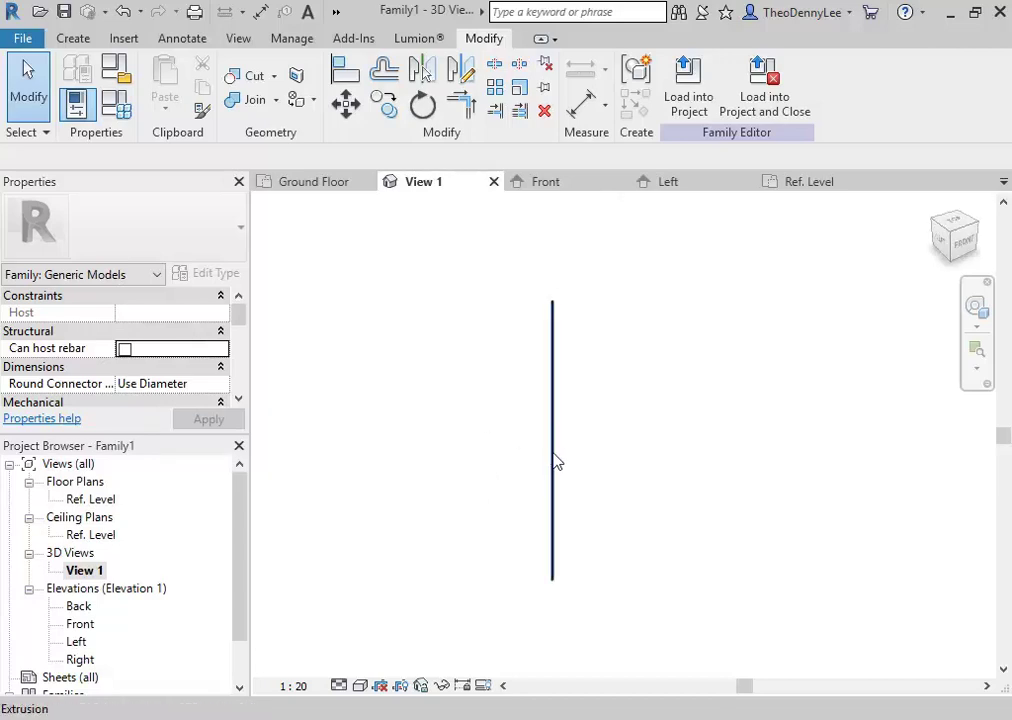
{"action": "left_click", "coordinate": [549, 516]}
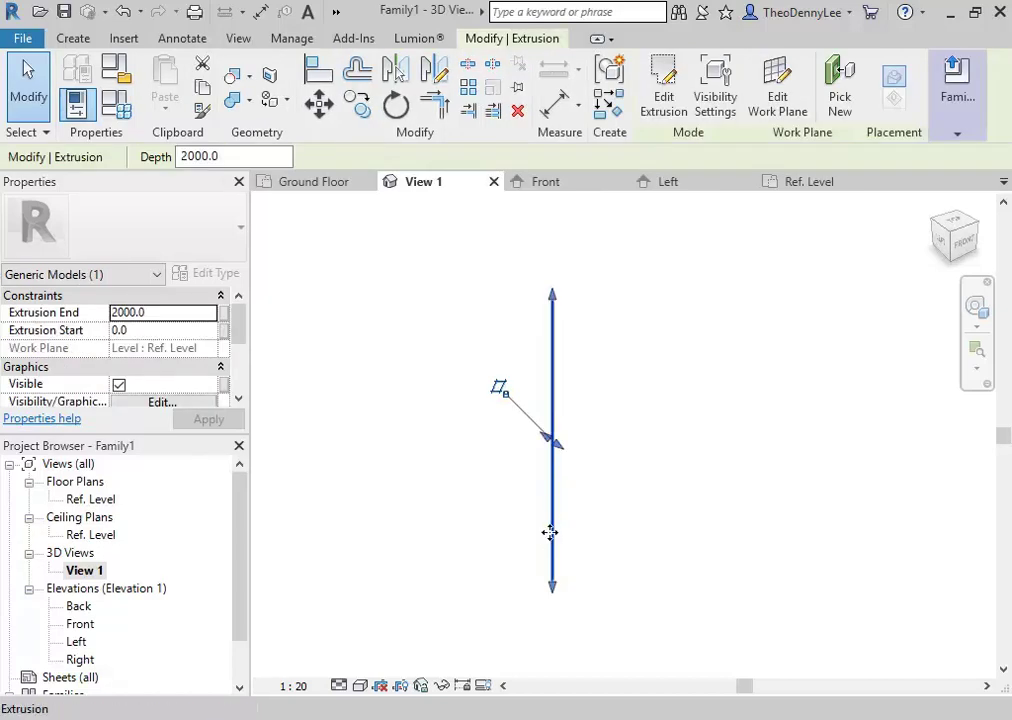
{"action": "left_click_drag", "start_coordinate": [244, 332], "coordinate": [248, 357]}
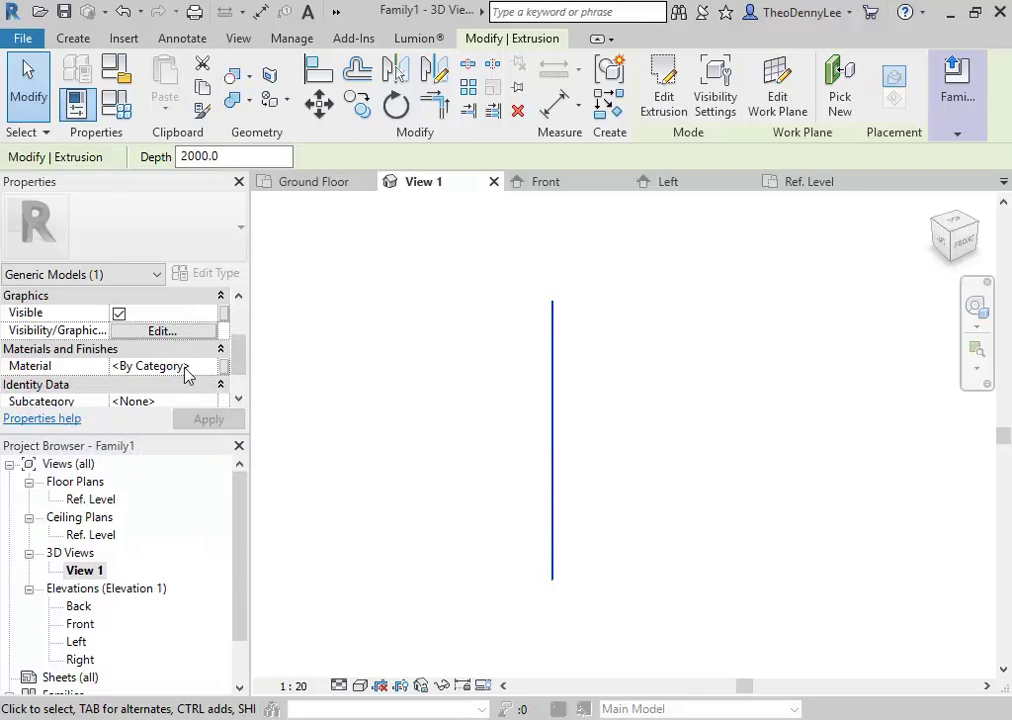
{"action": "left_click", "coordinate": [185, 367]}
{"action": "left_click", "coordinate": [214, 367]}
{"action": "left_click", "coordinate": [211, 367]}
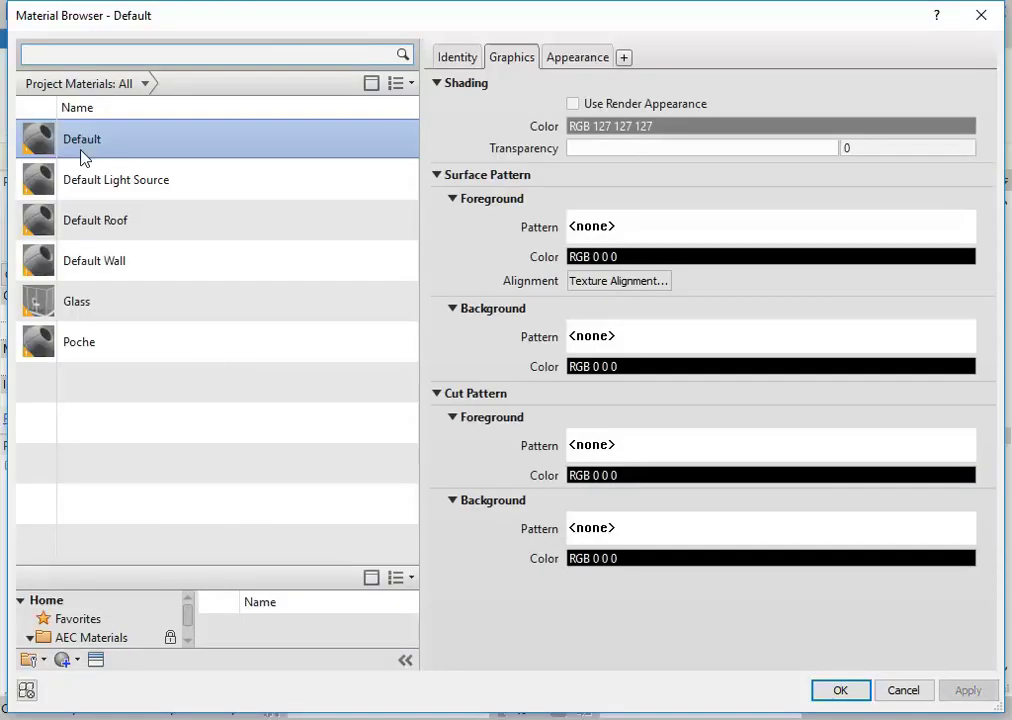
Step: Duplicate the Default material and name the copy Metal Powdercoated Black
{"action": "right_click", "coordinate": [85, 136]}
{"action": "left_click", "coordinate": [120, 166]}
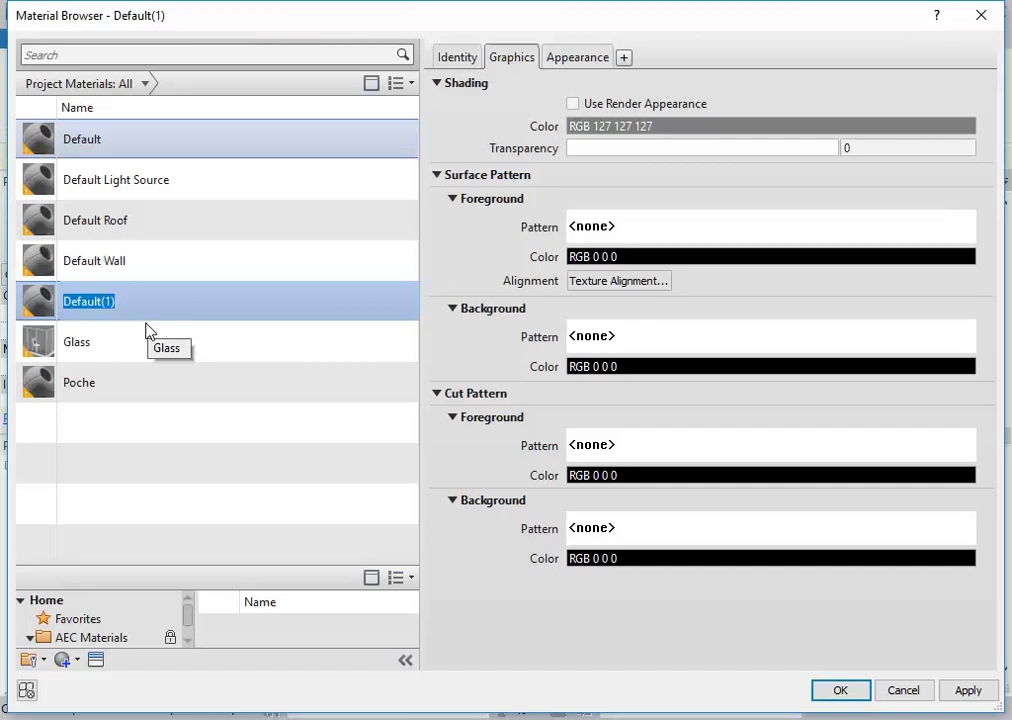
{"action": "type", "text": "Me"}
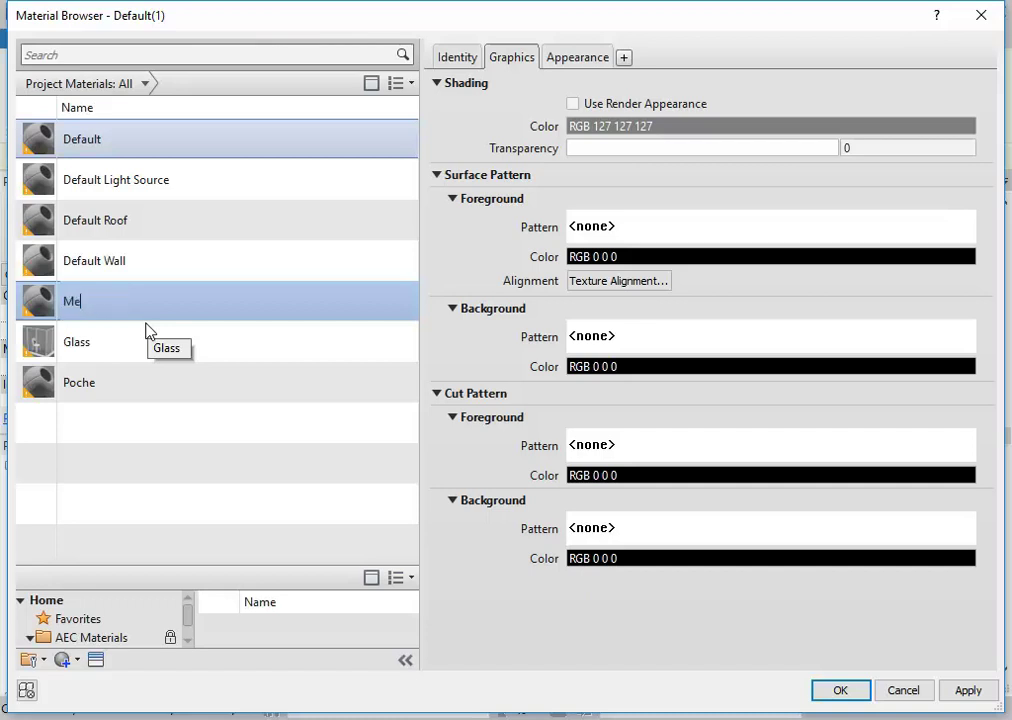
{"action": "type", "text": "tal Powdercoated Bla"}
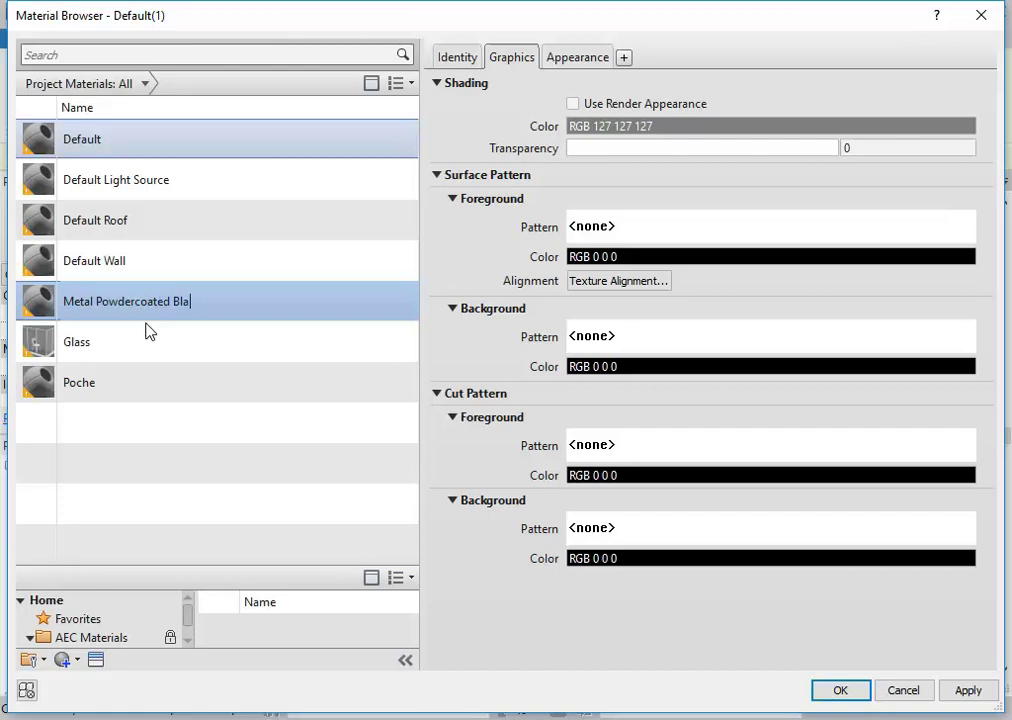
{"action": "type", "text": "ck"}
{"action": "key", "text": "Return"}
Step: Replace the Metal Powdercoated Black material's appearance asset with Low Gloss - Black from the Appearance Library's Plastic category
{"action": "left_click", "coordinate": [572, 58]}
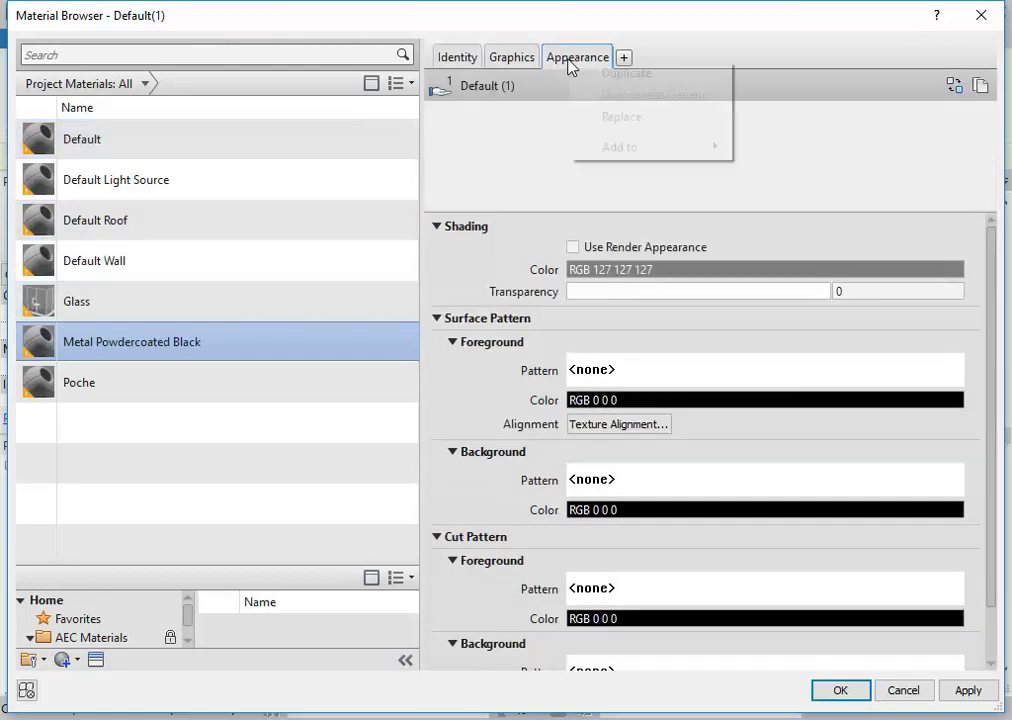
{"action": "right_click", "coordinate": [572, 62]}
{"action": "left_click", "coordinate": [608, 178]}
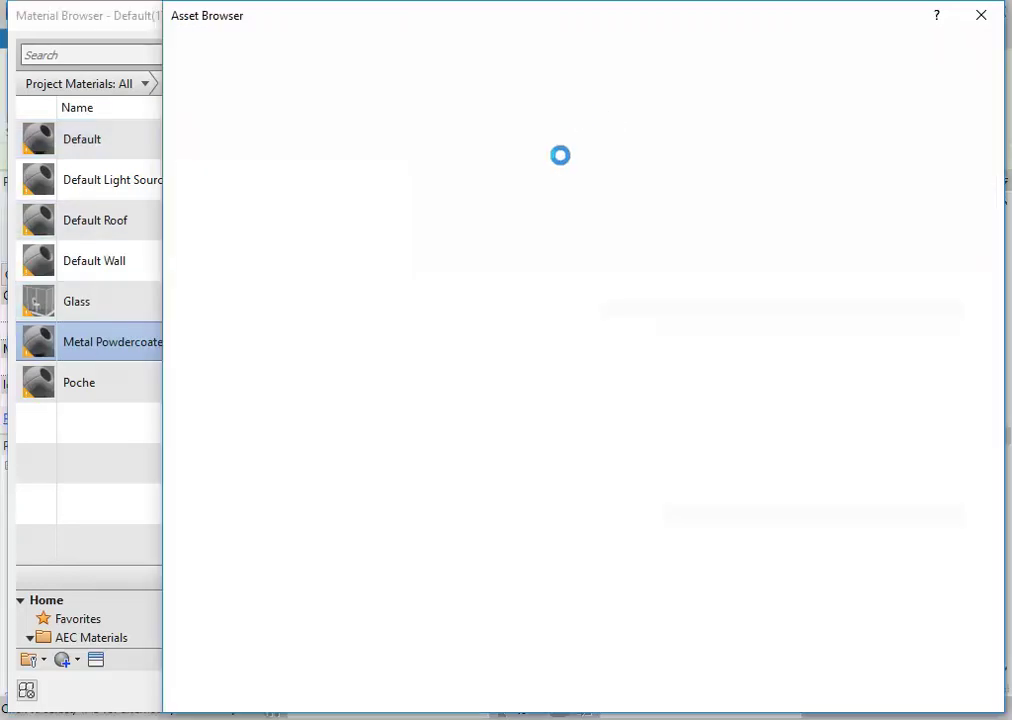
{"action": "double_click", "coordinate": [230, 140]}
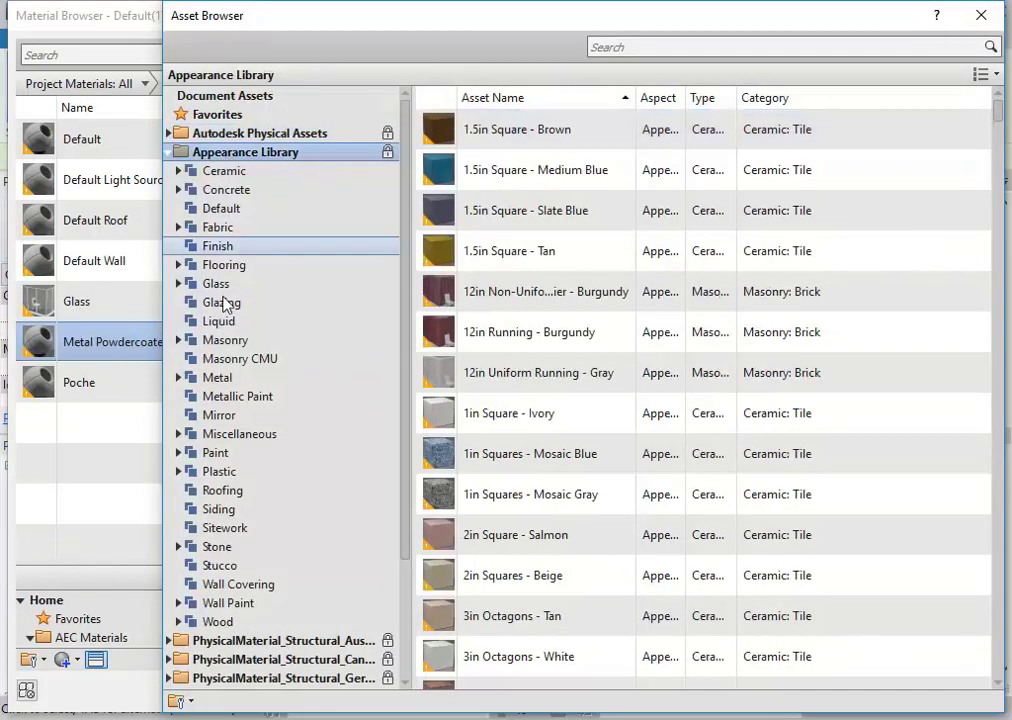
{"action": "left_click", "coordinate": [188, 489]}
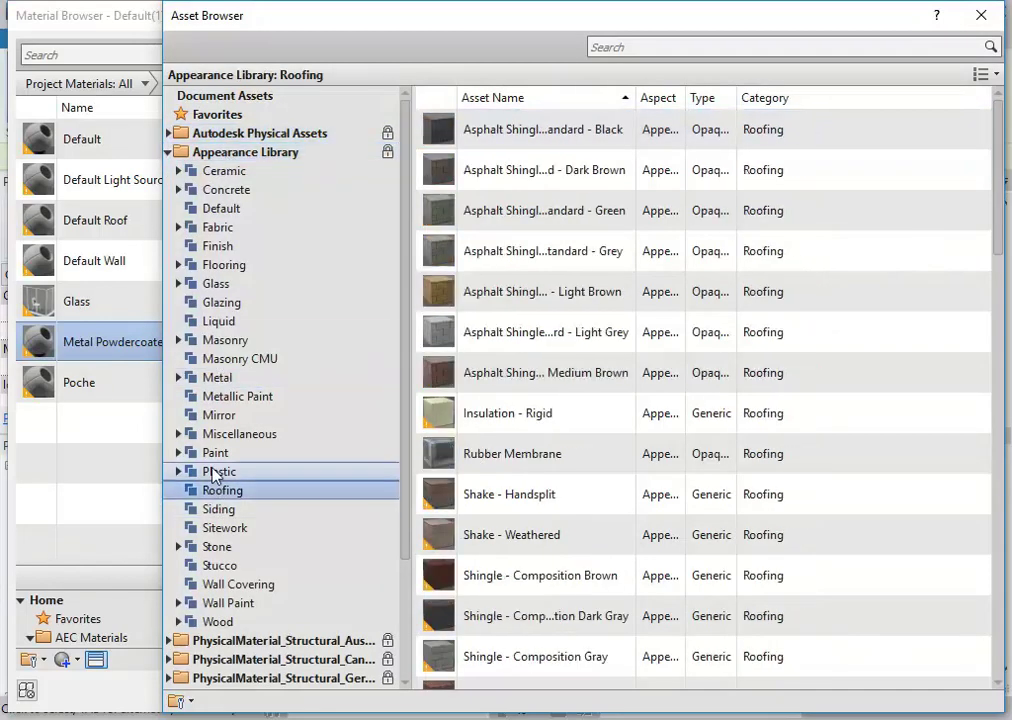
{"action": "left_click", "coordinate": [211, 468]}
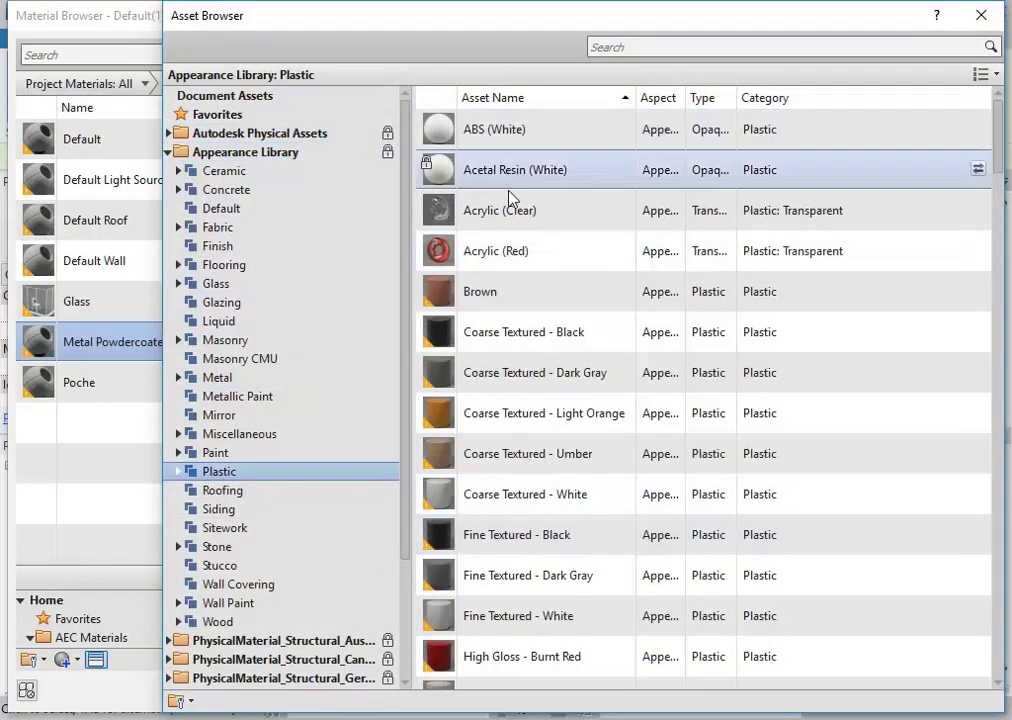
{"action": "scroll", "coordinate": [493, 342], "scroll_direction": "down", "scroll_amount": 10}
{"action": "scroll", "coordinate": [493, 342], "scroll_direction": "down", "scroll_amount": 2}
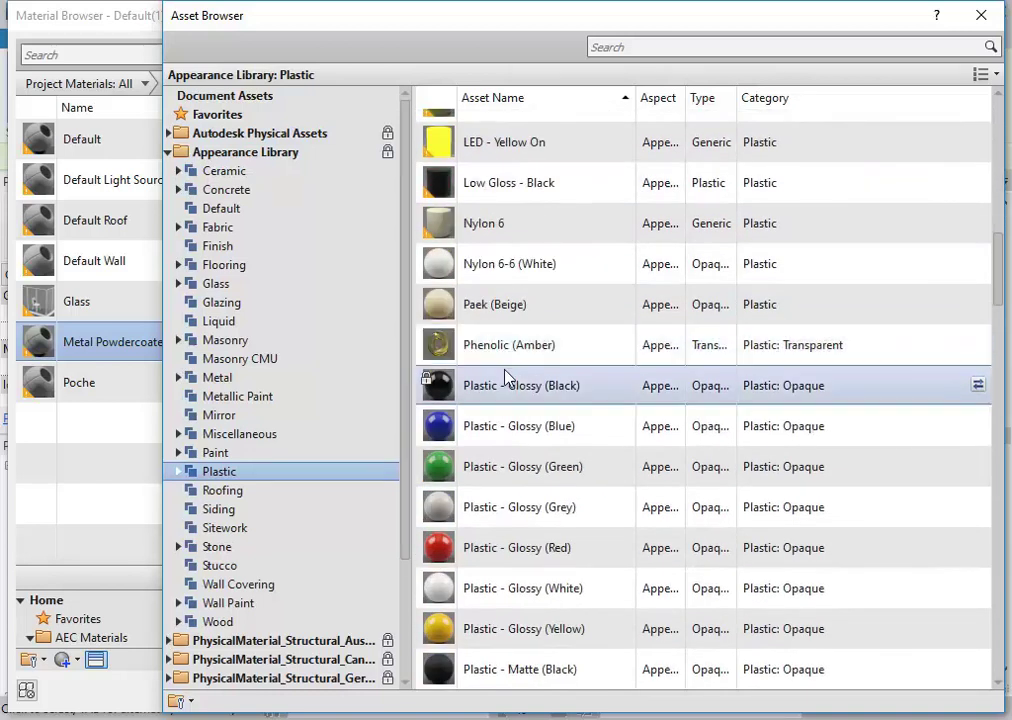
{"action": "double_click", "coordinate": [490, 192]}
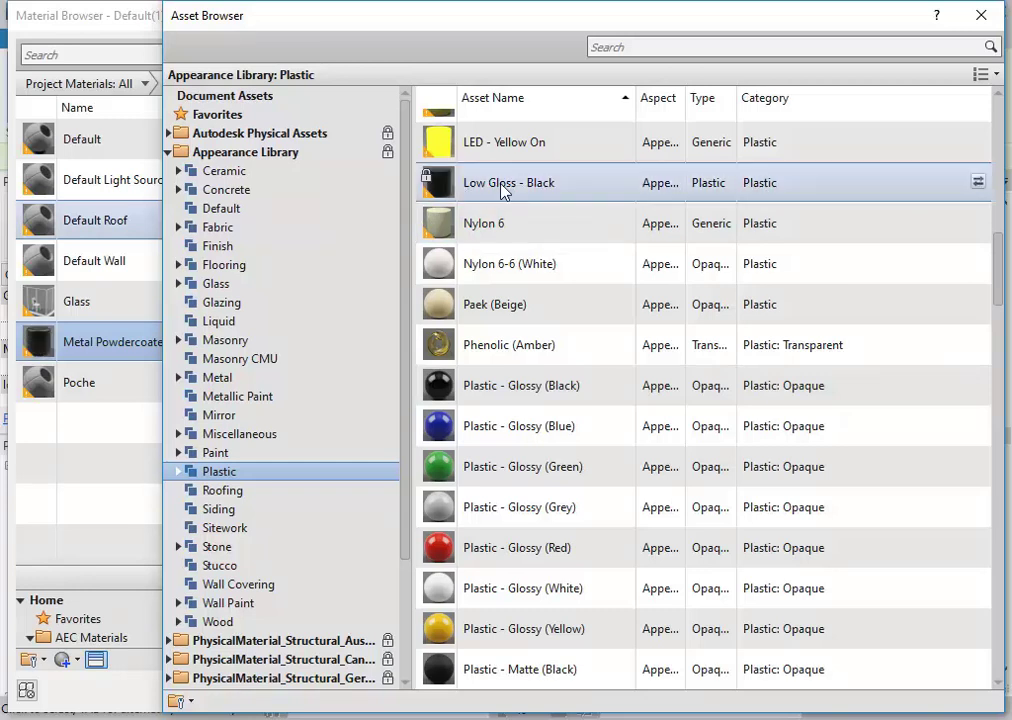
{"action": "scroll", "coordinate": [505, 192], "scroll_direction": "up", "scroll_amount": 1}
{"action": "scroll", "coordinate": [474, 662], "scroll_direction": "down", "scroll_amount": 1}
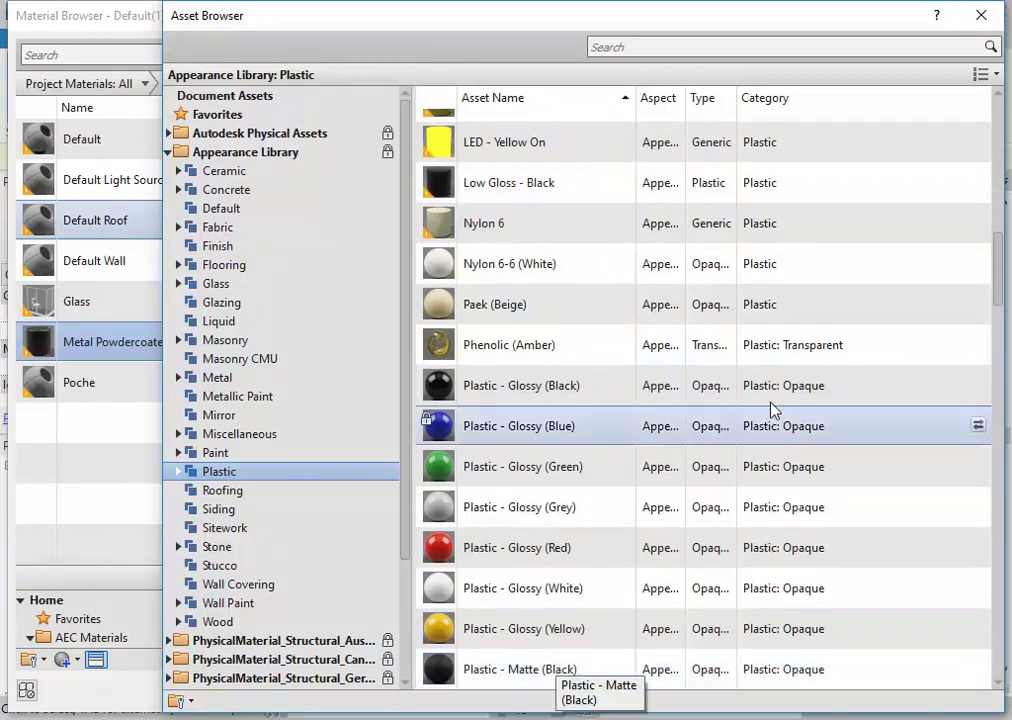
{"action": "left_click", "coordinate": [981, 15]}
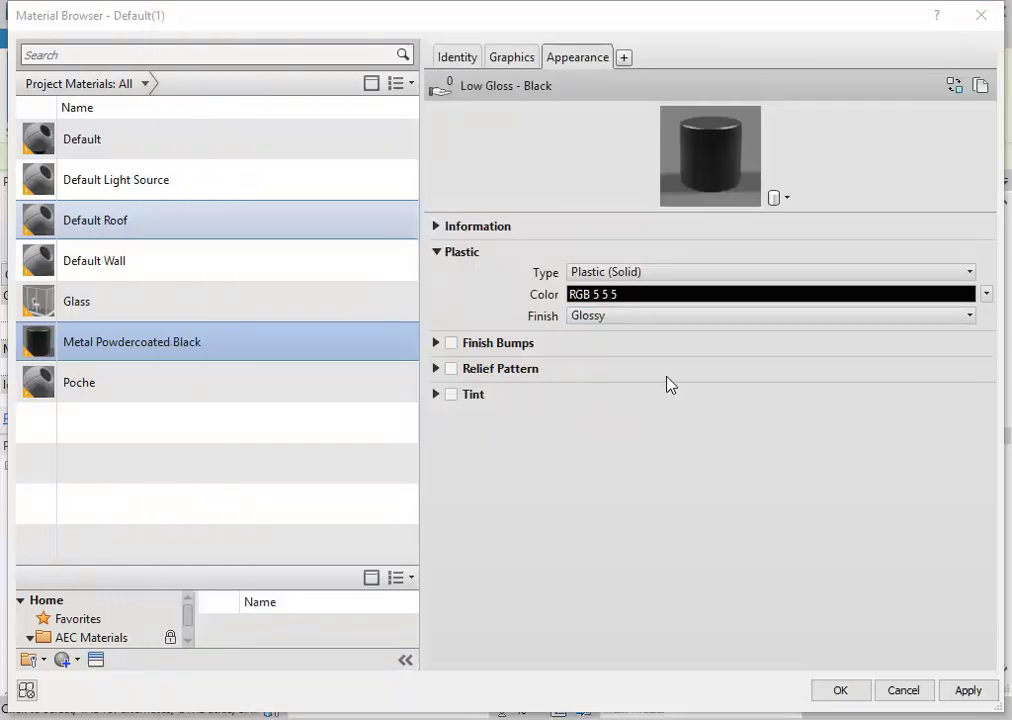
{"action": "left_click", "coordinate": [668, 317]}
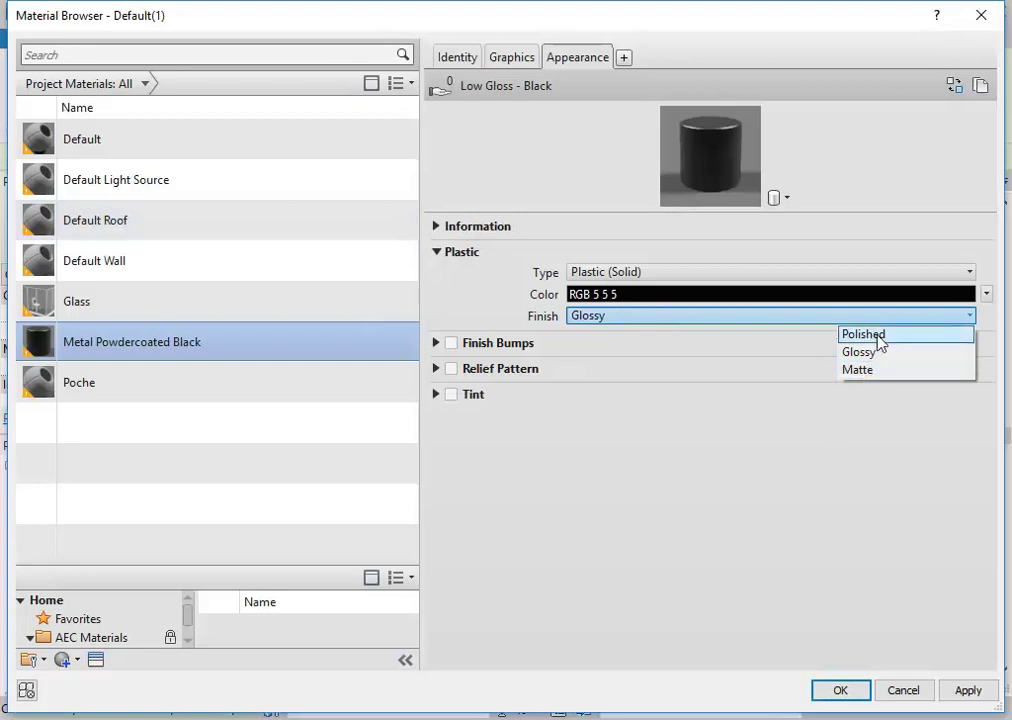
{"action": "left_click", "coordinate": [605, 275]}
{"action": "left_click", "coordinate": [650, 316]}
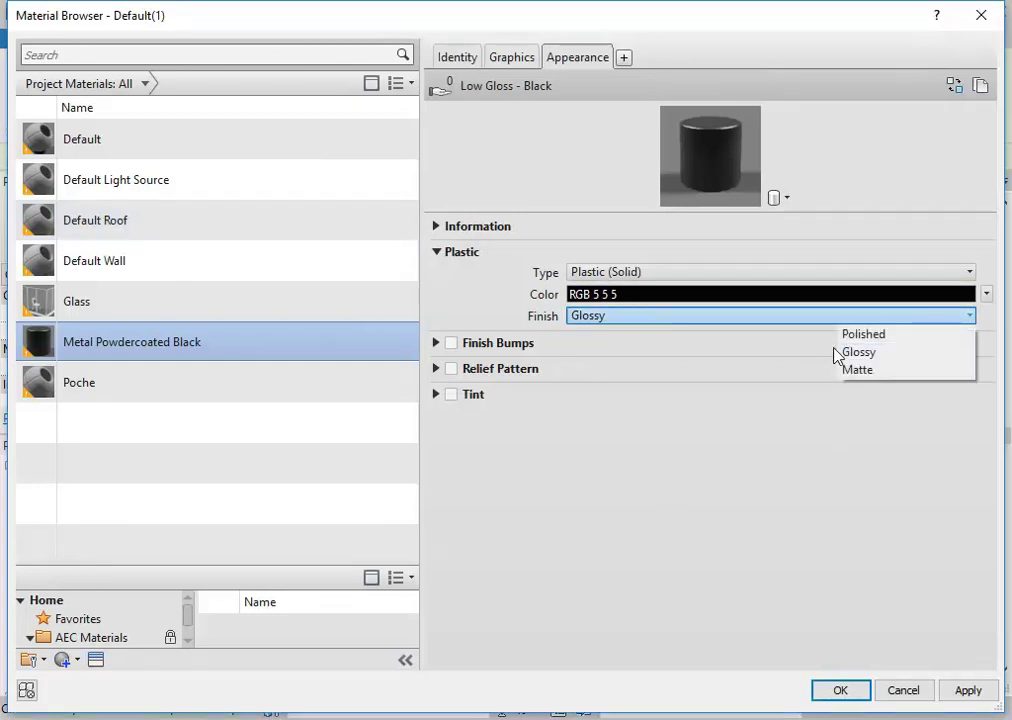
{"action": "left_click", "coordinate": [770, 448]}
{"action": "right_click", "coordinate": [592, 61]}
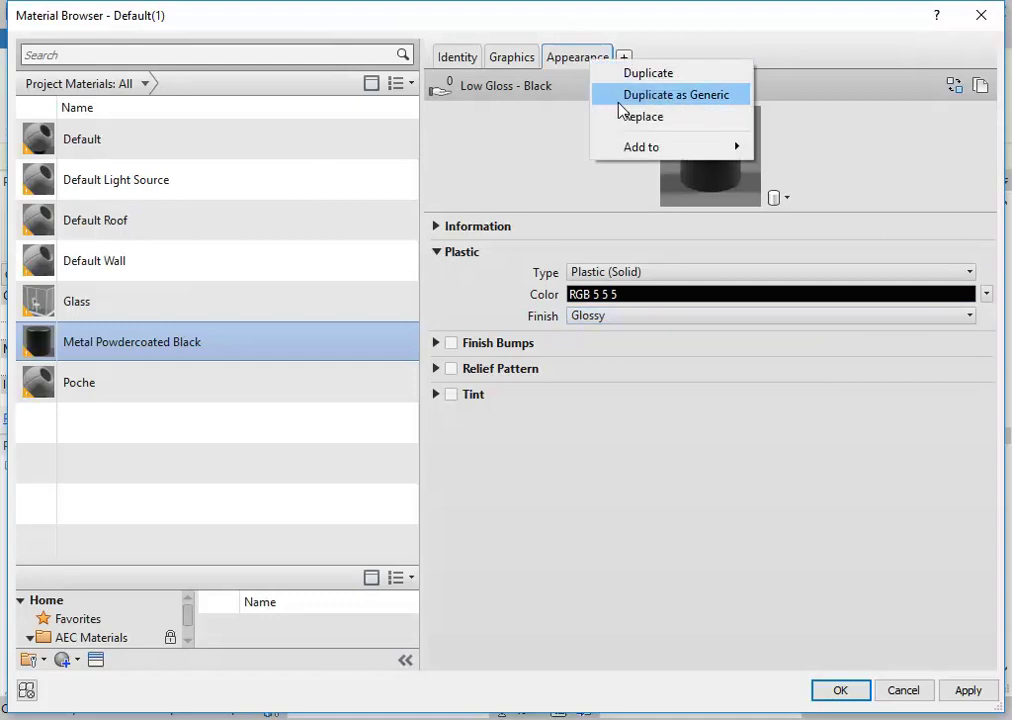
{"action": "left_click", "coordinate": [640, 463]}
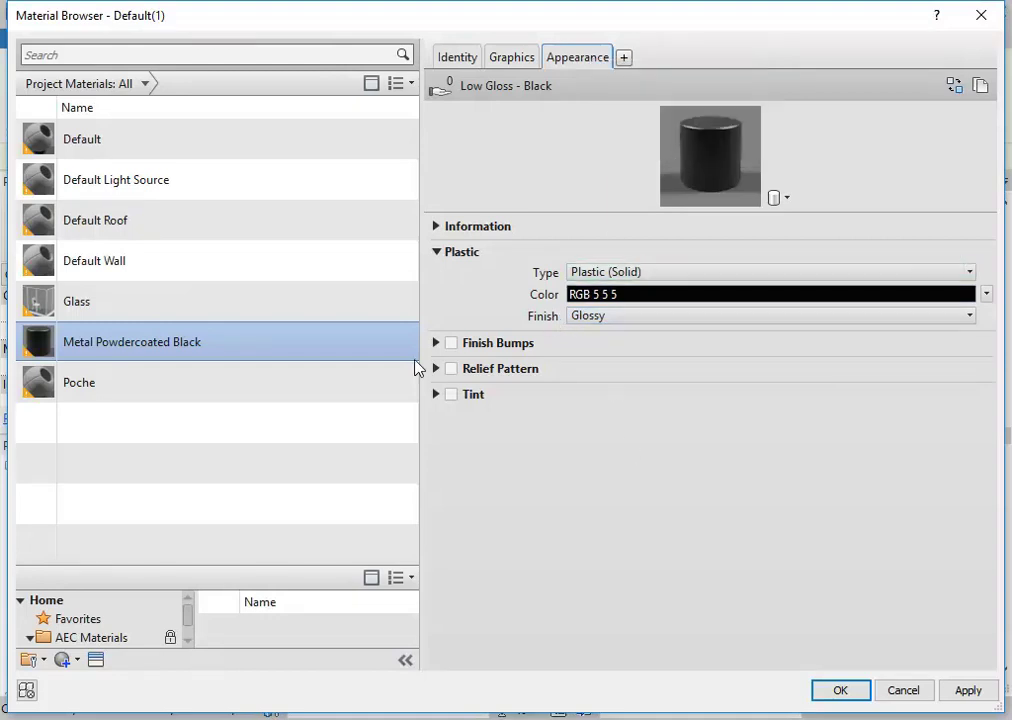
Step: Enable Use Render Appearance for the Metal Powdercoated Black material's shading and accept the material changes
{"action": "left_click", "coordinate": [512, 57]}
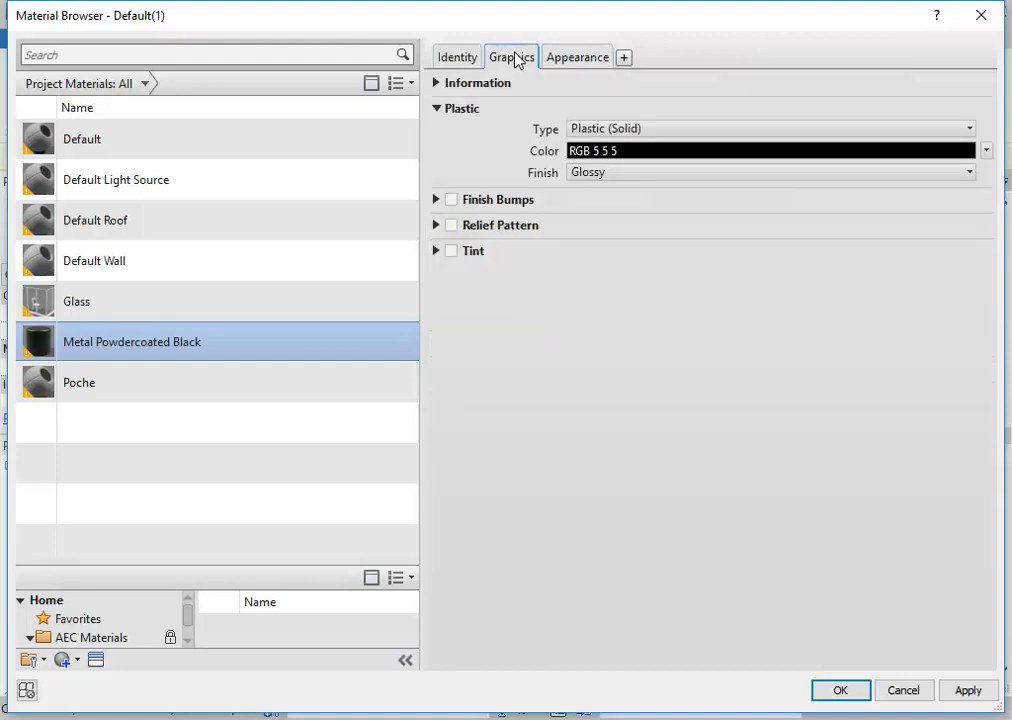
{"action": "left_click", "coordinate": [572, 103]}
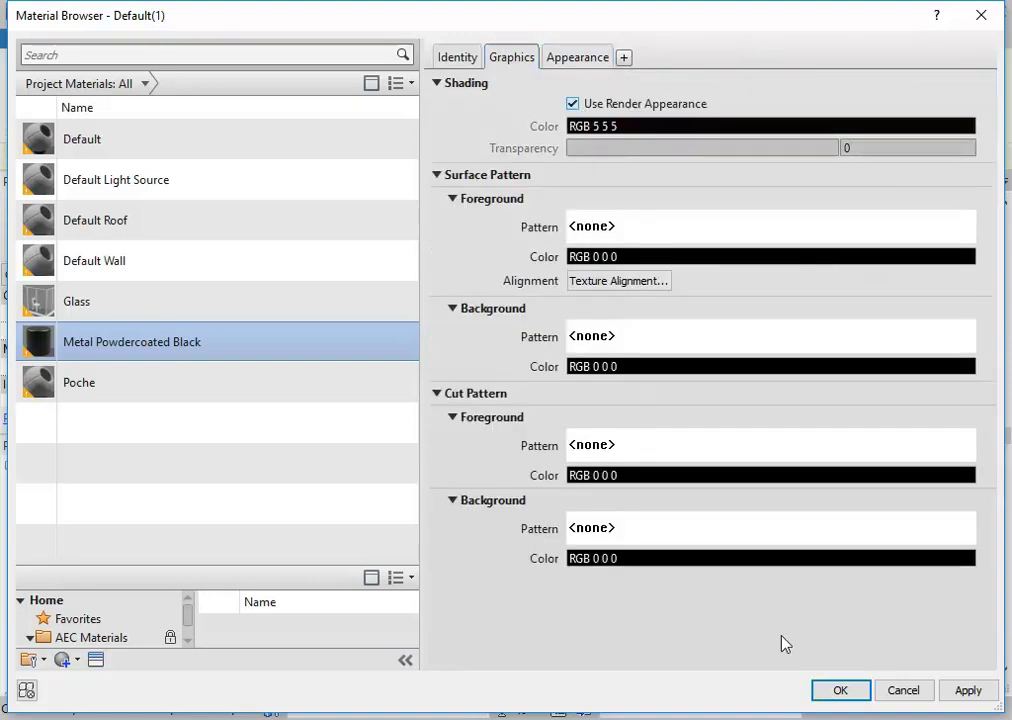
{"action": "left_click", "coordinate": [856, 695]}
{"action": "left_click", "coordinate": [408, 428]}
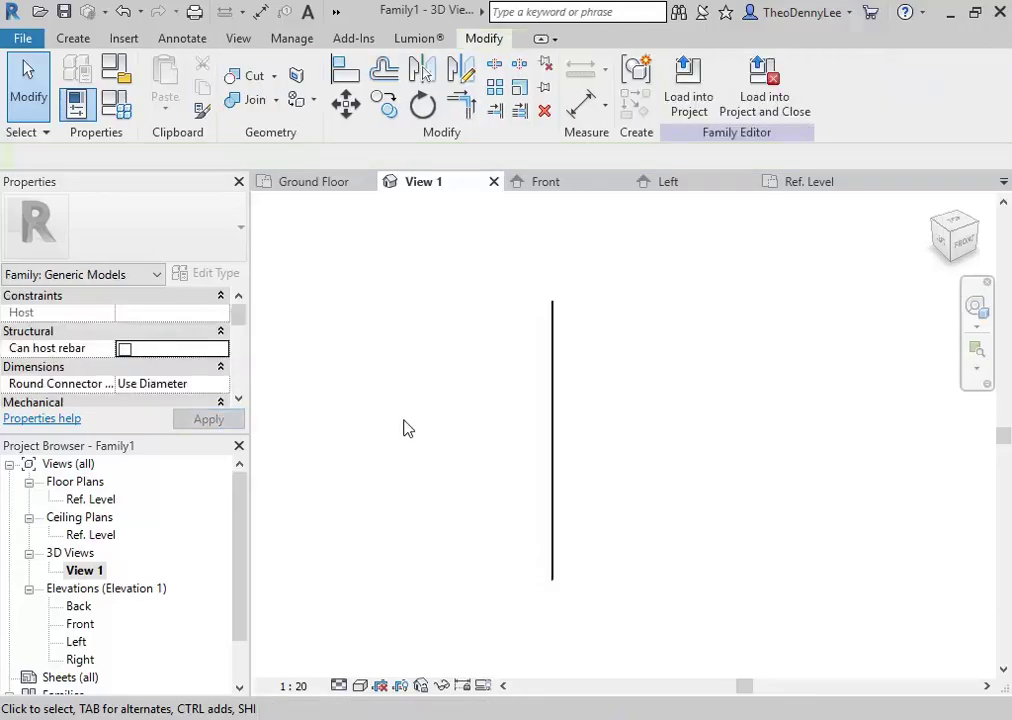
Step: Assign the Metal Powdercoated Black material to the rod extrusion
{"action": "left_click", "coordinate": [553, 420]}
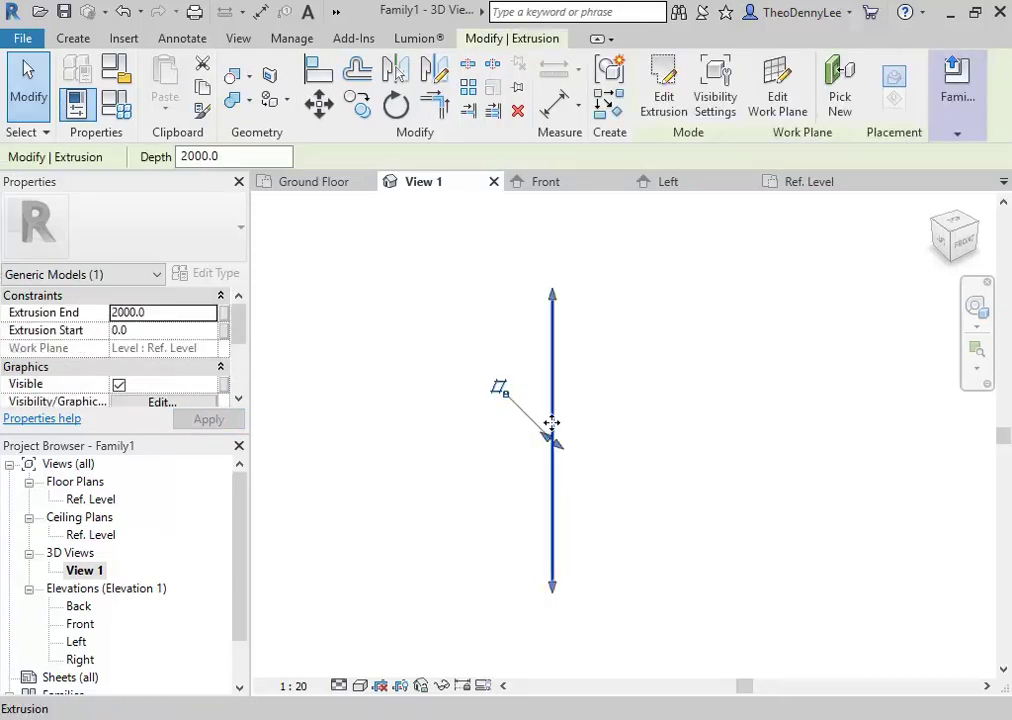
{"action": "scroll", "coordinate": [233, 328], "scroll_direction": "down", "scroll_amount": 3}
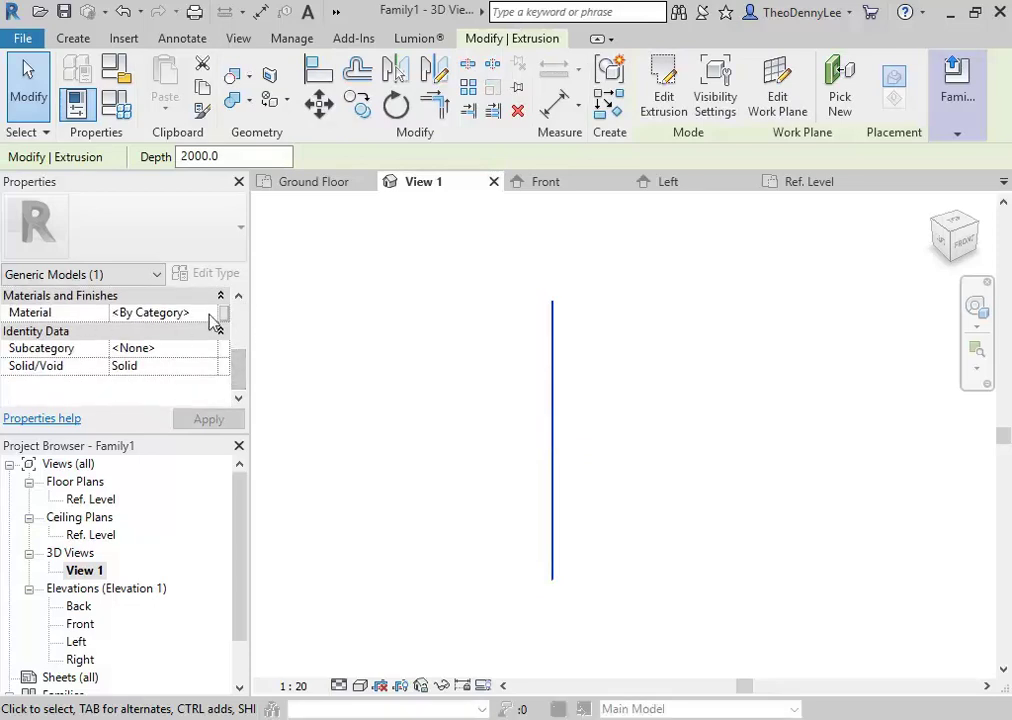
{"action": "left_click", "coordinate": [212, 314]}
{"action": "left_click", "coordinate": [211, 314]}
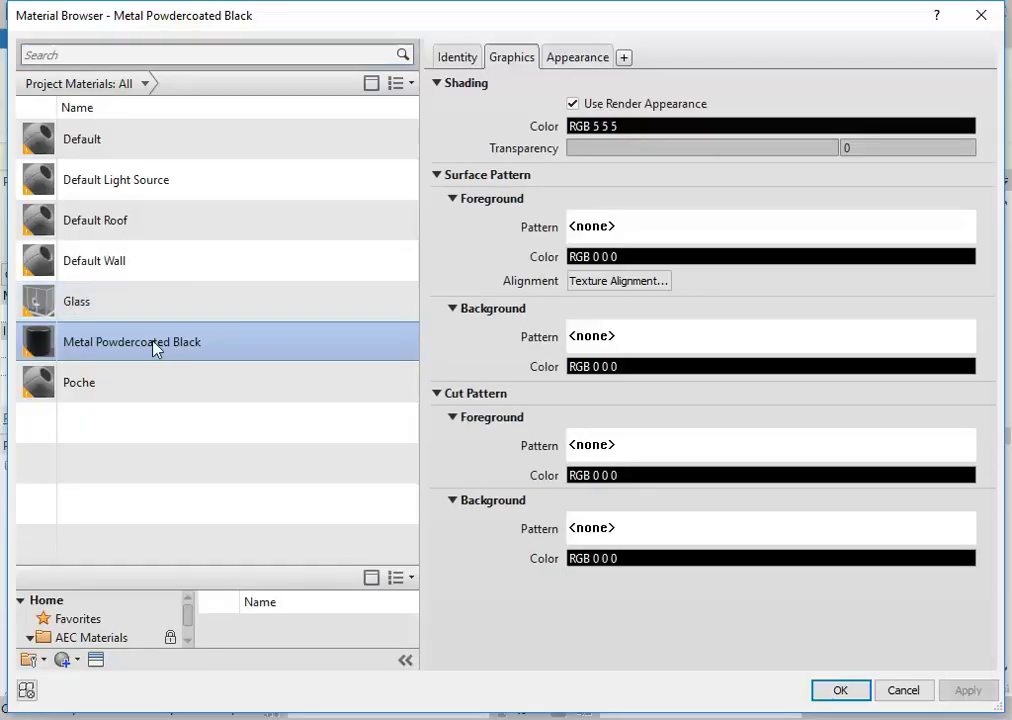
{"action": "left_click", "coordinate": [840, 690]}
{"action": "left_click", "coordinate": [474, 369]}
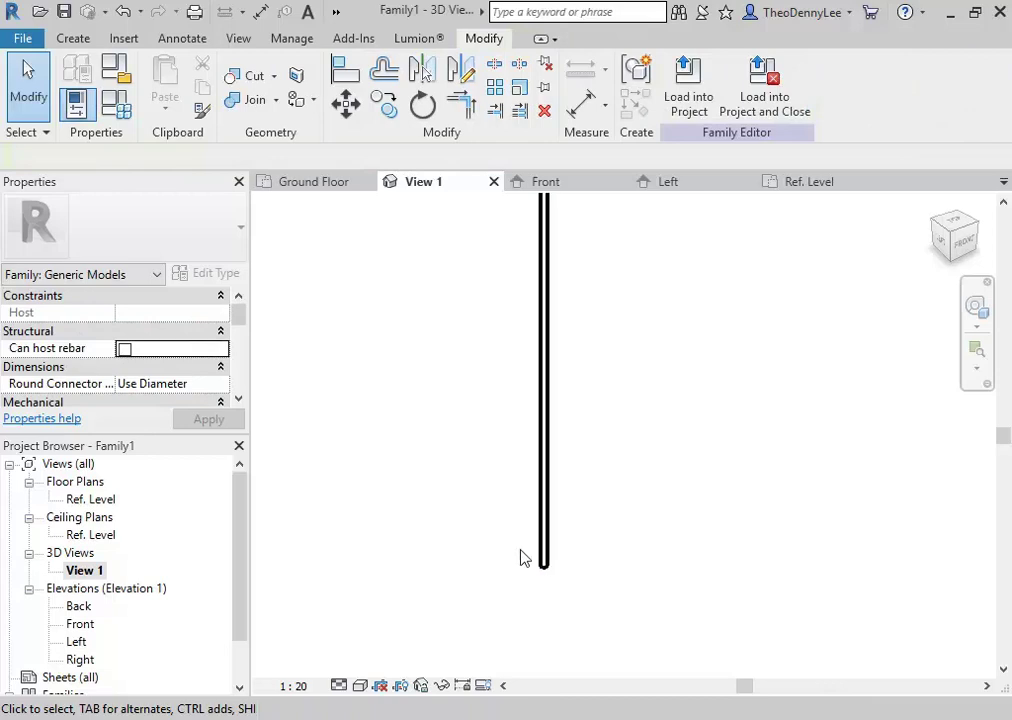
Step: Set the 3D view's visual style to Shaded
{"action": "left_click", "coordinate": [361, 686]}
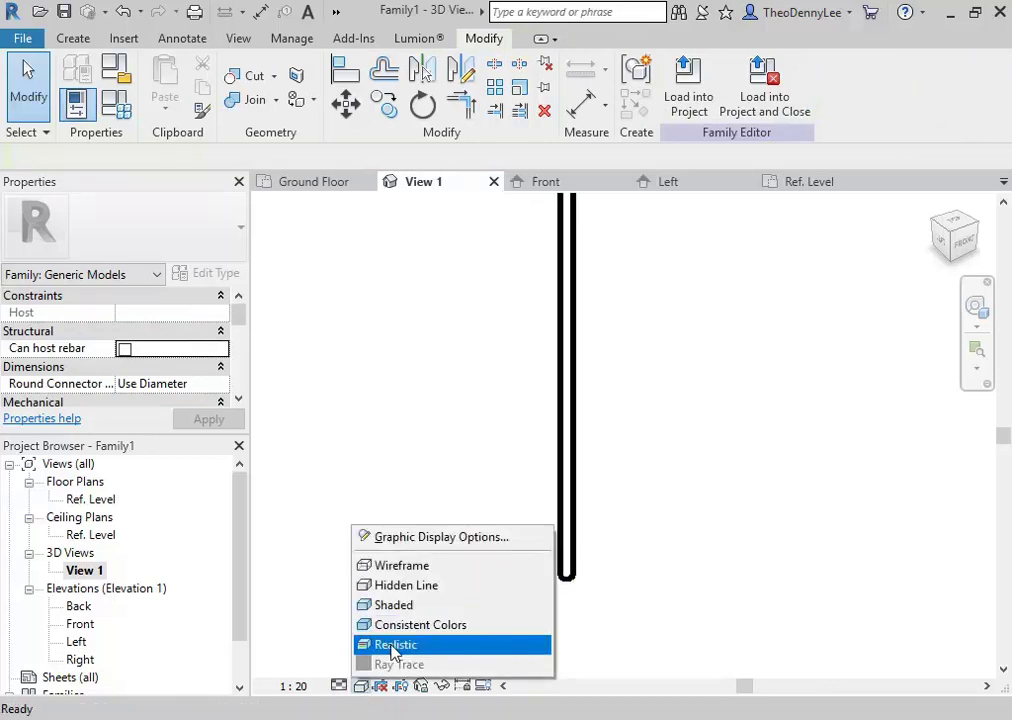
{"action": "left_click", "coordinate": [390, 605]}
{"action": "scroll", "coordinate": [524, 501], "scroll_direction": "down", "scroll_amount": 2}
{"action": "middle_click_drag", "start_coordinate": [470, 456], "coordinate": [497, 598]}
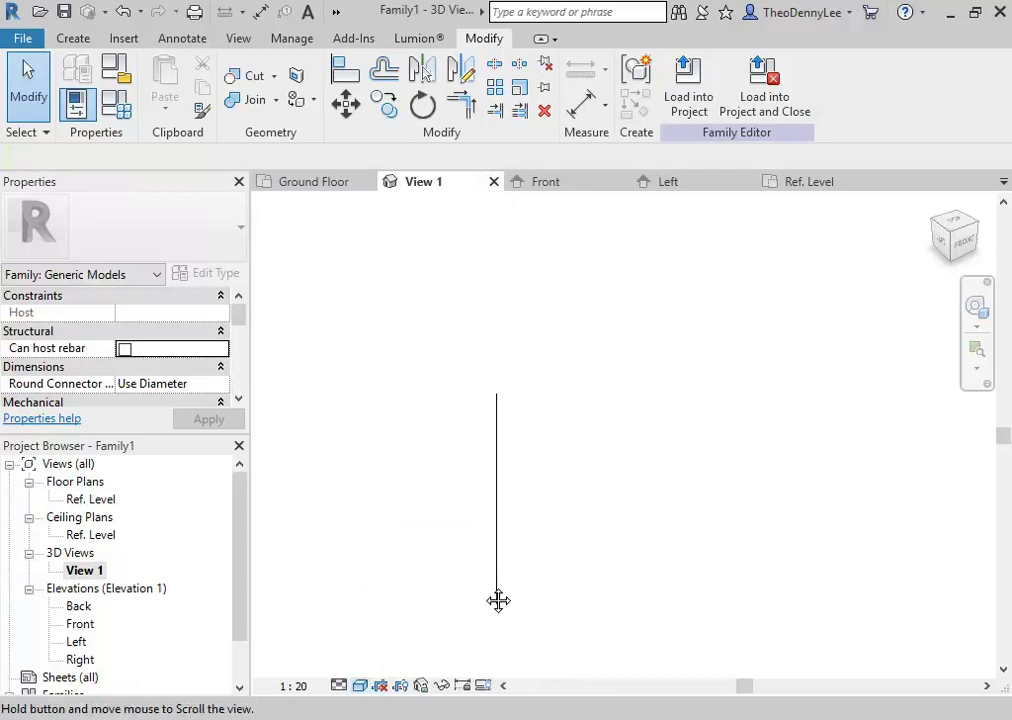
Step: Link the rod extrusion's material to a new type-based family parameter named Rod Material, grouped under Materials and Finishes
{"action": "left_click", "coordinate": [498, 486]}
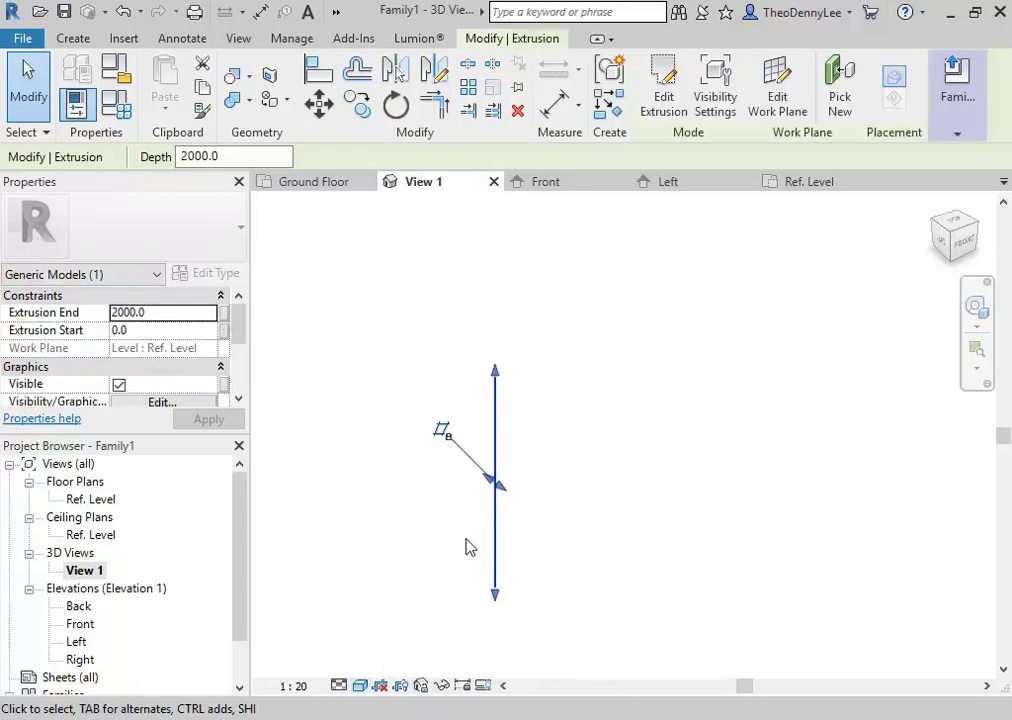
{"action": "scroll", "coordinate": [237, 328], "scroll_direction": "down", "scroll_amount": 3}
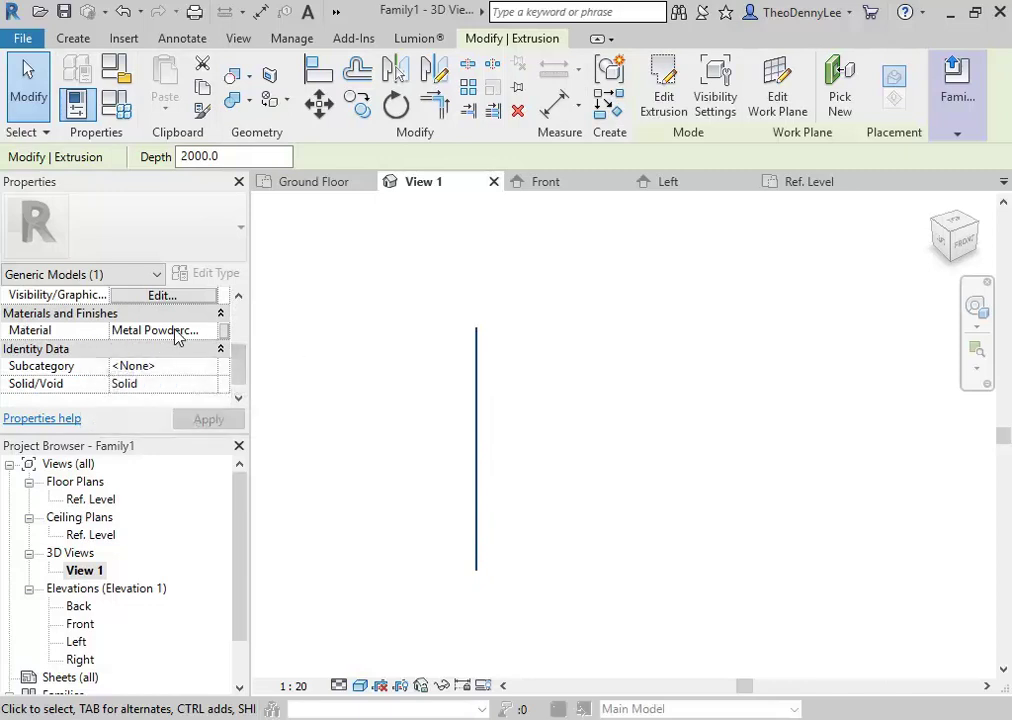
{"action": "left_click", "coordinate": [227, 337]}
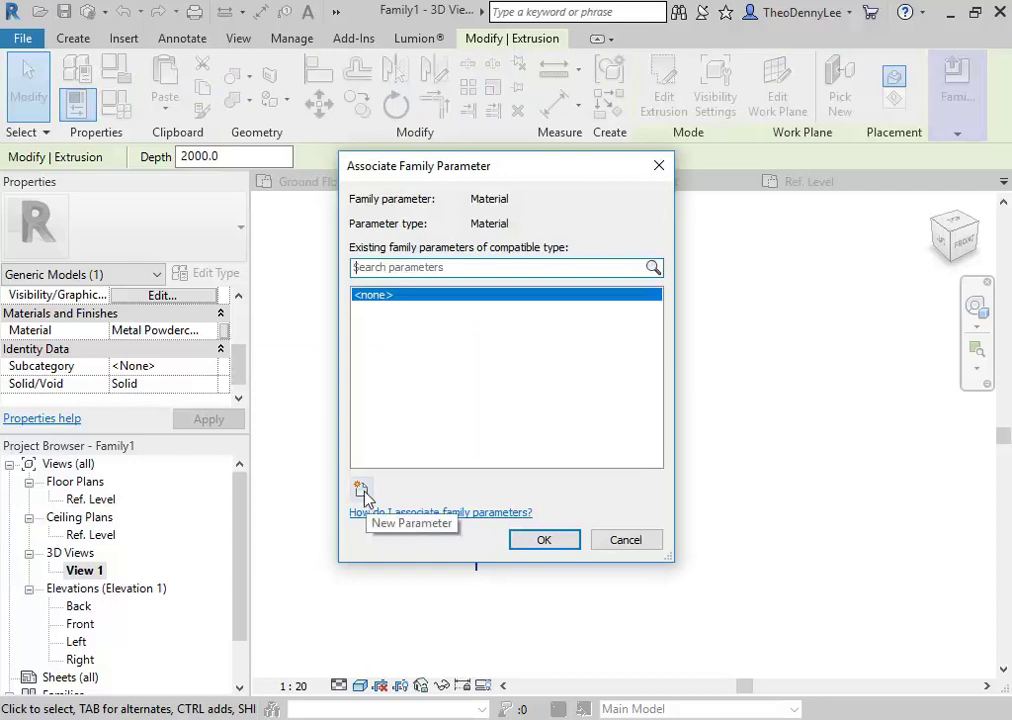
{"action": "left_click", "coordinate": [361, 490]}
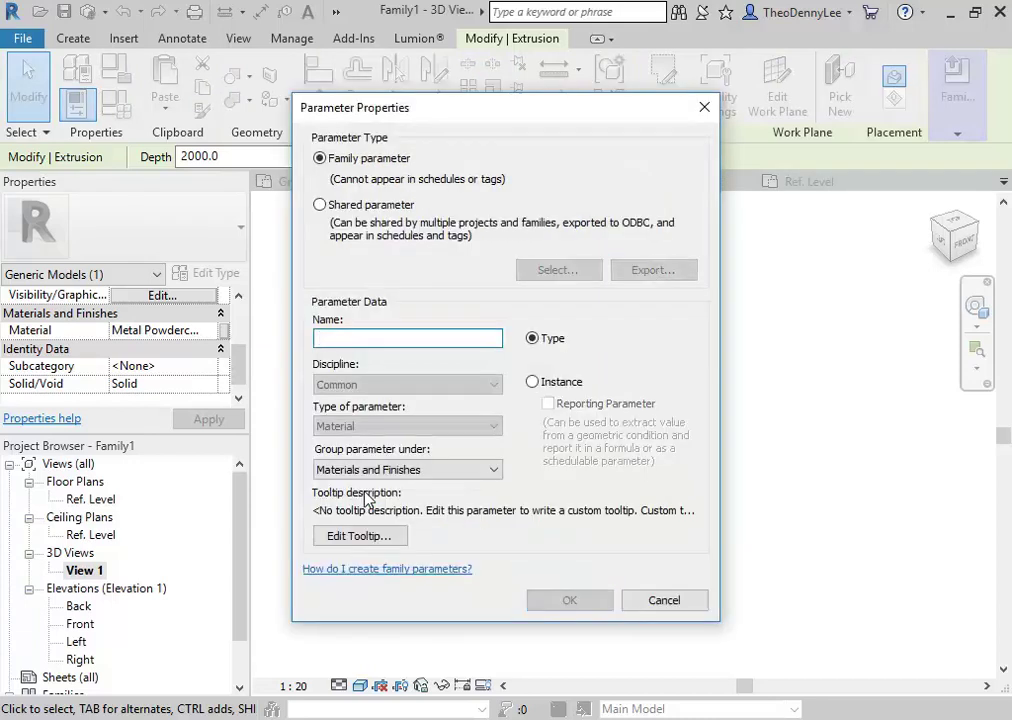
{"action": "type", "text": "Rod Material"}
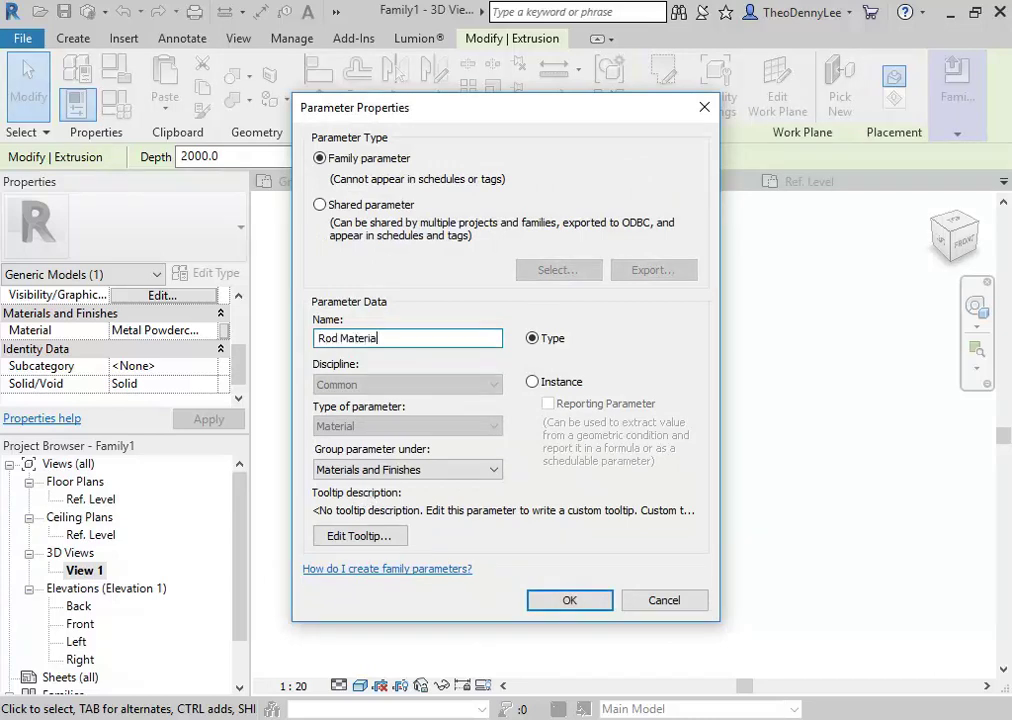
{"action": "left_click", "coordinate": [570, 600]}
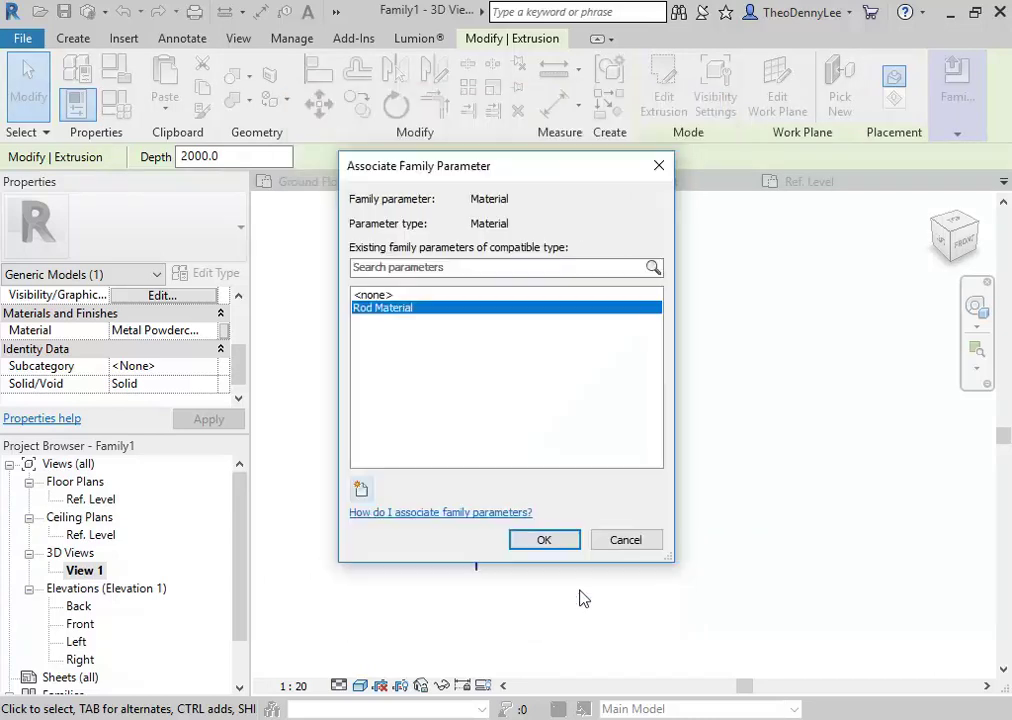
{"action": "left_click", "coordinate": [543, 540]}
{"action": "left_click", "coordinate": [456, 393]}
{"action": "scroll", "coordinate": [456, 396], "scroll_direction": "up", "scroll_amount": 3}
Step: Start saving the rod family and browse to EDU_DC_InteriorDesign > Revit Library > Generic Model on the StudentResources (P:) drive
{"action": "left_click", "coordinate": [63, 11]}
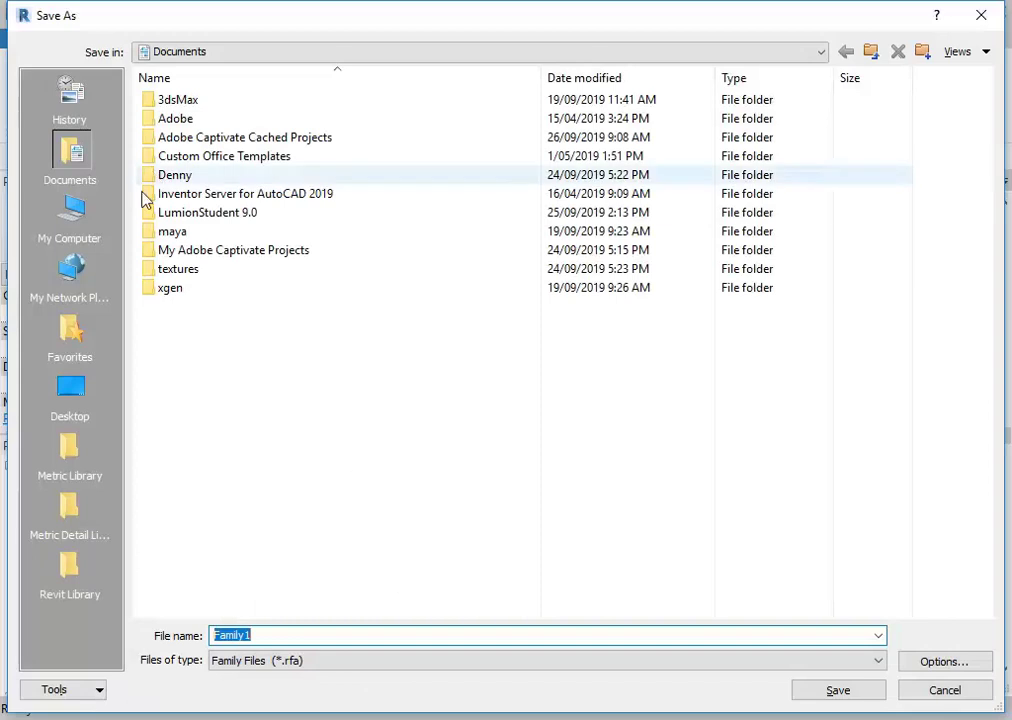
{"action": "left_click", "coordinate": [70, 212]}
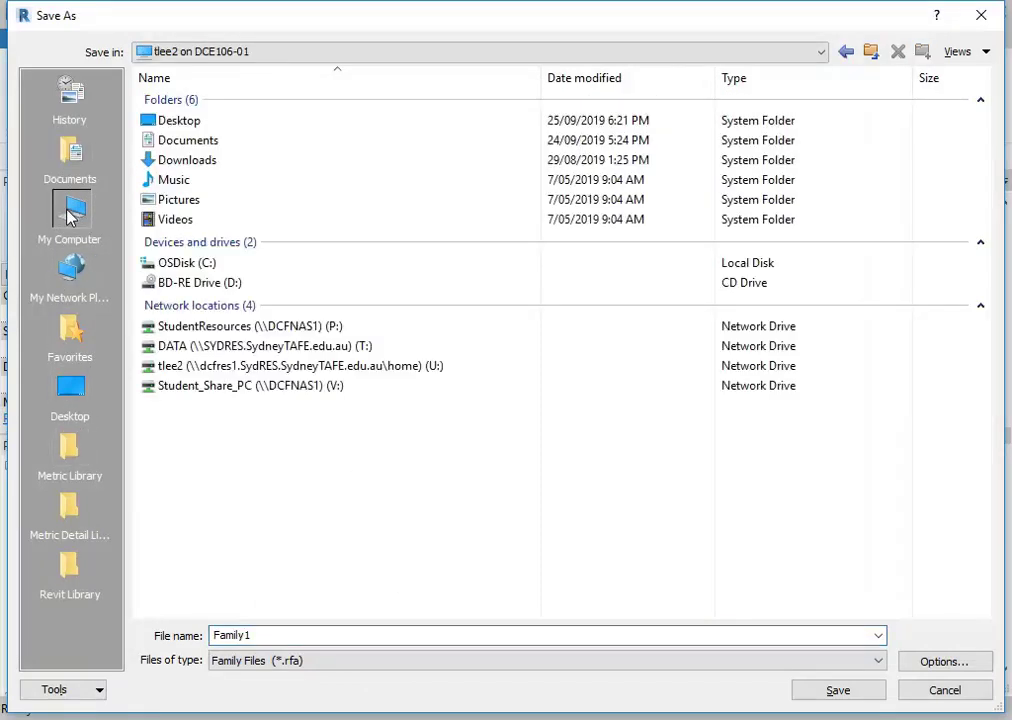
{"action": "double_click", "coordinate": [287, 330]}
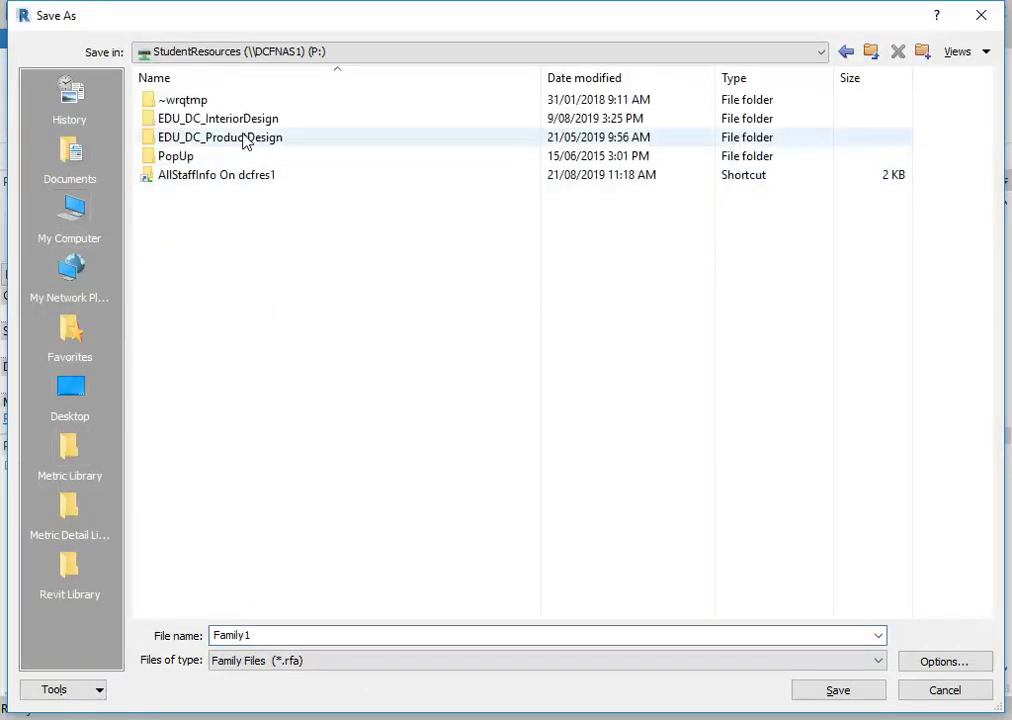
{"action": "double_click", "coordinate": [237, 120]}
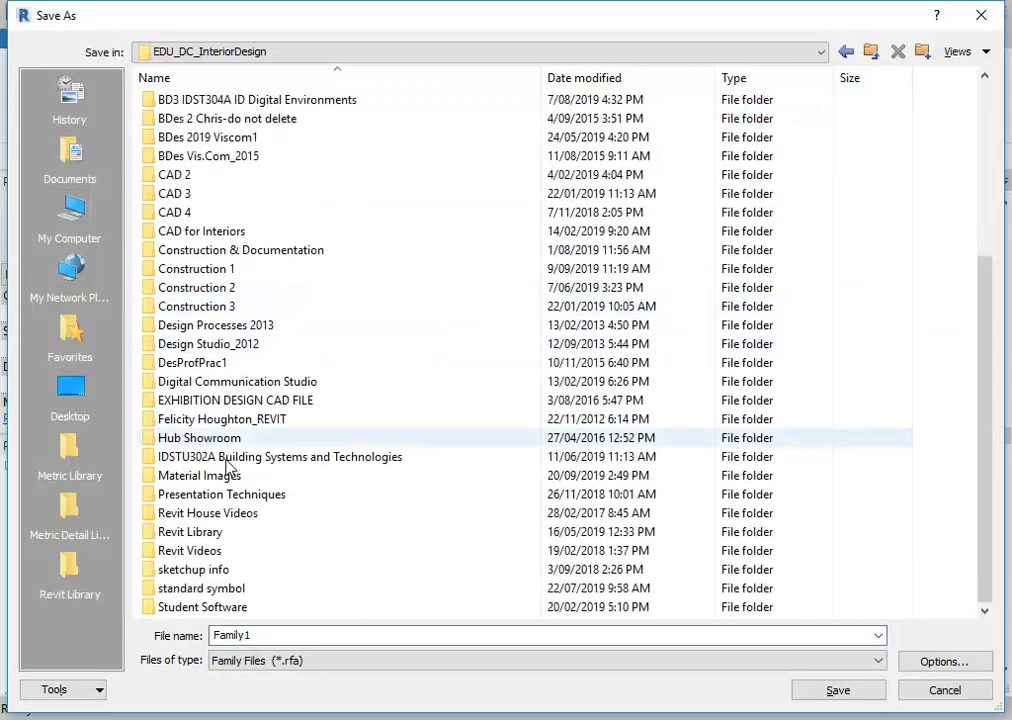
{"action": "double_click", "coordinate": [192, 532]}
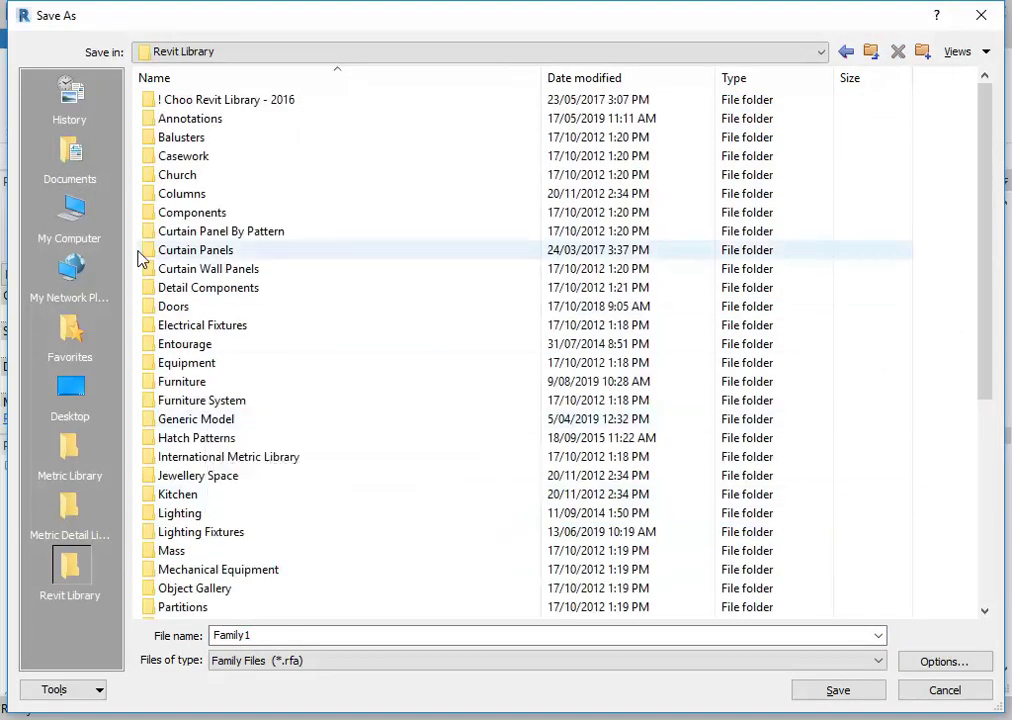
{"action": "scroll", "coordinate": [146, 290], "scroll_direction": "down", "scroll_amount": 4}
{"action": "scroll", "coordinate": [158, 340], "scroll_direction": "up", "scroll_amount": 2}
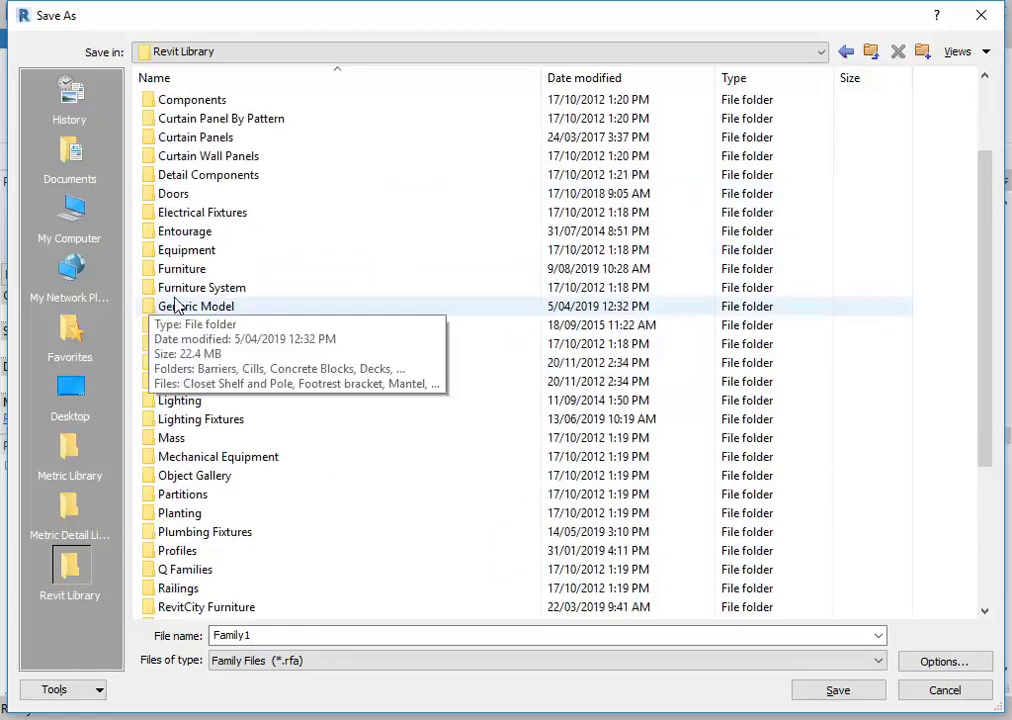
{"action": "double_click", "coordinate": [192, 307]}
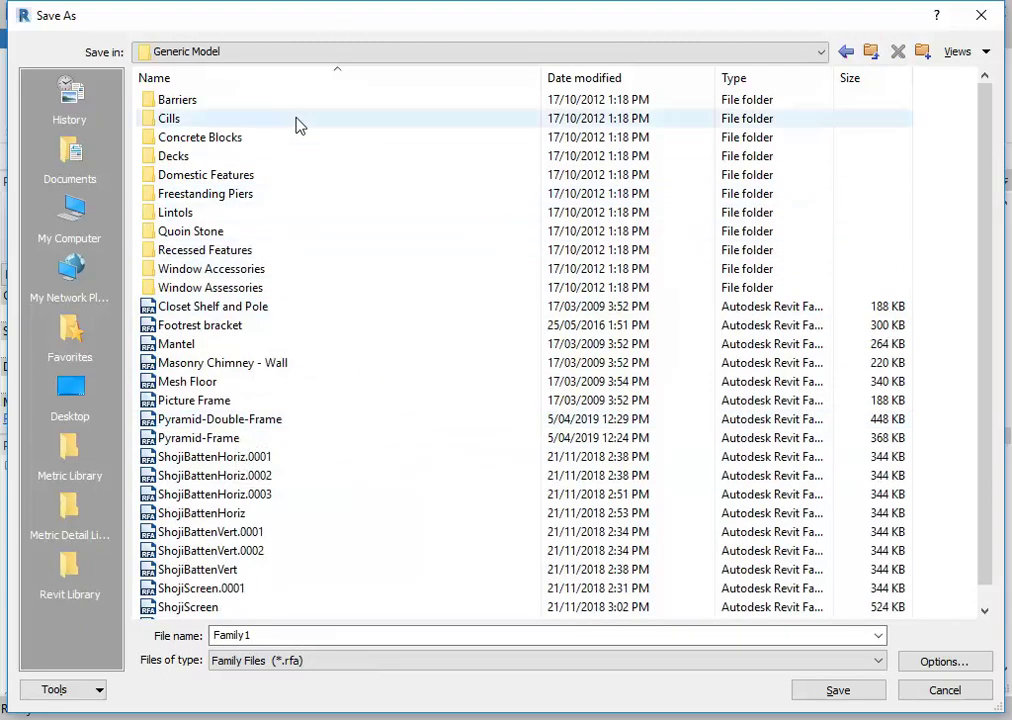
Step: Create a folder named Mesh Screen inside Generic Model and open it as the save location
{"action": "left_click", "coordinate": [922, 60]}
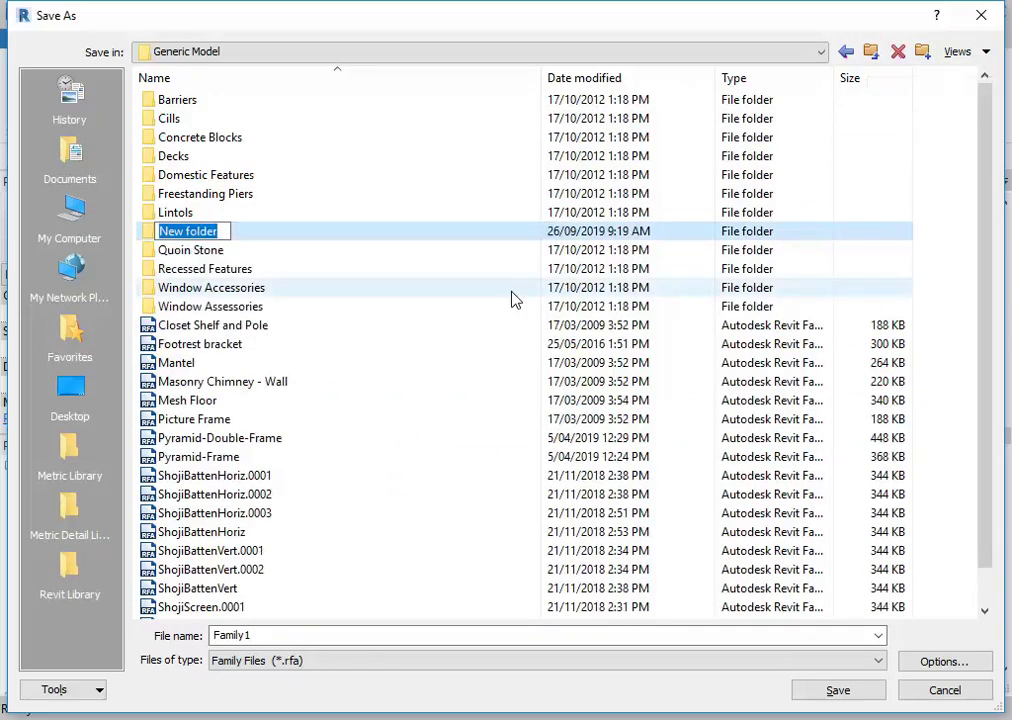
{"action": "type", "text": "Mesh Scree"}
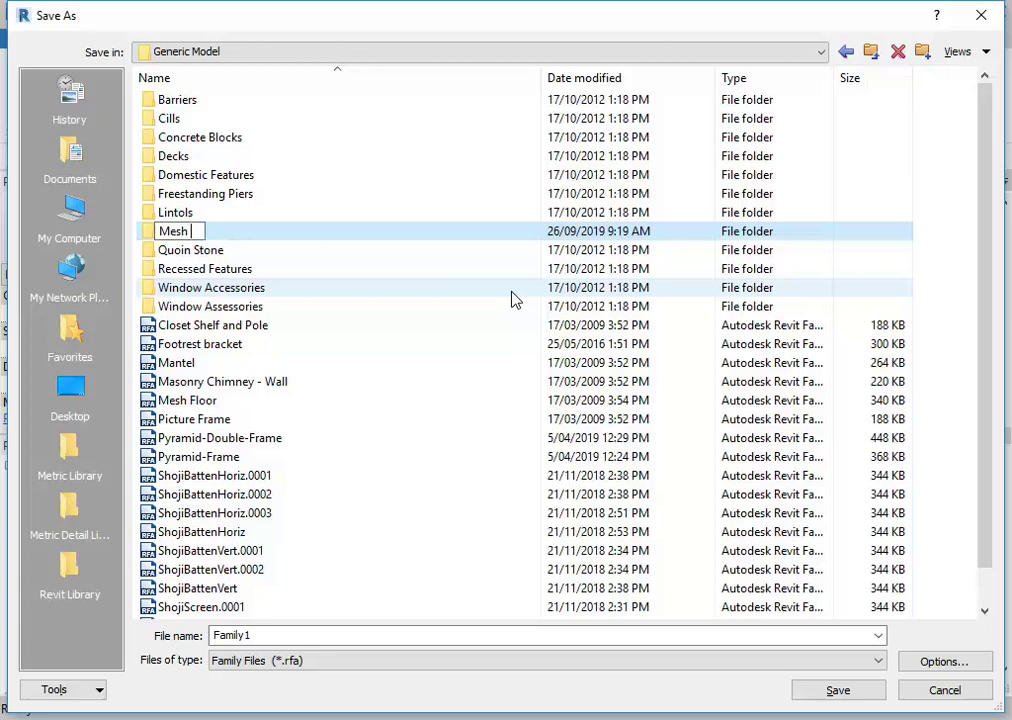
{"action": "type", "text": "n"}
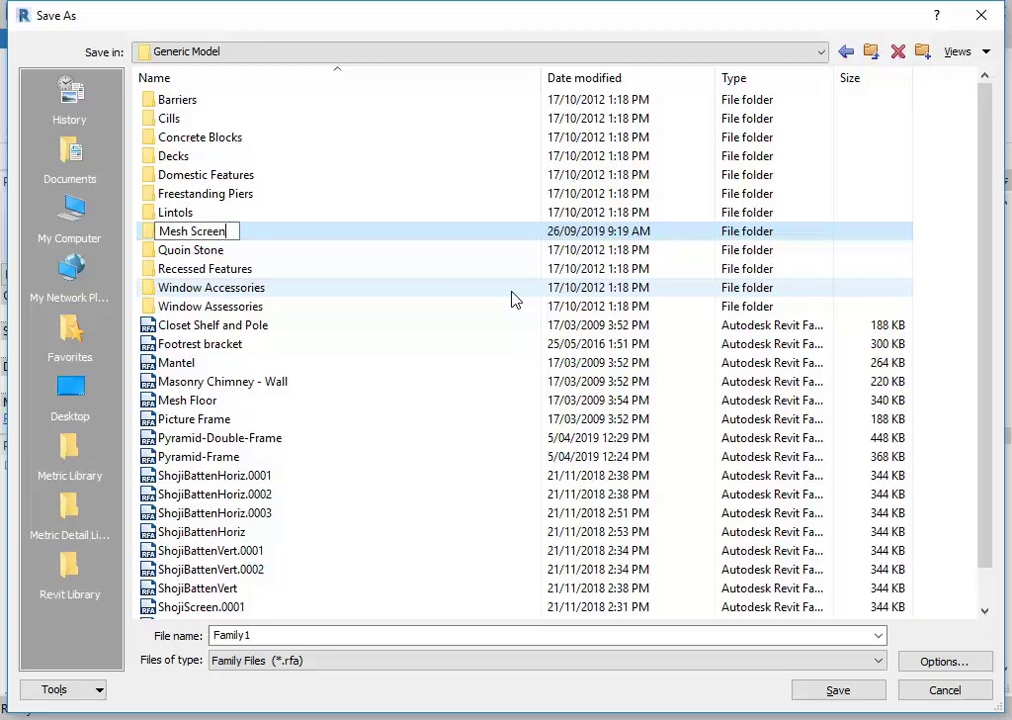
{"action": "key", "text": "Return"}
{"action": "key", "text": "Return"}
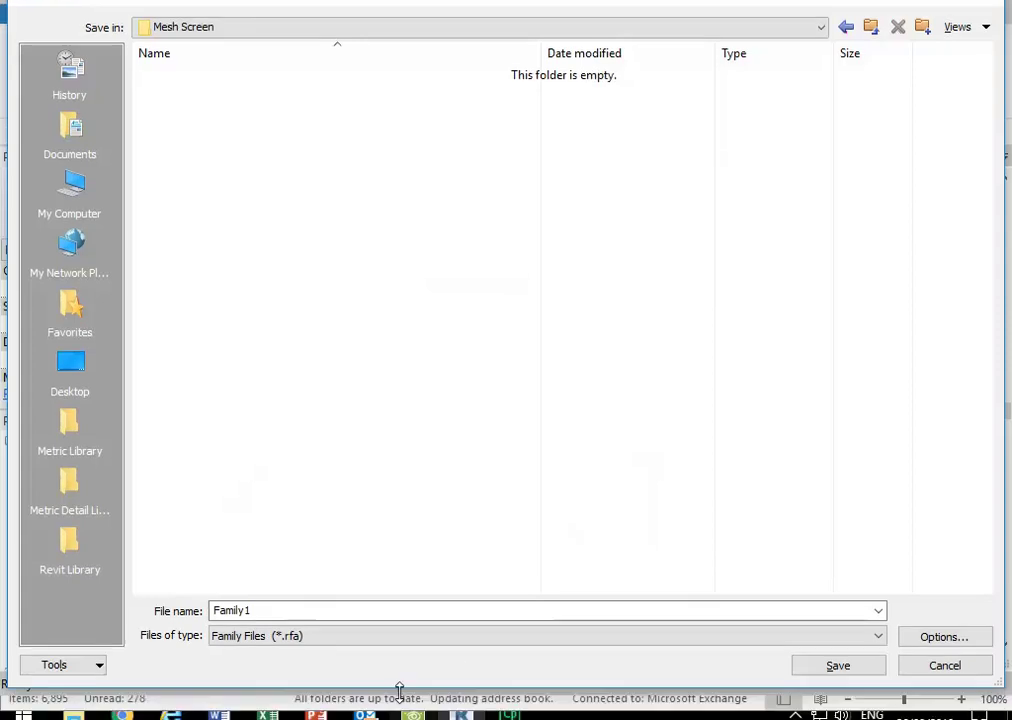
Step: Save the family in the Mesh Screen folder under the file name Metal Rod Vertical
{"action": "double_click", "coordinate": [366, 599]}
{"action": "type", "text": "M"}
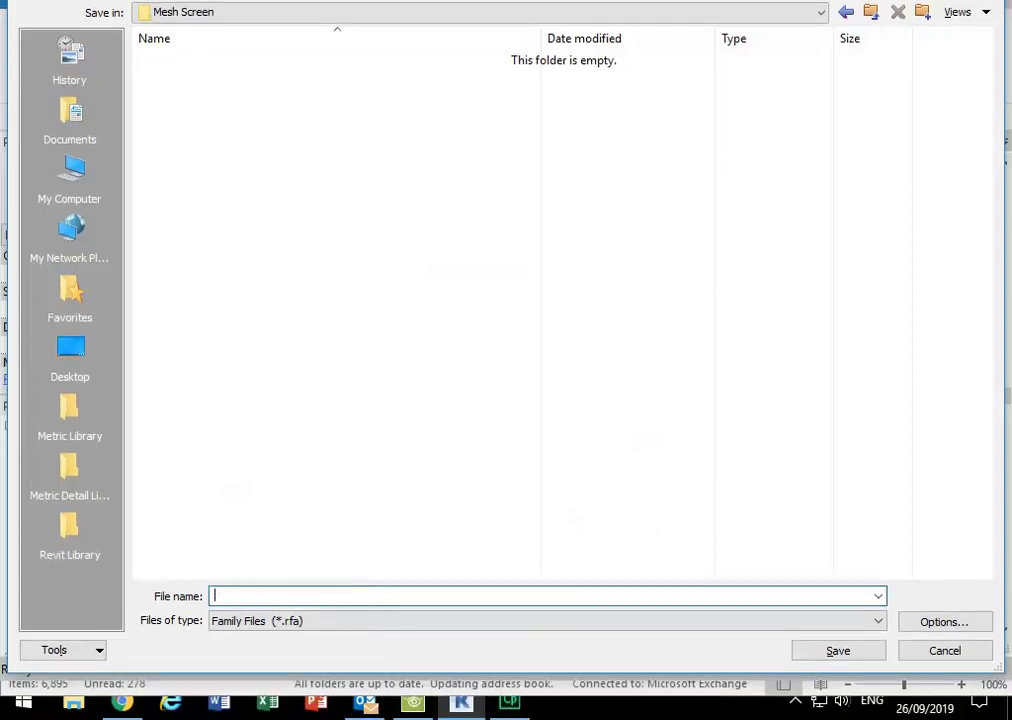
{"action": "type", "text": "etal Rod"}
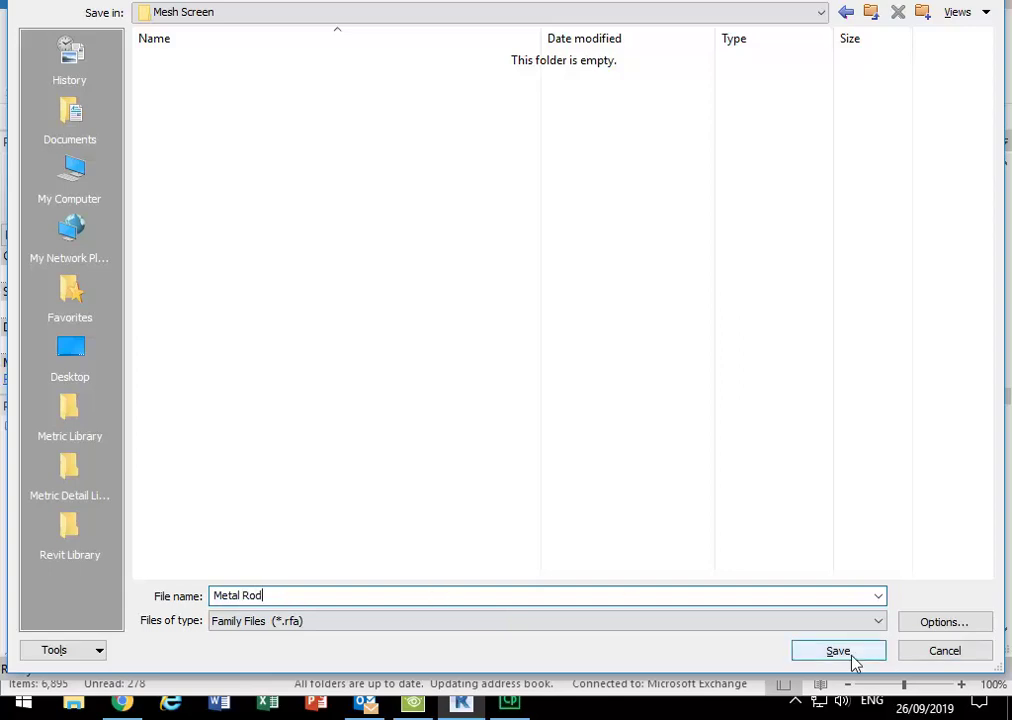
{"action": "left_click", "coordinate": [853, 661]}
{"action": "type", "text": "V"}
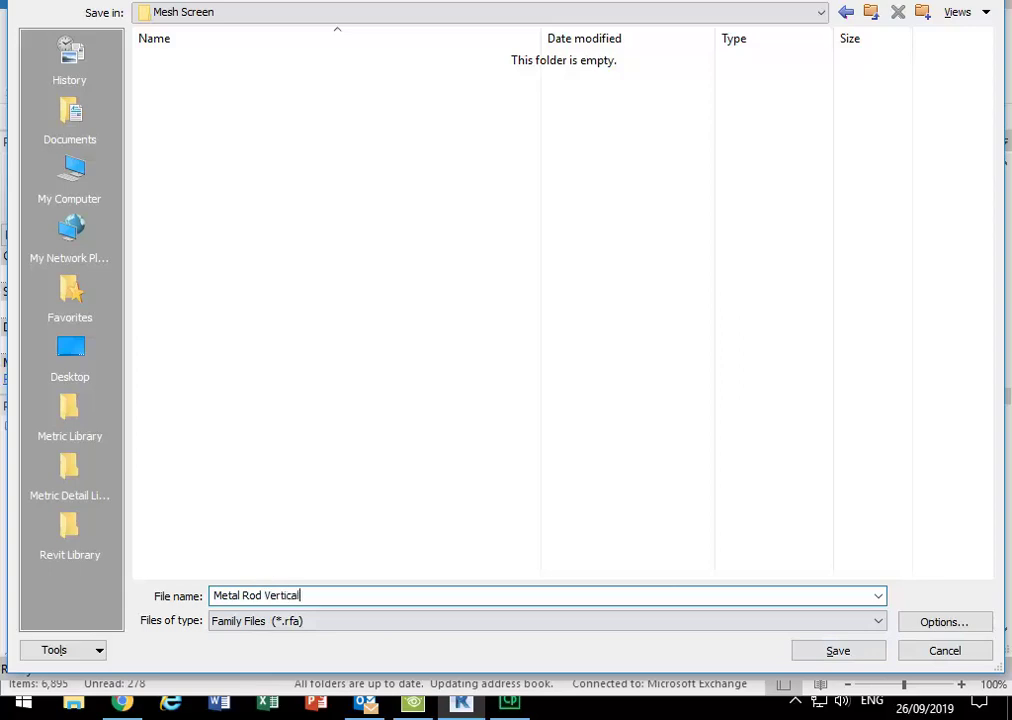
{"action": "type", "text": "ertical"}
{"action": "key", "text": "Return"}
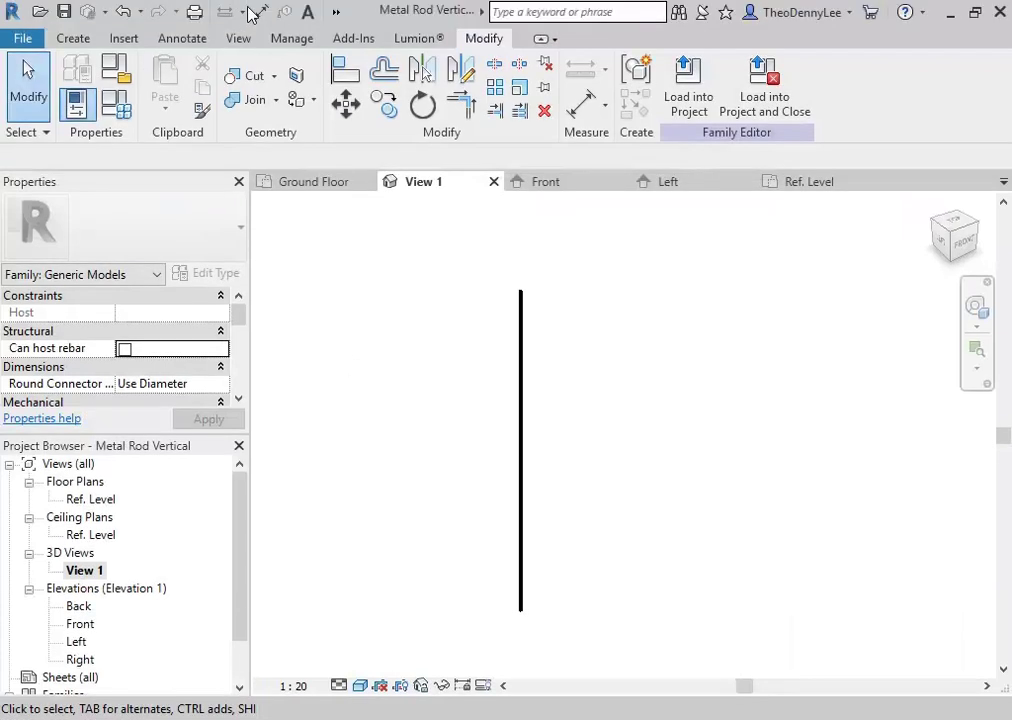
Step: Create a new family from the Metric Generic Model template
{"action": "left_click", "coordinate": [22, 36]}
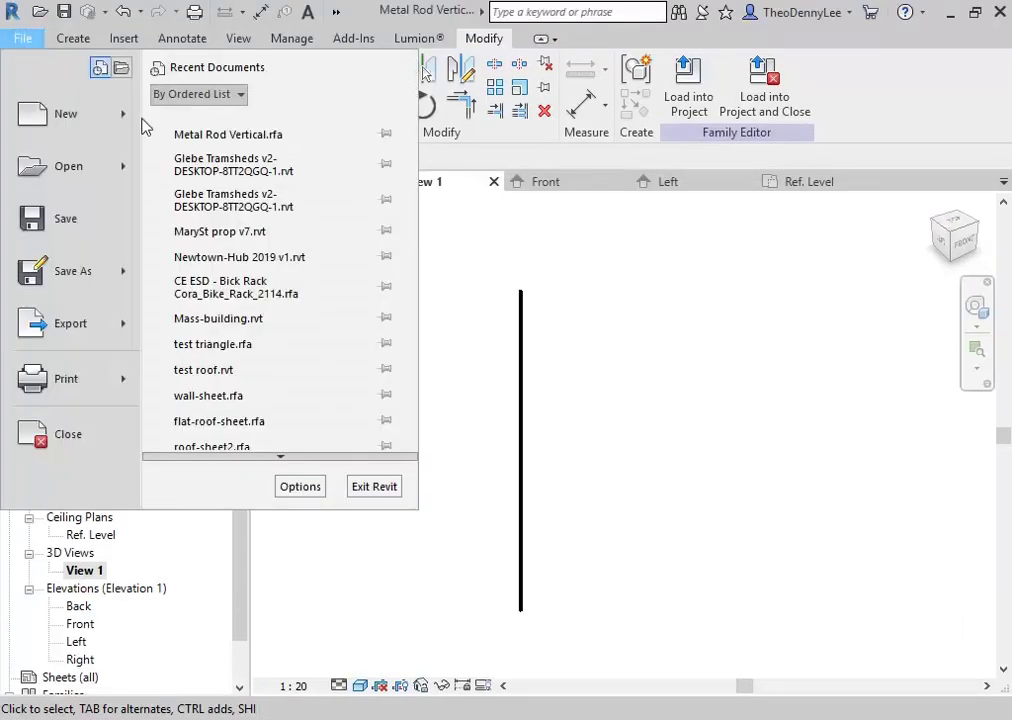
{"action": "mouse_move", "coordinate": [128, 113]}
{"action": "left_click", "coordinate": [160, 176]}
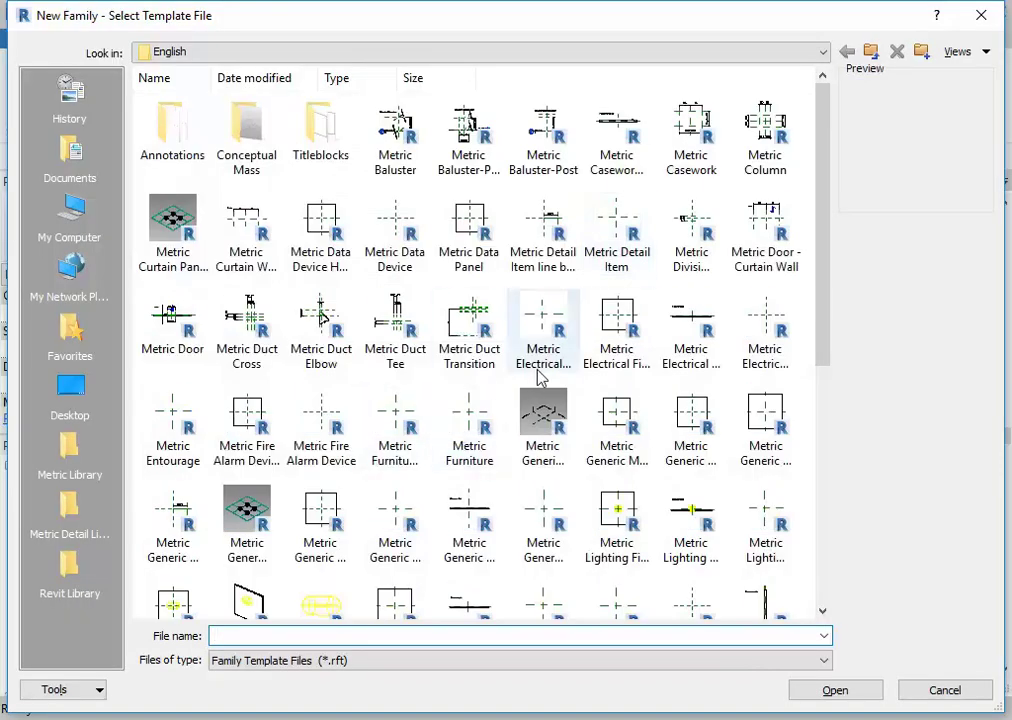
{"action": "left_click", "coordinate": [536, 540]}
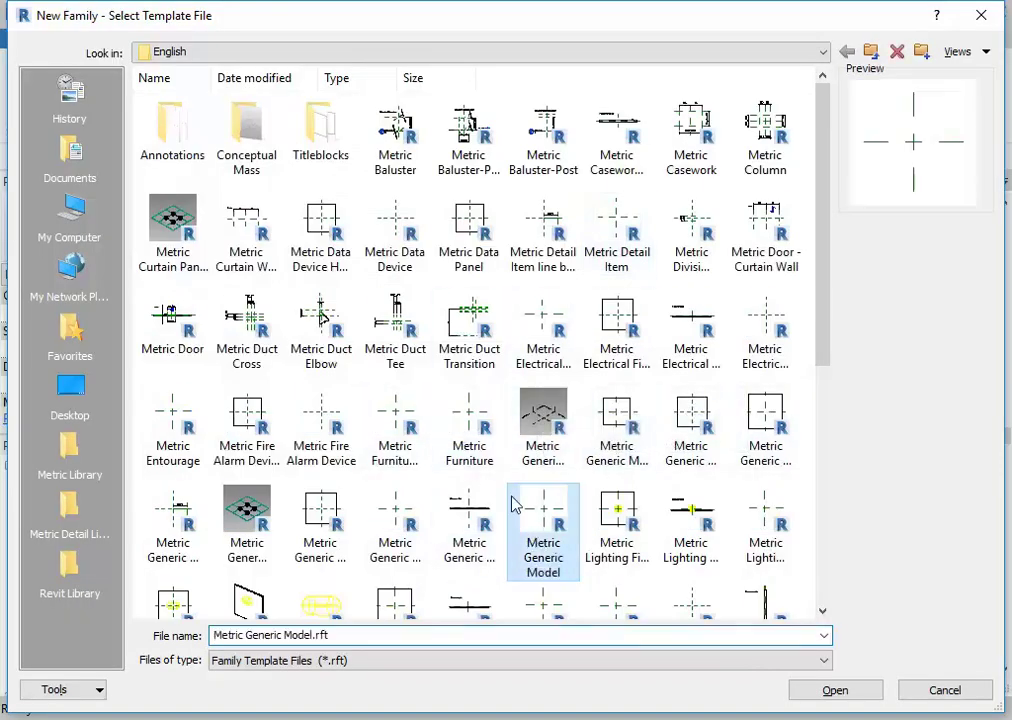
{"action": "double_click", "coordinate": [549, 528]}
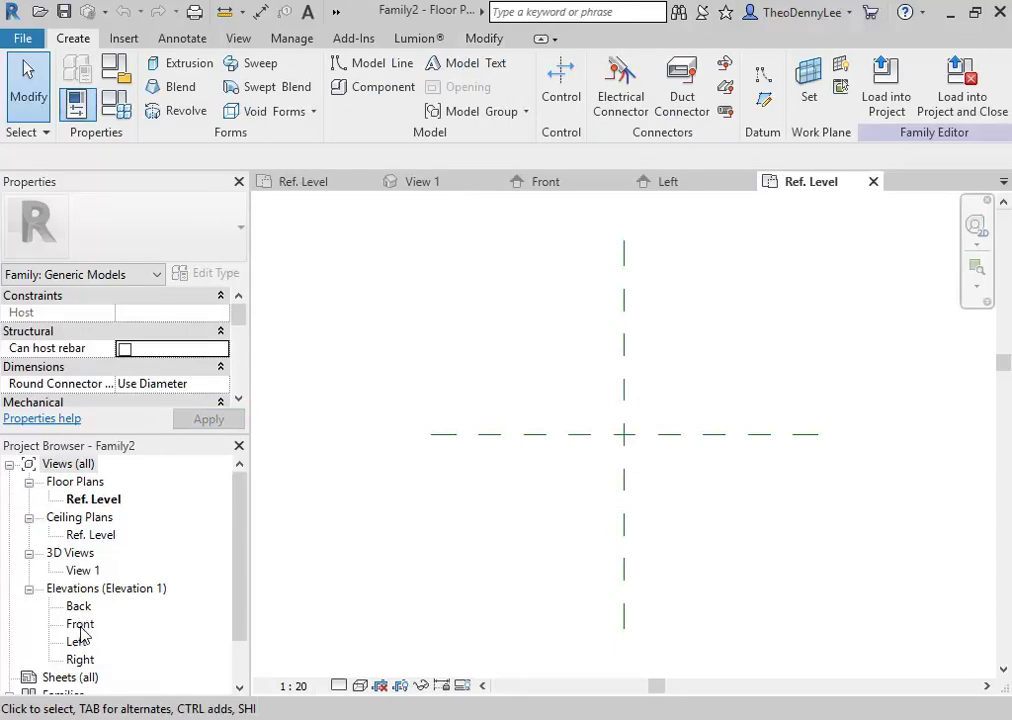
{"action": "left_click", "coordinate": [671, 183]}
{"action": "left_click", "coordinate": [790, 188]}
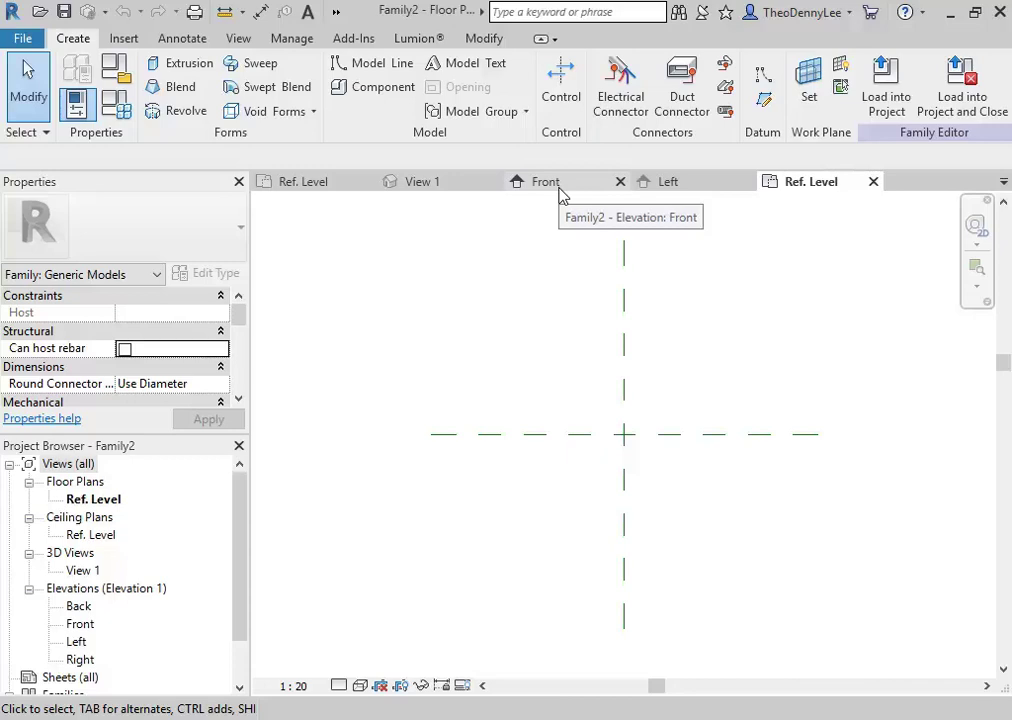
{"action": "left_click", "coordinate": [116, 70]}
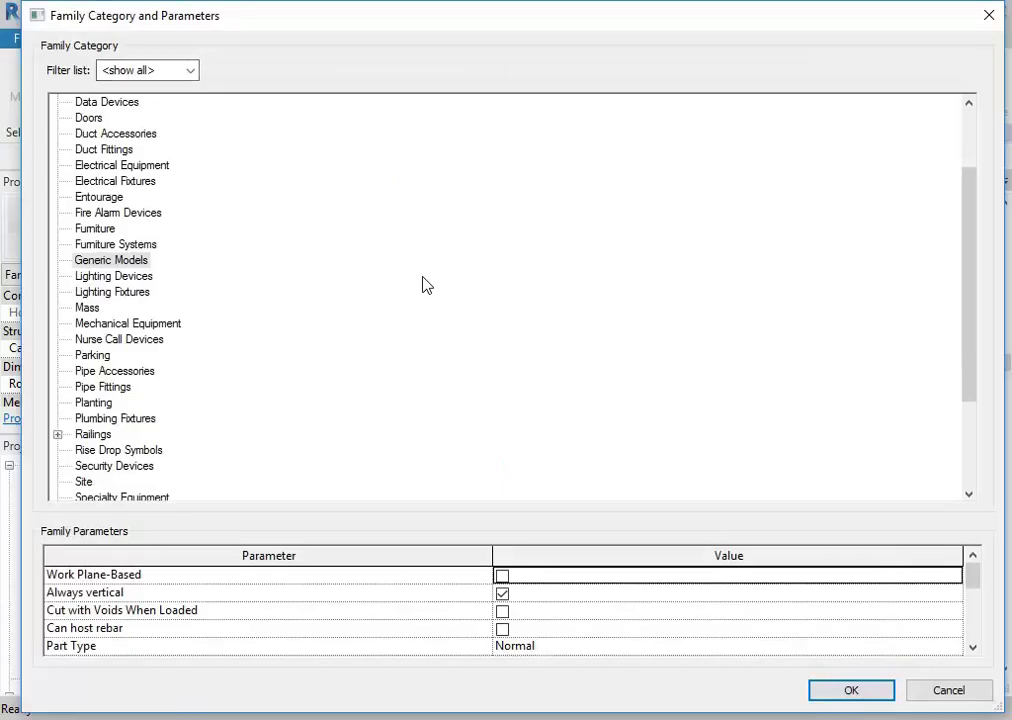
{"action": "left_click", "coordinate": [503, 593]}
{"action": "left_click", "coordinate": [503, 592]}
{"action": "left_click", "coordinate": [948, 691]}
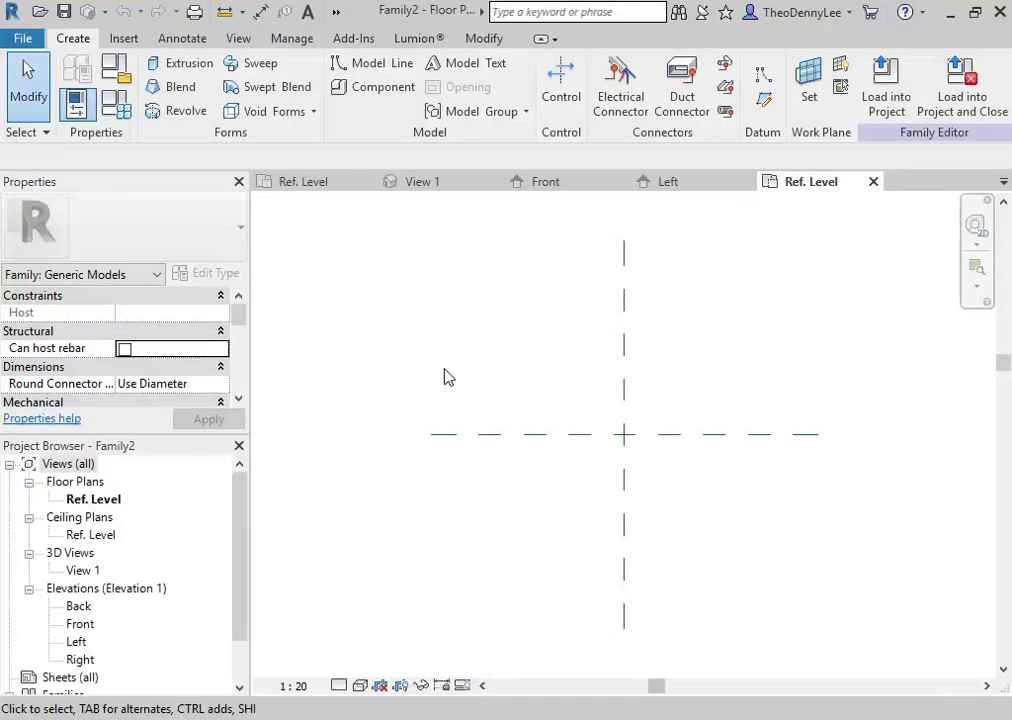
Step: Open the new family's Left elevation and begin an extrusion sketch at the reference plane and Ref. Level intersection
{"action": "double_click", "coordinate": [75, 642]}
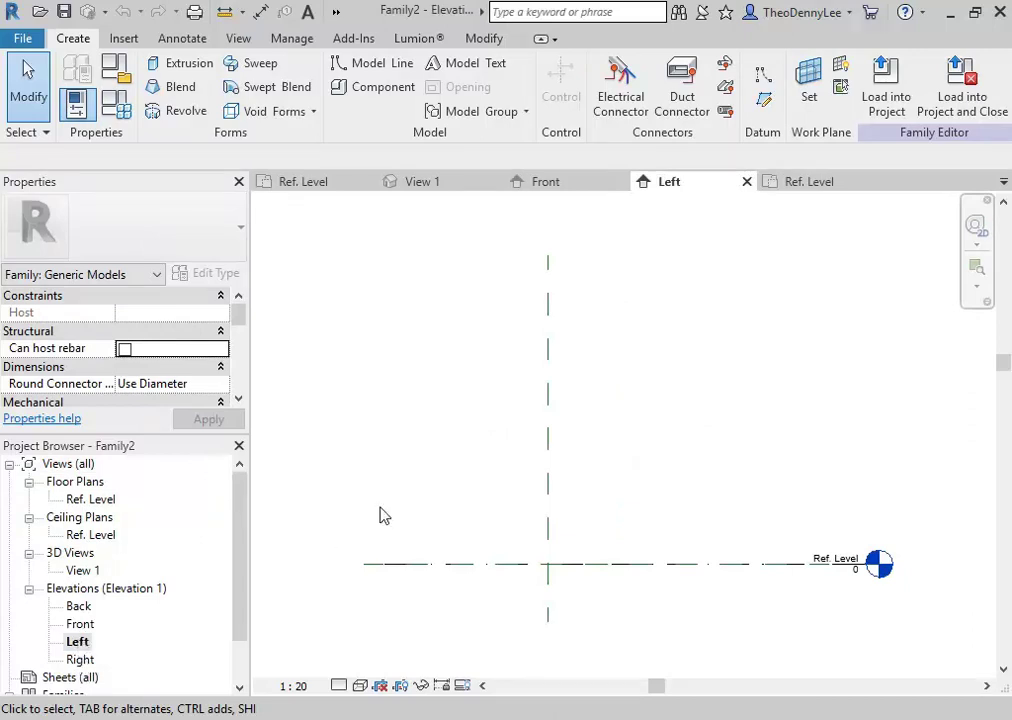
{"action": "left_click", "coordinate": [180, 64]}
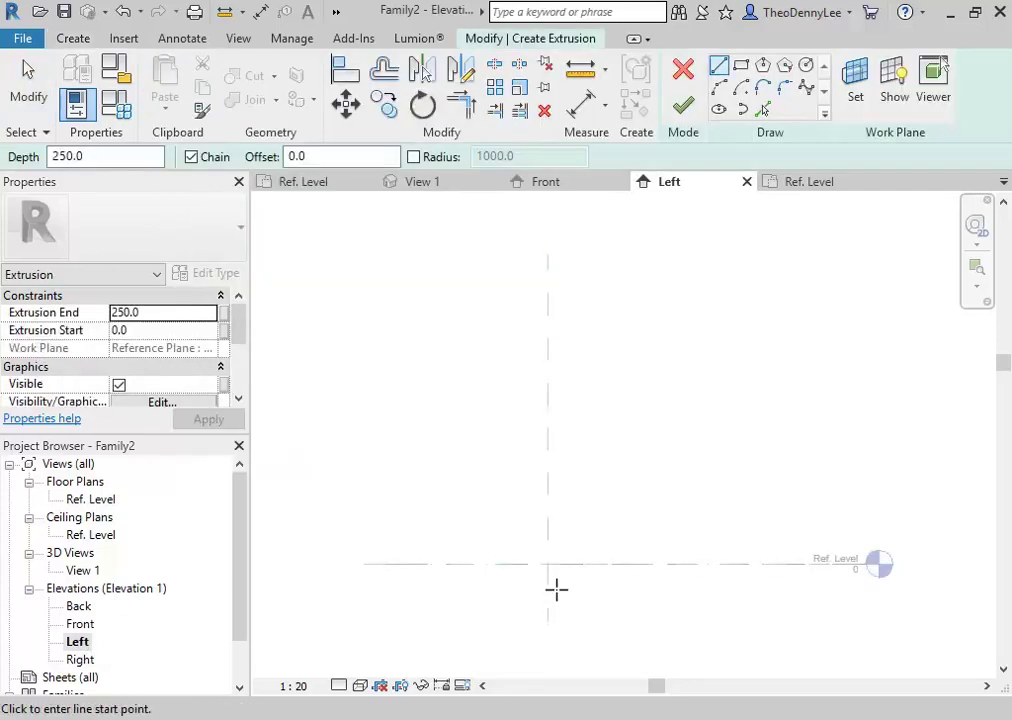
{"action": "scroll", "coordinate": [545, 565], "scroll_direction": "up", "scroll_amount": 2}
{"action": "scroll", "coordinate": [543, 557], "scroll_direction": "up", "scroll_amount": 1}
Step: Try to sketch a circle of about 25 mm radius centred on the reference plane and Ref. Level intersection
{"action": "left_click", "coordinate": [806, 65]}
{"action": "left_click", "coordinate": [533, 481]}
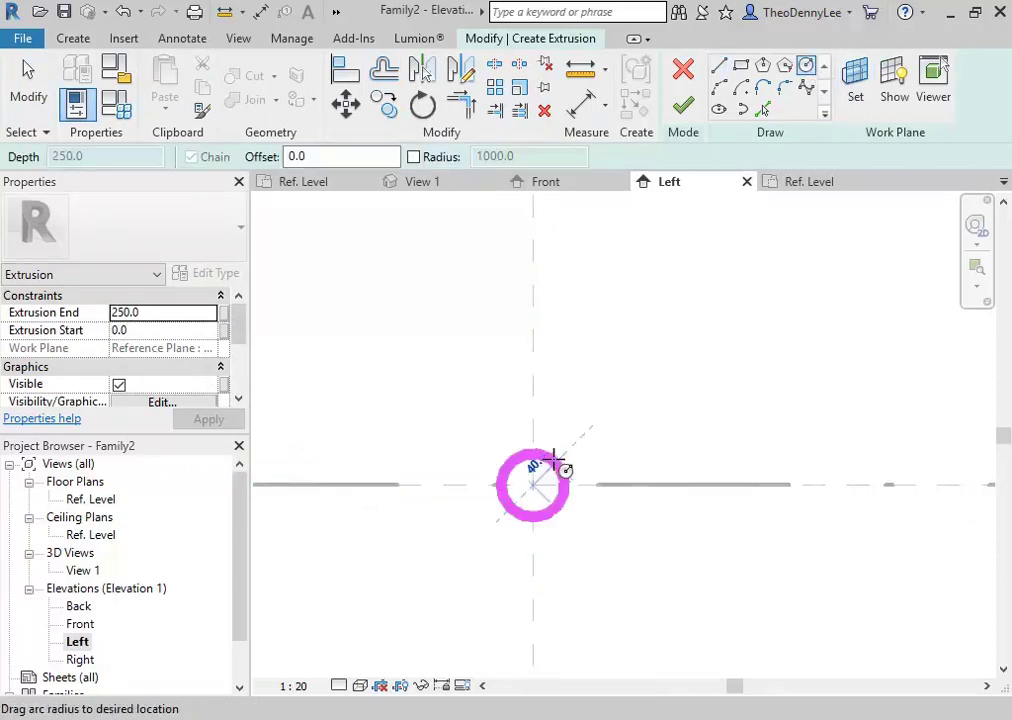
{"action": "scroll", "coordinate": [553, 470], "scroll_direction": "up", "scroll_amount": 2}
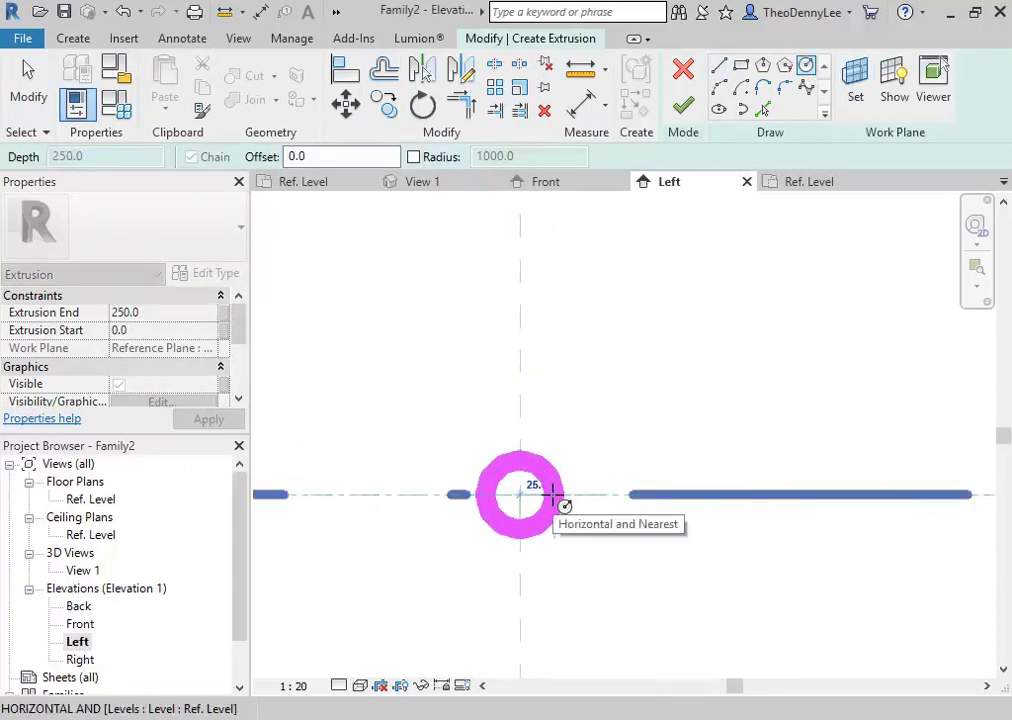
{"action": "left_click", "coordinate": [553, 495]}
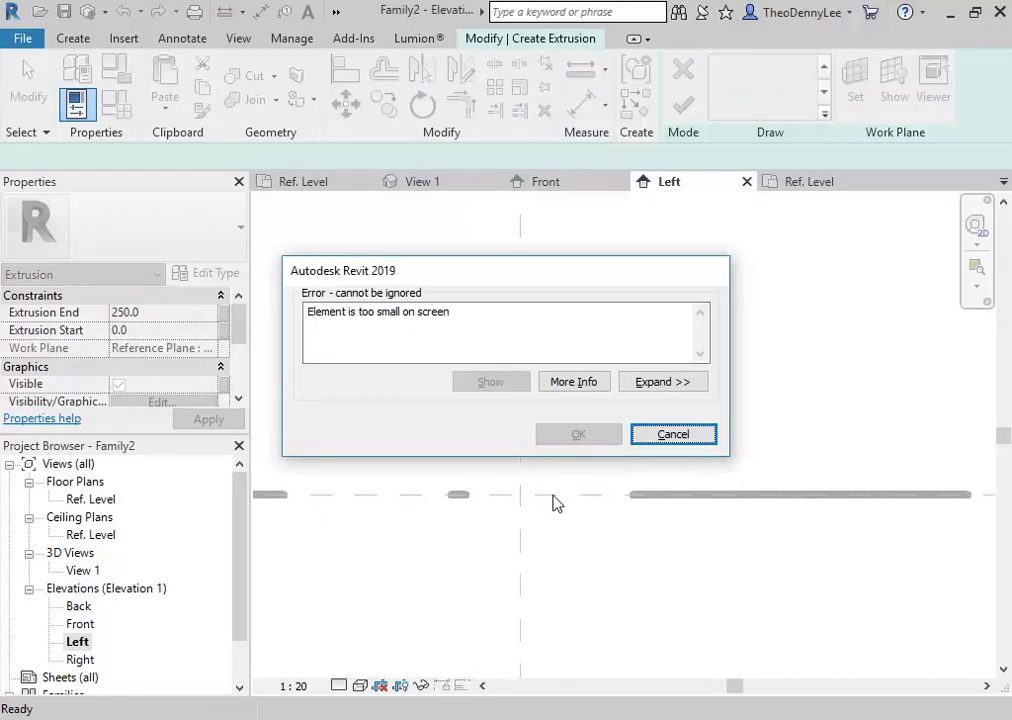
{"action": "left_click", "coordinate": [663, 437]}
Step: Set the Left elevation's scale to 1:5 and create the extrusion from a 5 mm radius circle centred on the reference plane and Ref. Level intersection
{"action": "scroll", "coordinate": [504, 529], "scroll_direction": "up", "scroll_amount": 3}
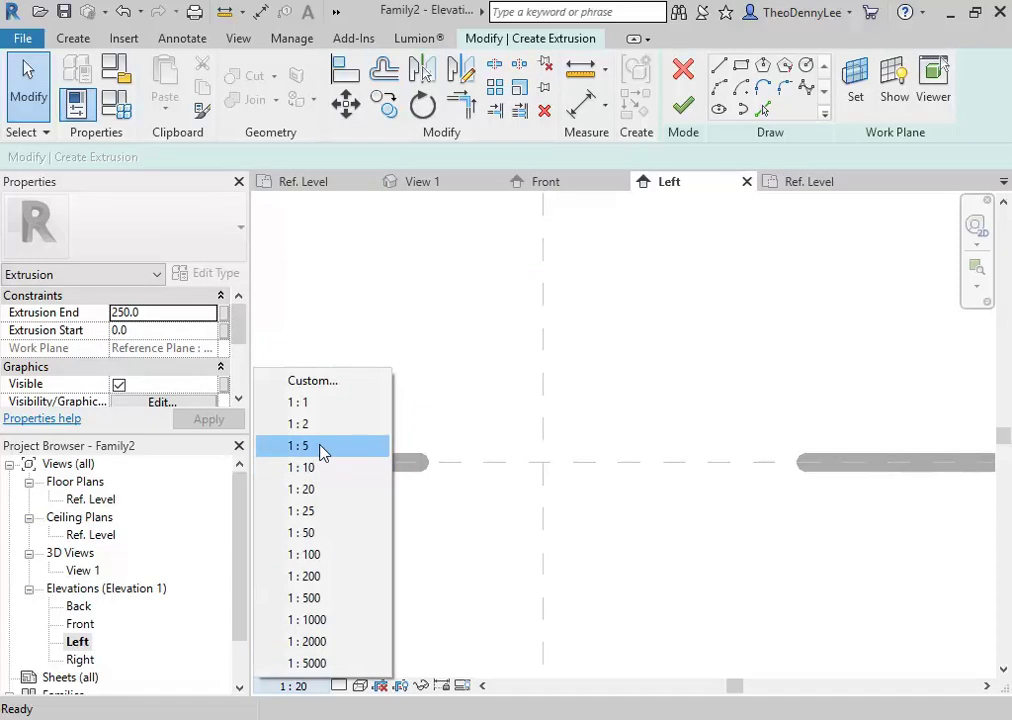
{"action": "left_click", "coordinate": [323, 448]}
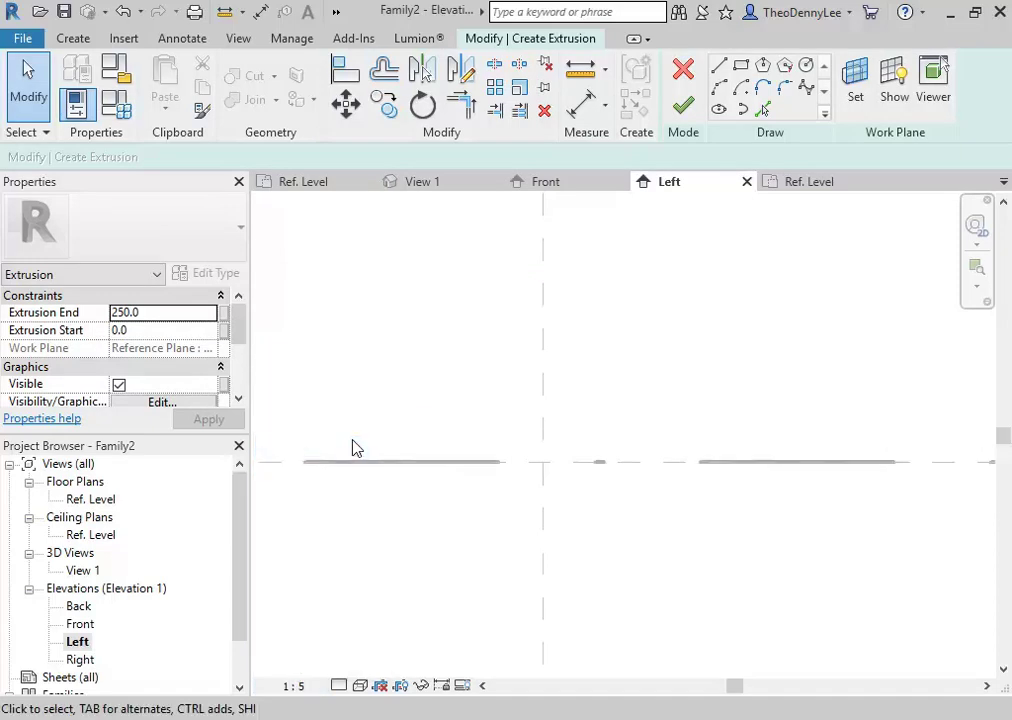
{"action": "left_click", "coordinate": [806, 65]}
{"action": "left_click", "coordinate": [543, 462]}
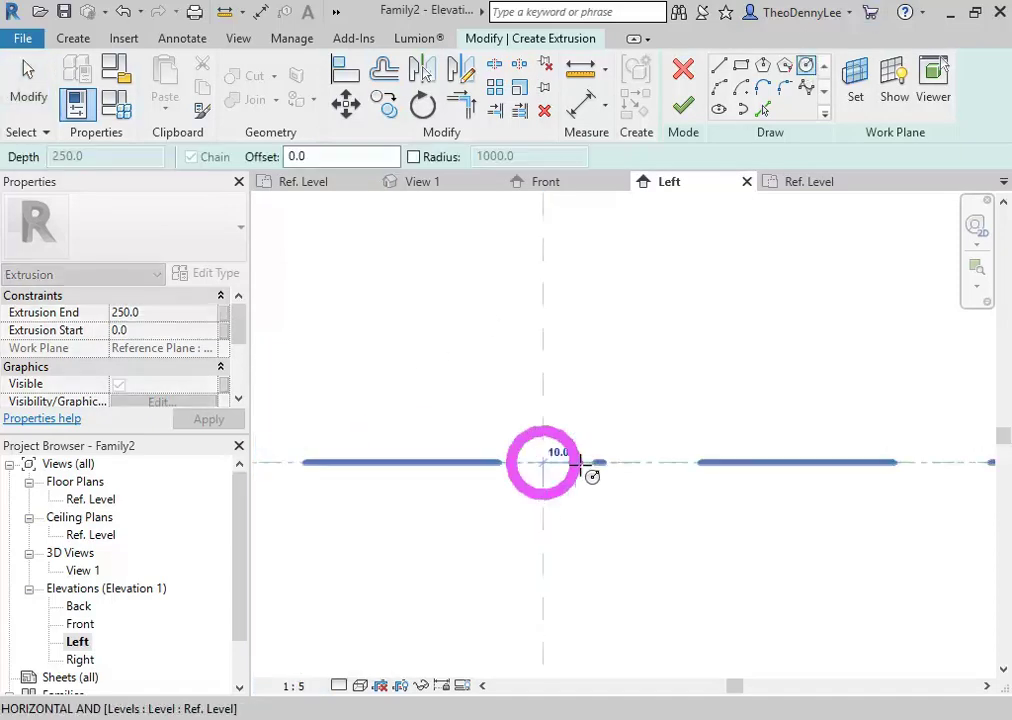
{"action": "type", "text": "5"}
{"action": "key", "text": "Return"}
{"action": "key", "text": "Escape"}
{"action": "key", "text": "Escape"}
{"action": "scroll", "coordinate": [500, 468], "scroll_direction": "up", "scroll_amount": 3}
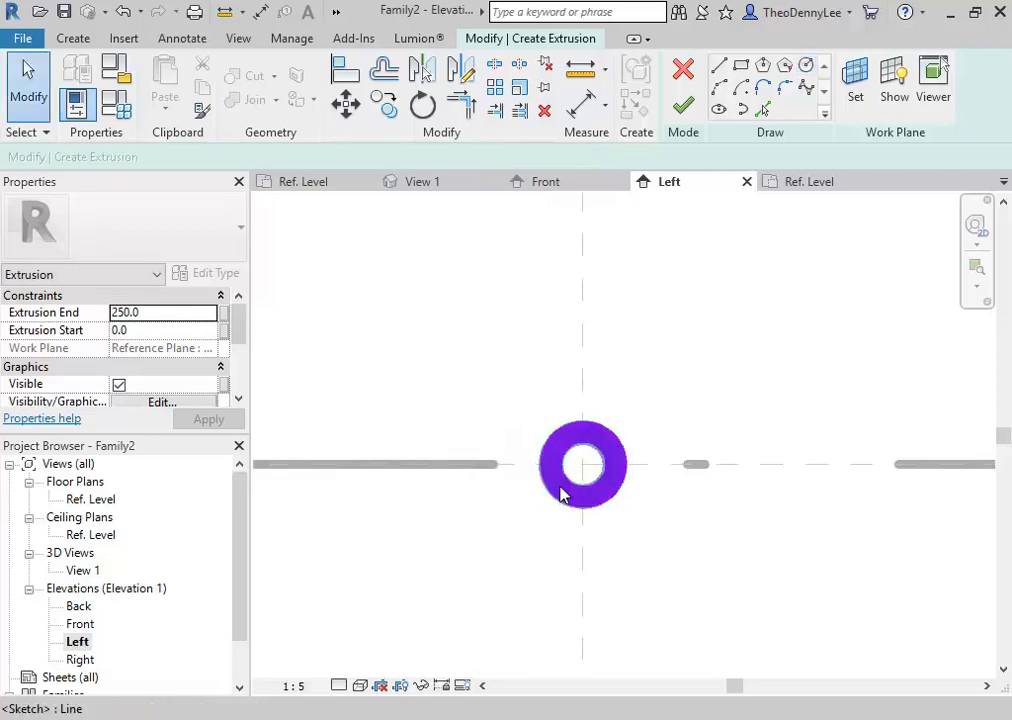
{"action": "left_click", "coordinate": [683, 105]}
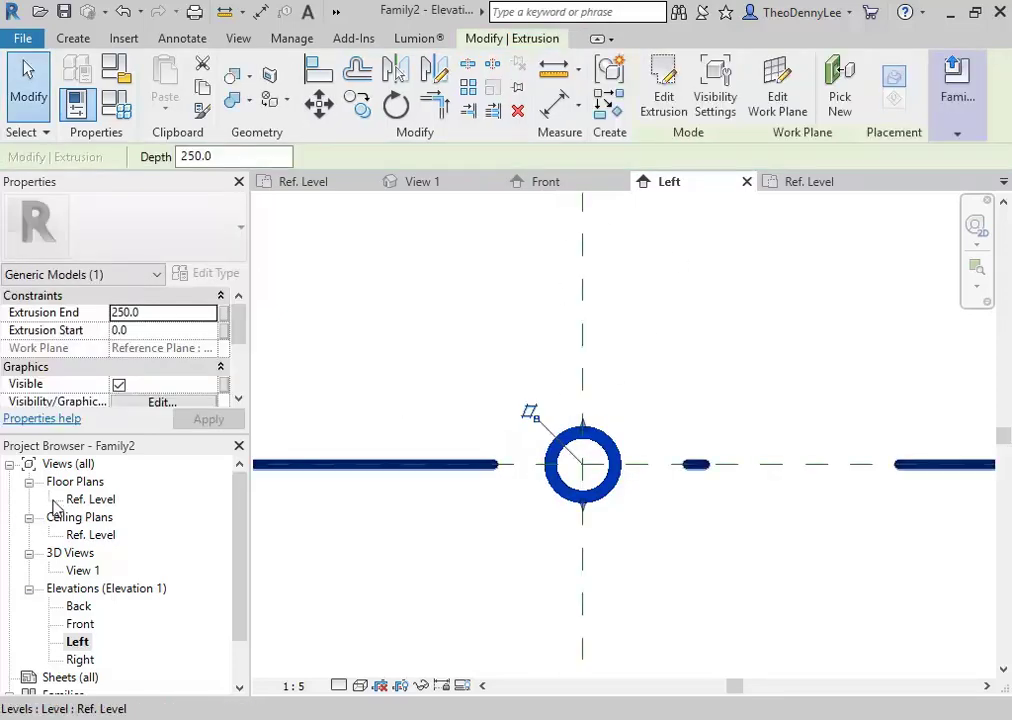
Step: Open the Ref. Level floor plan to work on the rod extrusion in plan view
{"action": "double_click", "coordinate": [90, 499]}
{"action": "middle_click_drag", "start_coordinate": [716, 449], "coordinate": [588, 494]}
{"action": "left_click", "coordinate": [582, 422]}
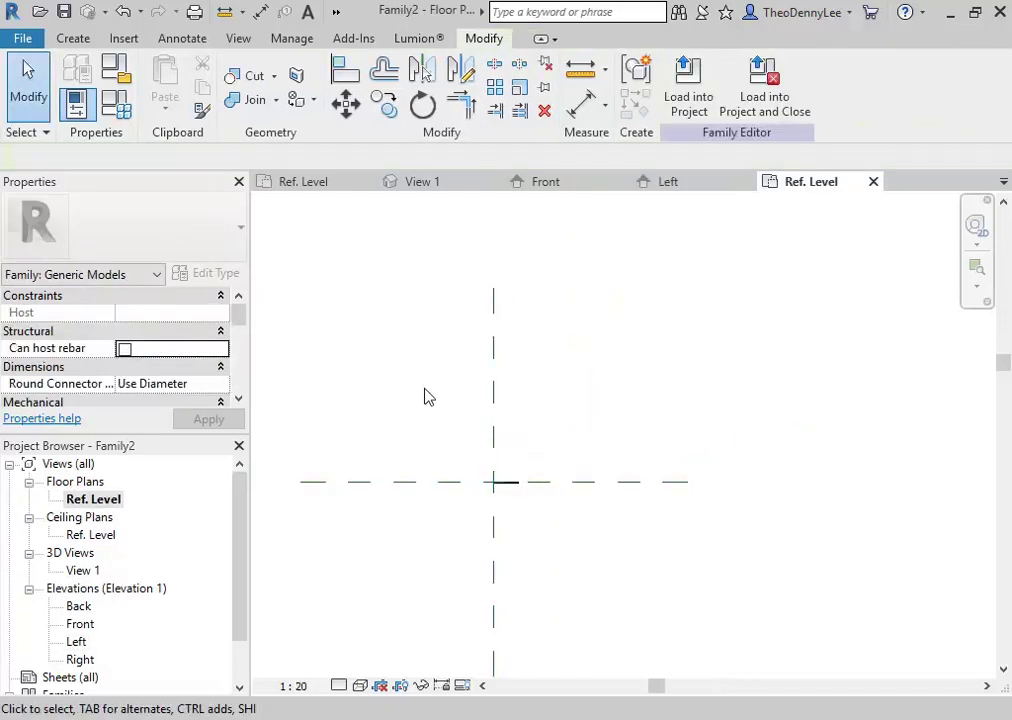
Step: Draw a vertical reference plane about 1460 mm to the right of the Center (Left/Right) plane, crossing the horizontal reference plane
{"action": "left_click", "coordinate": [55, 38]}
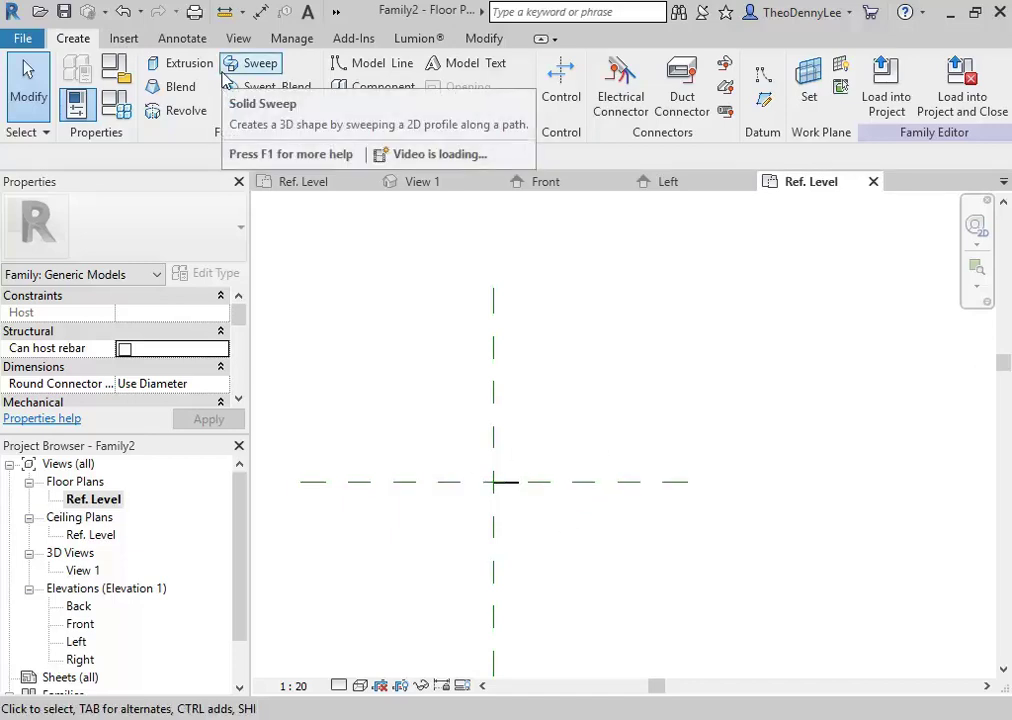
{"action": "left_click", "coordinate": [493, 425]}
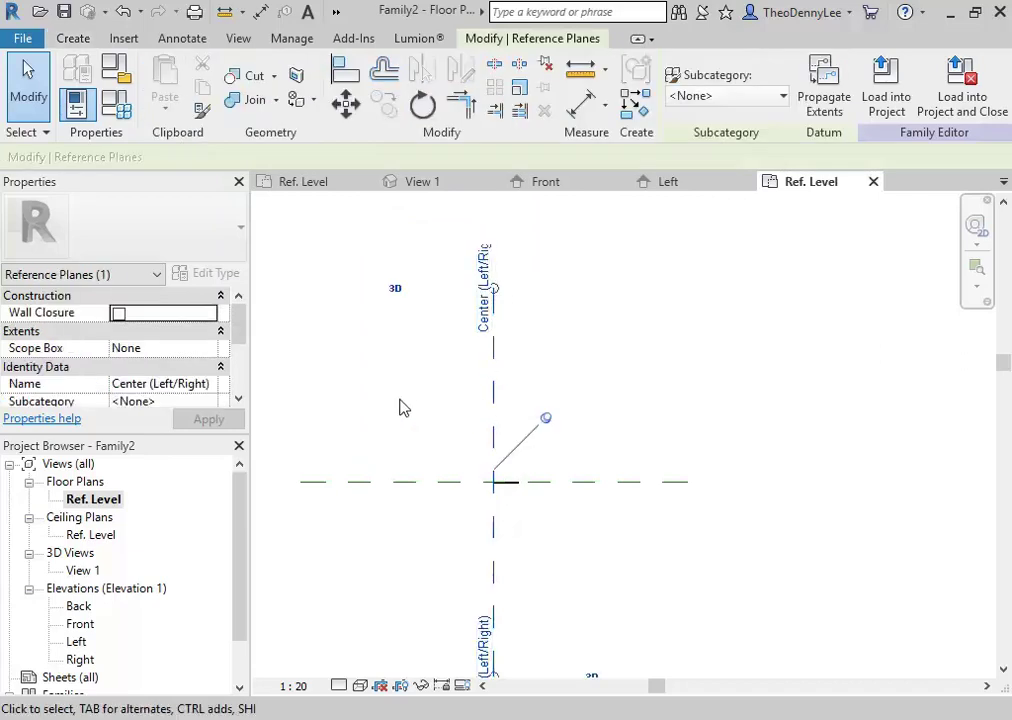
{"action": "key", "text": "Escape"}
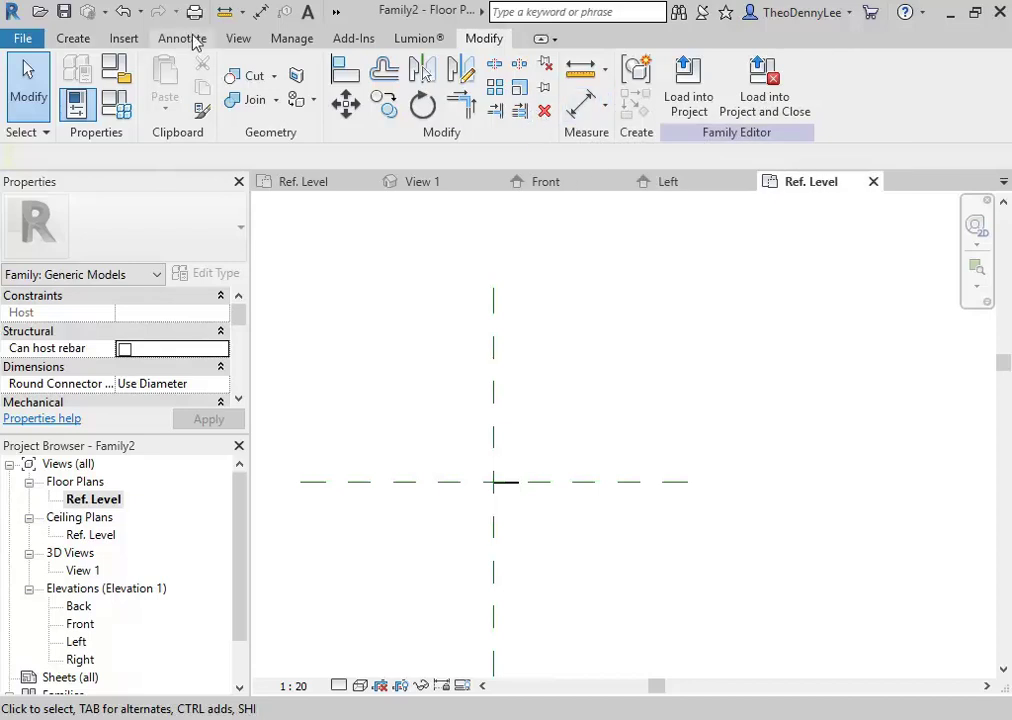
{"action": "left_click", "coordinate": [68, 39]}
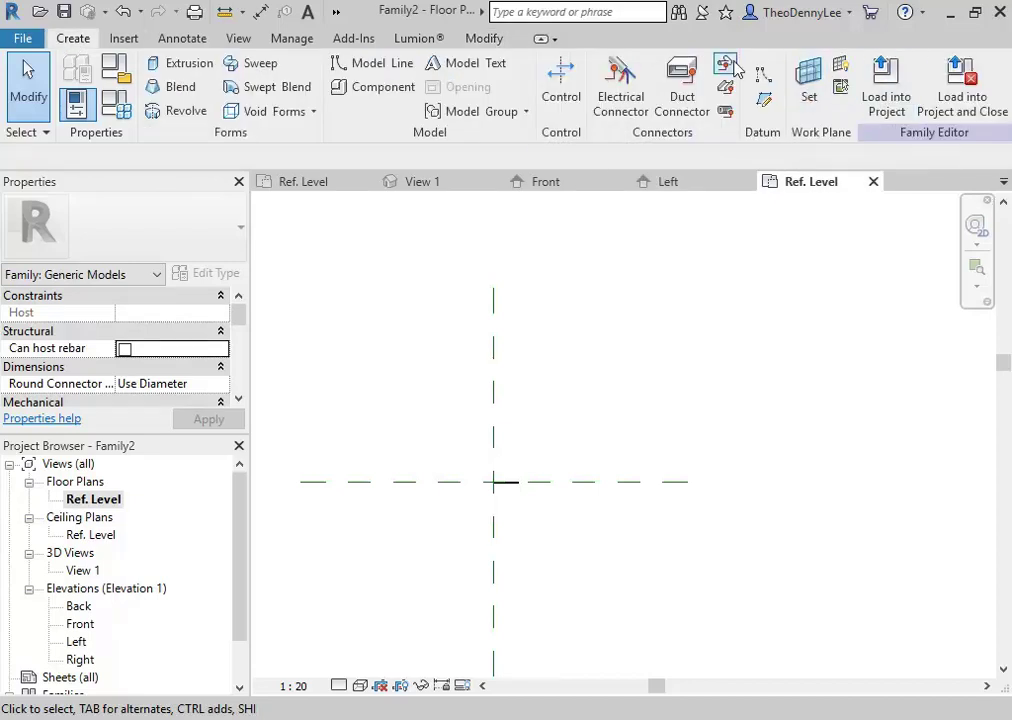
{"action": "left_click", "coordinate": [765, 99]}
{"action": "left_click", "coordinate": [635, 384]}
{"action": "left_click", "coordinate": [635, 583]}
{"action": "key", "text": "Escape"}
{"action": "key", "text": "Escape"}
{"action": "scroll", "coordinate": [587, 447], "scroll_direction": "up", "scroll_amount": 2}
Step: Place an aligned dimension between the Center (Left/Right) plane and the new vertical reference plane, above the rod
{"action": "left_click", "coordinate": [555, 104]}
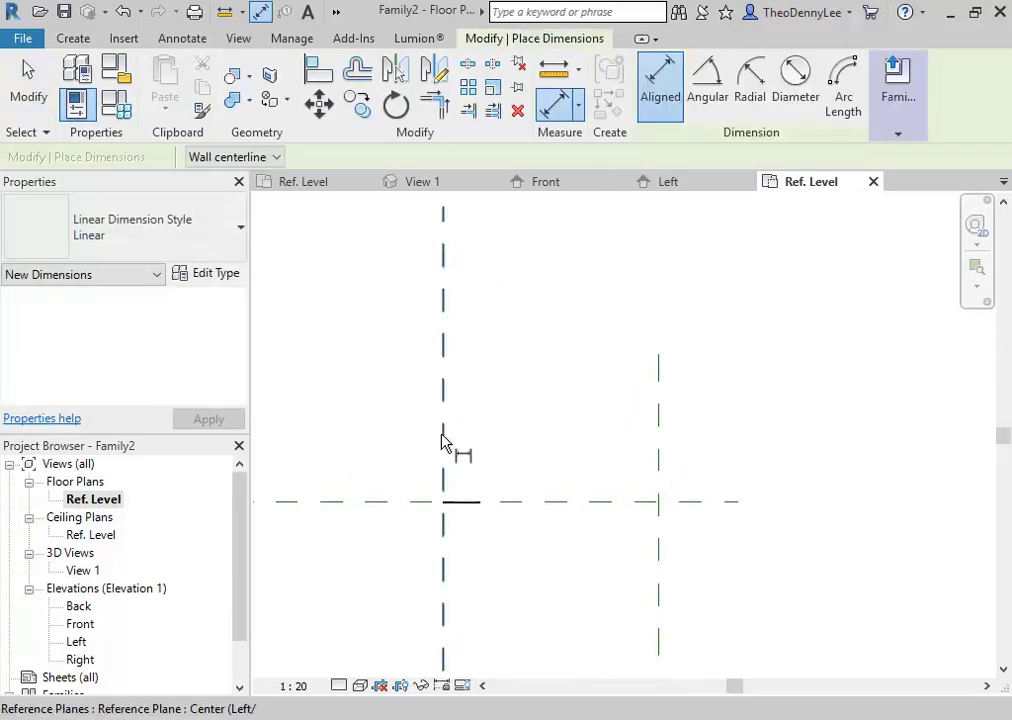
{"action": "left_click", "coordinate": [445, 428]}
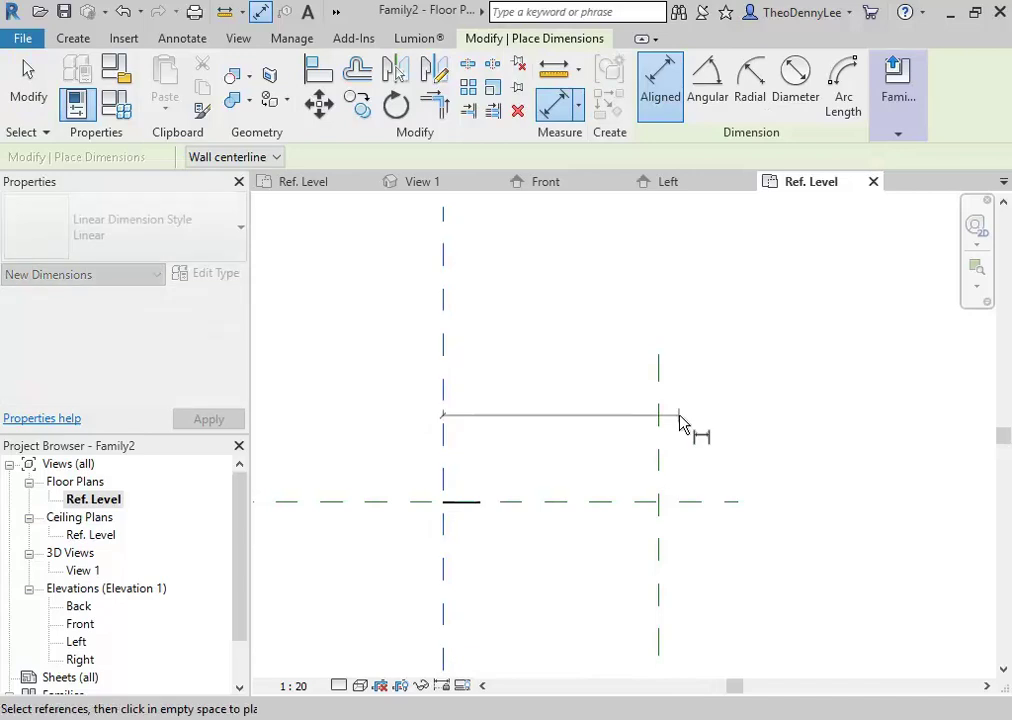
{"action": "left_click", "coordinate": [659, 424]}
{"action": "left_click", "coordinate": [562, 402]}
{"action": "right_click", "coordinate": [543, 292]}
{"action": "left_click", "coordinate": [575, 302]}
{"action": "scroll", "coordinate": [548, 488], "scroll_direction": "up", "scroll_amount": 1}
{"action": "middle_click_drag", "start_coordinate": [548, 490], "coordinate": [522, 517]}
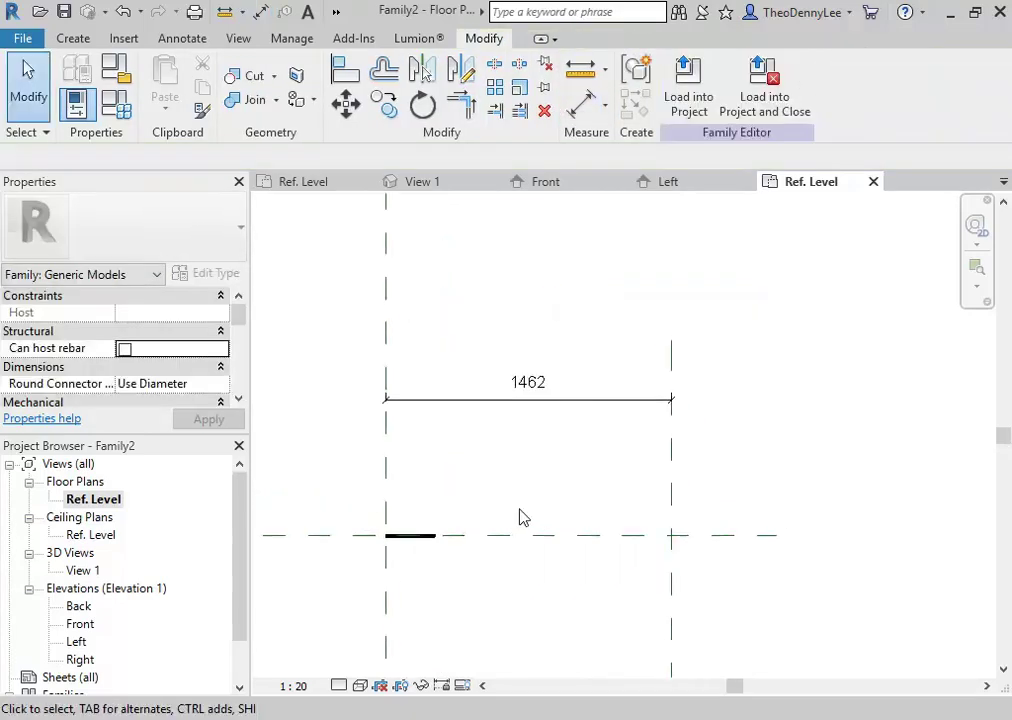
{"action": "scroll", "coordinate": [500, 520], "scroll_direction": "up", "scroll_amount": 1}
Step: Label the dimension between the vertical reference planes with a new type-based family parameter named Rod Width
{"action": "left_click", "coordinate": [645, 365]}
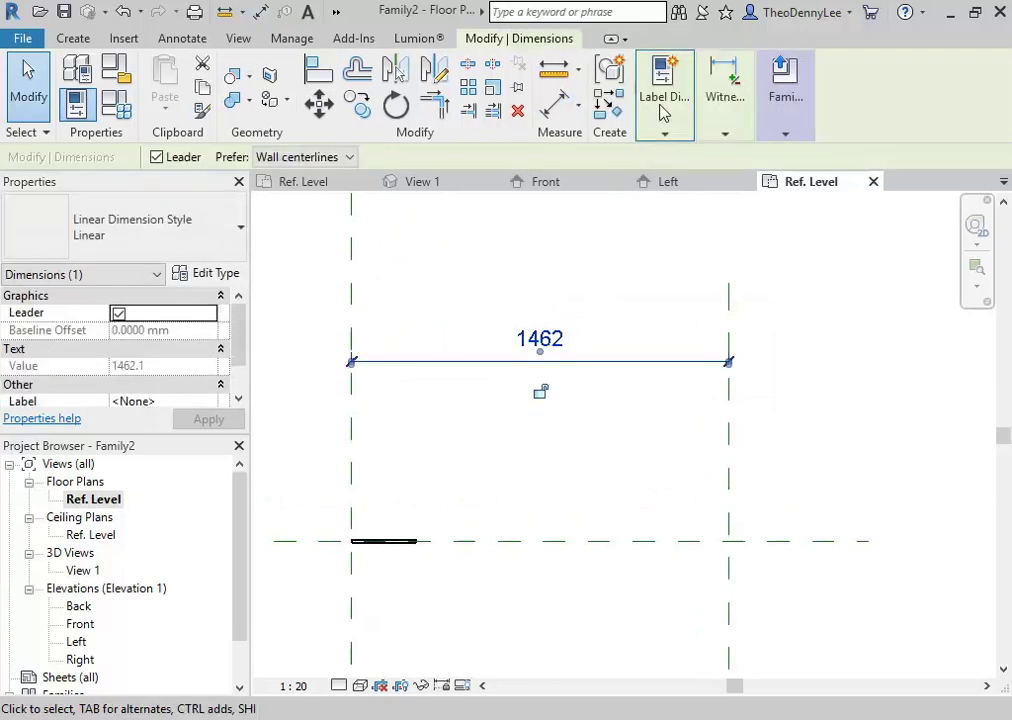
{"action": "mouse_move", "coordinate": [752, 97]}
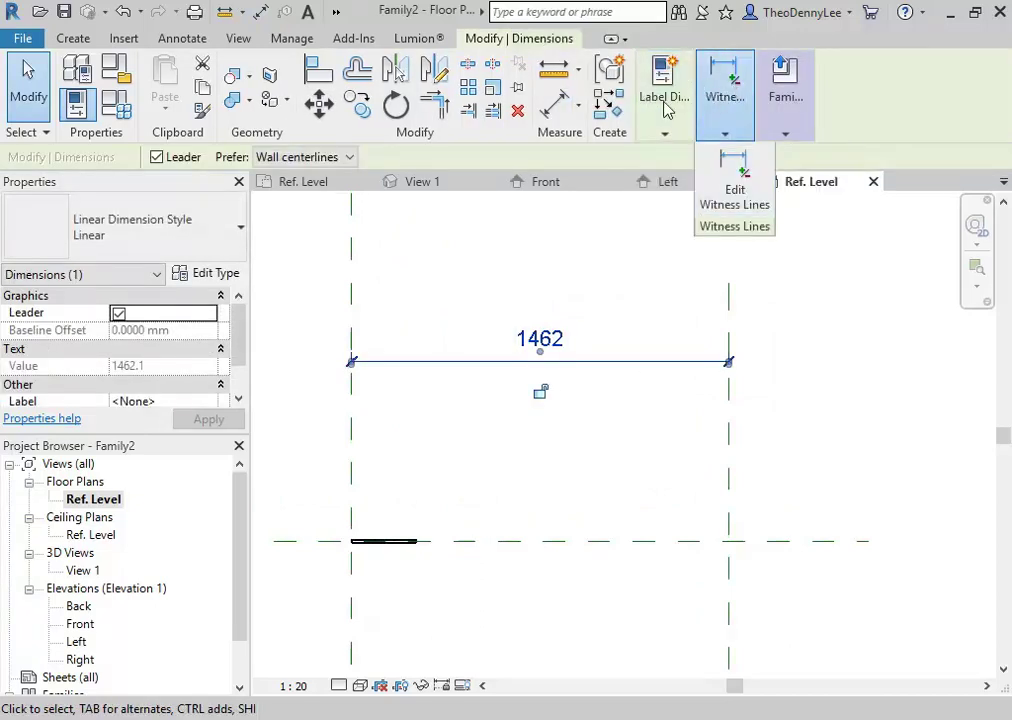
{"action": "mouse_move", "coordinate": [664, 100]}
{"action": "left_click", "coordinate": [847, 175]}
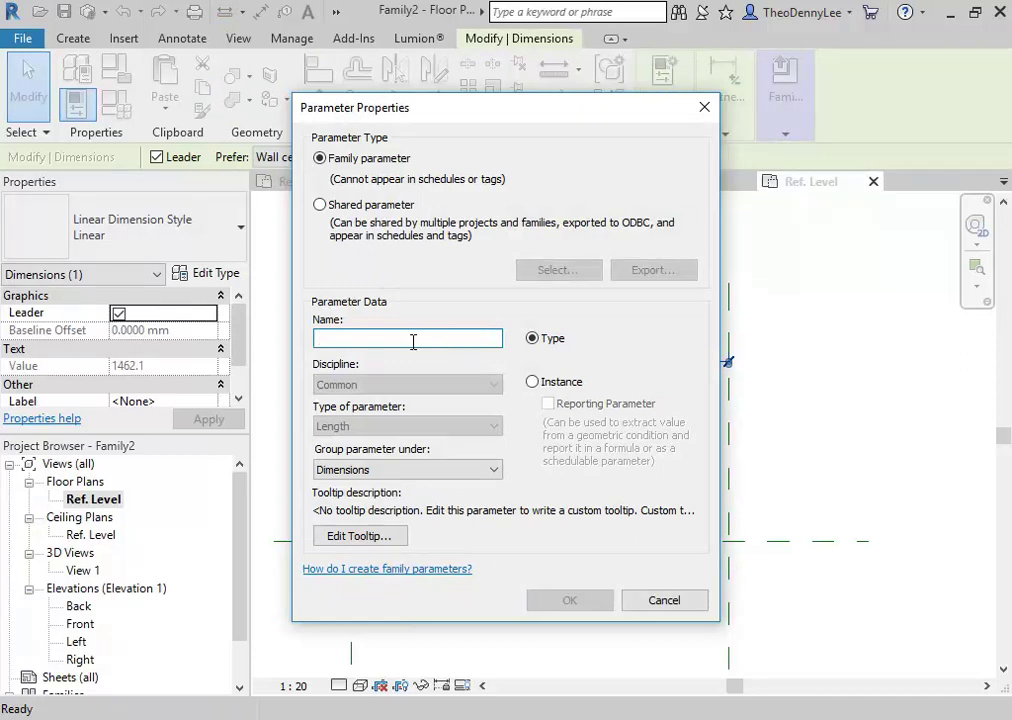
{"action": "type", "text": "Rod Width"}
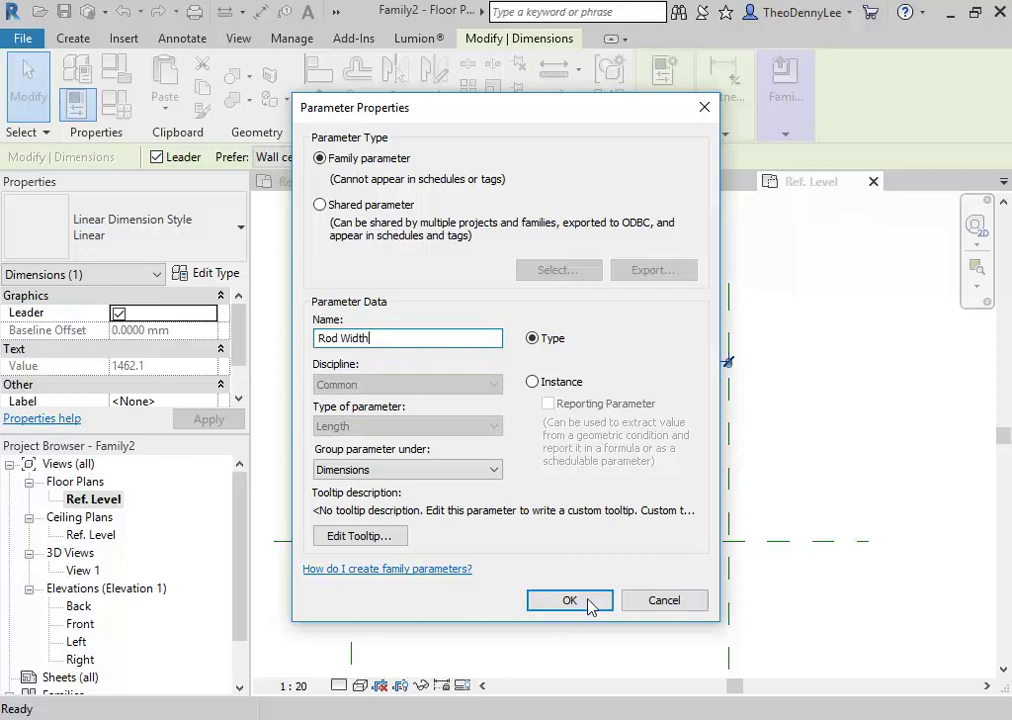
{"action": "left_click", "coordinate": [590, 603]}
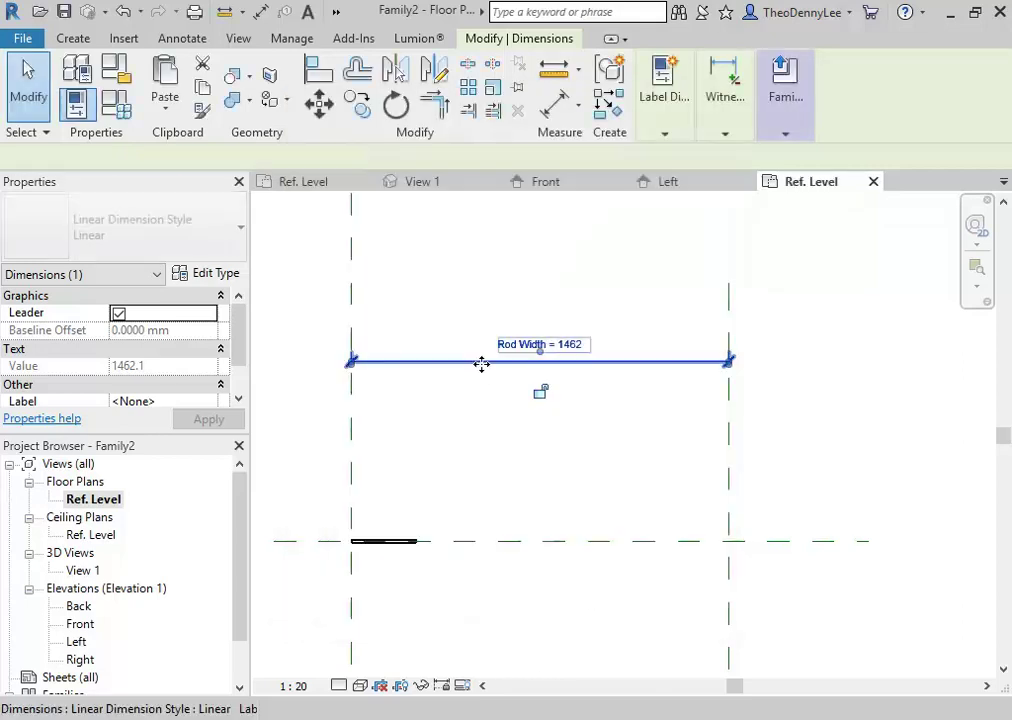
{"action": "left_click", "coordinate": [507, 467]}
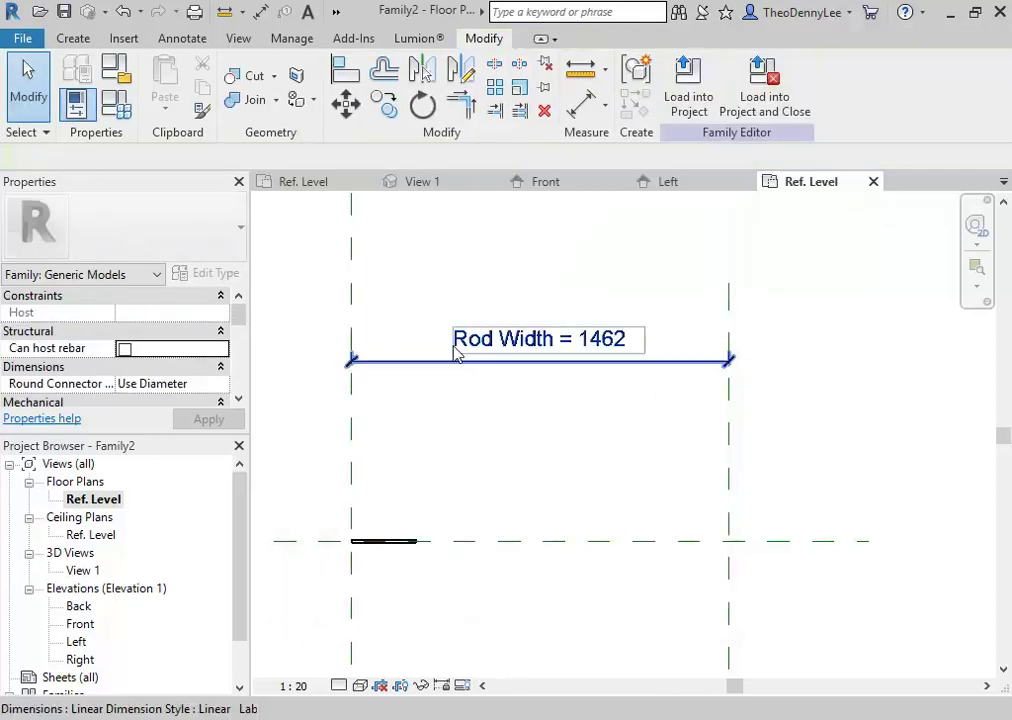
Step: Set the Rod Width dimension to 1500 mm
{"action": "left_click", "coordinate": [506, 358]}
{"action": "left_click", "coordinate": [513, 348]}
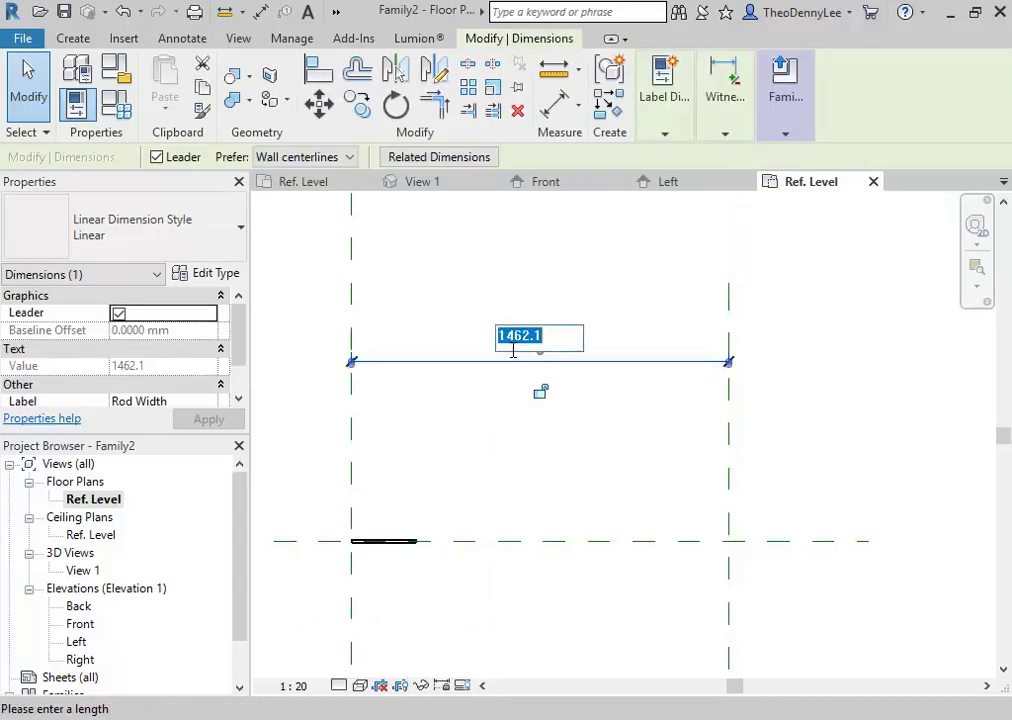
{"action": "type", "text": "1500"}
{"action": "key", "text": "Return"}
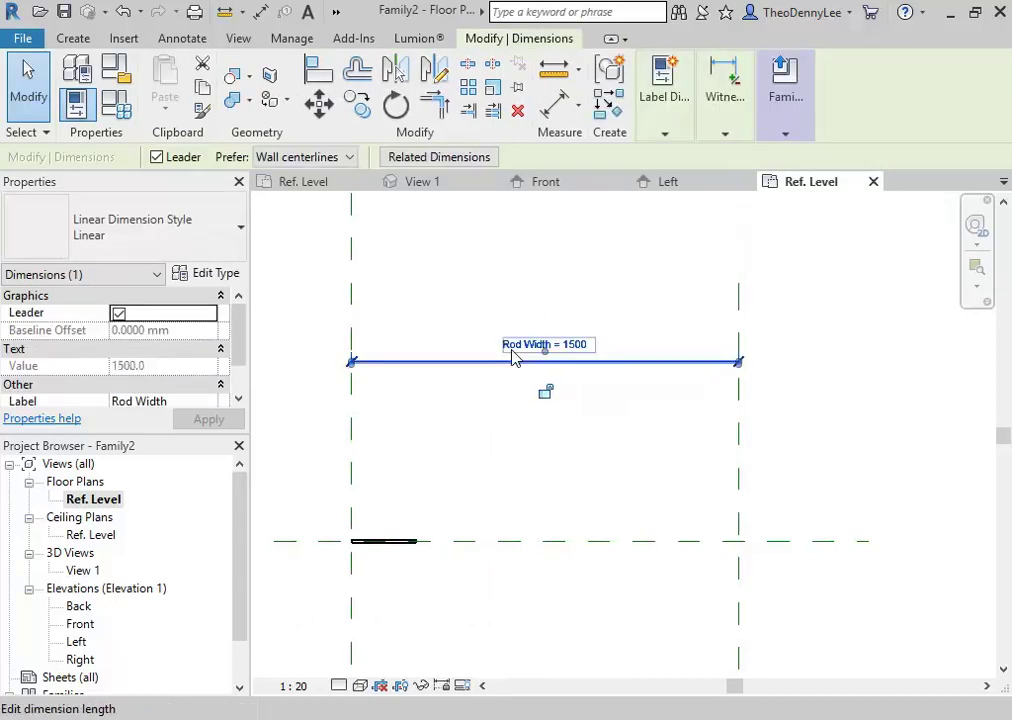
{"action": "left_click", "coordinate": [459, 488]}
Step: Stretch the rod extrusion to the new vertical reference plane and lock both of its ends to the two vertical reference planes
{"action": "left_click", "coordinate": [420, 545]}
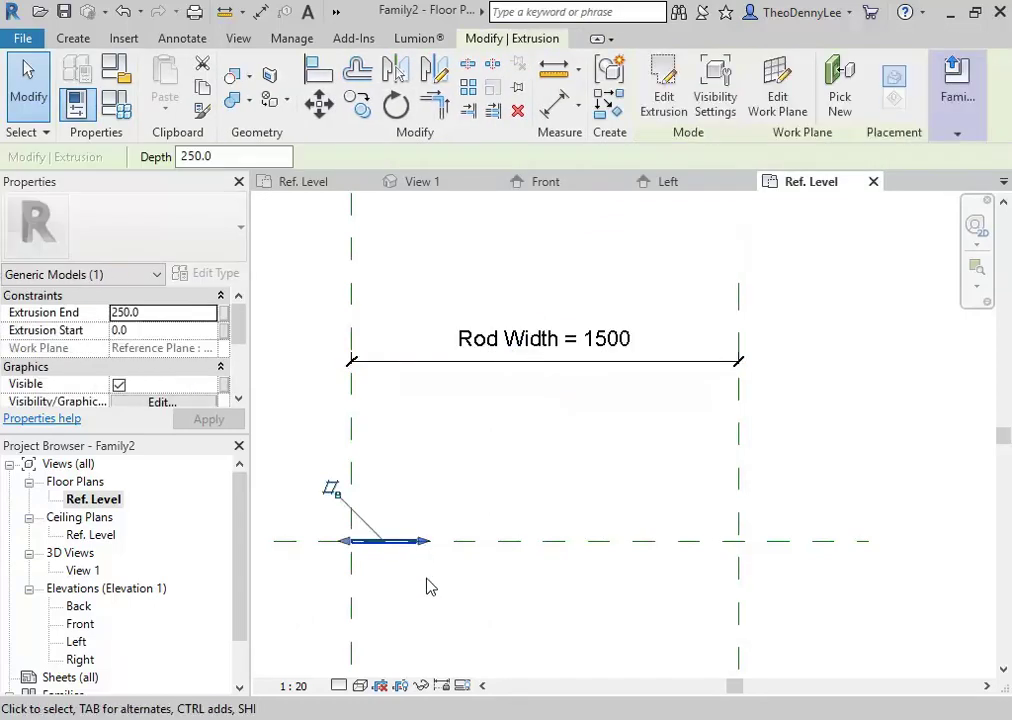
{"action": "left_click_drag", "start_coordinate": [432, 546], "coordinate": [739, 560]}
{"action": "left_click", "coordinate": [773, 516]}
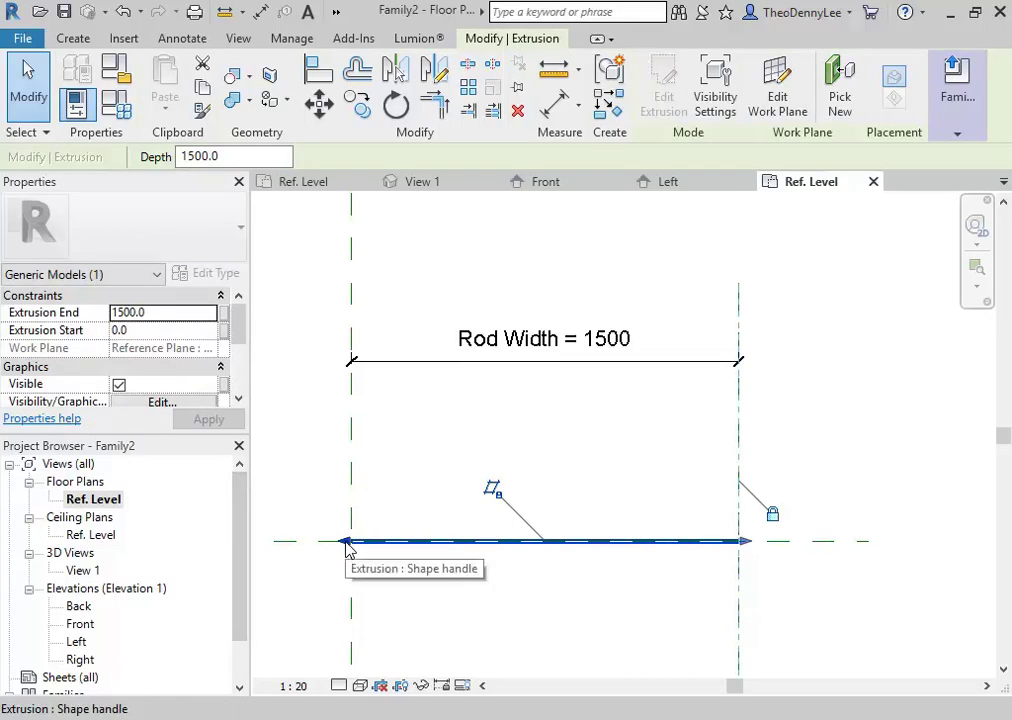
{"action": "mouse_move", "coordinate": [345, 543]}
{"action": "left_mouse_down"}
{"action": "mouse_move", "coordinate": [413, 546]}
{"action": "mouse_move", "coordinate": [353, 549]}
{"action": "mouse_move", "coordinate": [352, 530]}
{"action": "mouse_move", "coordinate": [356, 548]}
{"action": "left_mouse_up"}
{"action": "left_click", "coordinate": [317, 401]}
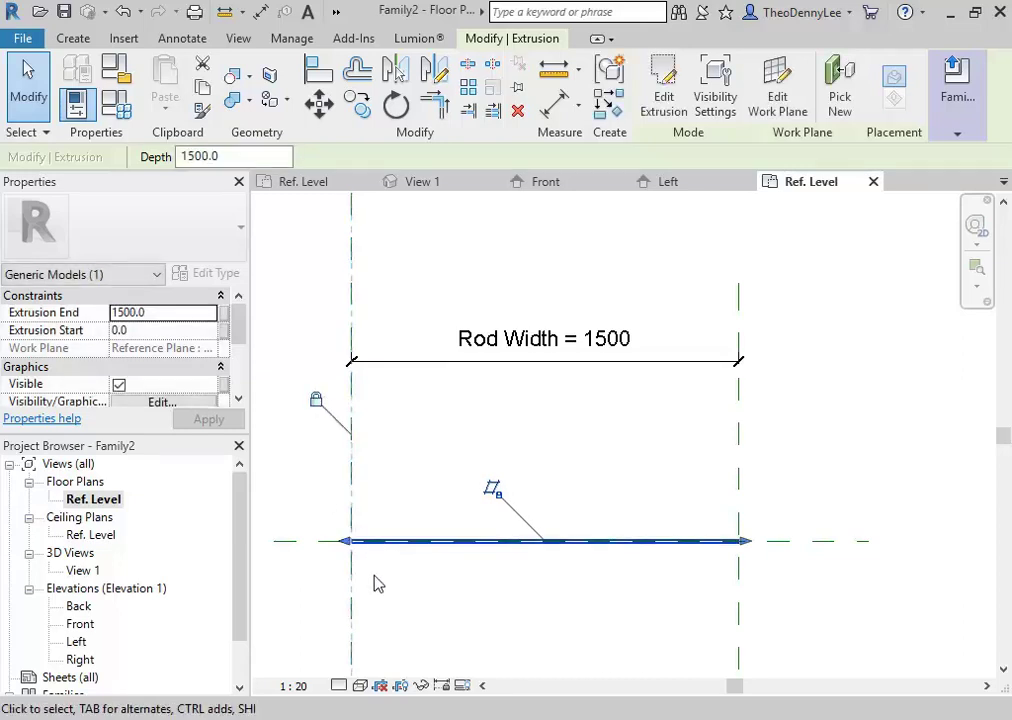
{"action": "left_click", "coordinate": [343, 326]}
Step: Select the rod extrusion and browse the project materials available for it, without assigning one
{"action": "scroll", "coordinate": [343, 326], "scroll_direction": "down", "scroll_amount": 2}
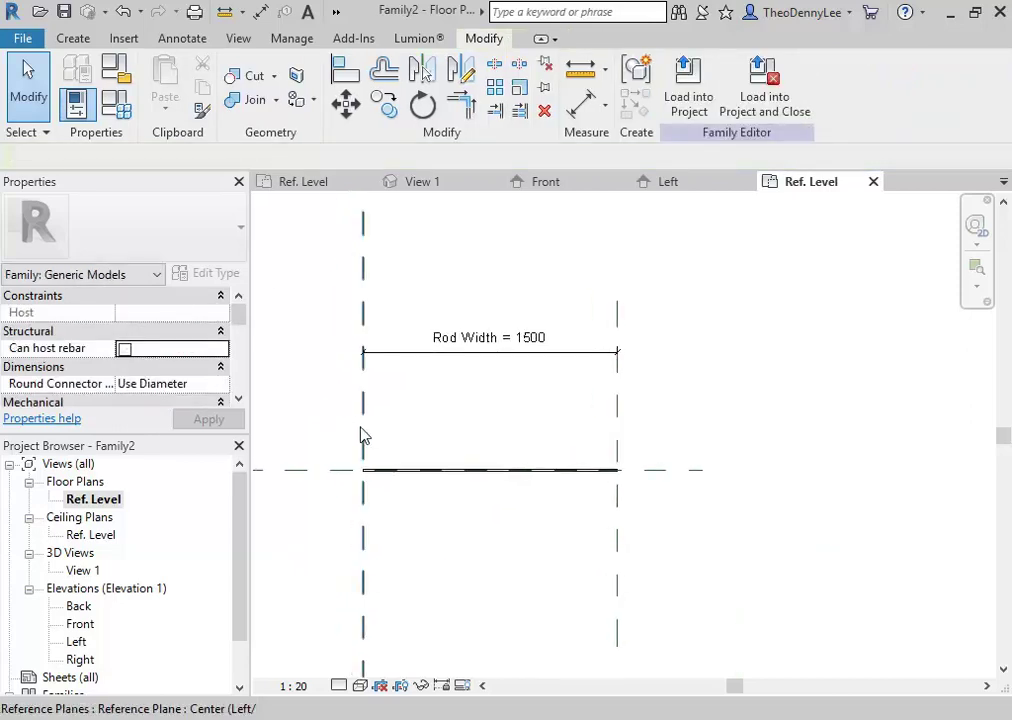
{"action": "left_click", "coordinate": [416, 470]}
{"action": "left_click_drag", "start_coordinate": [235, 330], "coordinate": [240, 365]}
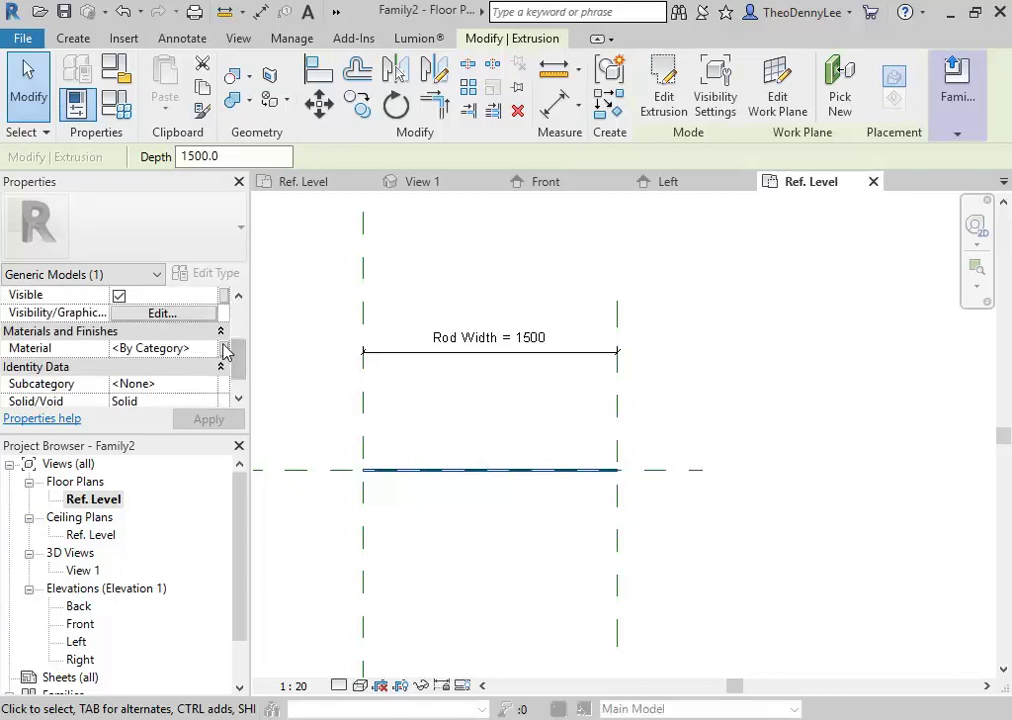
{"action": "left_click", "coordinate": [200, 348]}
{"action": "left_click", "coordinate": [215, 350]}
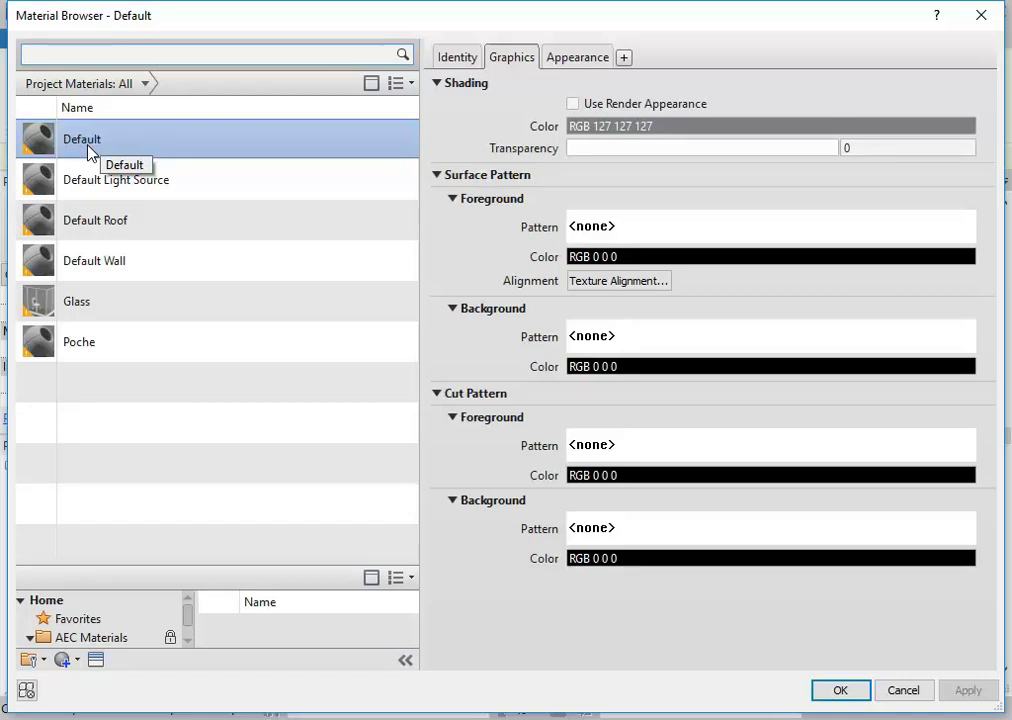
{"action": "left_click", "coordinate": [912, 693]}
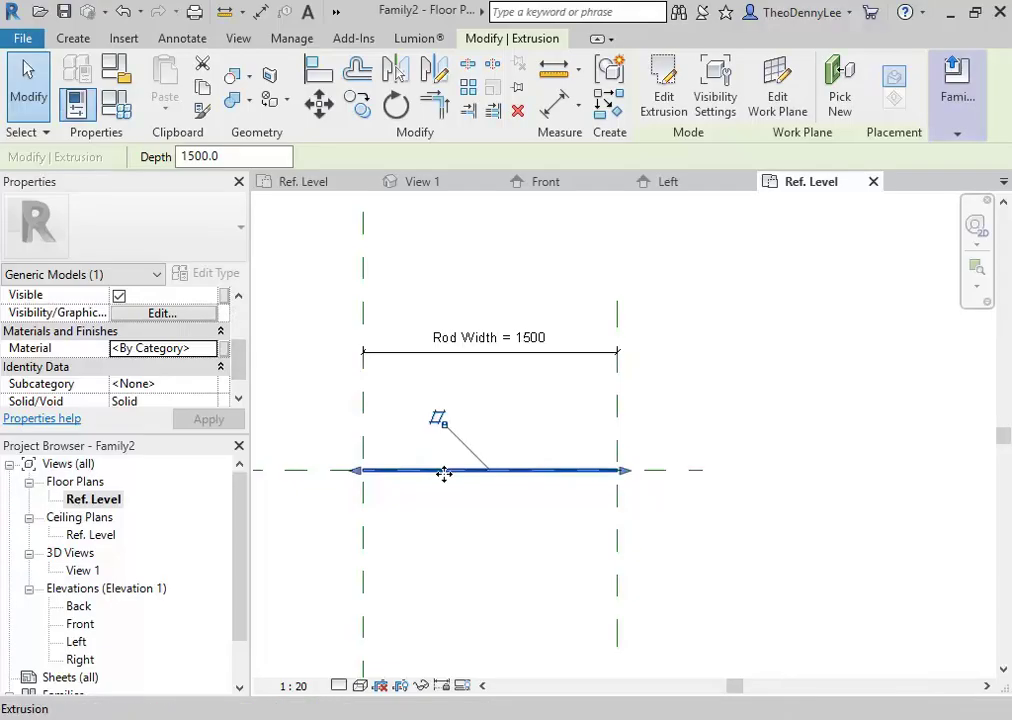
Step: Associate the rod extrusion's material with a new type-based family parameter named Rod Material
{"action": "left_click", "coordinate": [224, 357]}
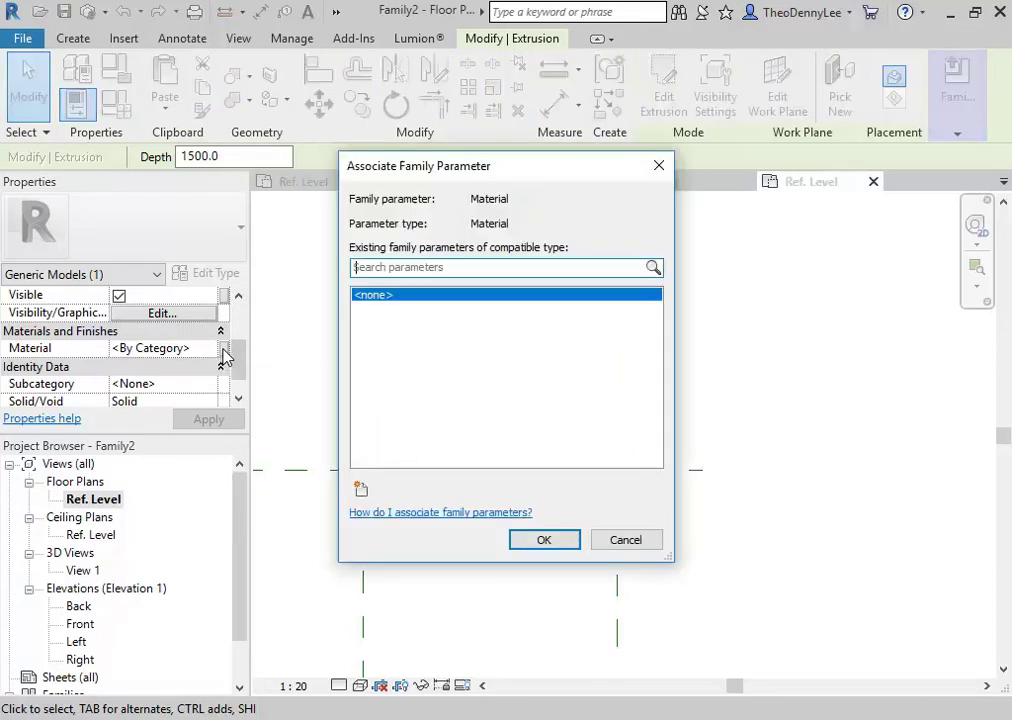
{"action": "left_click", "coordinate": [360, 488]}
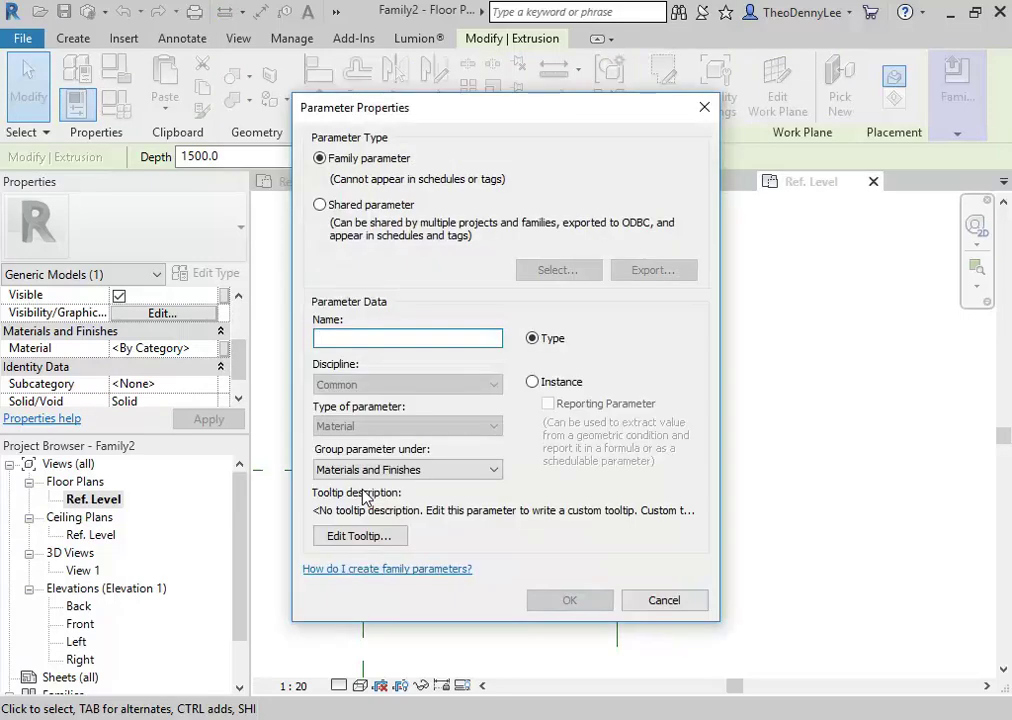
{"action": "type", "text": "Rod Material"}
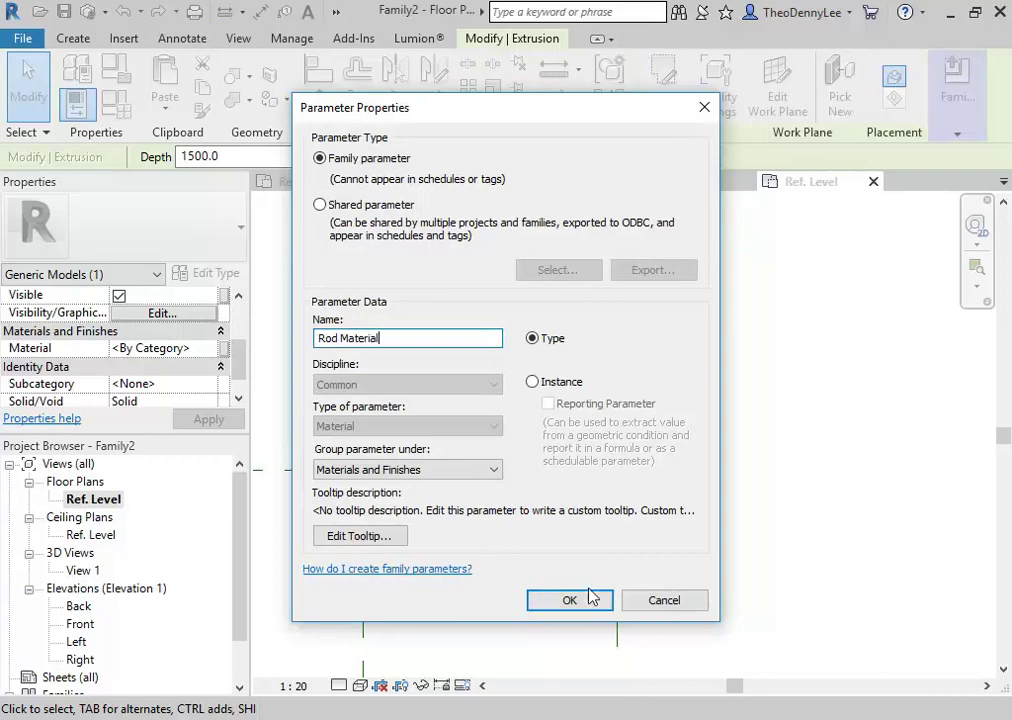
{"action": "left_click", "coordinate": [588, 603]}
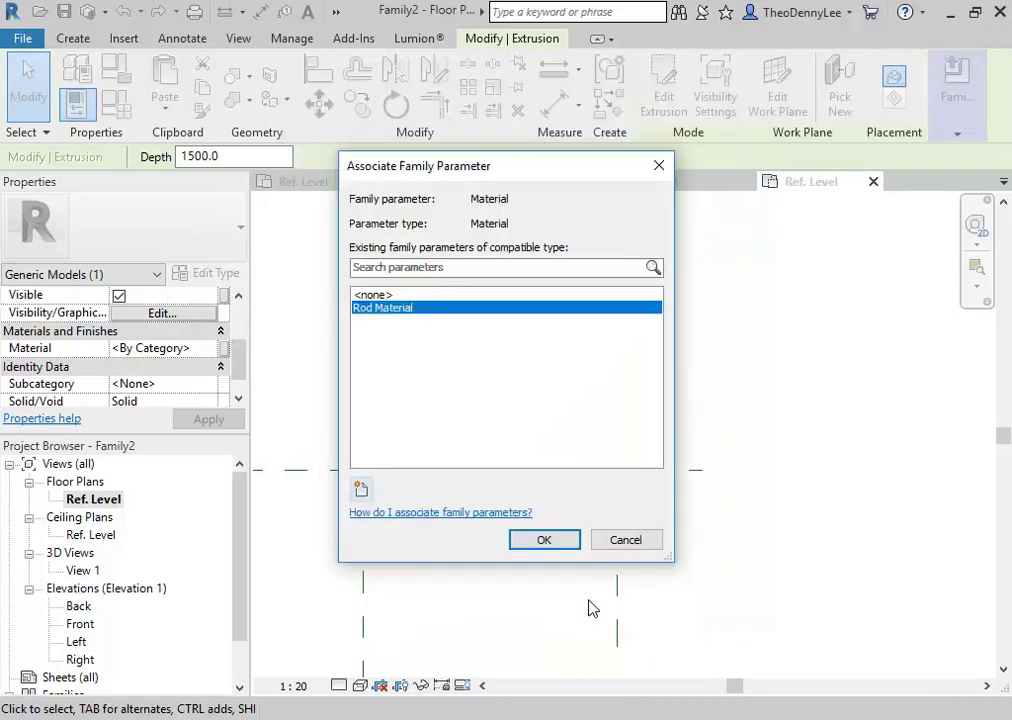
{"action": "left_click", "coordinate": [544, 538]}
{"action": "key", "text": "Escape"}
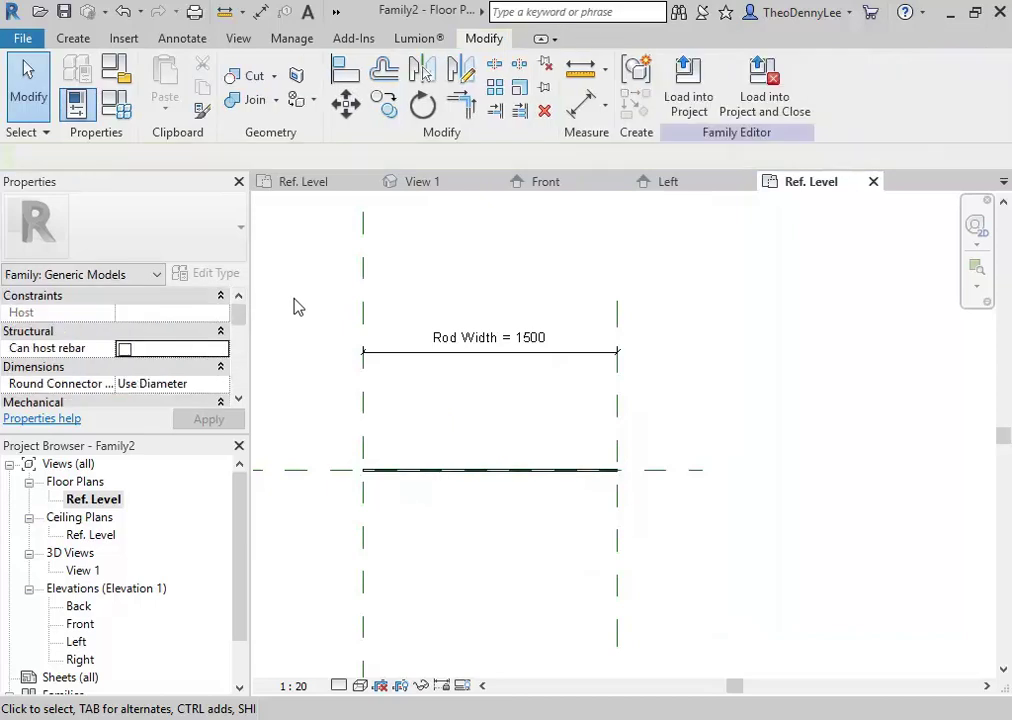
Step: Save the family as Metal Rod Horizontal.rfa in the Mesh Screen folder
{"action": "left_click", "coordinate": [22, 38]}
{"action": "mouse_move", "coordinate": [117, 280]}
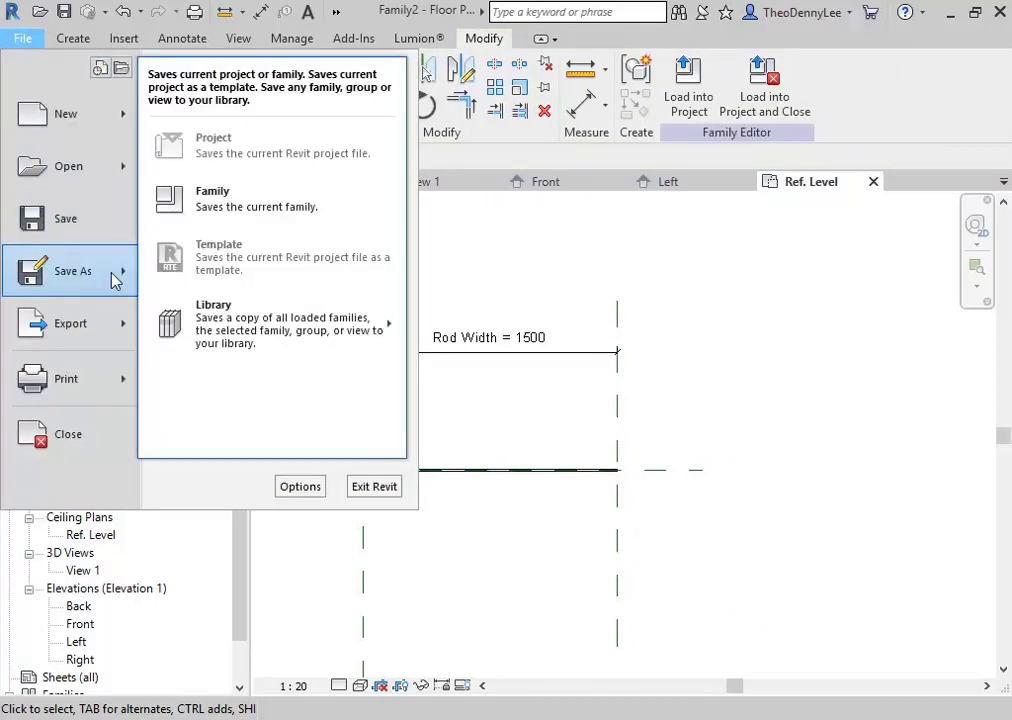
{"action": "left_click", "coordinate": [230, 215]}
{"action": "left_click", "coordinate": [187, 100]}
{"action": "double_click", "coordinate": [283, 635]}
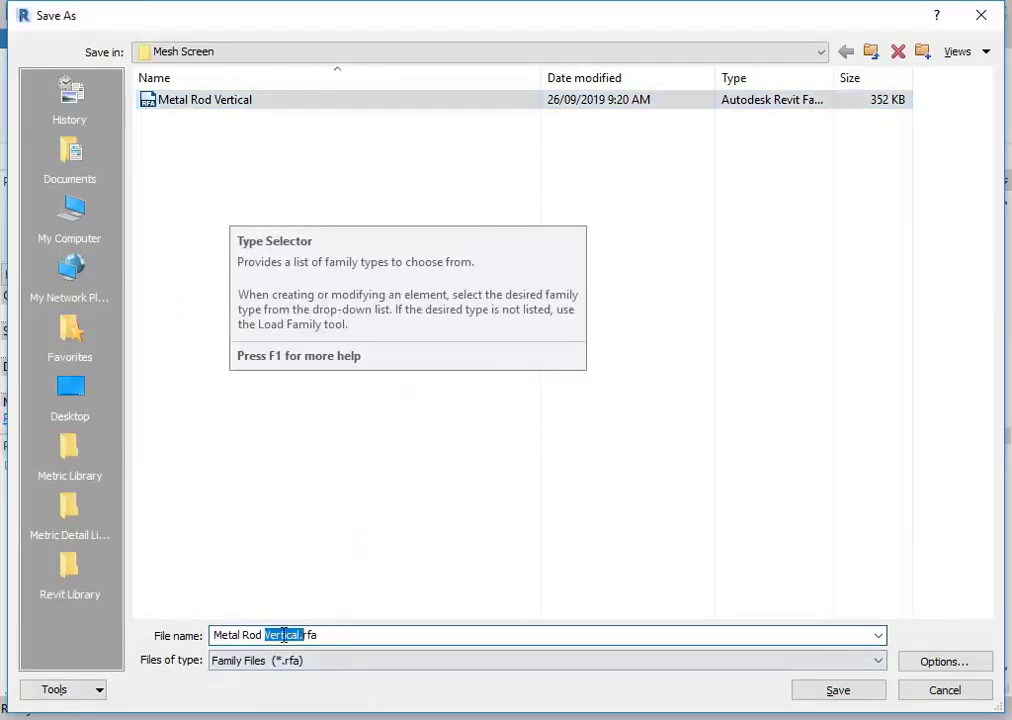
{"action": "type", "text": "Horizon"}
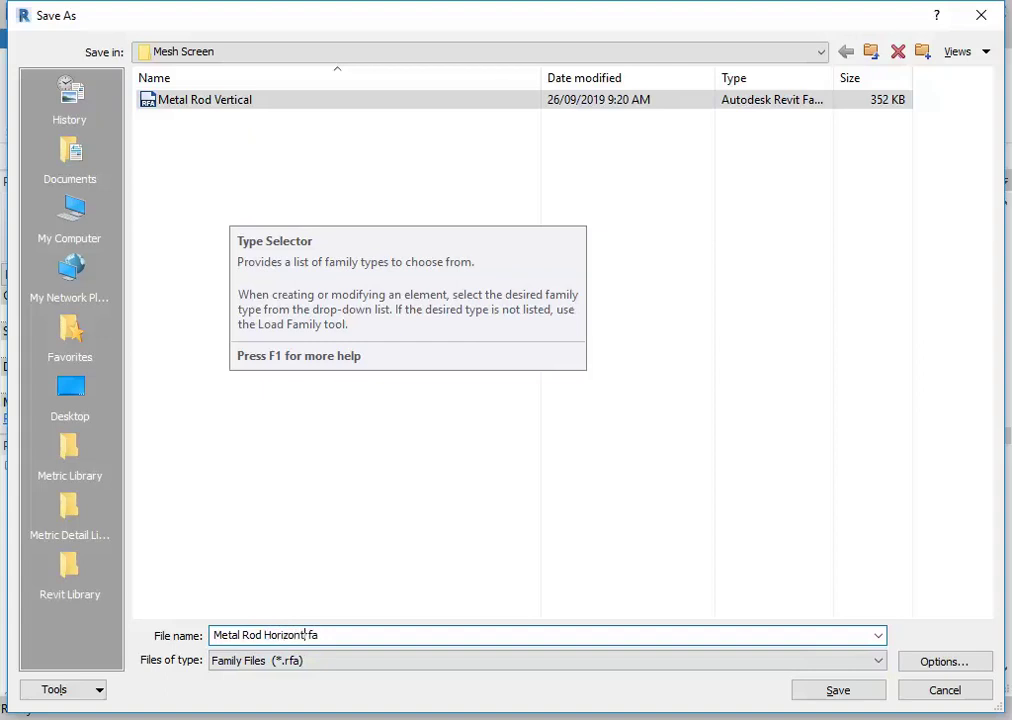
{"action": "type", "text": "tal."}
{"action": "left_click", "coordinate": [842, 690]}
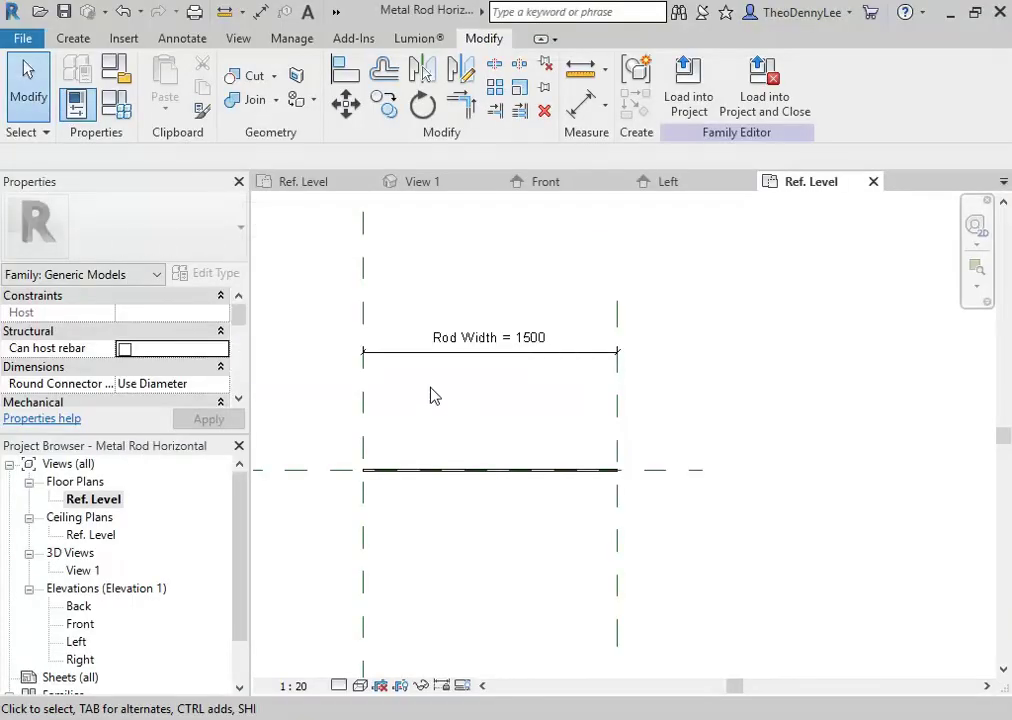
Step: Start a new family from the metric generic model template
{"action": "left_click", "coordinate": [22, 38]}
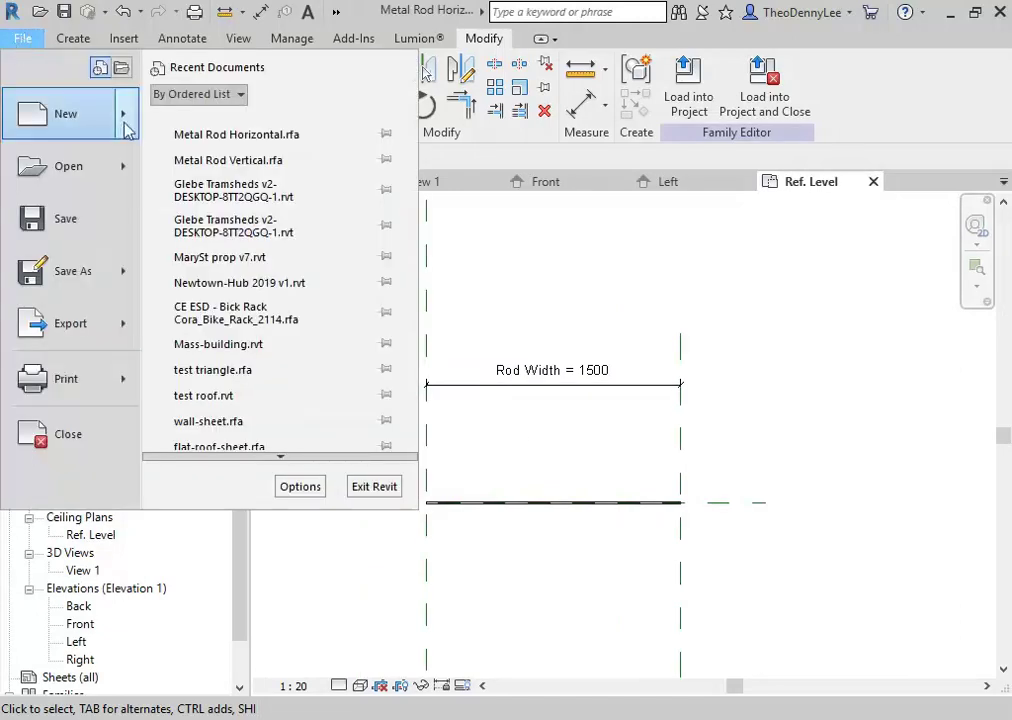
{"action": "mouse_move", "coordinate": [131, 127]}
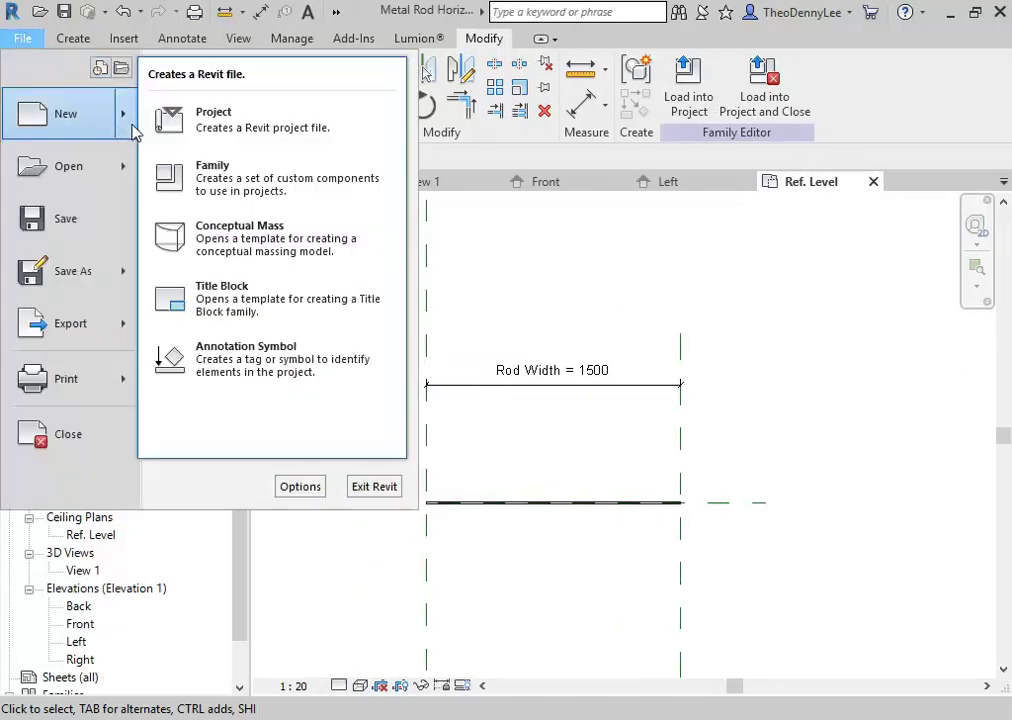
{"action": "left_click", "coordinate": [229, 187]}
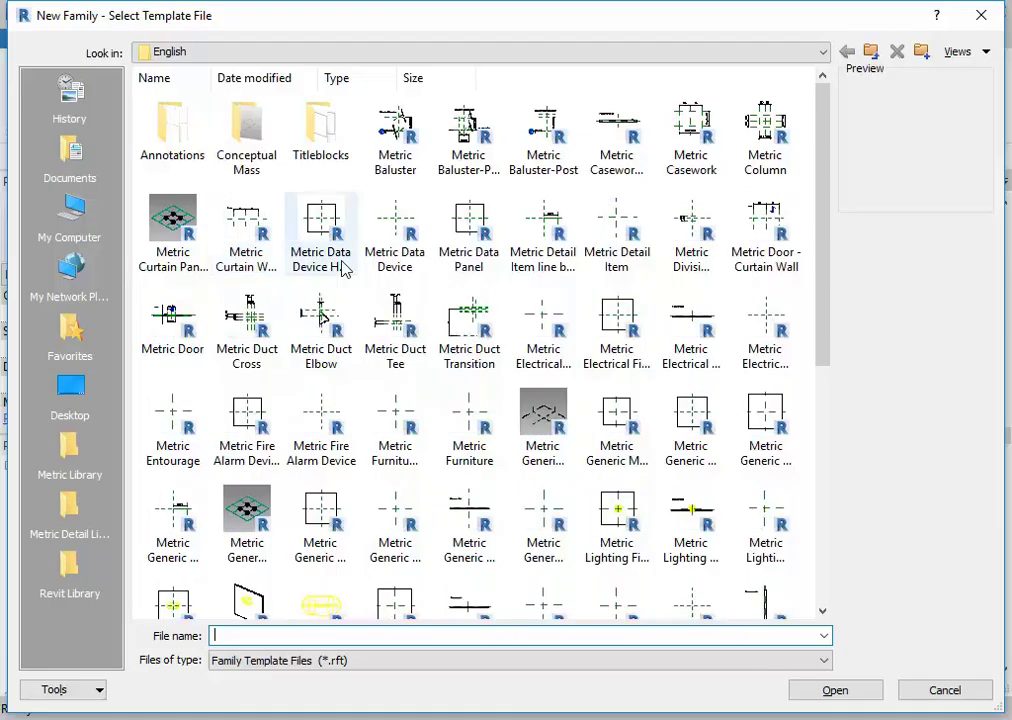
{"action": "left_click", "coordinate": [478, 418]}
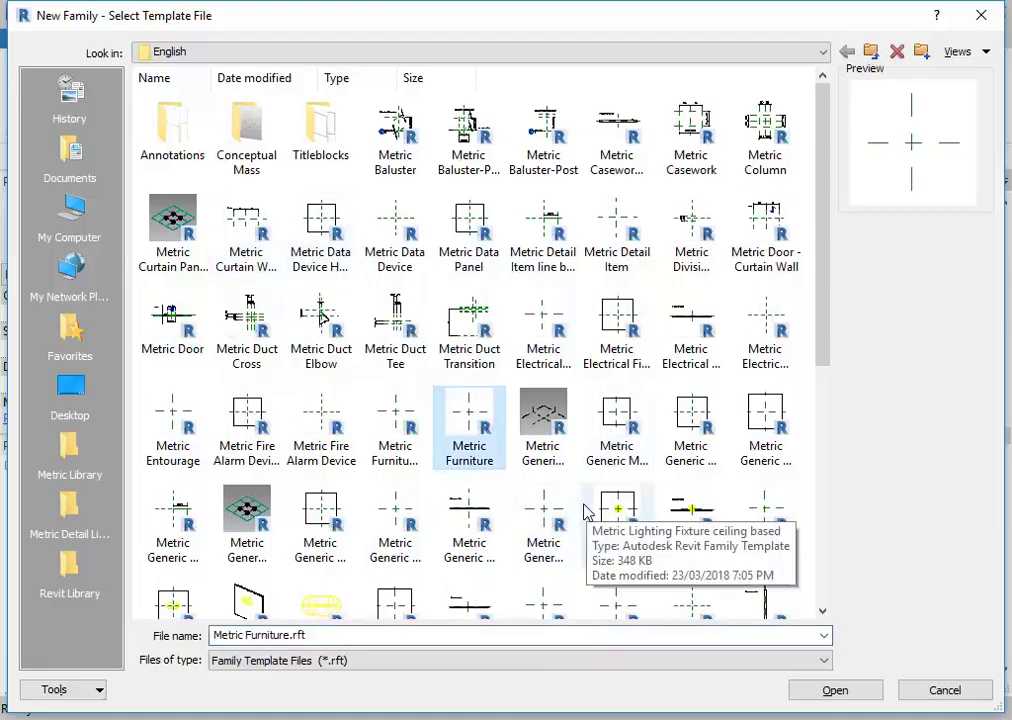
{"action": "double_click", "coordinate": [544, 518]}
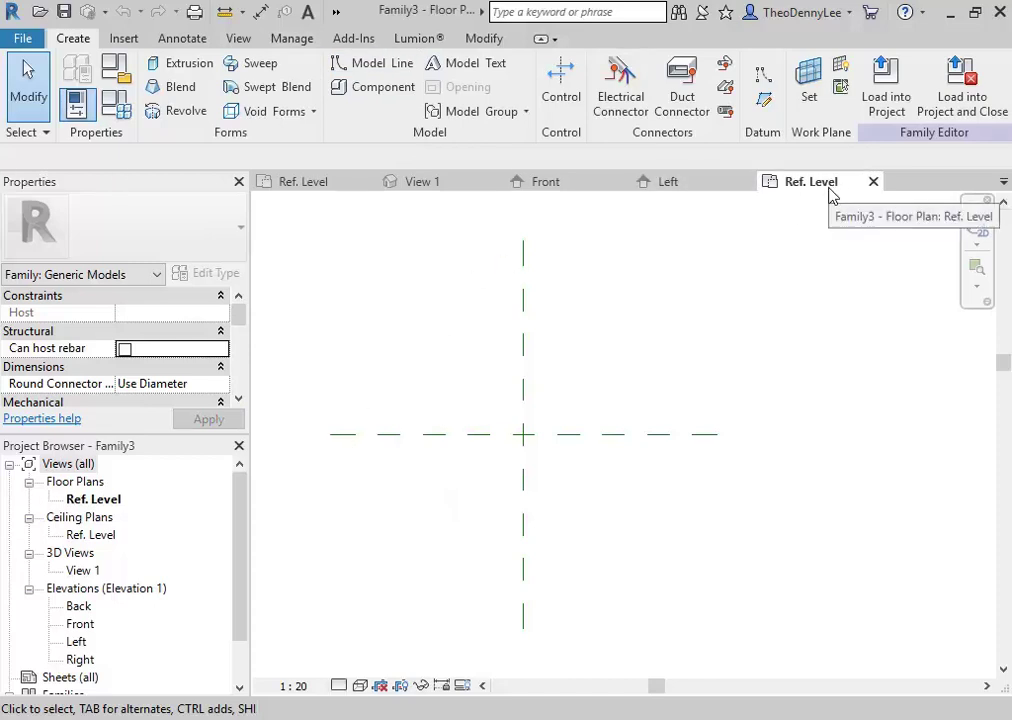
Step: Close the inactive views and check which family each remaining open view belongs to
{"action": "left_click", "coordinate": [238, 40]}
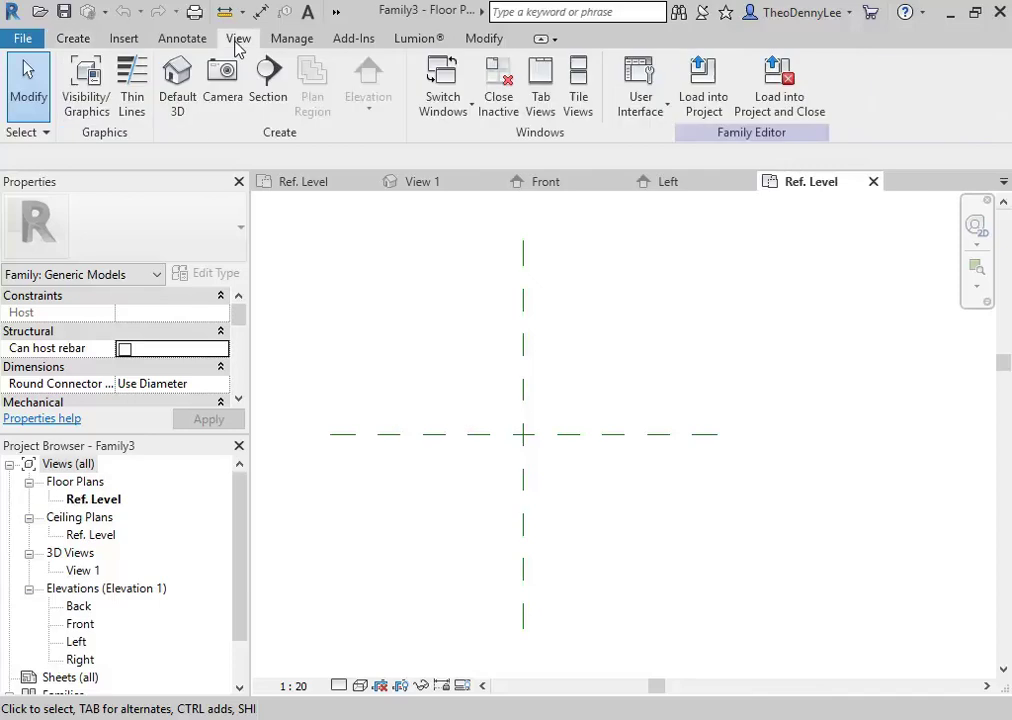
{"action": "left_click", "coordinate": [500, 92]}
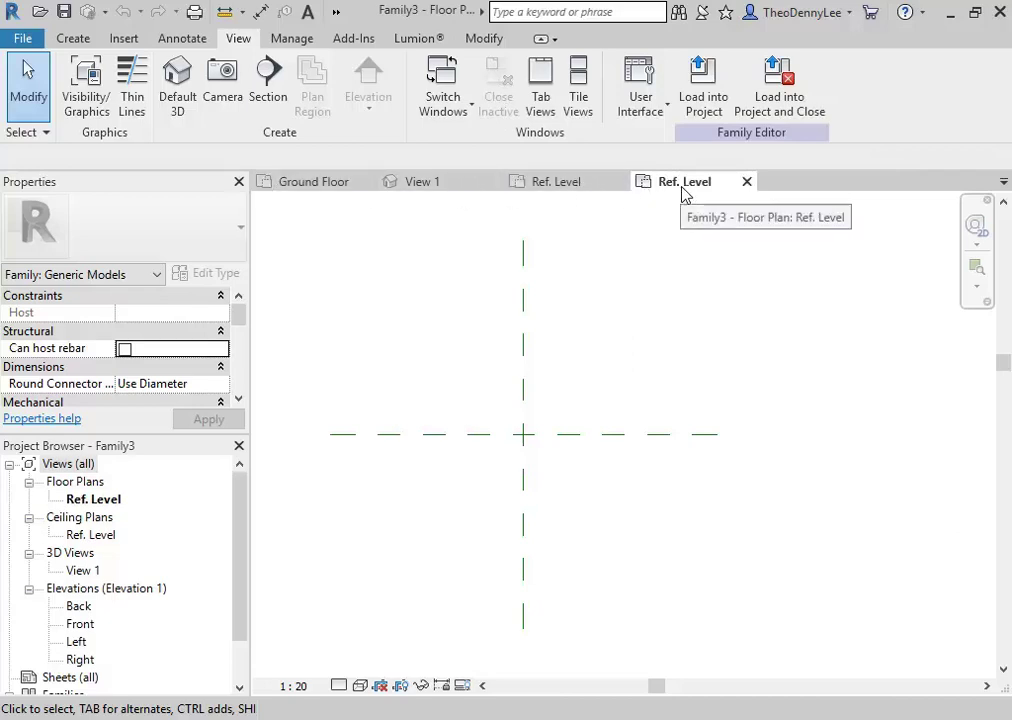
{"action": "left_click", "coordinate": [567, 185]}
{"action": "left_click", "coordinate": [428, 181]}
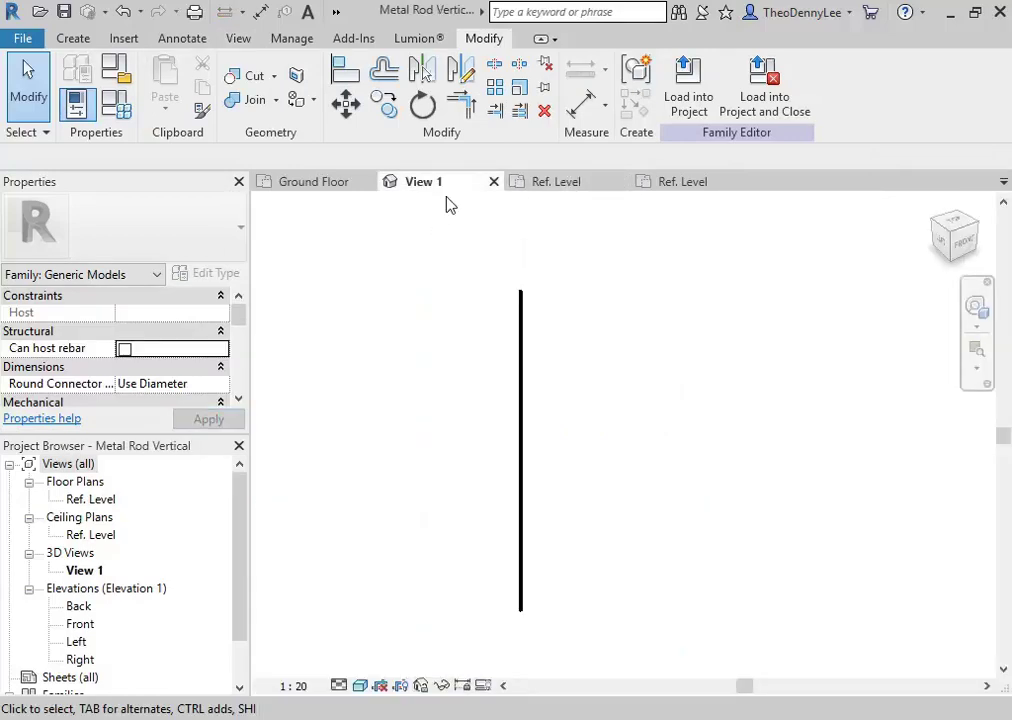
{"action": "left_click", "coordinate": [680, 181]}
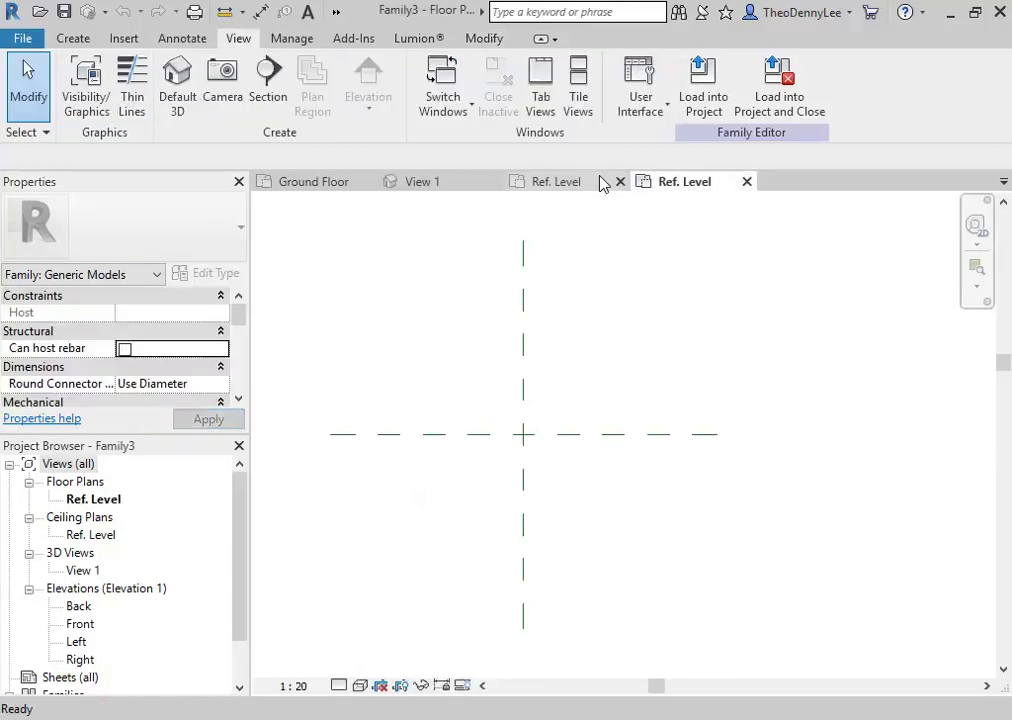
Step: Load the Metal Rod Vertical family into Family3 only
{"action": "left_click", "coordinate": [434, 182]}
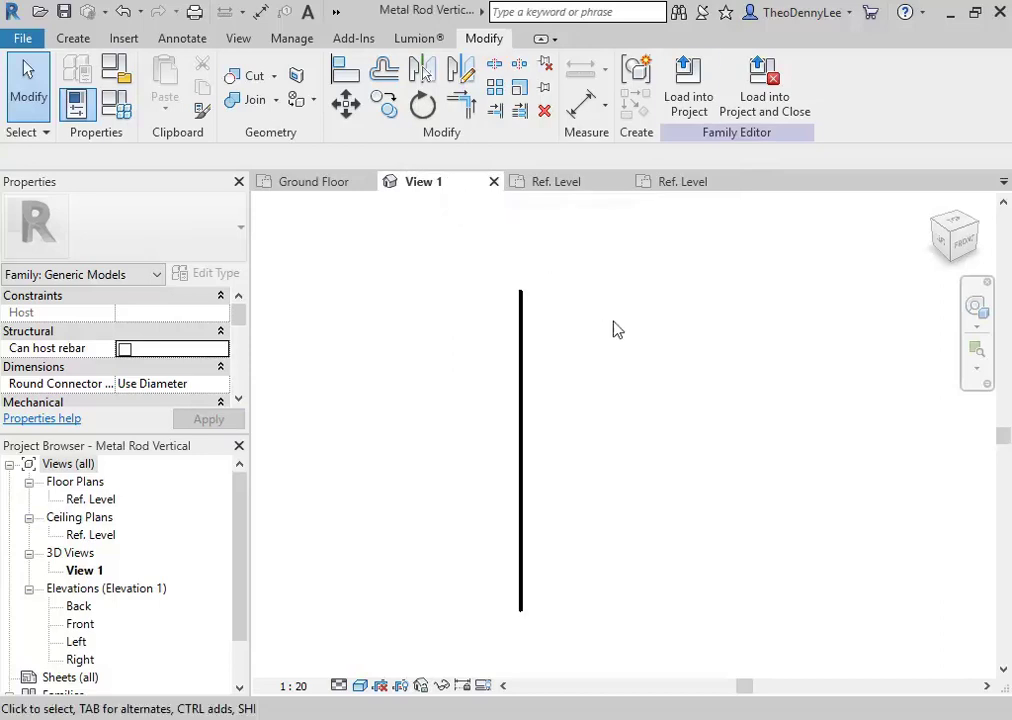
{"action": "left_click", "coordinate": [686, 100]}
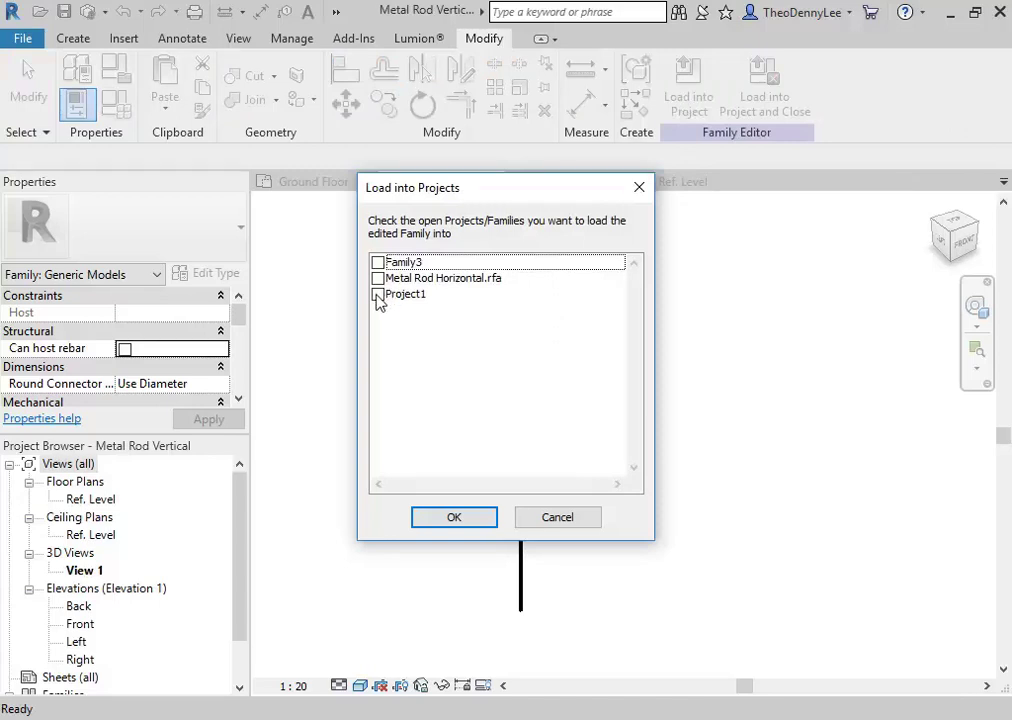
{"action": "left_click", "coordinate": [378, 263]}
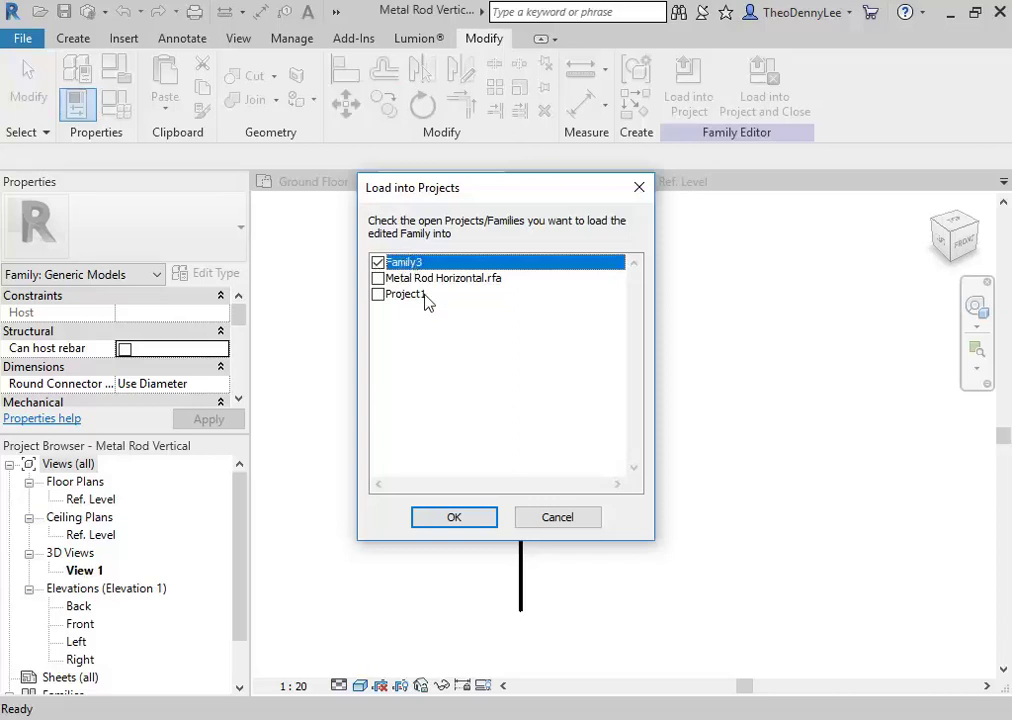
{"action": "left_click", "coordinate": [467, 522]}
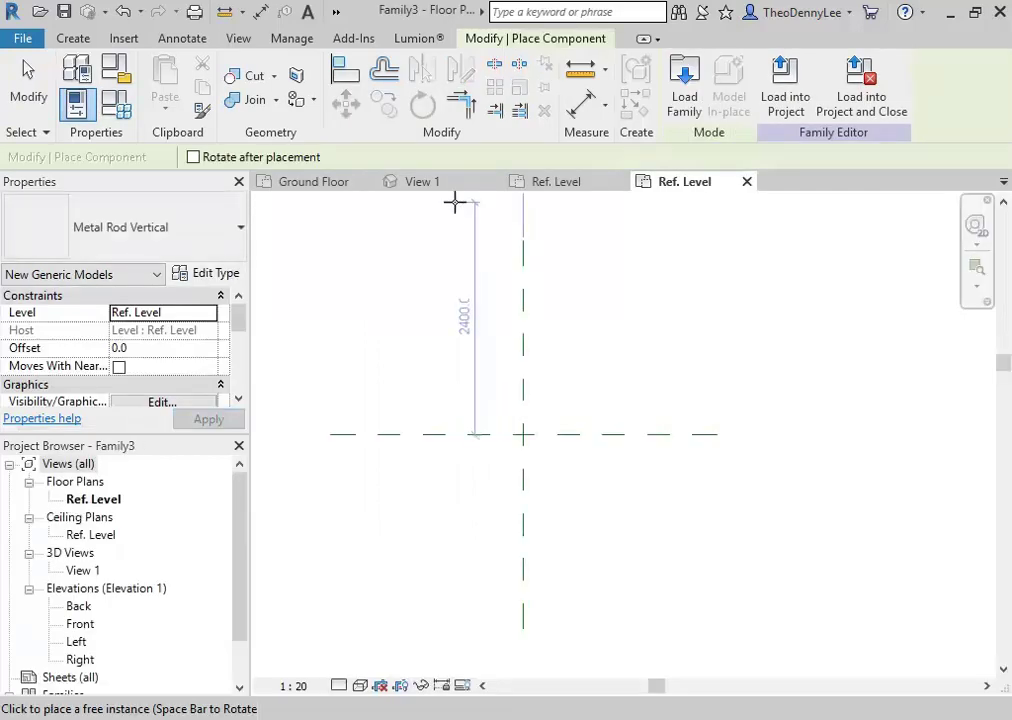
Step: Place one Metal Rod Vertical on the horizontal reference plane, about 700 mm left of the vertical reference plane, and end placement
{"action": "left_click", "coordinate": [455, 434]}
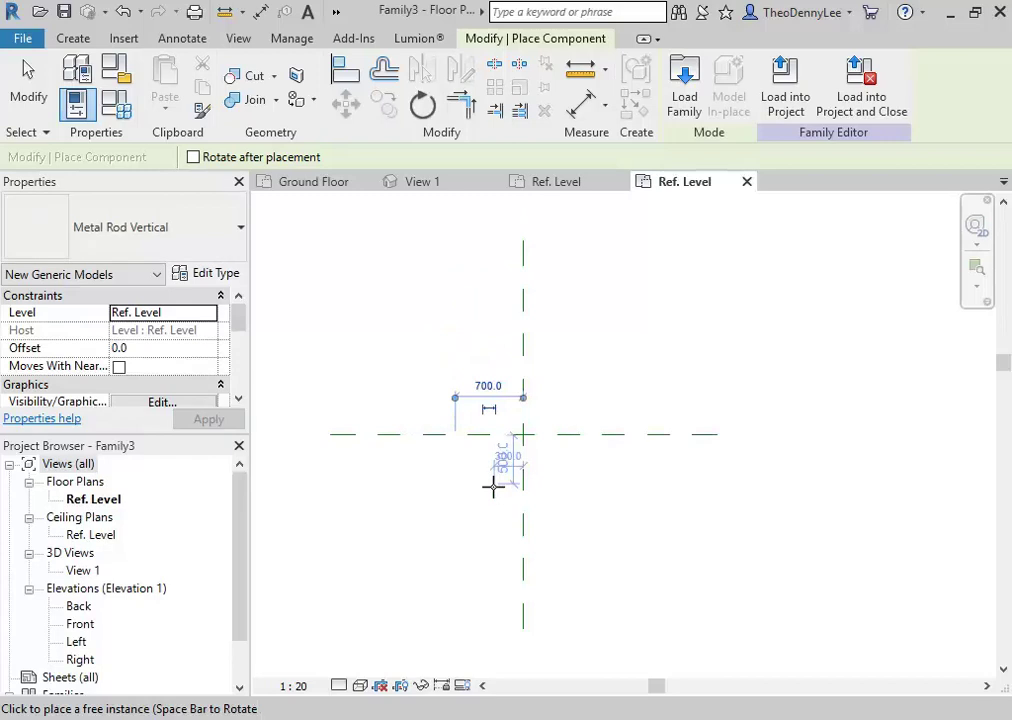
{"action": "scroll", "coordinate": [455, 450], "scroll_direction": "up", "scroll_amount": 6}
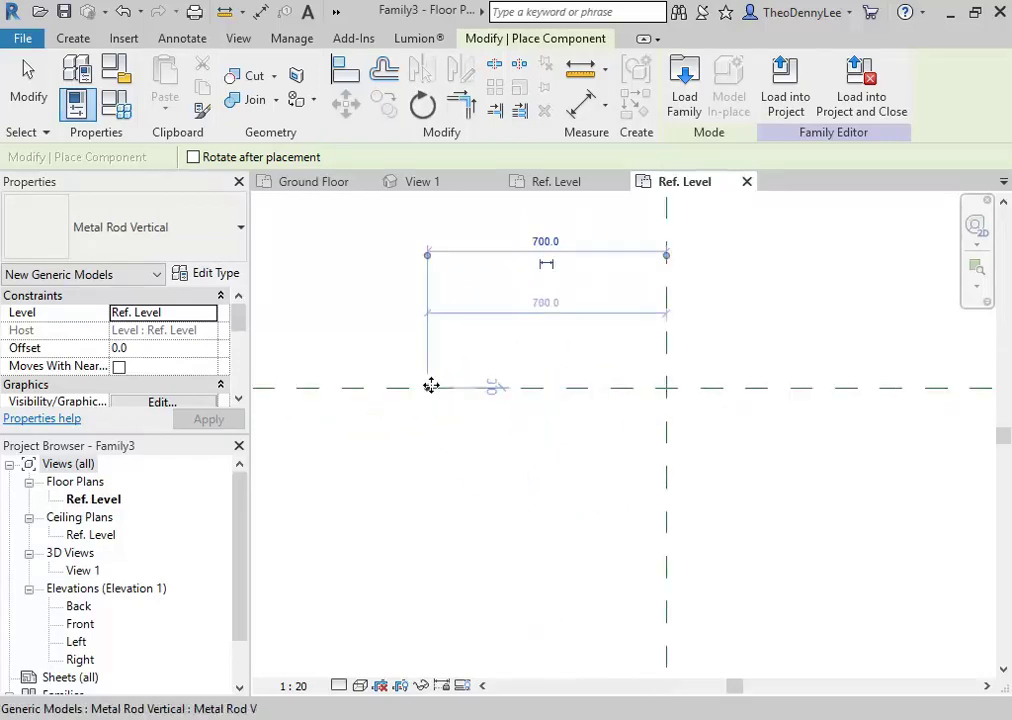
{"action": "scroll", "coordinate": [408, 362], "scroll_direction": "down", "scroll_amount": 4}
{"action": "middle_click_drag", "start_coordinate": [470, 425], "coordinate": [470, 470]}
{"action": "scroll", "coordinate": [470, 470], "scroll_direction": "up", "scroll_amount": 2}
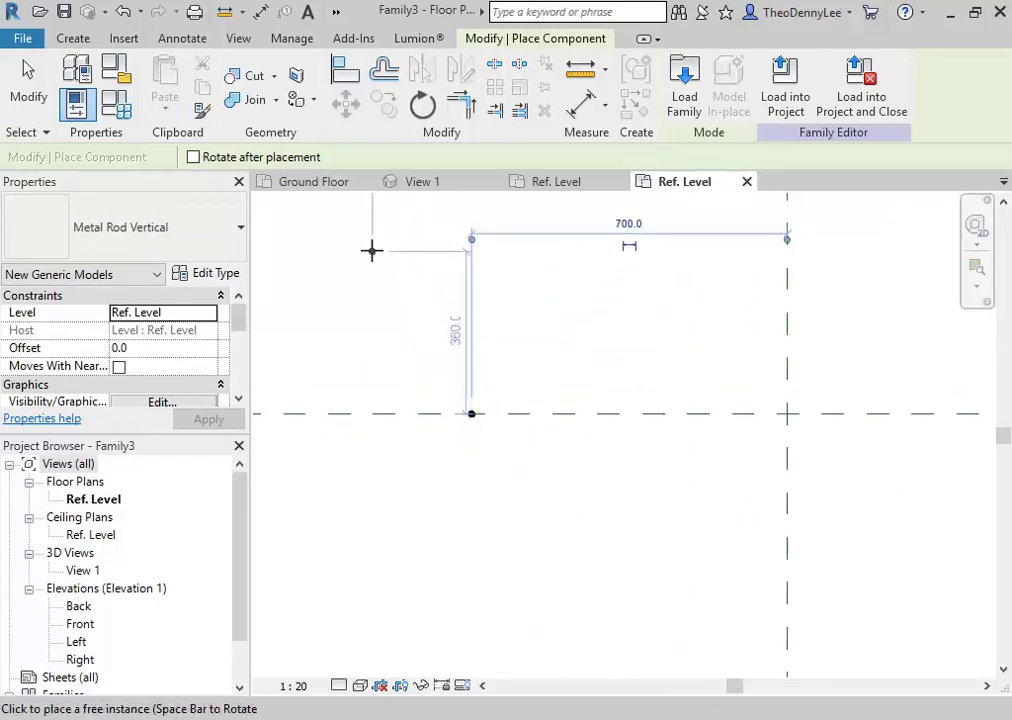
{"action": "right_click", "coordinate": [372, 252]}
{"action": "left_click", "coordinate": [404, 269]}
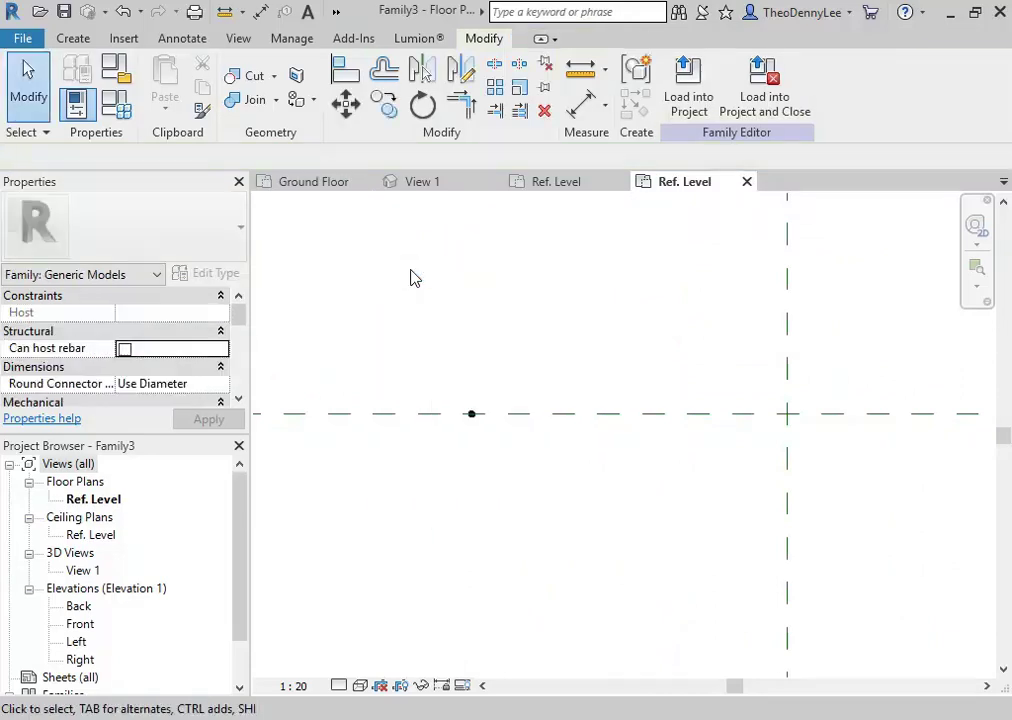
Step: Set the placed rod's distance from the vertical reference plane to 600 mm
{"action": "left_click", "coordinate": [471, 416]}
{"action": "middle_click_drag", "start_coordinate": [459, 414], "coordinate": [404, 457]}
{"action": "scroll", "coordinate": [405, 457], "scroll_direction": "up", "scroll_amount": 1}
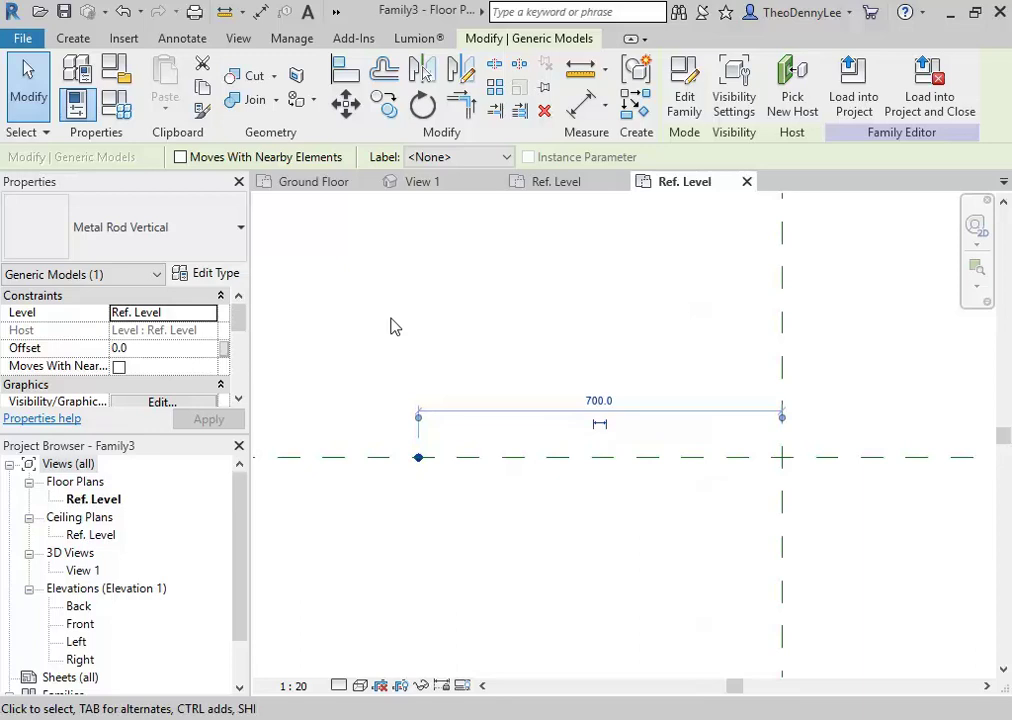
{"action": "scroll", "coordinate": [395, 327], "scroll_direction": "down", "scroll_amount": 3}
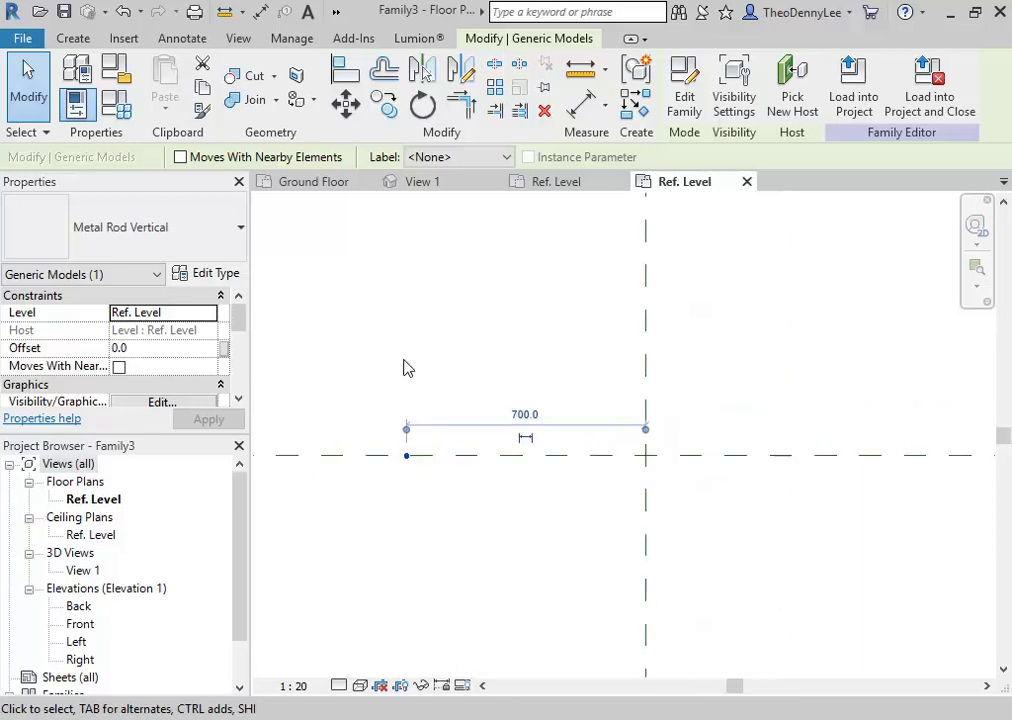
{"action": "scroll", "coordinate": [410, 360], "scroll_direction": "down", "scroll_amount": 2}
{"action": "mouse_move", "coordinate": [420, 355]}
{"action": "middle_mouse_down"}
{"action": "mouse_move", "coordinate": [459, 370]}
{"action": "mouse_move", "coordinate": [440, 357]}
{"action": "middle_mouse_up"}
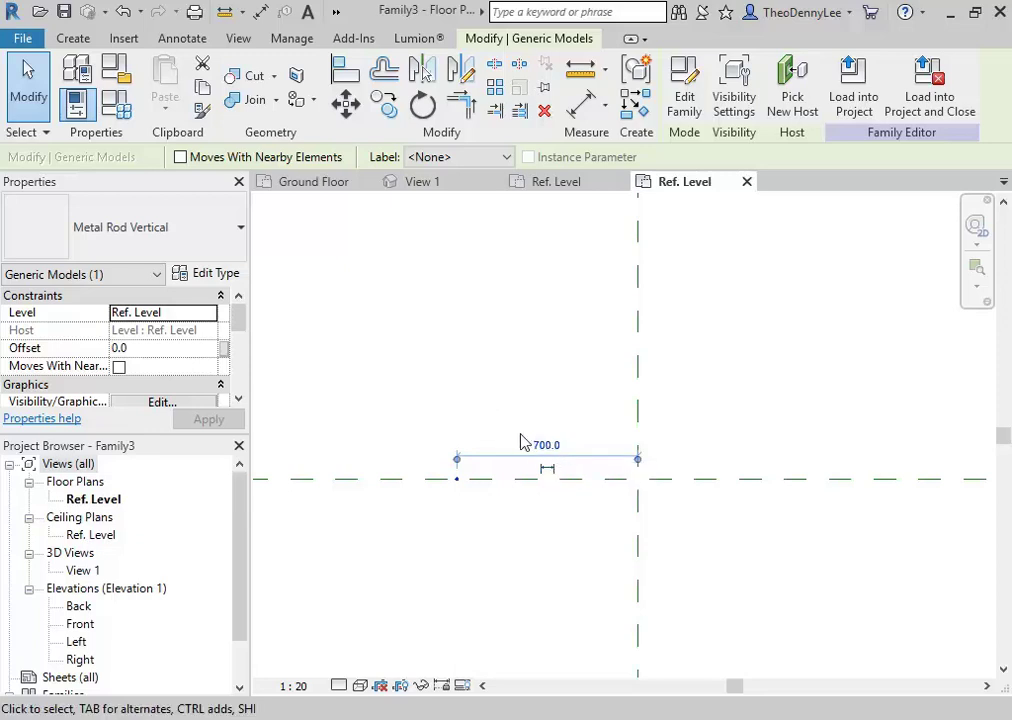
{"action": "left_click", "coordinate": [544, 446]}
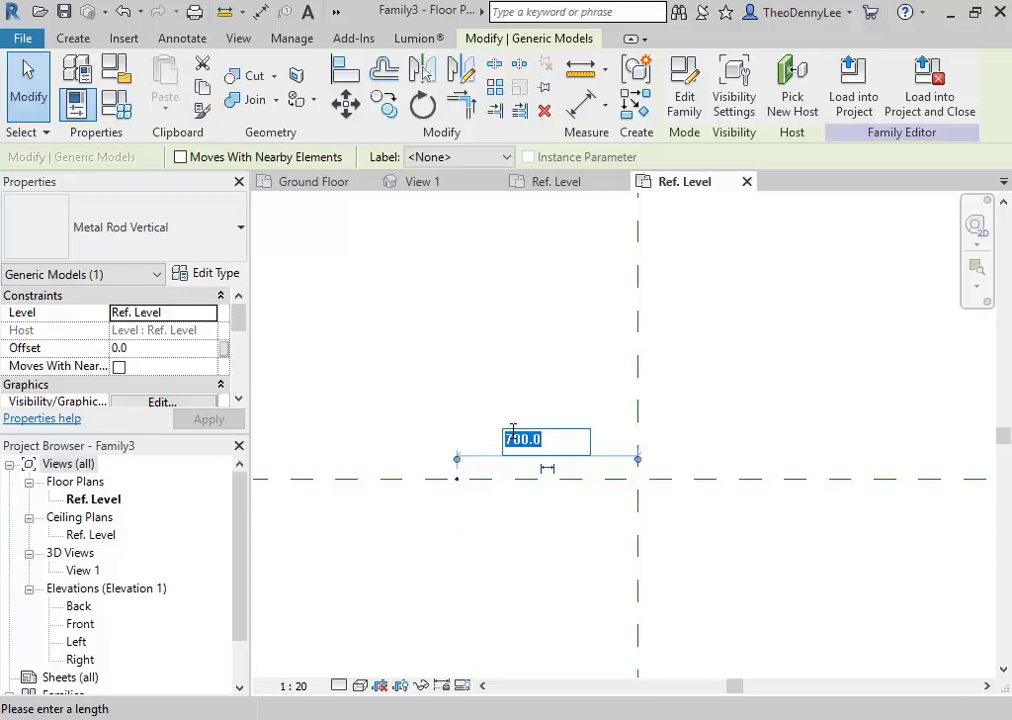
{"action": "type", "text": "600"}
{"action": "key", "text": "Return"}
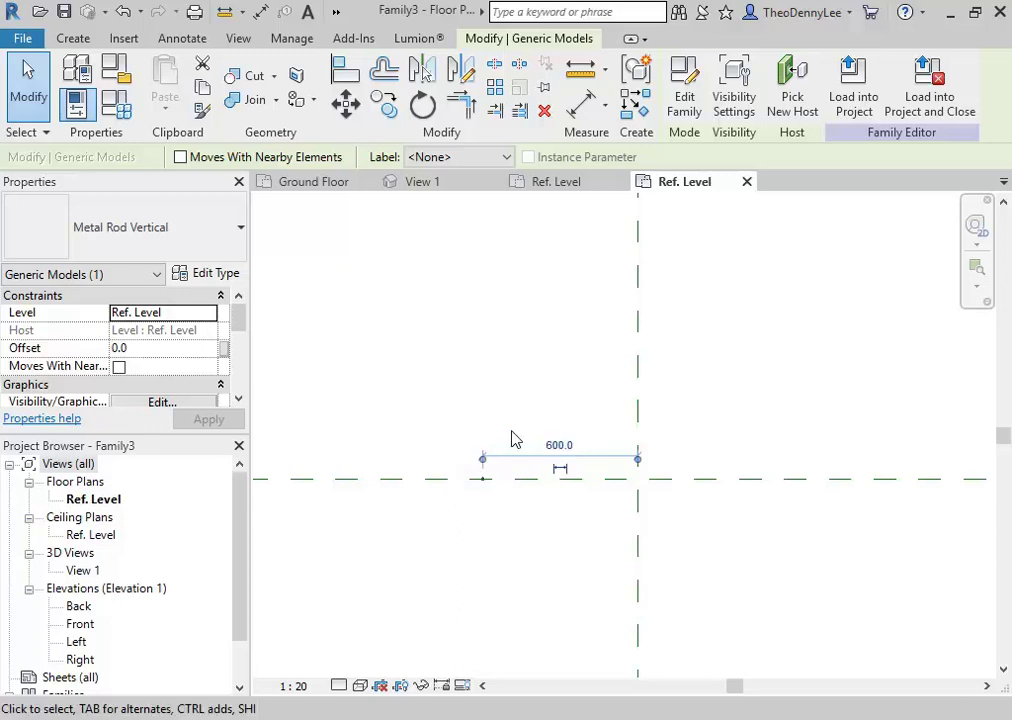
Step: Array the rod to the right along the horizontal reference plane as 10 grouped copies spaced 300 mm apart
{"action": "scroll", "coordinate": [580, 533], "scroll_direction": "up", "scroll_amount": 1}
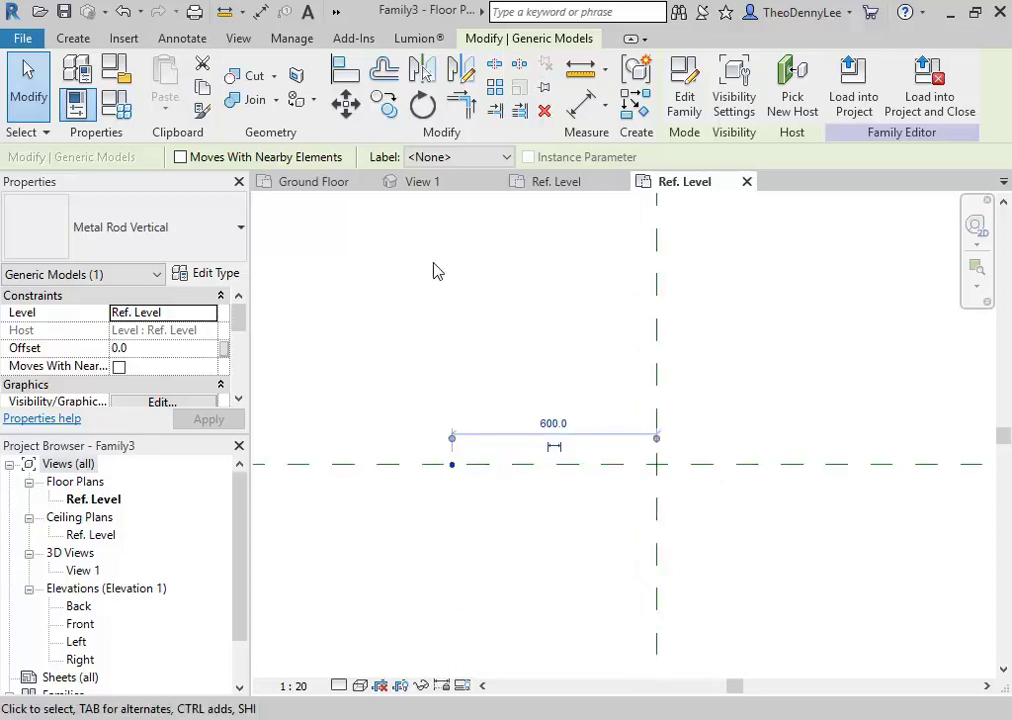
{"action": "left_click", "coordinate": [462, 105]}
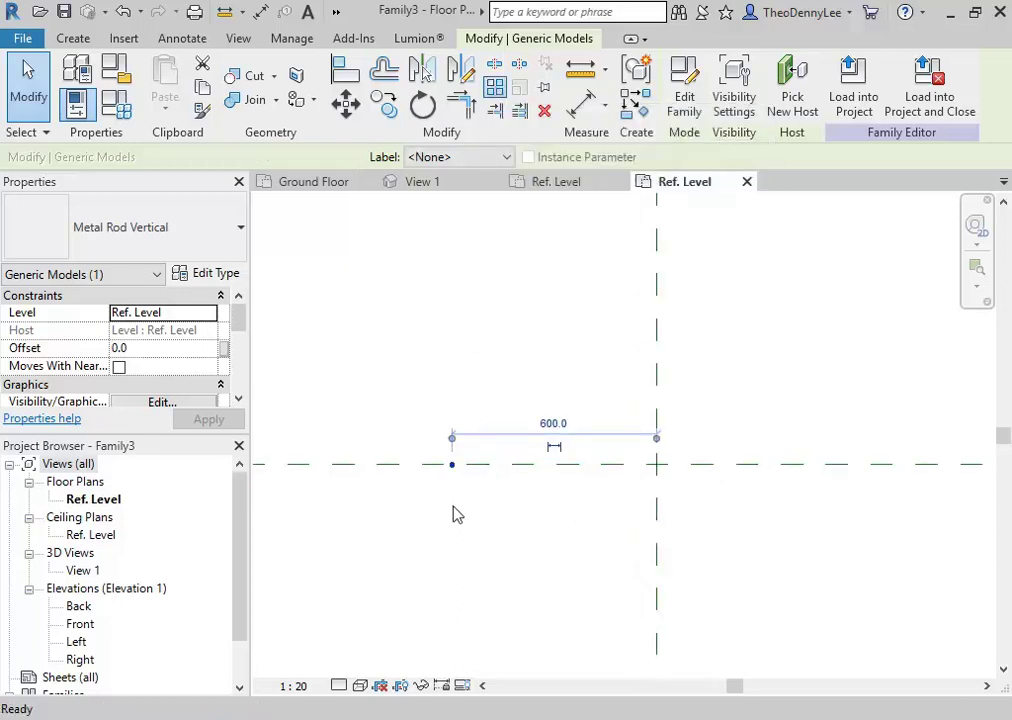
{"action": "left_click", "coordinate": [452, 466]}
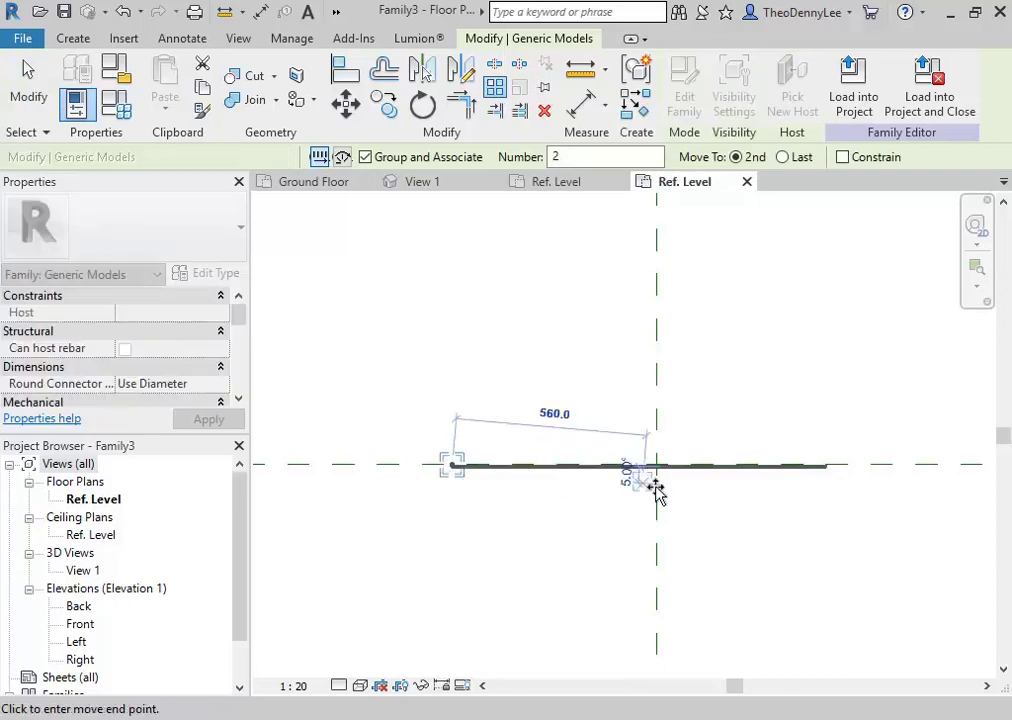
{"action": "type", "text": "300"}
{"action": "key", "text": "Return"}
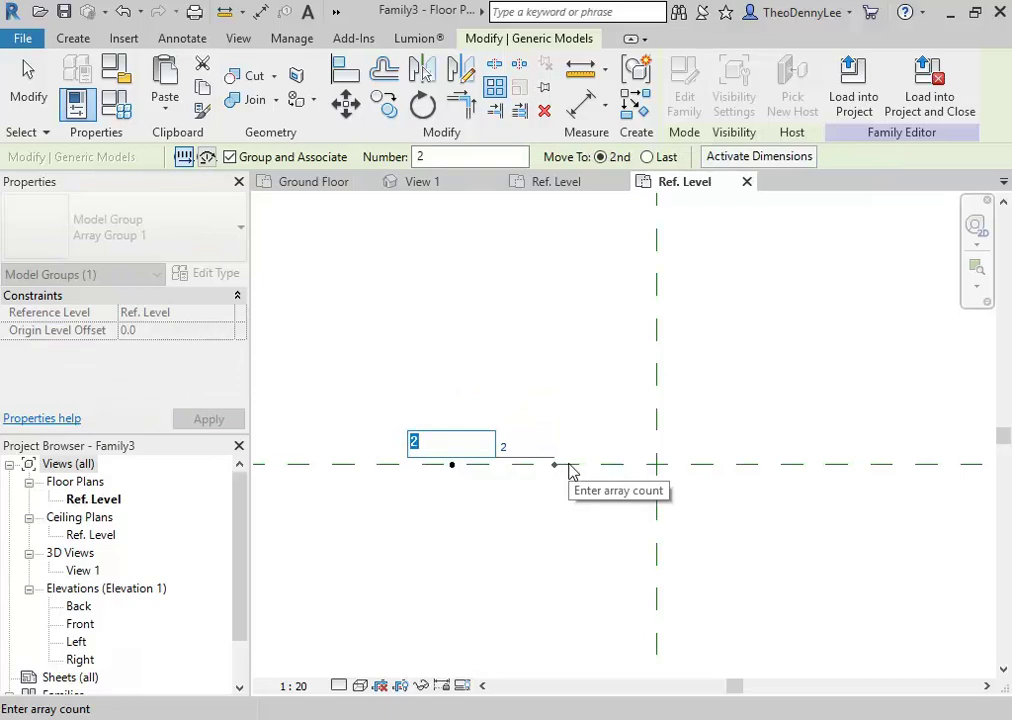
{"action": "type", "text": "10"}
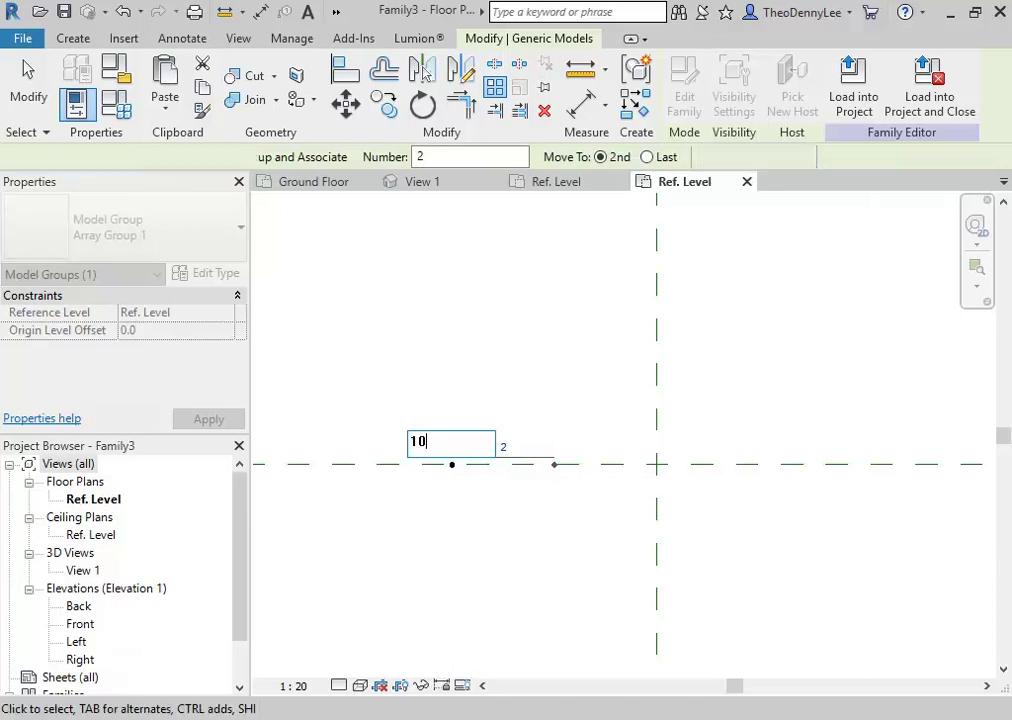
{"action": "key", "text": "Return"}
{"action": "scroll", "coordinate": [368, 409], "scroll_direction": "down", "scroll_amount": 2}
{"action": "scroll", "coordinate": [438, 443], "scroll_direction": "down", "scroll_amount": 5}
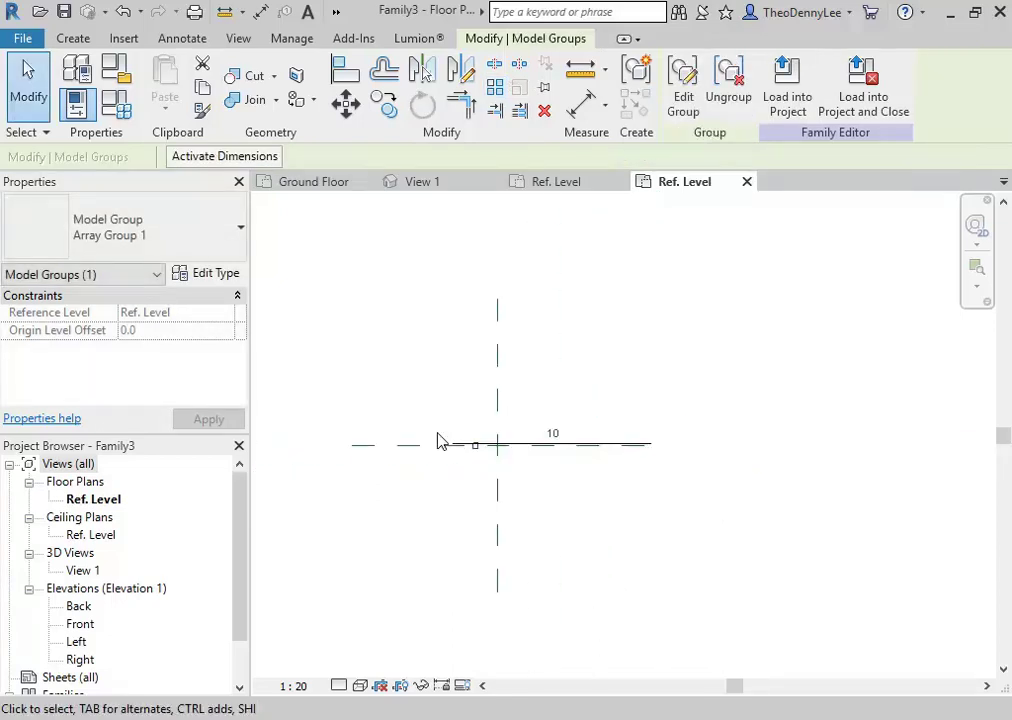
{"action": "left_click", "coordinate": [347, 386]}
Step: Select all the rod groups in the array together
{"action": "scroll", "coordinate": [352, 394], "scroll_direction": "up", "scroll_amount": 2}
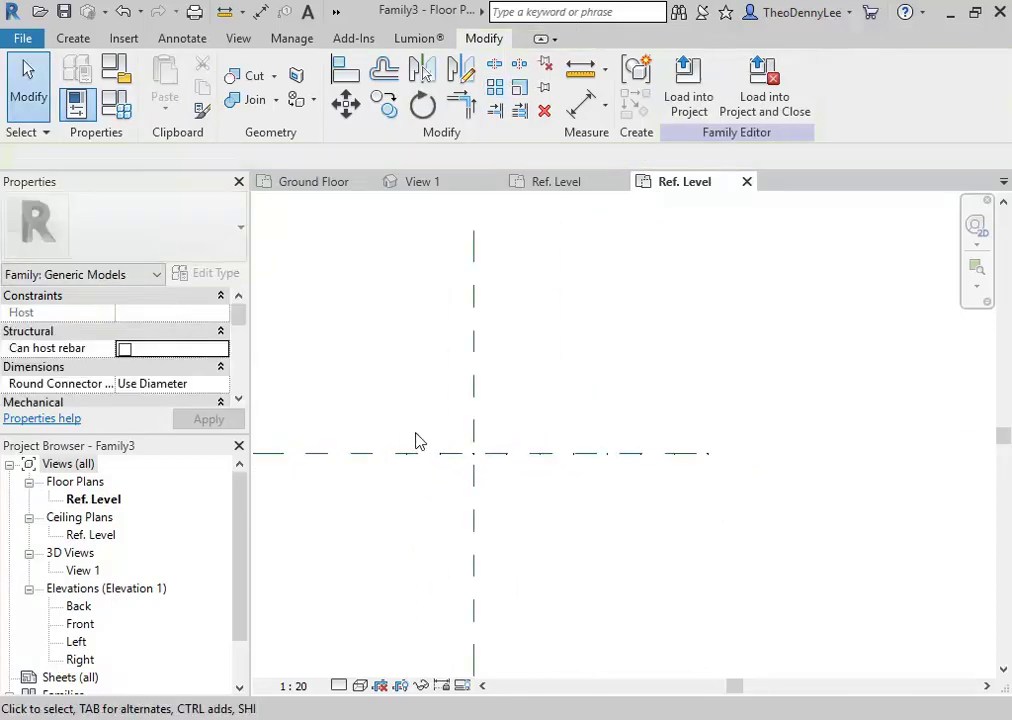
{"action": "left_click_drag", "start_coordinate": [365, 427], "coordinate": [806, 488]}
{"action": "scroll", "coordinate": [389, 485], "scroll_direction": "up", "scroll_amount": 2}
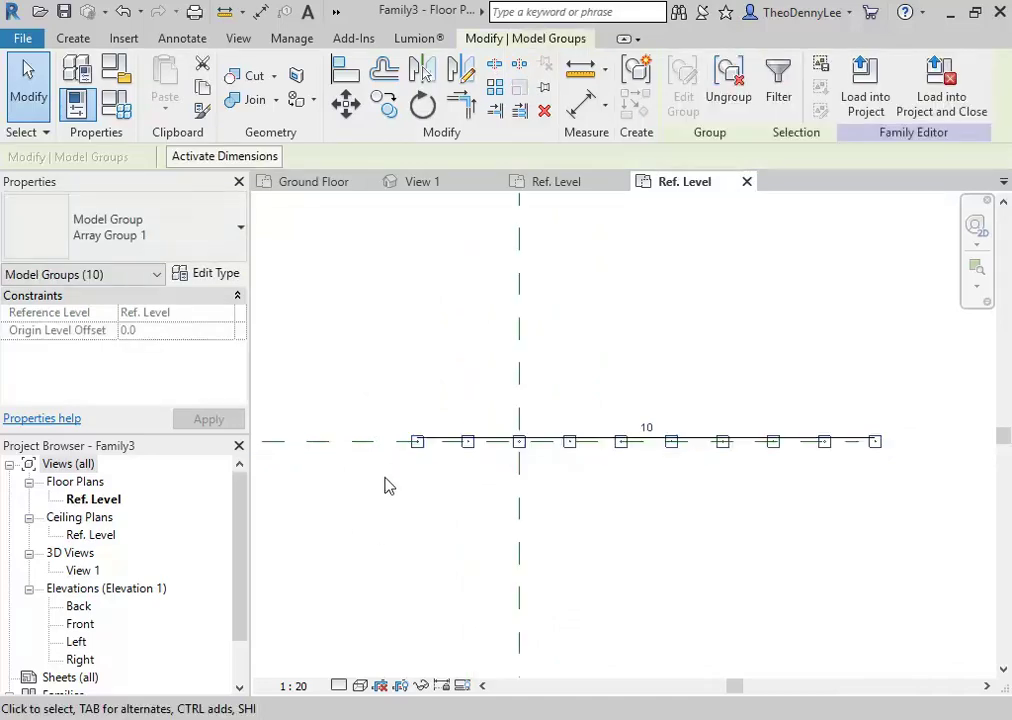
{"action": "left_click", "coordinate": [347, 103]}
{"action": "left_click", "coordinate": [665, 450]}
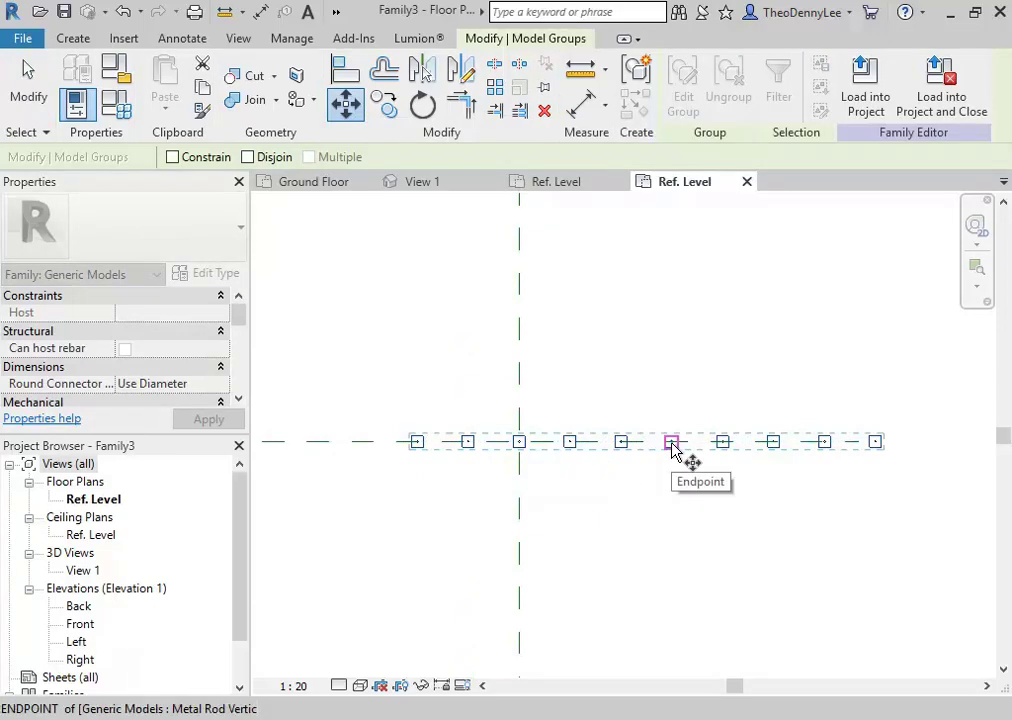
{"action": "key", "text": "Escape"}
Step: Set the rod array's count to 11
{"action": "left_click", "coordinate": [463, 438]}
{"action": "left_click", "coordinate": [650, 424]}
{"action": "type", "text": "11"}
{"action": "key", "text": "Return"}
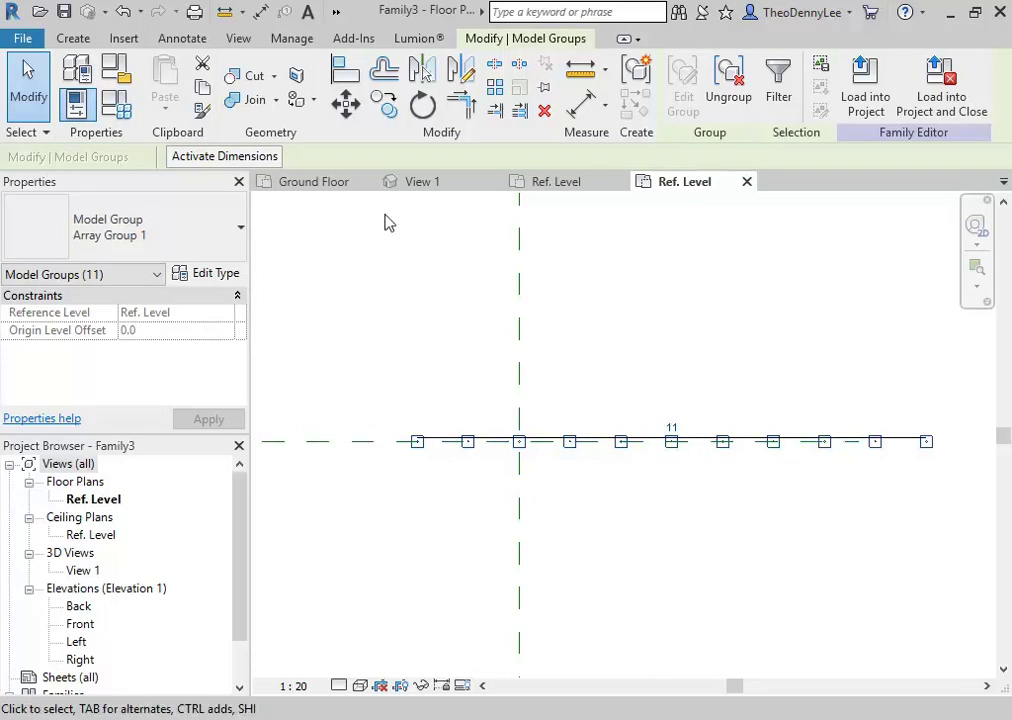
Step: Move the whole vertical rod array along the horizontal reference plane so its middle rod sits on the vertical reference plane, and check it in 3D
{"action": "left_click", "coordinate": [345, 104]}
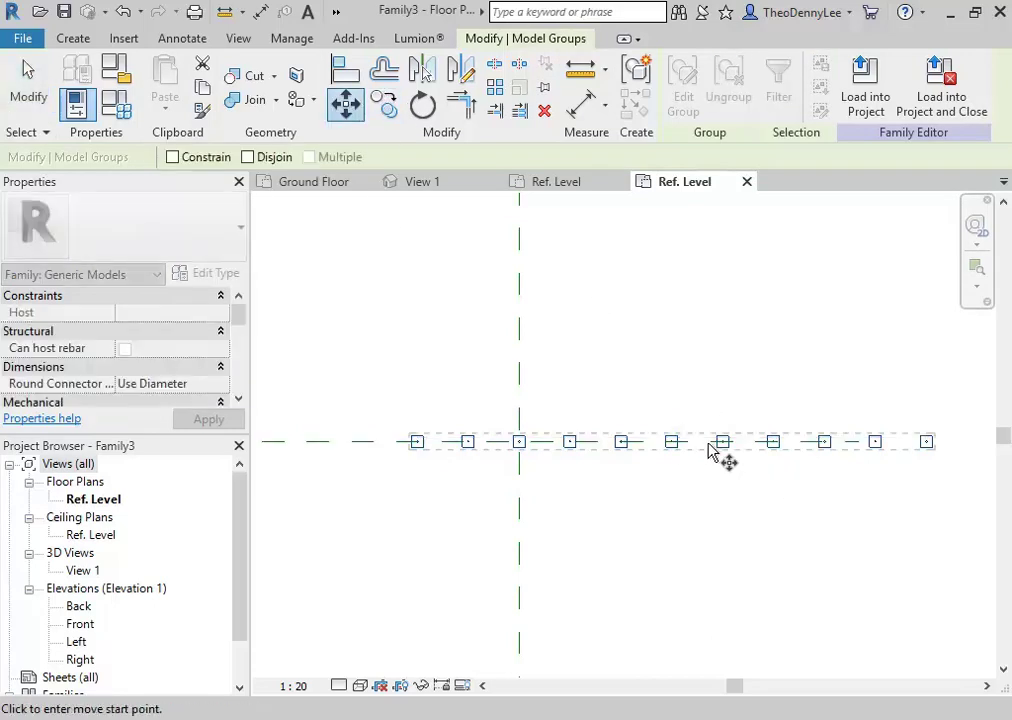
{"action": "scroll", "coordinate": [680, 465], "scroll_direction": "up", "scroll_amount": 5}
{"action": "scroll", "coordinate": [660, 488], "scroll_direction": "up", "scroll_amount": 3}
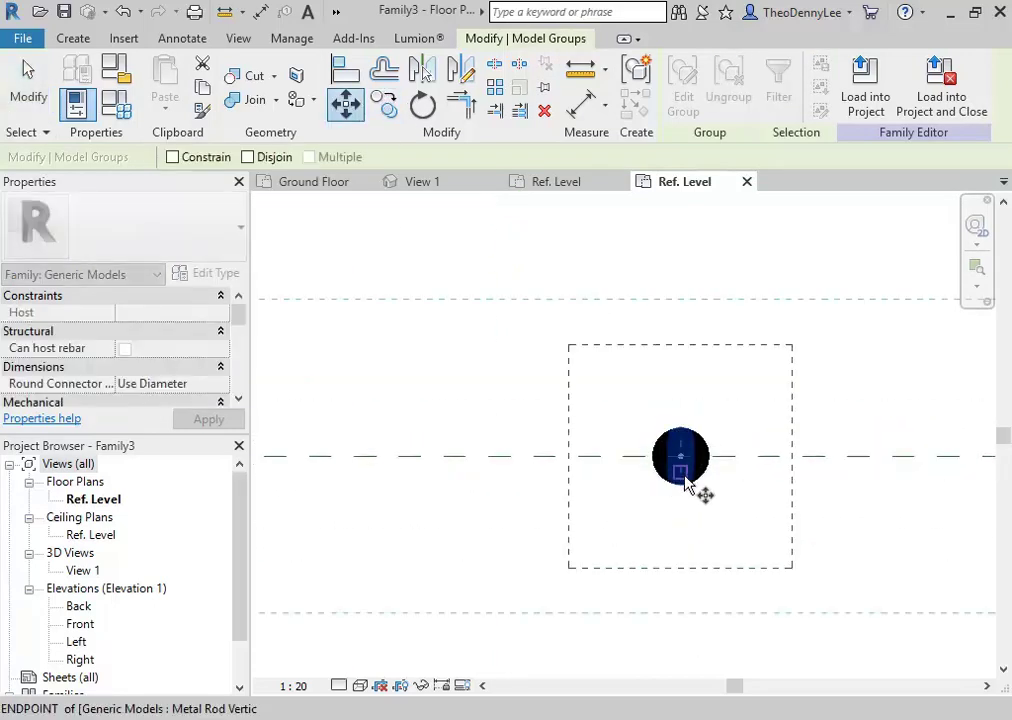
{"action": "left_click", "coordinate": [685, 483]}
{"action": "scroll", "coordinate": [481, 474], "scroll_direction": "down", "scroll_amount": 8}
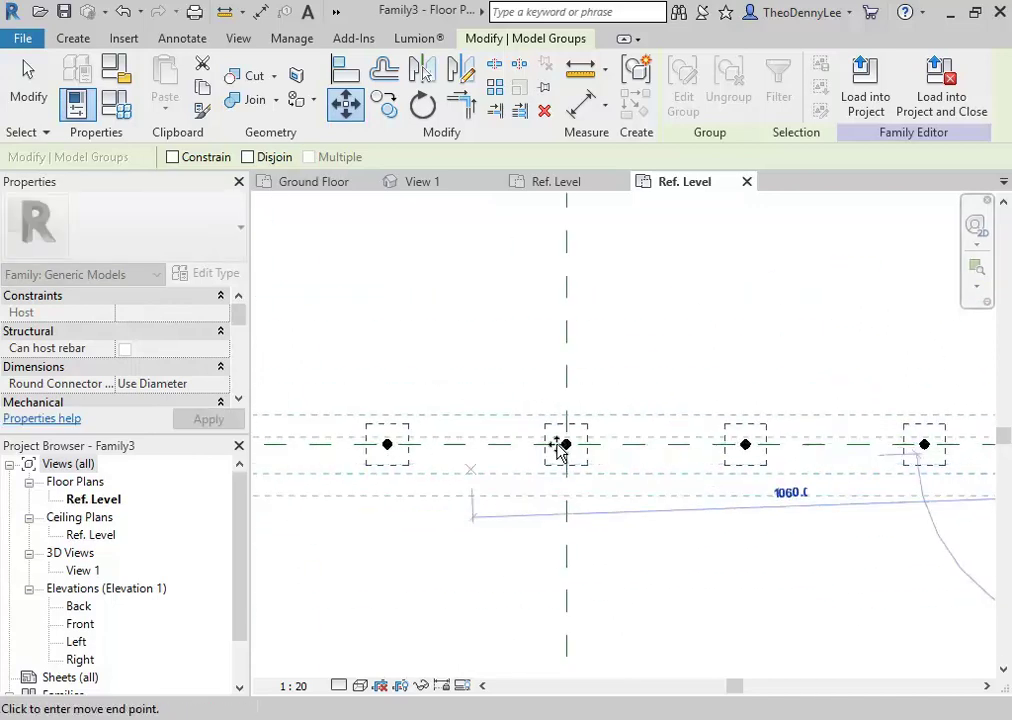
{"action": "scroll", "coordinate": [575, 460], "scroll_direction": "up", "scroll_amount": 5}
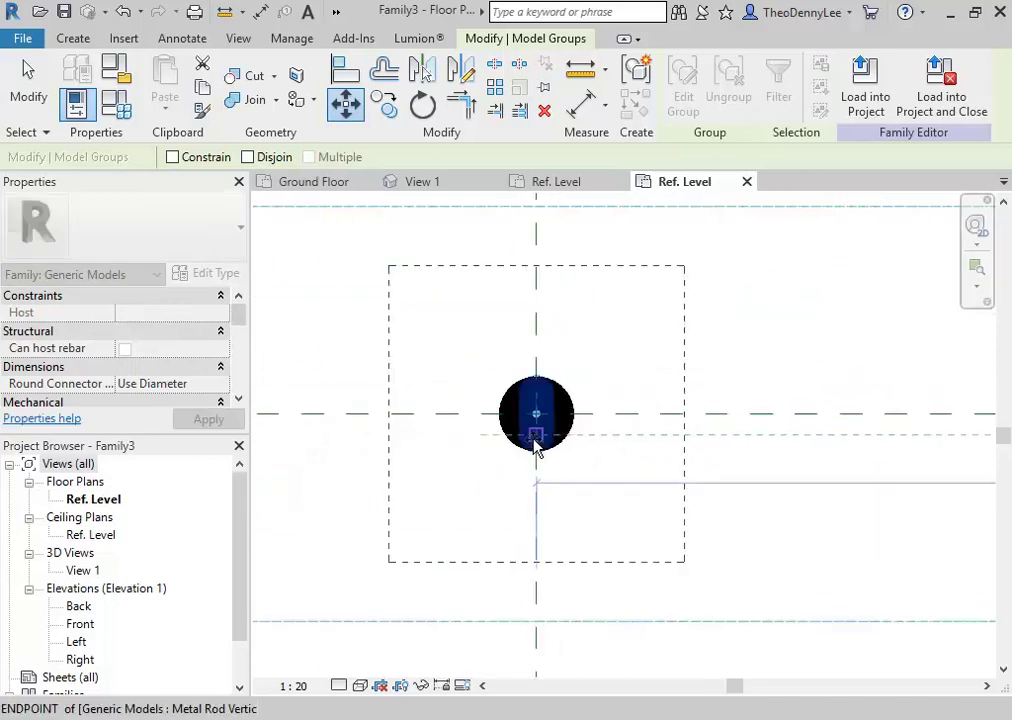
{"action": "left_click", "coordinate": [536, 441]}
{"action": "scroll", "coordinate": [533, 445], "scroll_direction": "down", "scroll_amount": 5}
{"action": "scroll", "coordinate": [531, 487], "scroll_direction": "down", "scroll_amount": 3}
{"action": "middle_click_drag", "start_coordinate": [531, 487], "coordinate": [603, 551]}
{"action": "middle_click_drag", "start_coordinate": [565, 492], "coordinate": [499, 441]}
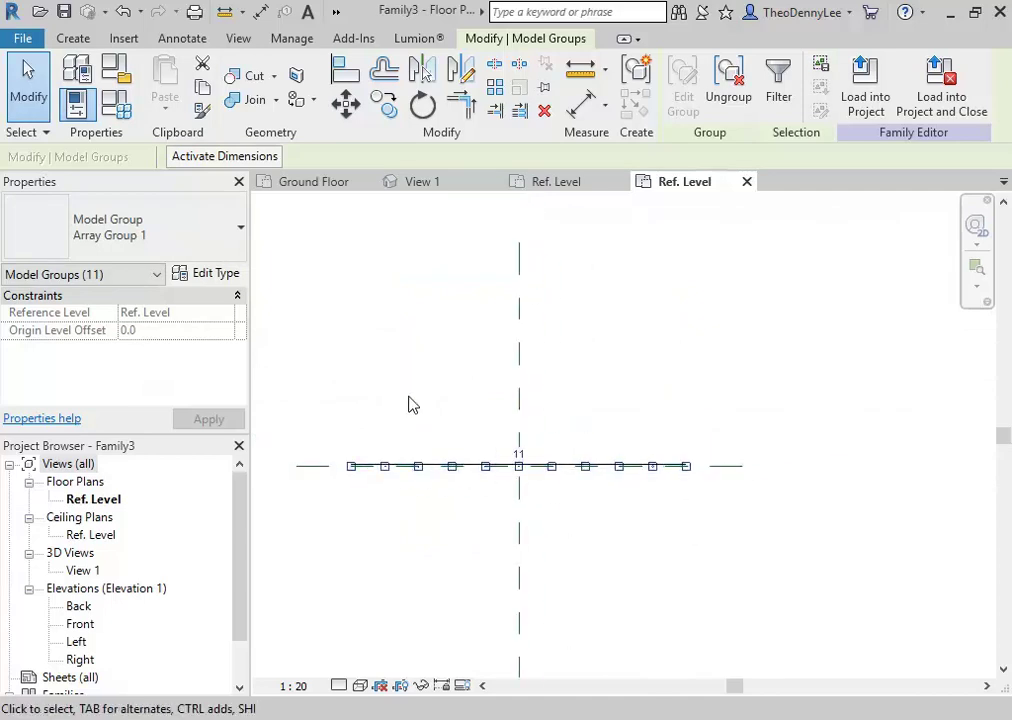
{"action": "key", "text": "Escape"}
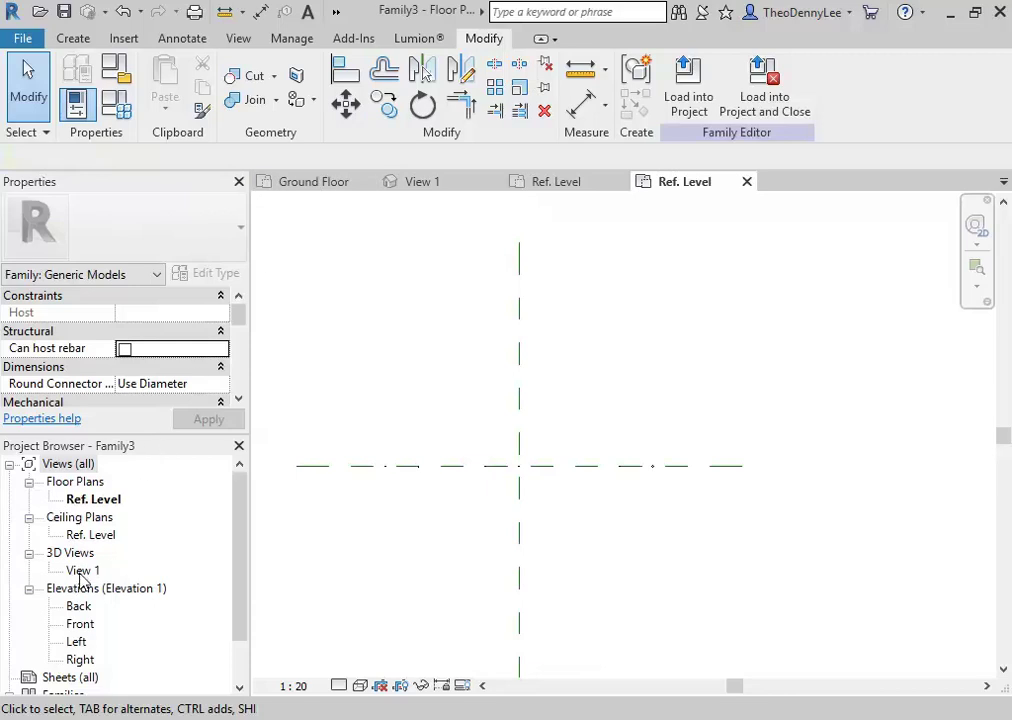
{"action": "double_click", "coordinate": [82, 572]}
{"action": "middle_click_drag", "start_coordinate": [490, 445], "coordinate": [508, 462], "text": "shift"}
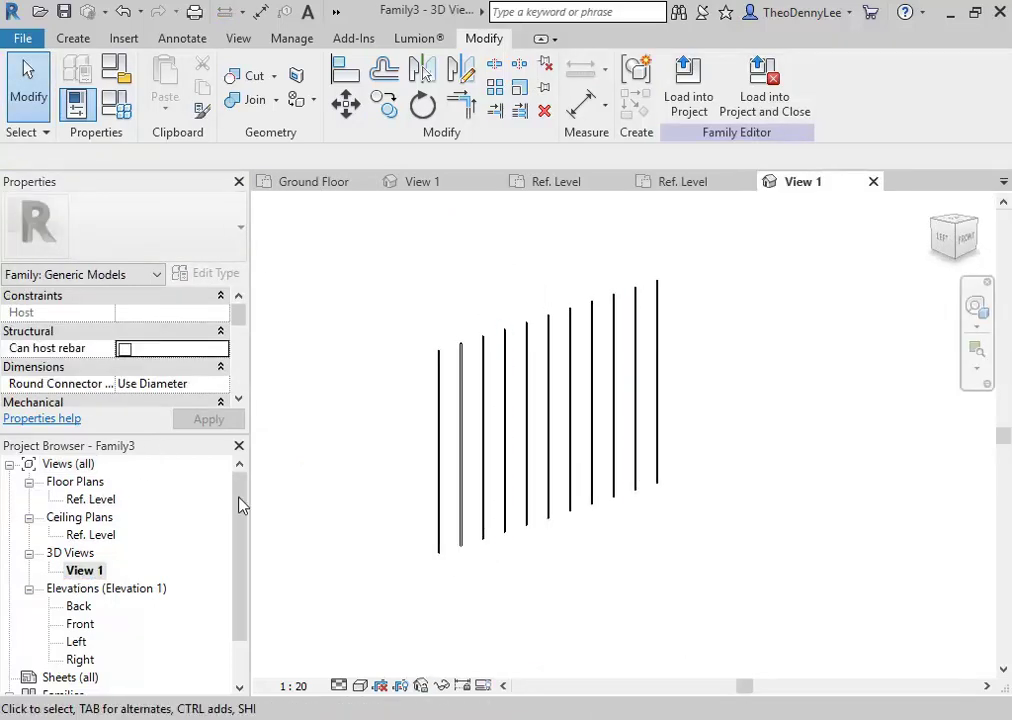
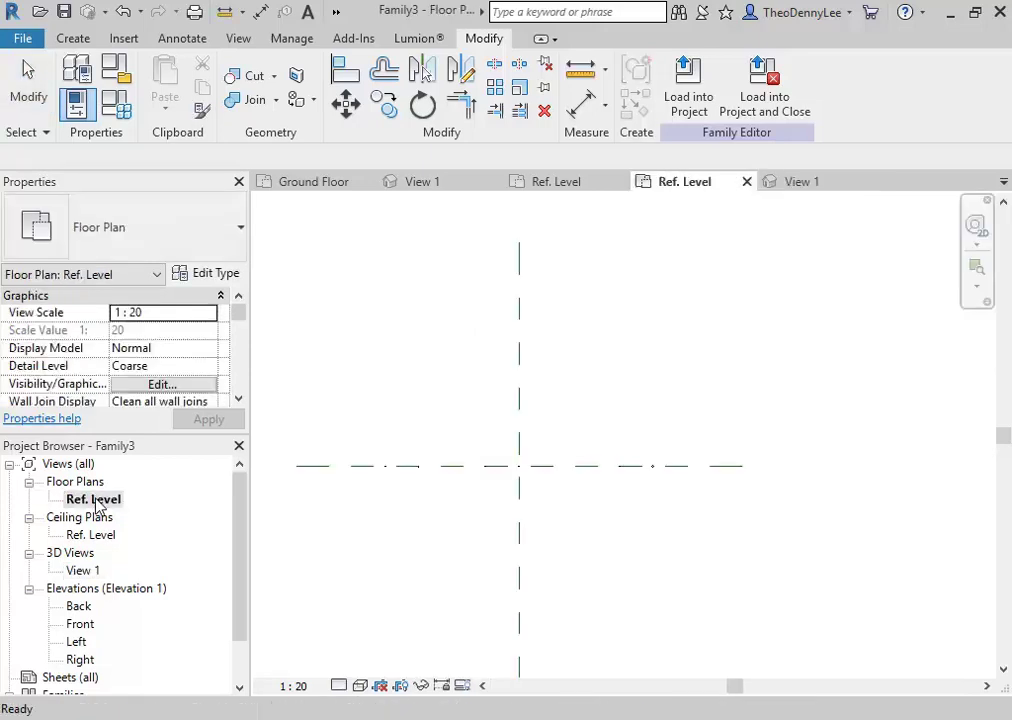
Step: Load the Metal Rod Horizontal family into Family3 and place one instance on the horizontal reference plane, starting at the array's leftmost rod
{"action": "left_click", "coordinate": [560, 185]}
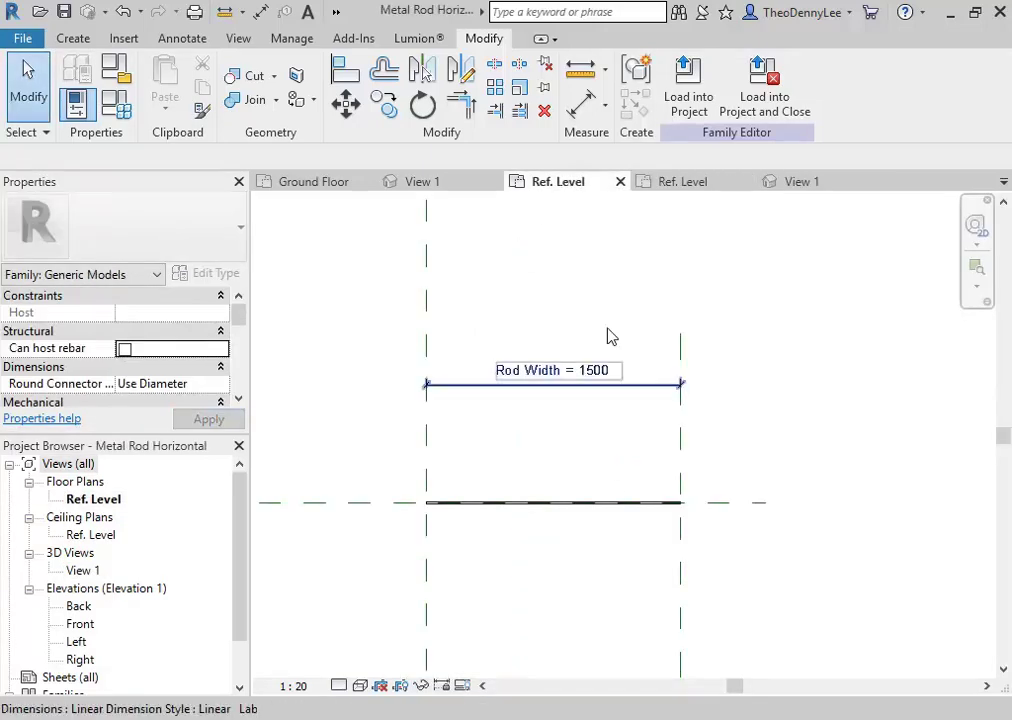
{"action": "left_click", "coordinate": [689, 90]}
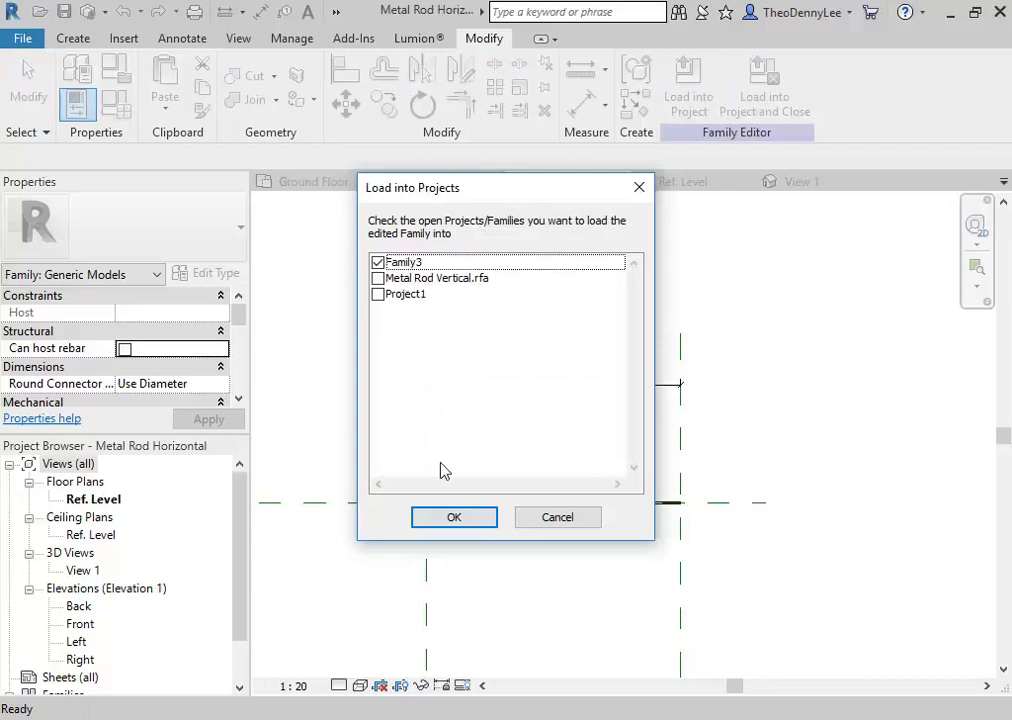
{"action": "left_click", "coordinate": [471, 523]}
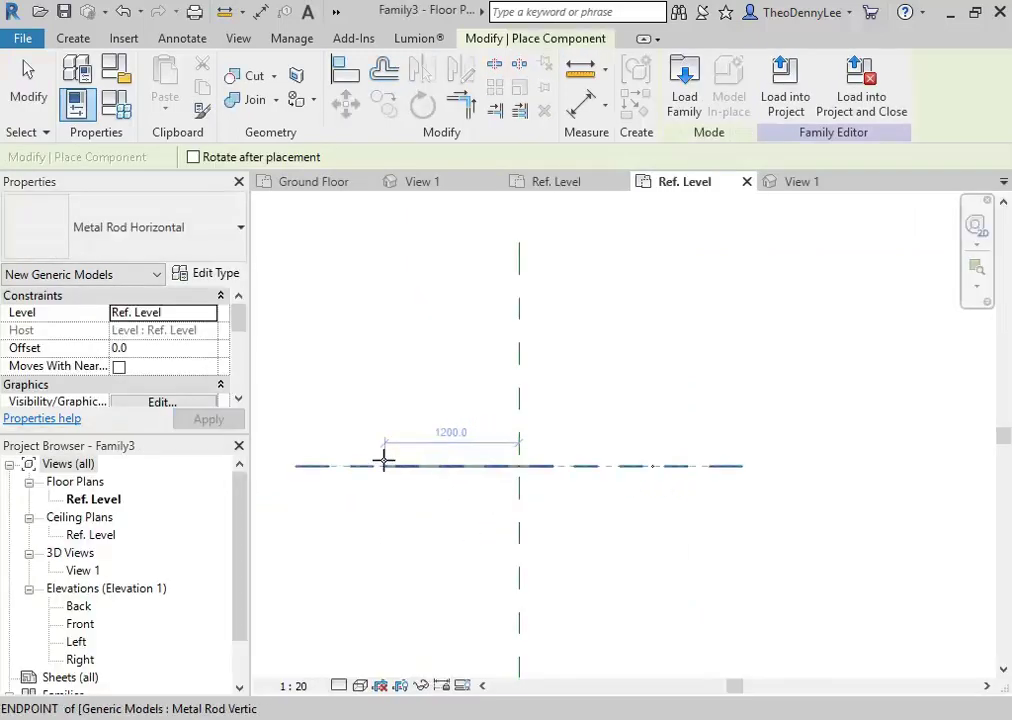
{"action": "scroll", "coordinate": [375, 470], "scroll_direction": "up", "scroll_amount": 6}
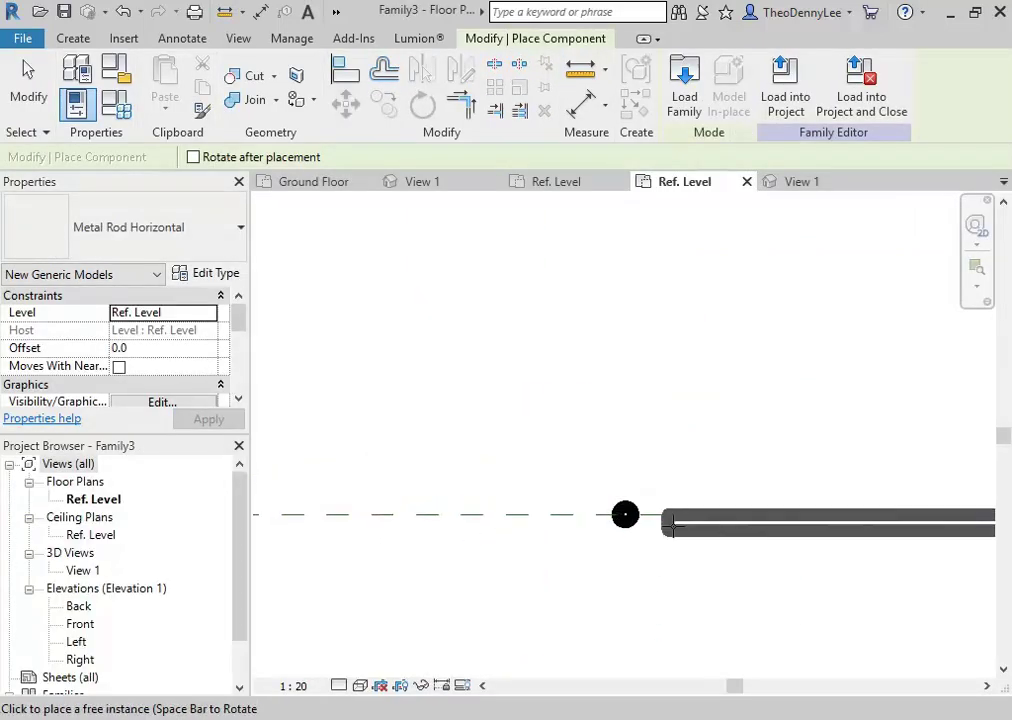
{"action": "left_click", "coordinate": [580, 503]}
{"action": "right_click", "coordinate": [554, 422]}
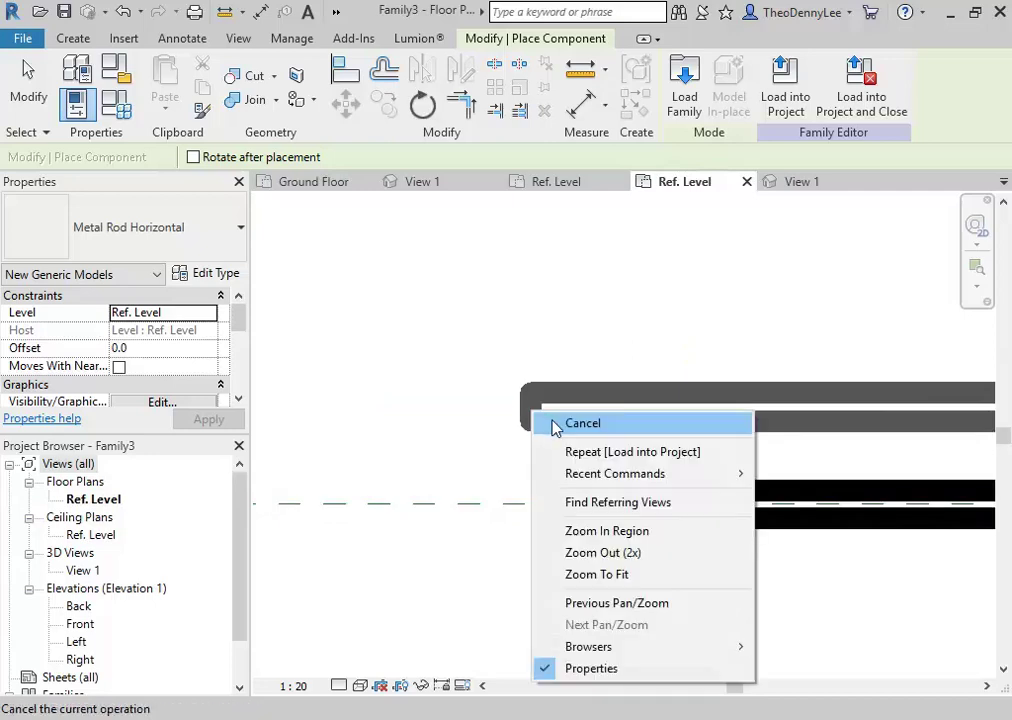
{"action": "left_click", "coordinate": [588, 436]}
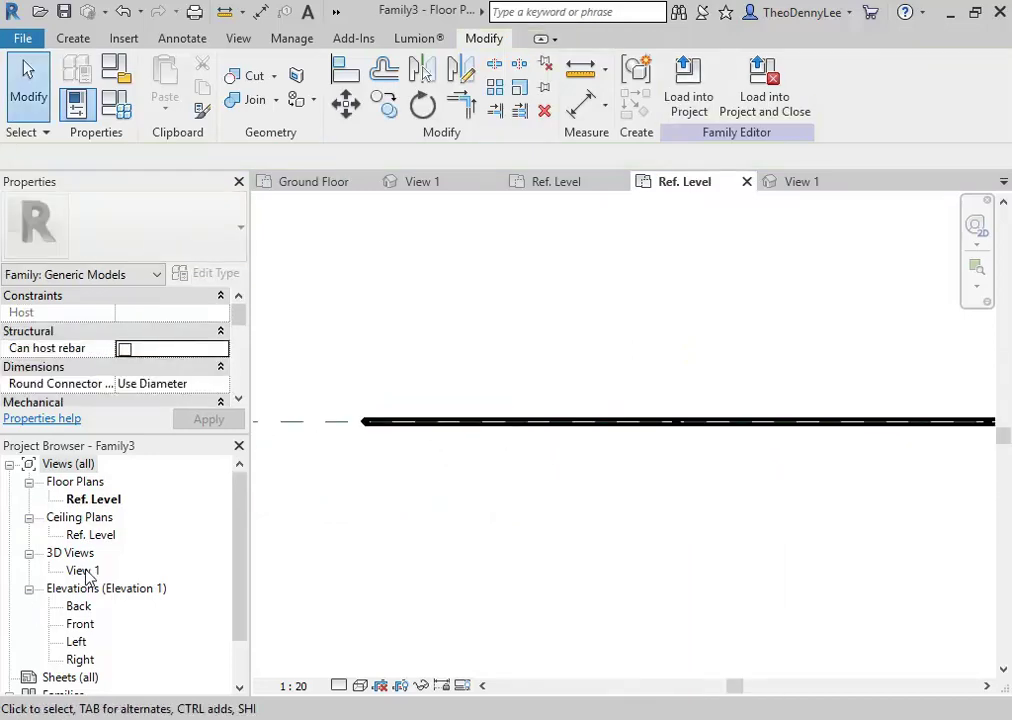
Step: Place a separate Metal Rod Vertical component beside the arrayed rods in the 3D view
{"action": "double_click", "coordinate": [84, 570]}
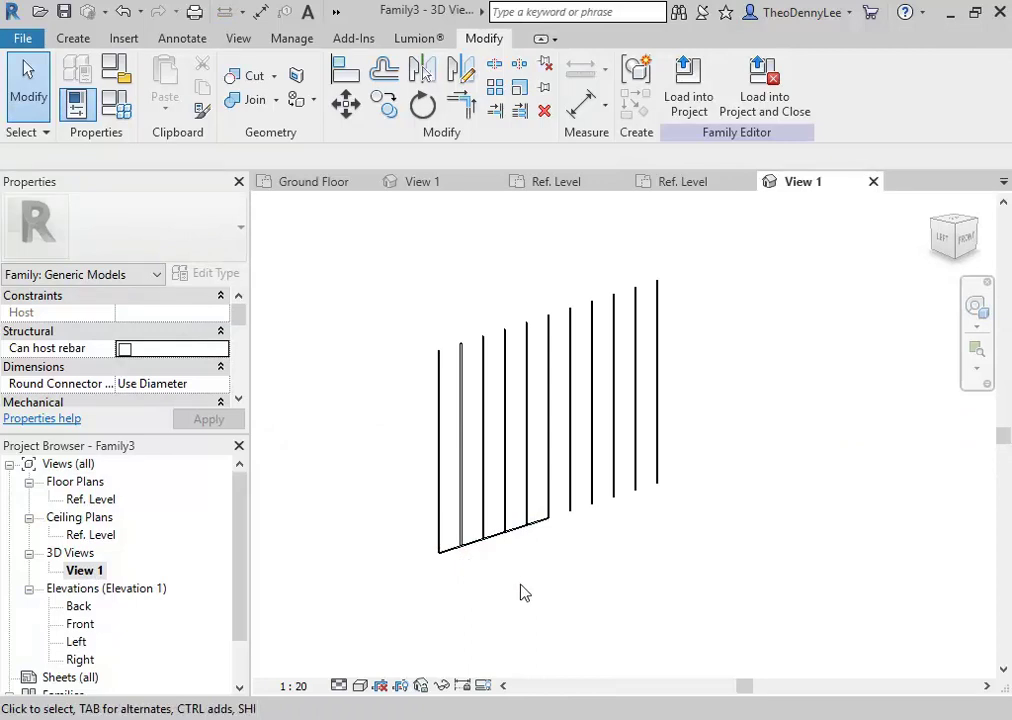
{"action": "middle_click_drag", "start_coordinate": [526, 587], "coordinate": [561, 579]}
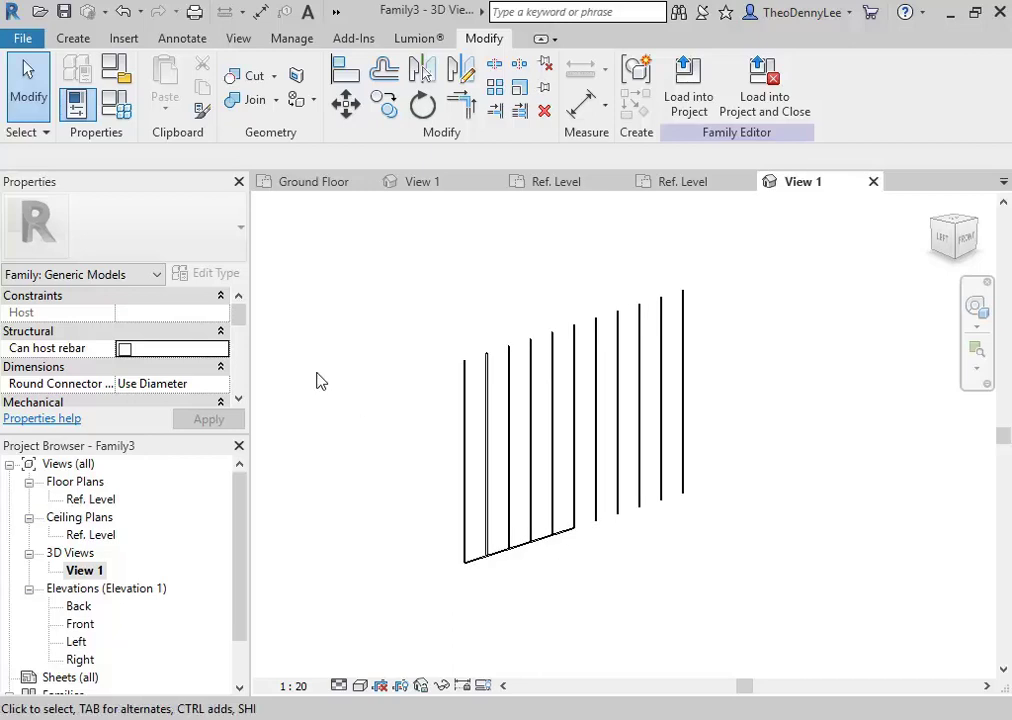
{"action": "left_click", "coordinate": [78, 42]}
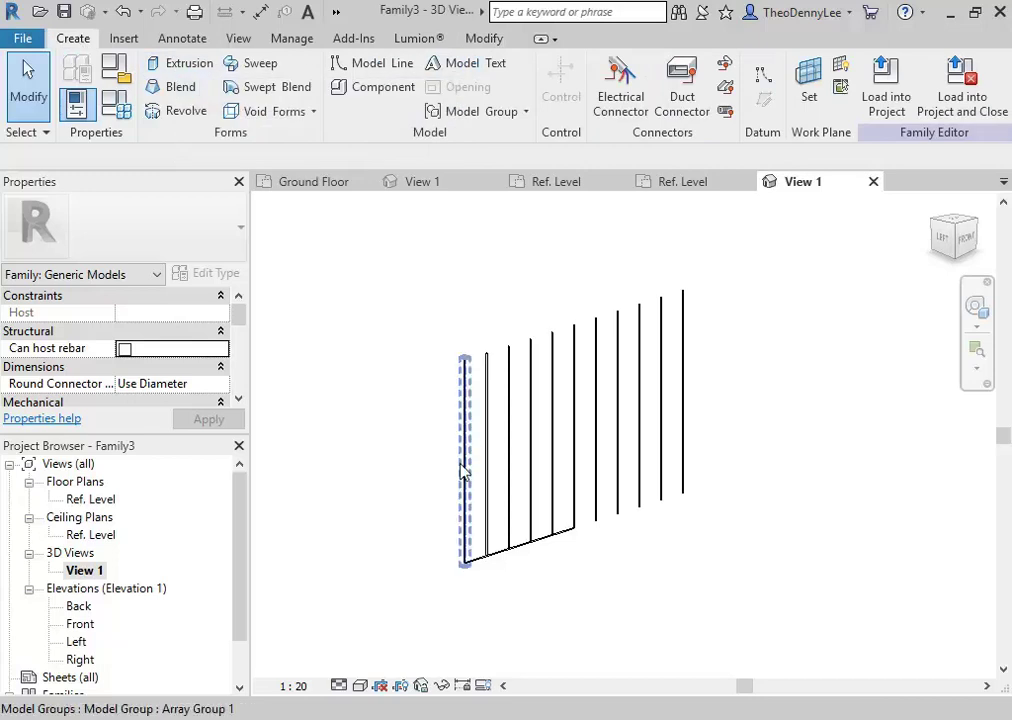
{"action": "middle_click_drag", "start_coordinate": [357, 382], "coordinate": [508, 352]}
{"action": "left_click", "coordinate": [376, 90]}
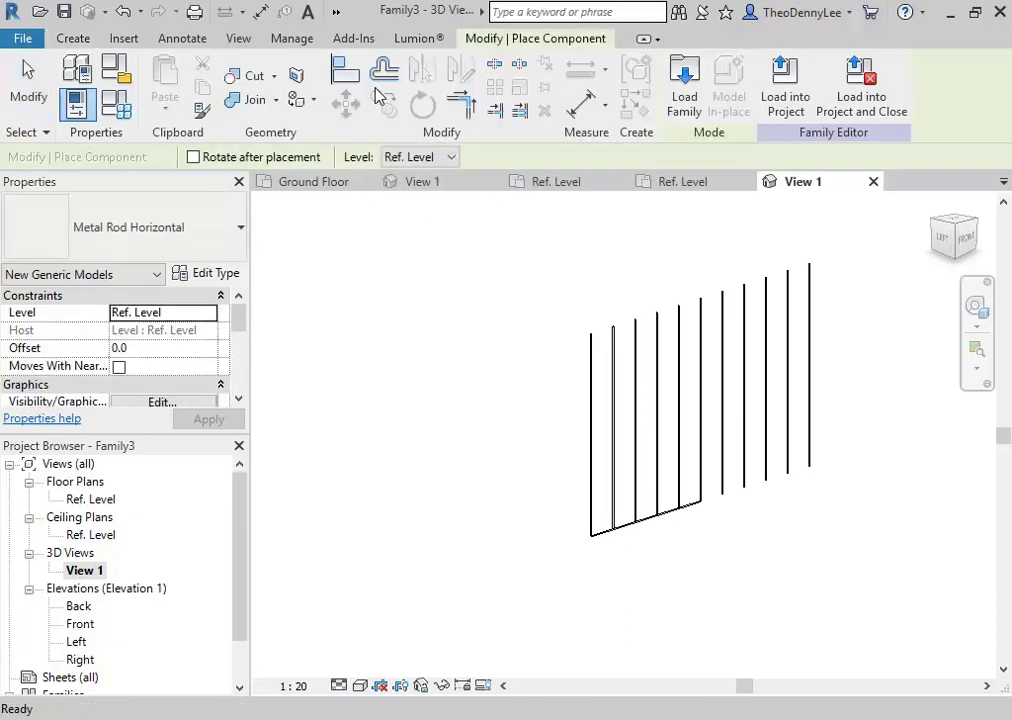
{"action": "left_click", "coordinate": [166, 227]}
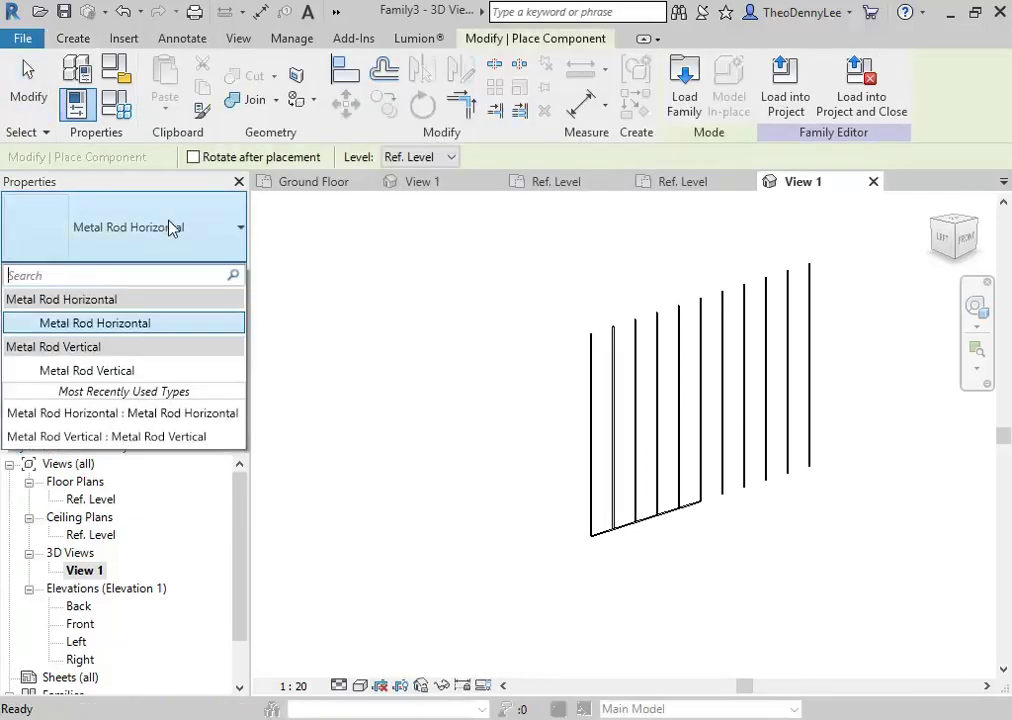
{"action": "left_click", "coordinate": [104, 373]}
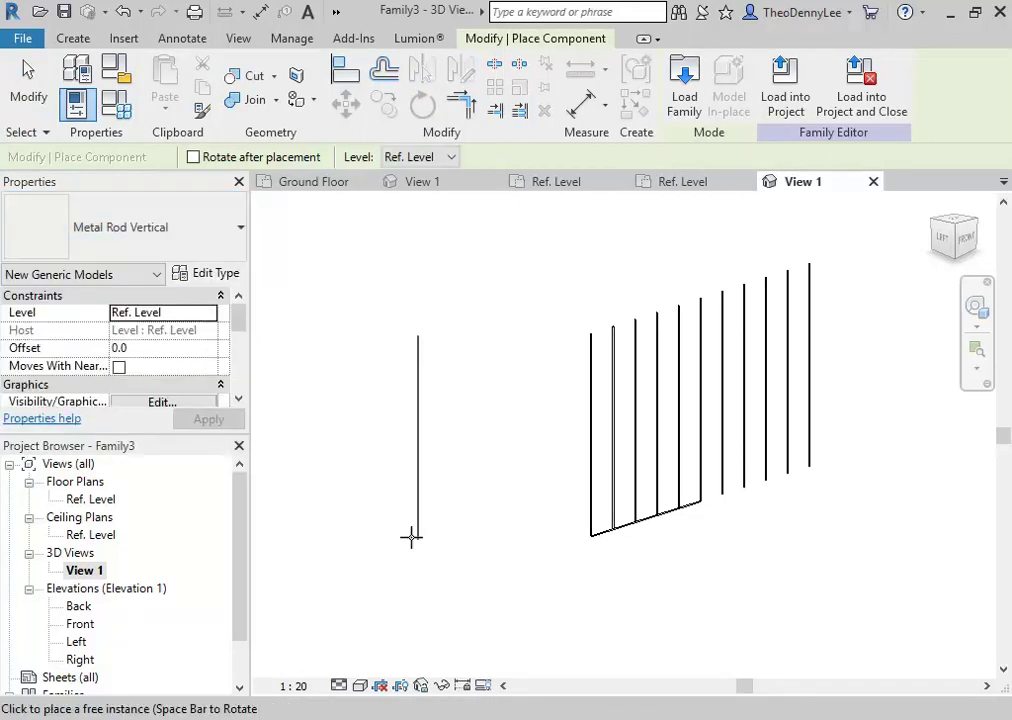
{"action": "left_click", "coordinate": [470, 511]}
{"action": "right_click", "coordinate": [421, 490]}
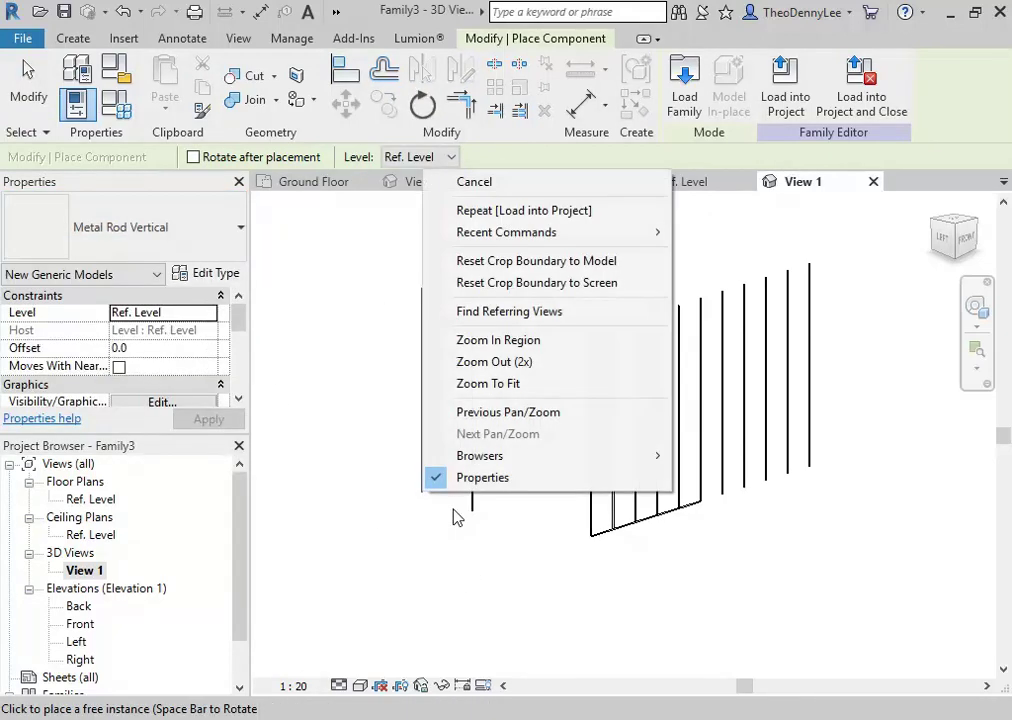
{"action": "key", "text": "Escape"}
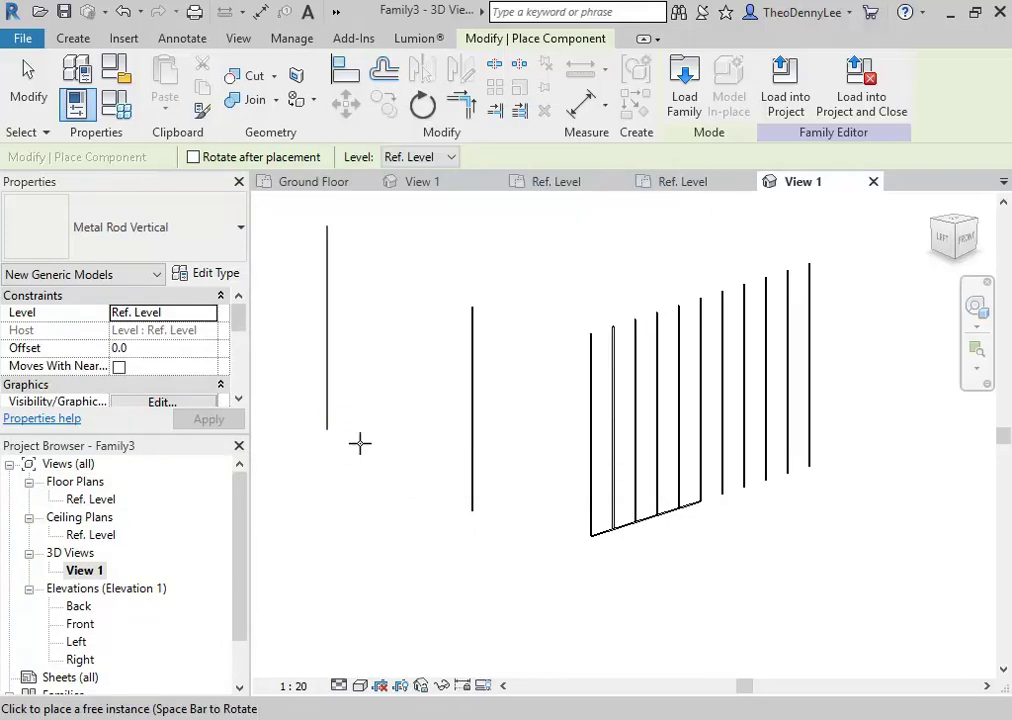
{"action": "right_click", "coordinate": [358, 382]}
{"action": "left_click", "coordinate": [392, 394]}
{"action": "middle_click_drag", "start_coordinate": [425, 594], "coordinate": [434, 606]}
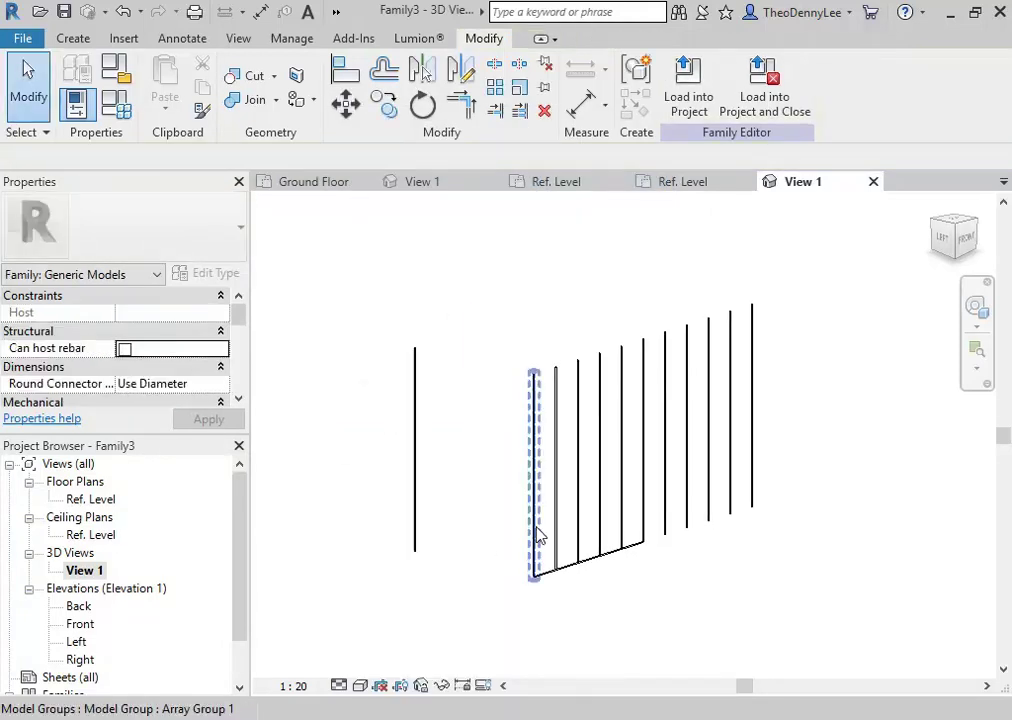
Step: Set the Metal Rod Vertical type's Rod Height to 2100 mm through the separately placed rod
{"action": "left_click", "coordinate": [416, 463]}
{"action": "middle_click_drag", "start_coordinate": [467, 537], "coordinate": [538, 553]}
{"action": "left_click", "coordinate": [215, 276]}
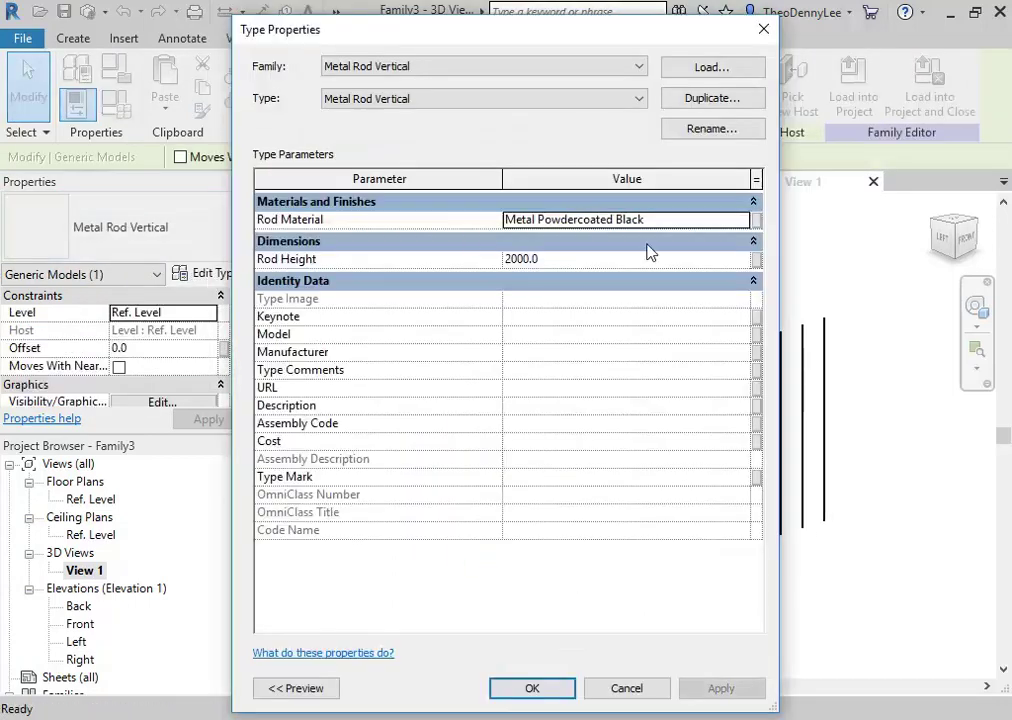
{"action": "left_click_drag", "start_coordinate": [529, 38], "coordinate": [346, 30]}
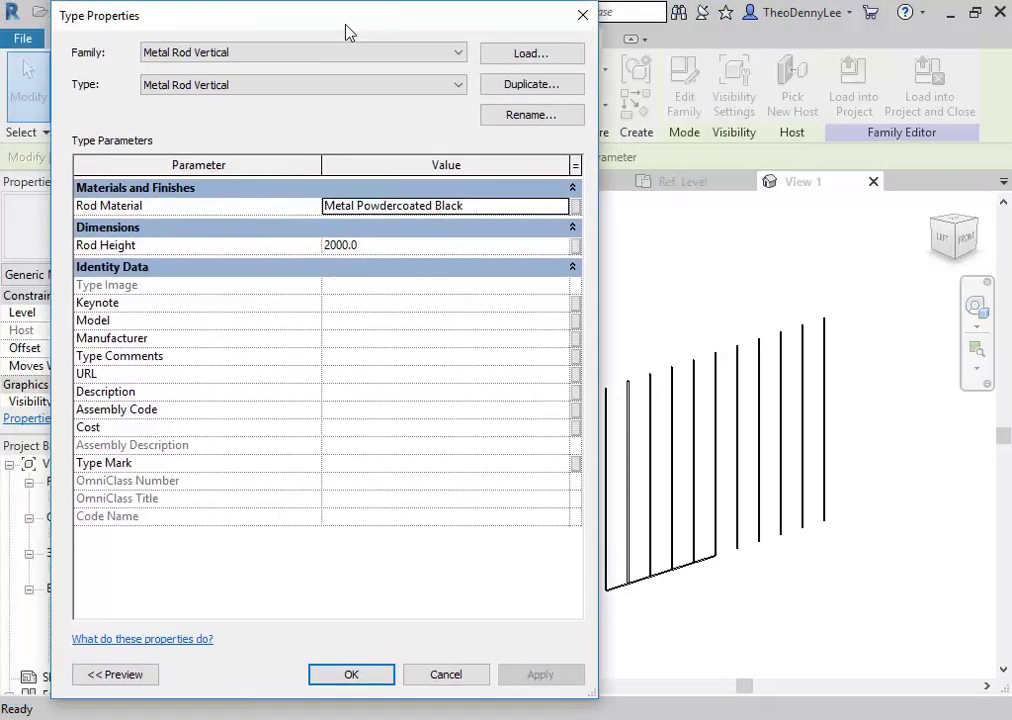
{"action": "left_click", "coordinate": [366, 245]}
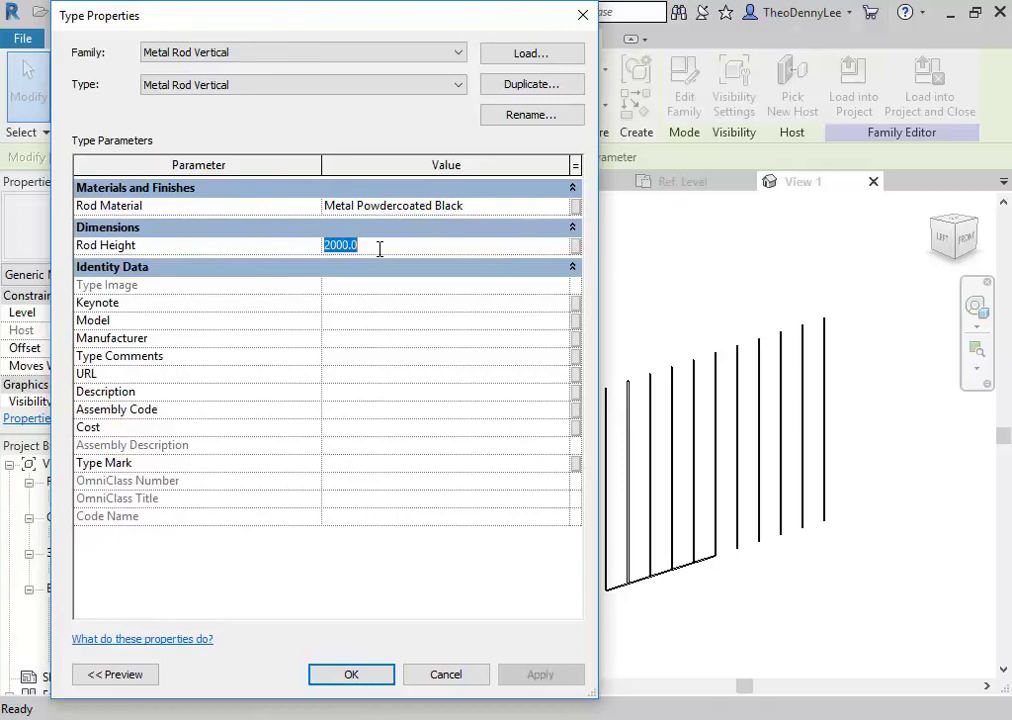
{"action": "type", "text": "21"}
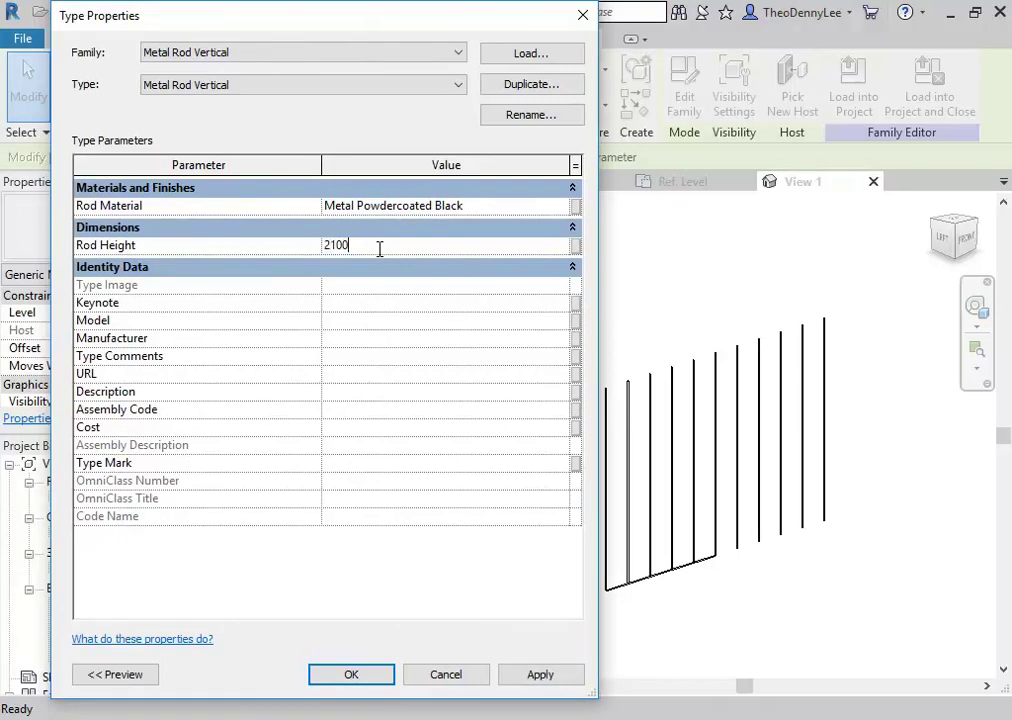
{"action": "left_click", "coordinate": [541, 679]}
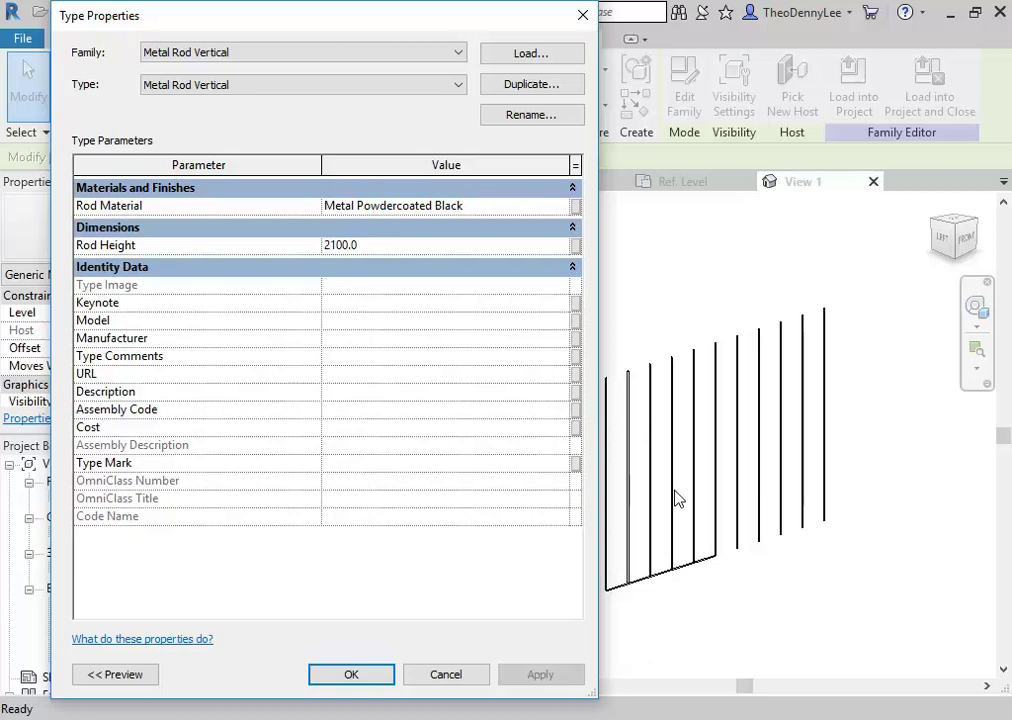
{"action": "left_click", "coordinate": [340, 678]}
Step: Select the horizontal rod at the base of the array and set its type's Rod Width to 3300 mm
{"action": "scroll", "coordinate": [657, 570], "scroll_direction": "up", "scroll_amount": 3}
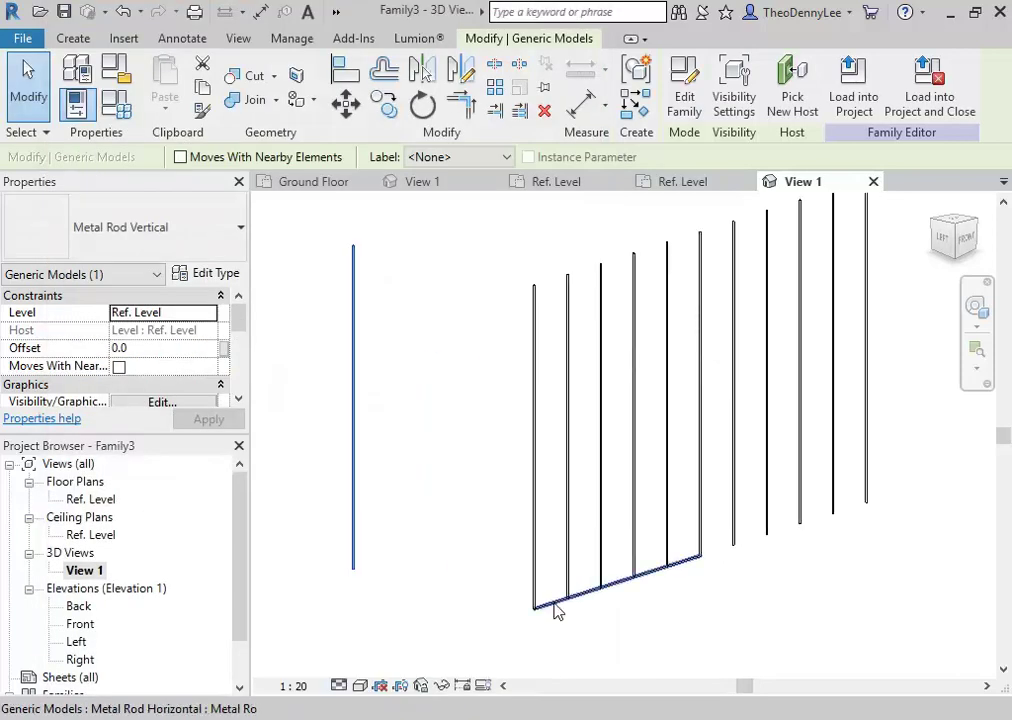
{"action": "left_click", "coordinate": [558, 611]}
{"action": "scroll", "coordinate": [652, 610], "scroll_direction": "down", "scroll_amount": 2}
{"action": "middle_click_drag", "start_coordinate": [652, 610], "coordinate": [571, 630]}
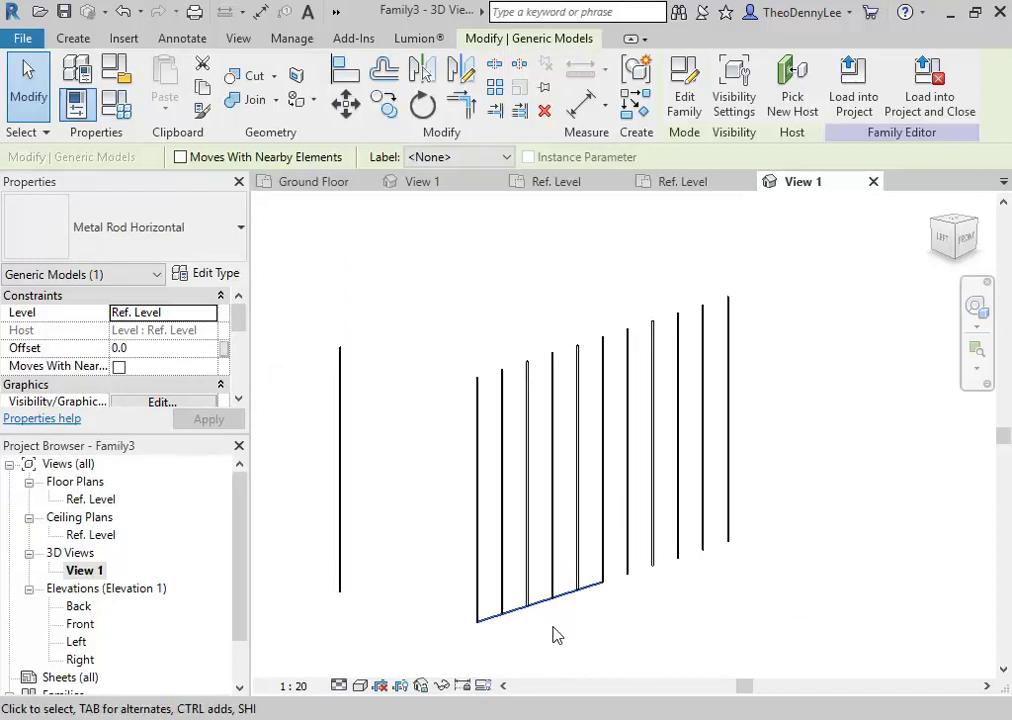
{"action": "left_click", "coordinate": [555, 635]}
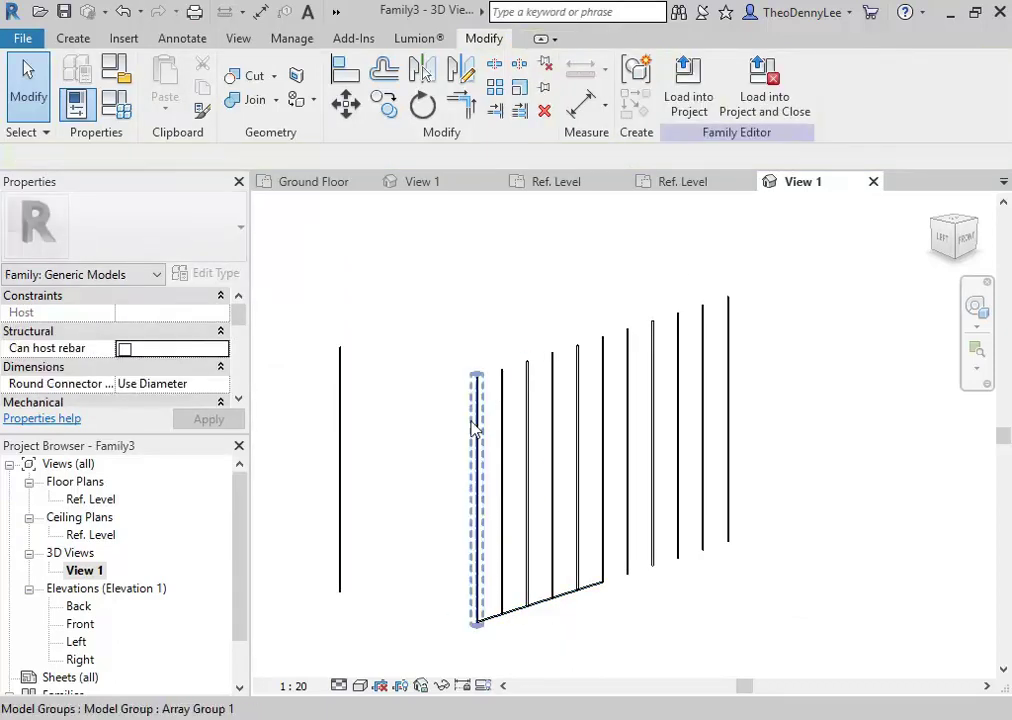
{"action": "left_click", "coordinate": [494, 619]}
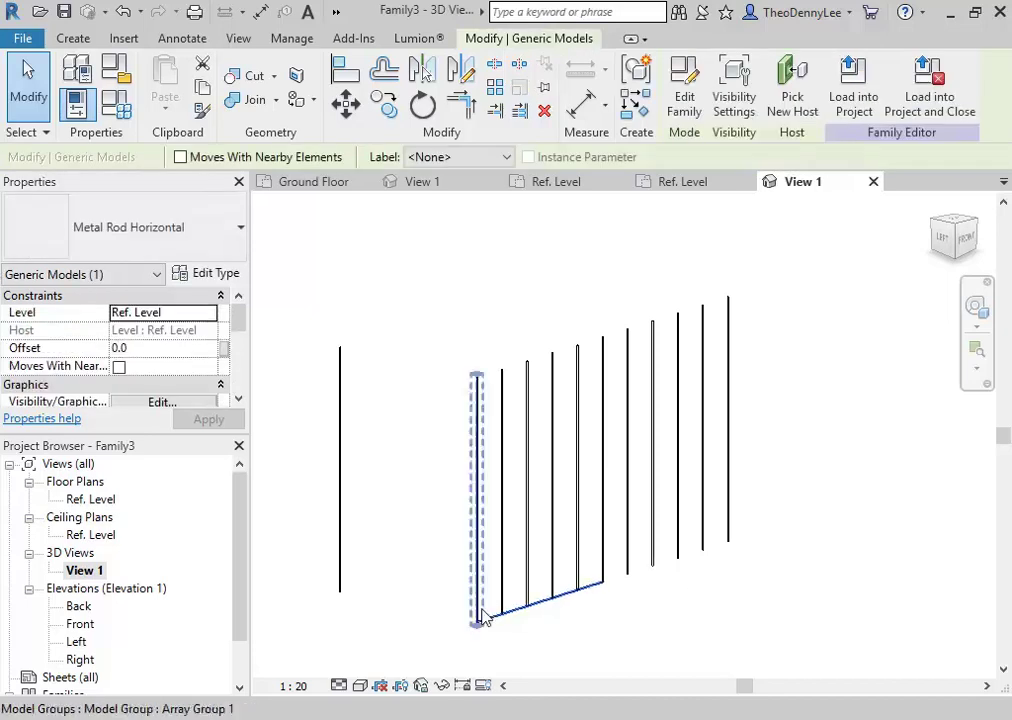
{"action": "left_click", "coordinate": [210, 278]}
{"action": "left_click", "coordinate": [418, 246]}
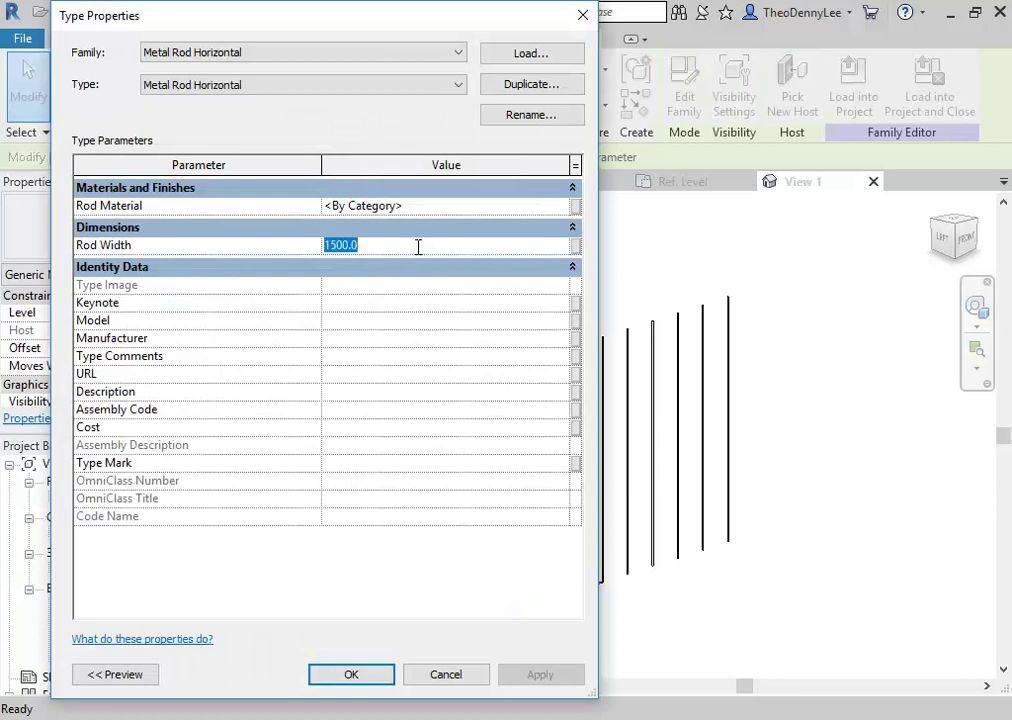
{"action": "type", "text": "3300"}
{"action": "left_click", "coordinate": [538, 673]}
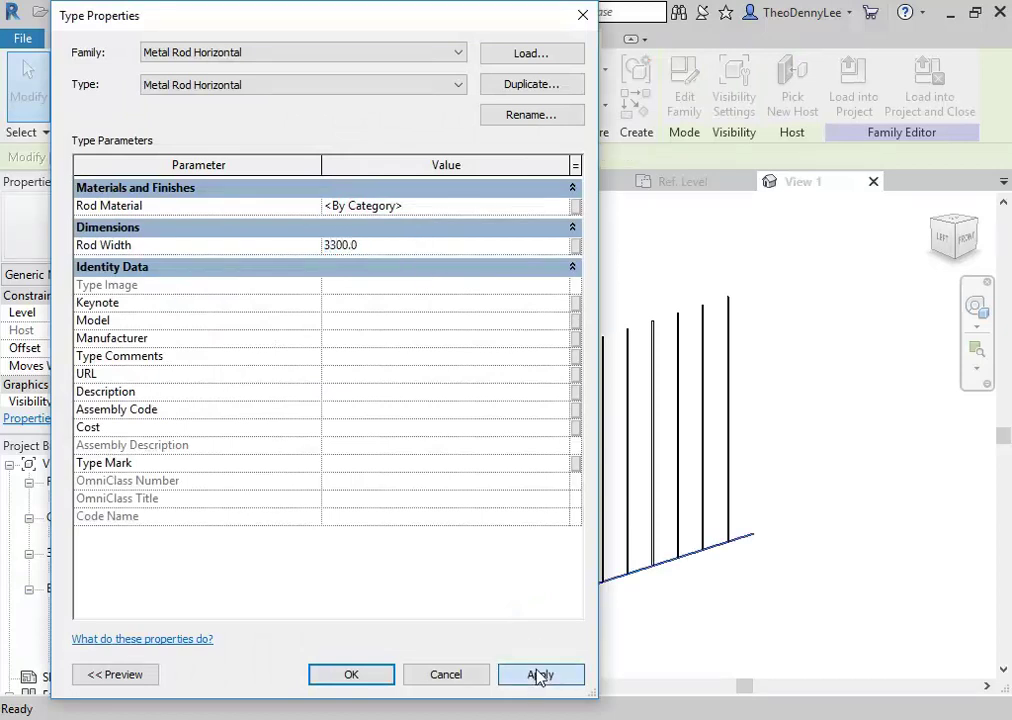
Step: Set the Metal Rod Horizontal type's Rod Width to 3000 mm and clear the selection
{"action": "left_click", "coordinate": [403, 244]}
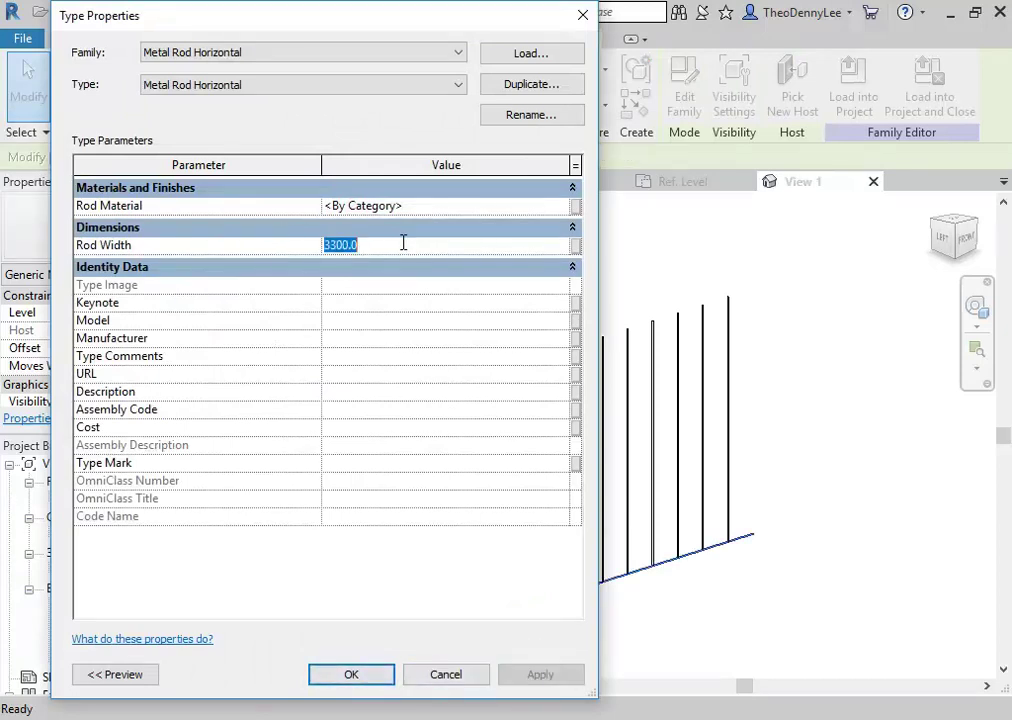
{"action": "type", "text": "3"}
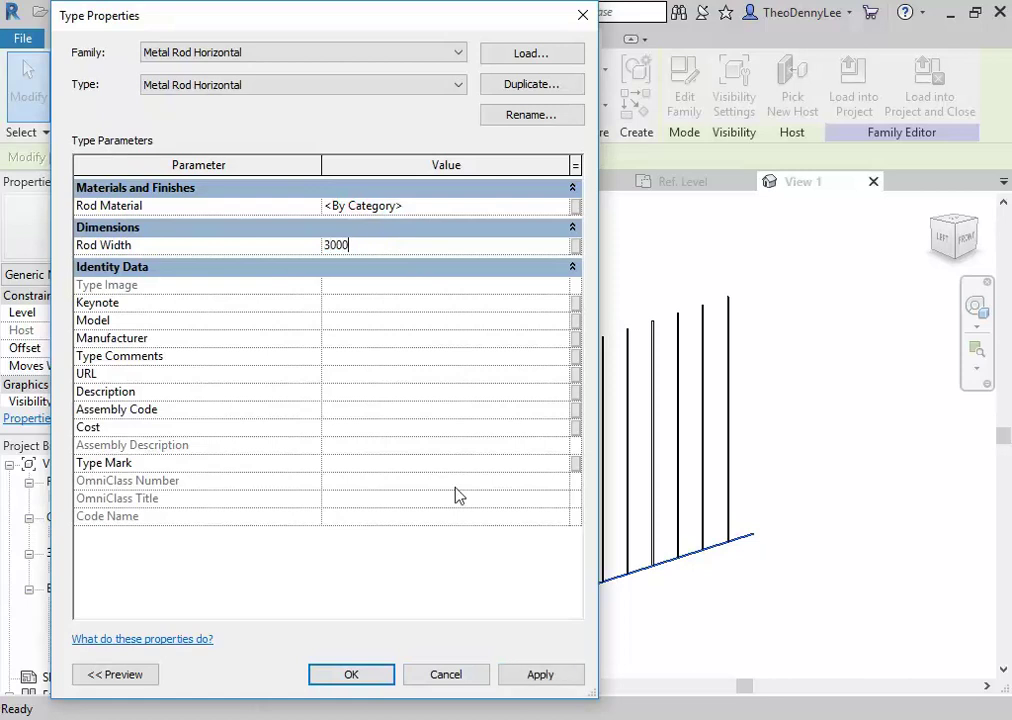
{"action": "left_click", "coordinate": [546, 673]}
{"action": "left_click", "coordinate": [351, 674]}
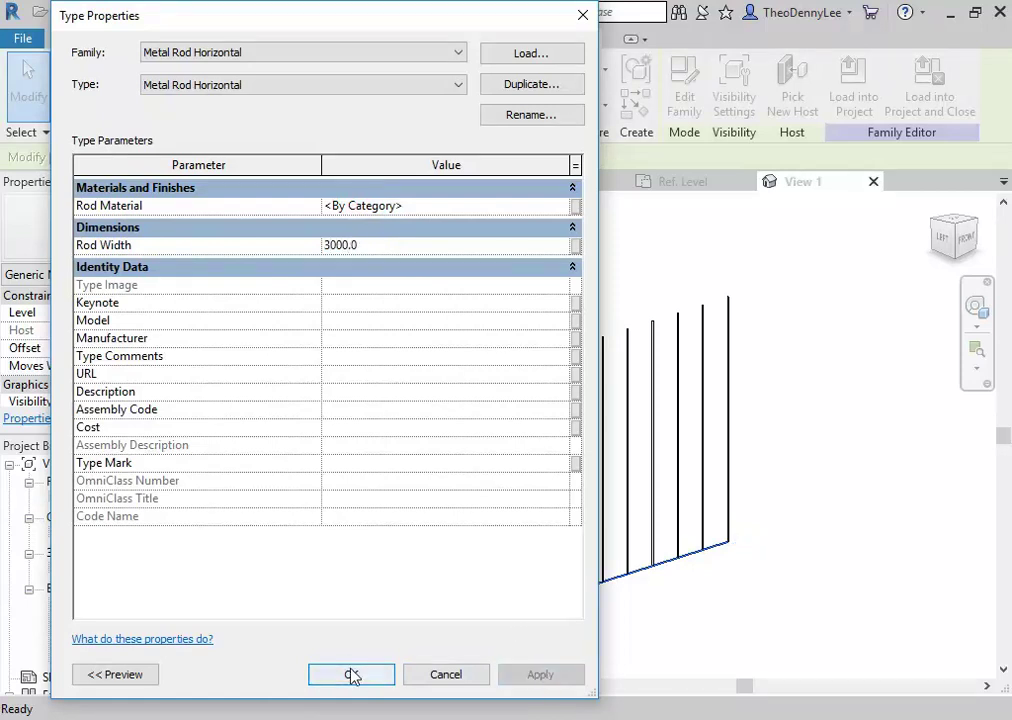
{"action": "left_click", "coordinate": [440, 624]}
{"action": "scroll", "coordinate": [427, 585], "scroll_direction": "up", "scroll_amount": 1}
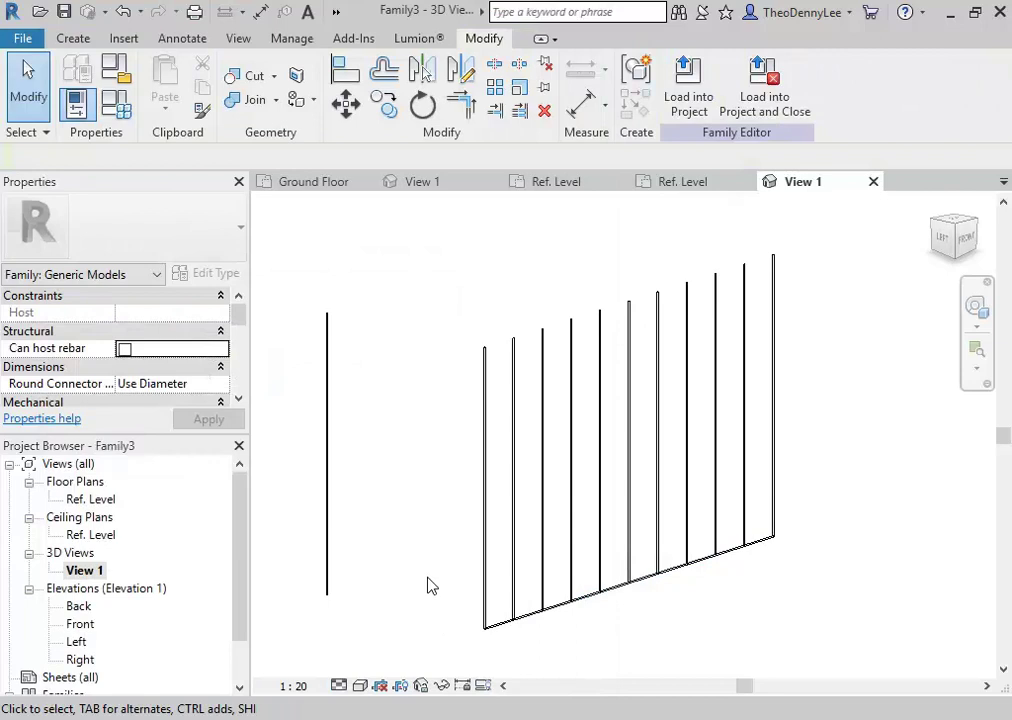
Step: Open the Front elevation and delete the separately placed vertical rod beside the array
{"action": "left_click", "coordinate": [500, 634]}
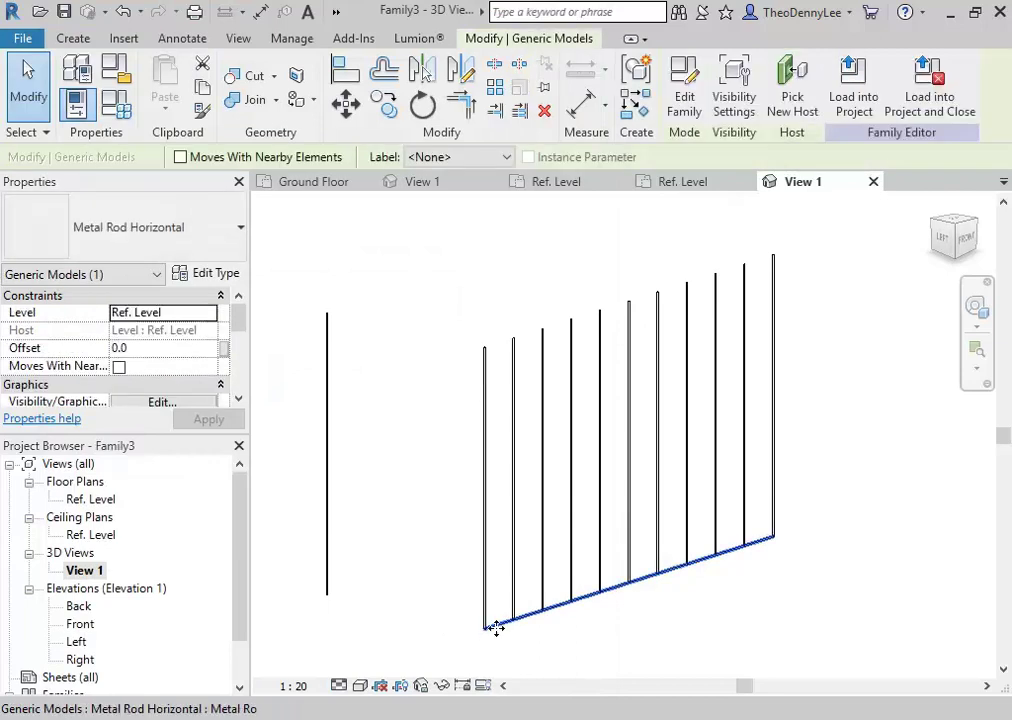
{"action": "double_click", "coordinate": [80, 624]}
{"action": "middle_click_drag", "start_coordinate": [594, 422], "coordinate": [517, 339]}
{"action": "scroll", "coordinate": [481, 526], "scroll_direction": "up", "scroll_amount": 2}
{"action": "scroll", "coordinate": [500, 432], "scroll_direction": "up", "scroll_amount": 5}
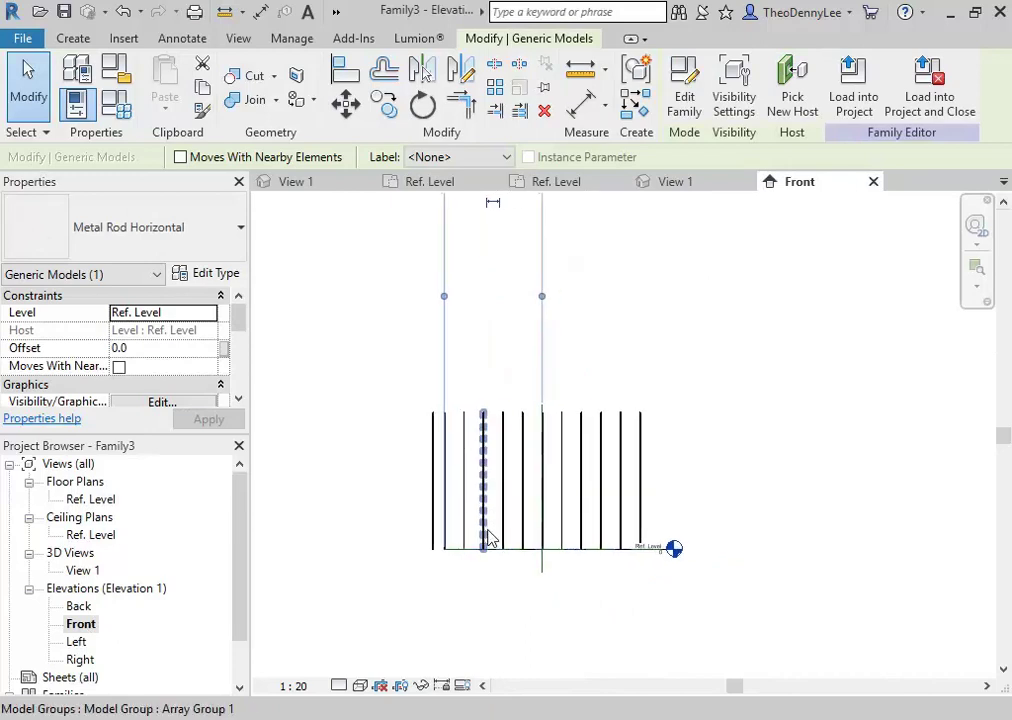
{"action": "scroll", "coordinate": [472, 590], "scroll_direction": "up", "scroll_amount": 1}
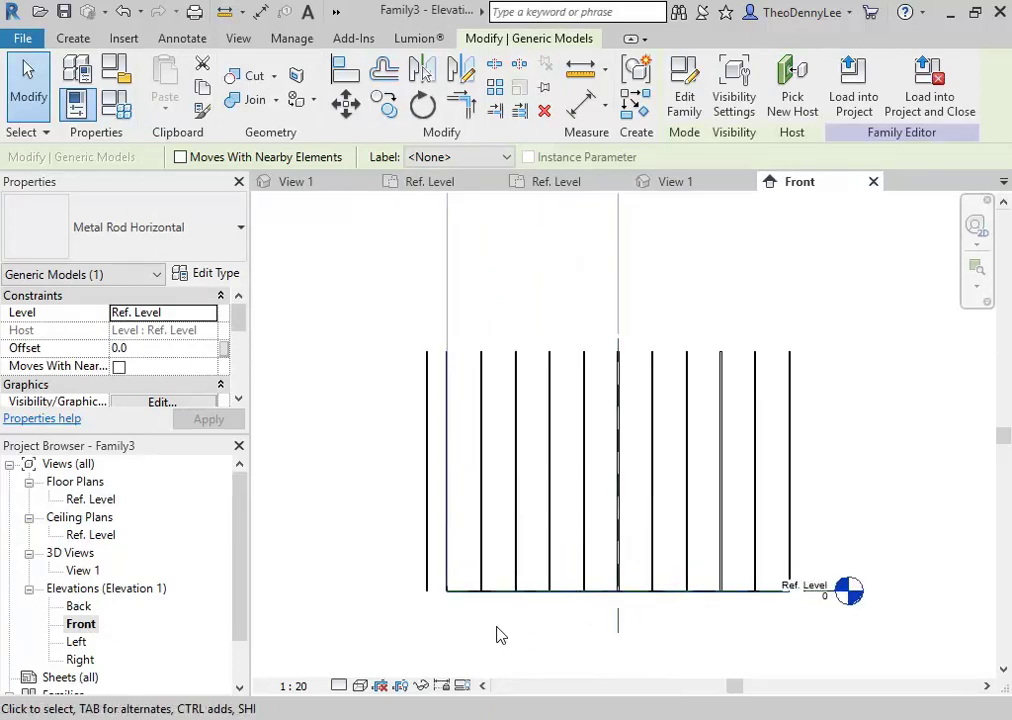
{"action": "left_click", "coordinate": [427, 560]}
{"action": "left_click", "coordinate": [420, 625]}
{"action": "mouse_move", "coordinate": [418, 621]}
{"action": "middle_mouse_down"}
{"action": "mouse_move", "coordinate": [257, 583]}
{"action": "mouse_move", "coordinate": [432, 612]}
{"action": "middle_mouse_up"}
Step: Array the horizontal base rod upward as a grouped linear array with 300 mm spacing and a count of 7
{"action": "left_click", "coordinate": [415, 583]}
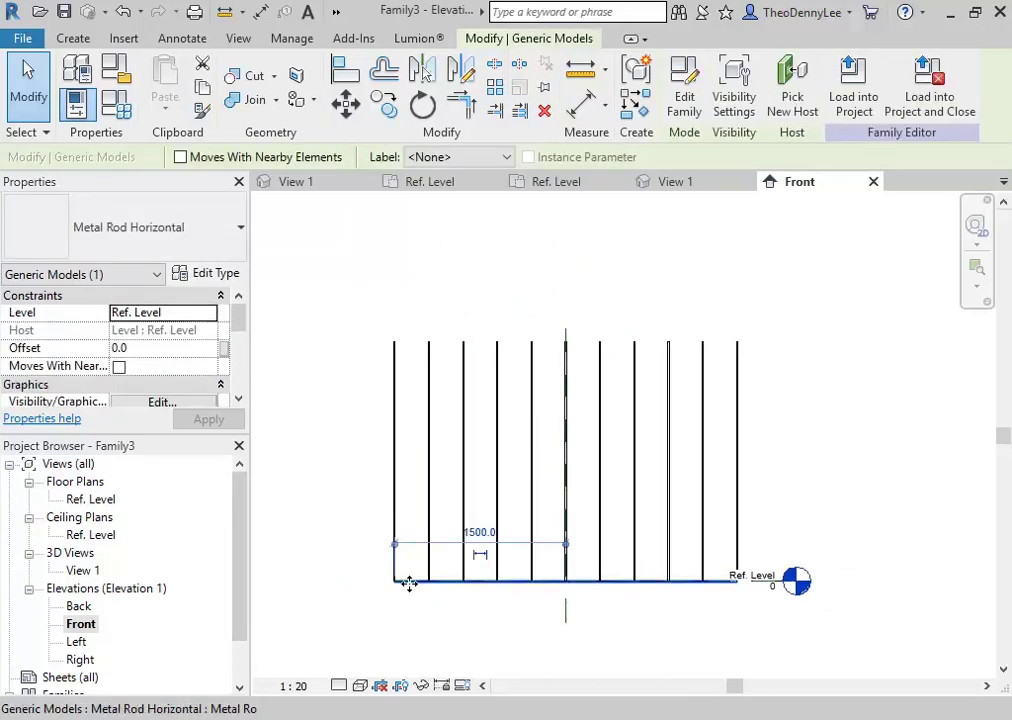
{"action": "left_click", "coordinate": [495, 89]}
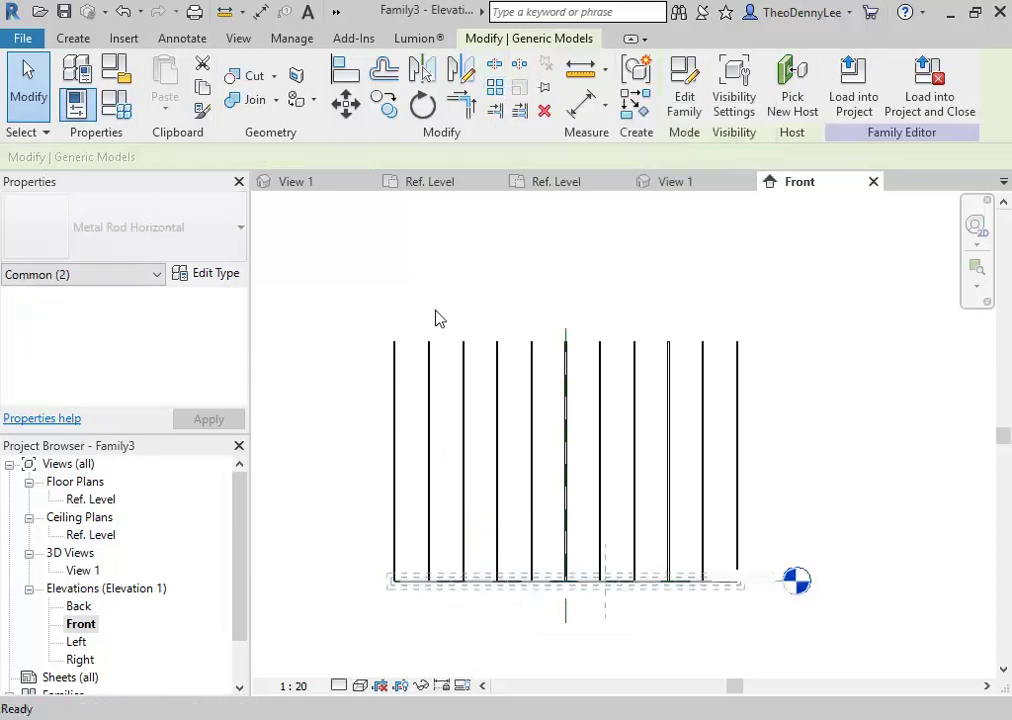
{"action": "left_click", "coordinate": [336, 586]}
{"action": "type", "text": "300"}
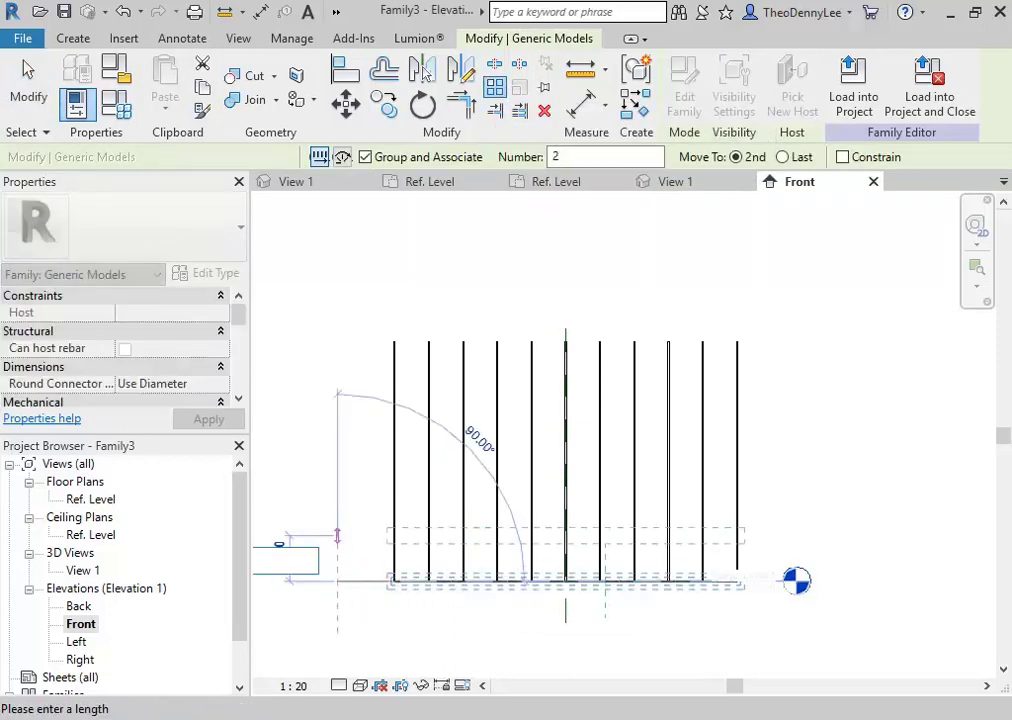
{"action": "key", "text": "Return"}
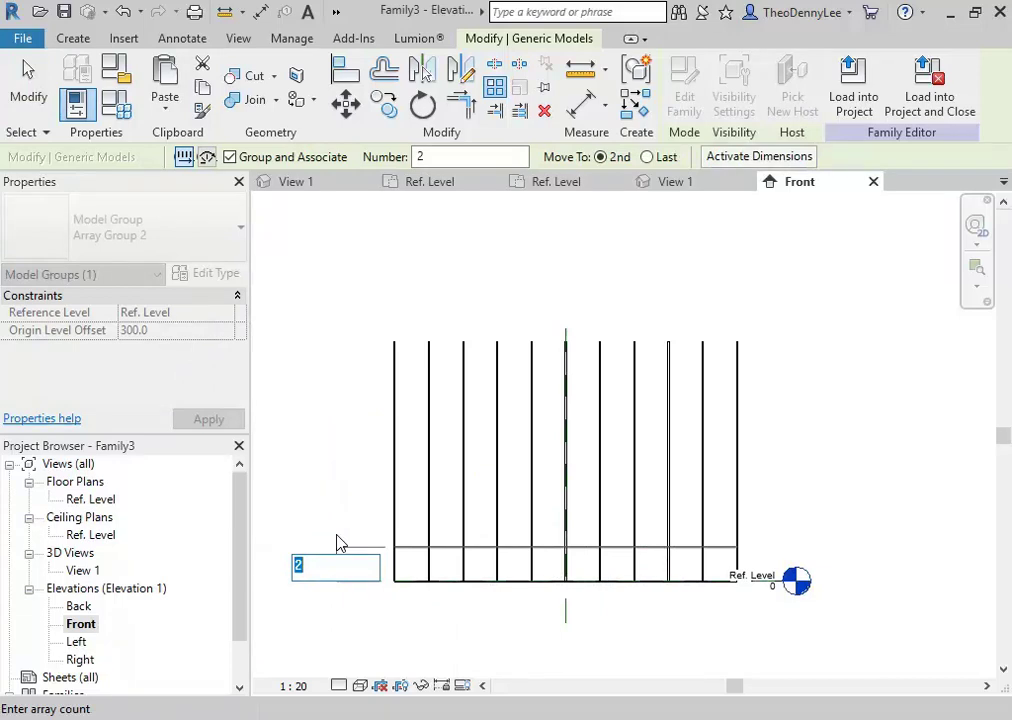
{"action": "type", "text": "1"}
{"action": "key", "text": "Return"}
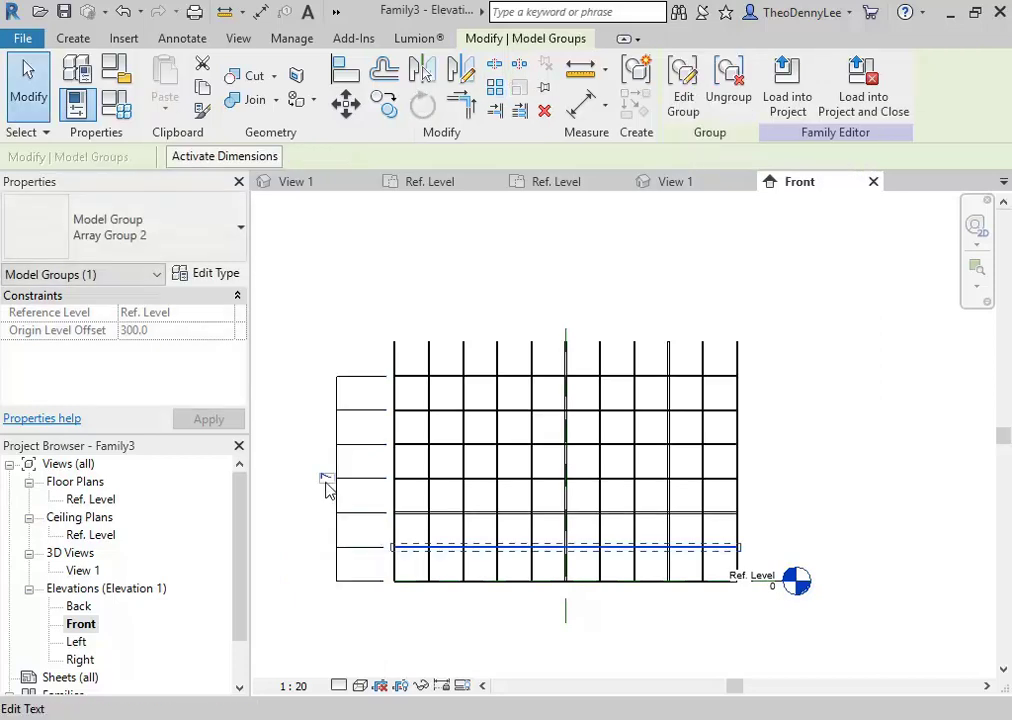
Step: Set the horizontal rod array's count to 8 and deselect it
{"action": "left_click", "coordinate": [325, 479]}
{"action": "type", "text": "8"}
{"action": "key", "text": "Return"}
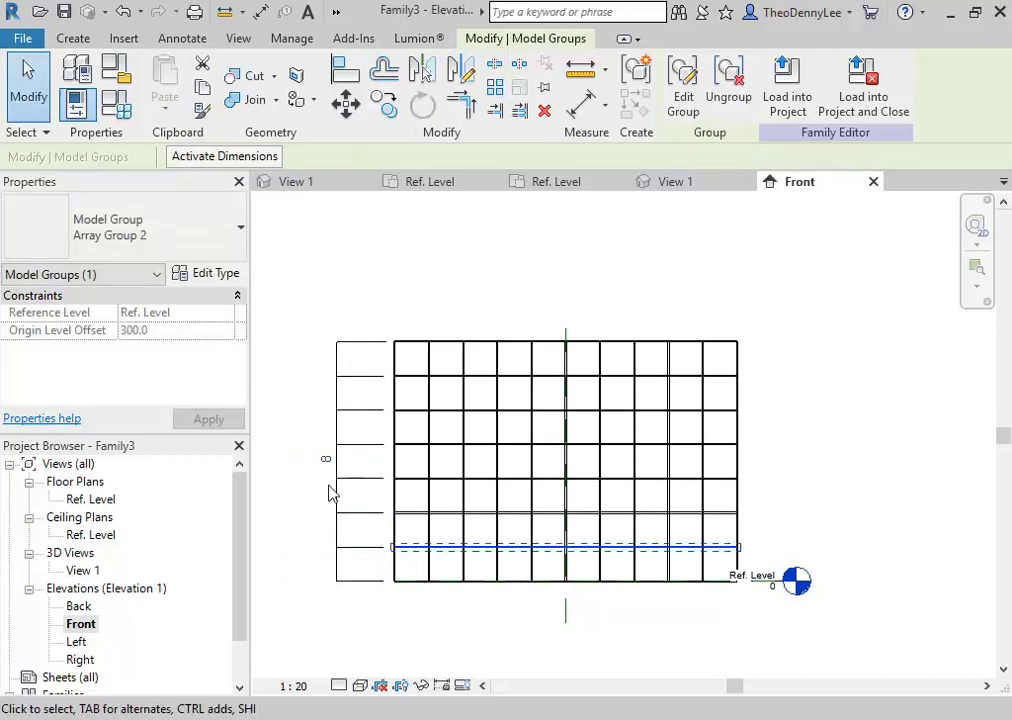
{"action": "left_click", "coordinate": [372, 300]}
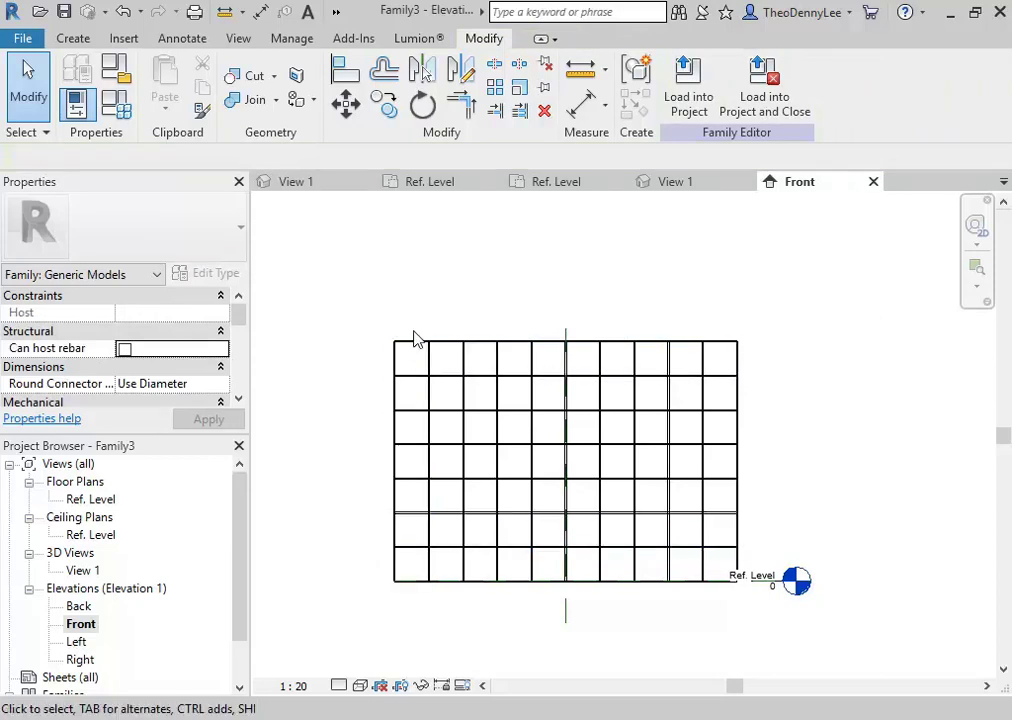
Step: Return to the 3D view and save the family as Metal Grid Screen in the Mesh Screen folder
{"action": "double_click", "coordinate": [84, 570]}
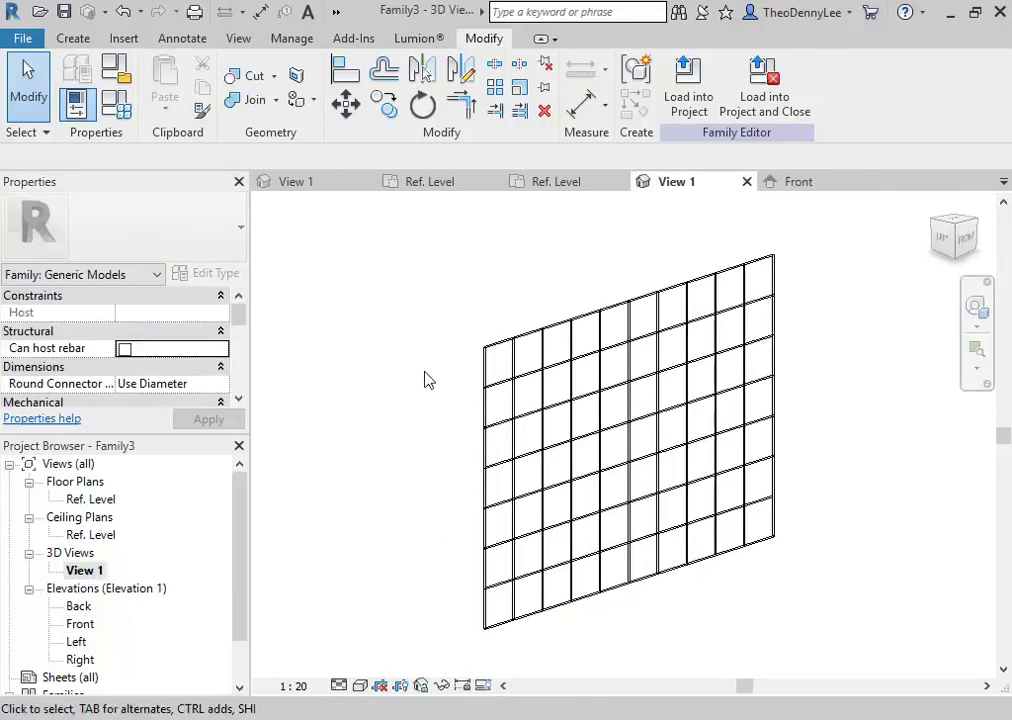
{"action": "middle_click_drag", "start_coordinate": [678, 515], "coordinate": [350, 264], "text": "shift"}
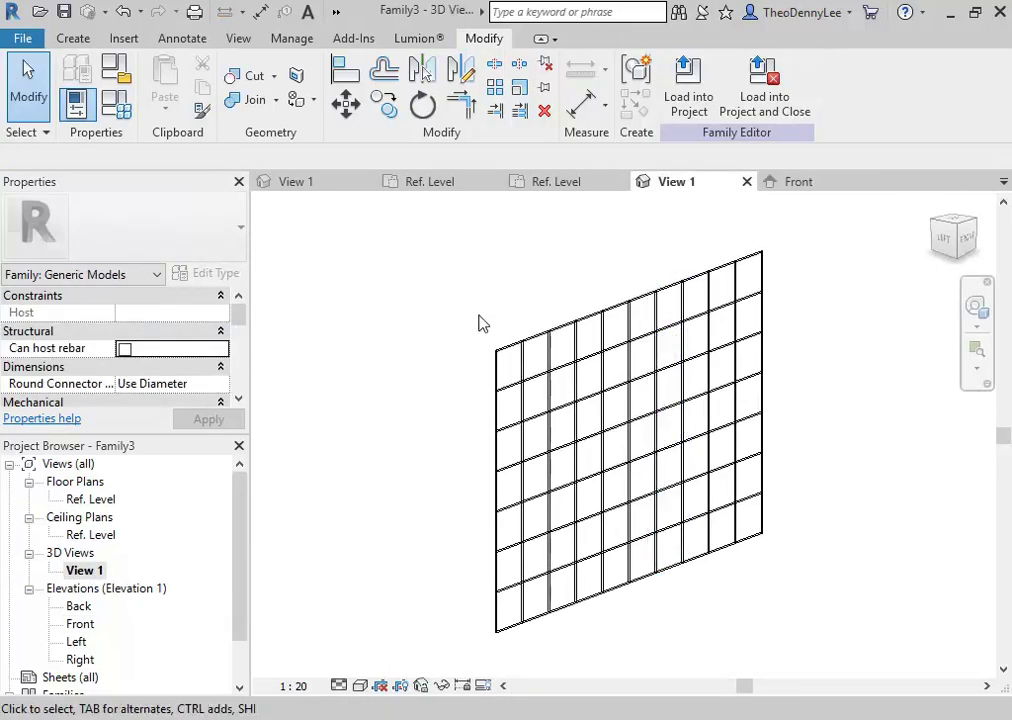
{"action": "middle_click_drag", "start_coordinate": [480, 322], "coordinate": [447, 313]}
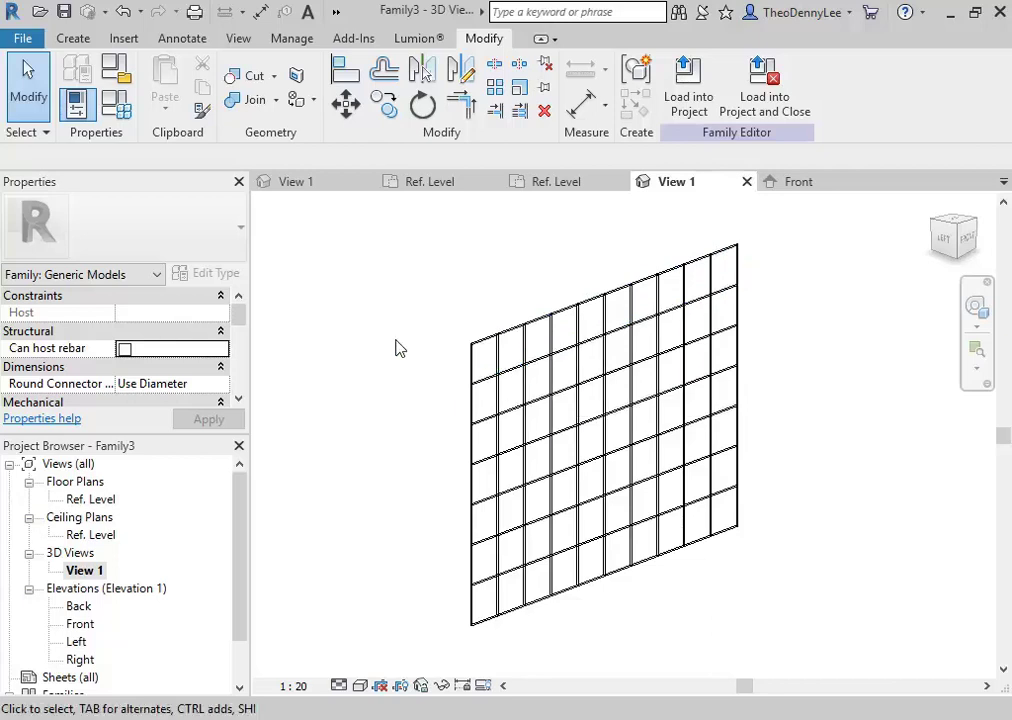
{"action": "left_click", "coordinate": [21, 38]}
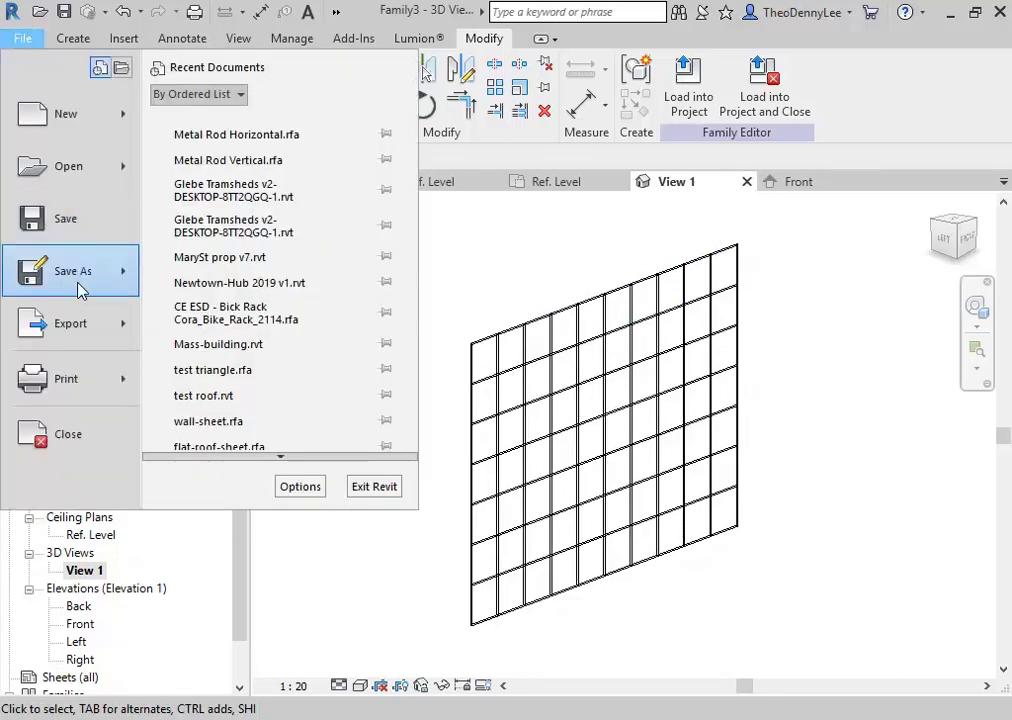
{"action": "mouse_move", "coordinate": [77, 268]}
{"action": "left_click", "coordinate": [178, 198]}
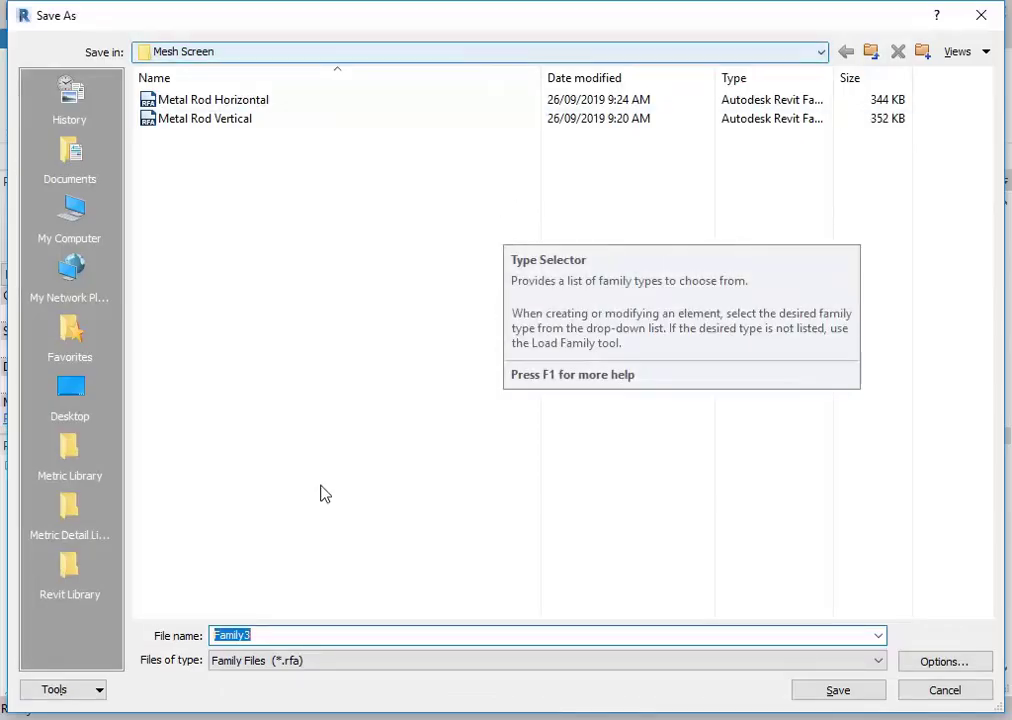
{"action": "type", "text": "Scr"}
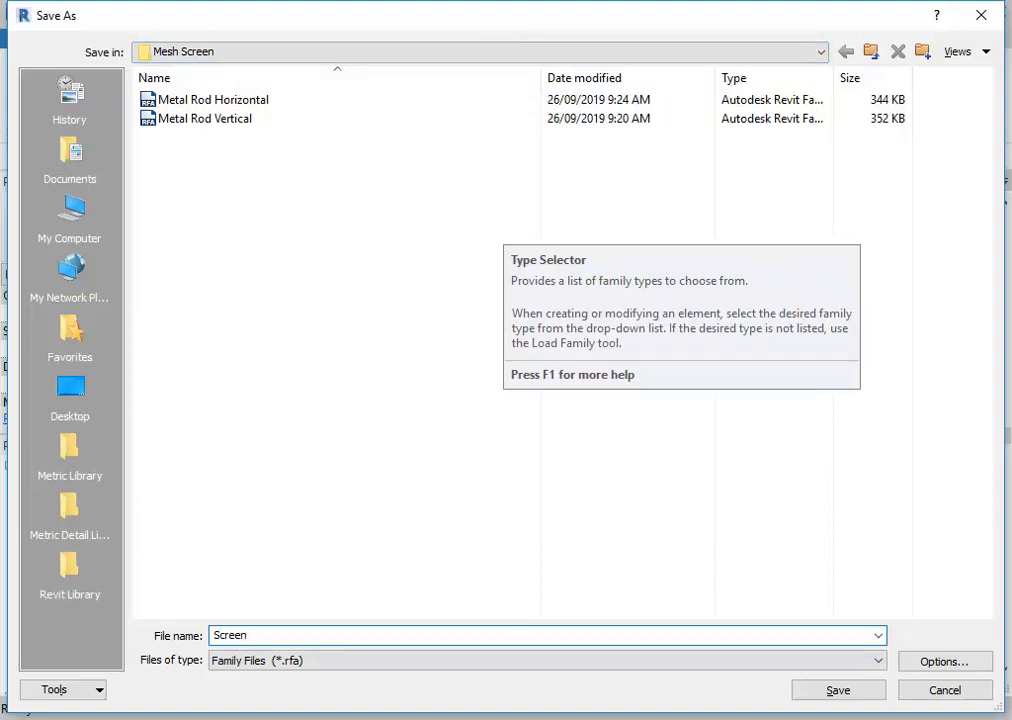
{"action": "type", "text": "een"}
{"action": "key", "text": "Home"}
{"action": "type", "text": "M"}
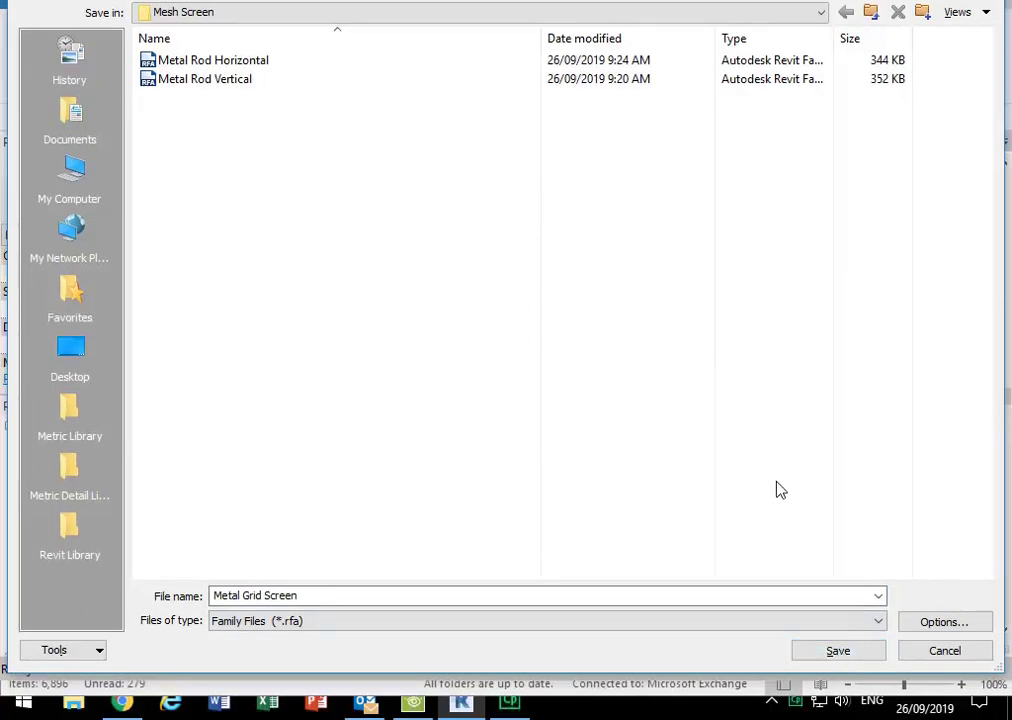
{"action": "left_click", "coordinate": [836, 651]}
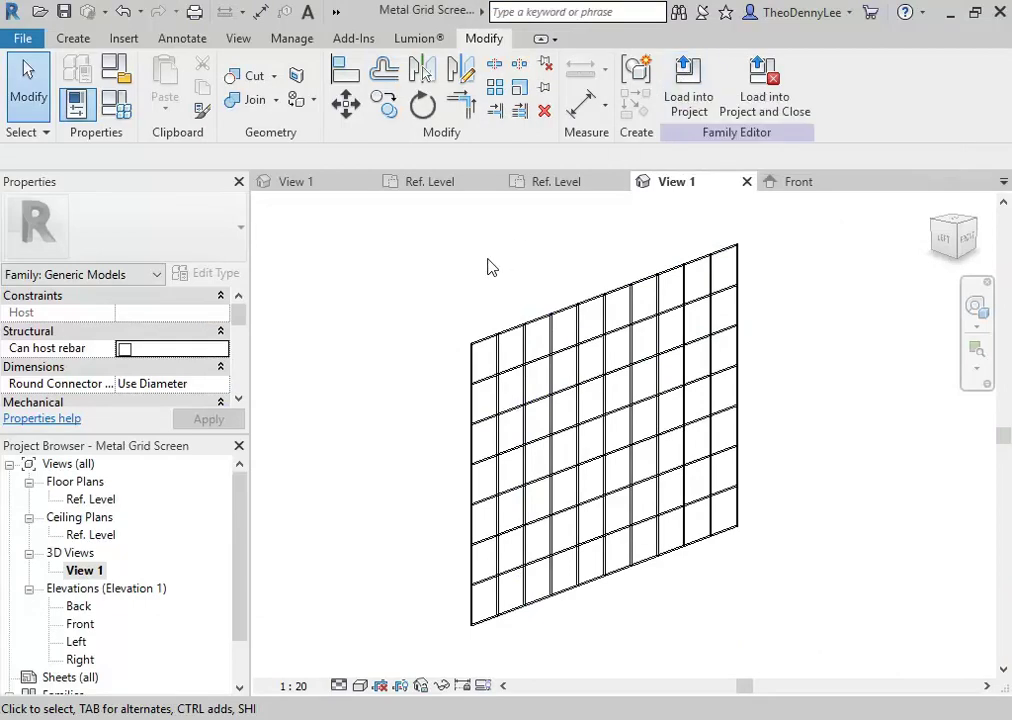
Step: Check the family types for parameters without making changes, and inspect the array group of one horizontal rod
{"action": "left_click", "coordinate": [119, 113]}
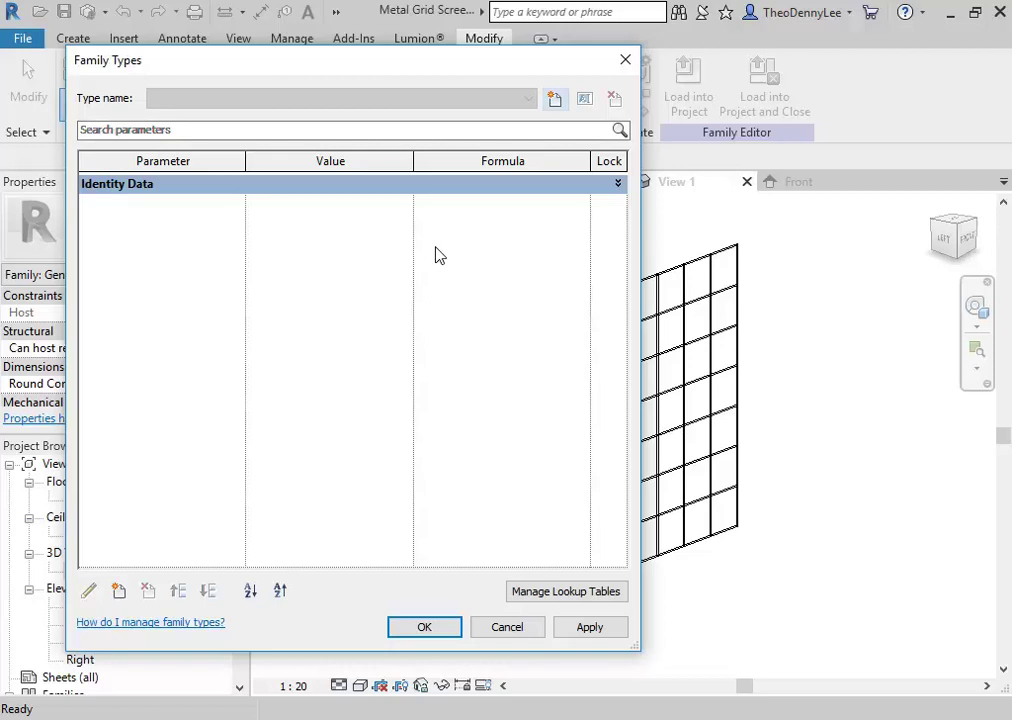
{"action": "left_click", "coordinate": [528, 627]}
{"action": "scroll", "coordinate": [385, 372], "scroll_direction": "up", "scroll_amount": 1}
{"action": "middle_click_drag", "start_coordinate": [385, 372], "coordinate": [504, 355]}
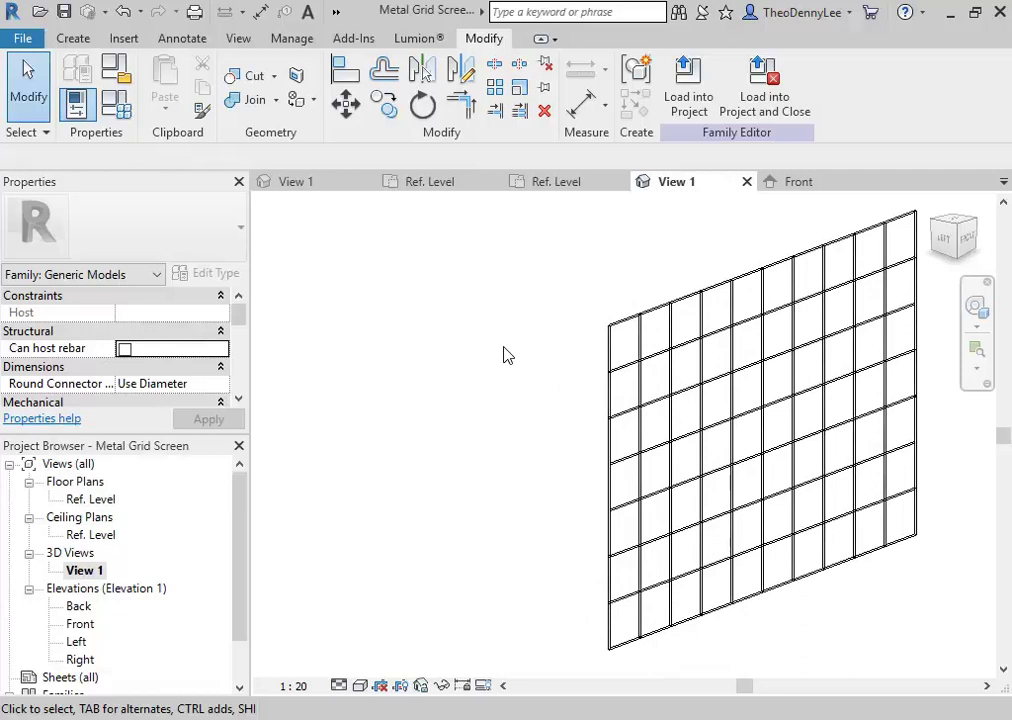
{"action": "left_click", "coordinate": [630, 418]}
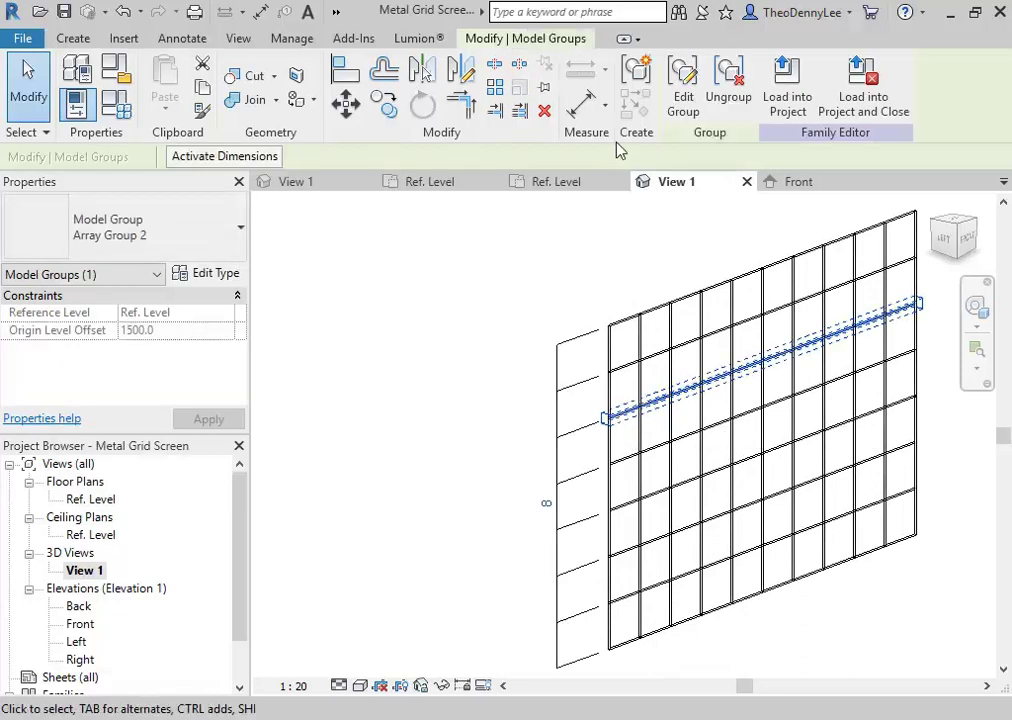
{"action": "left_click", "coordinate": [461, 339]}
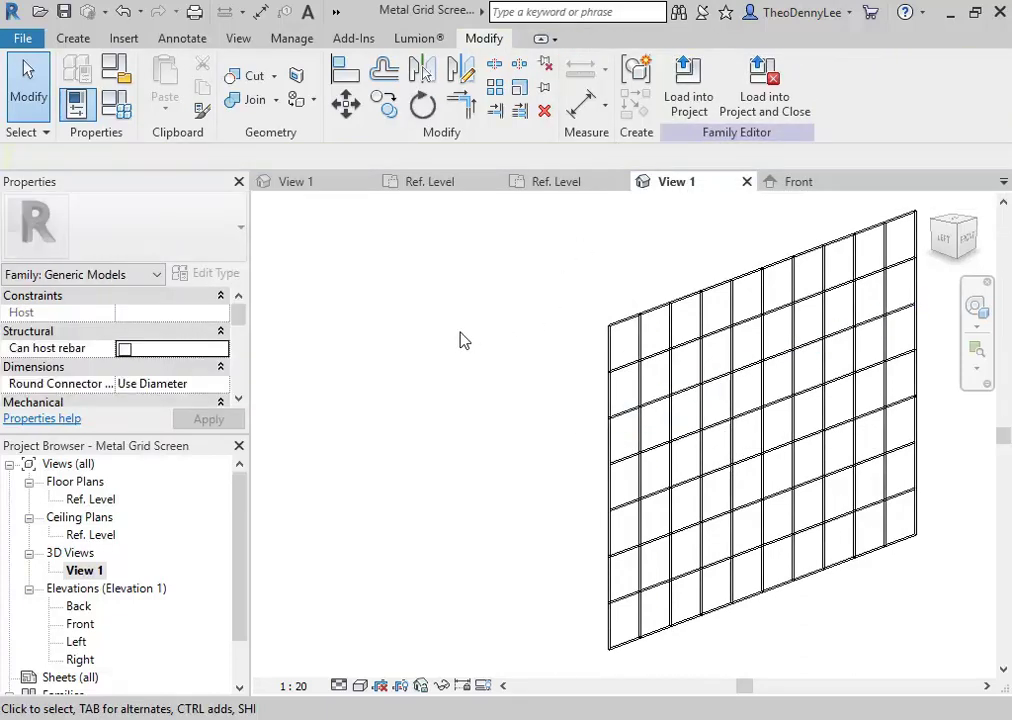
Step: Place one Metal Rod Vertical component in the empty space beside the grid screen
{"action": "middle_click_drag", "start_coordinate": [461, 339], "coordinate": [510, 323]}
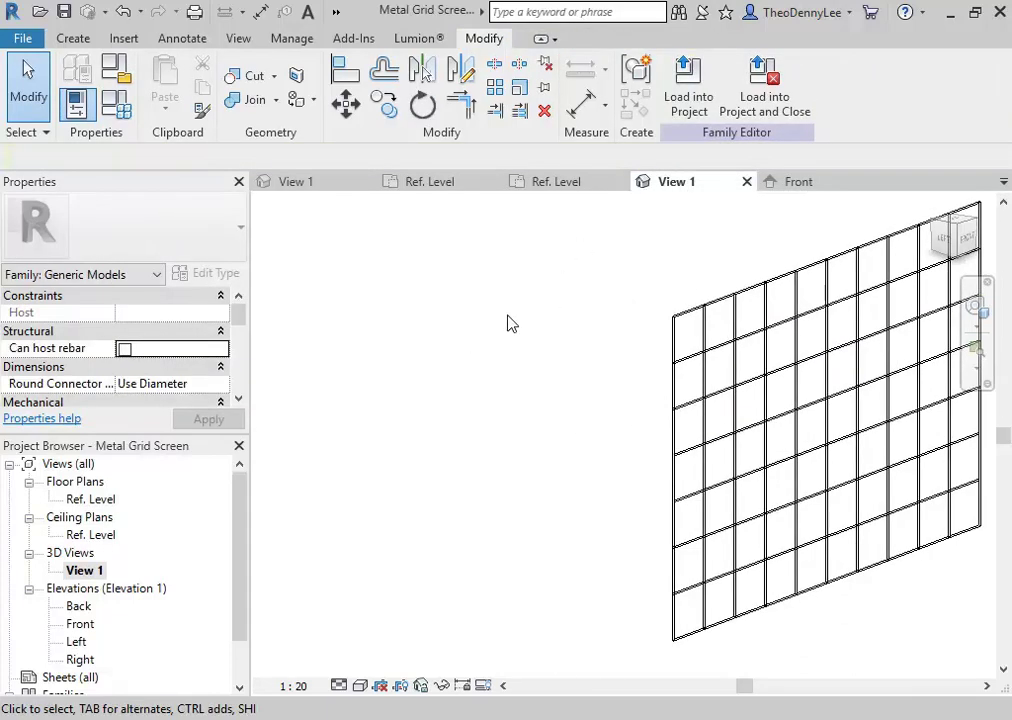
{"action": "left_click", "coordinate": [73, 38]}
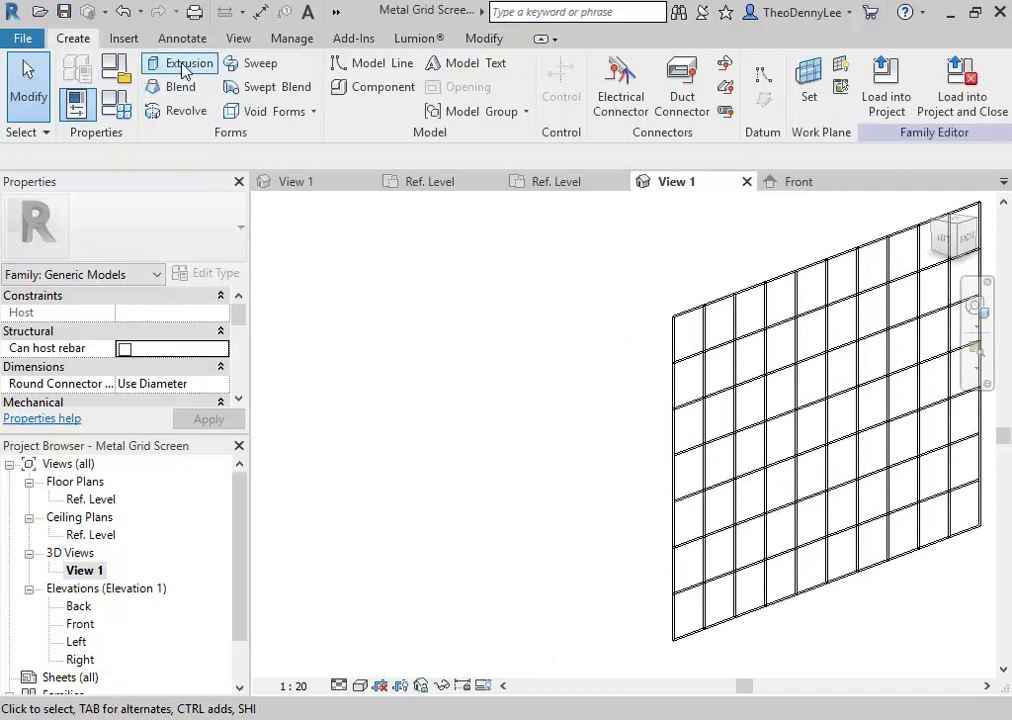
{"action": "left_click", "coordinate": [373, 90]}
{"action": "scroll", "coordinate": [470, 470], "scroll_direction": "down", "scroll_amount": 1}
{"action": "left_click", "coordinate": [522, 480]}
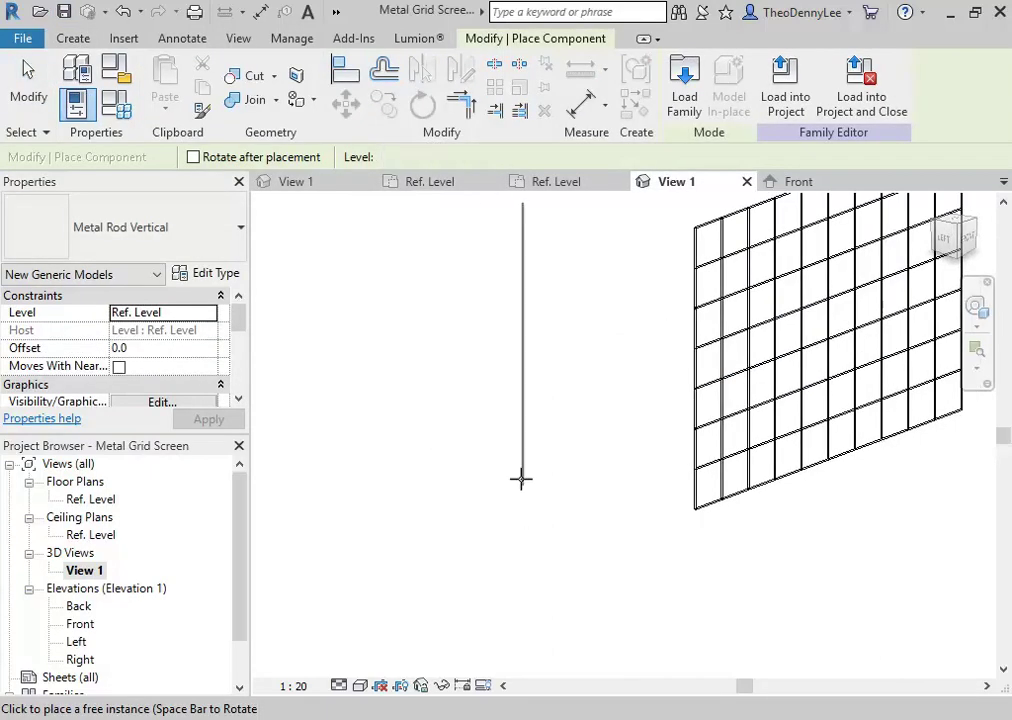
{"action": "key", "text": "Escape"}
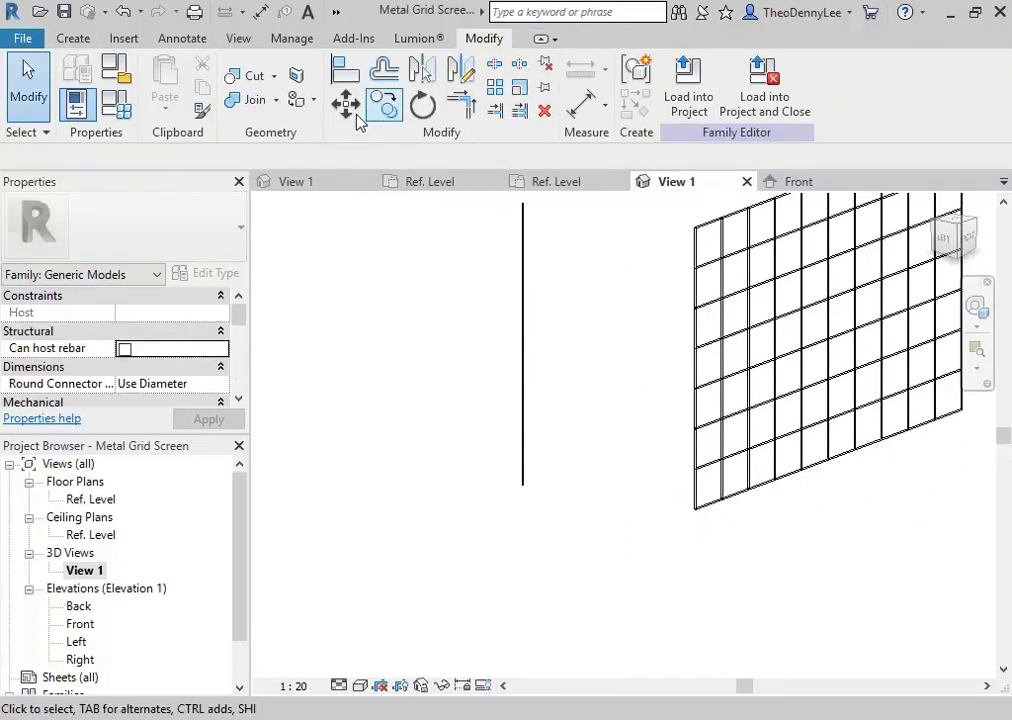
Step: Place one Metal Rod Horizontal component so that it crosses the loose vertical rod
{"action": "left_click", "coordinate": [73, 38]}
{"action": "left_click", "coordinate": [360, 90]}
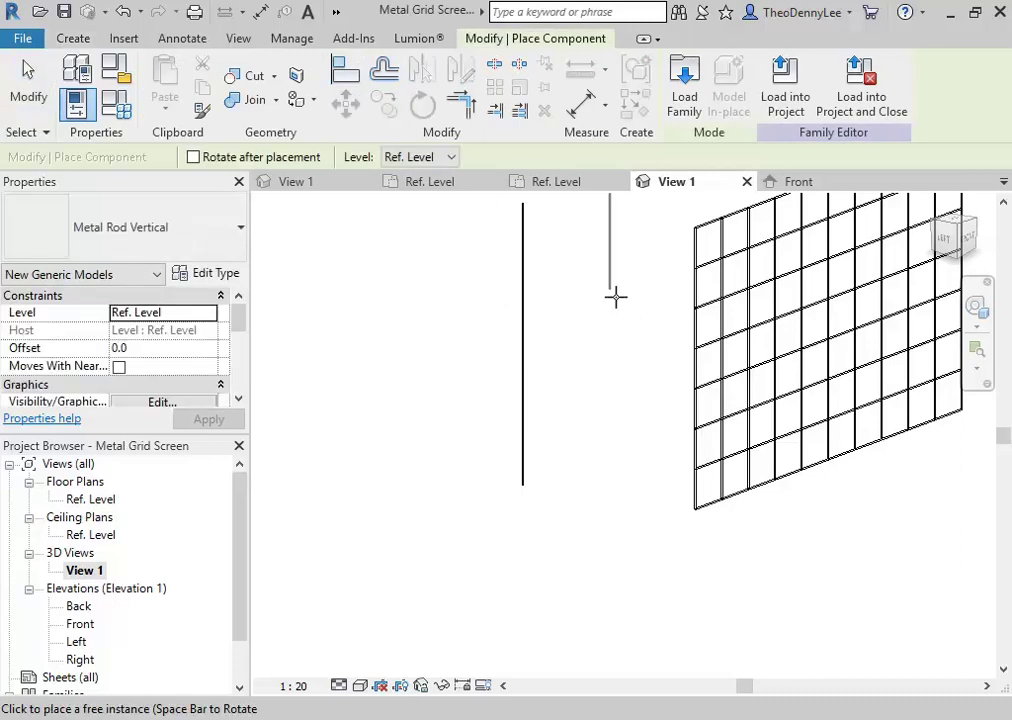
{"action": "left_click", "coordinate": [180, 235]}
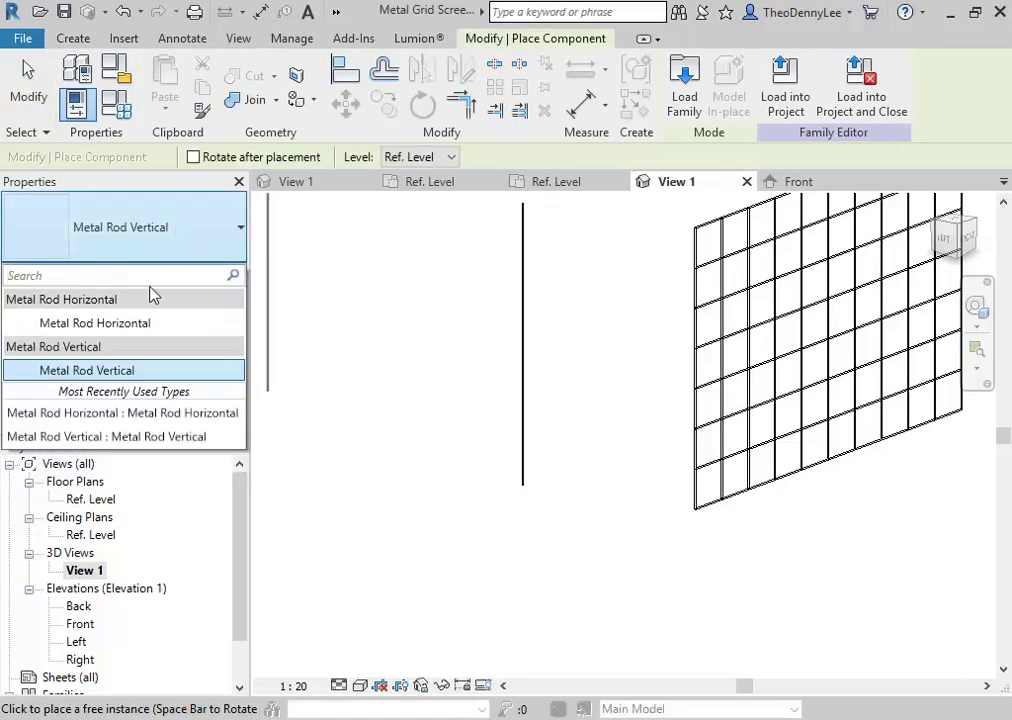
{"action": "left_click", "coordinate": [125, 323]}
{"action": "scroll", "coordinate": [497, 472], "scroll_direction": "up", "scroll_amount": 2}
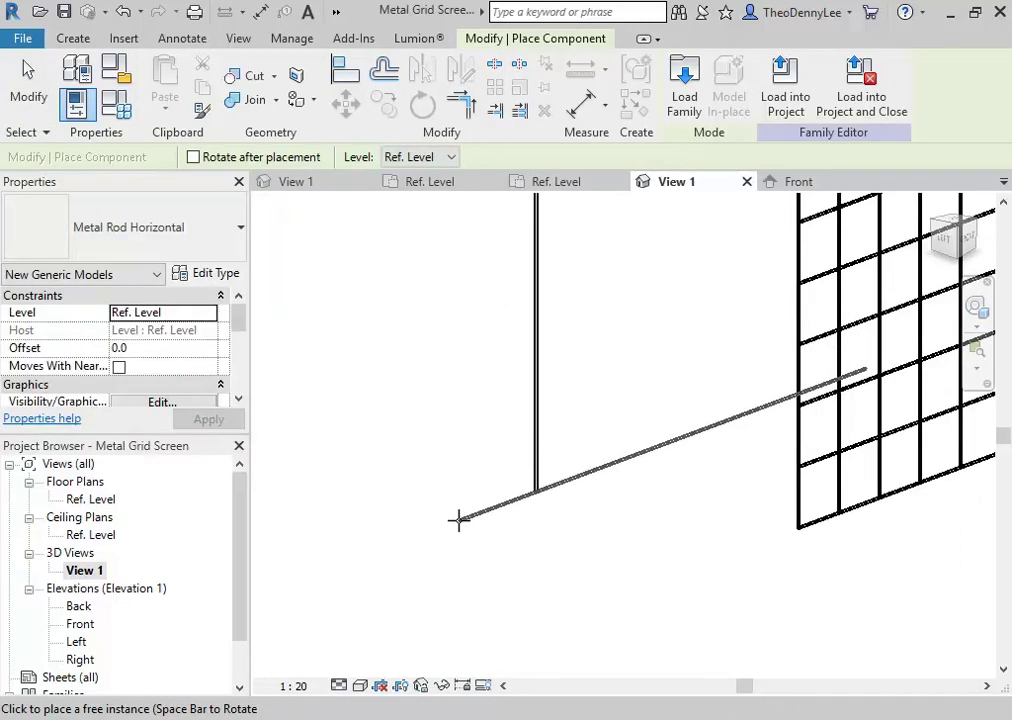
{"action": "key", "text": "Escape"}
Step: Check the type properties of the loose horizontal rod, including its rod material, without changing them
{"action": "scroll", "coordinate": [522, 431], "scroll_direction": "up", "scroll_amount": 3}
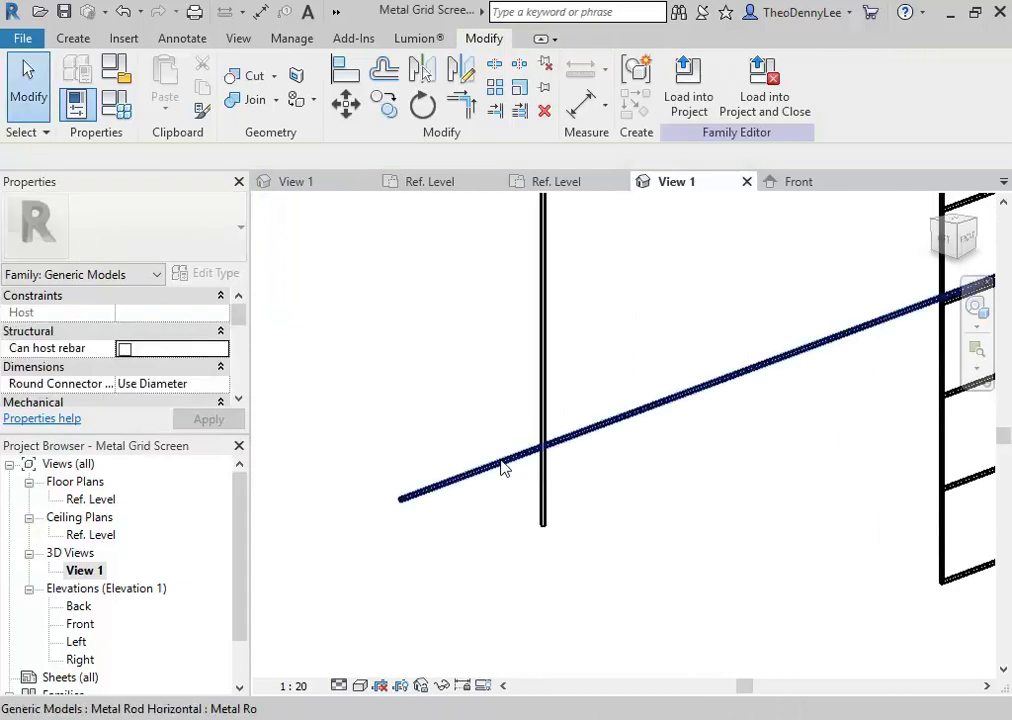
{"action": "left_click", "coordinate": [502, 468]}
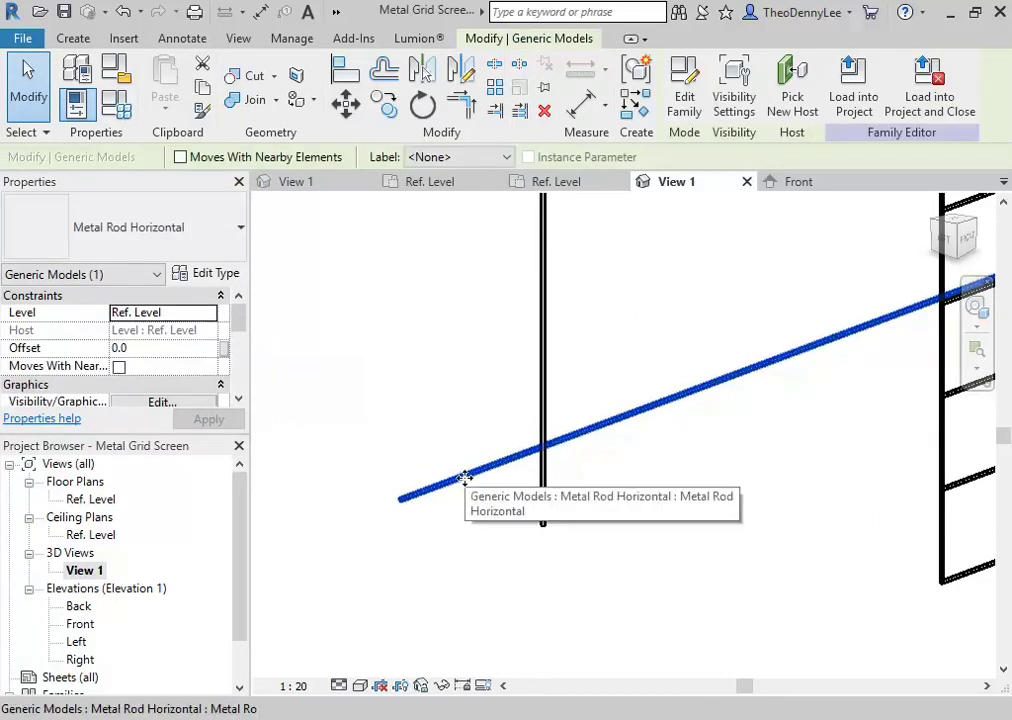
{"action": "left_click", "coordinate": [226, 273]}
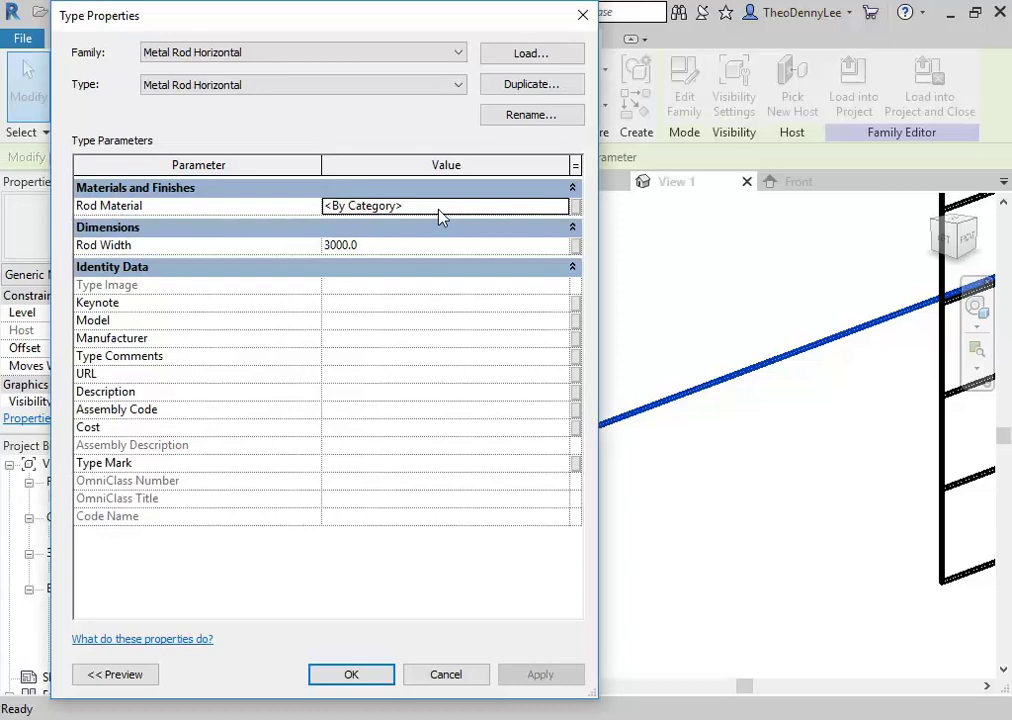
{"action": "left_click", "coordinate": [447, 680]}
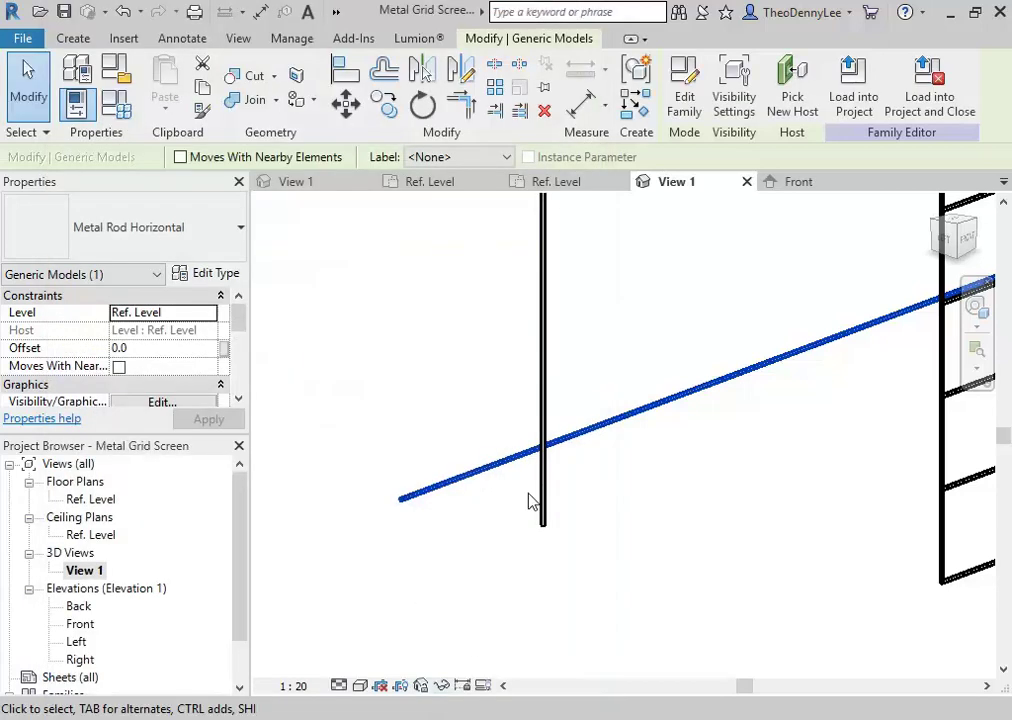
Step: Associate the loose vertical rod's material with a new type family parameter named Rod Material, and delete that rod
{"action": "left_click", "coordinate": [537, 360]}
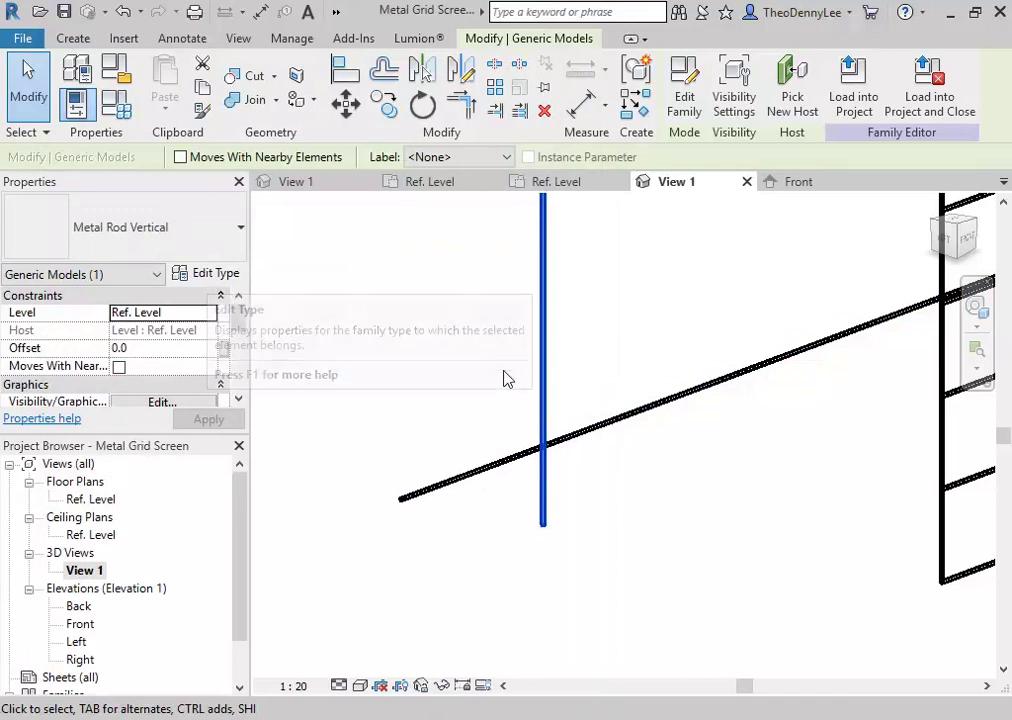
{"action": "left_click", "coordinate": [205, 273]}
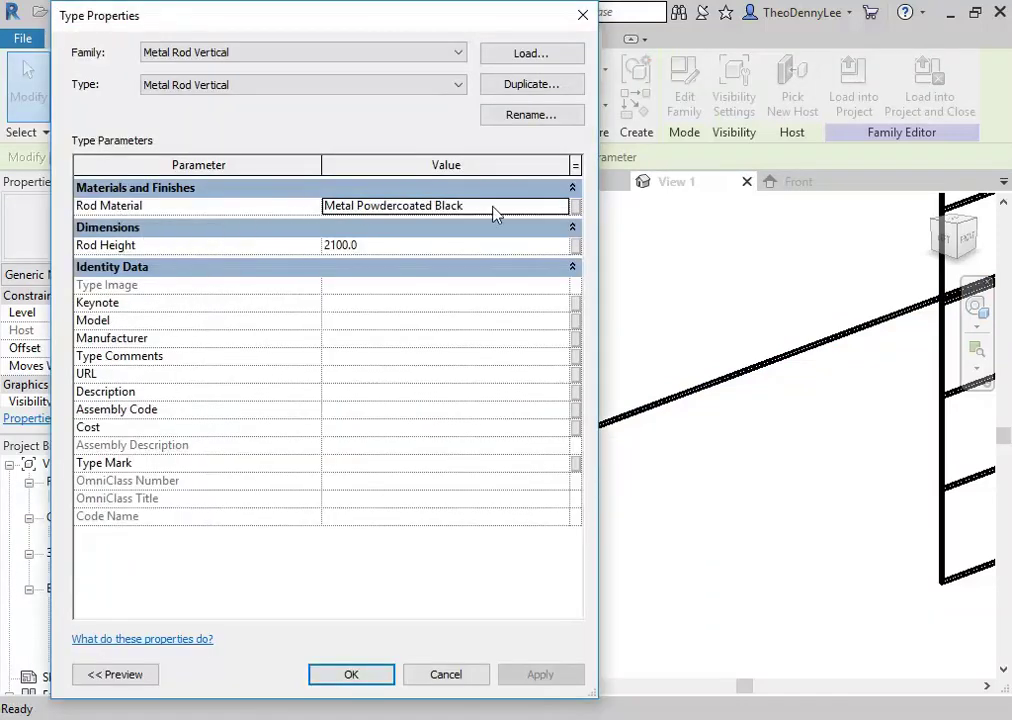
{"action": "left_click", "coordinate": [576, 207]}
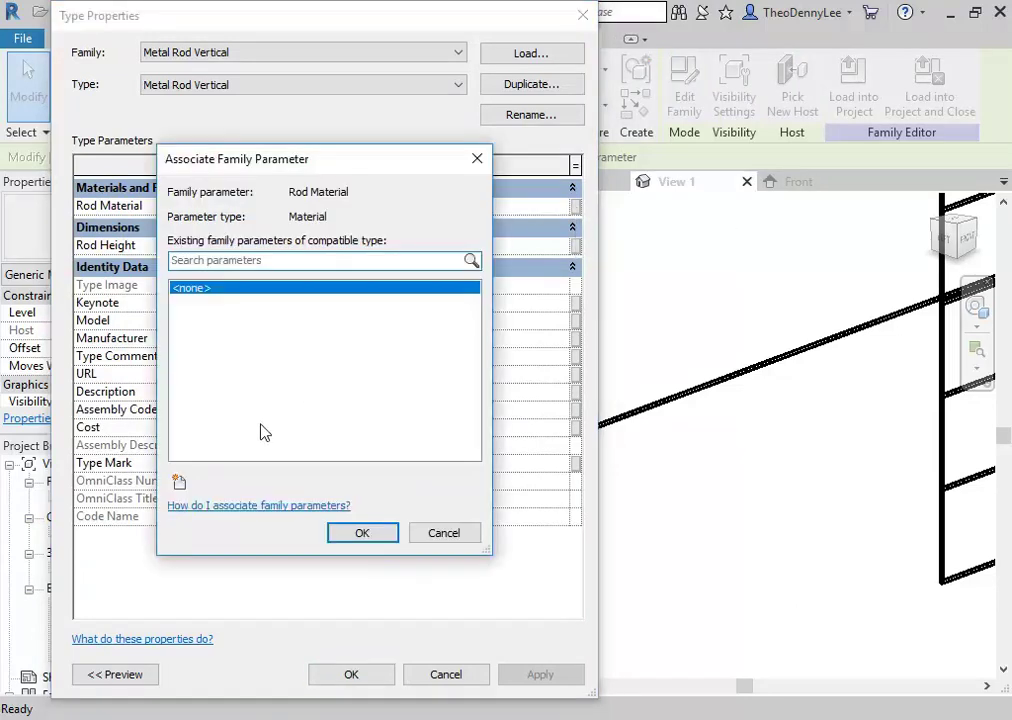
{"action": "left_click", "coordinate": [178, 483]}
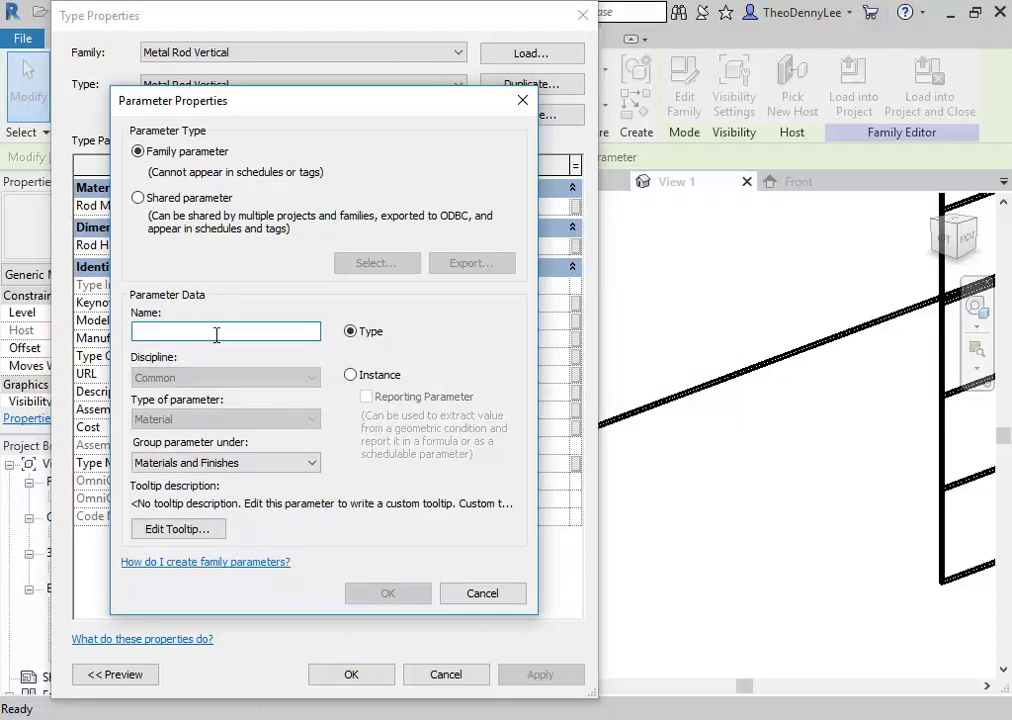
{"action": "type", "text": "Rod Material"}
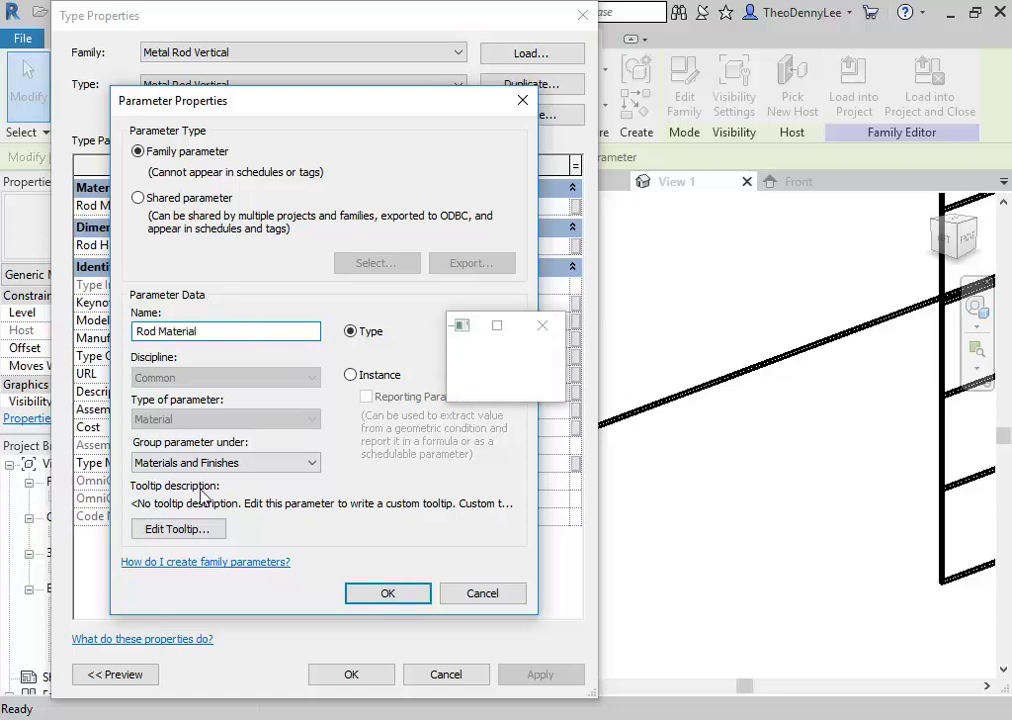
{"action": "left_click", "coordinate": [387, 594]}
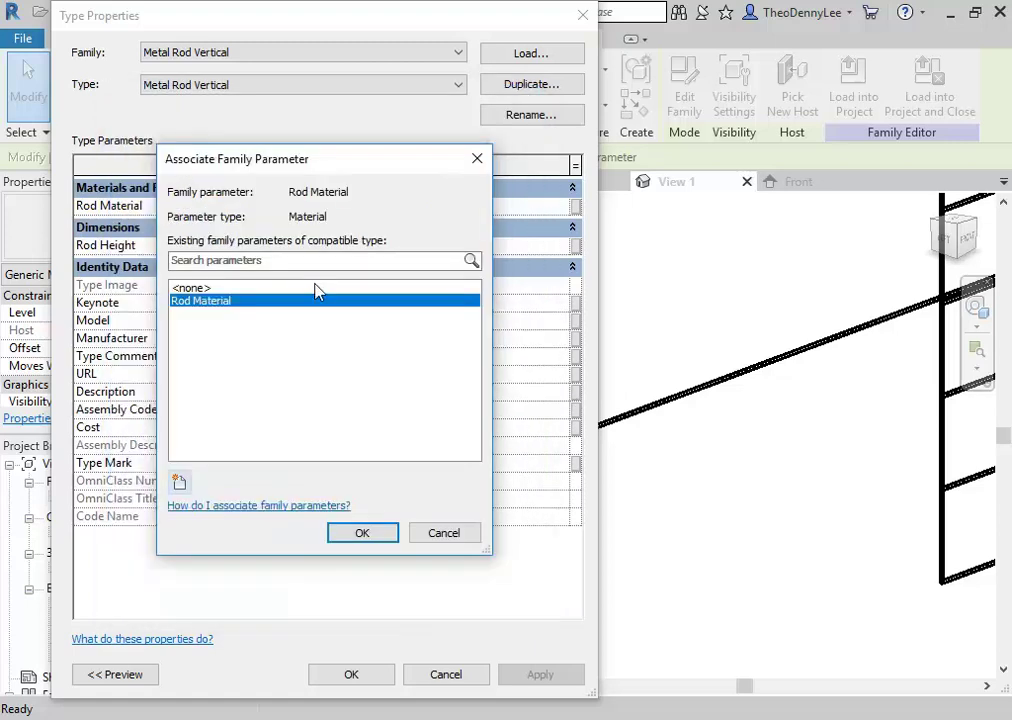
{"action": "left_click", "coordinate": [362, 533]}
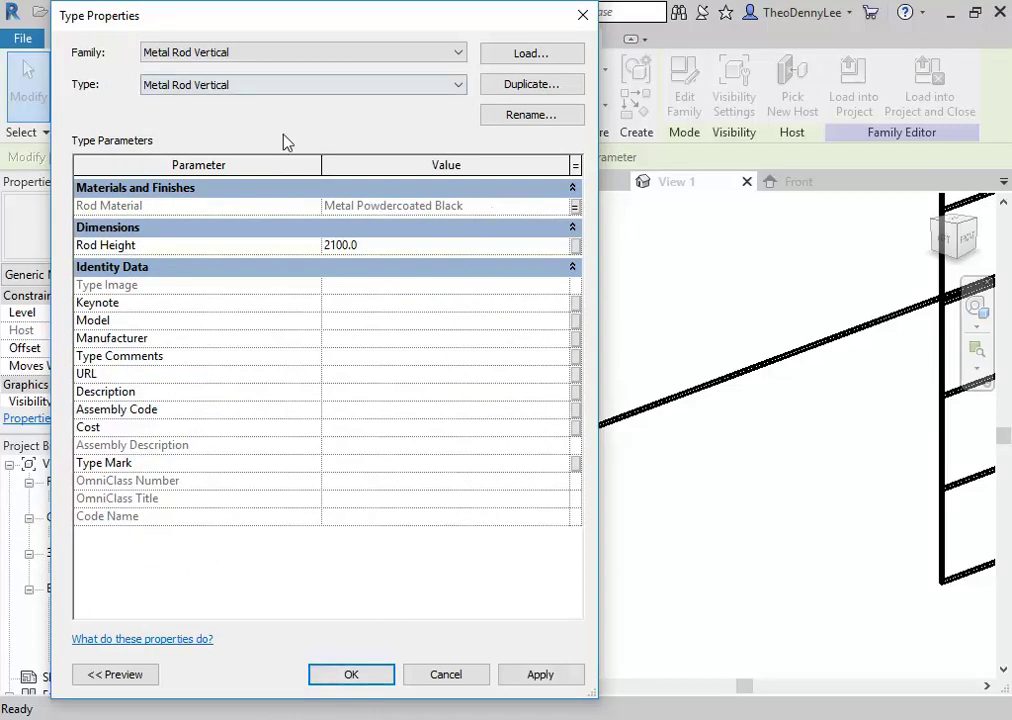
{"action": "left_click", "coordinate": [351, 676]}
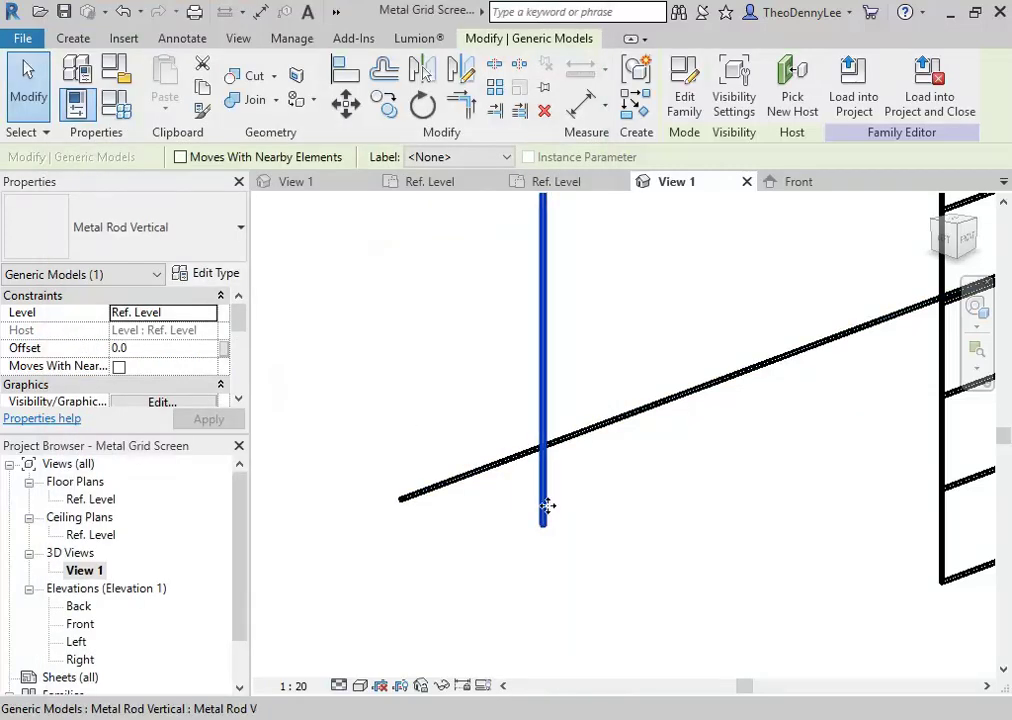
{"action": "key", "text": "Delete"}
Step: Set the Rod Material of the Metal Rod Horizontal type to Metal Powdercoated Black
{"action": "left_click", "coordinate": [474, 481]}
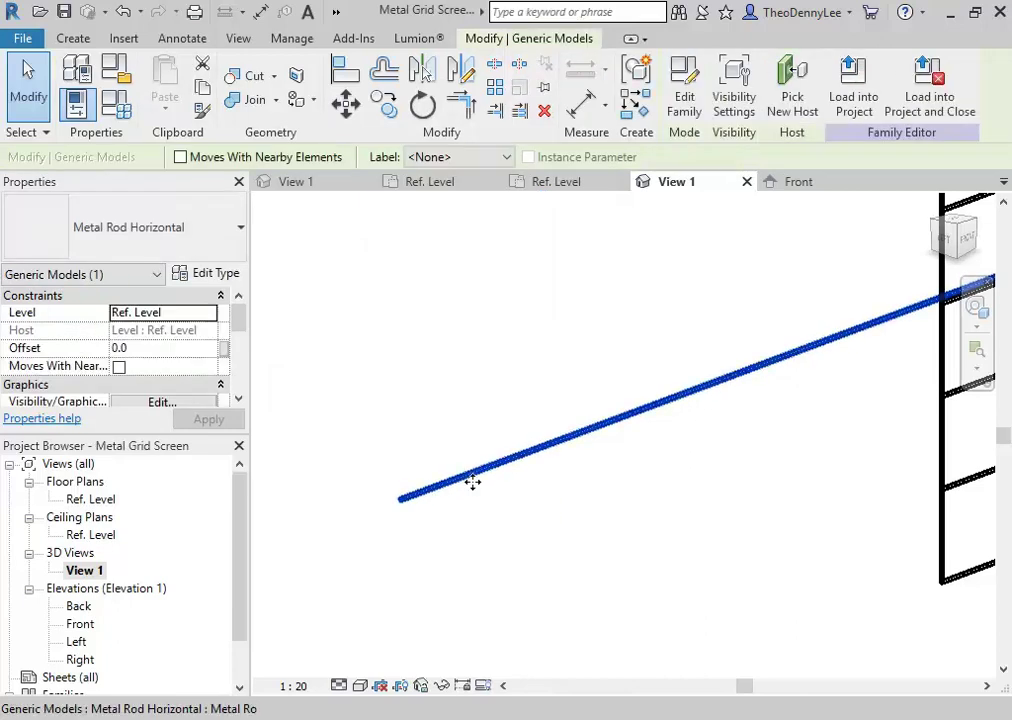
{"action": "left_click", "coordinate": [212, 274]}
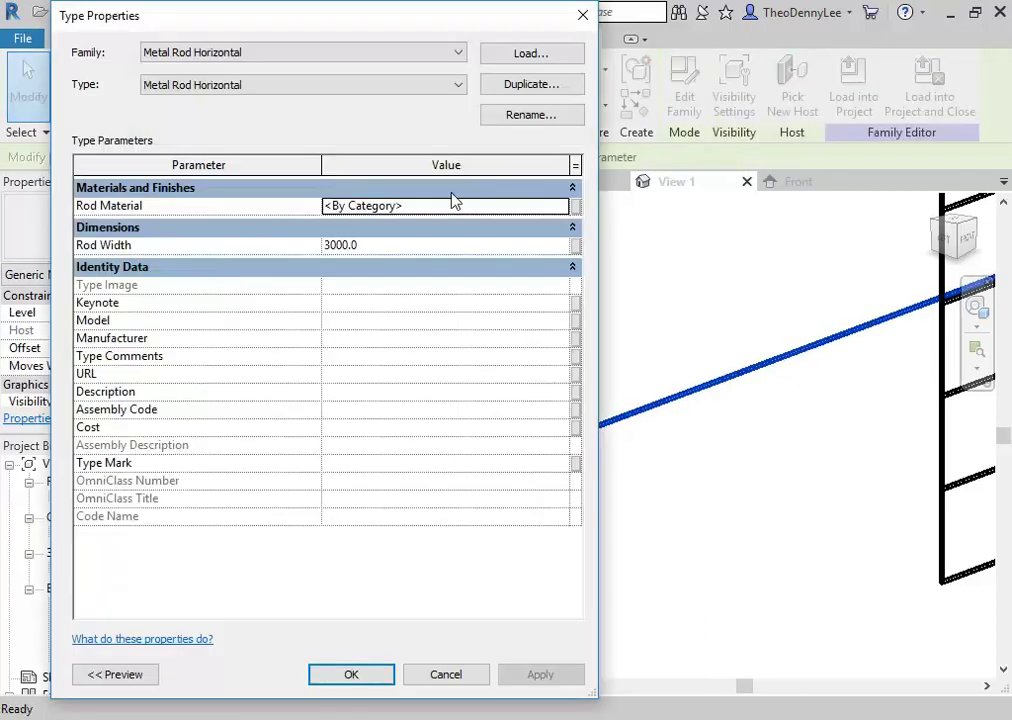
{"action": "left_click", "coordinate": [563, 206]}
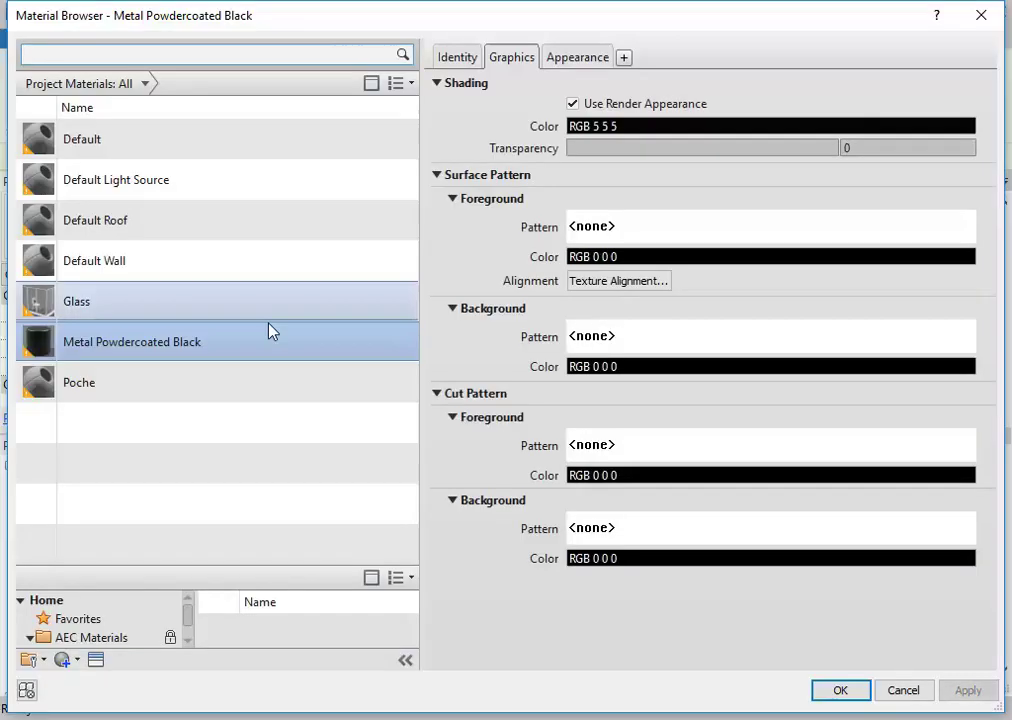
{"action": "double_click", "coordinate": [123, 342]}
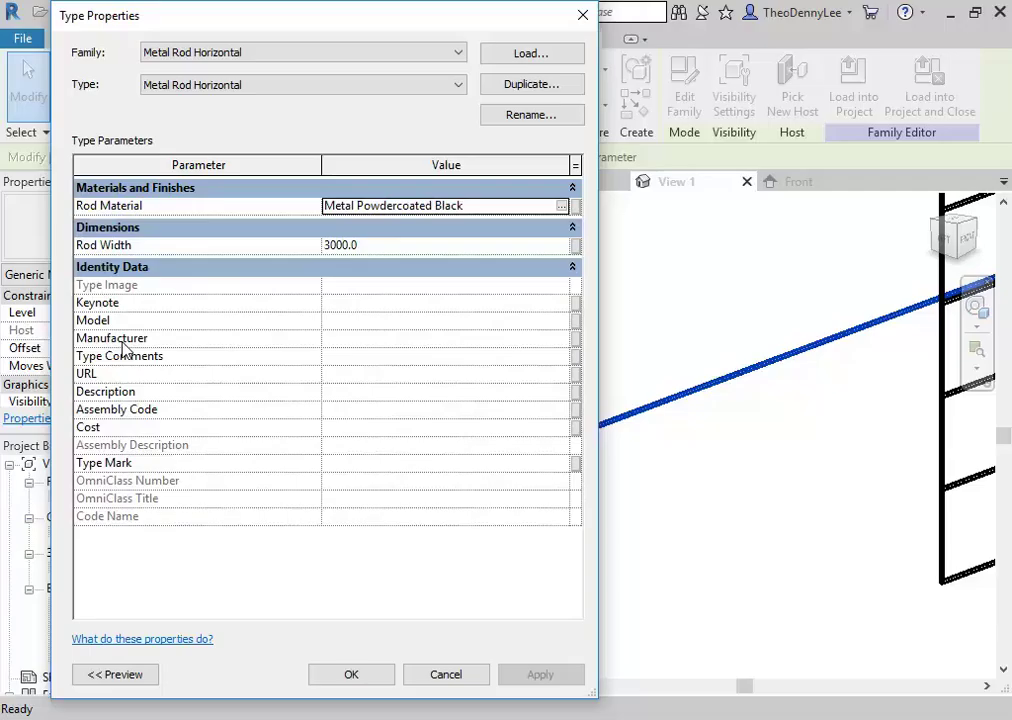
{"action": "left_click", "coordinate": [357, 673]}
{"action": "left_click", "coordinate": [480, 333]}
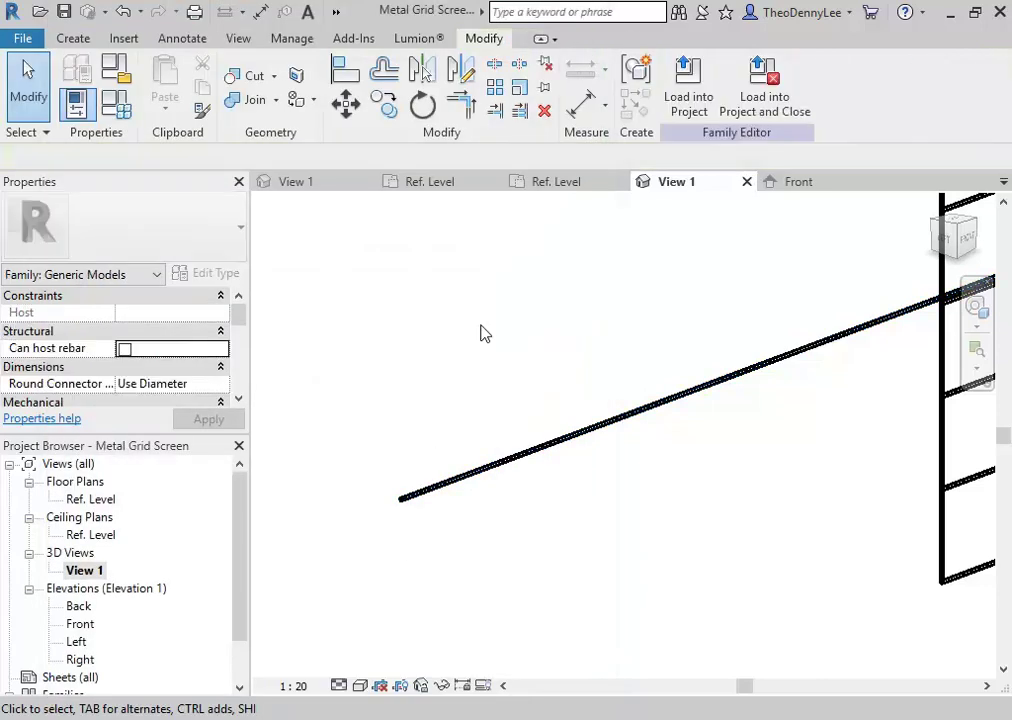
Step: Open the Metal Rod Horizontal family, inspect its extrusion's material and the available materials, and close the family unchanged
{"action": "left_click", "coordinate": [484, 476]}
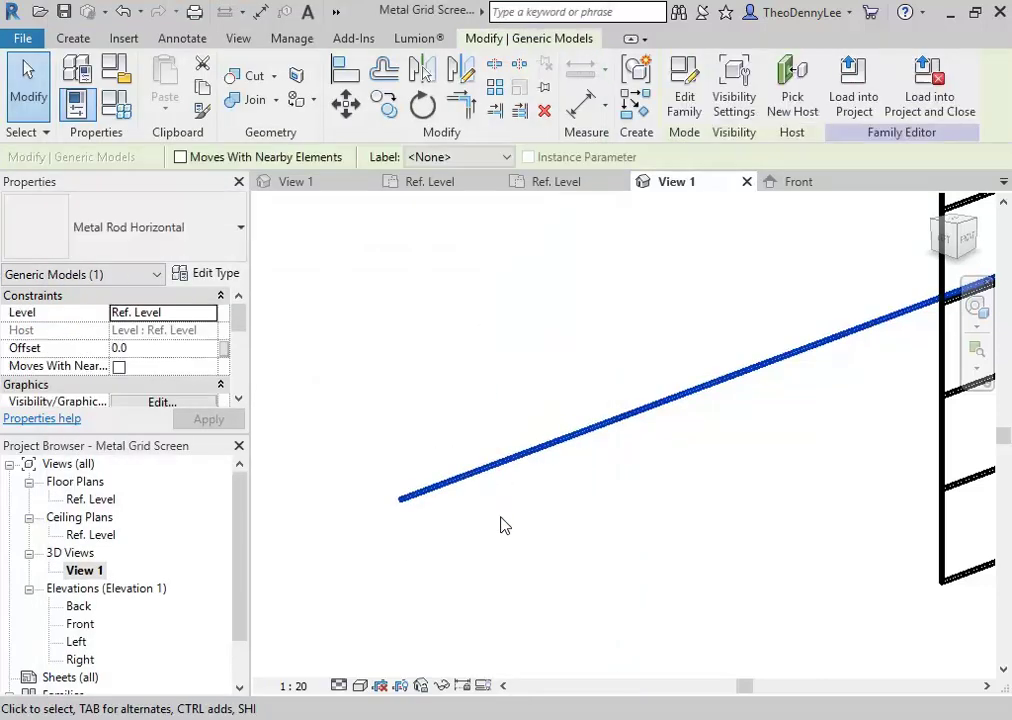
{"action": "left_click", "coordinate": [688, 100]}
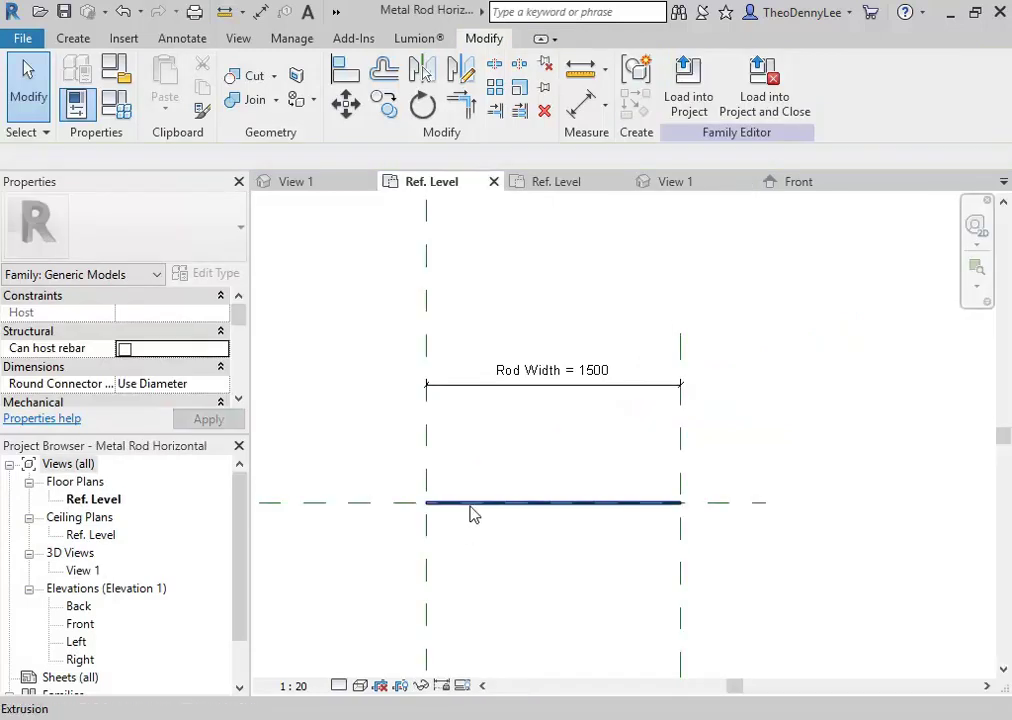
{"action": "left_click", "coordinate": [470, 508]}
{"action": "left_click_drag", "start_coordinate": [241, 316], "coordinate": [239, 350]}
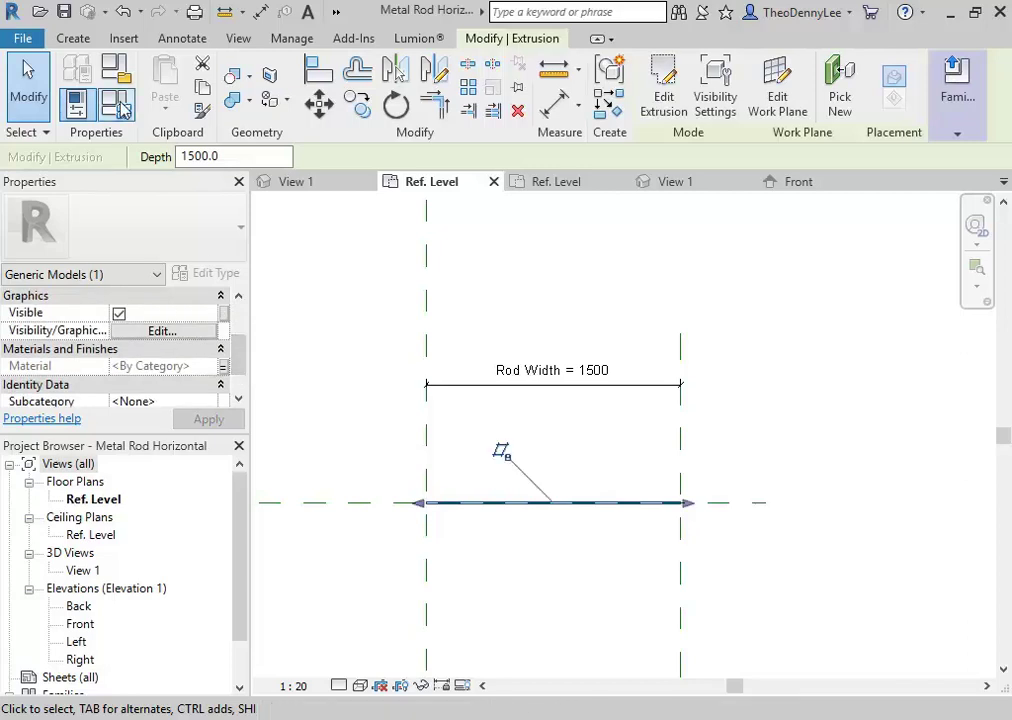
{"action": "key", "text": "f"}
{"action": "key", "text": "t"}
{"action": "left_click", "coordinate": [410, 203]}
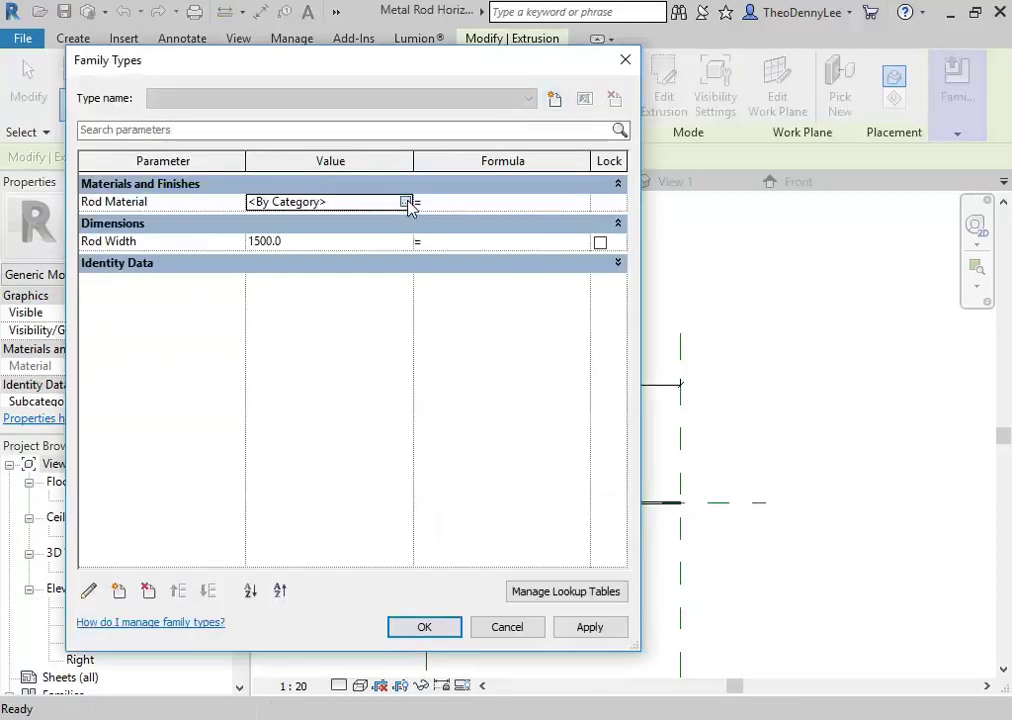
{"action": "left_click", "coordinate": [408, 203]}
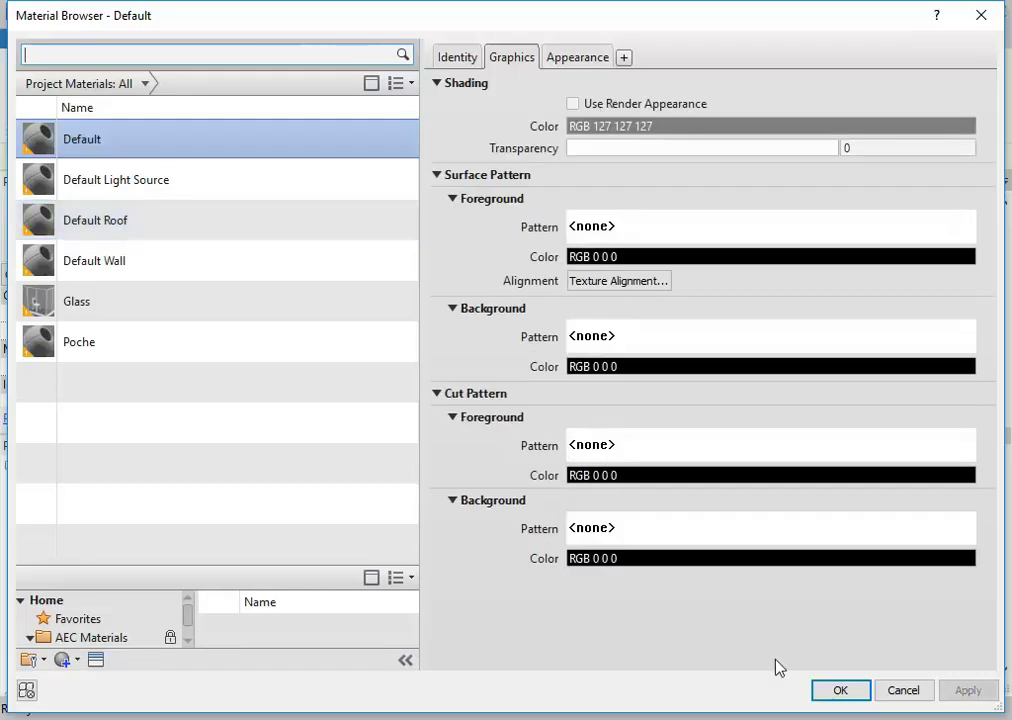
{"action": "left_click", "coordinate": [908, 690]}
{"action": "left_click", "coordinate": [507, 628]}
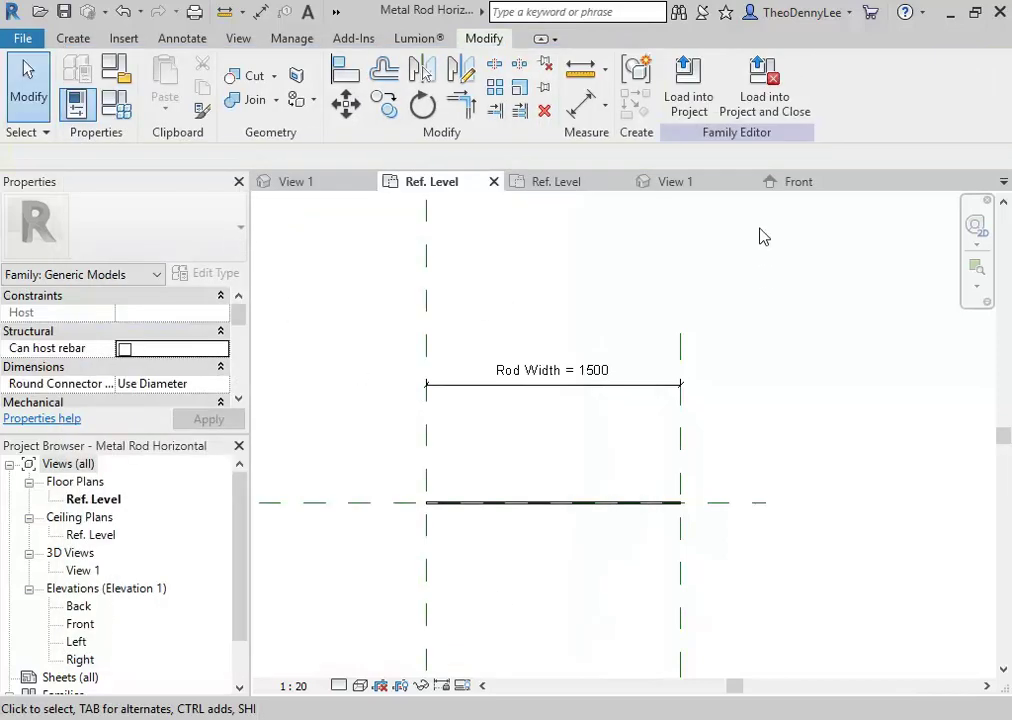
{"action": "left_click", "coordinate": [22, 40]}
{"action": "left_click", "coordinate": [62, 445]}
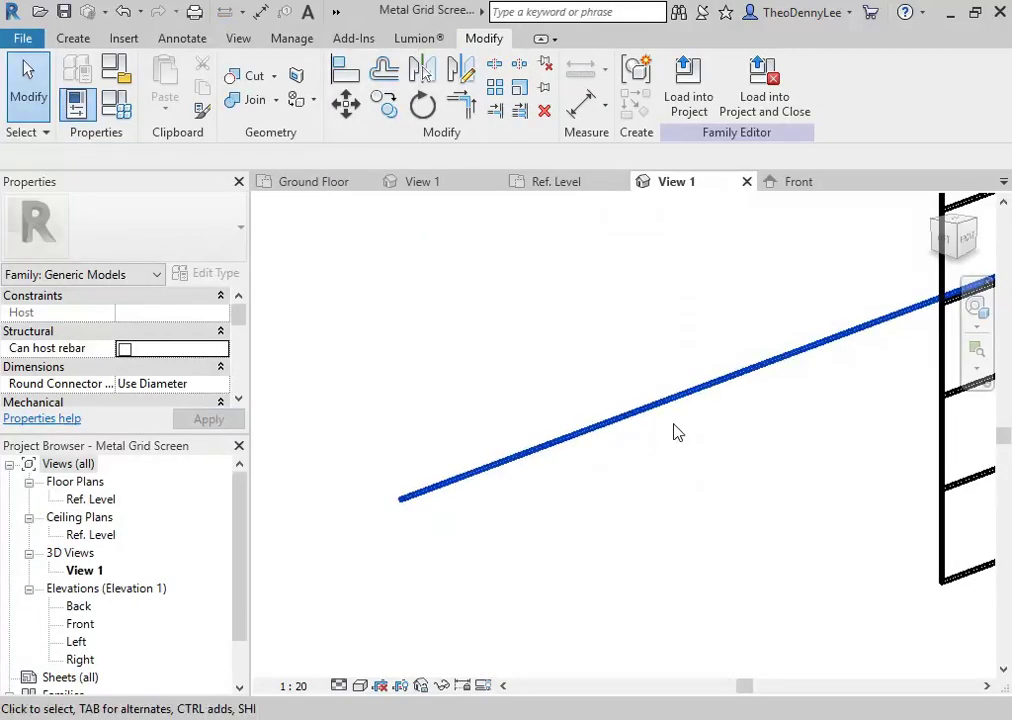
Step: Associate the loose horizontal rod's material with the existing Rod Material family parameter
{"action": "left_click", "coordinate": [599, 430]}
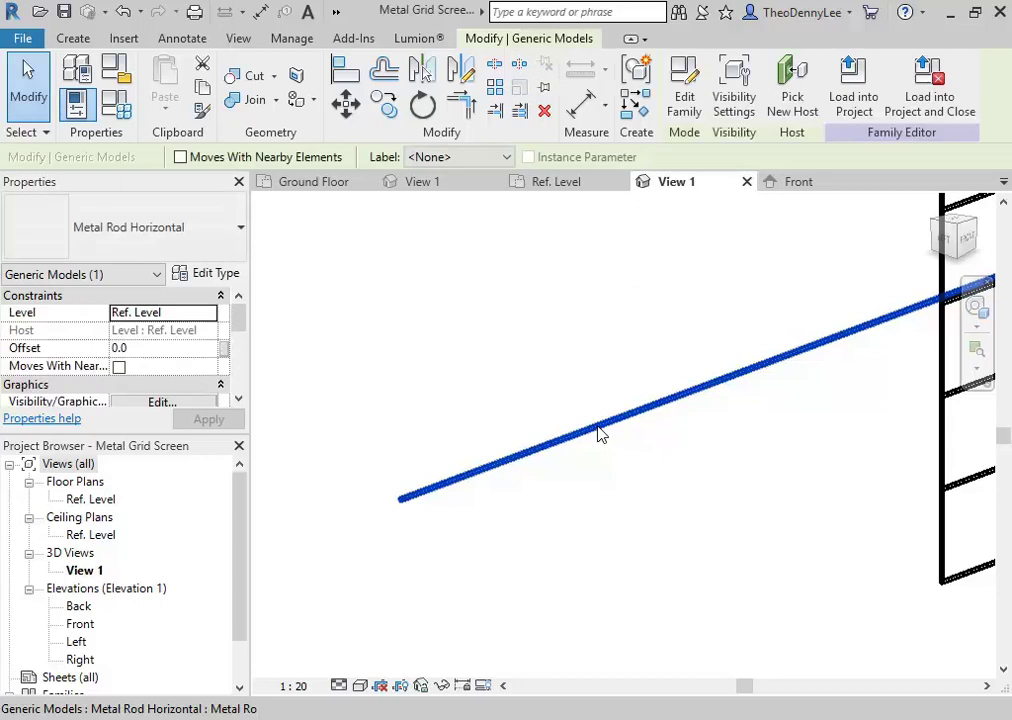
{"action": "left_click", "coordinate": [206, 273]}
{"action": "left_click", "coordinate": [576, 207]}
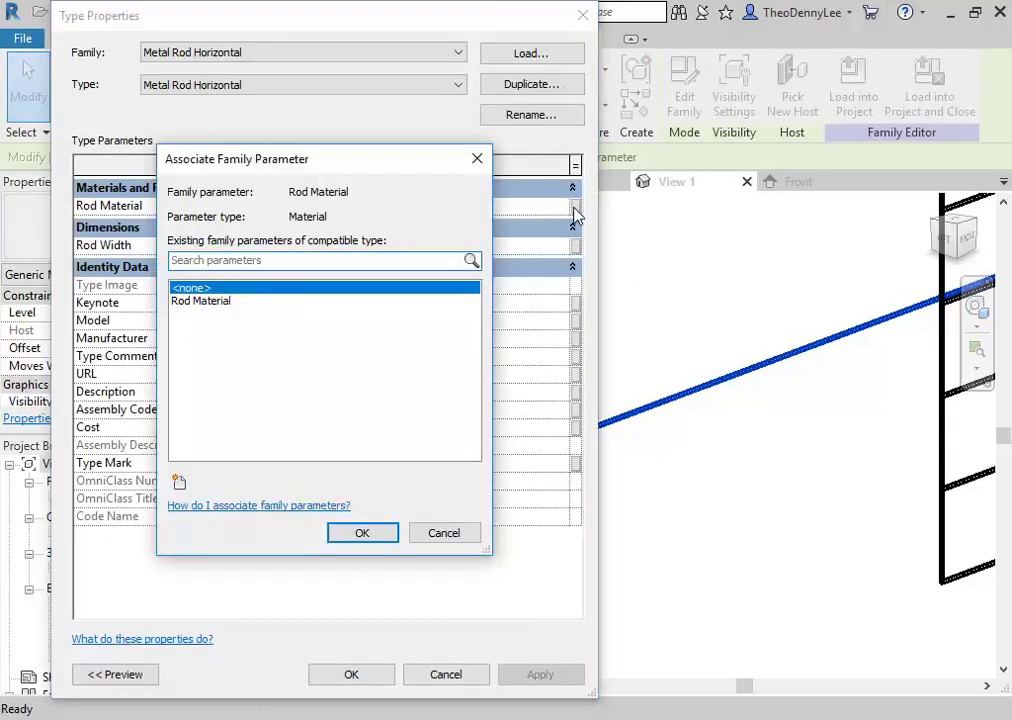
{"action": "left_click", "coordinate": [212, 302]}
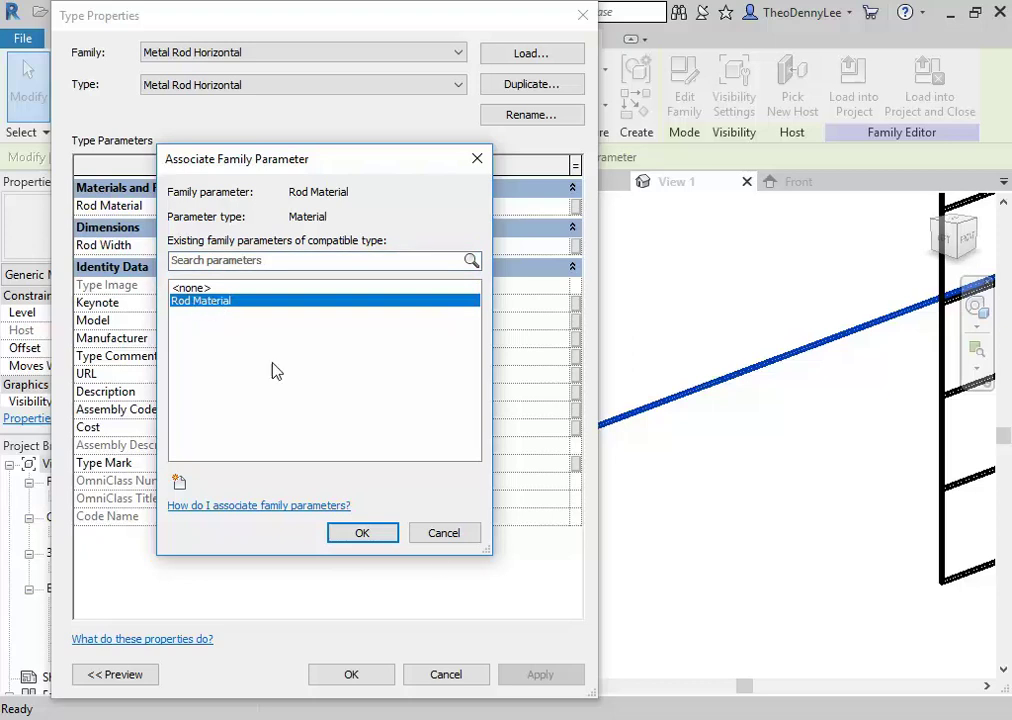
{"action": "left_click", "coordinate": [362, 537]}
{"action": "left_click", "coordinate": [377, 669]}
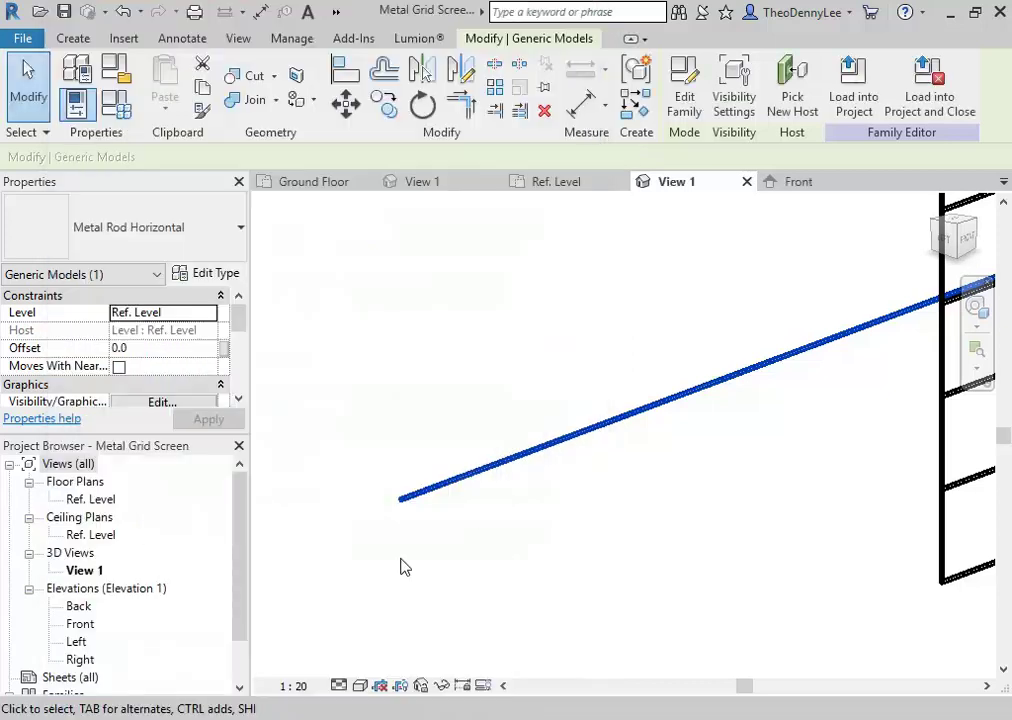
Step: Delete the loose horizontal rod beside the grid and check the Rod Material parameter in the family types
{"action": "left_click", "coordinate": [474, 474]}
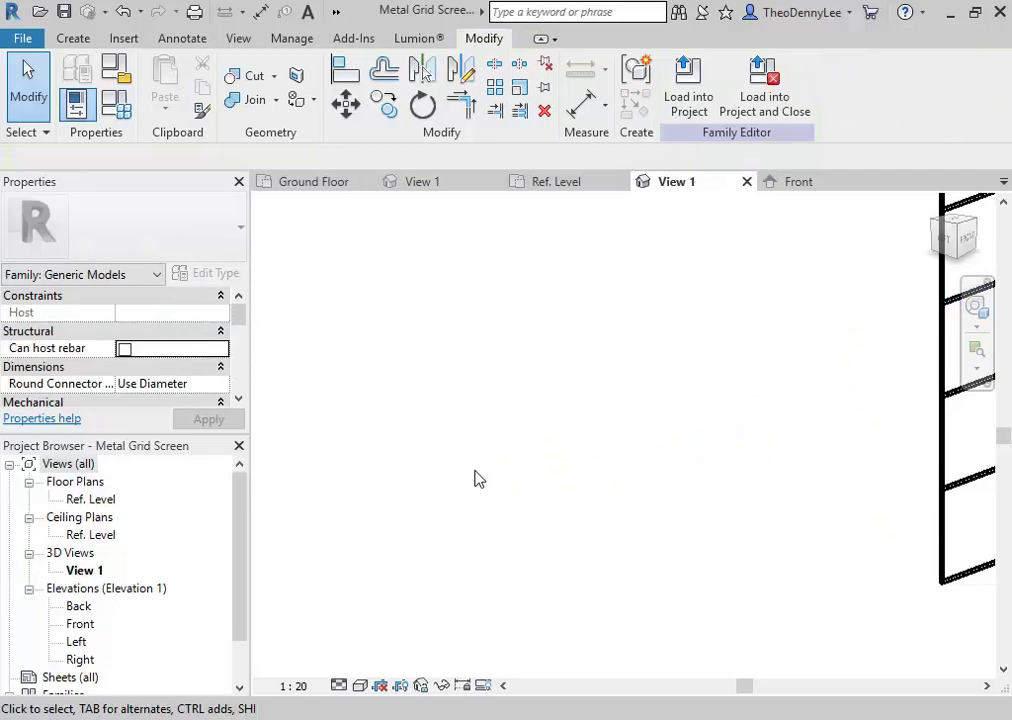
{"action": "scroll", "coordinate": [428, 521], "scroll_direction": "down", "scroll_amount": 3}
{"action": "middle_click_drag", "start_coordinate": [428, 521], "coordinate": [425, 594]}
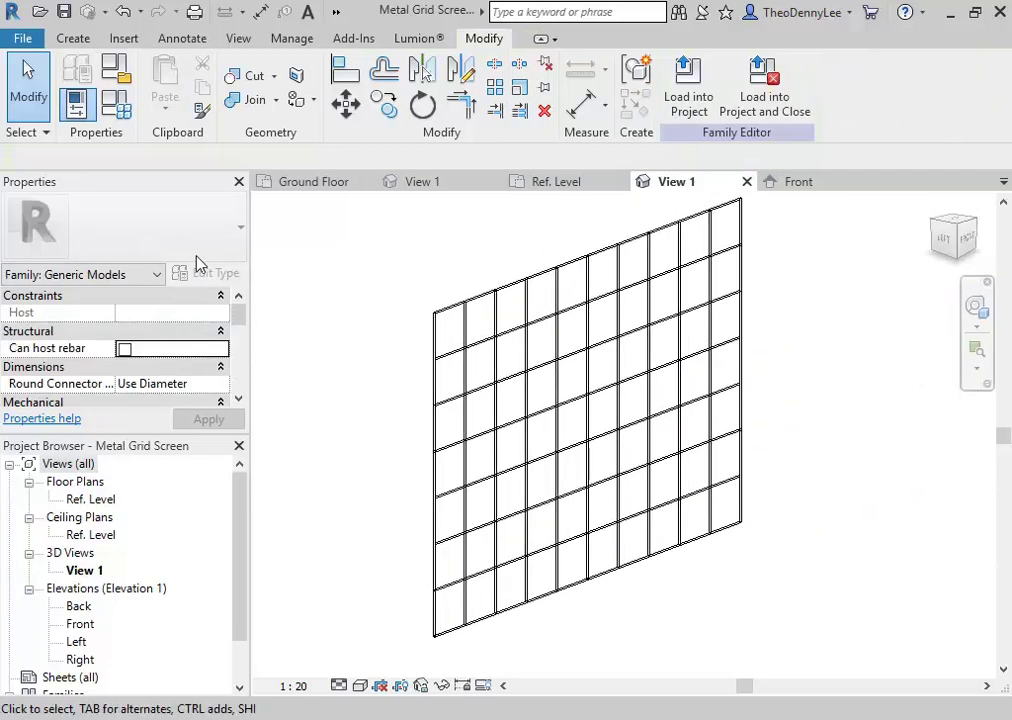
{"action": "left_click", "coordinate": [118, 107]}
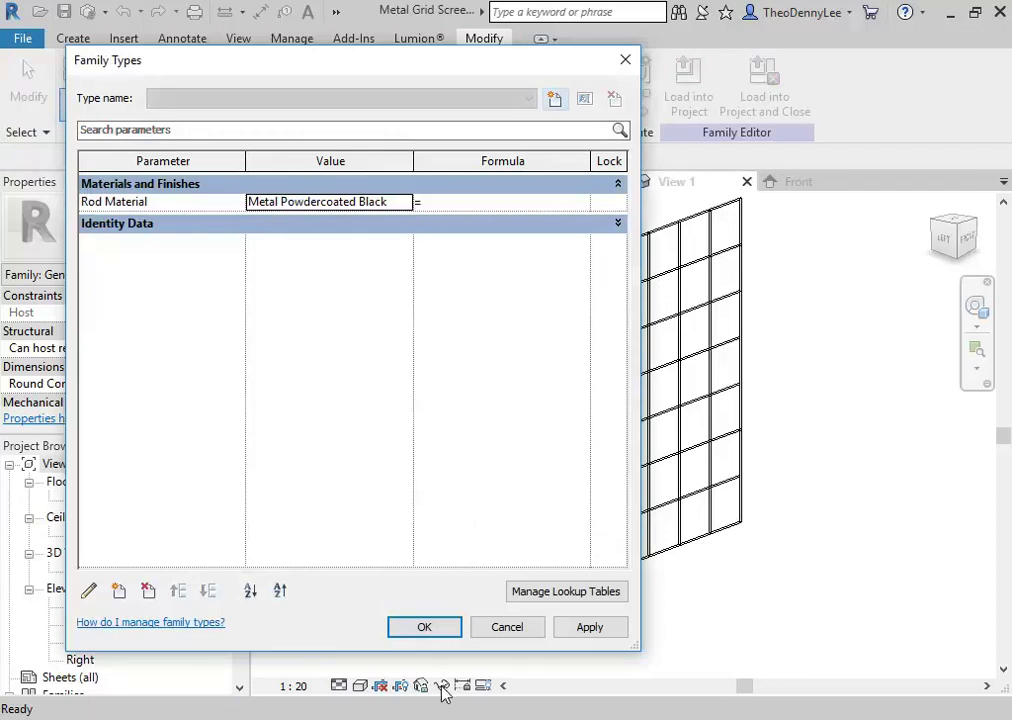
{"action": "left_click", "coordinate": [432, 632]}
{"action": "middle_click_drag", "start_coordinate": [425, 318], "coordinate": [437, 369]}
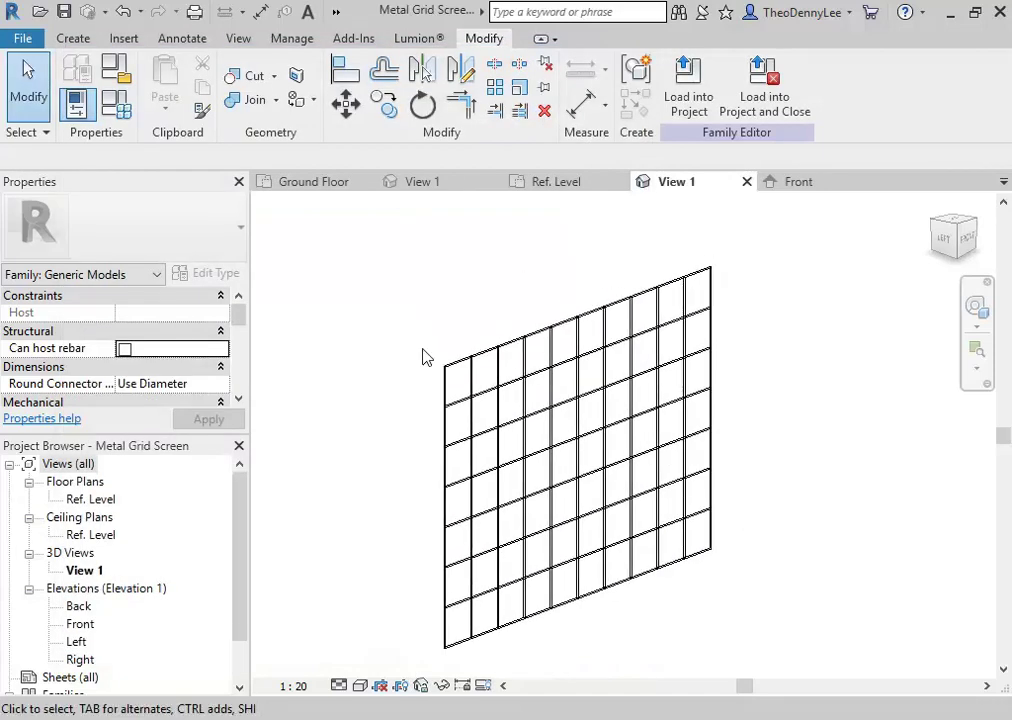
Step: Save the Metal Grid Screen family and load it into Project1 only
{"action": "left_click", "coordinate": [64, 11]}
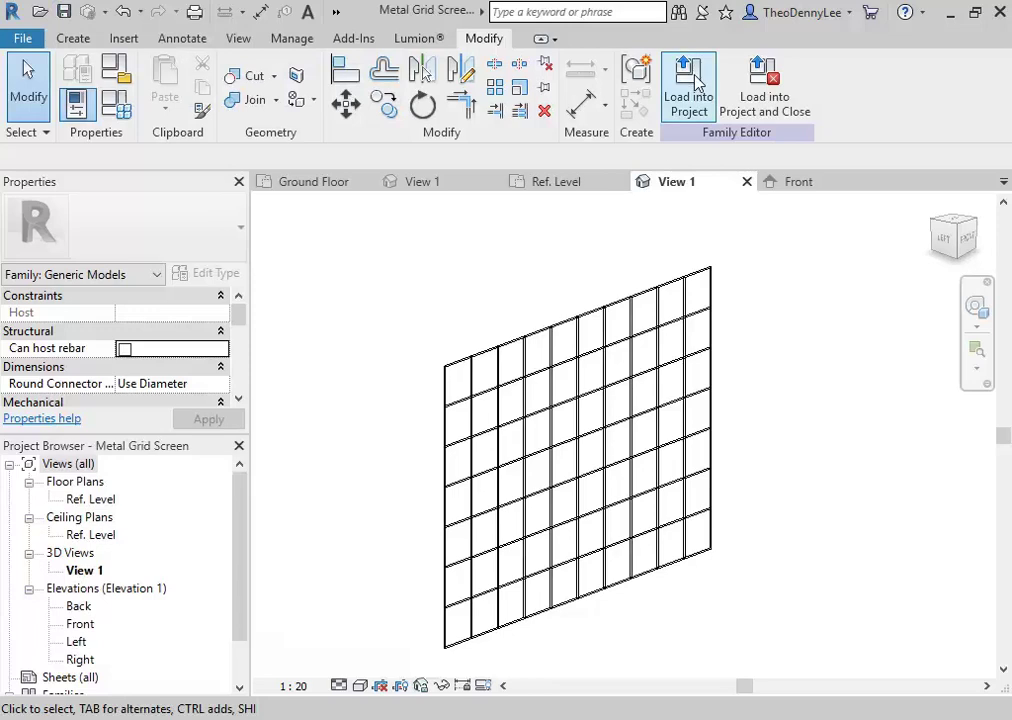
{"action": "left_click", "coordinate": [688, 85]}
{"action": "left_click", "coordinate": [378, 279]}
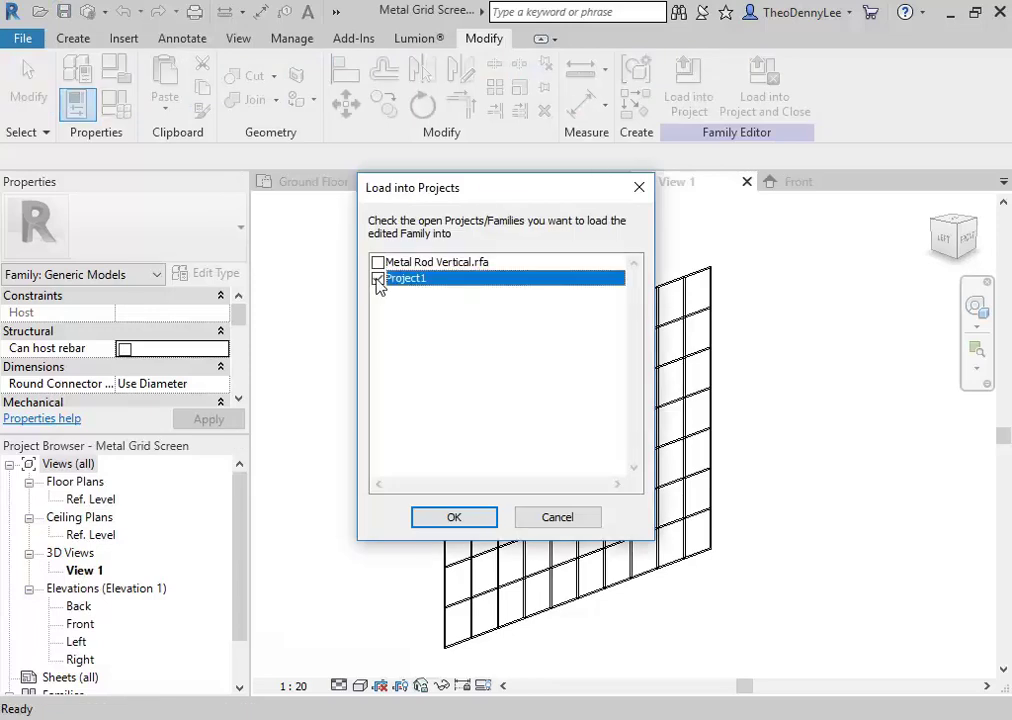
{"action": "left_click", "coordinate": [475, 524]}
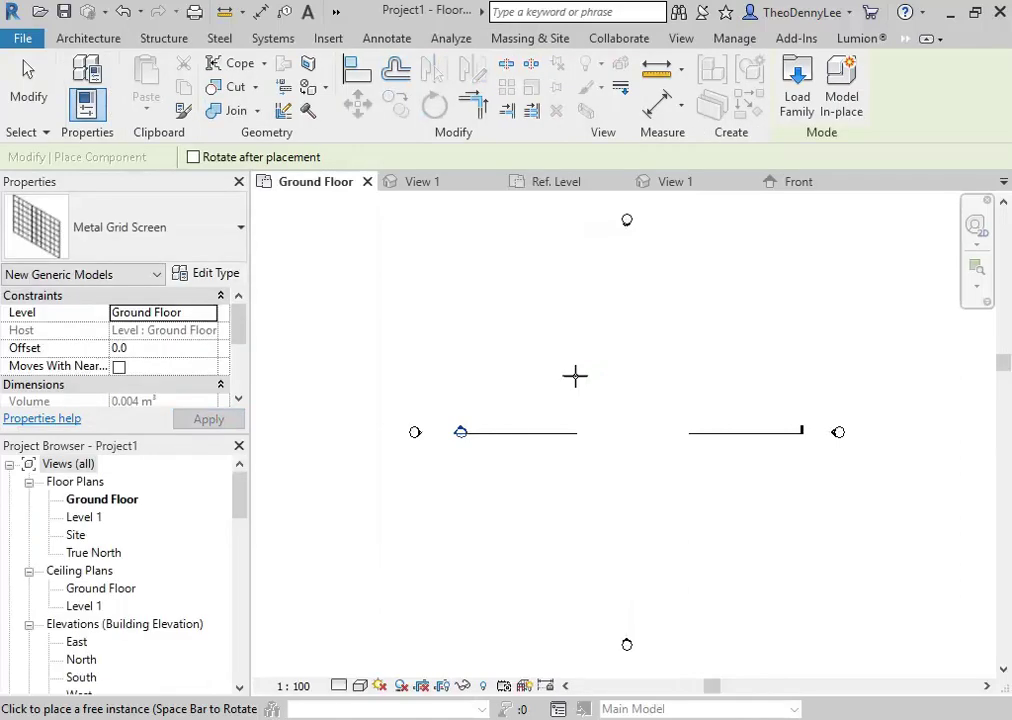
Step: Place one Metal Grid Screen in the Ground Floor plan, just above the long horizontal line beside the elevation marker
{"action": "scroll", "coordinate": [545, 425], "scroll_direction": "up", "scroll_amount": 4}
{"action": "left_click", "coordinate": [527, 424]}
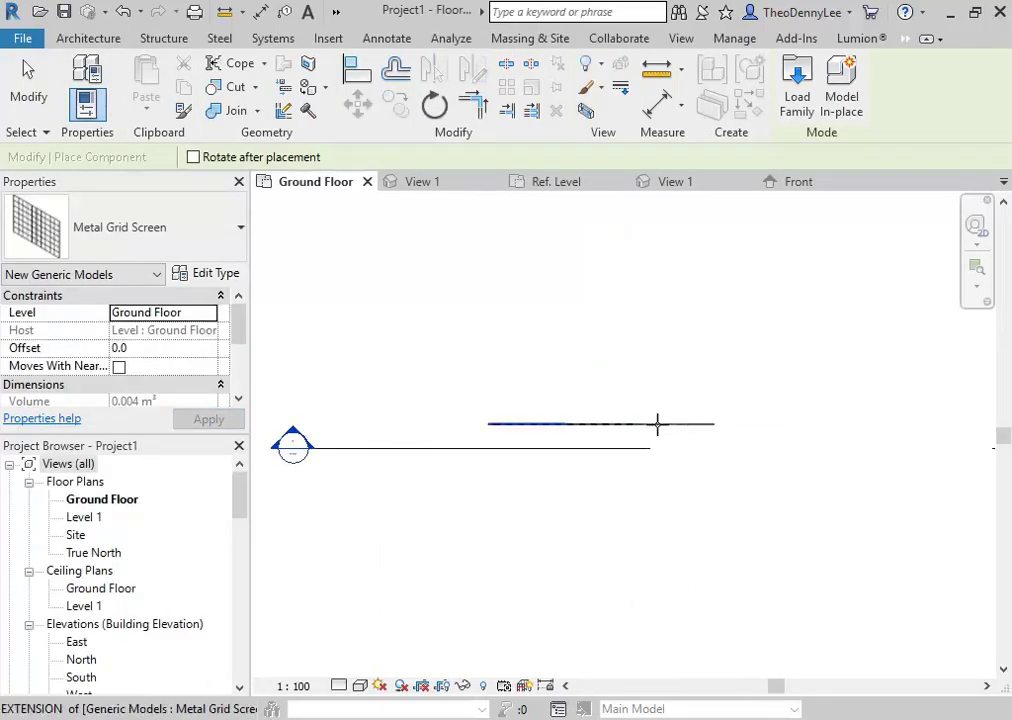
{"action": "key", "text": "Escape"}
{"action": "left_click", "coordinate": [600, 424]}
{"action": "key", "text": "Escape"}
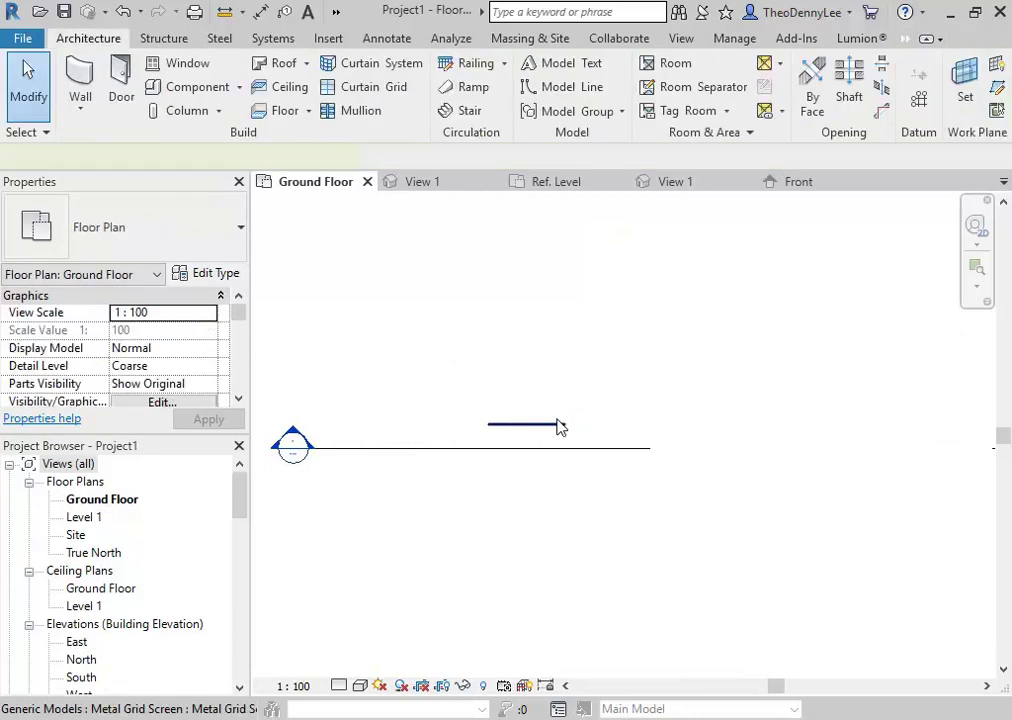
Step: Array the placed screen linearly as 2 grouped items, spaced from its one end to the other so they adjoin
{"action": "left_click", "coordinate": [560, 427]}
{"action": "key", "text": "a"}
{"action": "key", "text": "r"}
{"action": "scroll", "coordinate": [530, 400], "scroll_direction": "up", "scroll_amount": 3}
{"action": "middle_click_drag", "start_coordinate": [530, 400], "coordinate": [501, 398]}
{"action": "scroll", "coordinate": [429, 389], "scroll_direction": "up", "scroll_amount": 2}
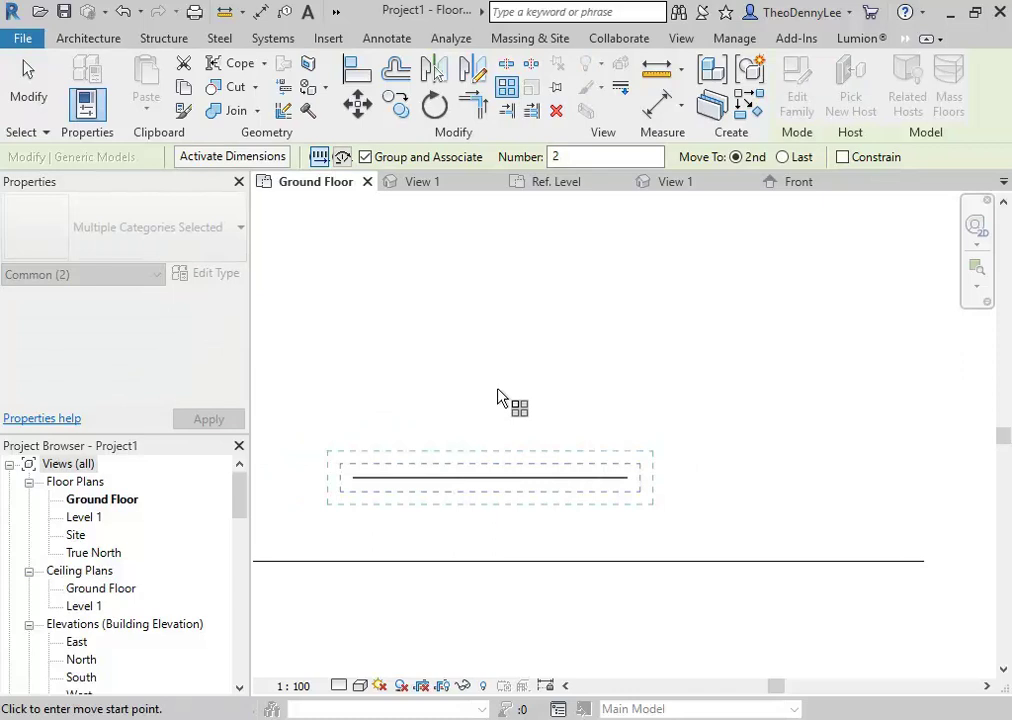
{"action": "left_click", "coordinate": [354, 480]}
{"action": "left_click", "coordinate": [631, 480]}
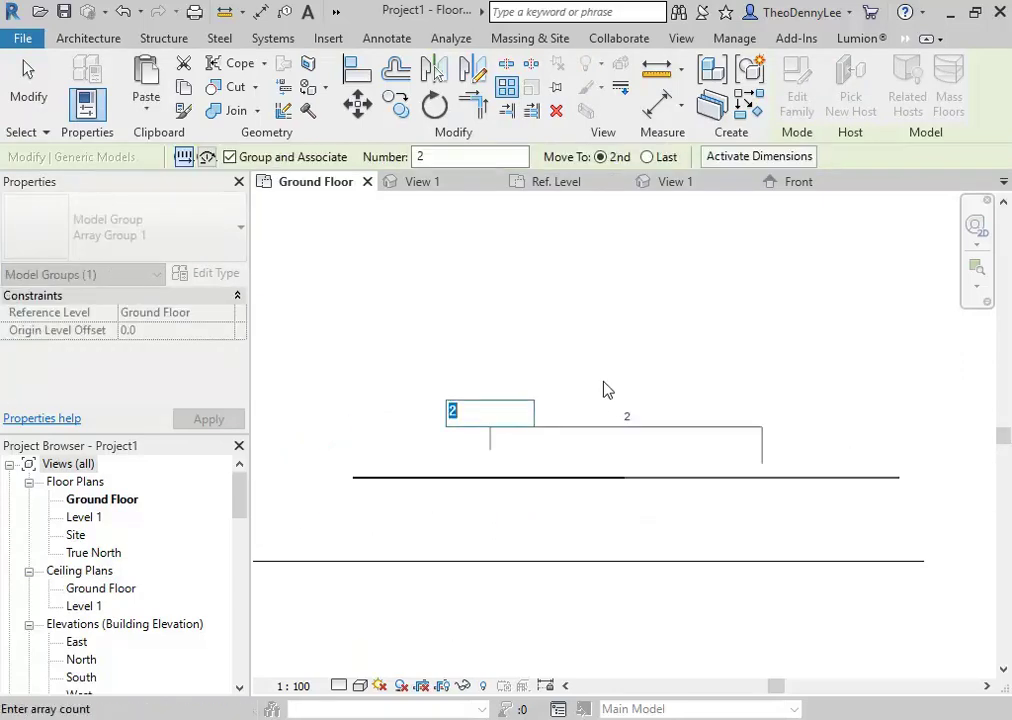
{"action": "key", "text": "Return"}
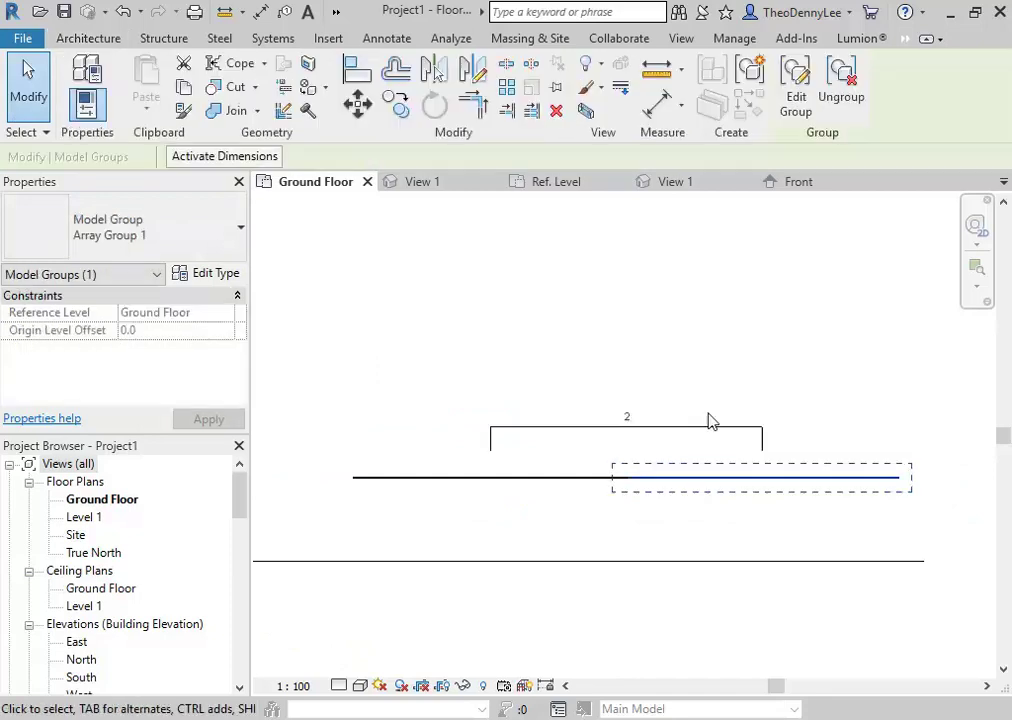
Step: Set the screen array's count to 10
{"action": "left_click", "coordinate": [629, 416]}
{"action": "type", "text": "10"}
{"action": "key", "text": "Return"}
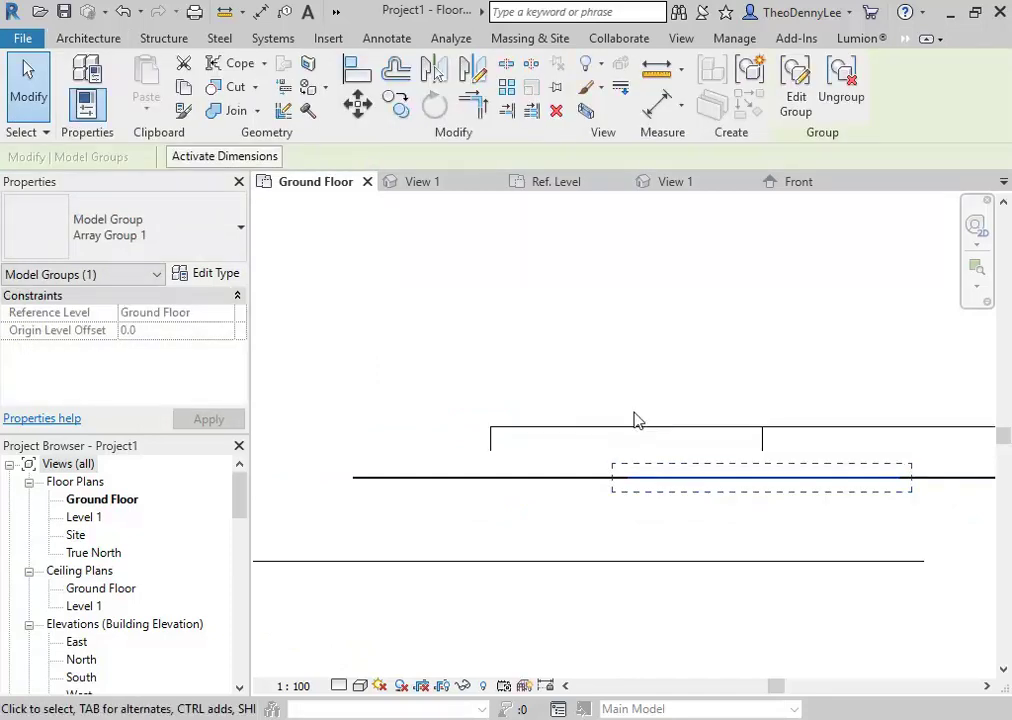
{"action": "left_click", "coordinate": [632, 387]}
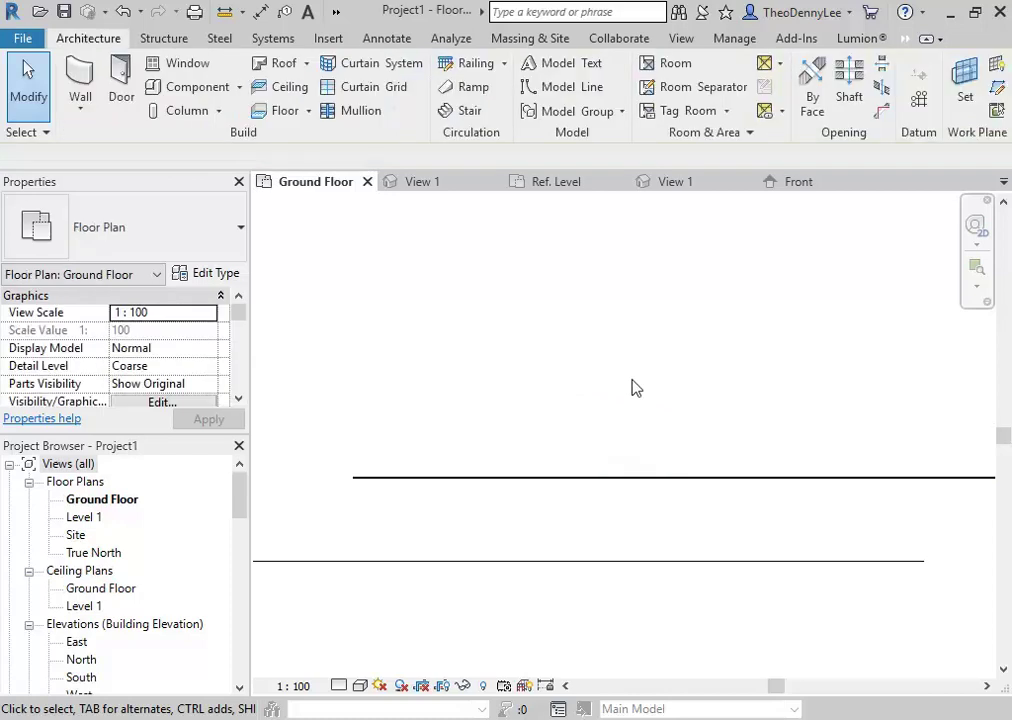
Step: Open the project's default 3D view and examine the row of arrayed screens up close and from a distance
{"action": "middle_click_drag", "start_coordinate": [628, 381], "coordinate": [481, 454]}
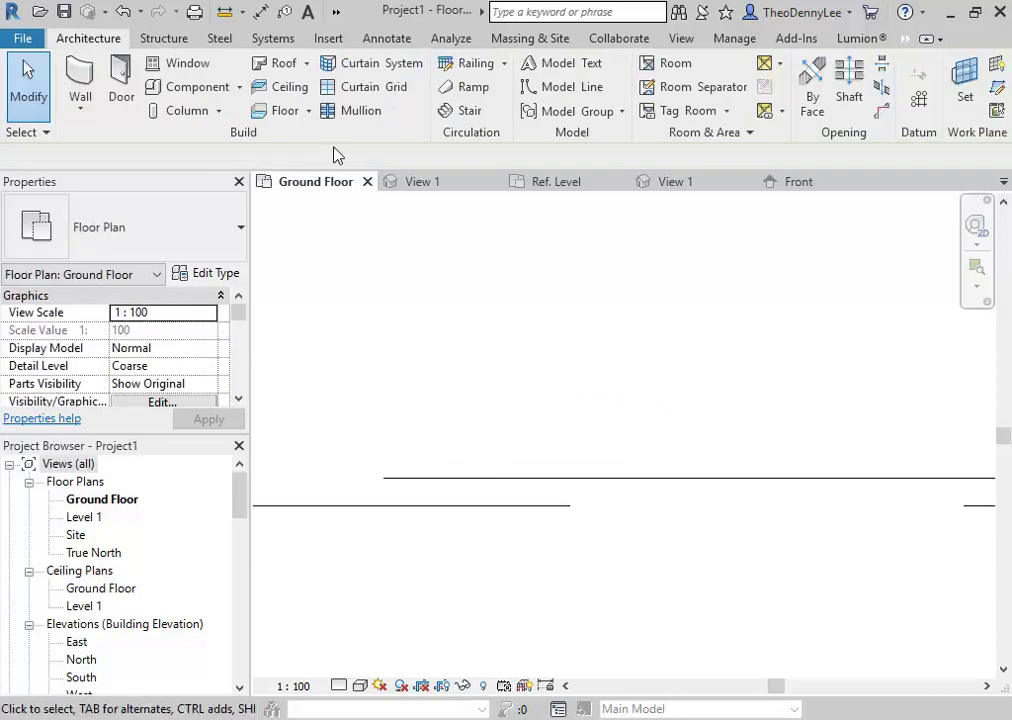
{"action": "left_click", "coordinate": [338, 12]}
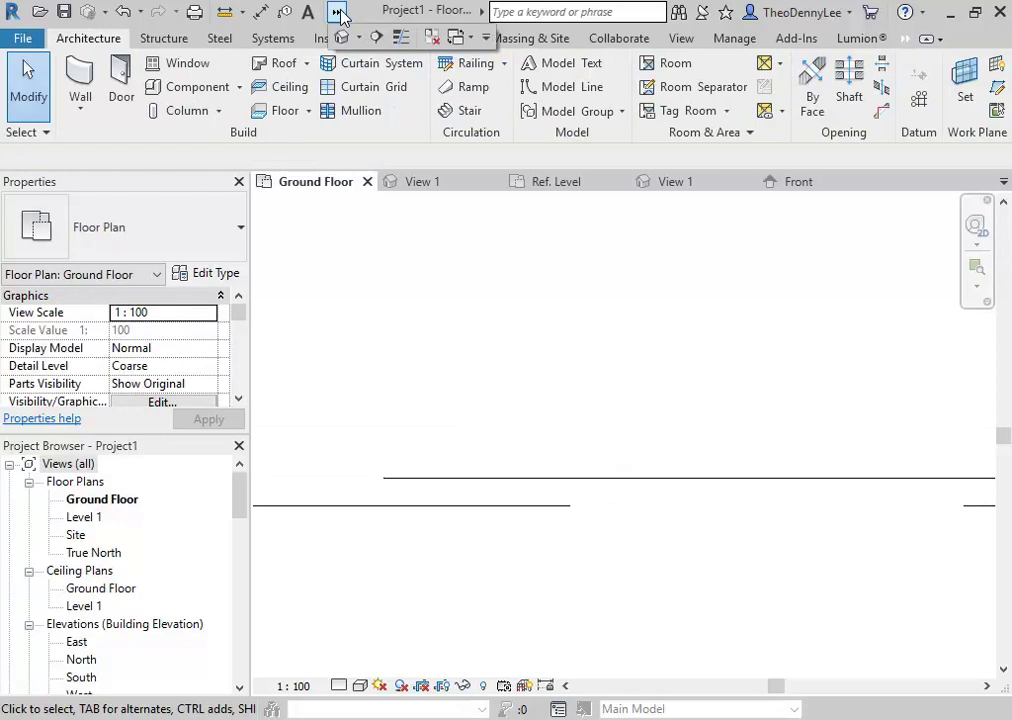
{"action": "left_click", "coordinate": [342, 37]}
{"action": "middle_click_drag", "start_coordinate": [528, 499], "coordinate": [768, 418], "text": "shift"}
{"action": "scroll", "coordinate": [436, 481], "scroll_direction": "up", "scroll_amount": 5}
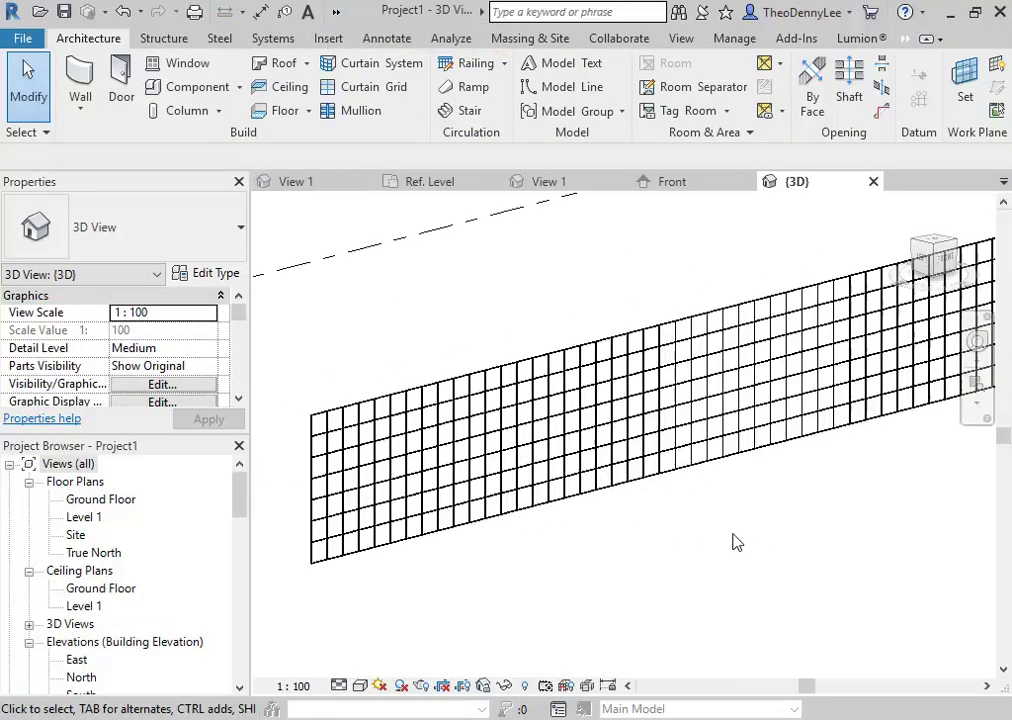
{"action": "middle_click_drag", "start_coordinate": [736, 542], "coordinate": [640, 627]}
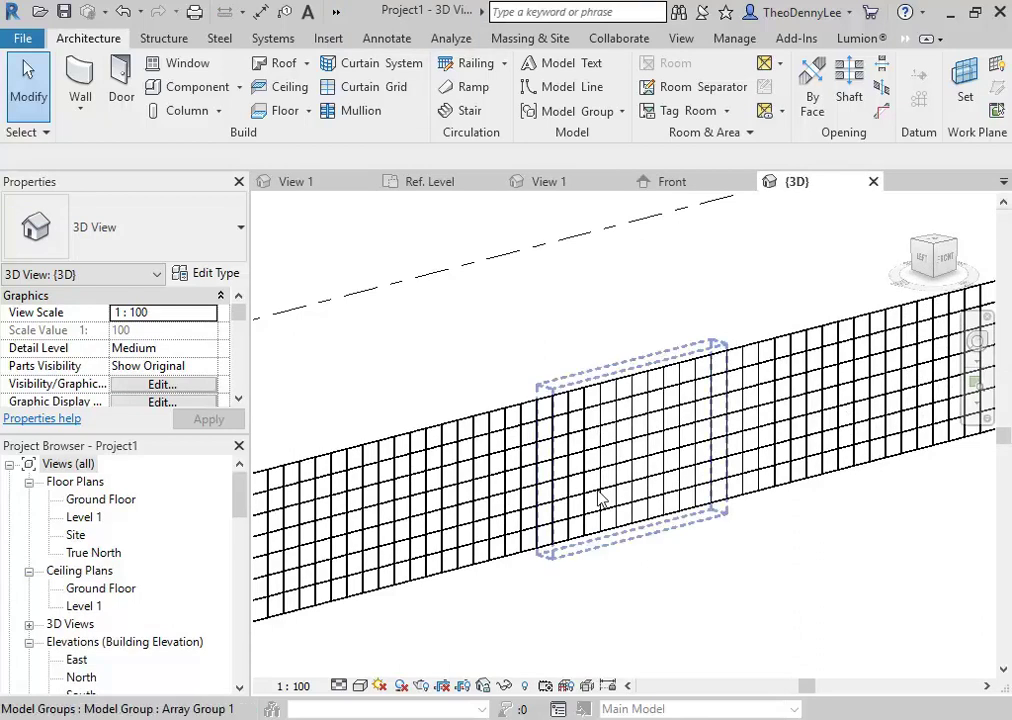
{"action": "scroll", "coordinate": [594, 535], "scroll_direction": "up", "scroll_amount": 6}
{"action": "scroll", "coordinate": [594, 535], "scroll_direction": "down", "scroll_amount": 4}
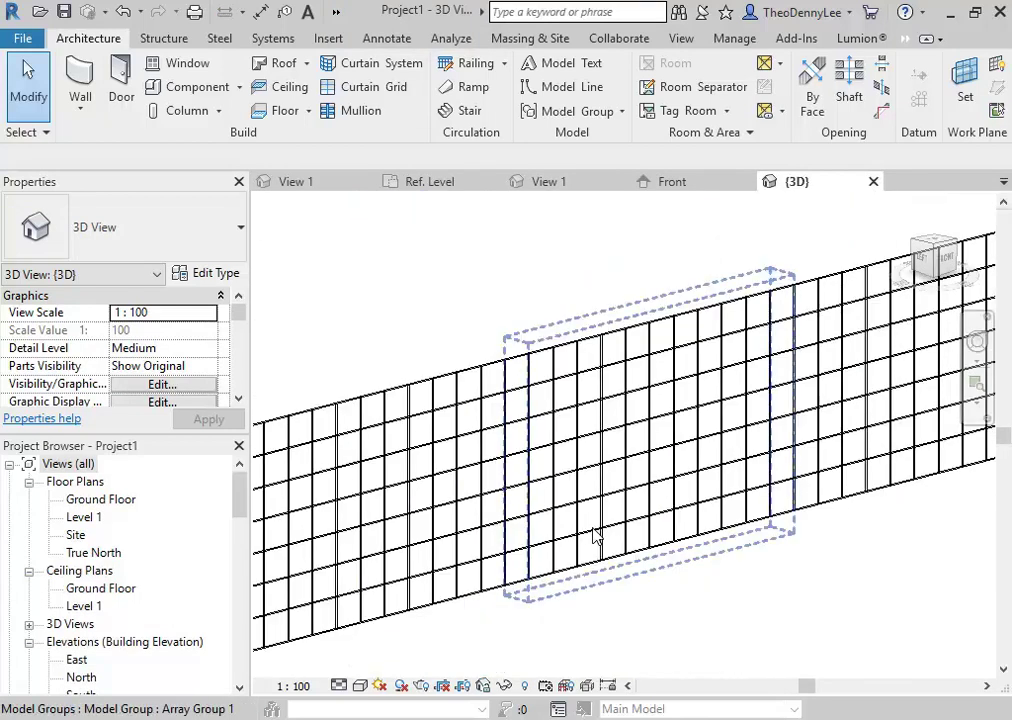
{"action": "scroll", "coordinate": [594, 535], "scroll_direction": "down", "scroll_amount": 5}
{"action": "middle_click_drag", "start_coordinate": [310, 614], "coordinate": [423, 563]}
Step: Place a separate Metal Grid Screen near the start of the arrayed row, rotated perpendicular to it
{"action": "left_click", "coordinate": [197, 87]}
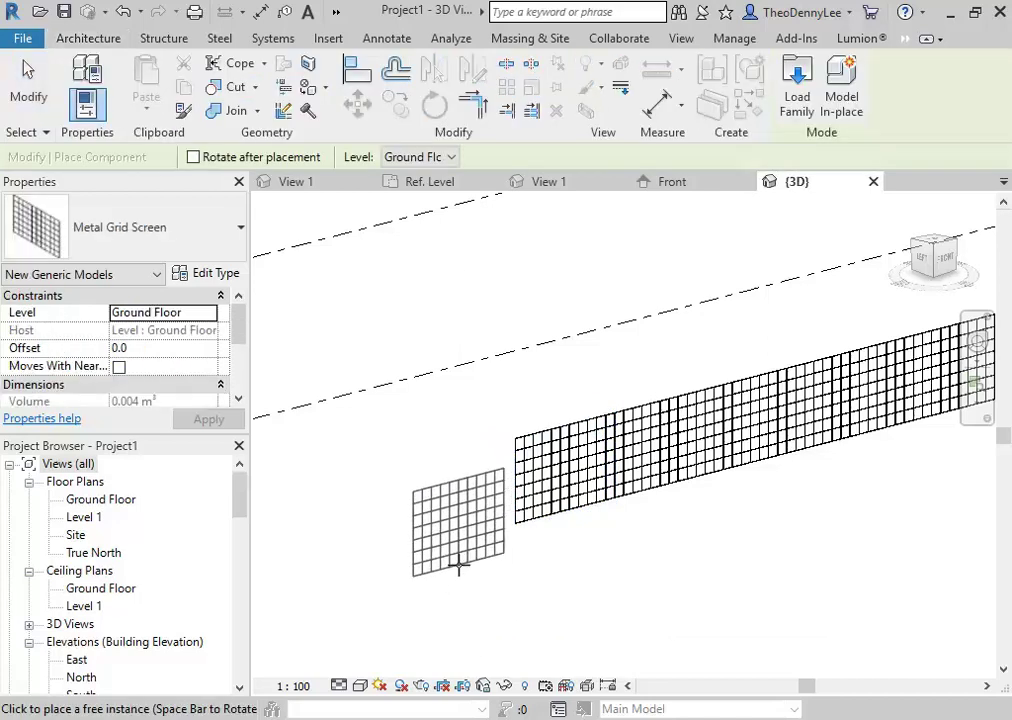
{"action": "left_click", "coordinate": [419, 531]}
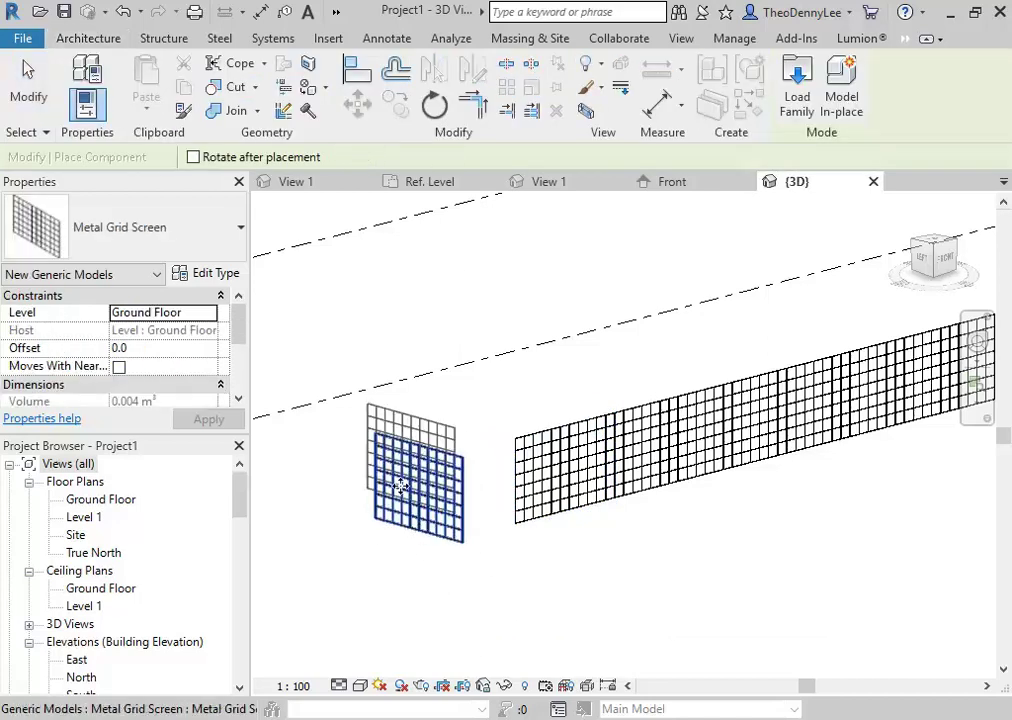
{"action": "key", "text": "Escape"}
{"action": "key", "text": "Escape"}
Step: From the separate screen's Rod Material type parameter, duplicate Metal Powdercoated Black and name the copy Metal Powdercoated Pink
{"action": "left_click", "coordinate": [409, 495]}
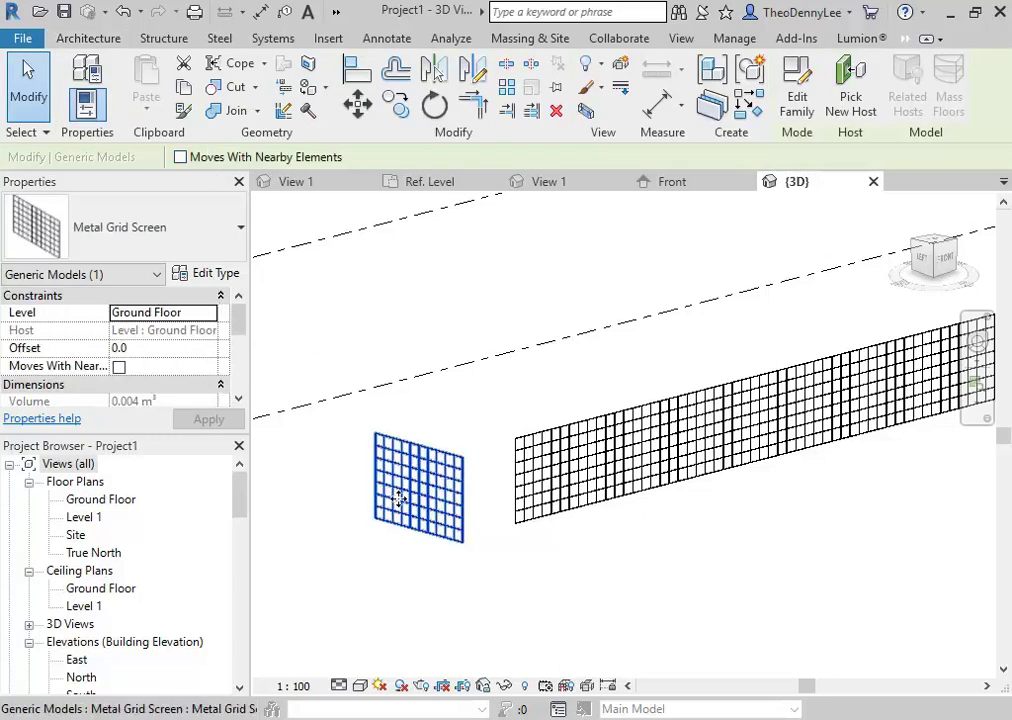
{"action": "scroll", "coordinate": [398, 467], "scroll_direction": "up", "scroll_amount": 3}
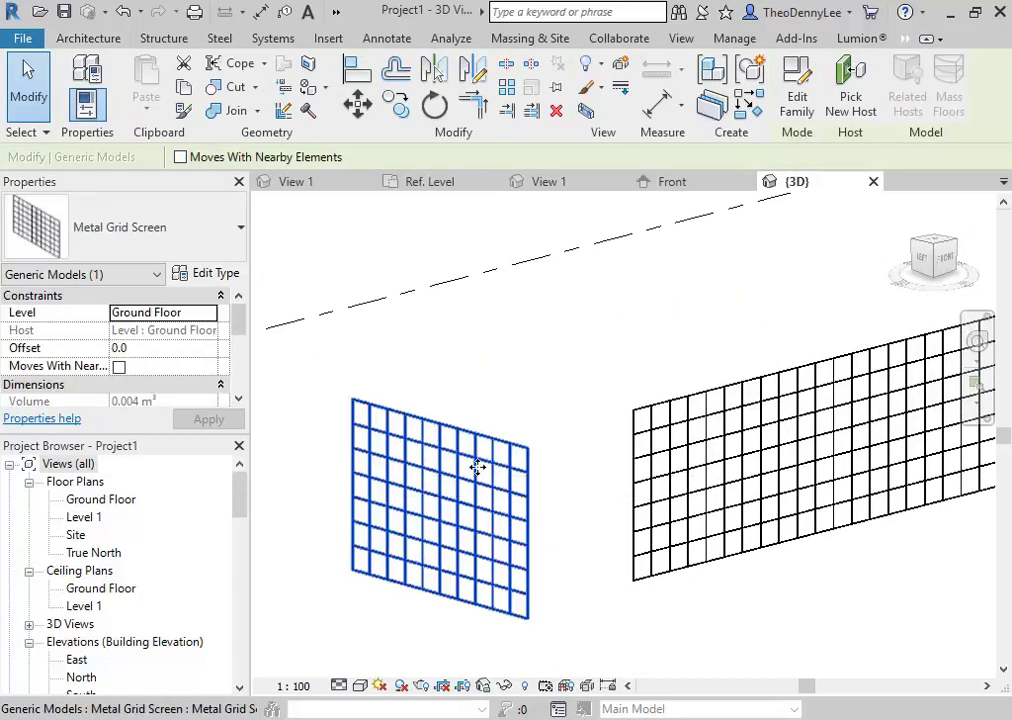
{"action": "left_click", "coordinate": [228, 276]}
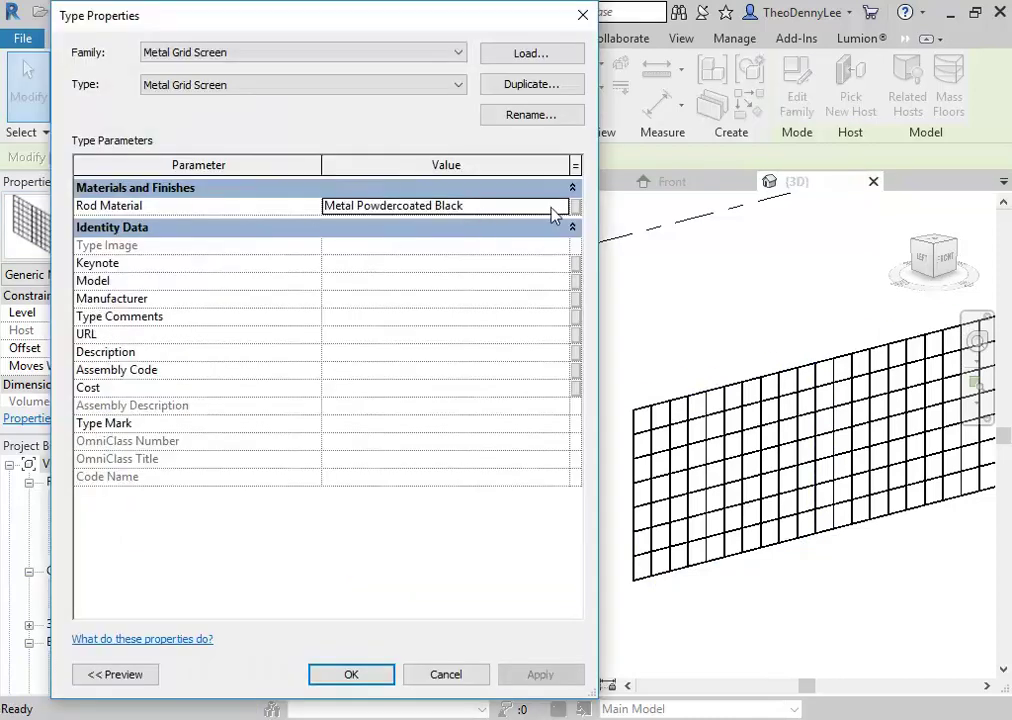
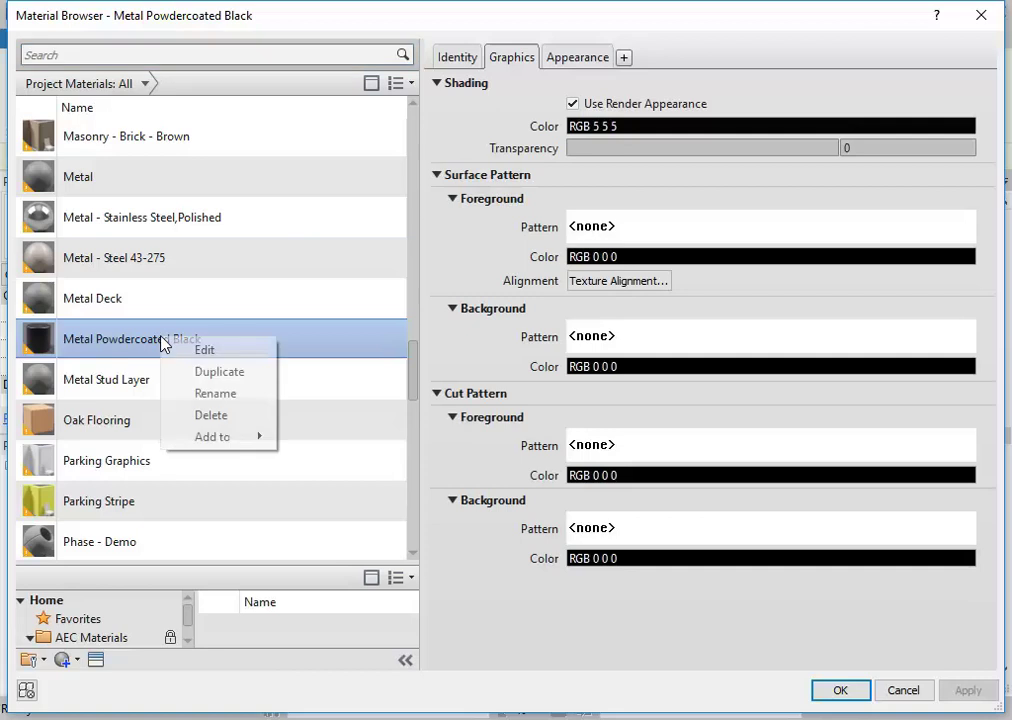
{"action": "left_click", "coordinate": [185, 373]}
{"action": "double_click", "coordinate": [264, 332]}
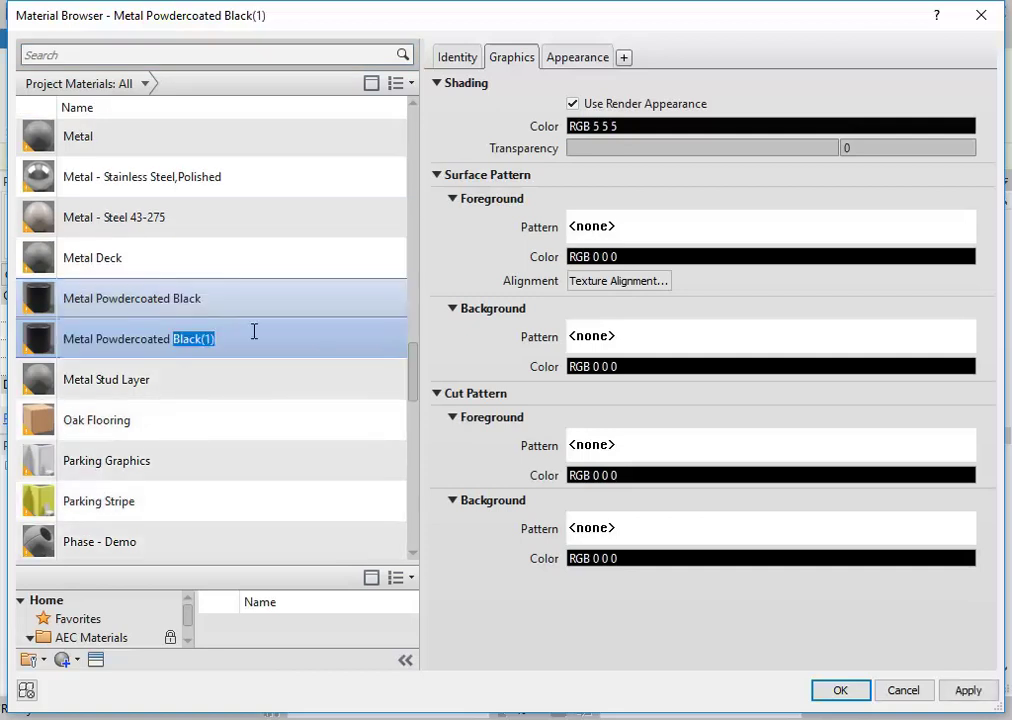
{"action": "type", "text": "Pink"}
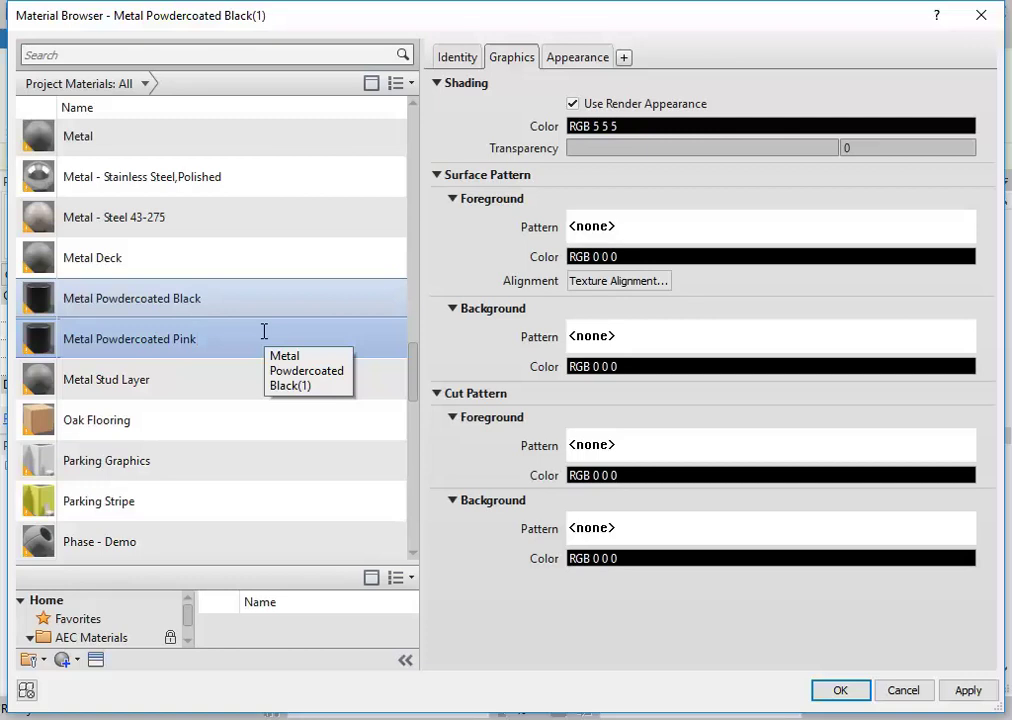
{"action": "key", "text": "Return"}
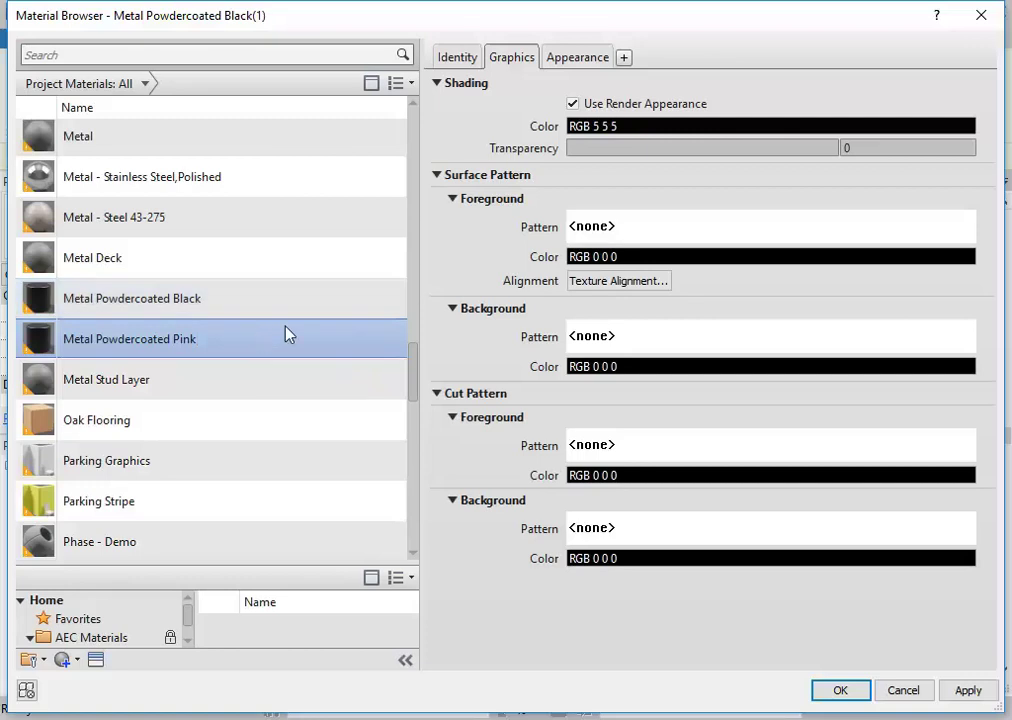
Step: Give Metal Powdercoated Pink a duplicated appearance asset coloured RGB 239 5 239, and assign it as the screen type's Rod Material
{"action": "left_click", "coordinate": [582, 57]}
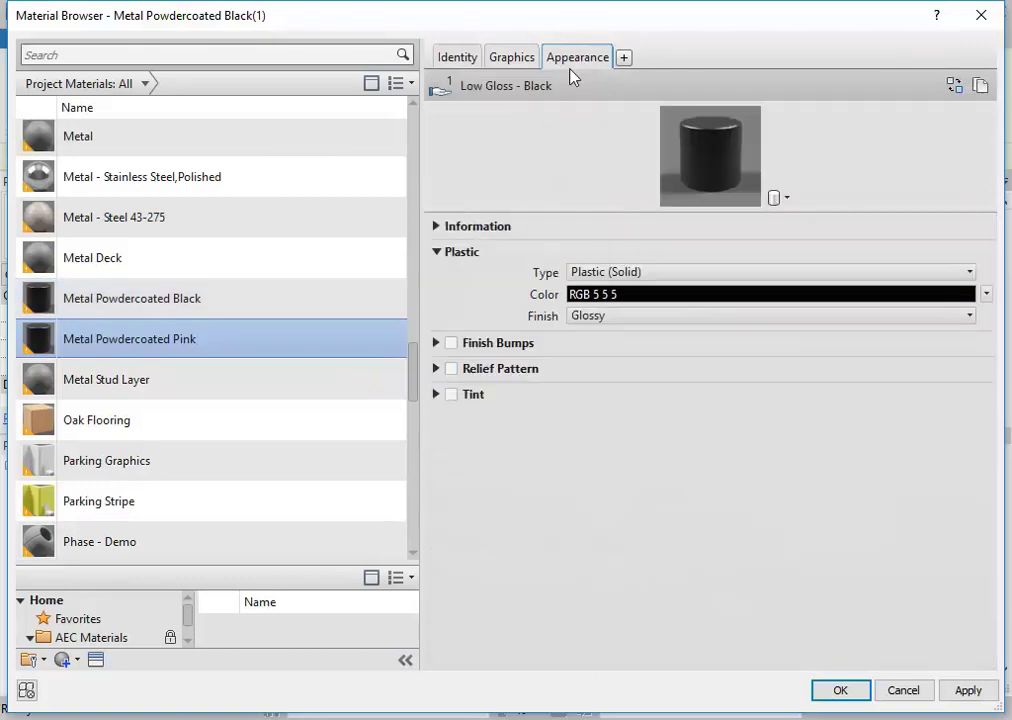
{"action": "right_click", "coordinate": [583, 61]}
{"action": "left_click", "coordinate": [592, 68]}
{"action": "left_click", "coordinate": [673, 293]}
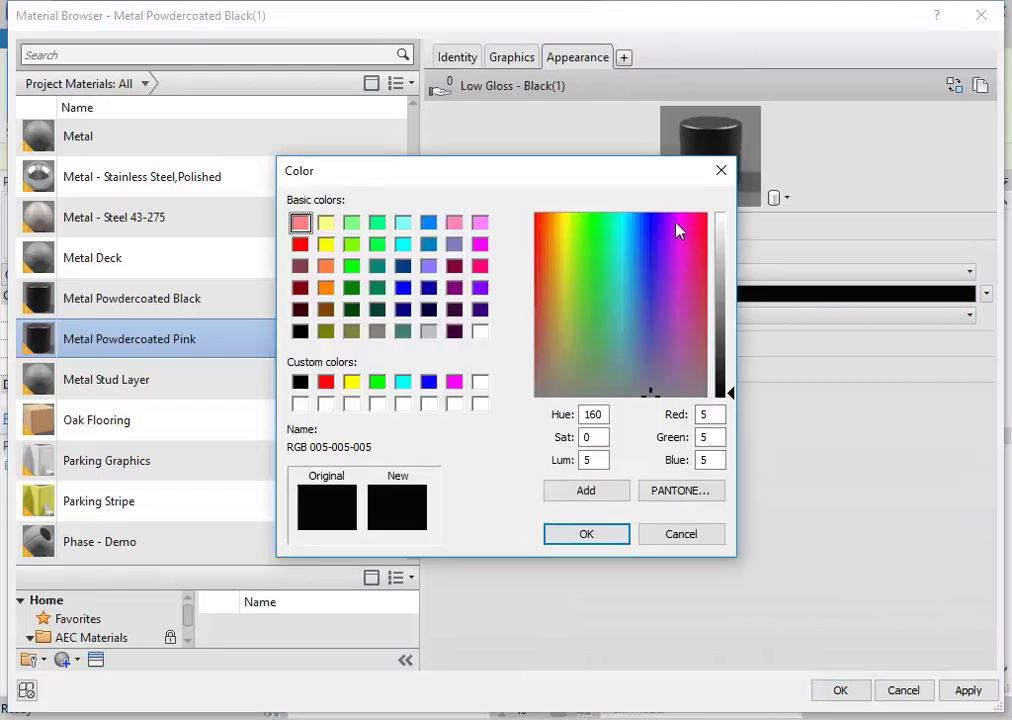
{"action": "left_click", "coordinate": [679, 222]}
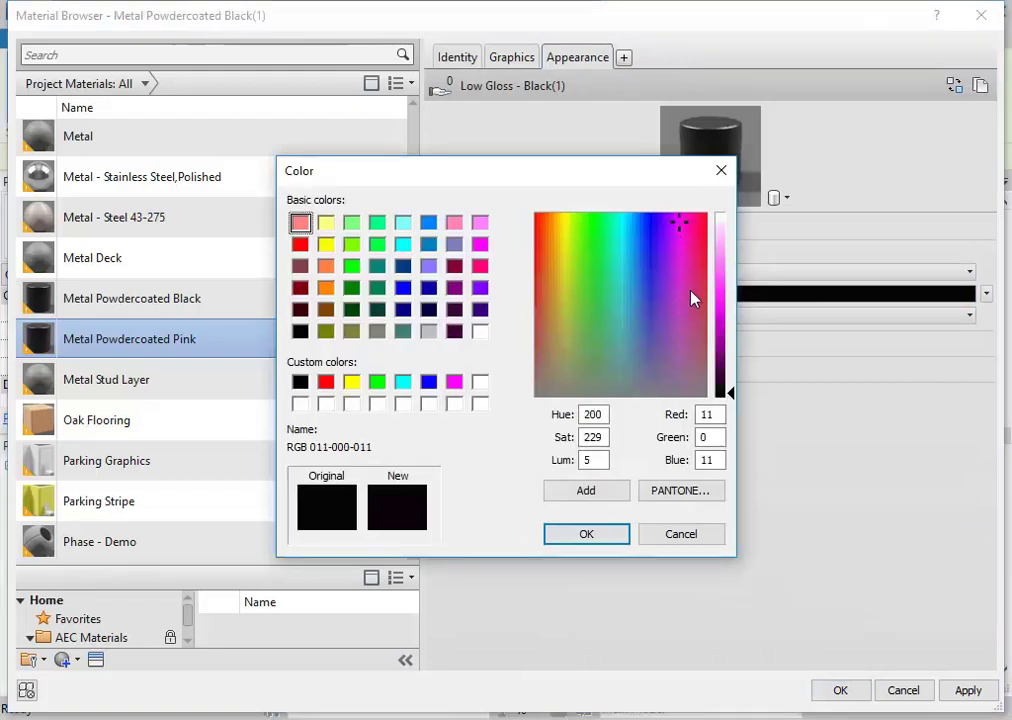
{"action": "left_click_drag", "start_coordinate": [730, 393], "coordinate": [730, 306]}
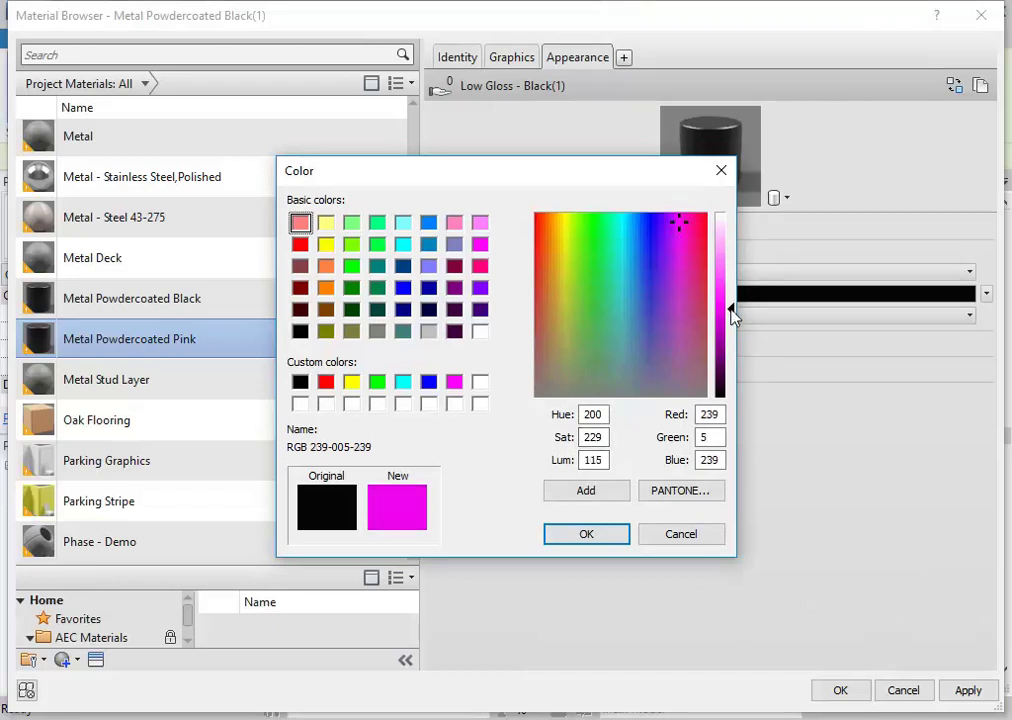
{"action": "left_click", "coordinate": [585, 534]}
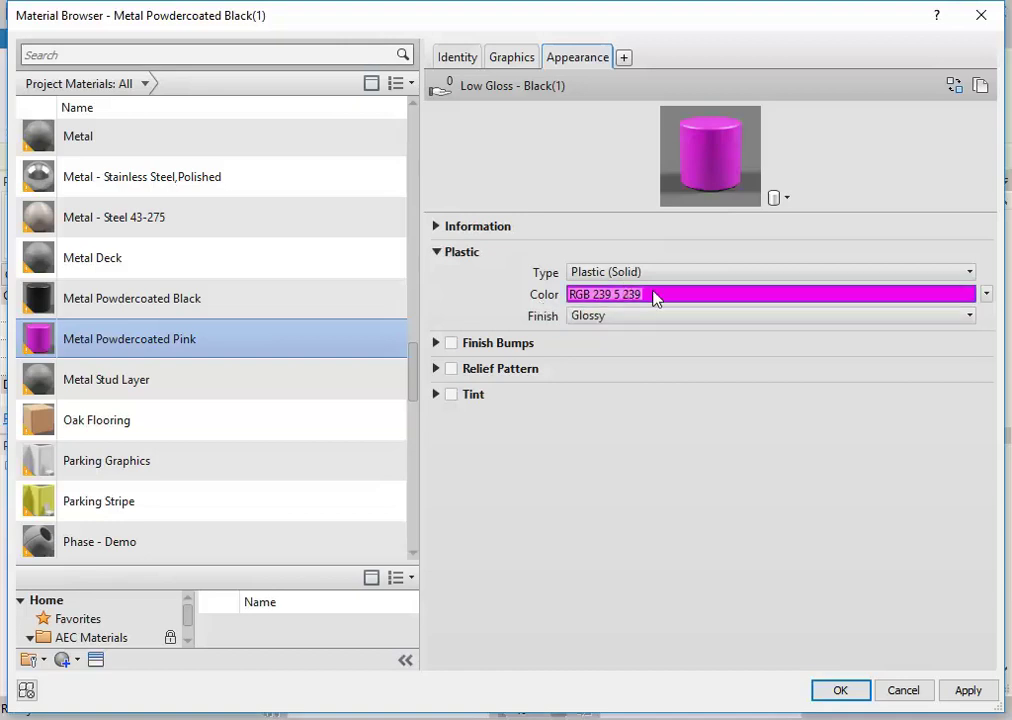
{"action": "left_click", "coordinate": [836, 692]}
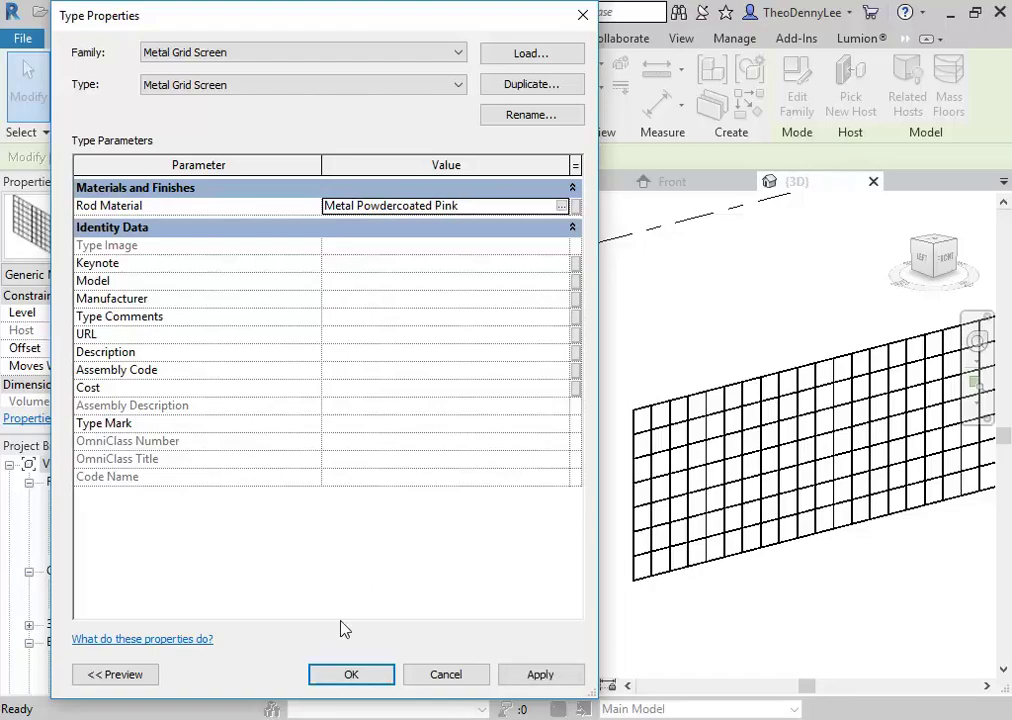
{"action": "left_click", "coordinate": [357, 675]}
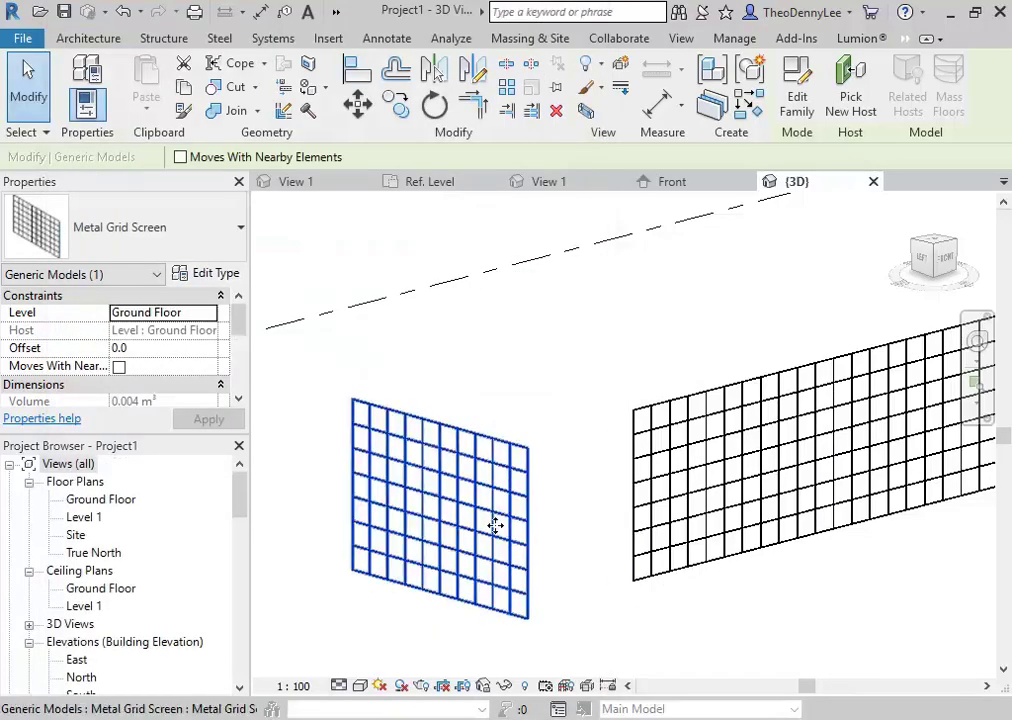
Step: Set the 3D view's visual style to Shaded and inspect the rod colour on both the arrayed and separate screens
{"action": "left_click", "coordinate": [542, 517]}
{"action": "scroll", "coordinate": [675, 528], "scroll_direction": "up", "scroll_amount": 2}
{"action": "scroll", "coordinate": [665, 518], "scroll_direction": "up", "scroll_amount": 3}
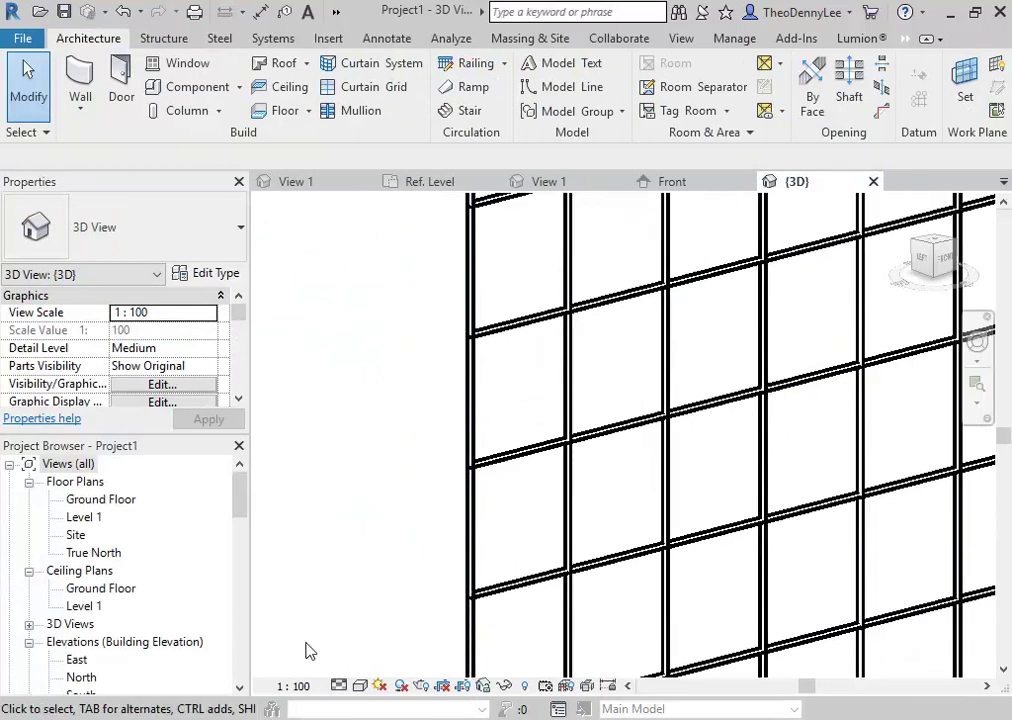
{"action": "left_click", "coordinate": [360, 686]}
{"action": "left_click", "coordinate": [393, 605]}
{"action": "scroll", "coordinate": [512, 430], "scroll_direction": "up", "scroll_amount": 2}
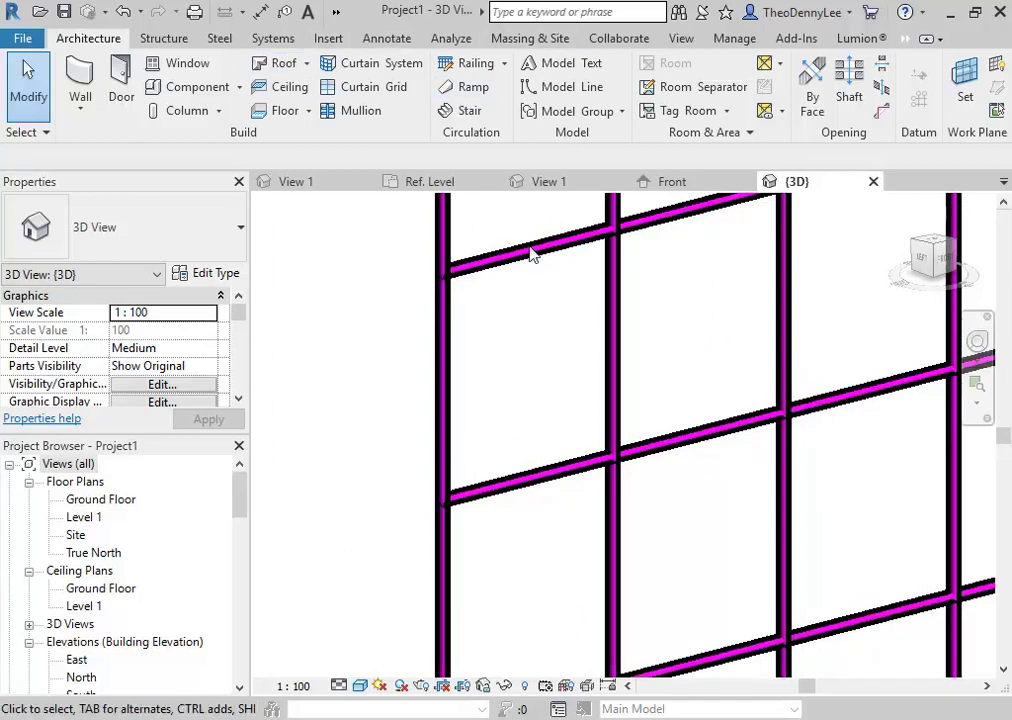
{"action": "scroll", "coordinate": [529, 425], "scroll_direction": "down", "scroll_amount": 5}
{"action": "scroll", "coordinate": [635, 437], "scroll_direction": "up", "scroll_amount": 10}
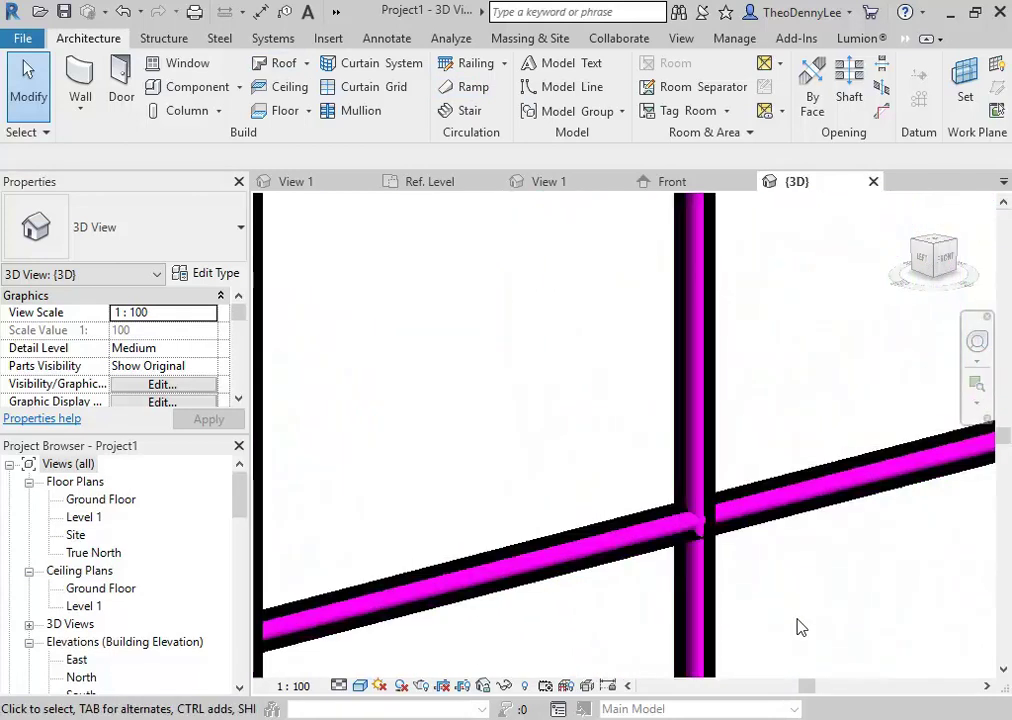
{"action": "scroll", "coordinate": [800, 627], "scroll_direction": "down", "scroll_amount": 6}
{"action": "middle_click_drag", "start_coordinate": [788, 614], "coordinate": [827, 508]}
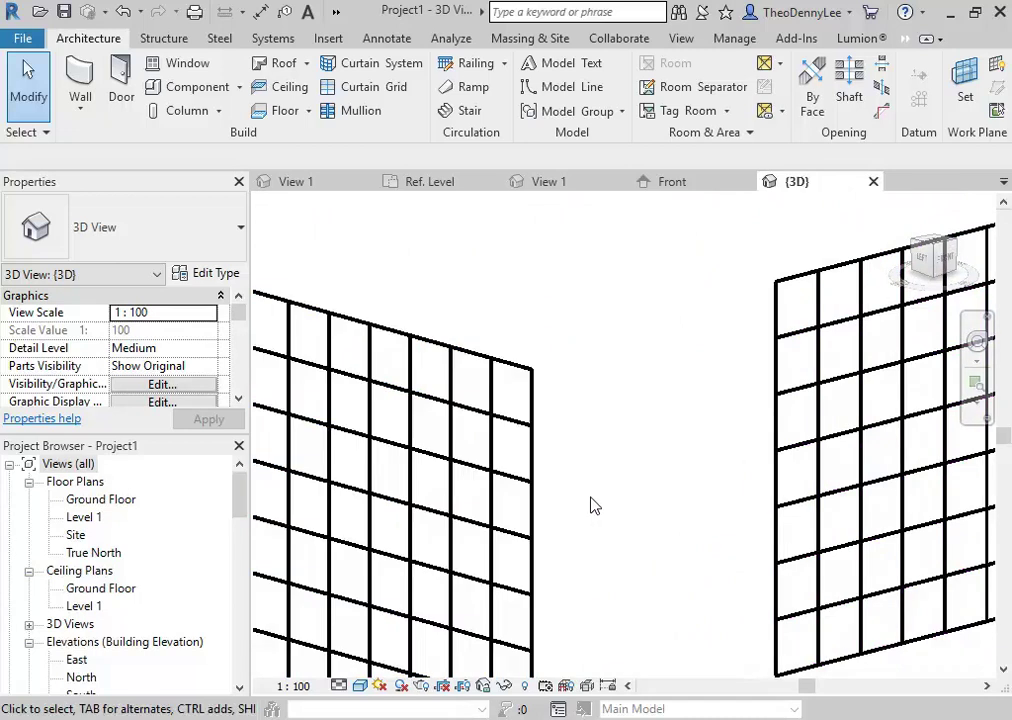
Step: Preview the grid screens in Ray Trace and return the 3D view to Shaded
{"action": "left_click", "coordinate": [362, 687]}
{"action": "left_click", "coordinate": [384, 664]}
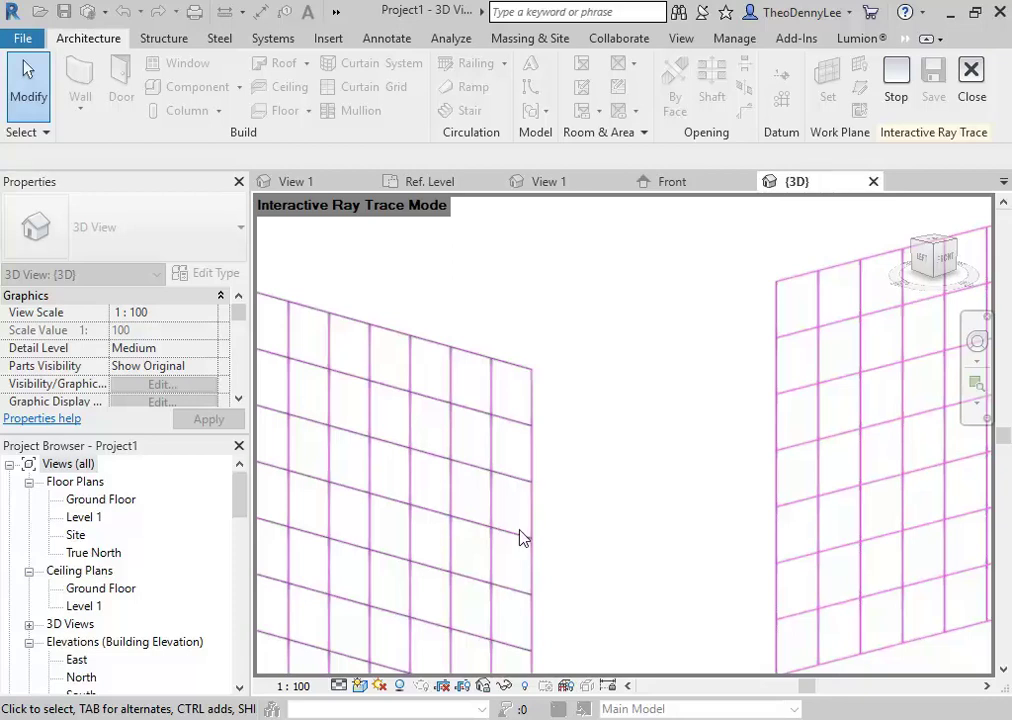
{"action": "left_click", "coordinate": [357, 686]}
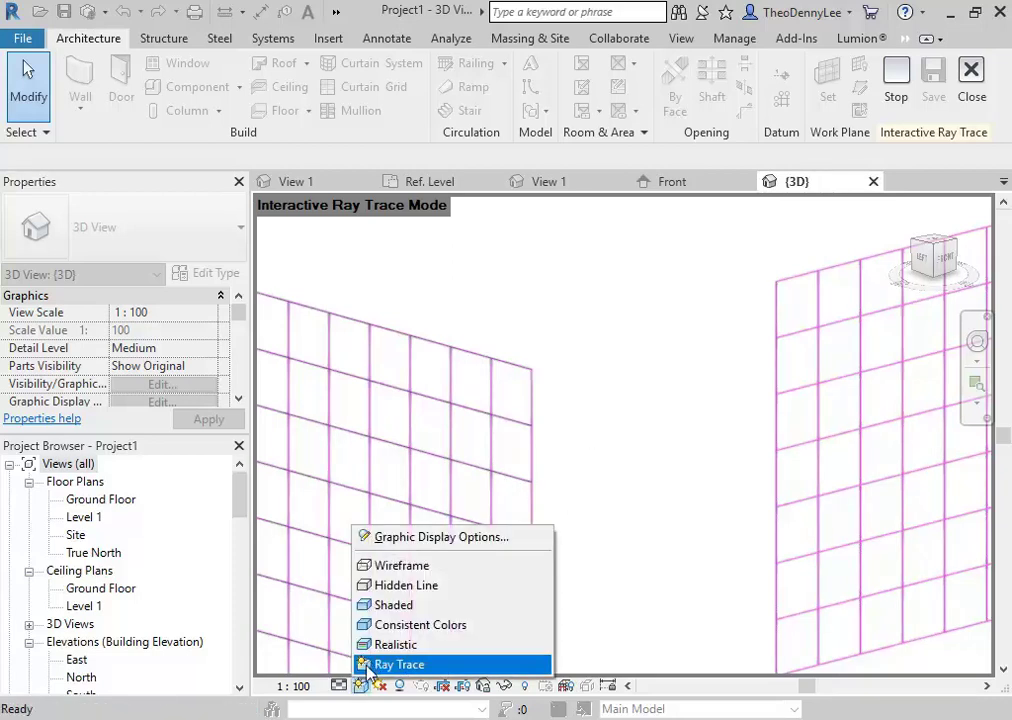
{"action": "left_click", "coordinate": [405, 605]}
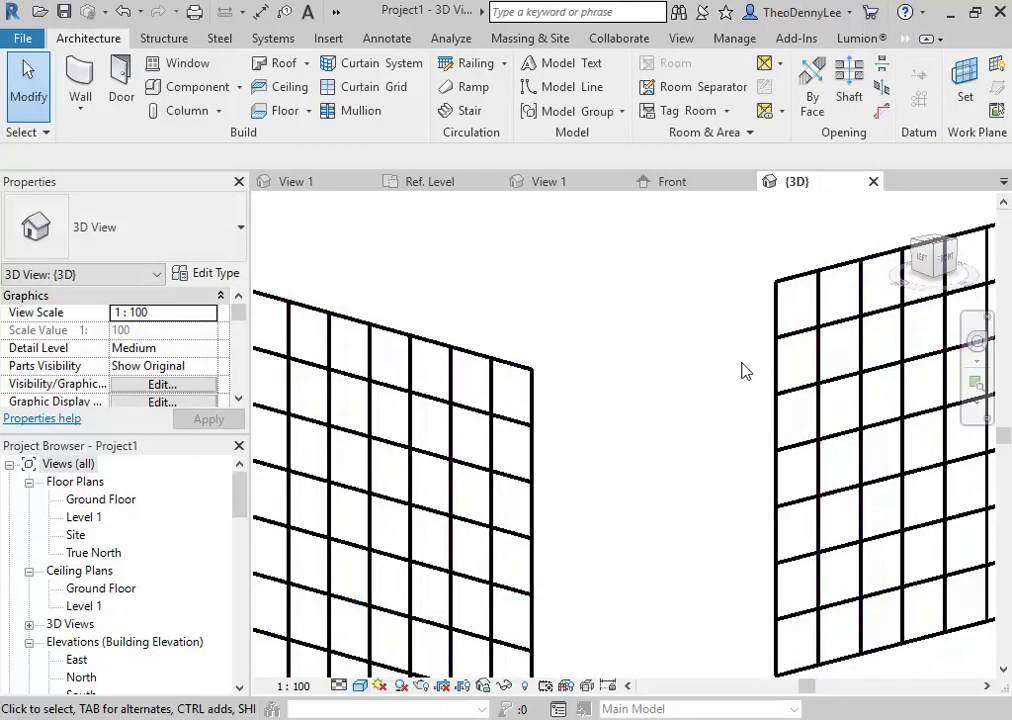
{"action": "middle_click_drag", "start_coordinate": [786, 354], "coordinate": [498, 385]}
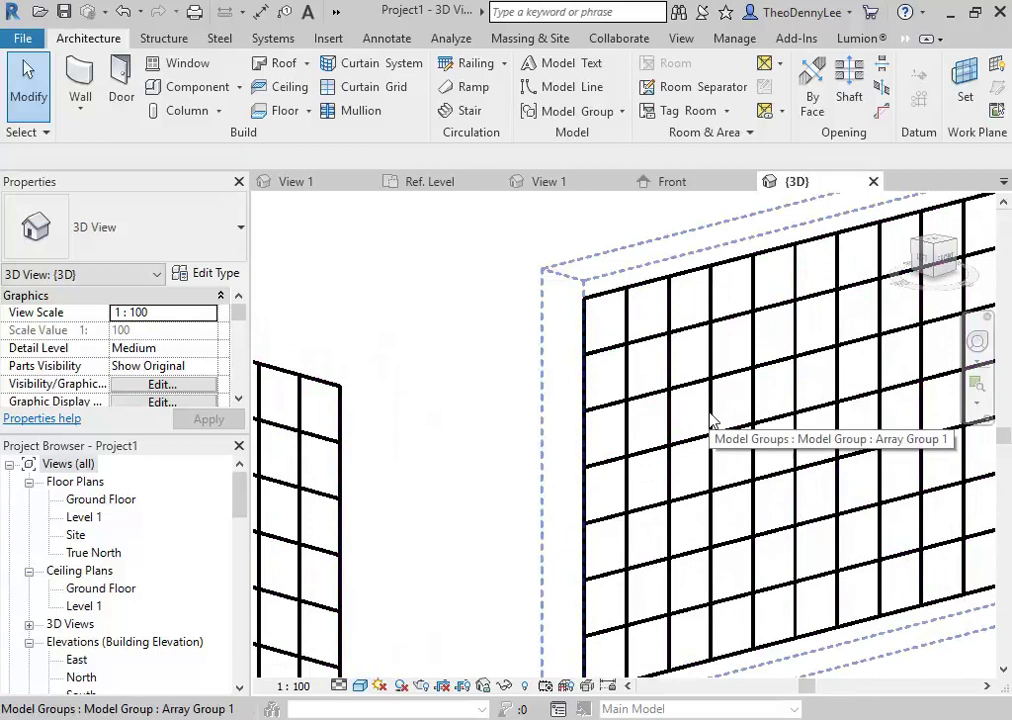
Step: Create a new family from the non-hosted Metric Generic Model template
{"action": "left_click", "coordinate": [27, 38]}
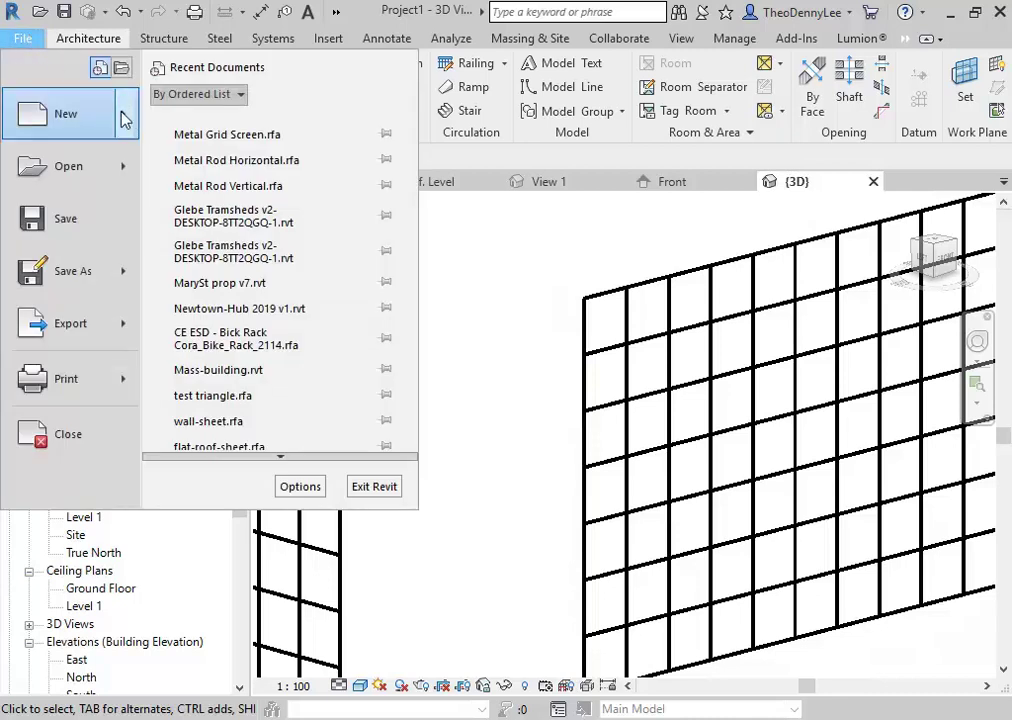
{"action": "mouse_move", "coordinate": [97, 90]}
{"action": "left_click", "coordinate": [200, 185]}
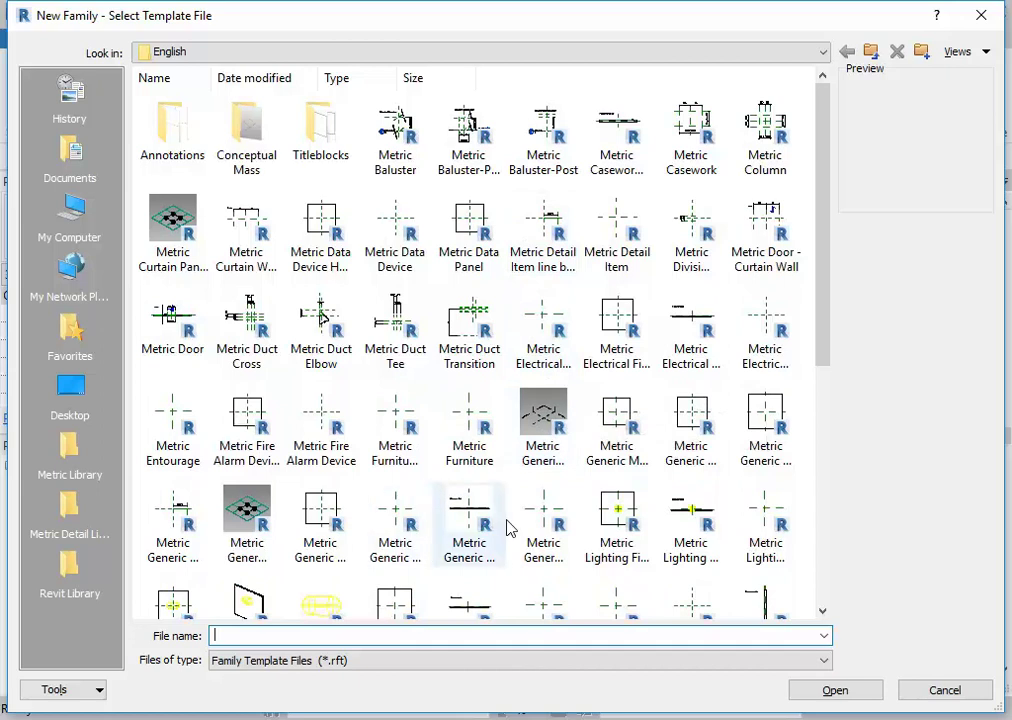
{"action": "left_click", "coordinate": [545, 515]}
{"action": "double_click", "coordinate": [545, 515]}
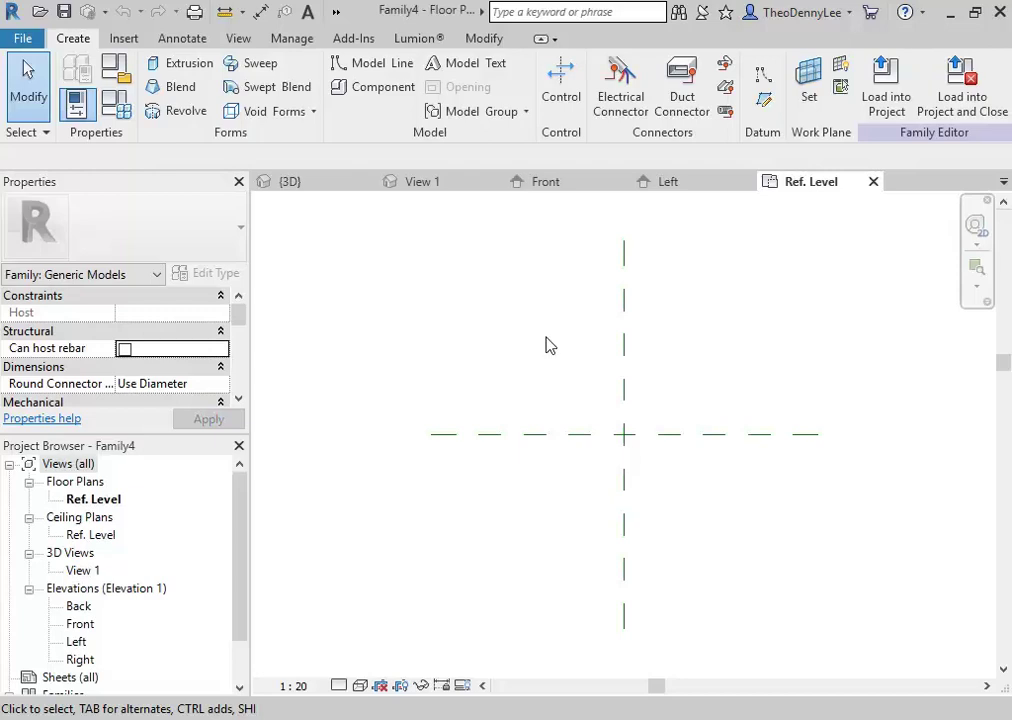
Step: Start an extrusion in the Ref. Level plan and sketch a rectangle about 1800 by 2200 mm around the reference planes' intersection
{"action": "left_click", "coordinate": [172, 68]}
{"action": "middle_click_drag", "start_coordinate": [586, 363], "coordinate": [557, 384]}
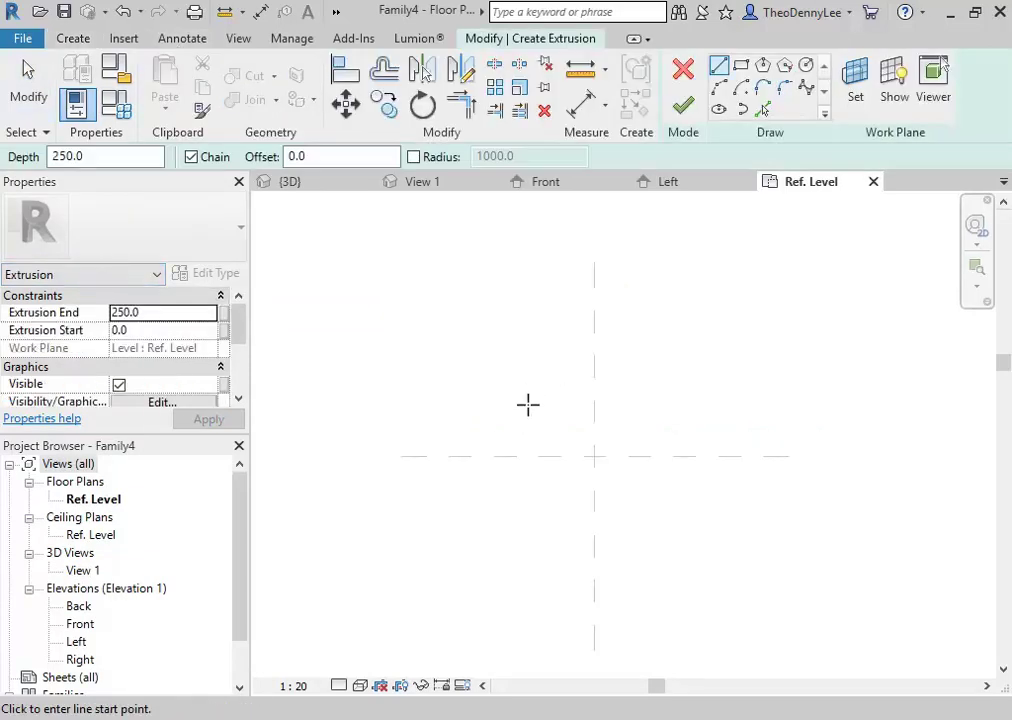
{"action": "left_click", "coordinate": [522, 399]}
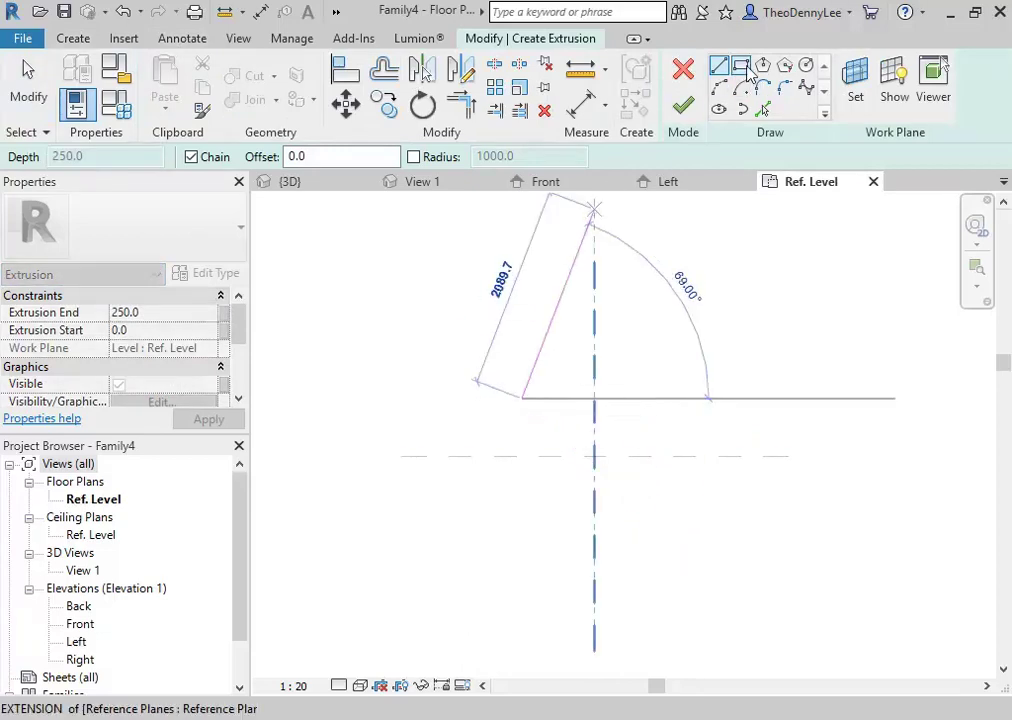
{"action": "left_click", "coordinate": [741, 65]}
{"action": "left_click", "coordinate": [509, 334]}
{"action": "left_click", "coordinate": [683, 547]}
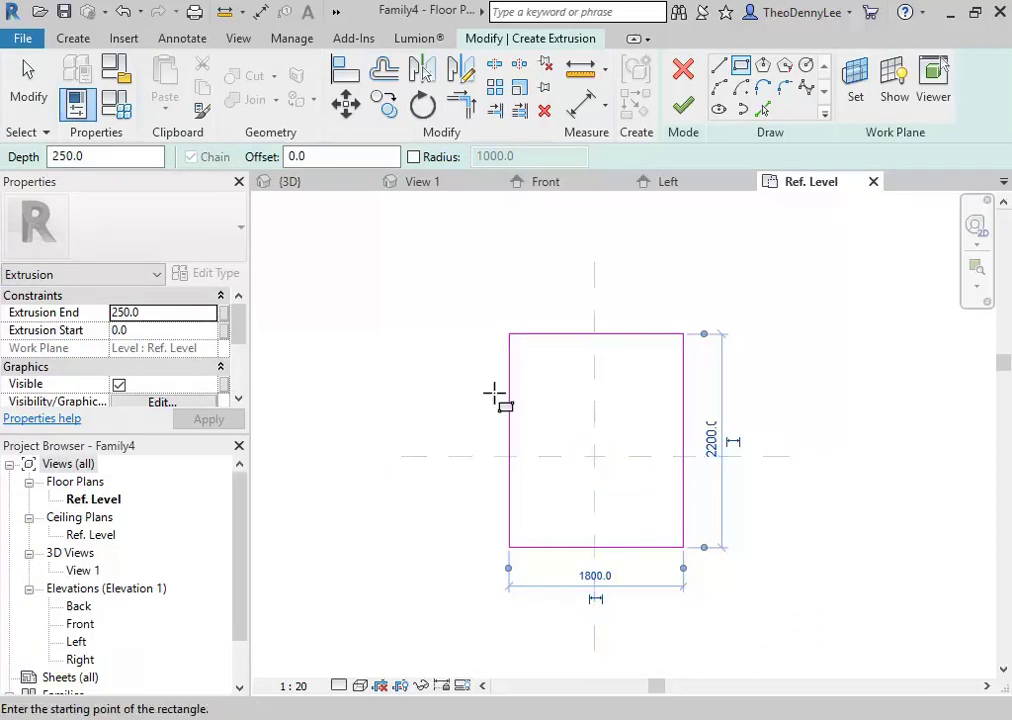
{"action": "right_click", "coordinate": [433, 312]}
{"action": "left_click", "coordinate": [450, 320]}
{"action": "right_click", "coordinate": [461, 320]}
{"action": "left_click", "coordinate": [479, 337]}
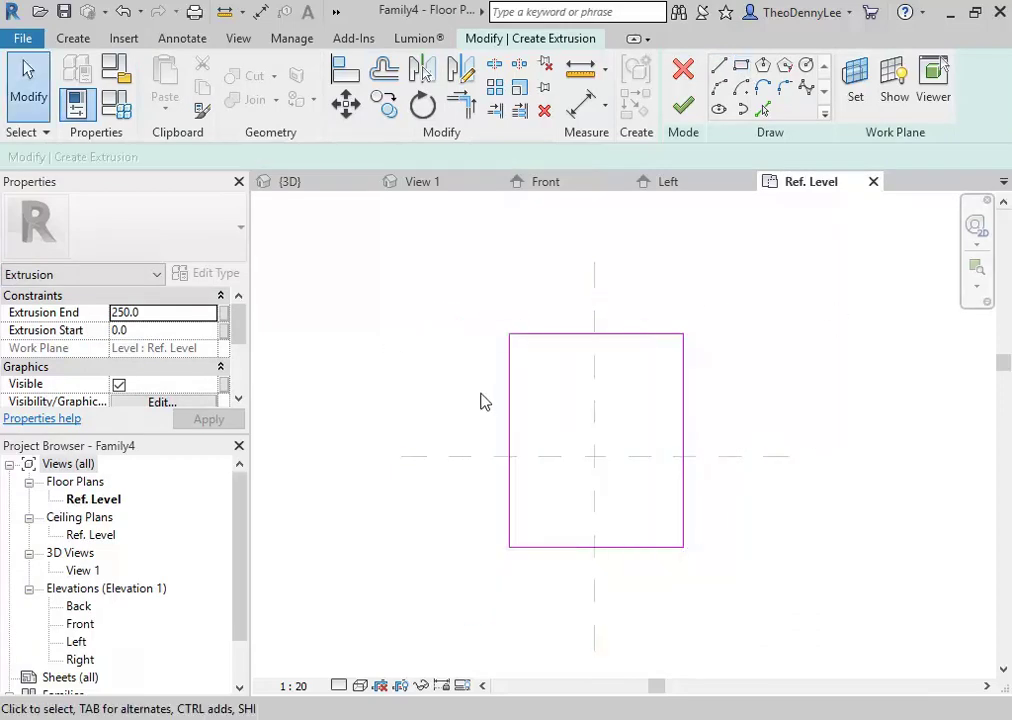
Step: Dimension the rectangle's two side edges to the Center (Left/Right) plane and make the segments equal
{"action": "left_click", "coordinate": [583, 108]}
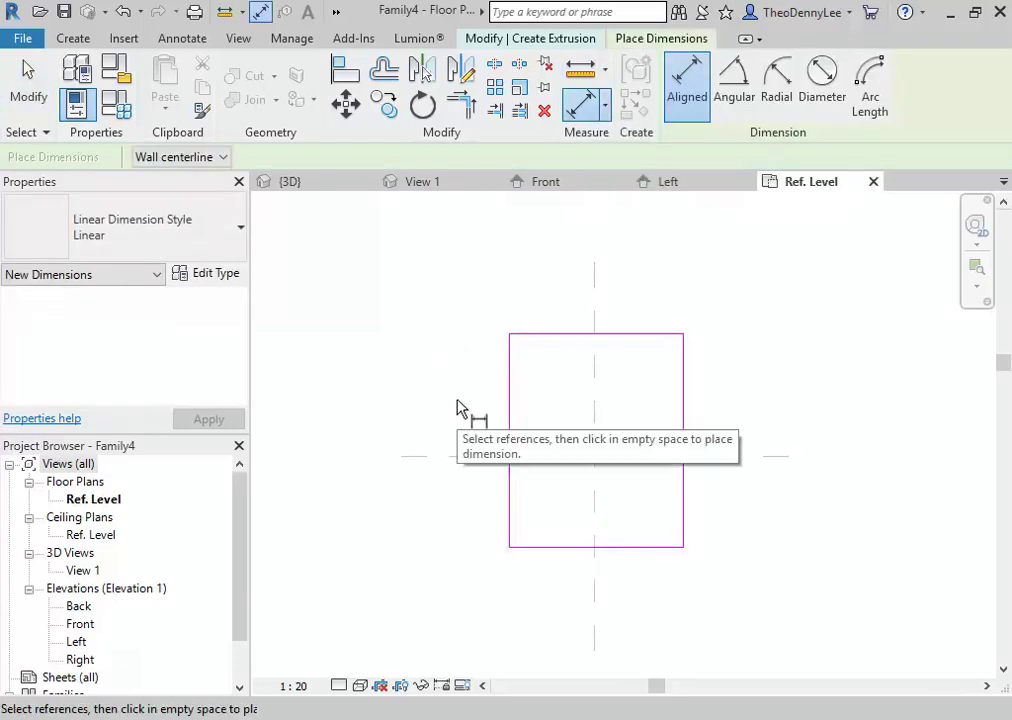
{"action": "left_click", "coordinate": [508, 391]}
{"action": "left_click", "coordinate": [600, 393]}
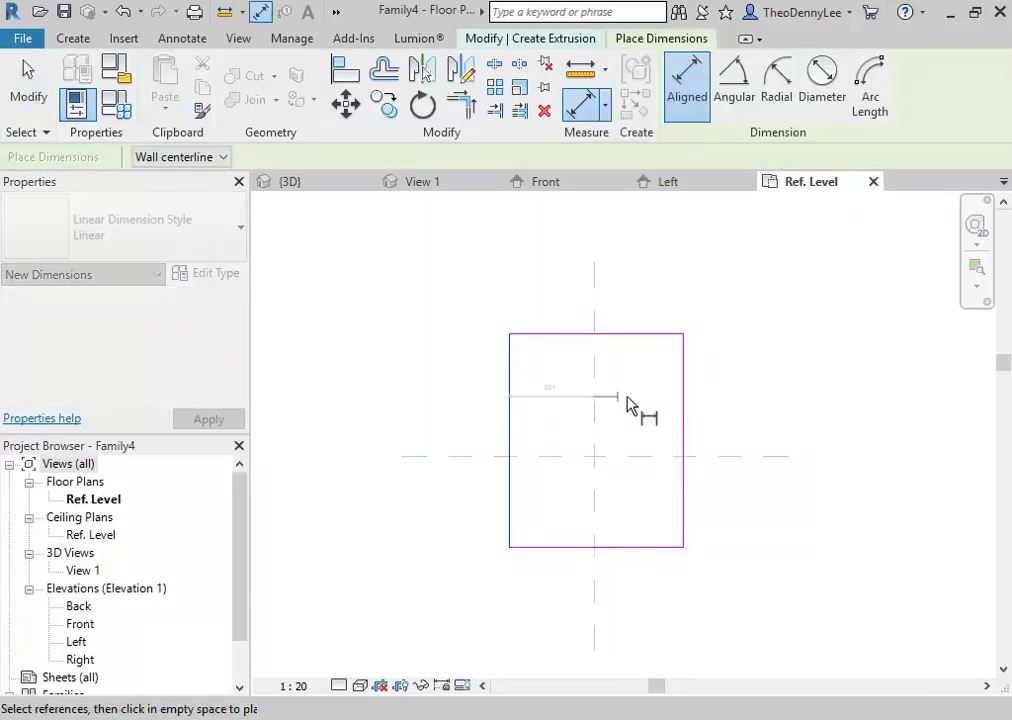
{"action": "left_click", "coordinate": [684, 401]}
{"action": "left_click", "coordinate": [726, 287]}
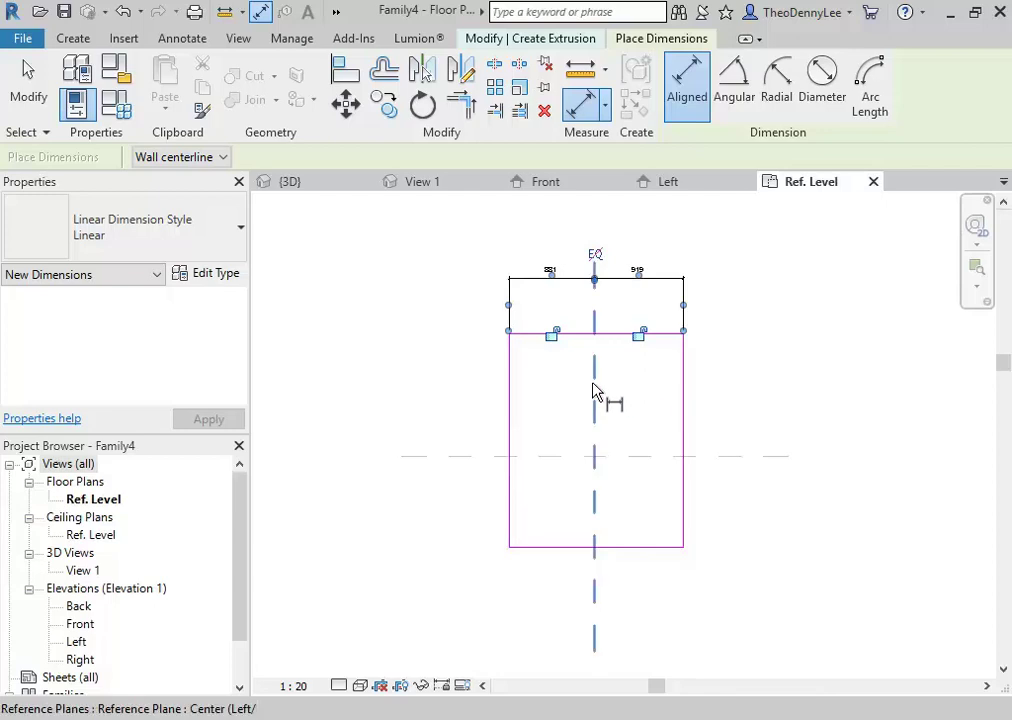
{"action": "left_click", "coordinate": [595, 254]}
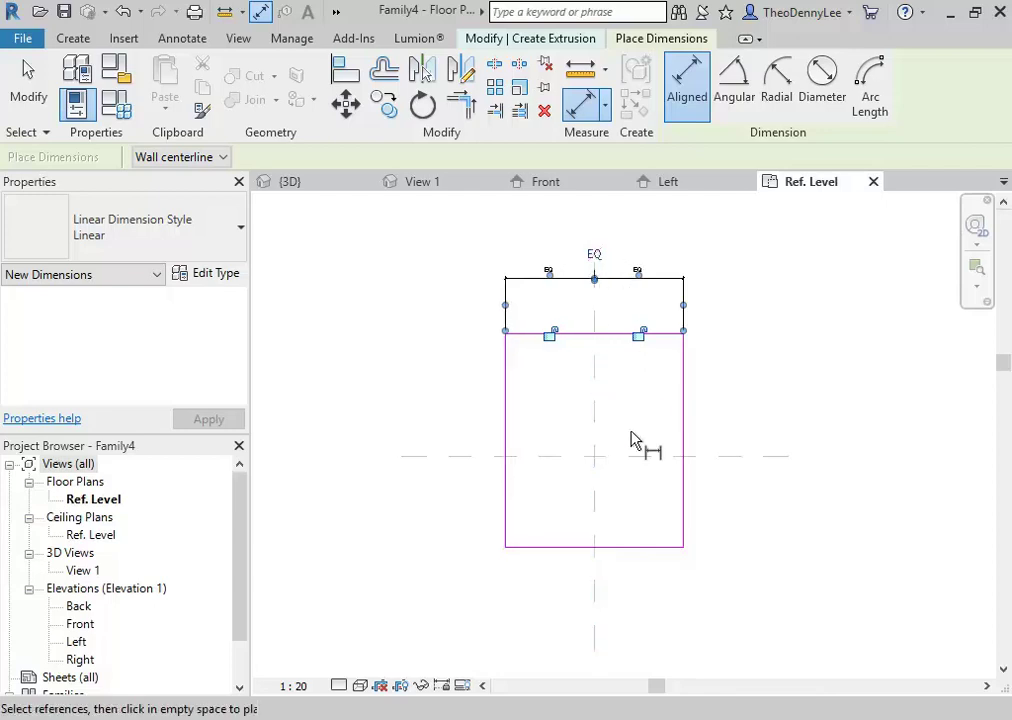
Step: Dimension the rectangle's front and back edges to the Center (Front/Back) plane and make the segments equal
{"action": "left_click", "coordinate": [572, 336]}
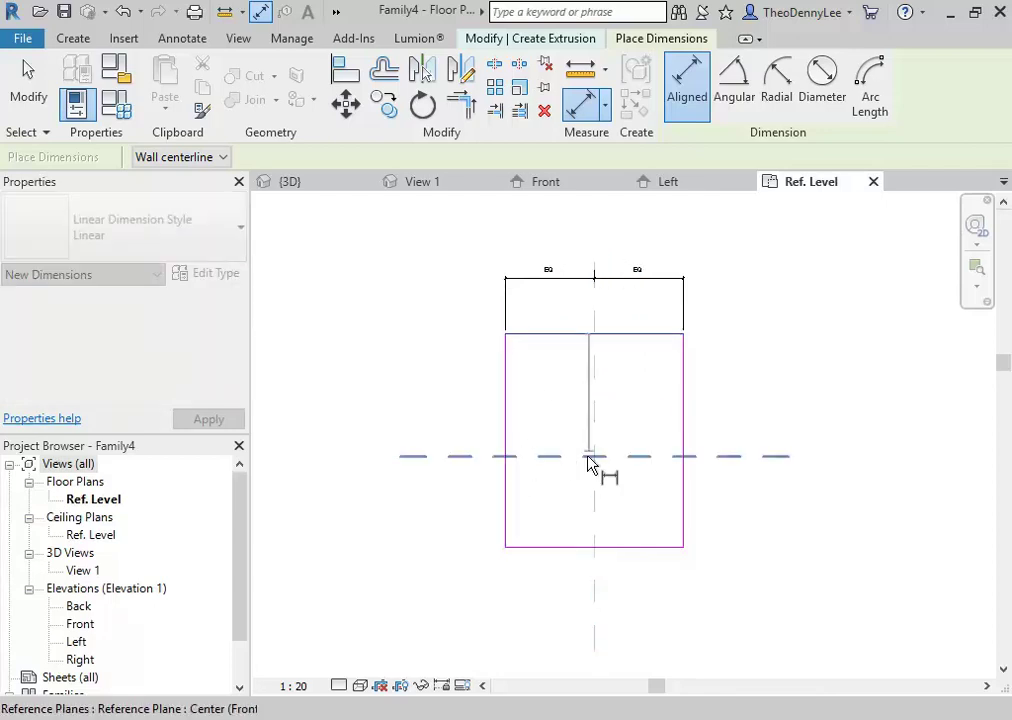
{"action": "left_click", "coordinate": [568, 547]}
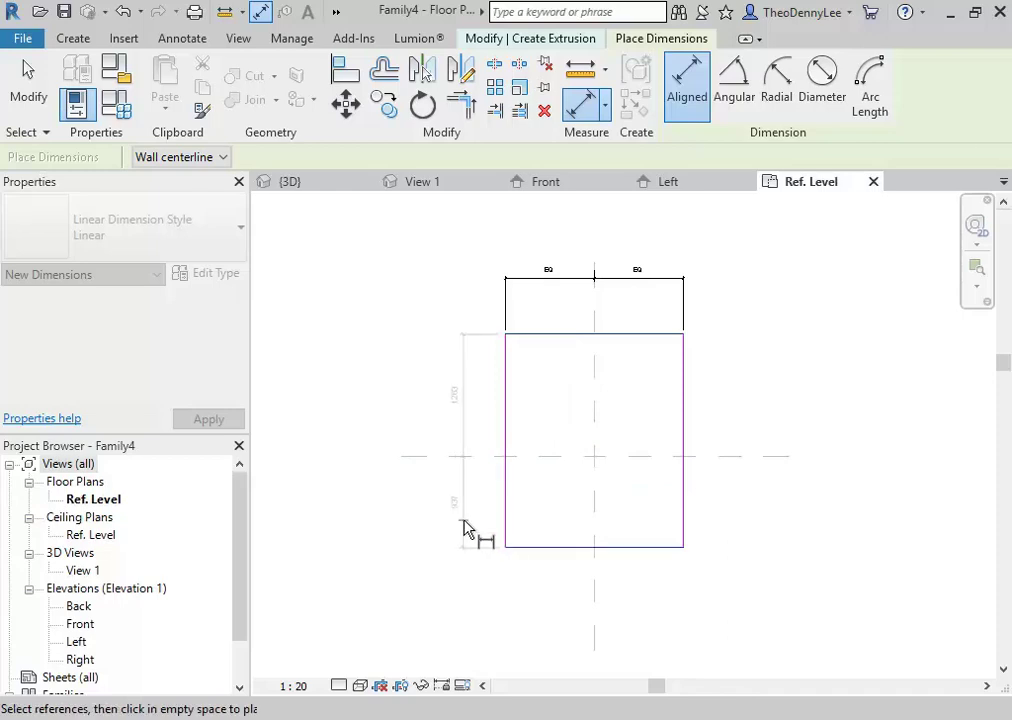
{"action": "left_click", "coordinate": [464, 515]}
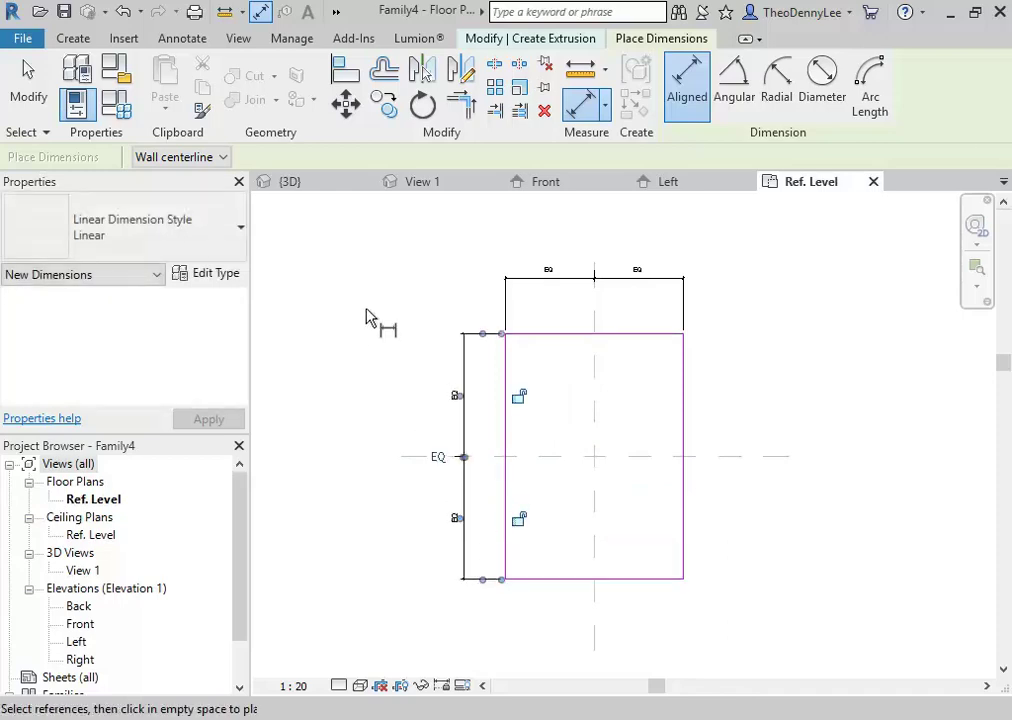
{"action": "right_click", "coordinate": [370, 318]}
{"action": "left_click", "coordinate": [407, 334]}
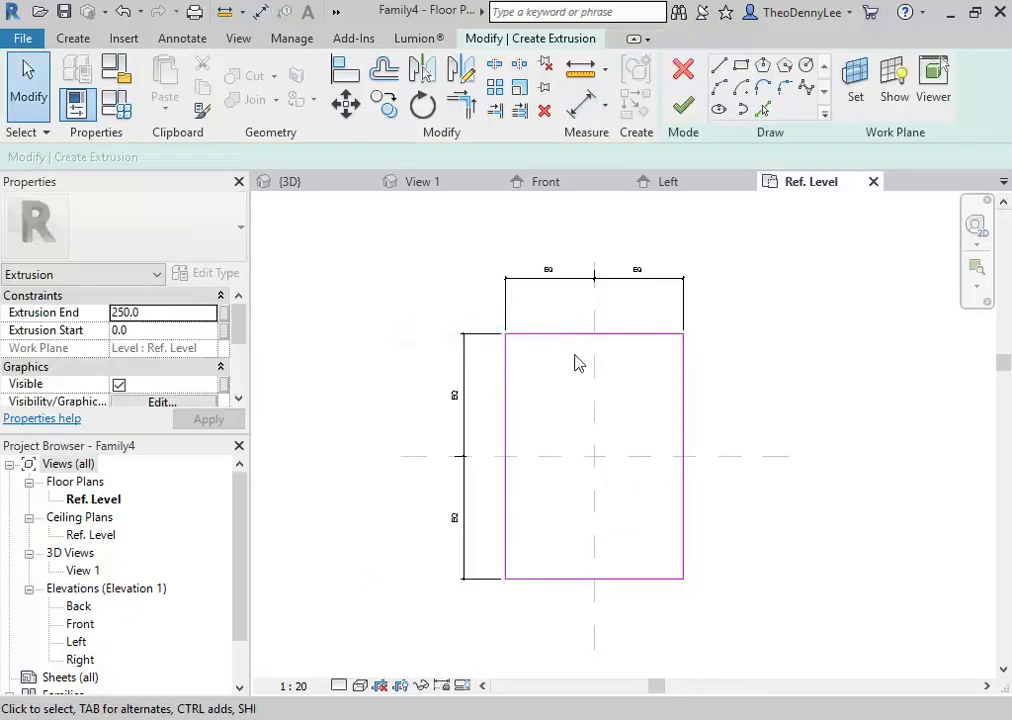
Step: Add an overall width dimension between the rectangle's side edges, placed above the equality dimension
{"action": "left_click", "coordinate": [583, 104]}
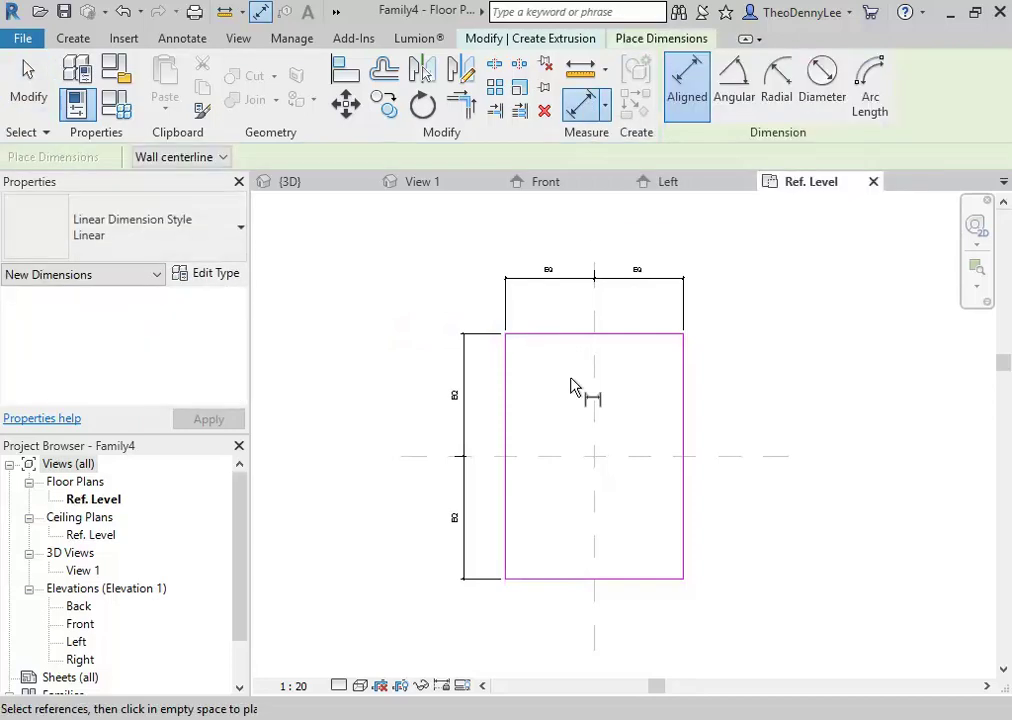
{"action": "scroll", "coordinate": [696, 422], "scroll_direction": "down", "scroll_amount": 1}
{"action": "middle_click_drag", "start_coordinate": [695, 444], "coordinate": [694, 480]}
{"action": "left_click", "coordinate": [694, 480]}
{"action": "left_click", "coordinate": [668, 298]}
{"action": "key", "text": "Escape"}
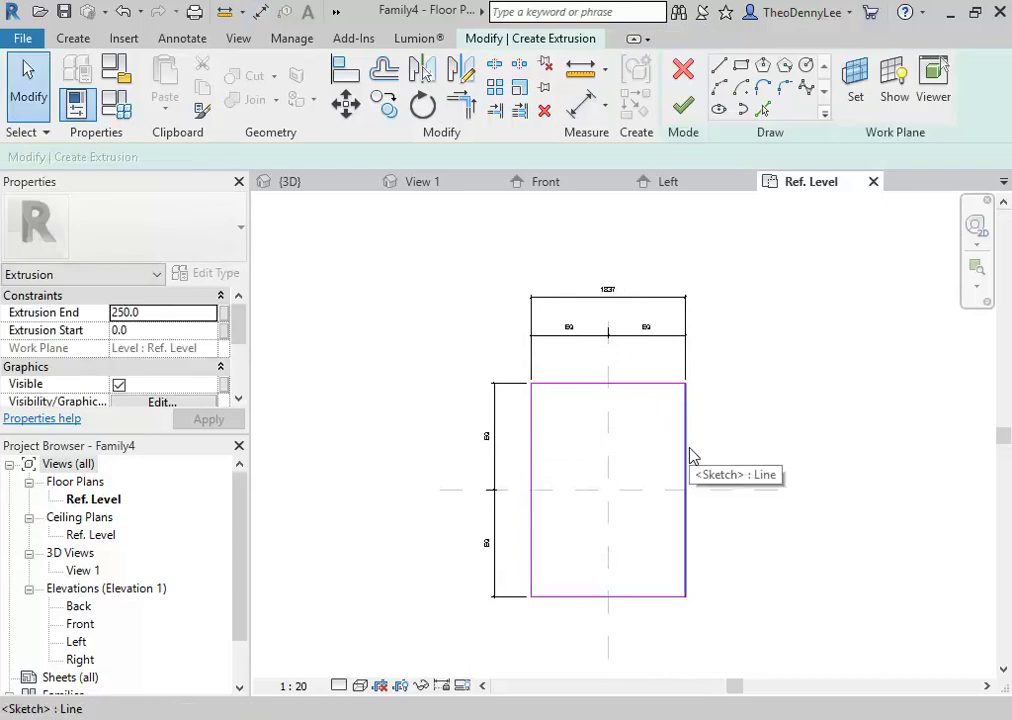
Step: Move the rectangle's right edge outward so that the overall width becomes about 2353 mm
{"action": "left_click", "coordinate": [691, 456]}
{"action": "left_click", "coordinate": [615, 297]}
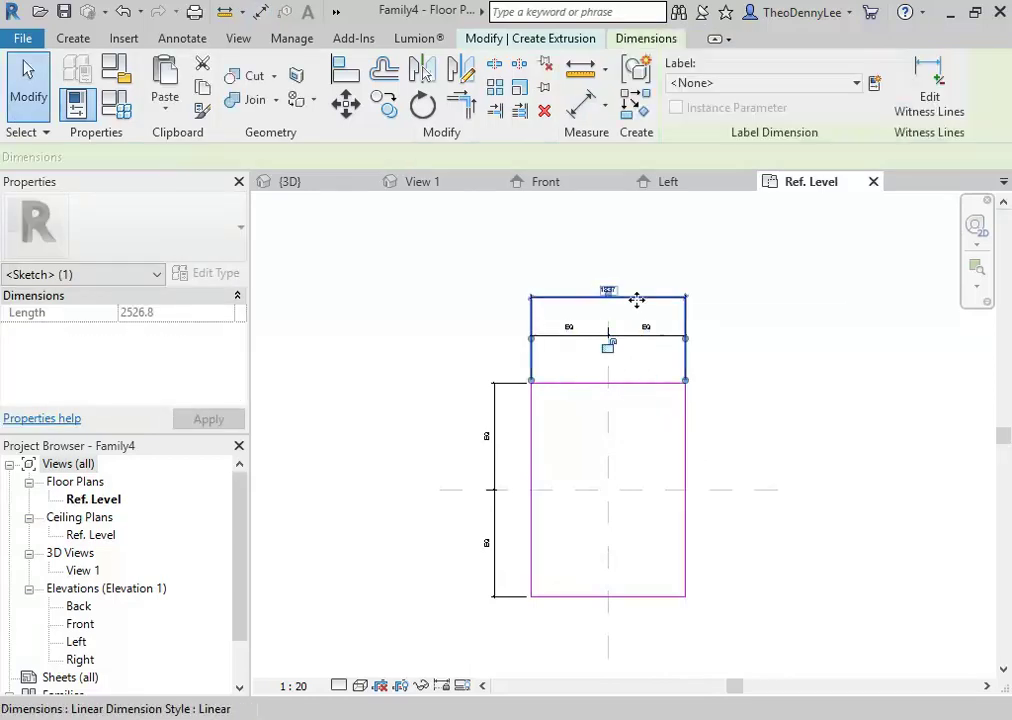
{"action": "left_click", "coordinate": [686, 461]}
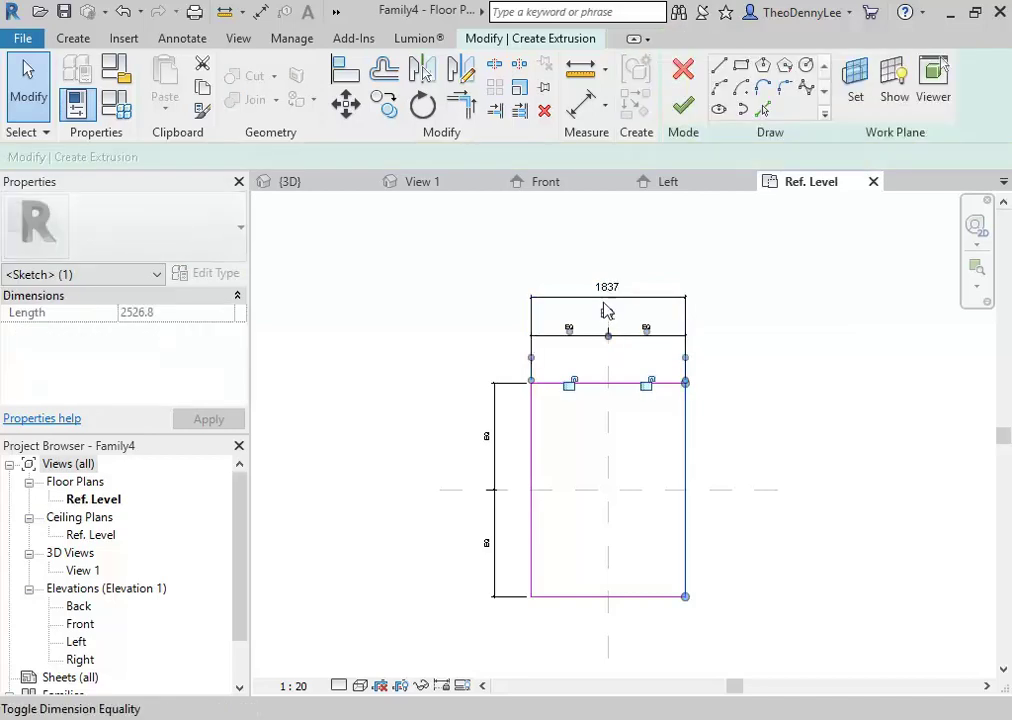
{"action": "left_click", "coordinate": [604, 290]}
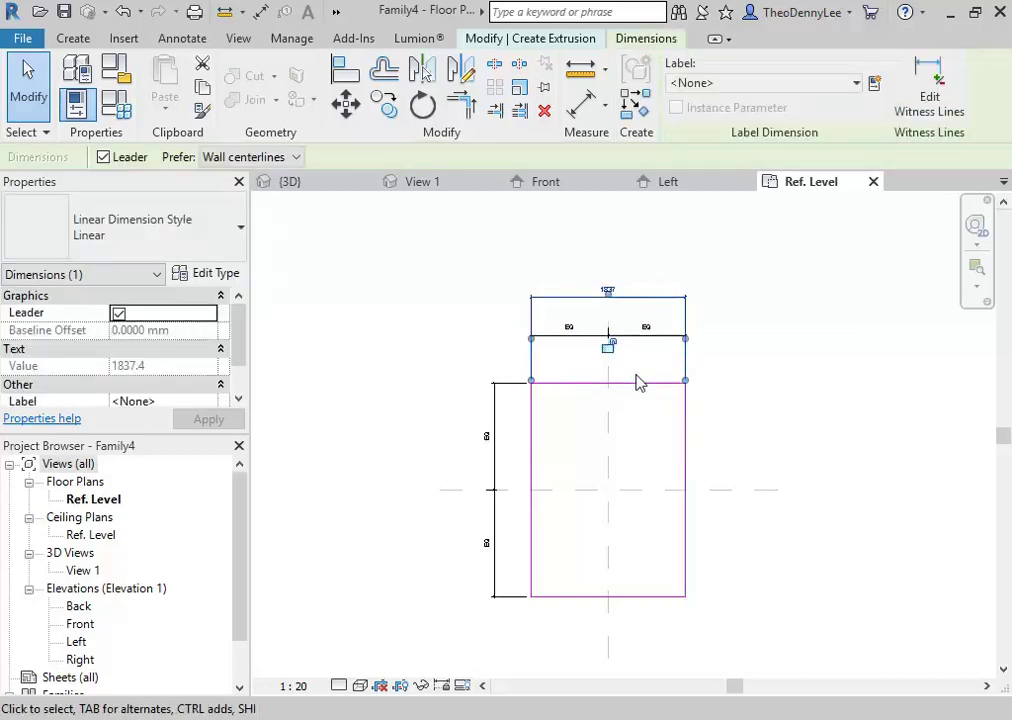
{"action": "left_click", "coordinate": [685, 431]}
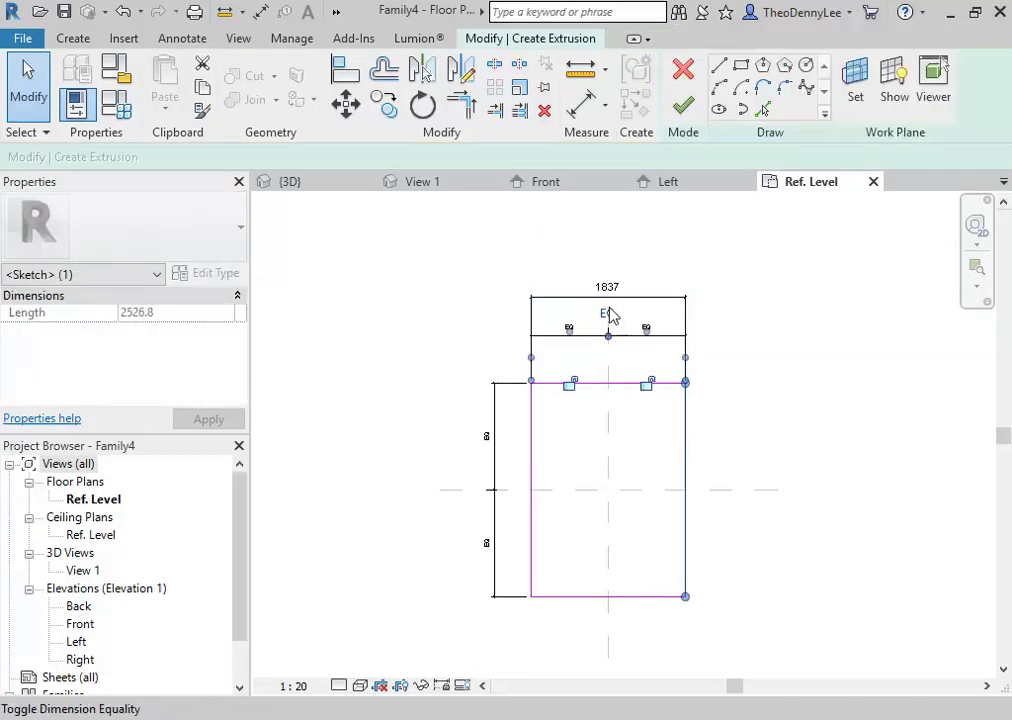
{"action": "mouse_move", "coordinate": [703, 456]}
{"action": "left_mouse_down"}
{"action": "mouse_move", "coordinate": [727, 455]}
{"action": "mouse_move", "coordinate": [707, 459]}
{"action": "left_mouse_up"}
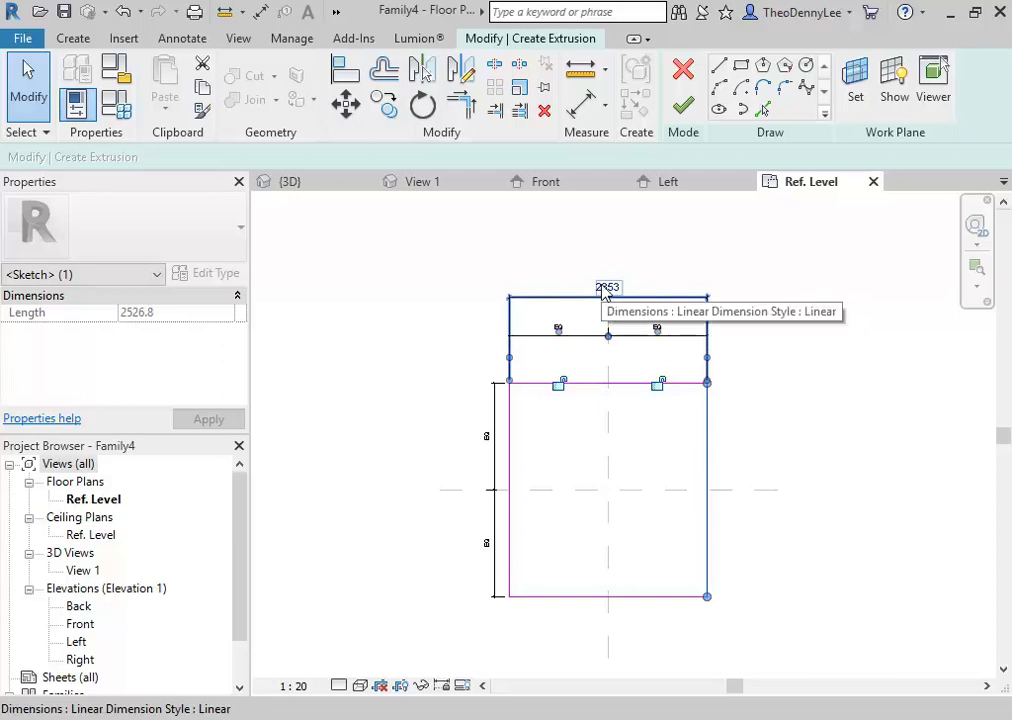
{"action": "left_click", "coordinate": [537, 229]}
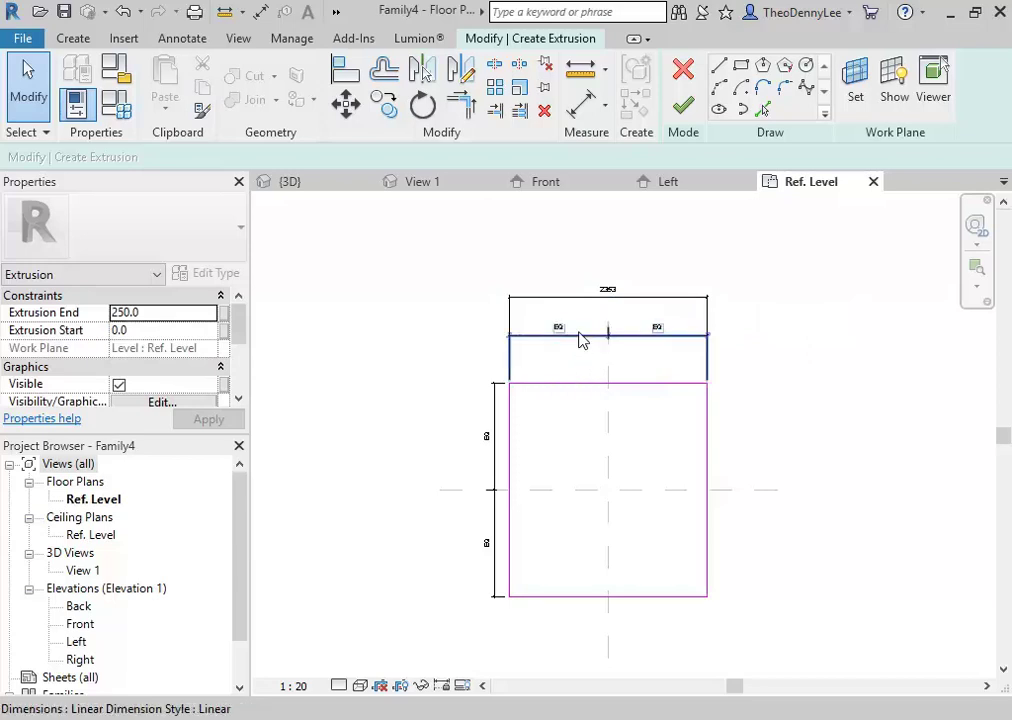
Step: Label the overall width dimension with a new type family parameter named Box Width, grouped under Dimensions
{"action": "left_click", "coordinate": [556, 298]}
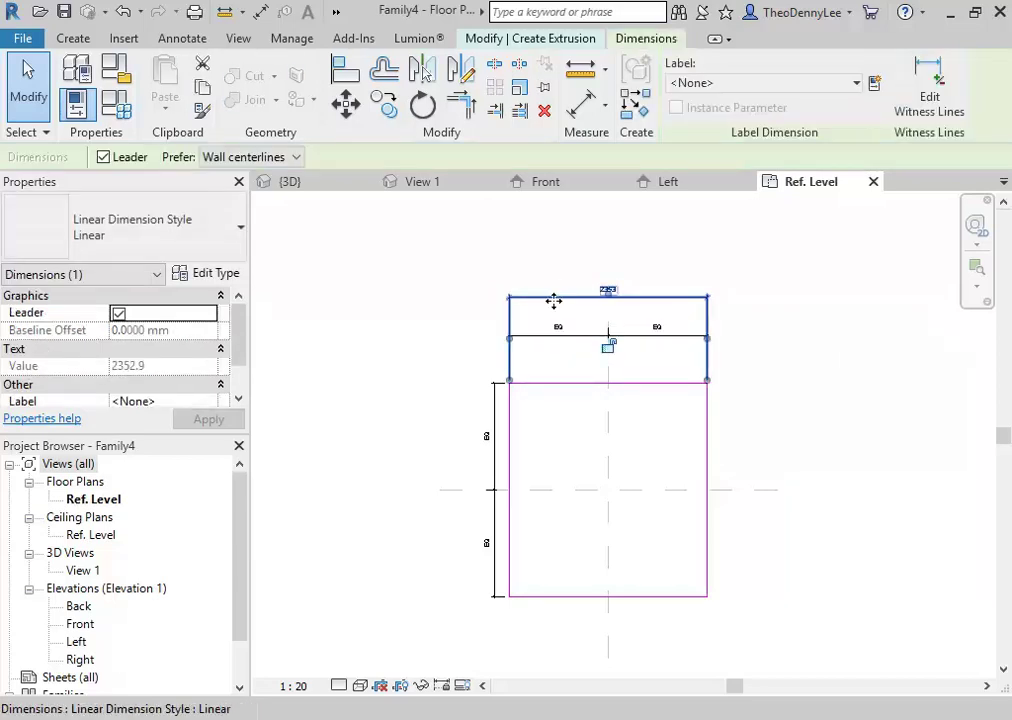
{"action": "left_click", "coordinate": [876, 83]}
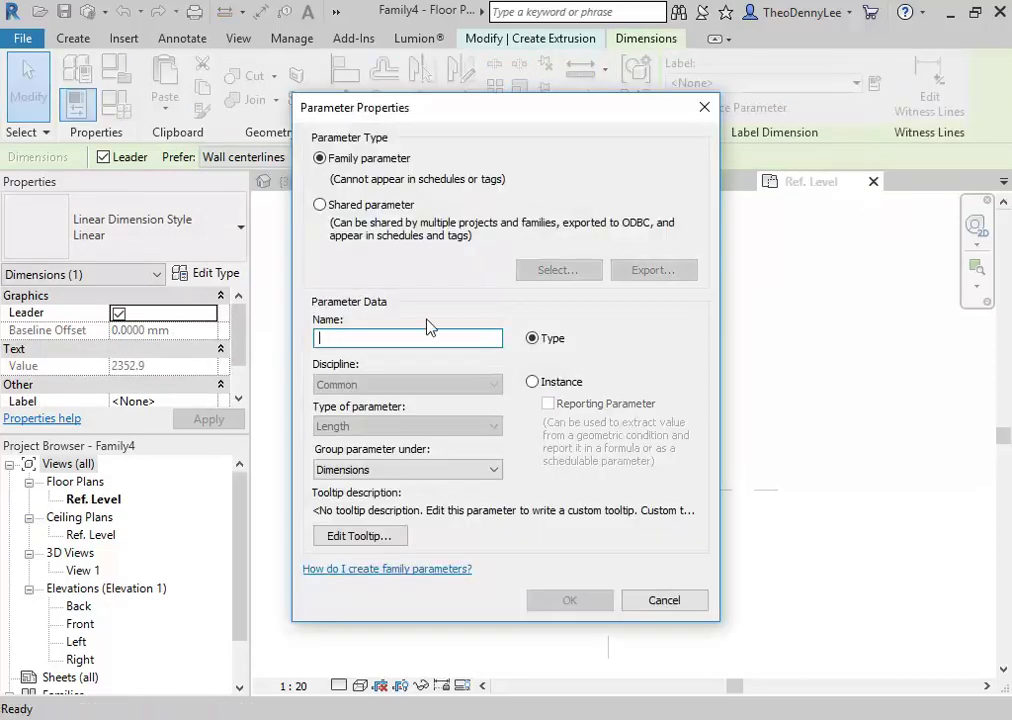
{"action": "type", "text": "Box Width"}
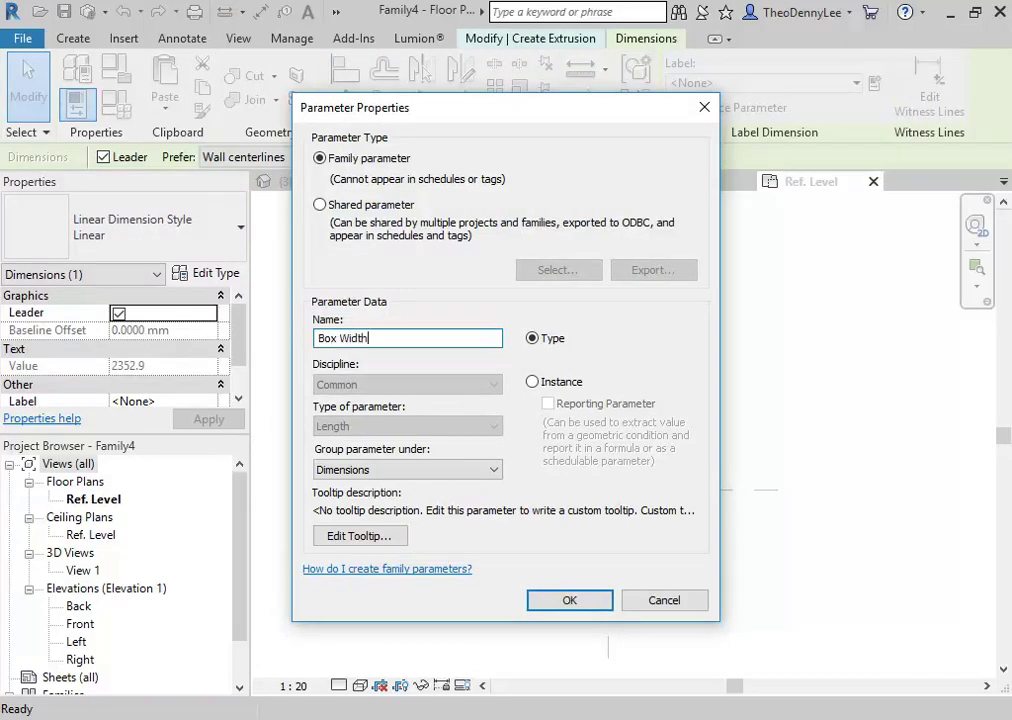
{"action": "key", "text": "Return"}
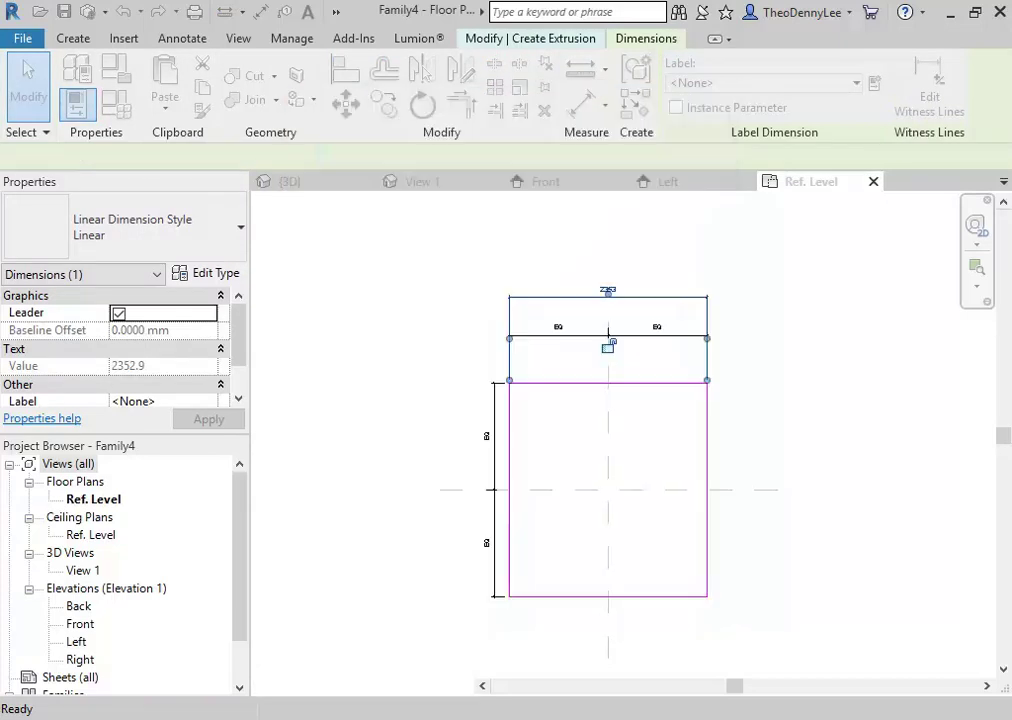
Step: Set the Box Width dimension to 300 mm
{"action": "left_click", "coordinate": [426, 328]}
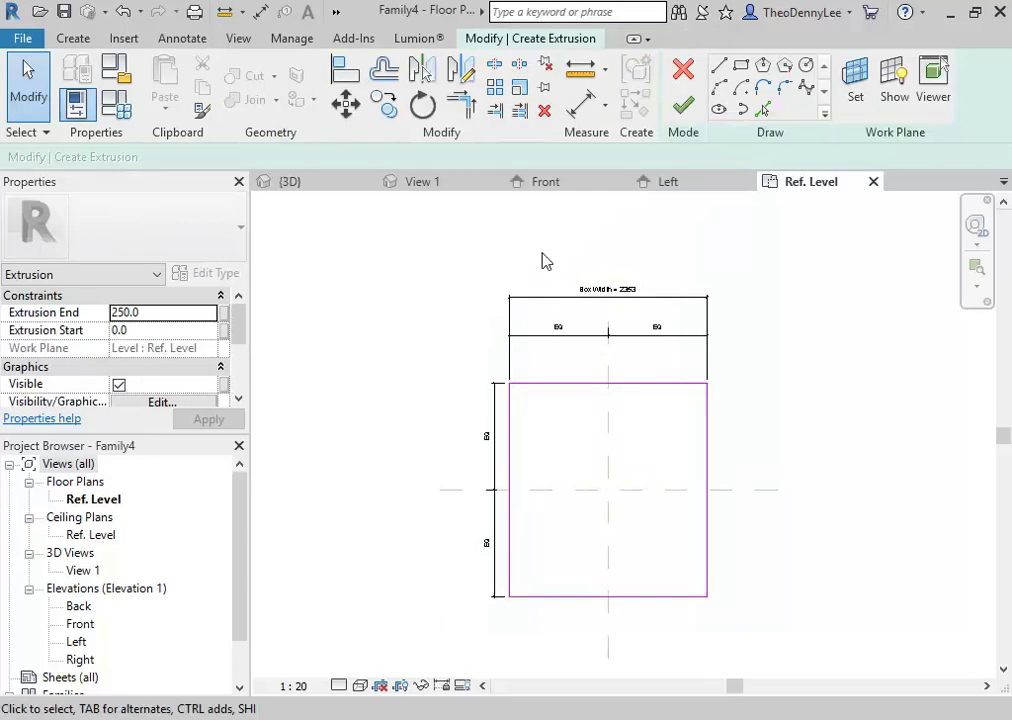
{"action": "left_click", "coordinate": [567, 307]}
{"action": "left_click", "coordinate": [579, 292]}
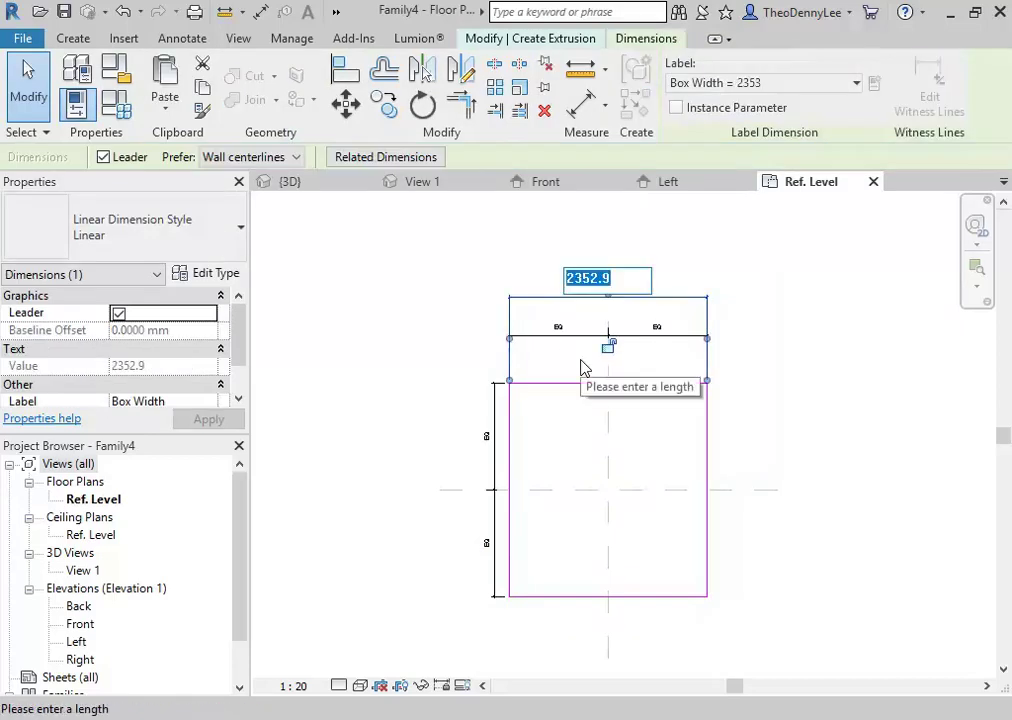
{"action": "type", "text": "300"}
{"action": "key", "text": "Return"}
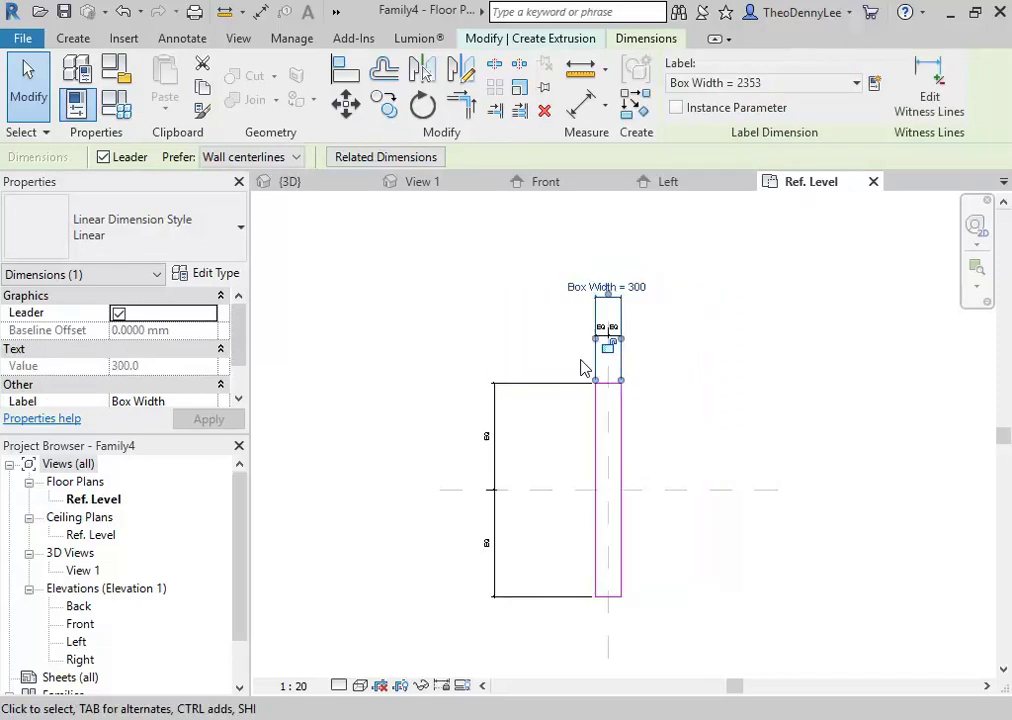
{"action": "left_click", "coordinate": [553, 339]}
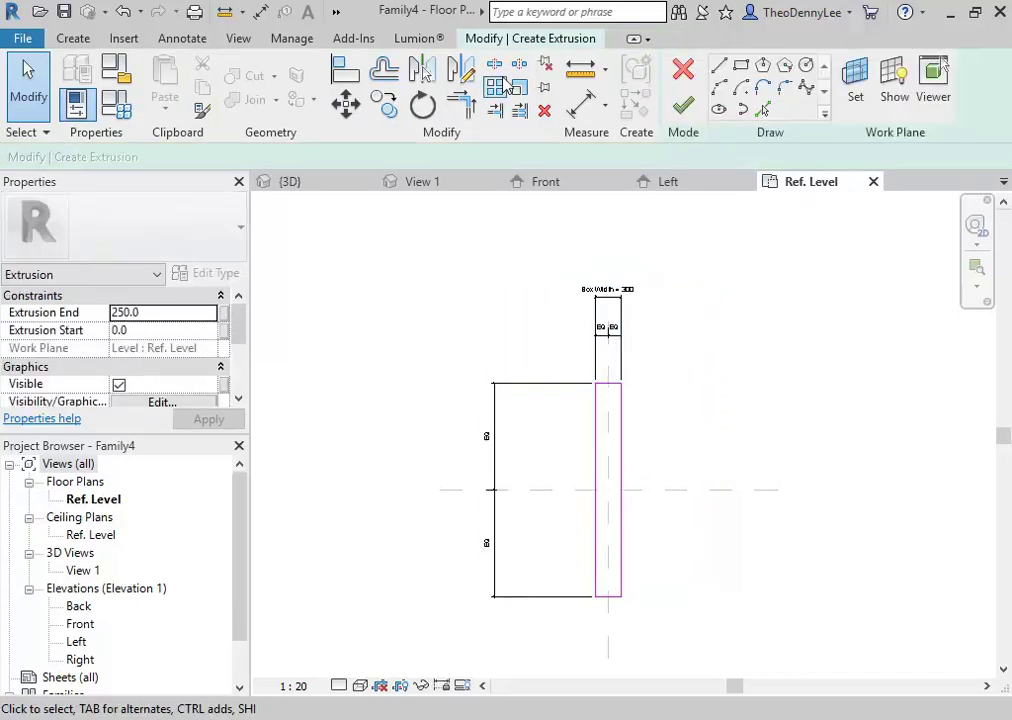
Step: Add a dimension string across the rectangle's front and back edges and the centre plane, outside the existing equality dimension
{"action": "left_click", "coordinate": [585, 104]}
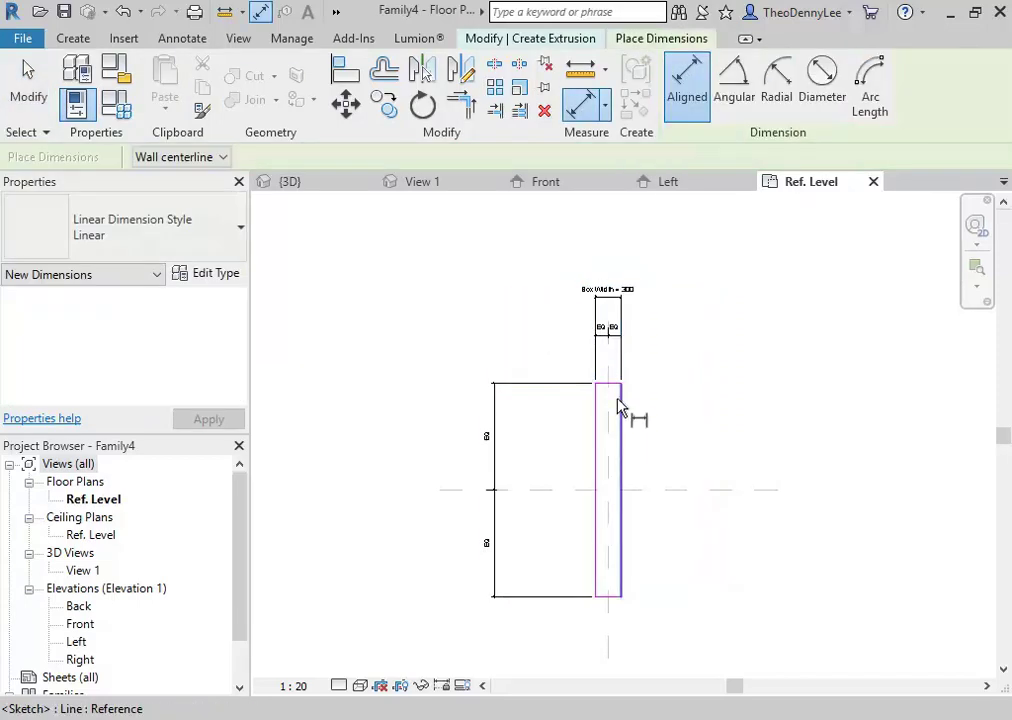
{"action": "left_click", "coordinate": [612, 599]}
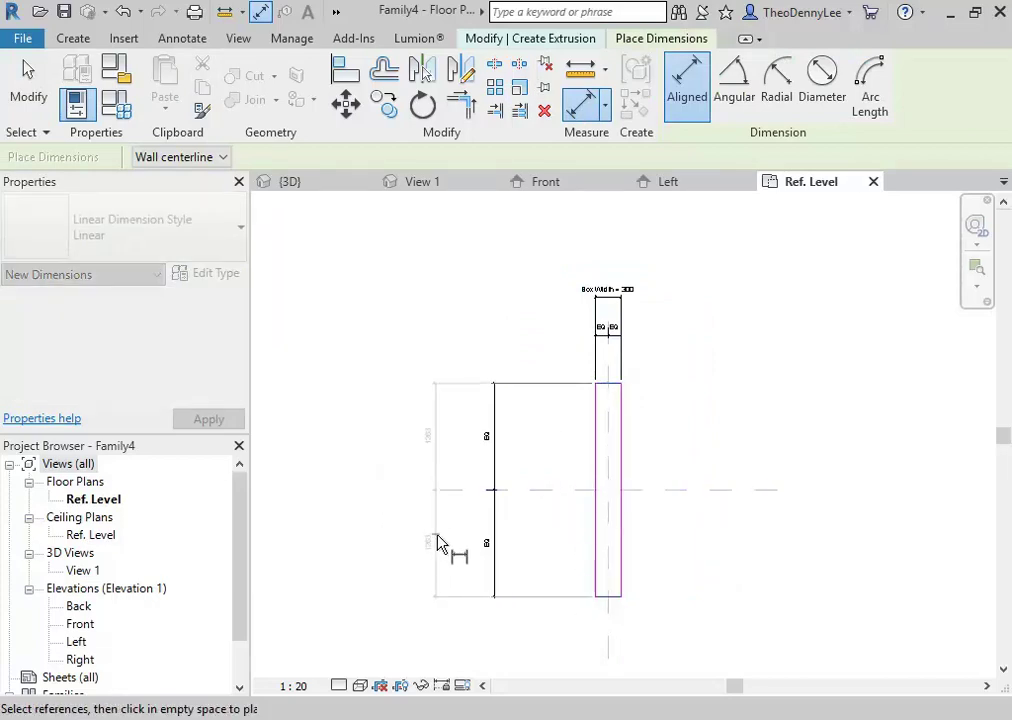
{"action": "left_click", "coordinate": [433, 490]}
{"action": "key", "text": "Escape"}
{"action": "key", "text": "Escape"}
Step: Remove the centre plane's witness line from the outer depth dimension so it spans only the front and back edges
{"action": "left_click", "coordinate": [469, 396]}
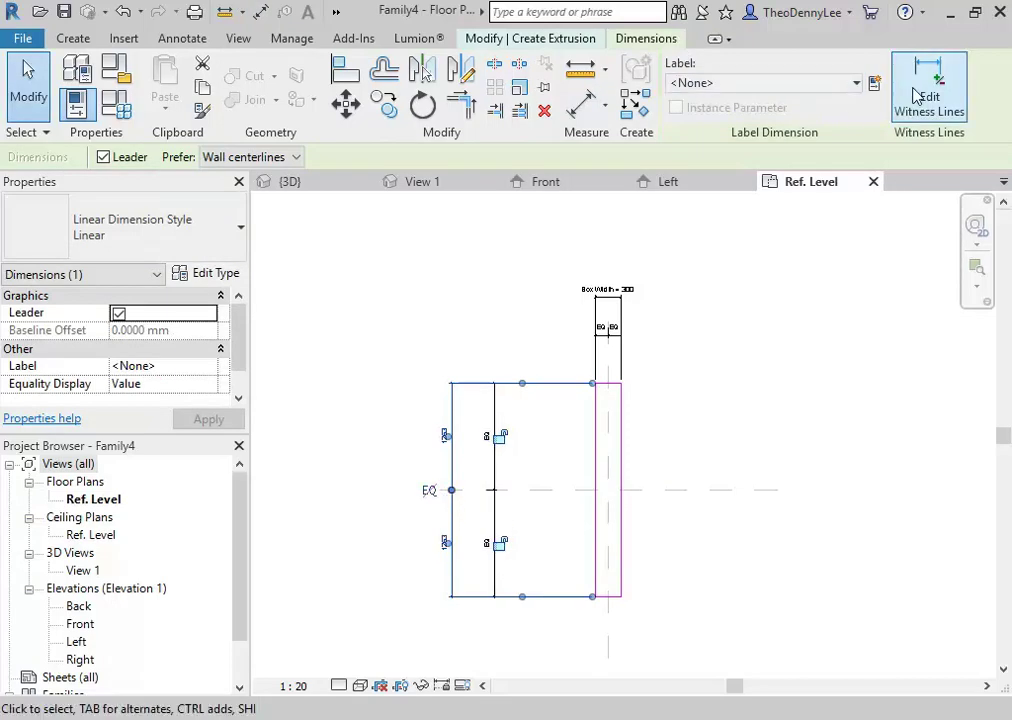
{"action": "left_click", "coordinate": [905, 97]}
{"action": "left_click", "coordinate": [556, 492]}
{"action": "left_click", "coordinate": [538, 469]}
{"action": "left_click", "coordinate": [538, 469]}
Step: Label the overall depth dimension with a new type family parameter named Box Depth, grouped under Dimensions
{"action": "left_click", "coordinate": [452, 420]}
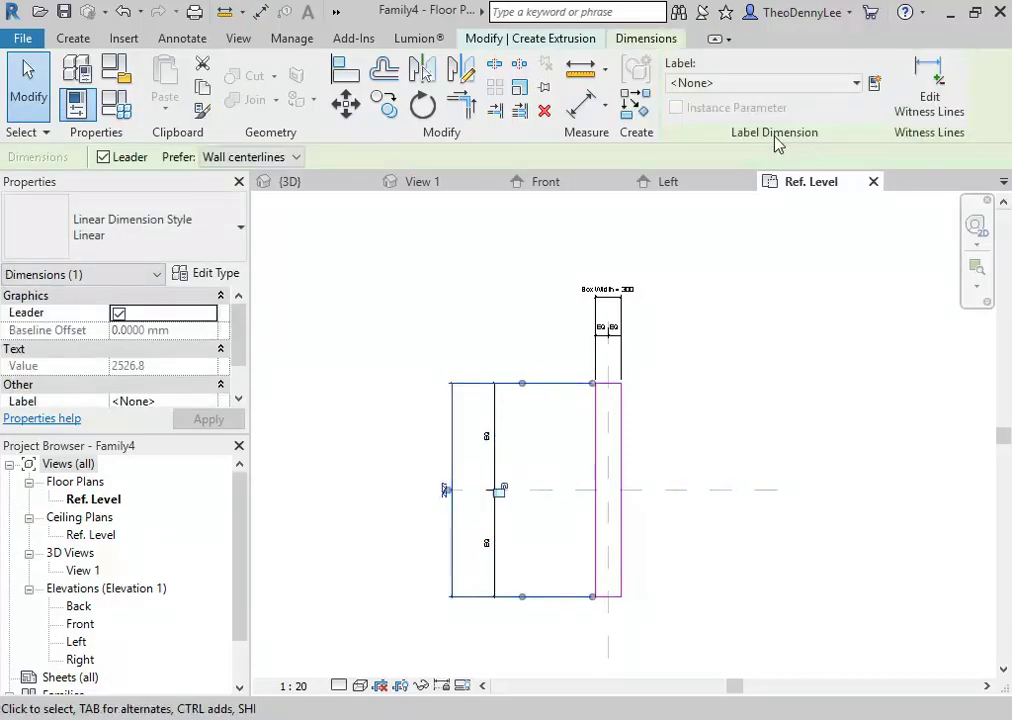
{"action": "left_click", "coordinate": [874, 84]}
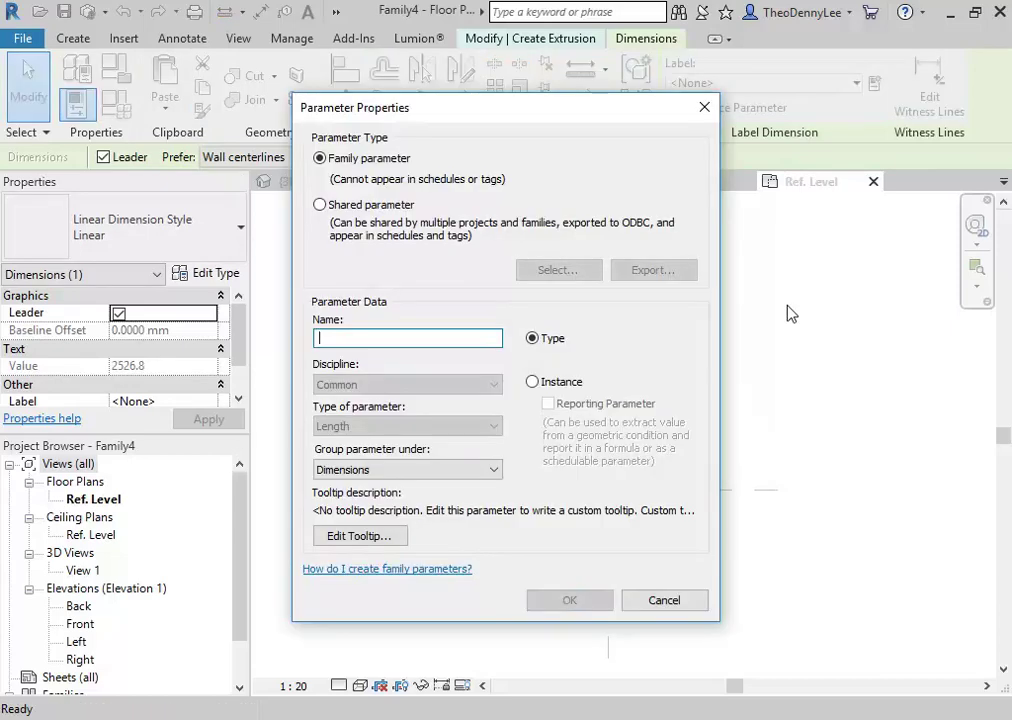
{"action": "type", "text": "Box Depth"}
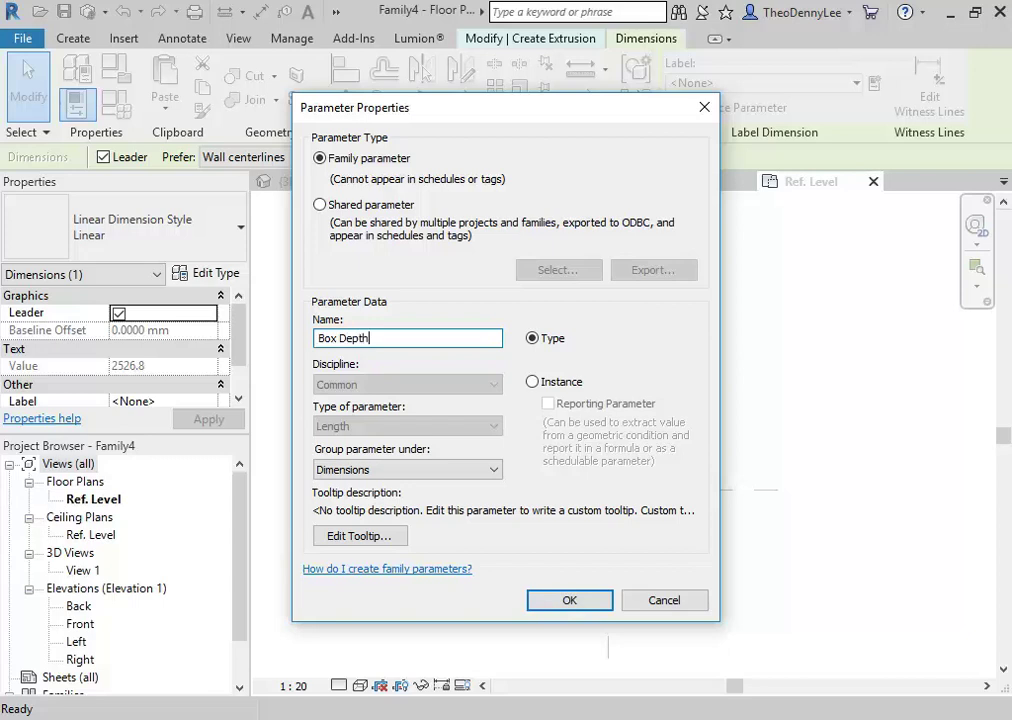
{"action": "key", "text": "Return"}
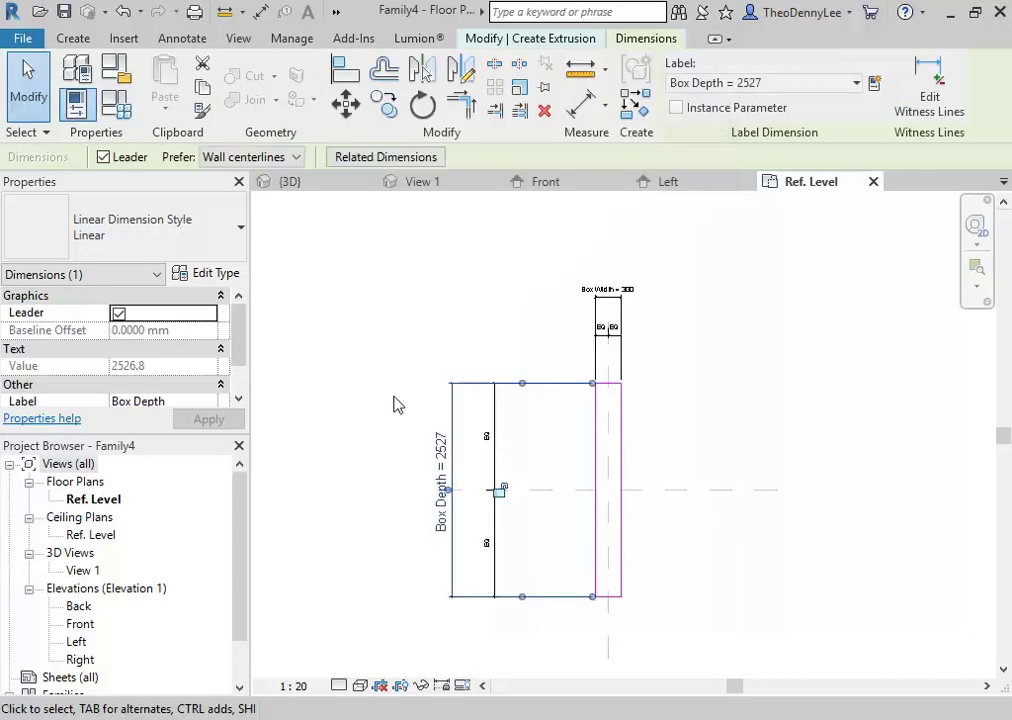
Step: Set the Box Depth dimension to 300 mm and finish the extrusion sketch
{"action": "left_click", "coordinate": [441, 482]}
{"action": "type", "text": "300"}
{"action": "key", "text": "Return"}
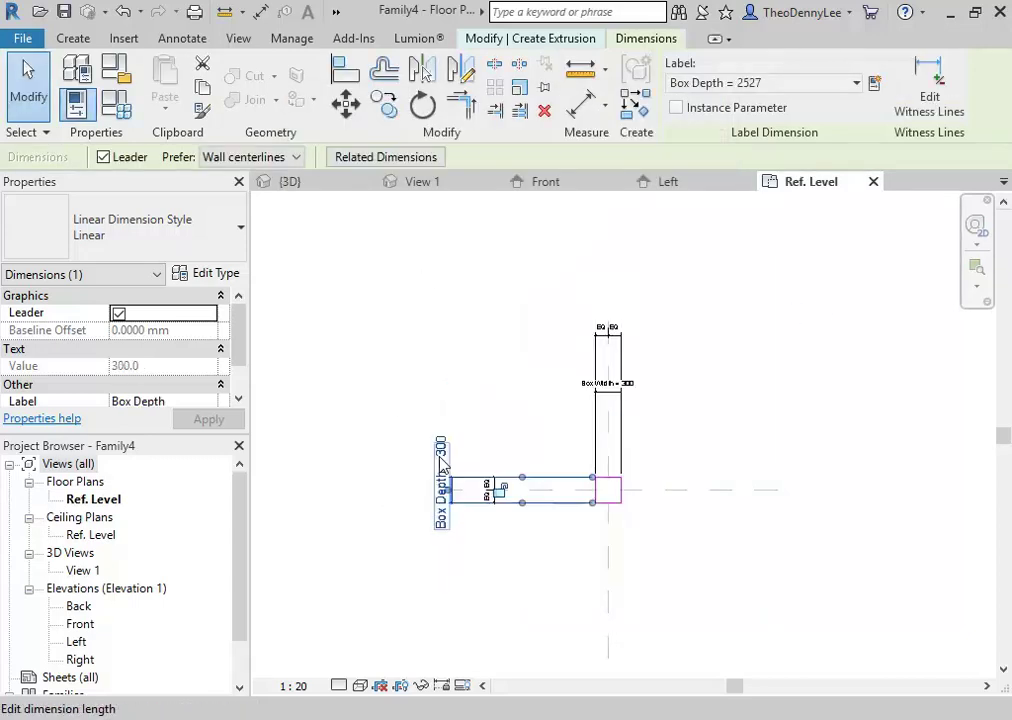
{"action": "key", "text": "Escape"}
{"action": "scroll", "coordinate": [511, 524], "scroll_direction": "up", "scroll_amount": 2}
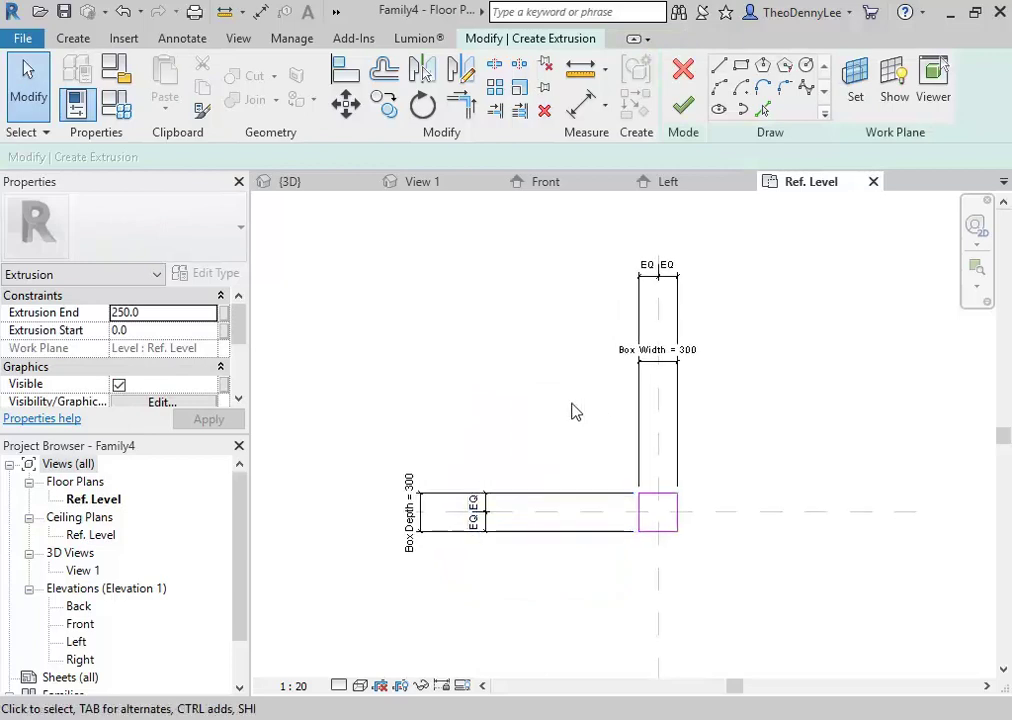
{"action": "middle_click_drag", "start_coordinate": [575, 408], "coordinate": [548, 480]}
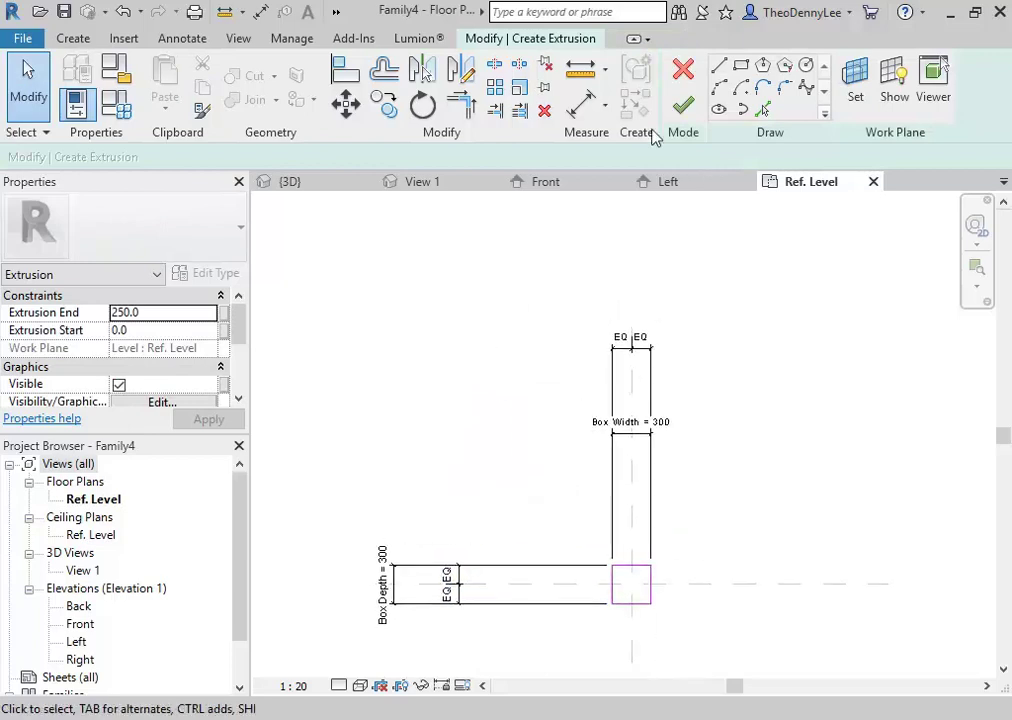
{"action": "left_click", "coordinate": [683, 106]}
{"action": "key", "text": "Escape"}
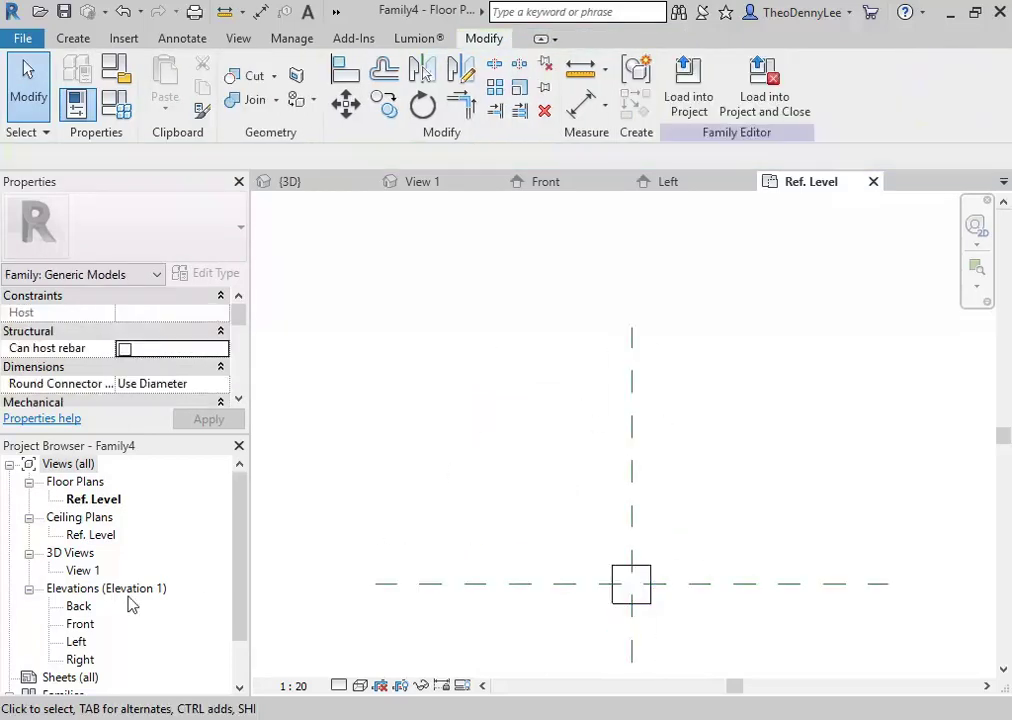
Step: In the Front elevation, draw two horizontal reference planes above the box, about 494 mm above Ref. Level and about 340 mm higher
{"action": "double_click", "coordinate": [78, 624]}
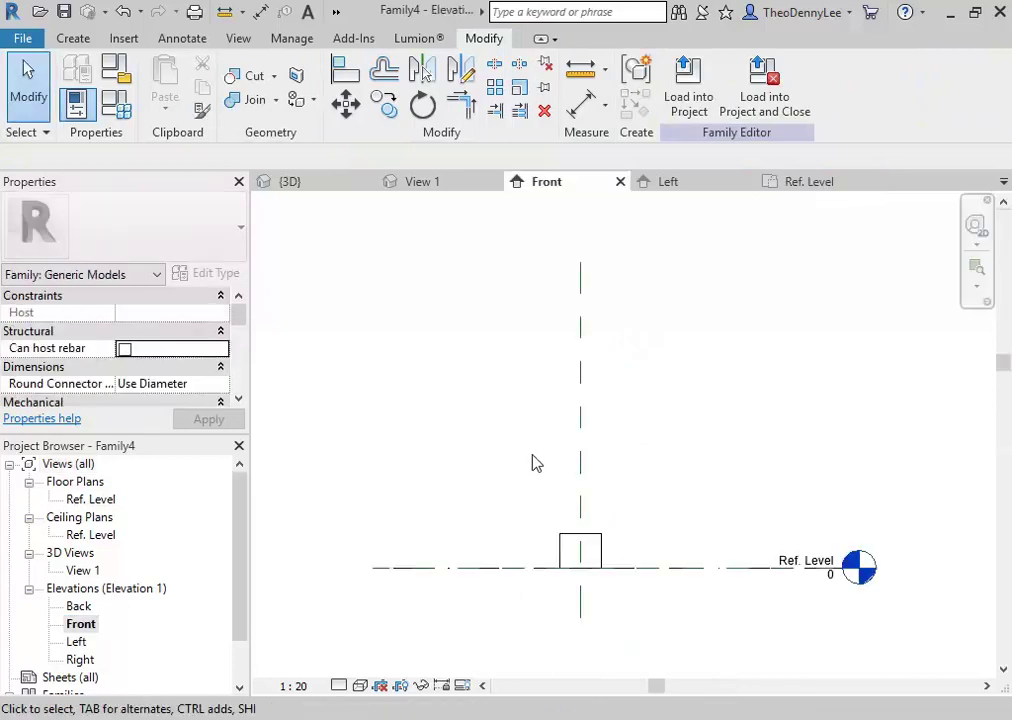
{"action": "scroll", "coordinate": [505, 465], "scroll_direction": "down", "scroll_amount": 1}
{"action": "scroll", "coordinate": [517, 509], "scroll_direction": "up", "scroll_amount": 2}
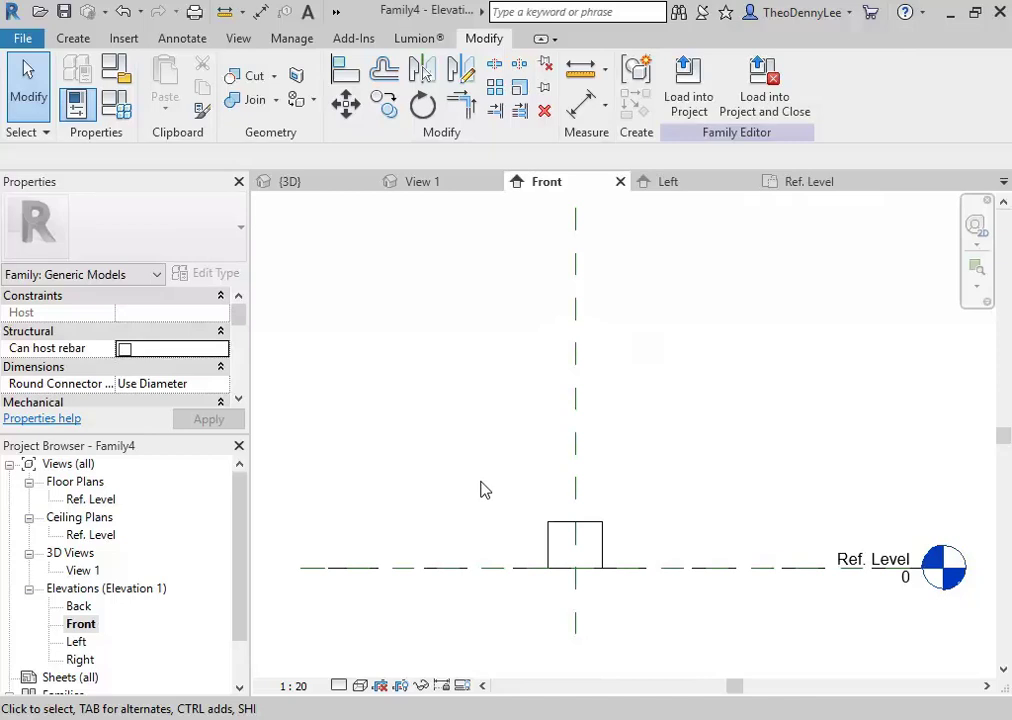
{"action": "left_click", "coordinate": [75, 38]}
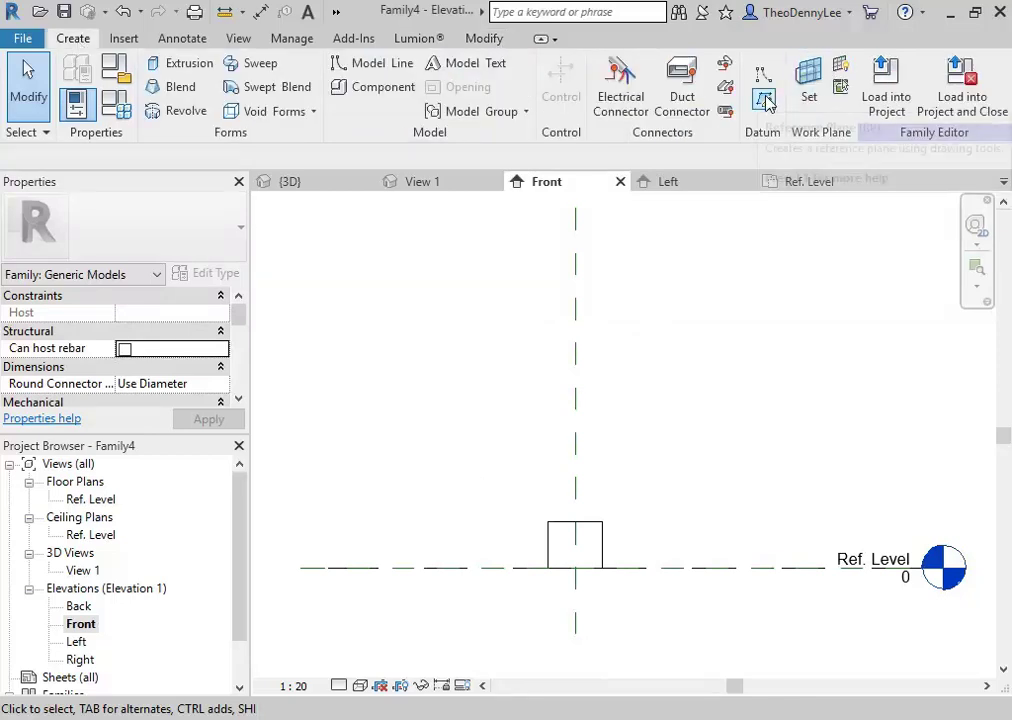
{"action": "key", "text": "r"}
{"action": "key", "text": "p"}
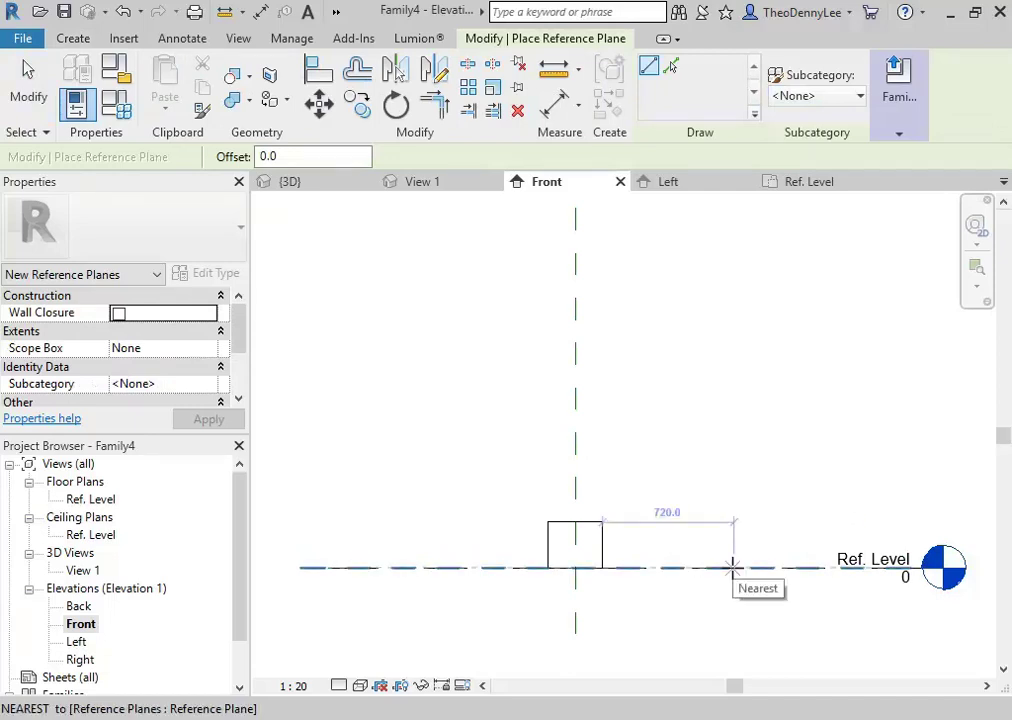
{"action": "left_click", "coordinate": [466, 478]}
{"action": "left_click", "coordinate": [695, 478]}
{"action": "left_click", "coordinate": [470, 414]}
{"action": "left_click", "coordinate": [690, 415]}
{"action": "right_click", "coordinate": [676, 286]}
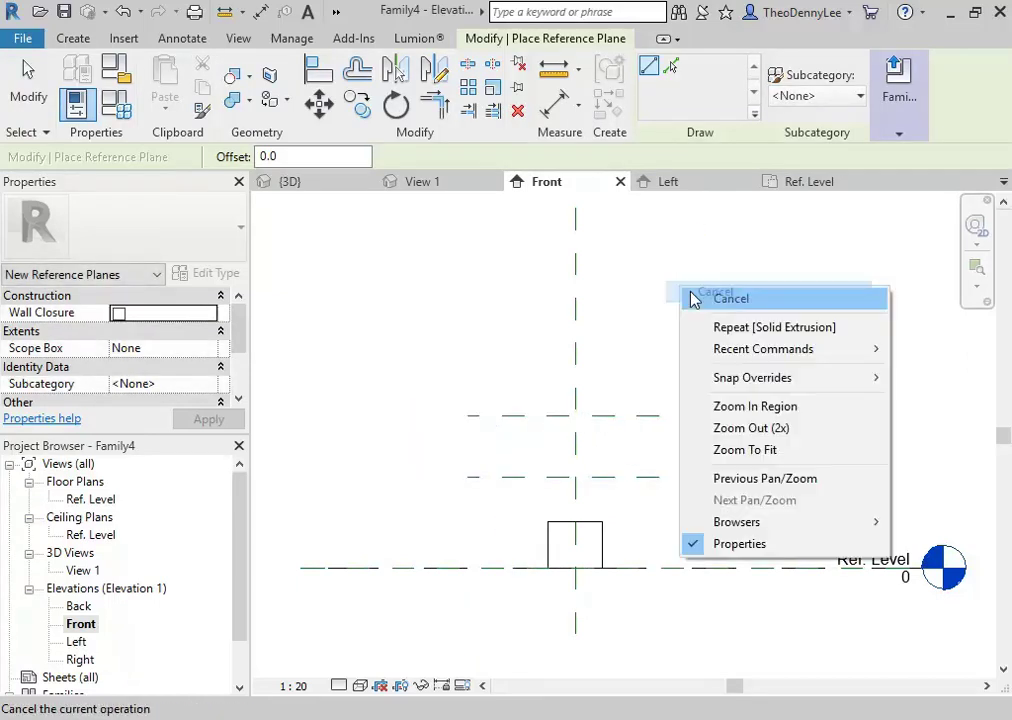
{"action": "left_click", "coordinate": [682, 288]}
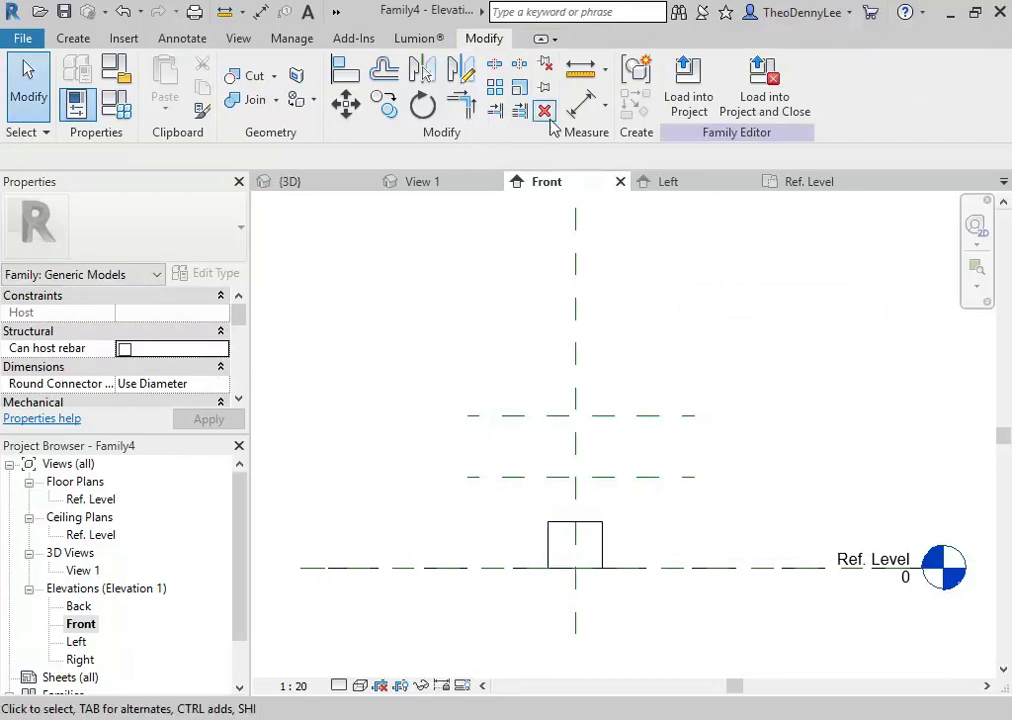
{"action": "left_click", "coordinate": [580, 102]}
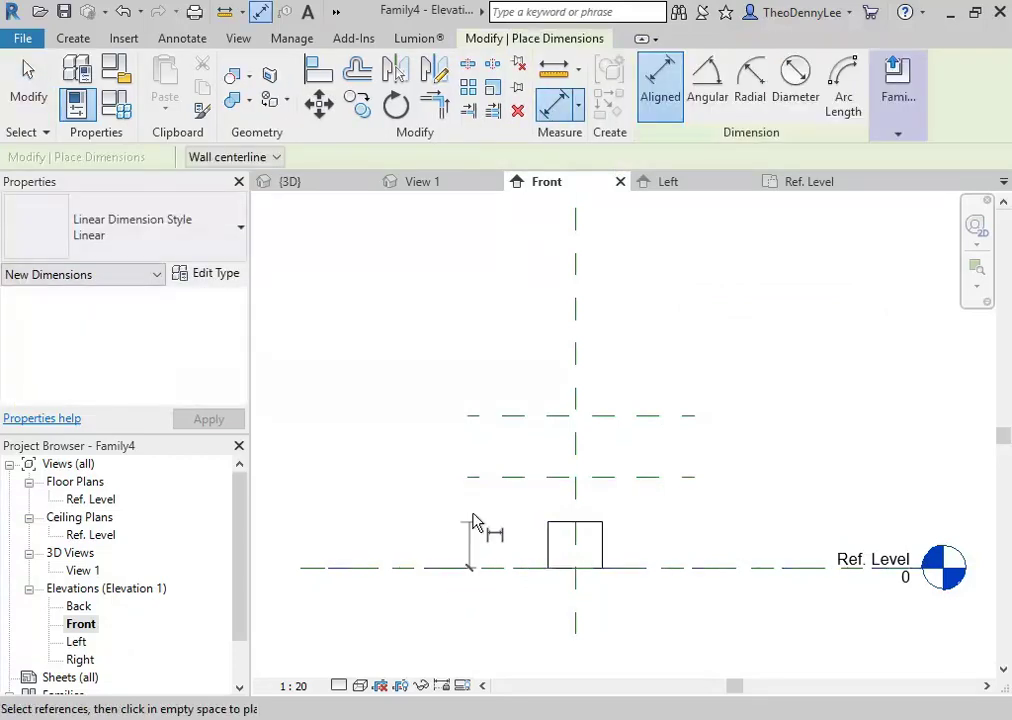
{"action": "left_click", "coordinate": [463, 570]}
{"action": "left_click", "coordinate": [507, 478]}
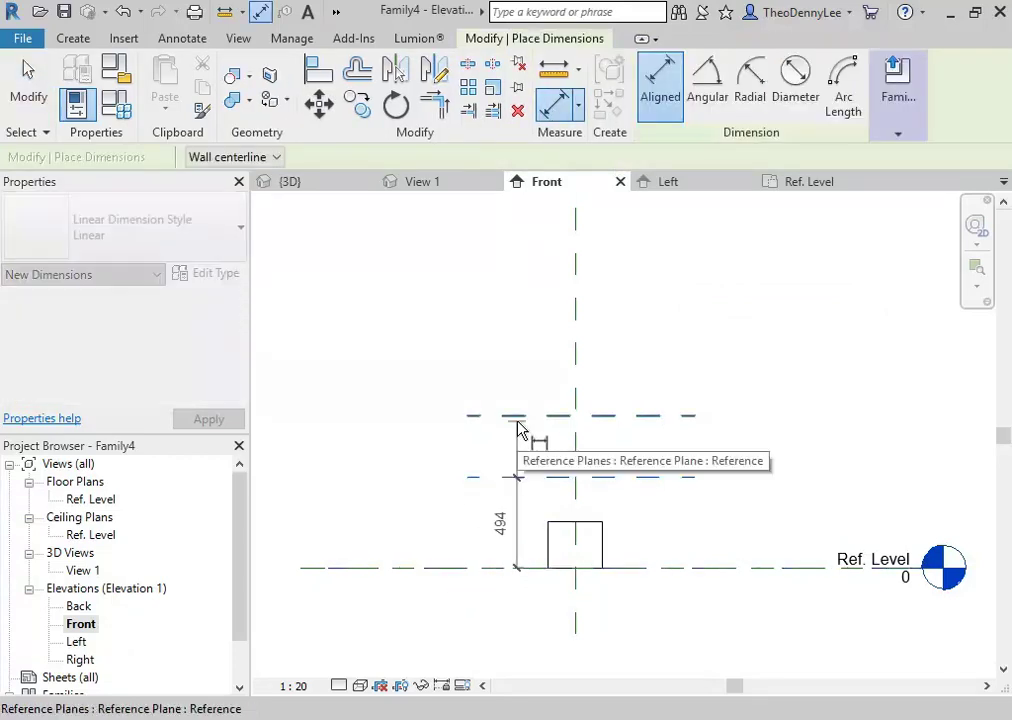
{"action": "left_click", "coordinate": [518, 418]}
{"action": "left_click", "coordinate": [355, 420]}
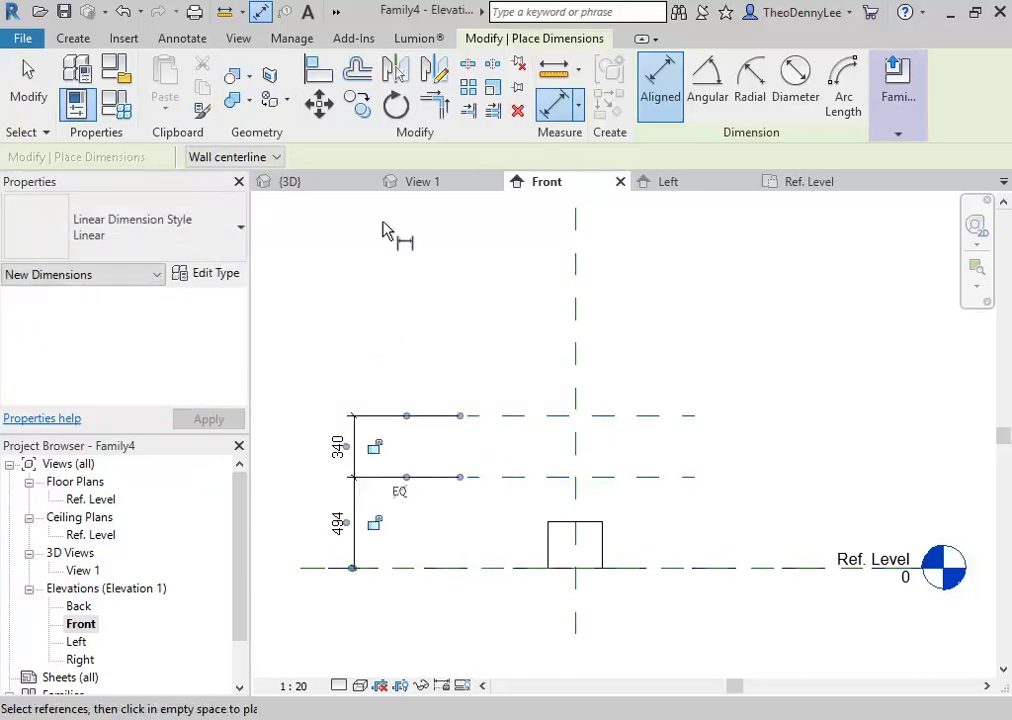
{"action": "right_click", "coordinate": [411, 233]}
{"action": "left_click", "coordinate": [434, 245]}
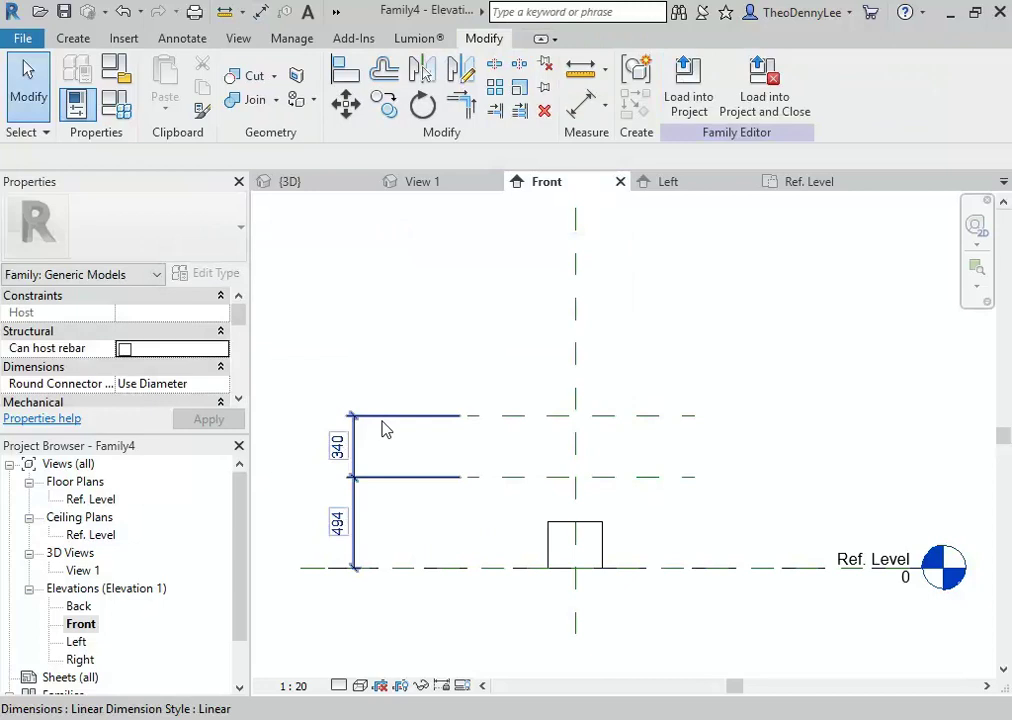
{"action": "left_click", "coordinate": [384, 425]}
{"action": "key", "text": "Delete"}
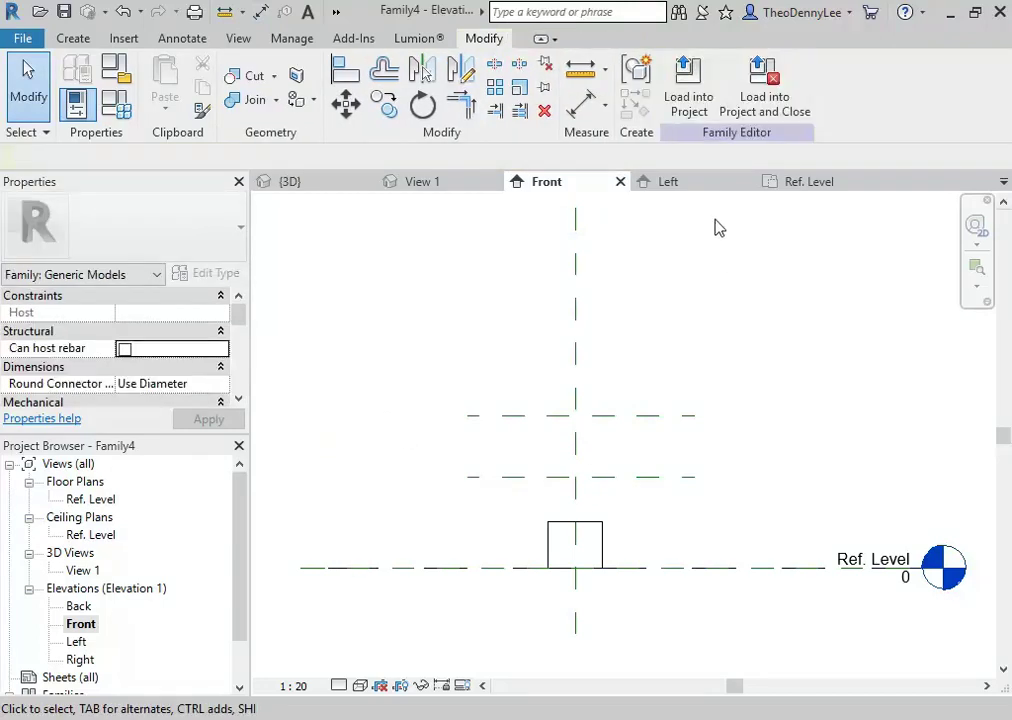
Step: Add separate aligned dimensions from Ref. Level to the lower reference plane and from the lower to the upper reference plane
{"action": "left_click", "coordinate": [580, 103]}
{"action": "left_click", "coordinate": [465, 580]}
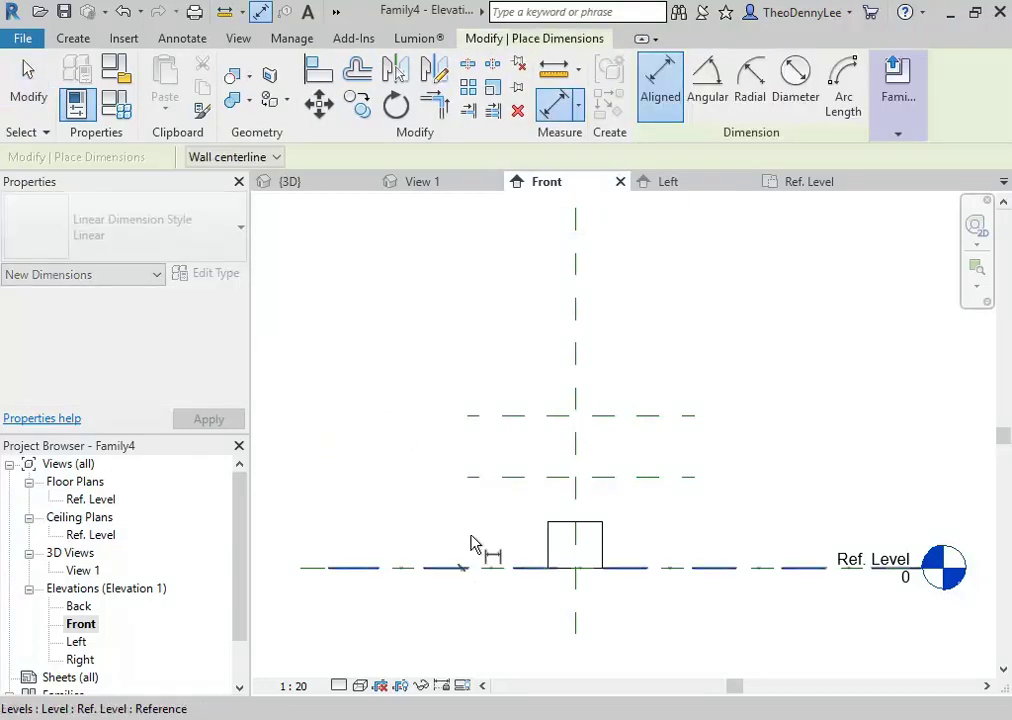
{"action": "left_click", "coordinate": [497, 478]}
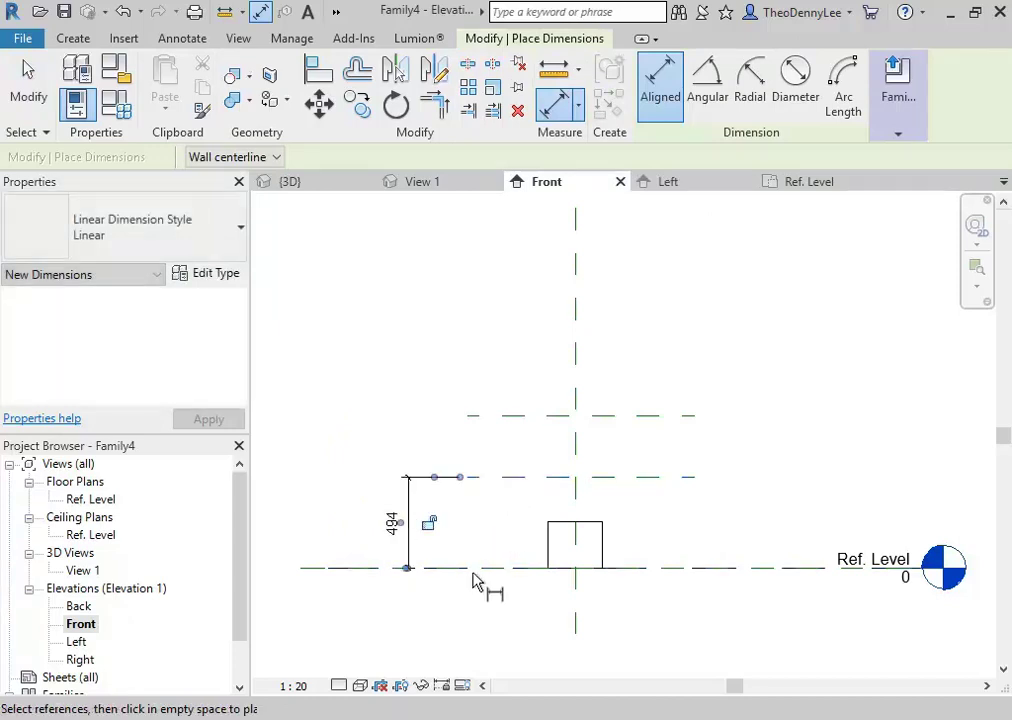
{"action": "left_click", "coordinate": [513, 477]}
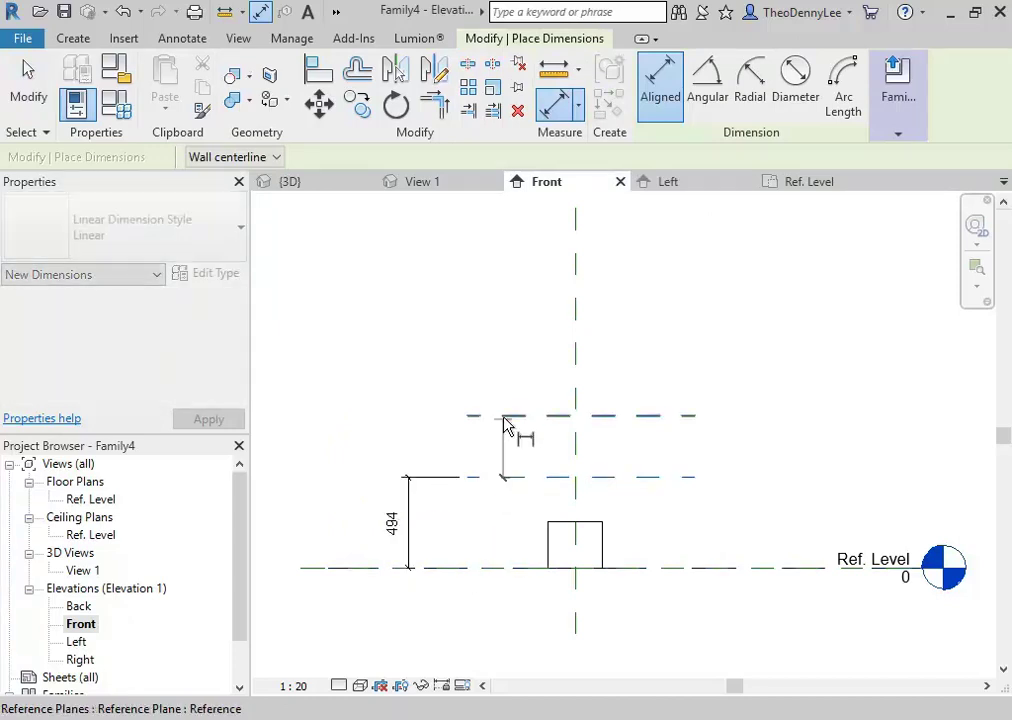
{"action": "left_click", "coordinate": [511, 415]}
{"action": "left_click", "coordinate": [403, 412]}
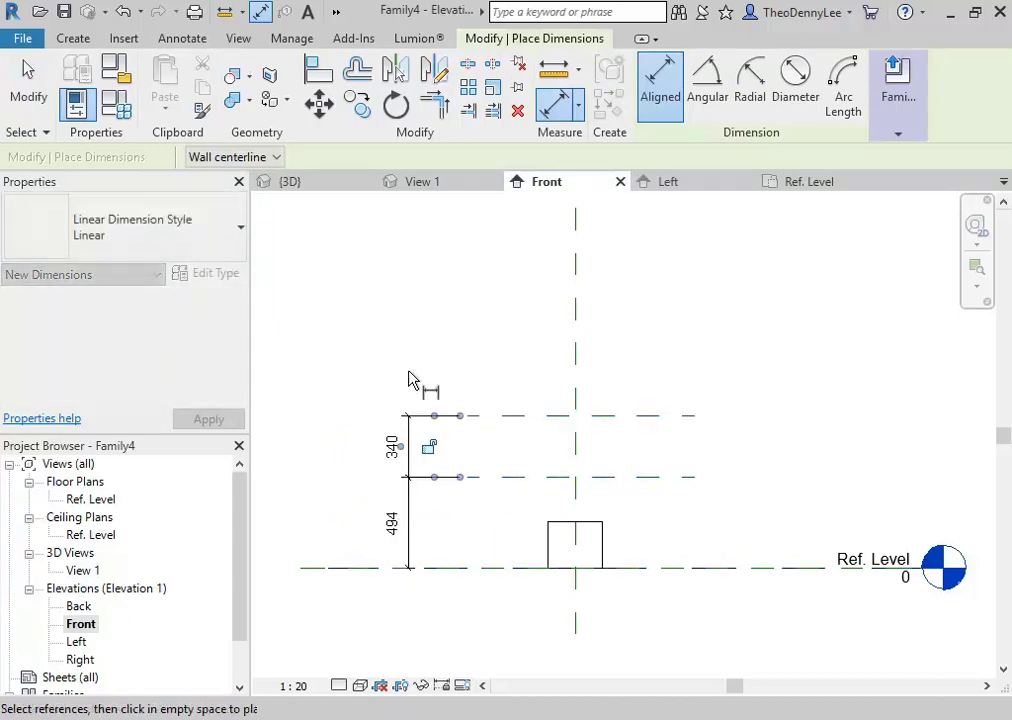
{"action": "right_click", "coordinate": [409, 295]}
{"action": "left_click", "coordinate": [418, 301]}
{"action": "right_click", "coordinate": [433, 304]}
{"action": "left_click", "coordinate": [483, 316]}
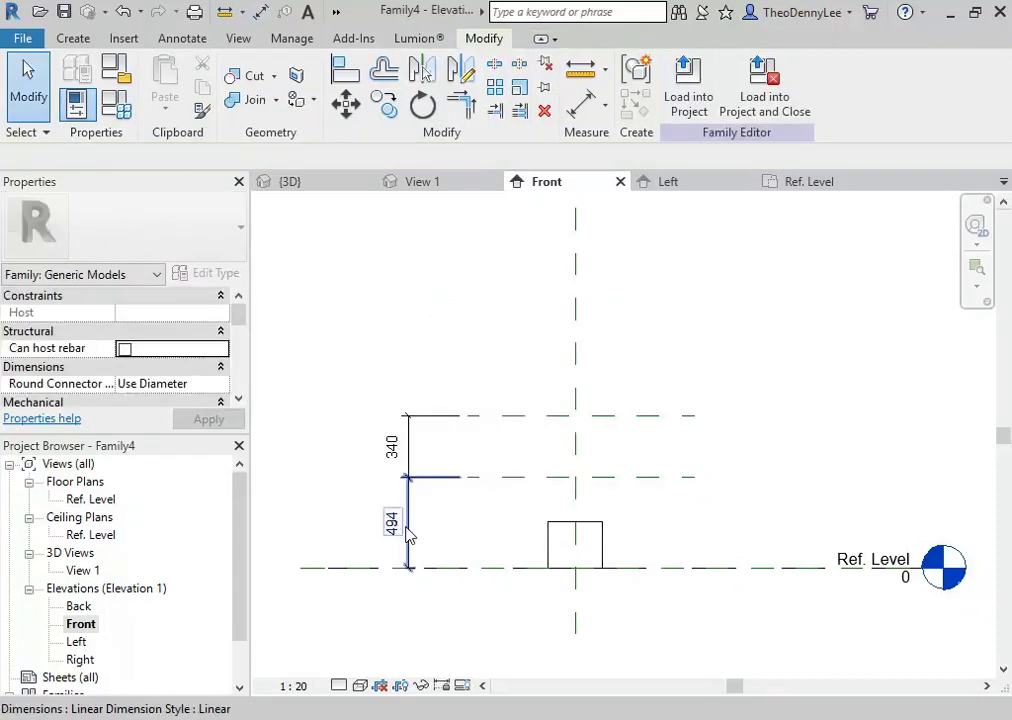
Step: Label the dimension from Ref. Level to the lower reference plane with a new type family parameter named Box Height from Floor
{"action": "left_click", "coordinate": [408, 437]}
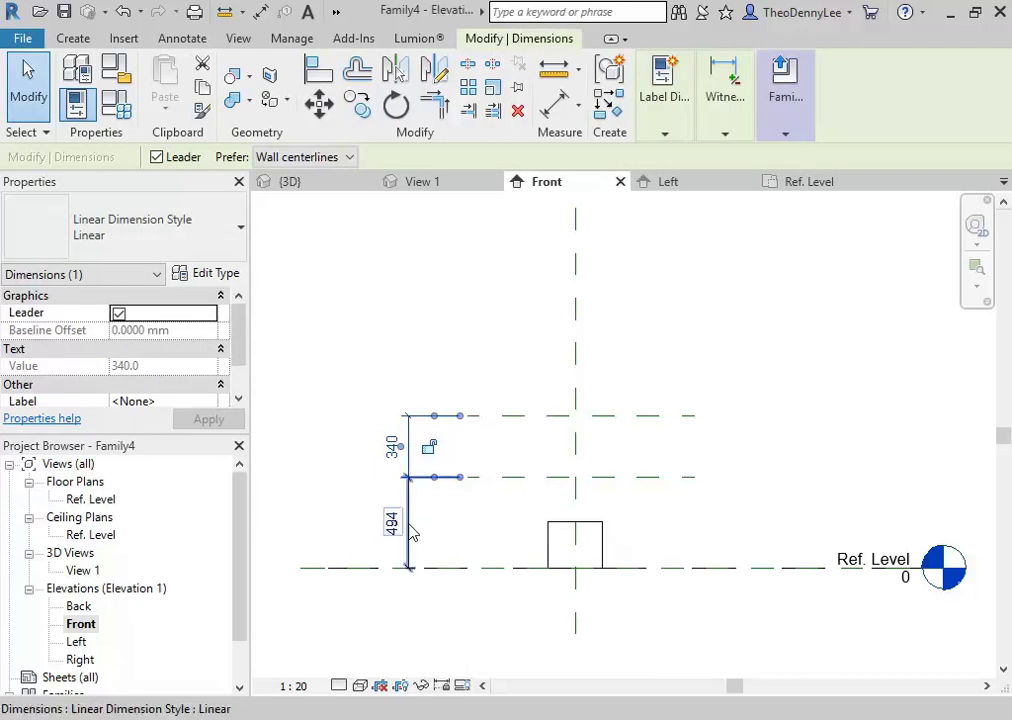
{"action": "left_click", "coordinate": [418, 530]}
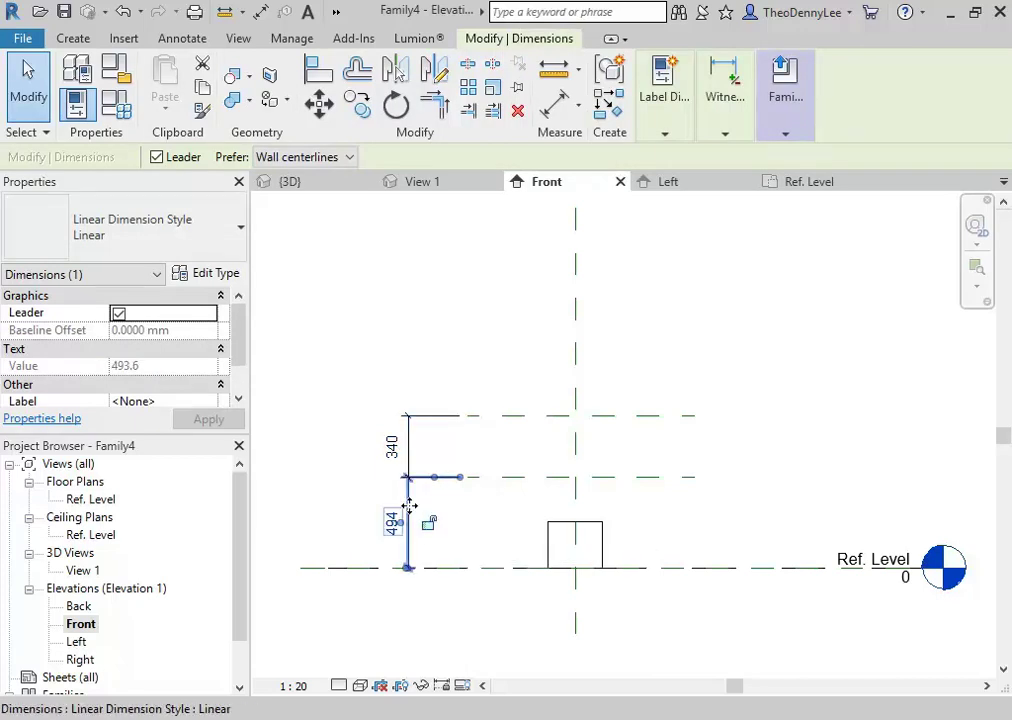
{"action": "mouse_move", "coordinate": [722, 110]}
{"action": "mouse_move", "coordinate": [660, 140]}
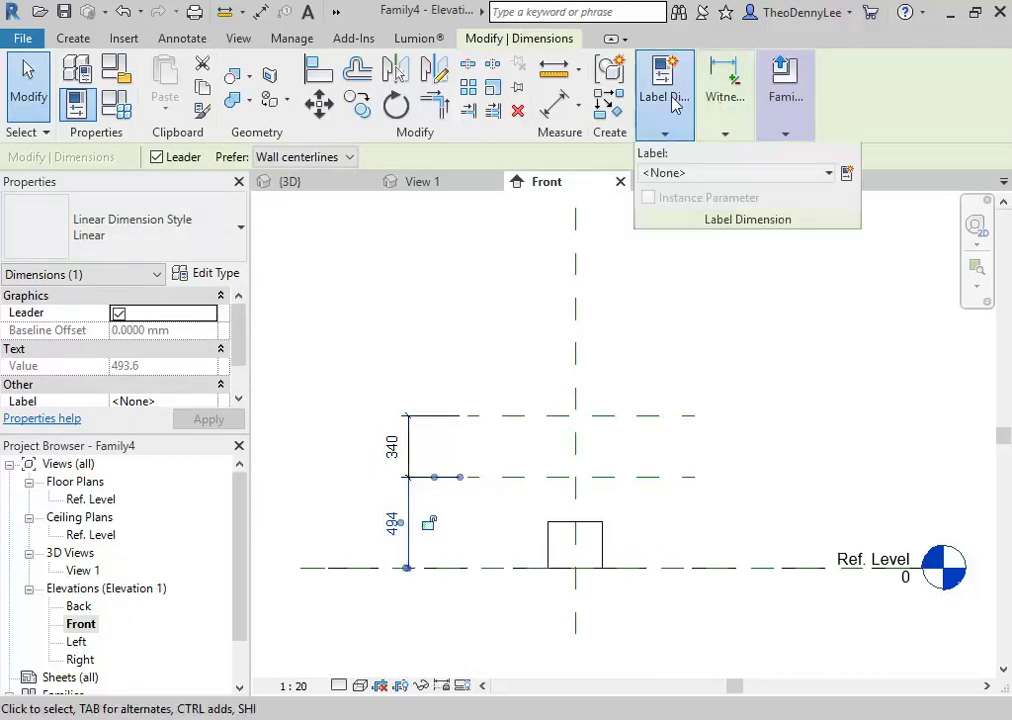
{"action": "left_click", "coordinate": [845, 174]}
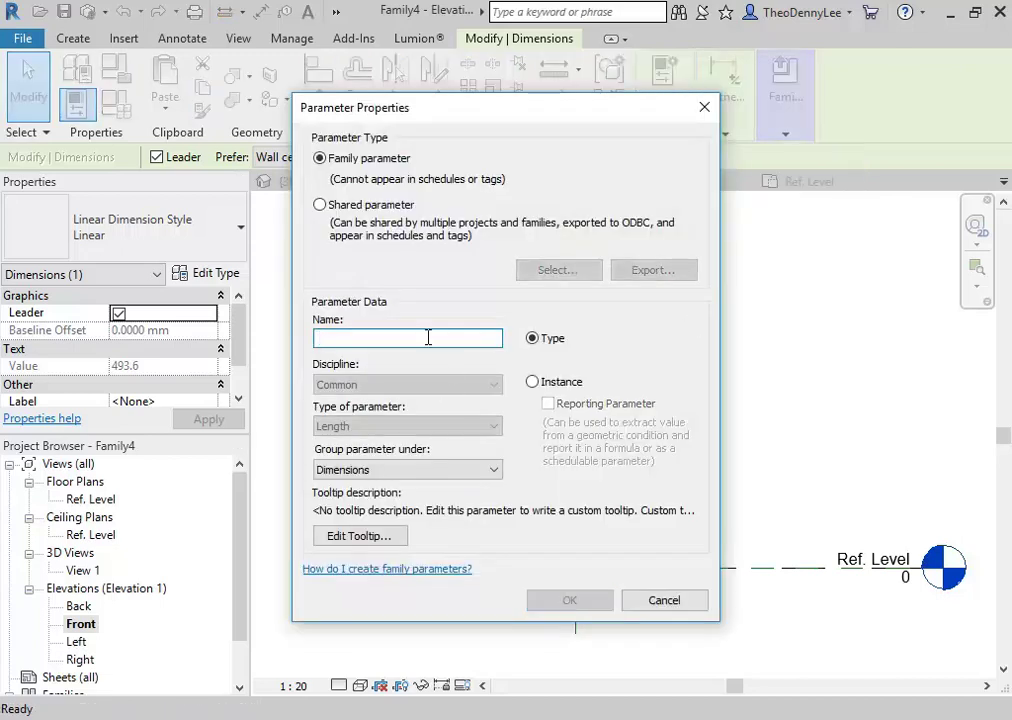
{"action": "type", "text": "Base Height"}
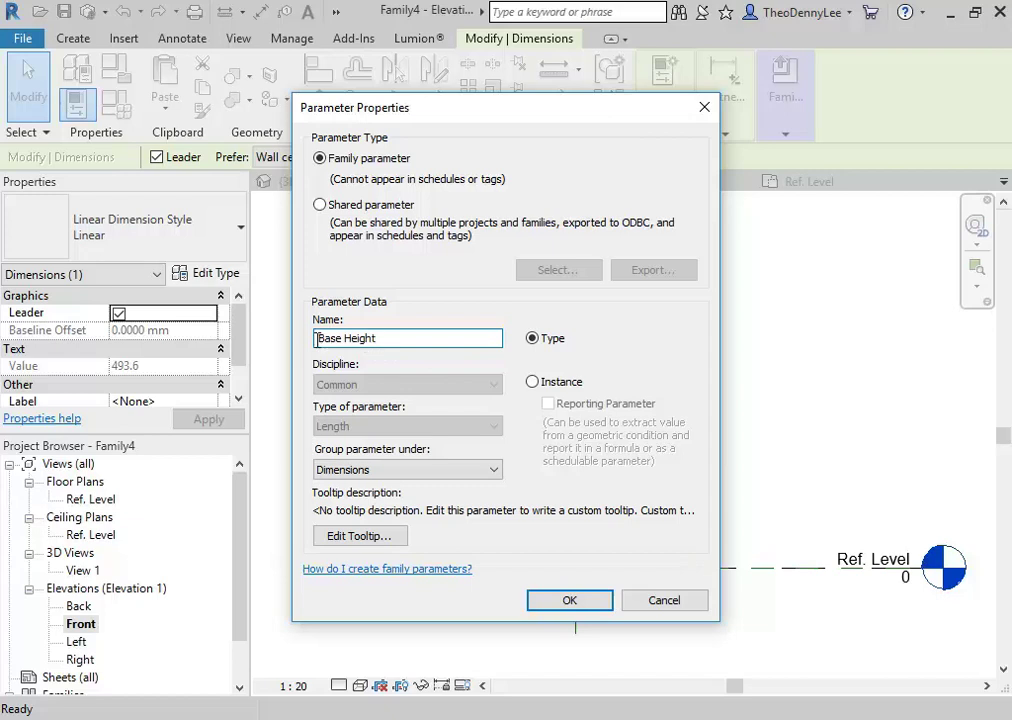
{"action": "type", "text": "Box"}
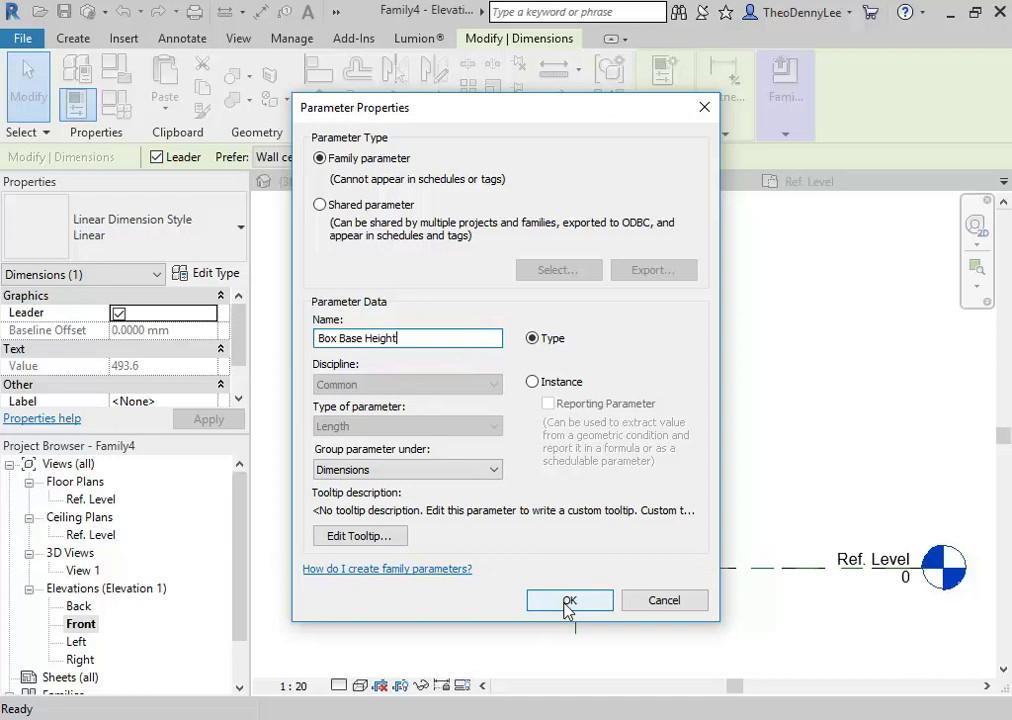
{"action": "left_click_drag", "start_coordinate": [340, 338], "coordinate": [366, 338]}
{"action": "key", "text": "BackSpace"}
{"action": "left_click", "coordinate": [394, 339]}
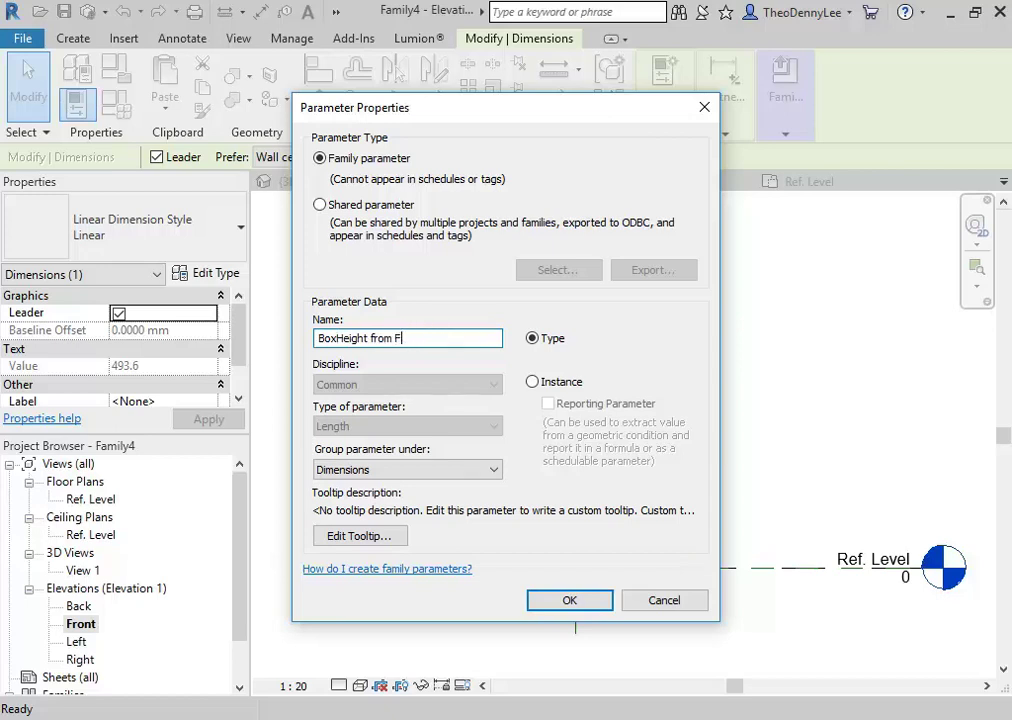
{"action": "left_click", "coordinate": [337, 338]}
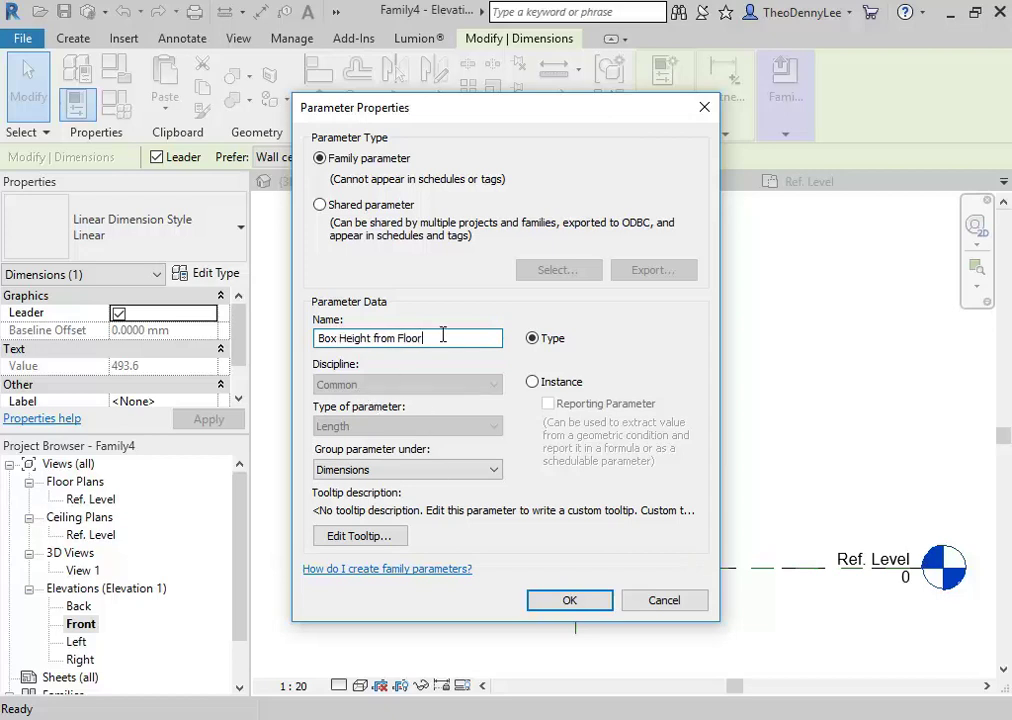
{"action": "left_click", "coordinate": [567, 603]}
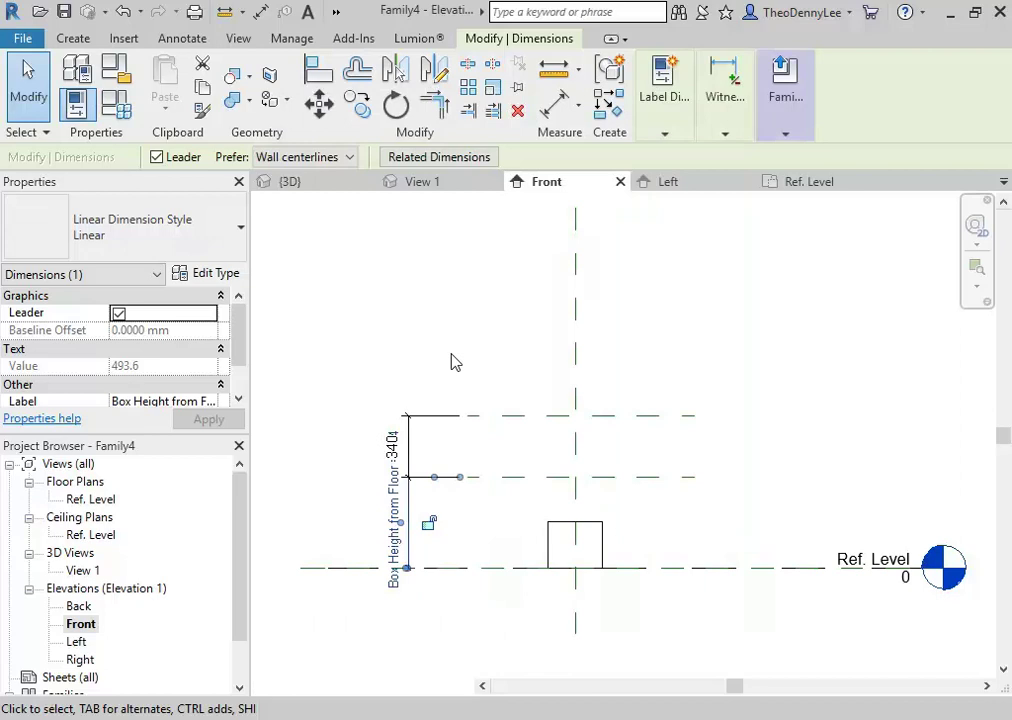
{"action": "left_click", "coordinate": [455, 362]}
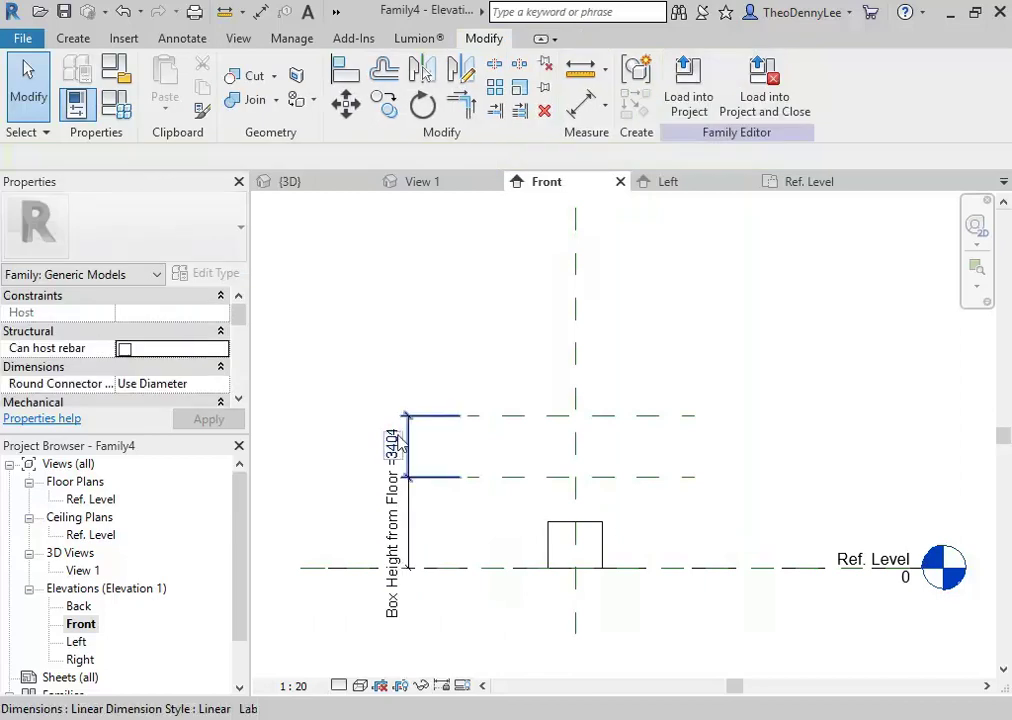
Step: Set the Front elevation's view scale to 1:10
{"action": "left_click", "coordinate": [294, 687]}
{"action": "left_click", "coordinate": [316, 460]}
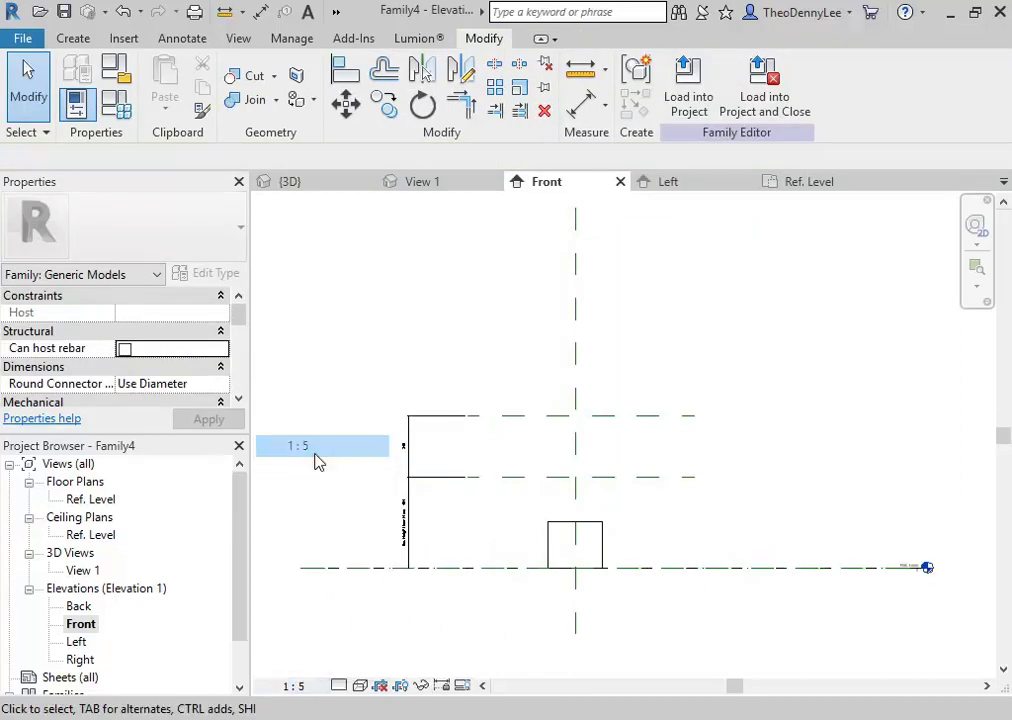
{"action": "left_click", "coordinate": [294, 687]}
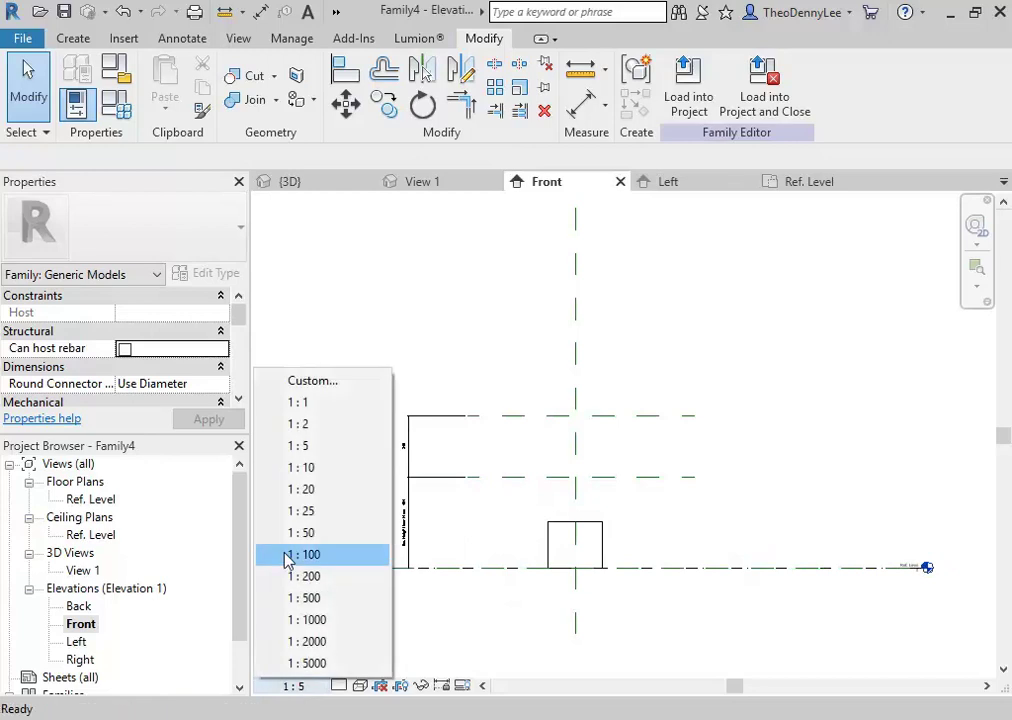
{"action": "left_click", "coordinate": [303, 468]}
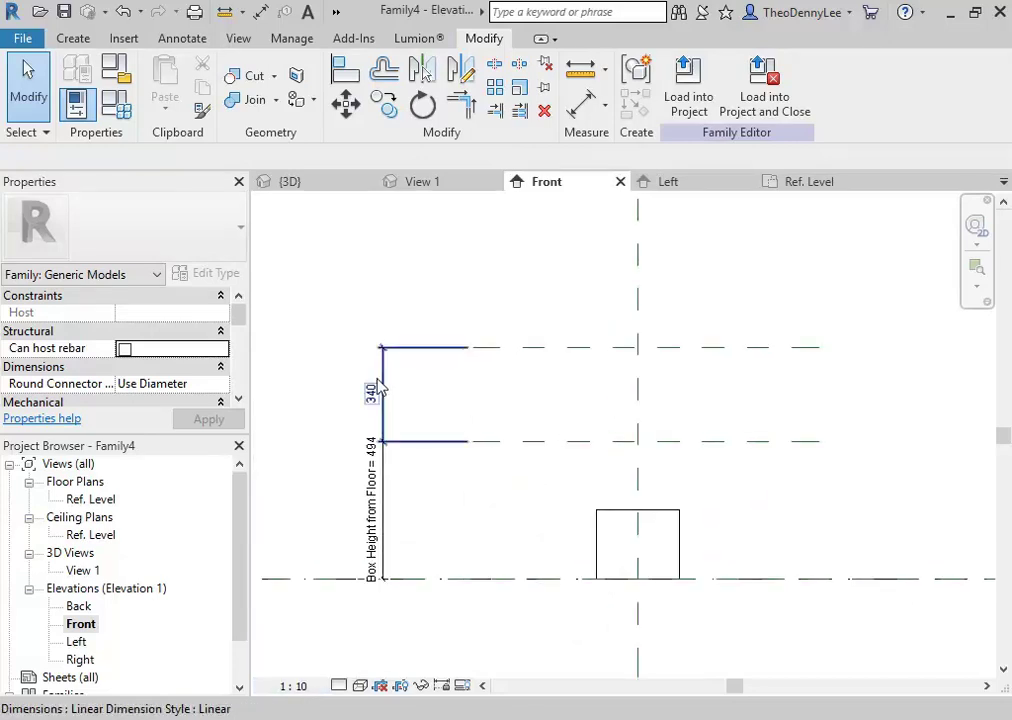
Step: Label the dimension between the two horizontal reference planes with a new type family parameter named Box Height, grouped under Dimensions
{"action": "left_click", "coordinate": [379, 390]}
{"action": "mouse_move", "coordinate": [655, 107]}
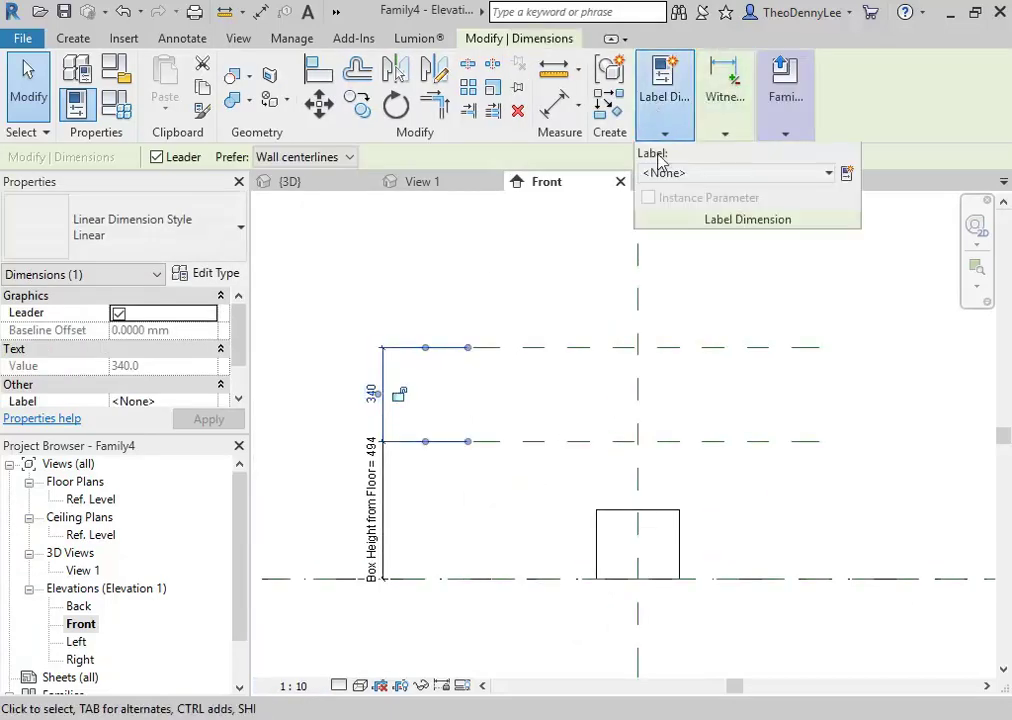
{"action": "left_click", "coordinate": [846, 173]}
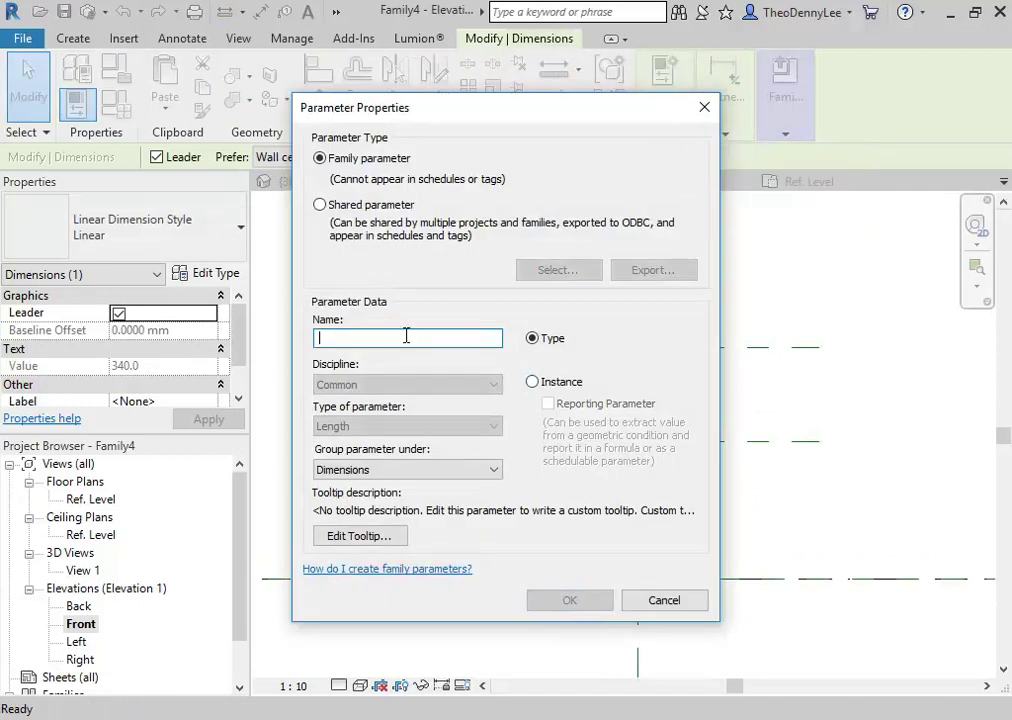
{"action": "type", "text": "Box Height"}
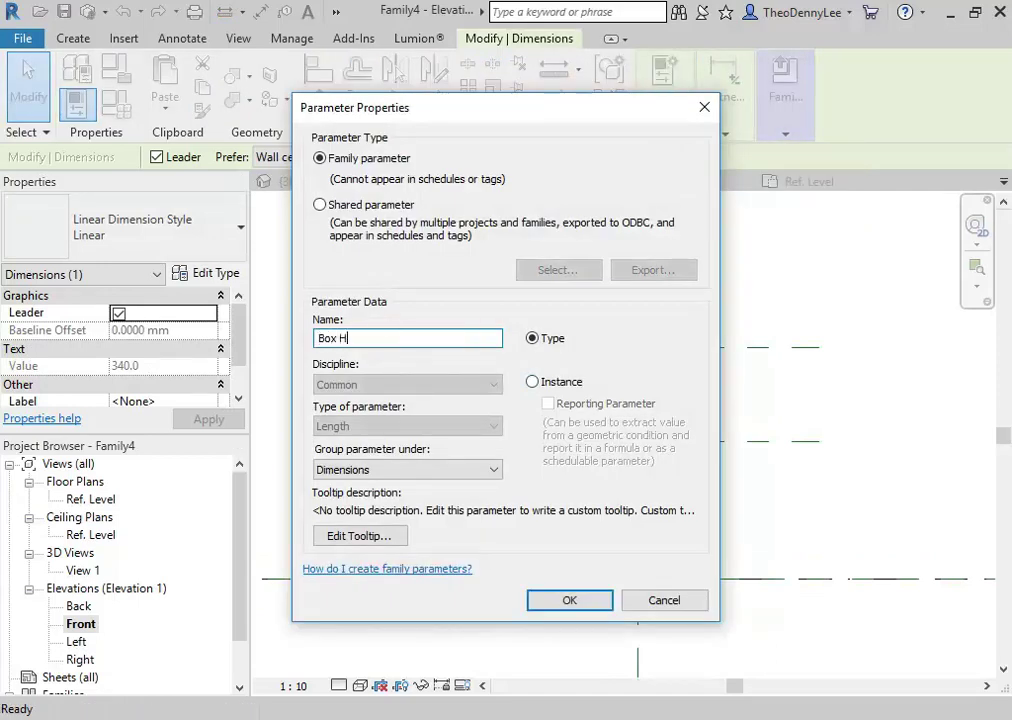
{"action": "left_click", "coordinate": [569, 600]}
{"action": "left_click", "coordinate": [474, 264]}
{"action": "scroll", "coordinate": [476, 266], "scroll_direction": "down", "scroll_amount": 2}
{"action": "middle_click_drag", "start_coordinate": [498, 294], "coordinate": [499, 295]}
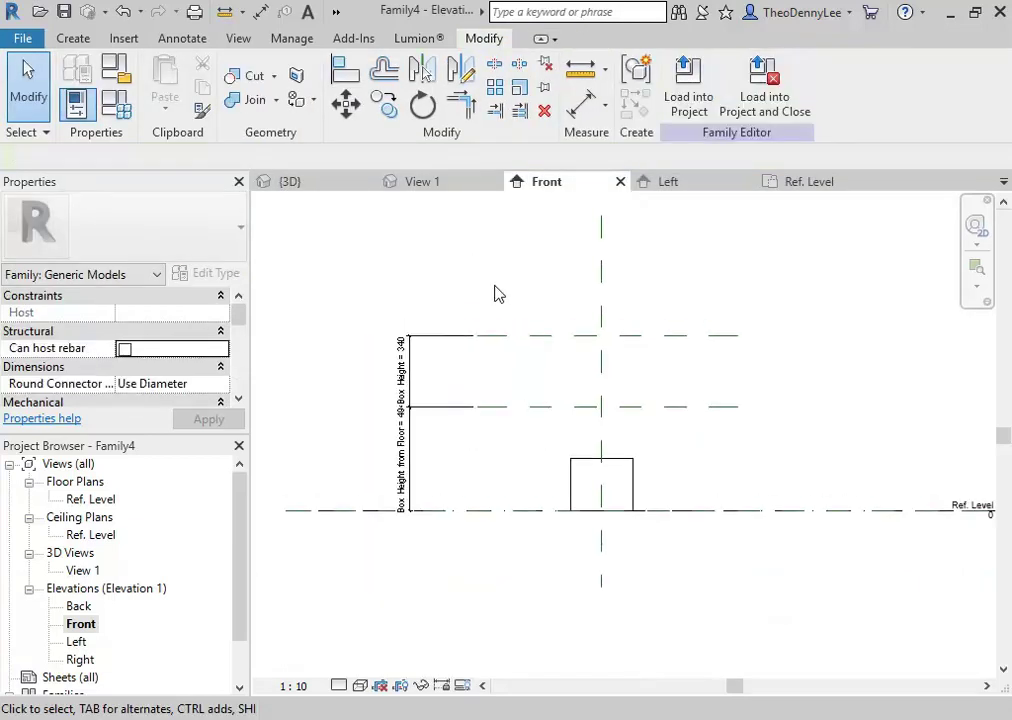
Step: Name the lower horizontal reference plane Box Base and the upper one Box Top
{"action": "left_click", "coordinate": [530, 413]}
{"action": "left_click", "coordinate": [703, 417]}
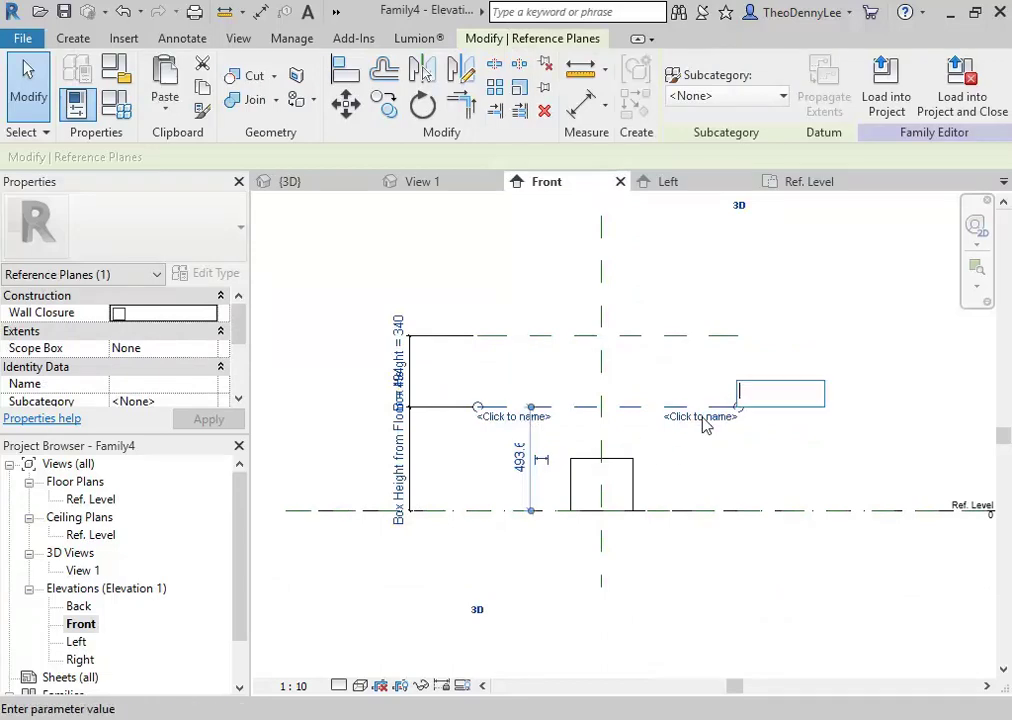
{"action": "type", "text": "Box Basew"}
{"action": "key", "text": "Return"}
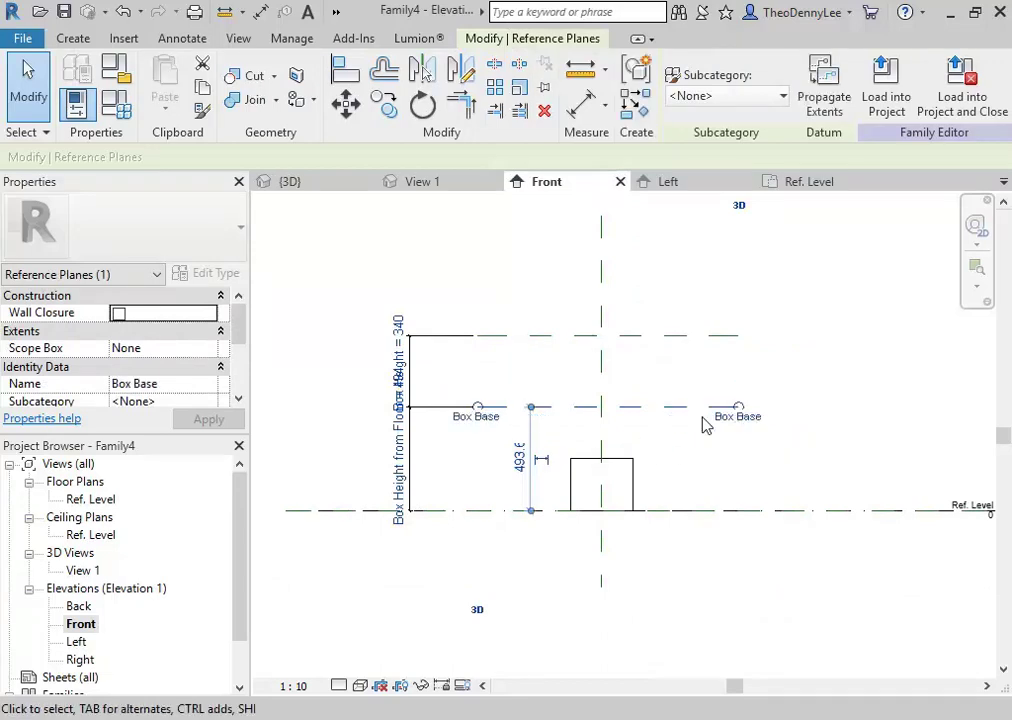
{"action": "left_click", "coordinate": [690, 336]}
{"action": "left_click", "coordinate": [706, 346]}
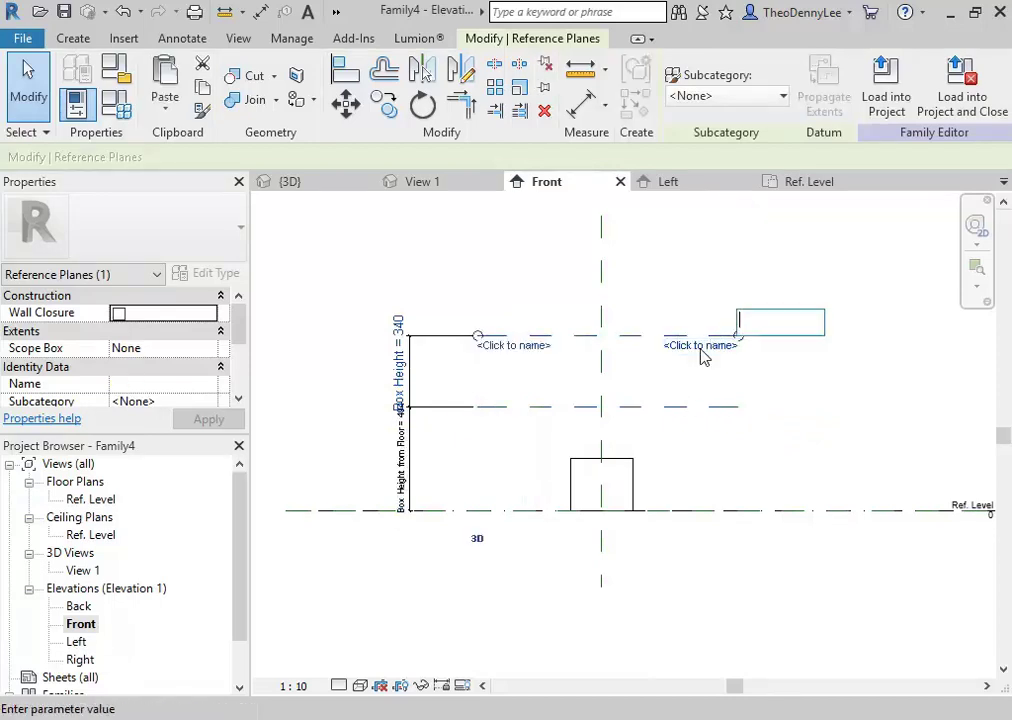
{"action": "type", "text": "Box Top"}
{"action": "key", "text": "Return"}
{"action": "left_click", "coordinate": [601, 323]}
{"action": "left_click", "coordinate": [477, 244]}
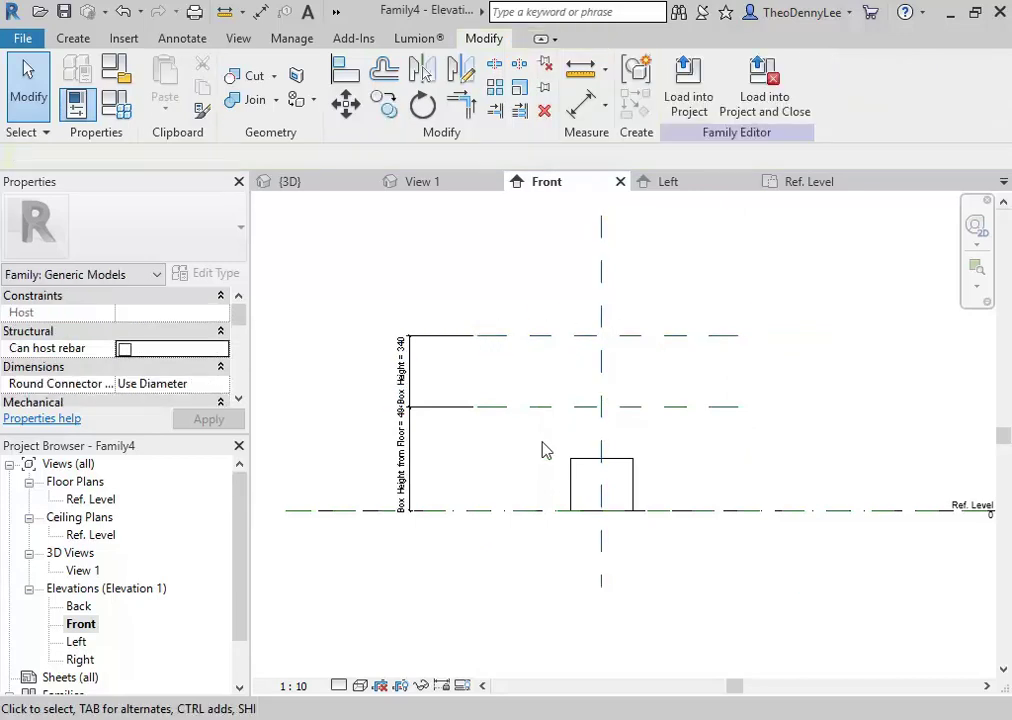
Step: Stretch the box extrusion so its top meets the Box Top reference plane and its bottom meets the Box Base plane
{"action": "left_click", "coordinate": [572, 479]}
{"action": "left_click_drag", "start_coordinate": [604, 457], "coordinate": [605, 339]}
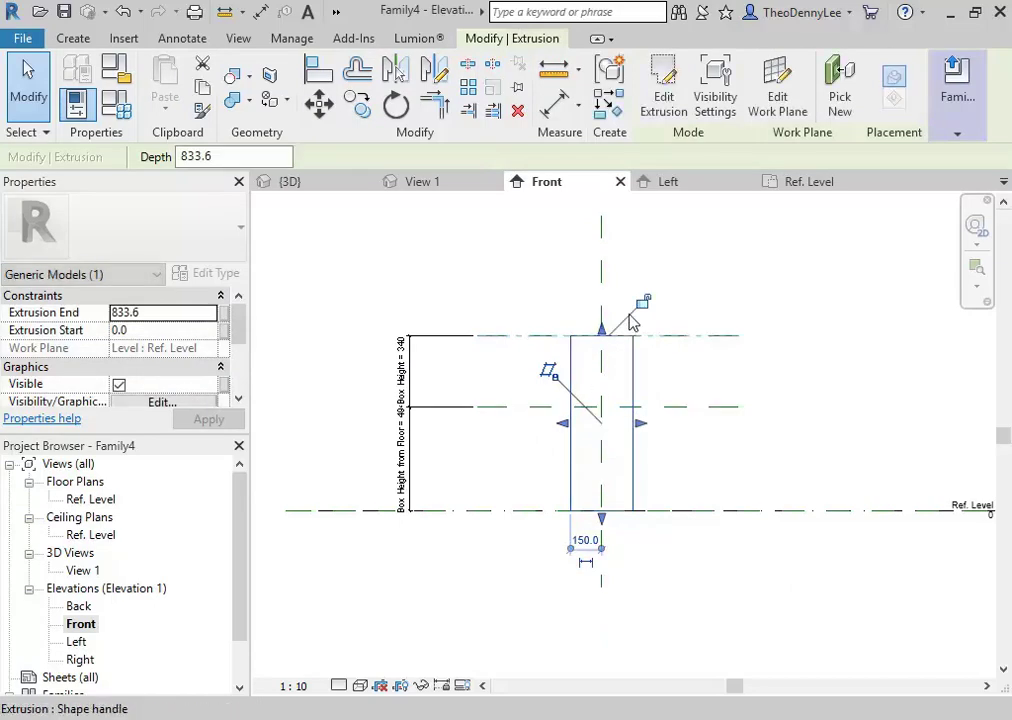
{"action": "left_click_drag", "start_coordinate": [602, 522], "coordinate": [601, 410]}
{"action": "scroll", "coordinate": [562, 461], "scroll_direction": "up", "scroll_amount": 6}
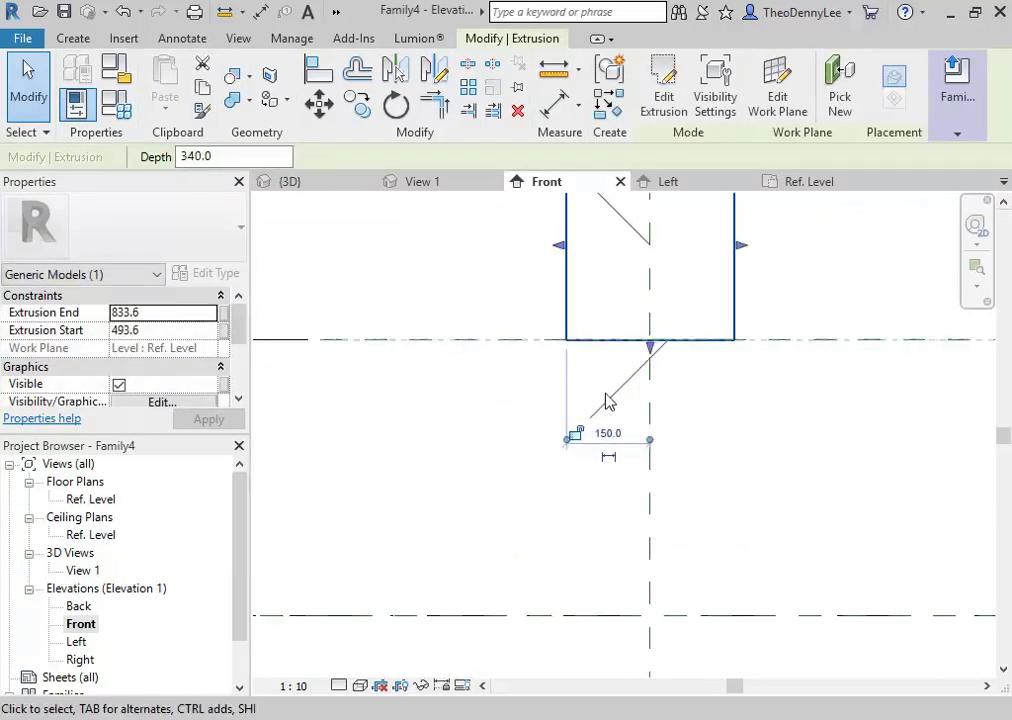
{"action": "scroll", "coordinate": [458, 443], "scroll_direction": "down", "scroll_amount": 3}
{"action": "middle_click_drag", "start_coordinate": [458, 443], "coordinate": [506, 506]}
{"action": "scroll", "coordinate": [544, 513], "scroll_direction": "down", "scroll_amount": 3}
{"action": "key", "text": "Escape"}
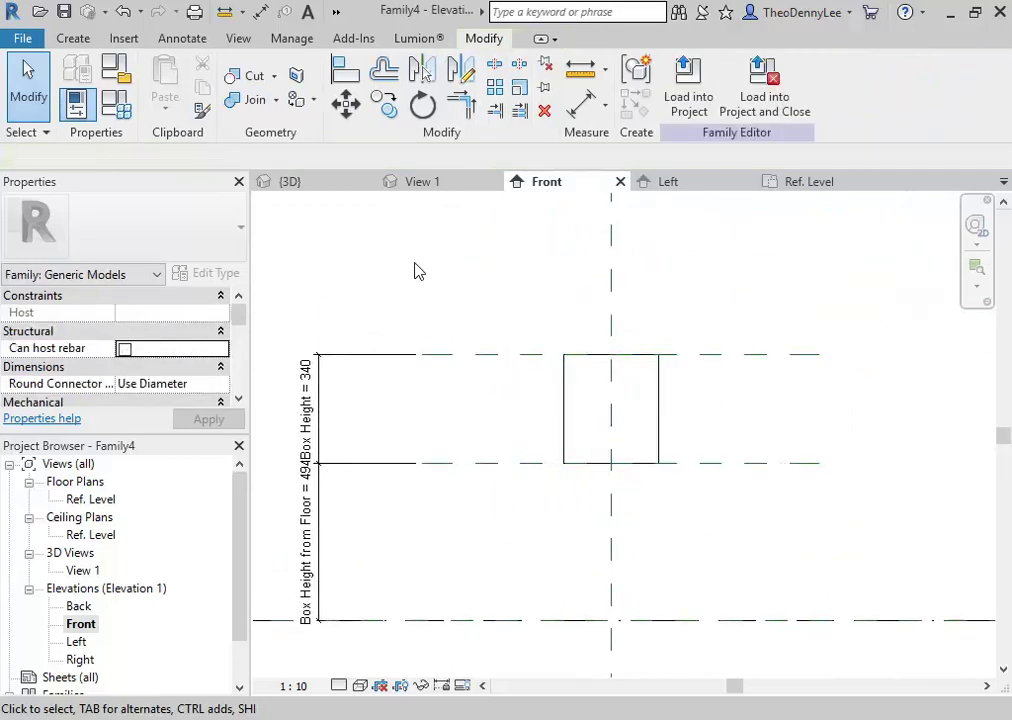
Step: Examine the box extrusion's start and end constraints in its properties
{"action": "left_click", "coordinate": [570, 435]}
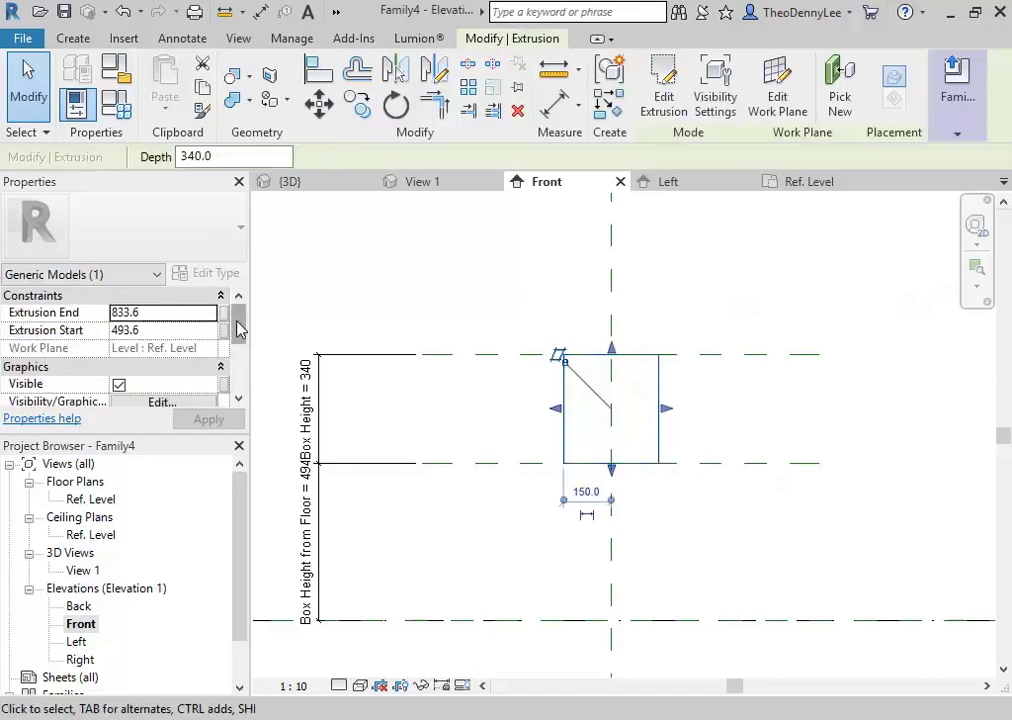
{"action": "scroll", "coordinate": [236, 334], "scroll_direction": "down", "scroll_amount": 1}
{"action": "scroll", "coordinate": [237, 339], "scroll_direction": "up", "scroll_amount": 1}
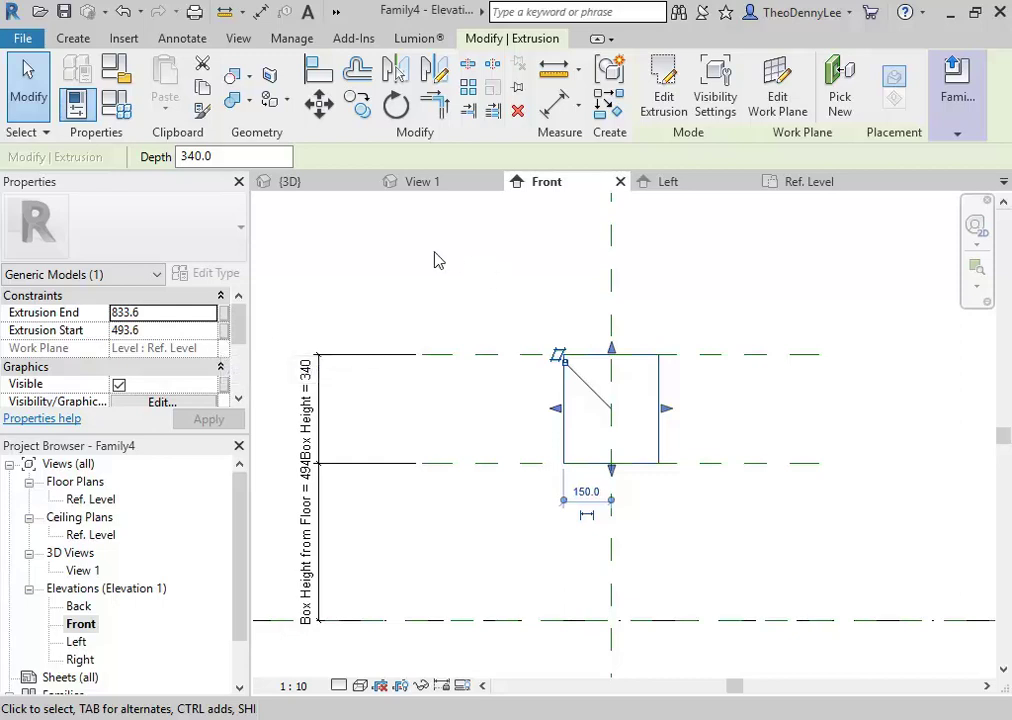
{"action": "left_click", "coordinate": [366, 321]}
{"action": "scroll", "coordinate": [370, 316], "scroll_direction": "down", "scroll_amount": 1}
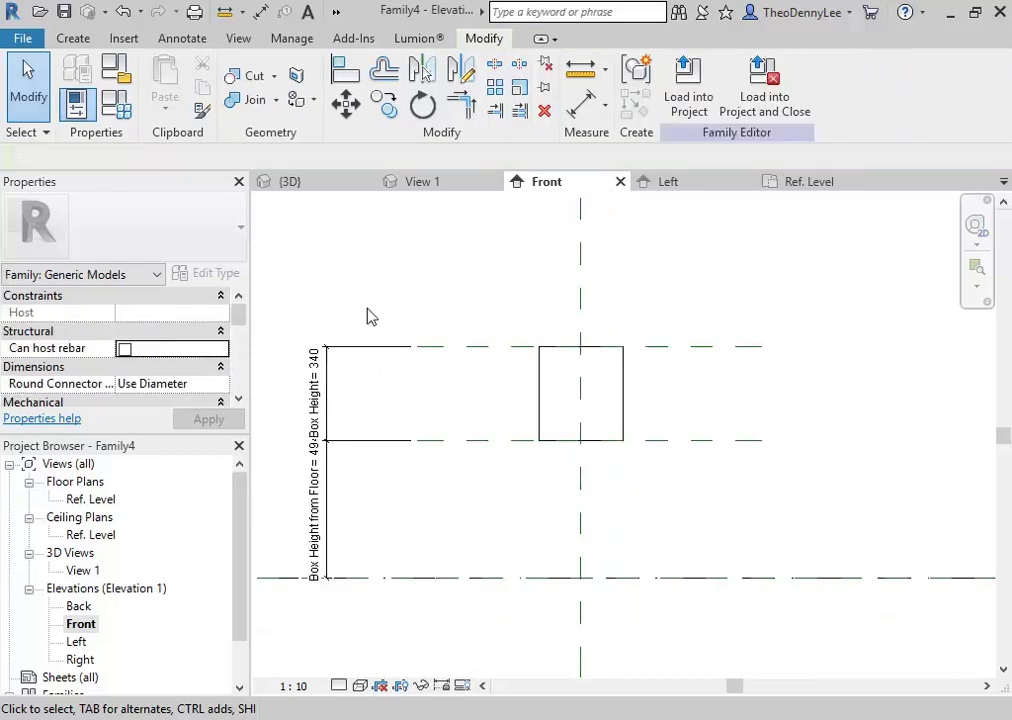
{"action": "scroll", "coordinate": [395, 304], "scroll_direction": "down", "scroll_amount": 1}
{"action": "middle_click_drag", "start_coordinate": [415, 291], "coordinate": [570, 352]}
{"action": "scroll", "coordinate": [502, 304], "scroll_direction": "down", "scroll_amount": 1}
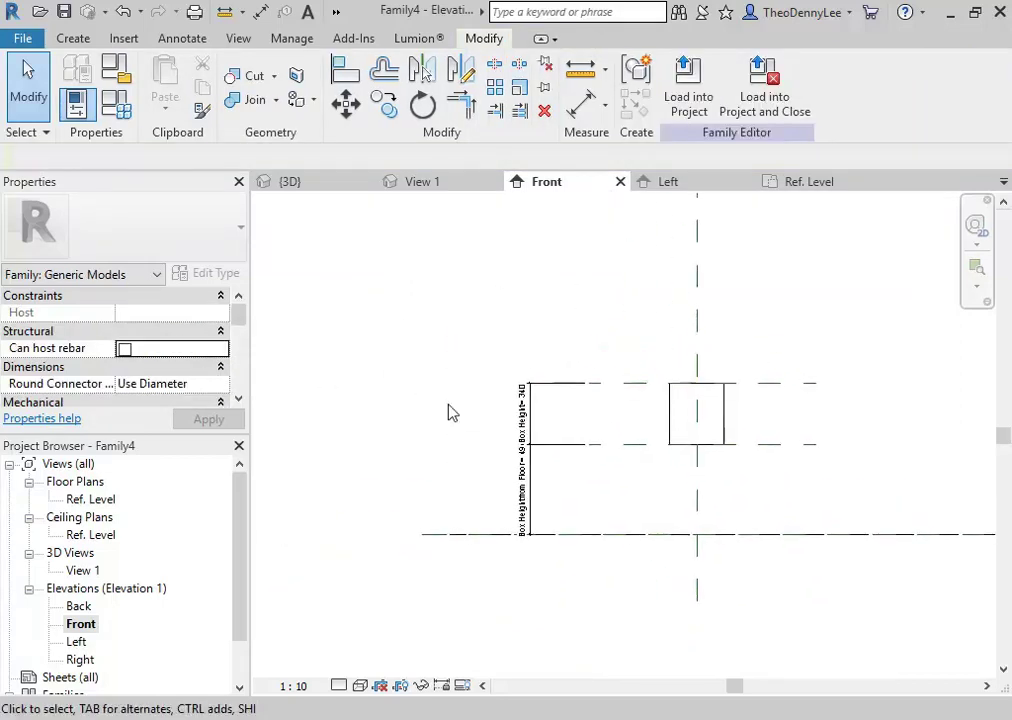
Step: In the family types, set Box Height from Floor to 600 mm and Box Height to 300 mm
{"action": "left_click", "coordinate": [116, 74]}
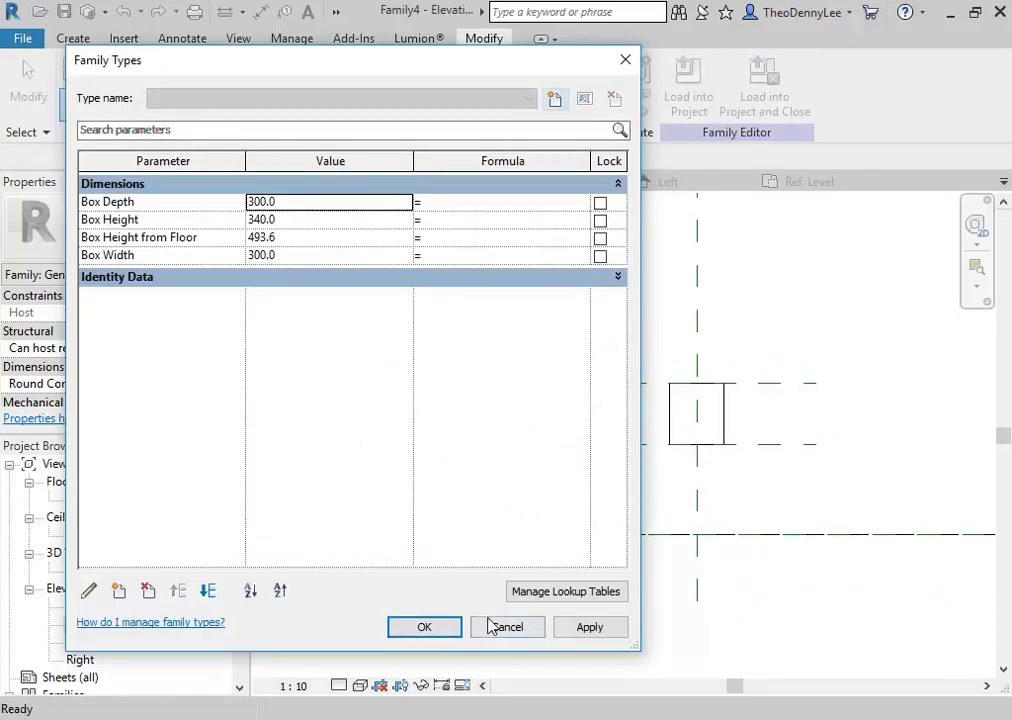
{"action": "left_click", "coordinate": [310, 222]}
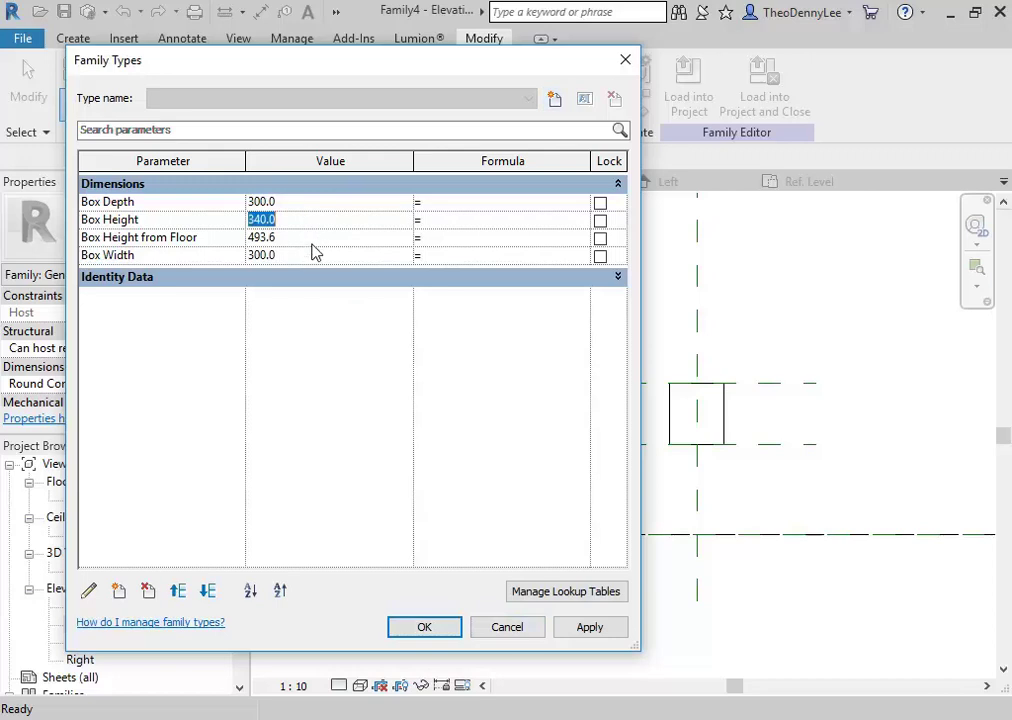
{"action": "left_click", "coordinate": [314, 237]}
{"action": "type", "text": "600"}
{"action": "left_click", "coordinate": [583, 628]}
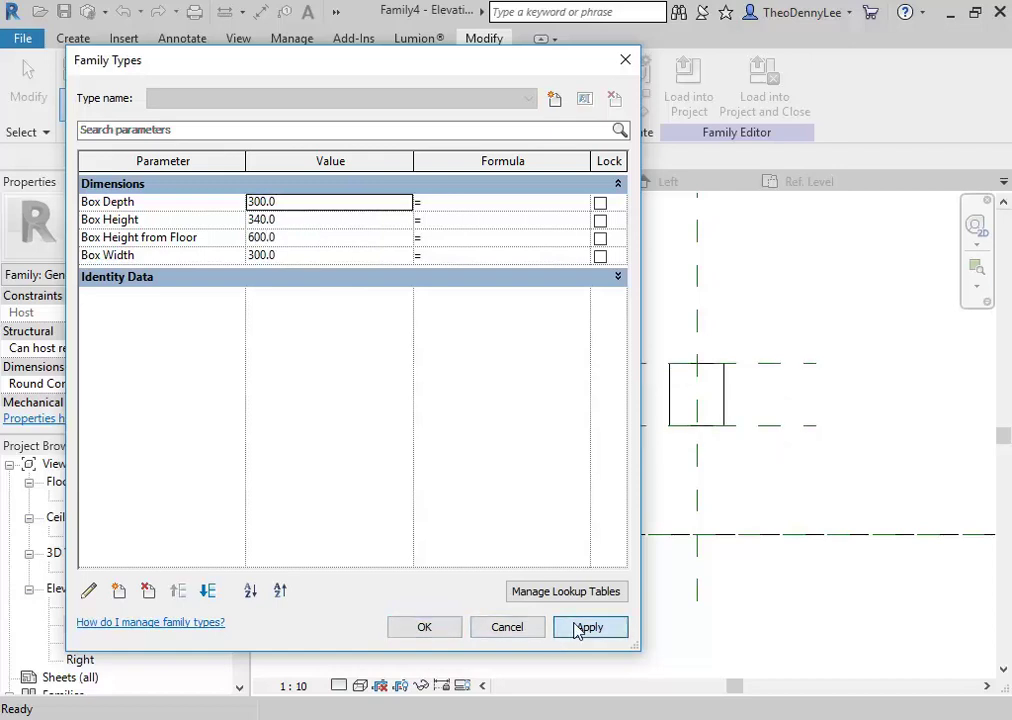
{"action": "left_click", "coordinate": [321, 222]}
{"action": "type", "text": "300"}
{"action": "left_click", "coordinate": [593, 633]}
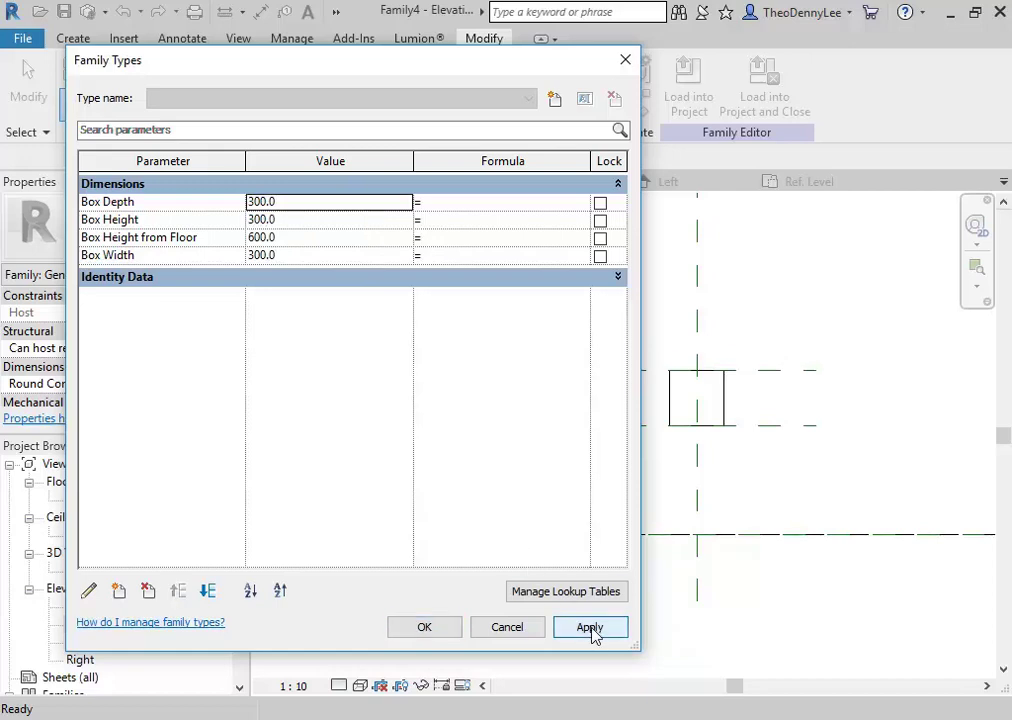
{"action": "left_click", "coordinate": [424, 628]}
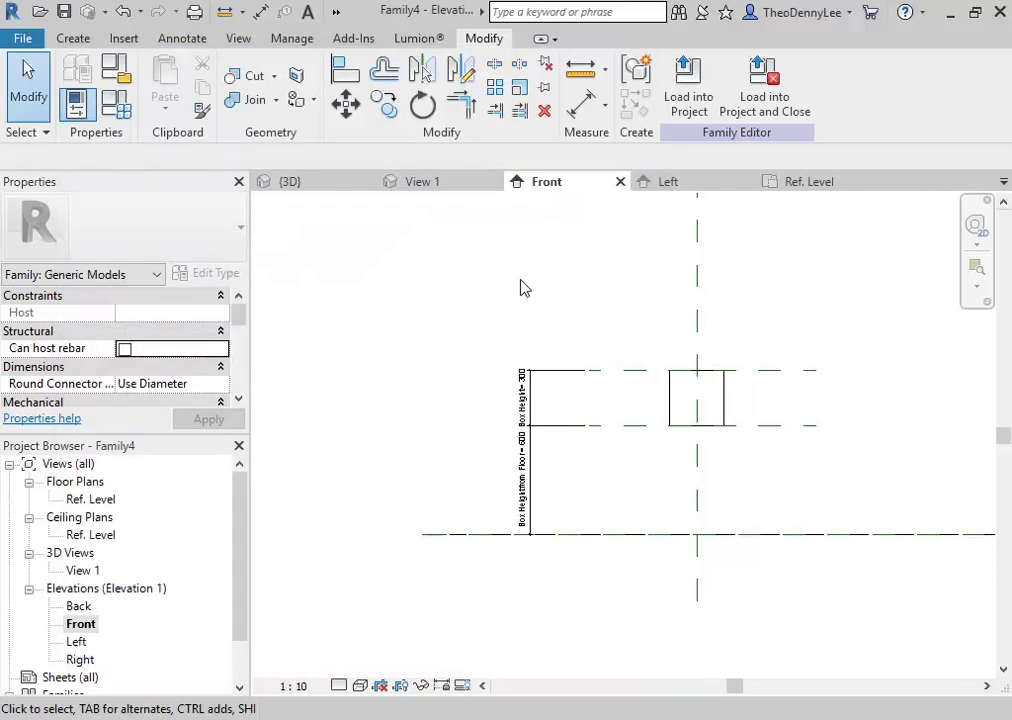
Step: In the 3D view's family types, set Box Depth, Box Height and Box Width to 500 mm and apply them
{"action": "double_click", "coordinate": [83, 570]}
{"action": "scroll", "coordinate": [480, 325], "scroll_direction": "down", "scroll_amount": 2}
{"action": "middle_click_drag", "start_coordinate": [490, 332], "coordinate": [669, 558], "text": "shift"}
{"action": "scroll", "coordinate": [632, 508], "scroll_direction": "down", "scroll_amount": 2}
{"action": "middle_click_drag", "start_coordinate": [560, 500], "coordinate": [650, 535]}
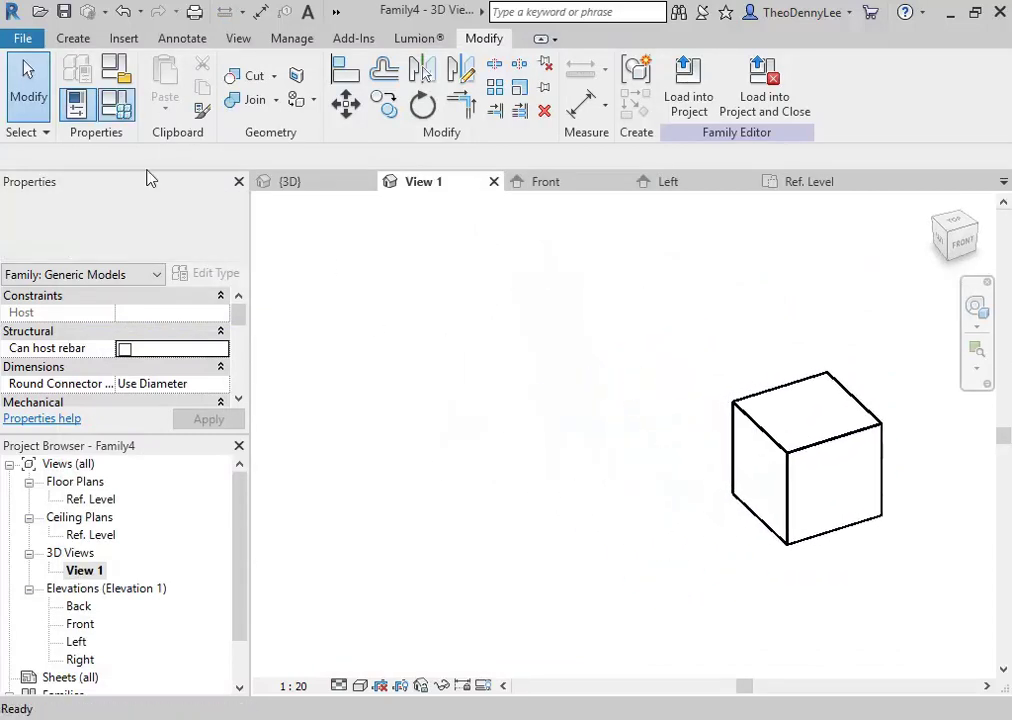
{"action": "left_click", "coordinate": [78, 72]}
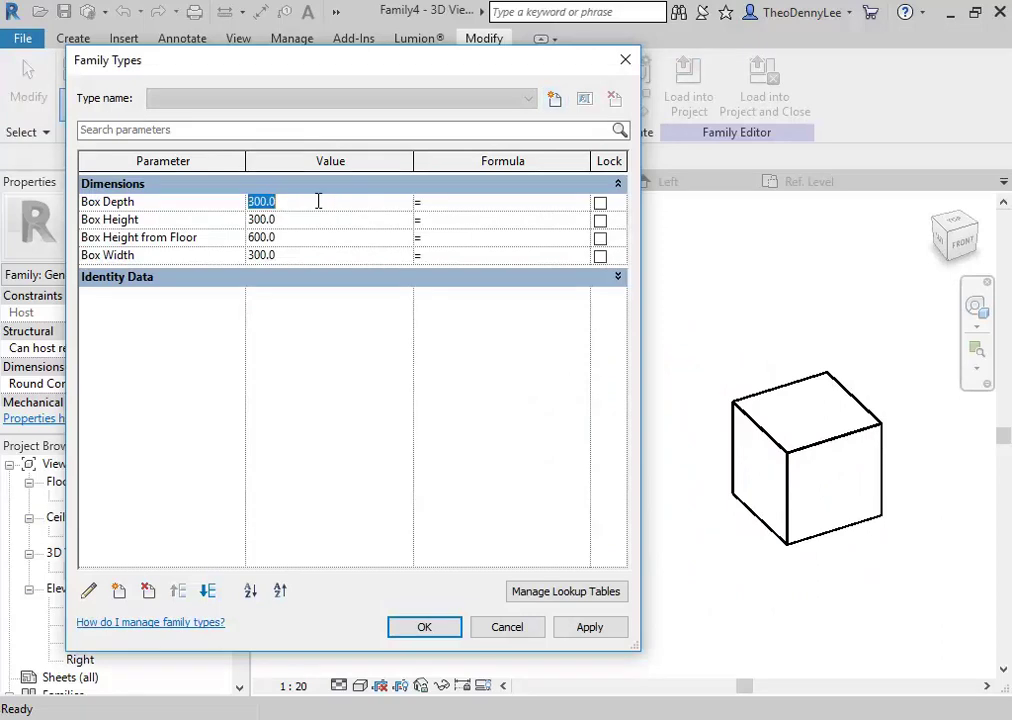
{"action": "type", "text": "500"}
{"action": "left_click", "coordinate": [323, 220]}
{"action": "type", "text": "500"}
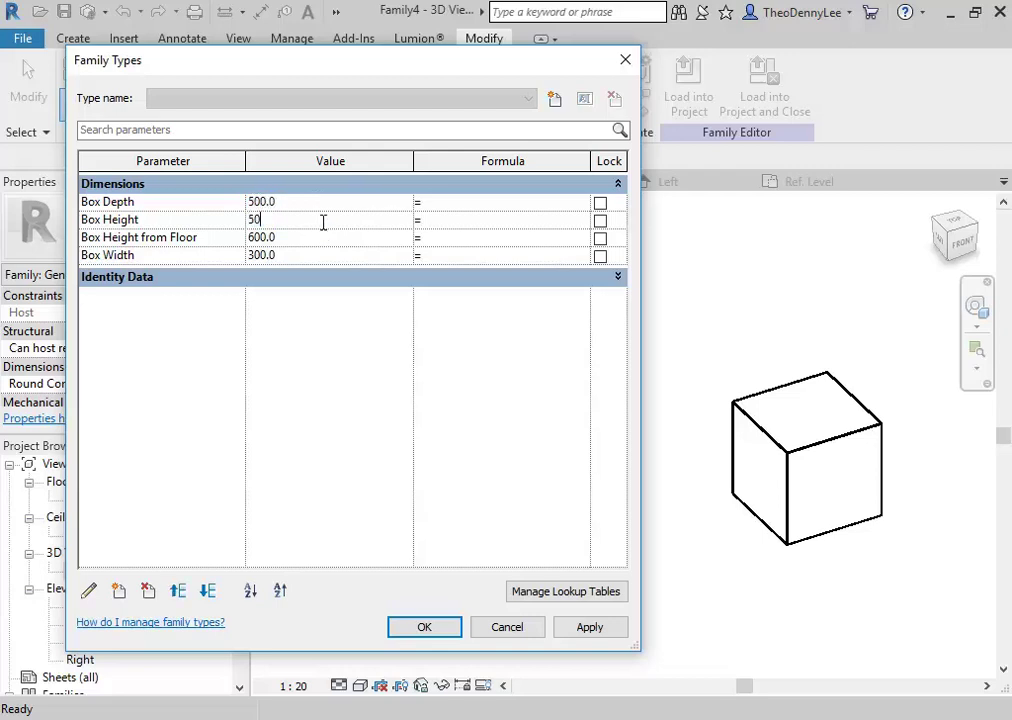
{"action": "left_click", "coordinate": [321, 257]}
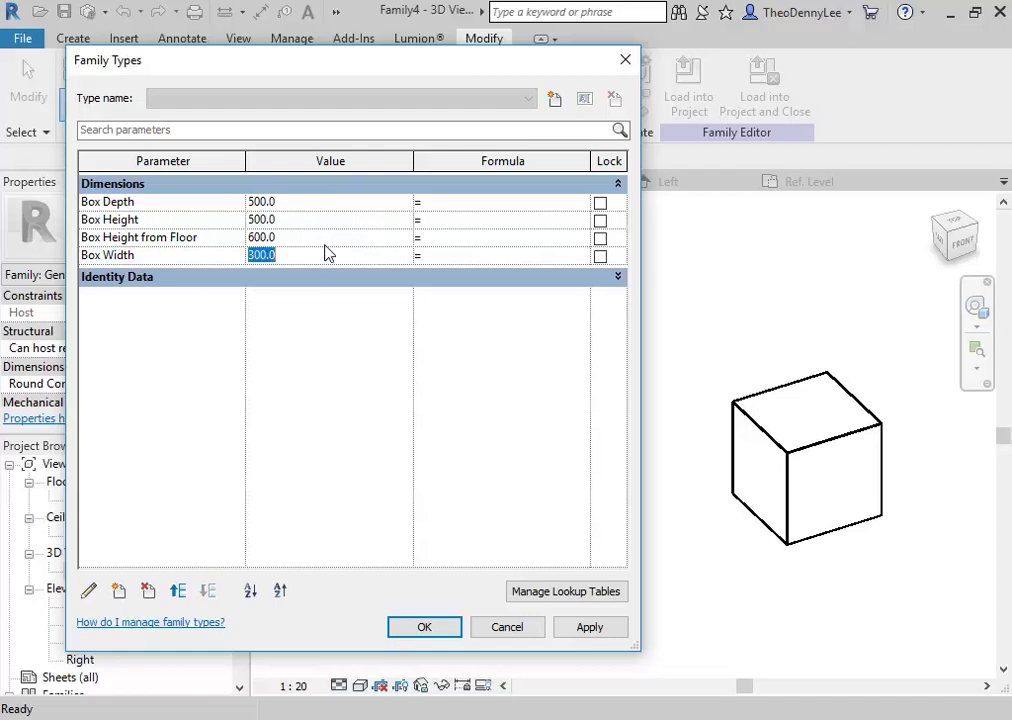
{"action": "type", "text": "500"}
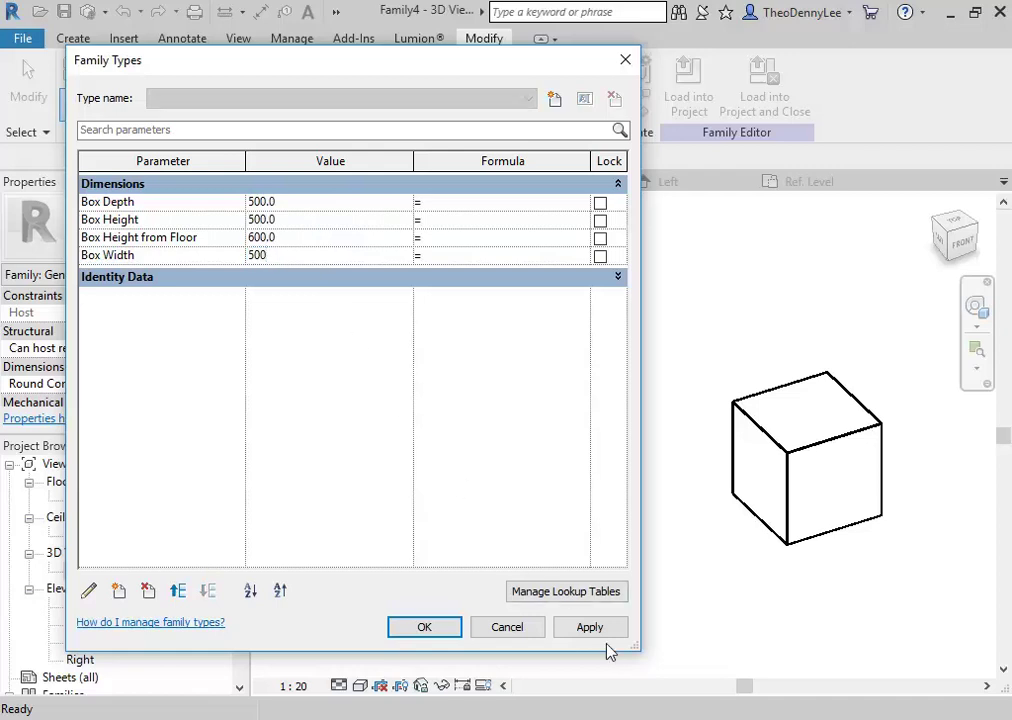
{"action": "left_click", "coordinate": [600, 638]}
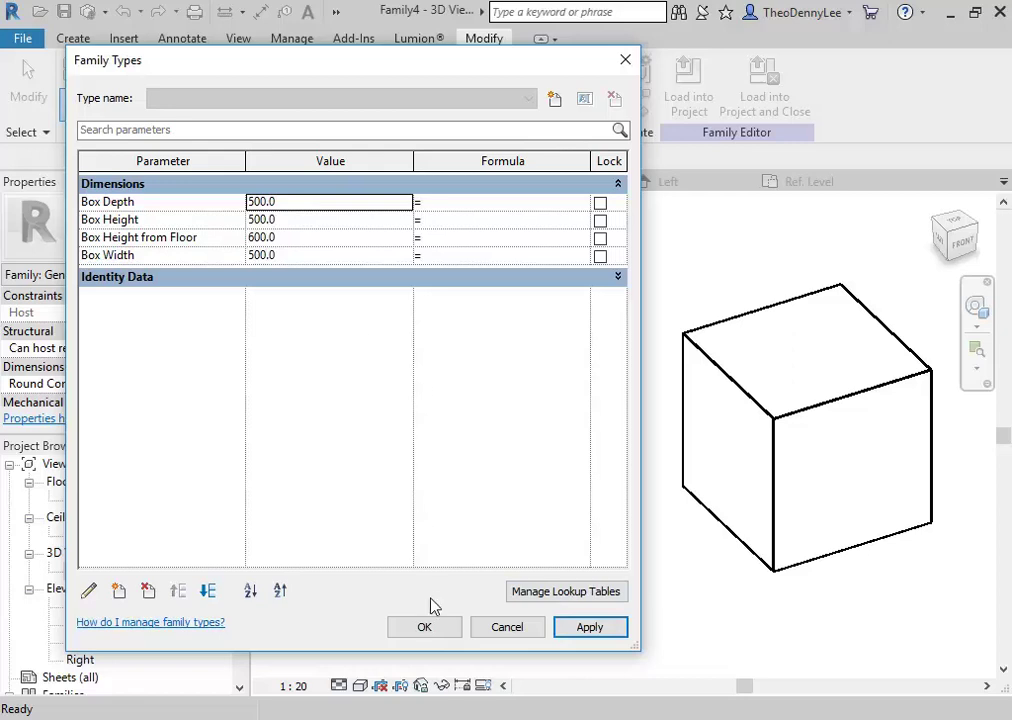
{"action": "left_click", "coordinate": [427, 628]}
Step: Associate the box extrusion's material with a new instance family parameter named Box Material under Materials and Finishes
{"action": "left_click", "coordinate": [752, 400]}
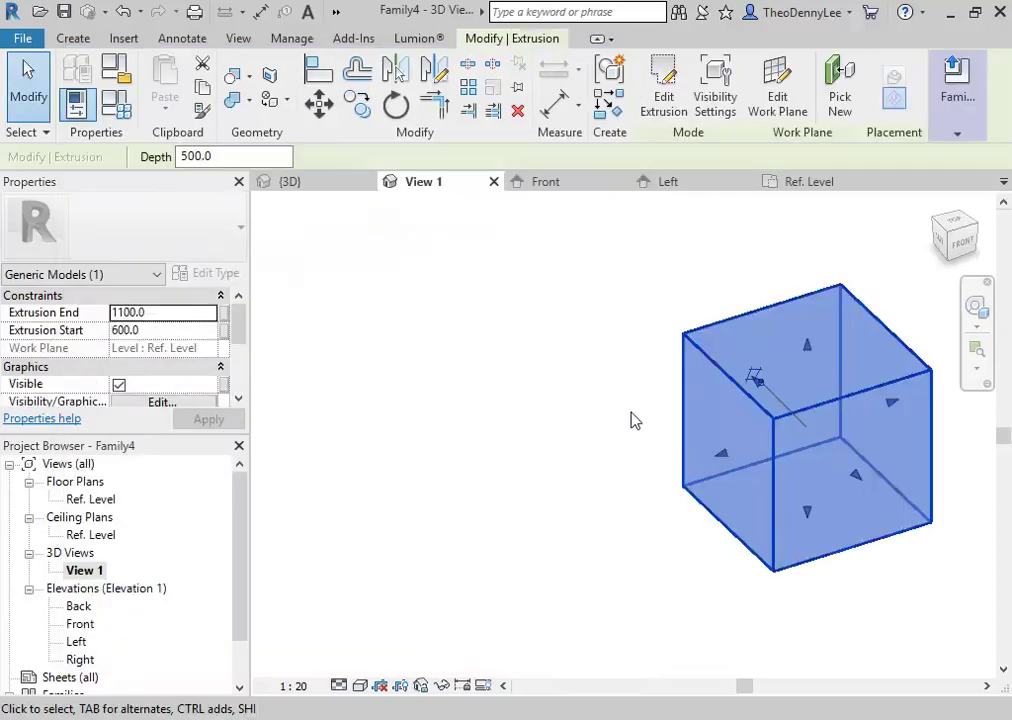
{"action": "left_click_drag", "start_coordinate": [237, 318], "coordinate": [237, 361]}
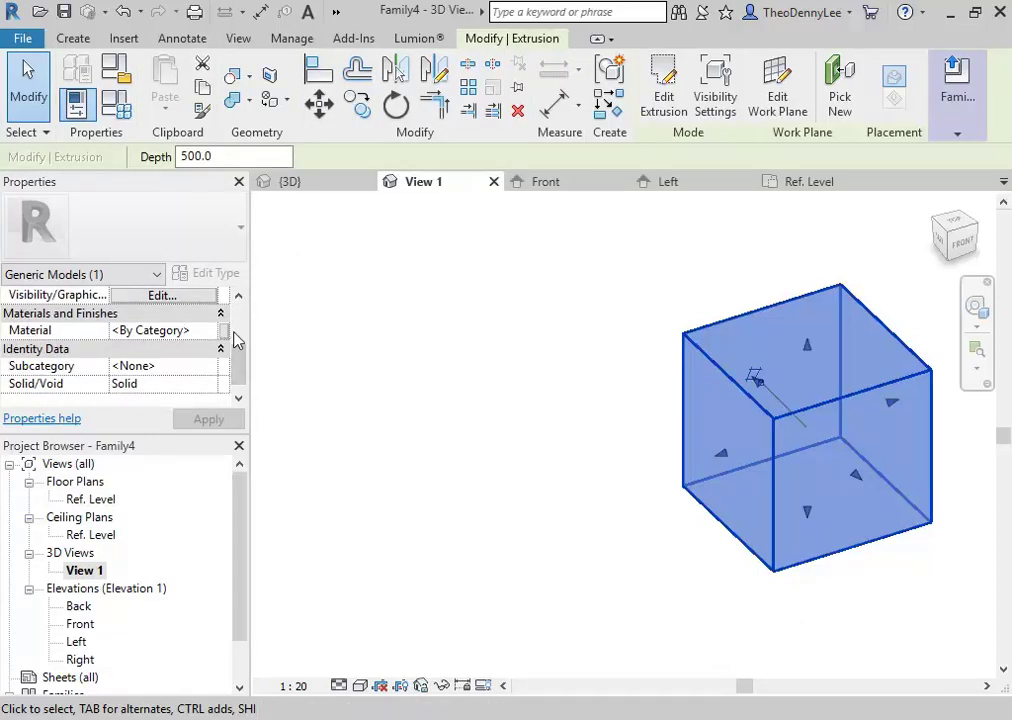
{"action": "left_click", "coordinate": [223, 331]}
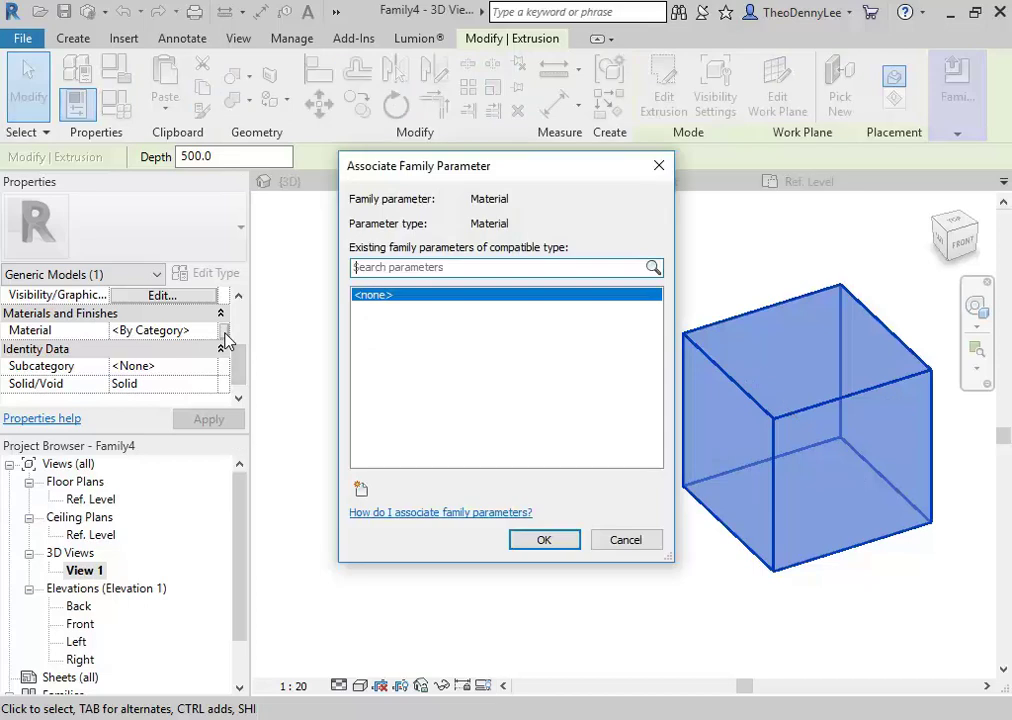
{"action": "left_click", "coordinate": [359, 493]}
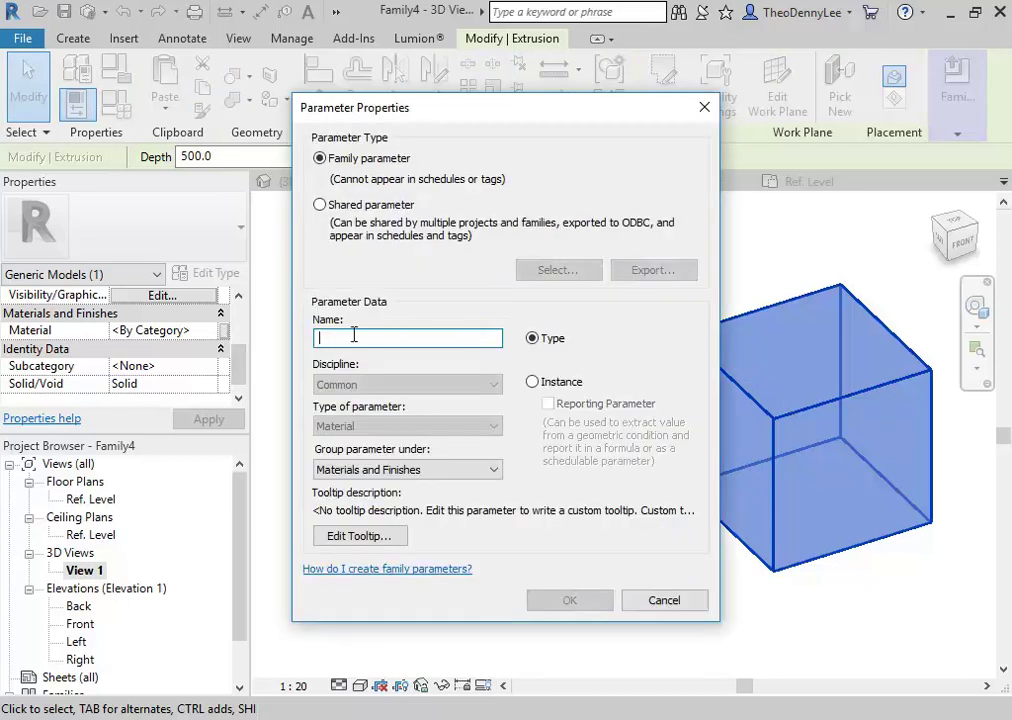
{"action": "type", "text": "Box Material"}
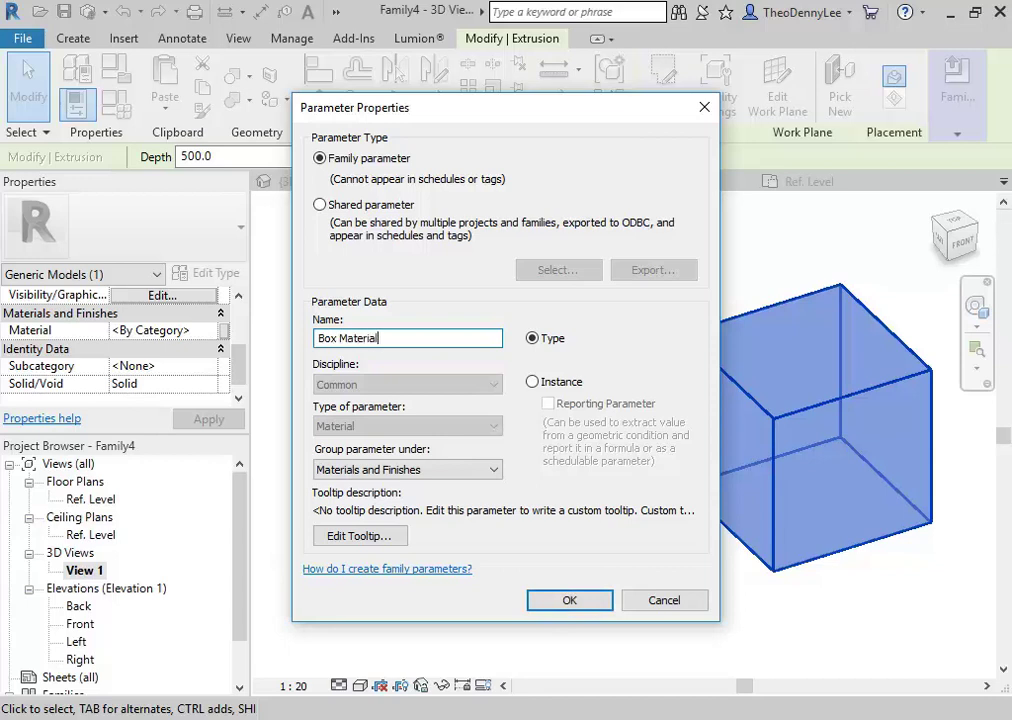
{"action": "left_click", "coordinate": [541, 384]}
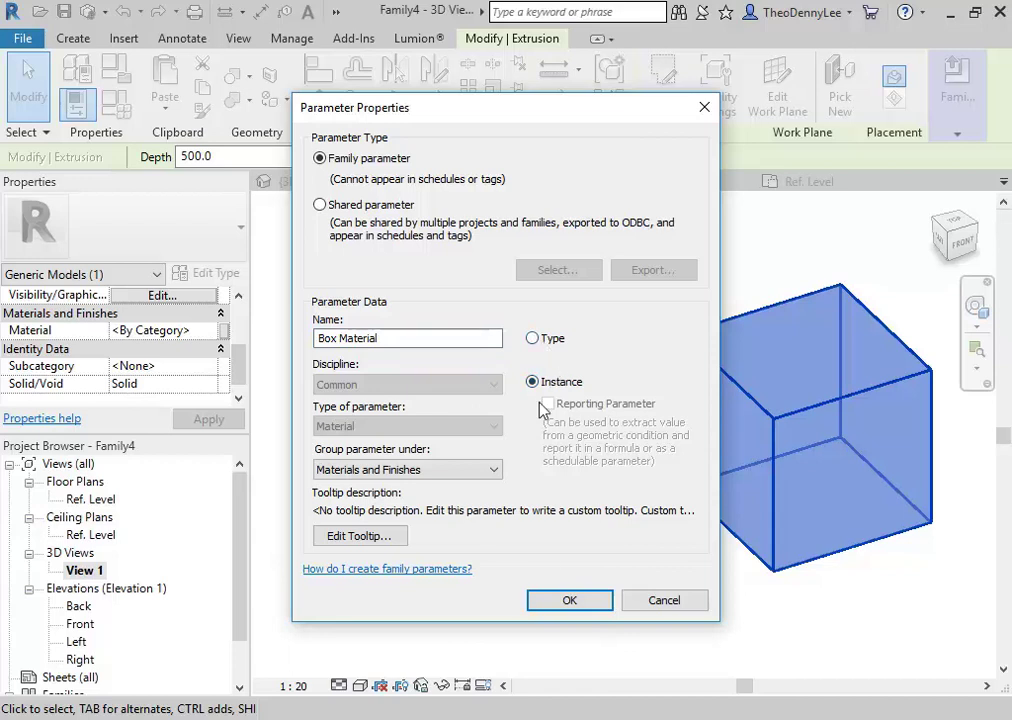
{"action": "left_click", "coordinate": [569, 600]}
{"action": "left_click", "coordinate": [545, 540]}
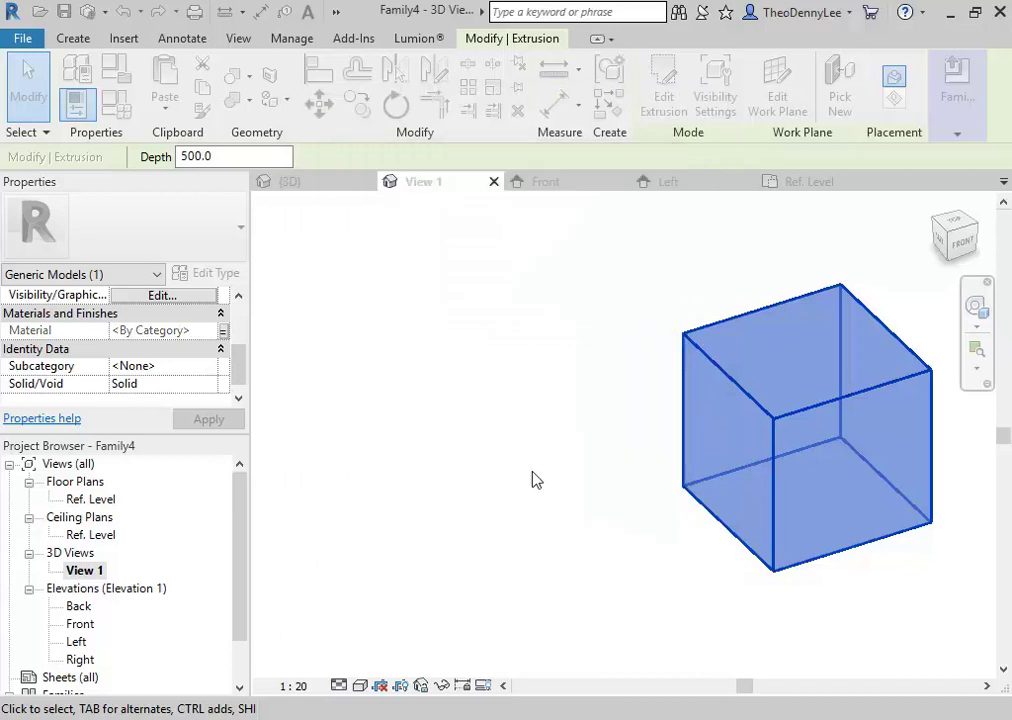
{"action": "left_click", "coordinate": [526, 416]}
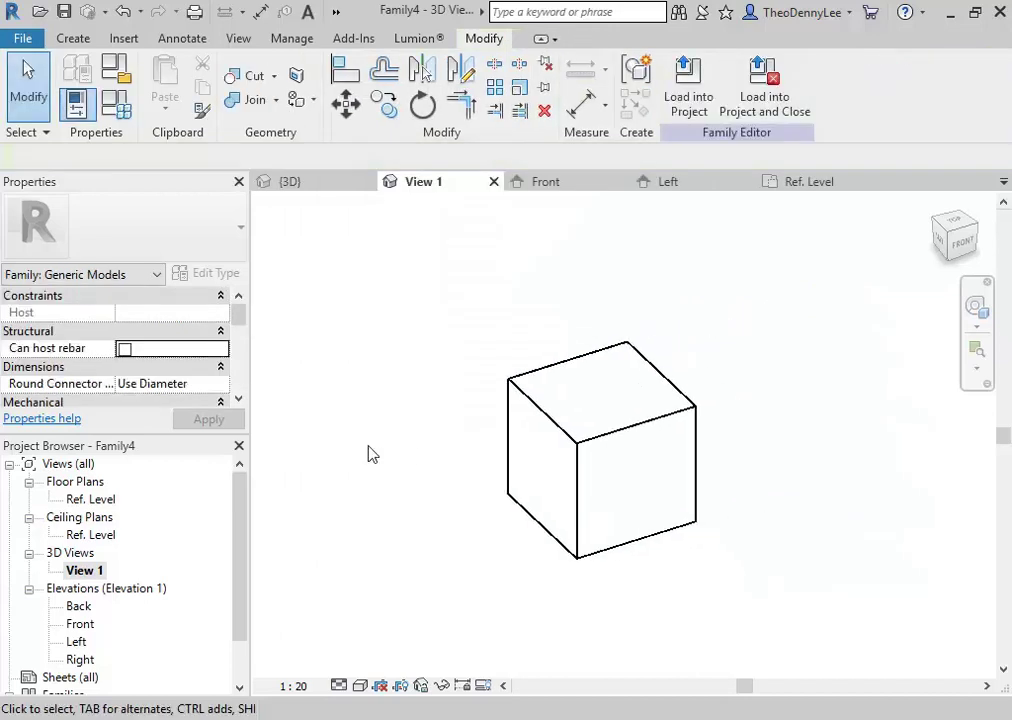
Step: Start saving the family under a new file name in the Mesh Screen folder
{"action": "left_click", "coordinate": [22, 38]}
{"action": "mouse_move", "coordinate": [55, 280]}
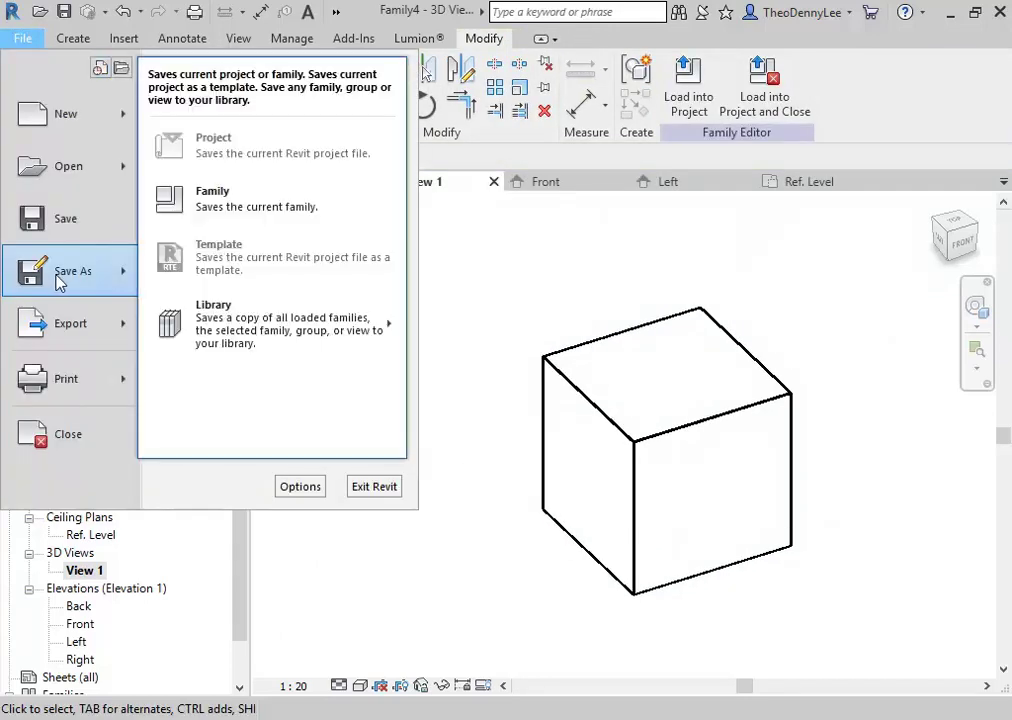
{"action": "left_click", "coordinate": [169, 199]}
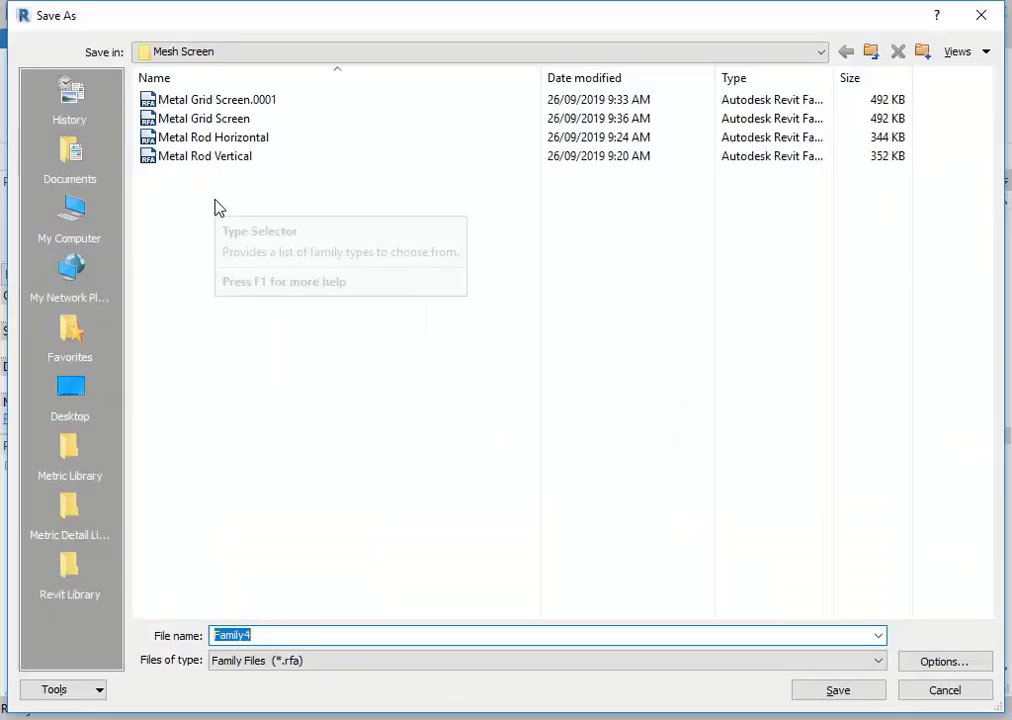
{"action": "left_click", "coordinate": [260, 637]}
{"action": "left_click_drag", "start_coordinate": [260, 637], "coordinate": [203, 637]}
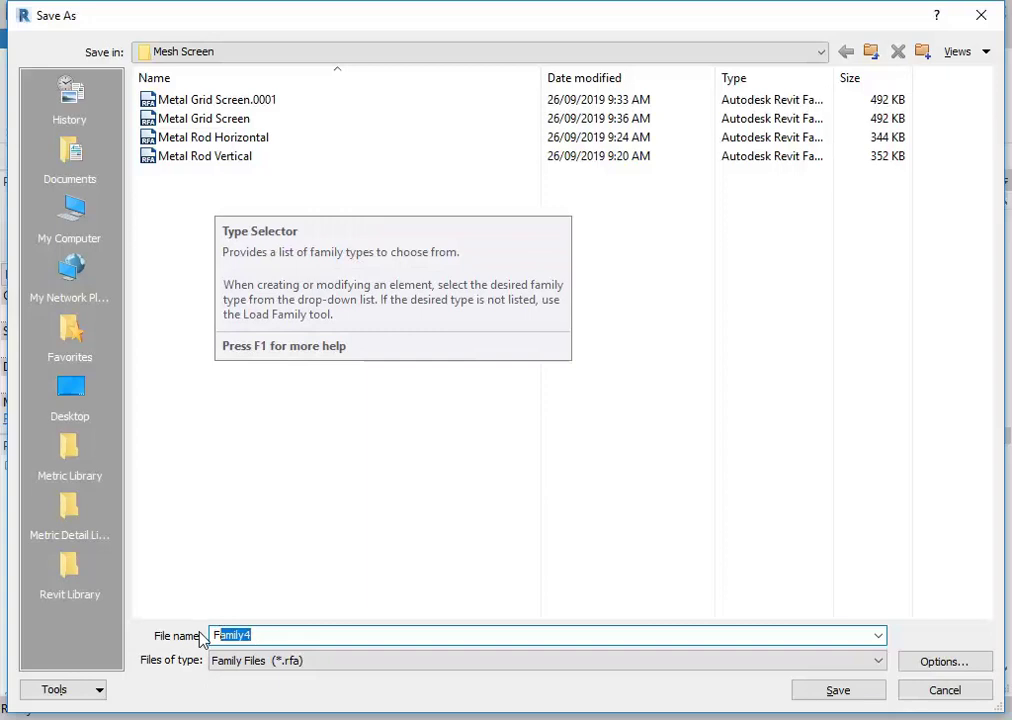
{"action": "type", "text": "Met"}
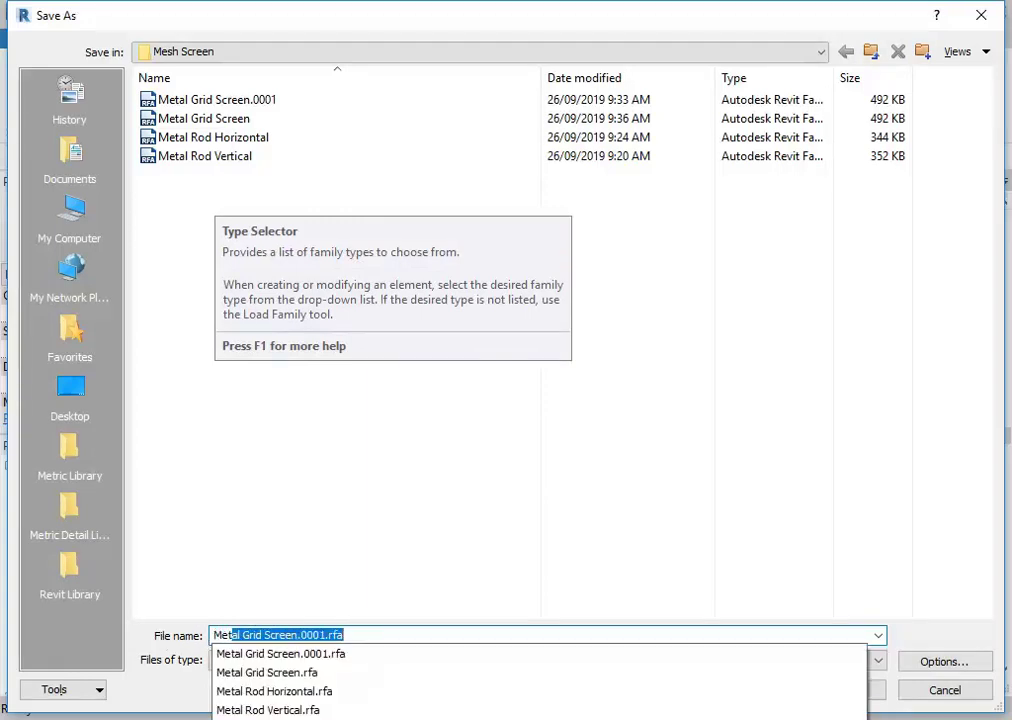
{"action": "type", "text": "al"}
{"action": "key", "text": "BackSpace"}
{"action": "key", "text": "BackSpace"}
{"action": "key", "text": "BackSpace"}
{"action": "key", "text": "BackSpace"}
{"action": "key", "text": "BackSpace"}
{"action": "key", "text": "BackSpace"}
Step: Name the family file Coloured Adjustable Box and save it
{"action": "type", "text": "Coloured Box"}
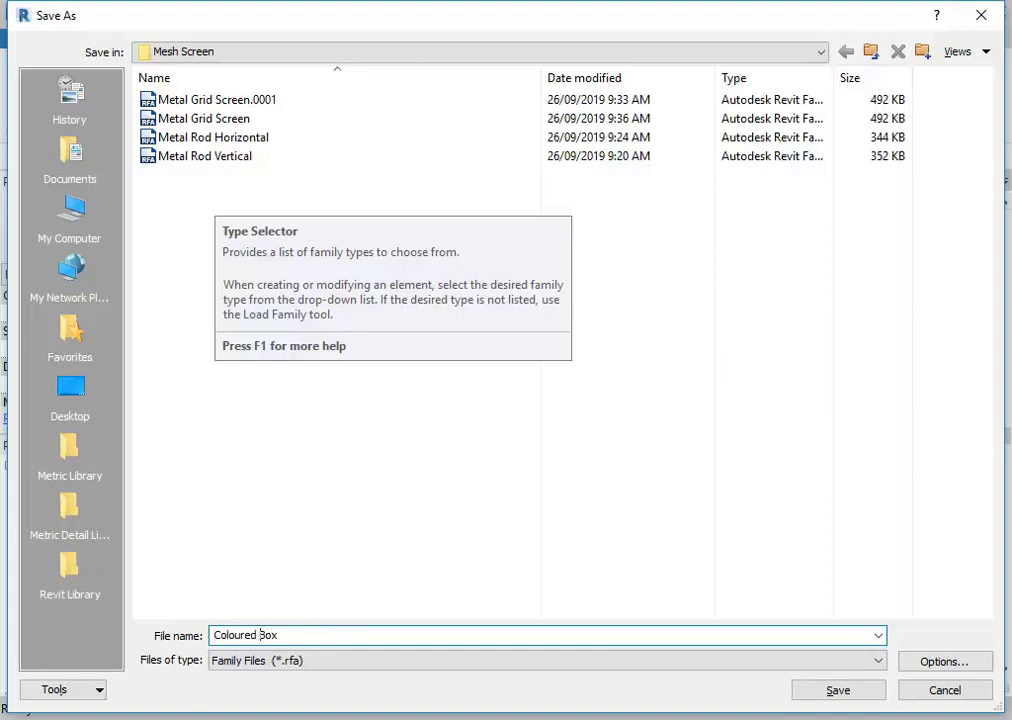
{"action": "type", "text": "Adjustable"}
{"action": "triple_click", "coordinate": [355, 634]}
{"action": "left_click", "coordinate": [357, 635]}
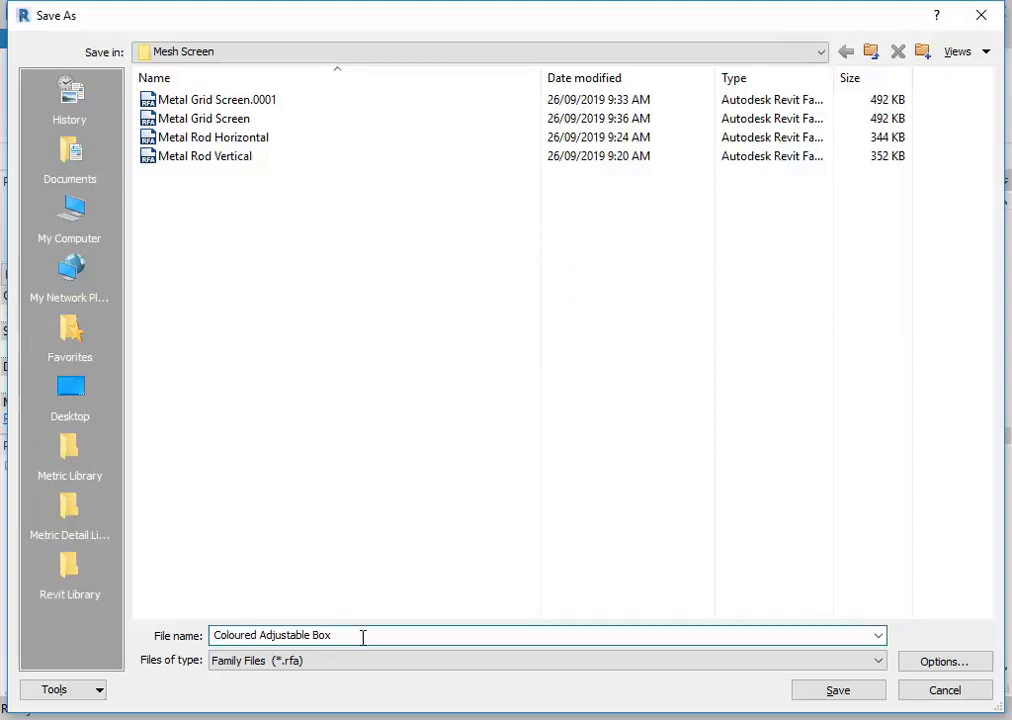
{"action": "left_click", "coordinate": [840, 691]}
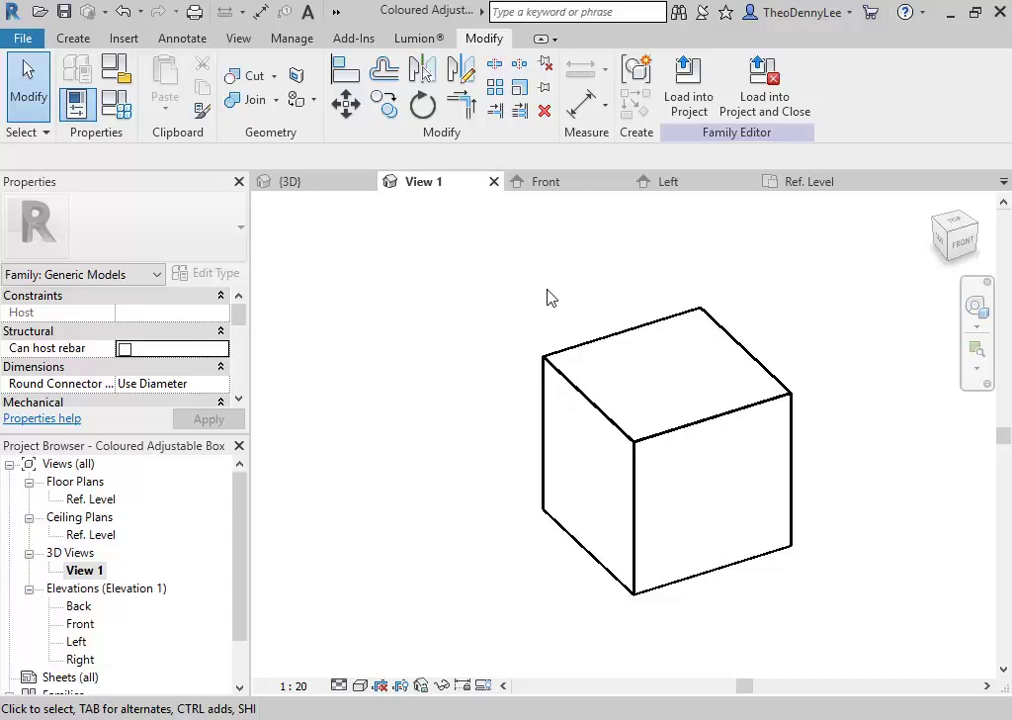
Step: Load the box family into Project1 only and place one box on the metal grid screen in the Ground Floor plan
{"action": "left_click", "coordinate": [688, 94]}
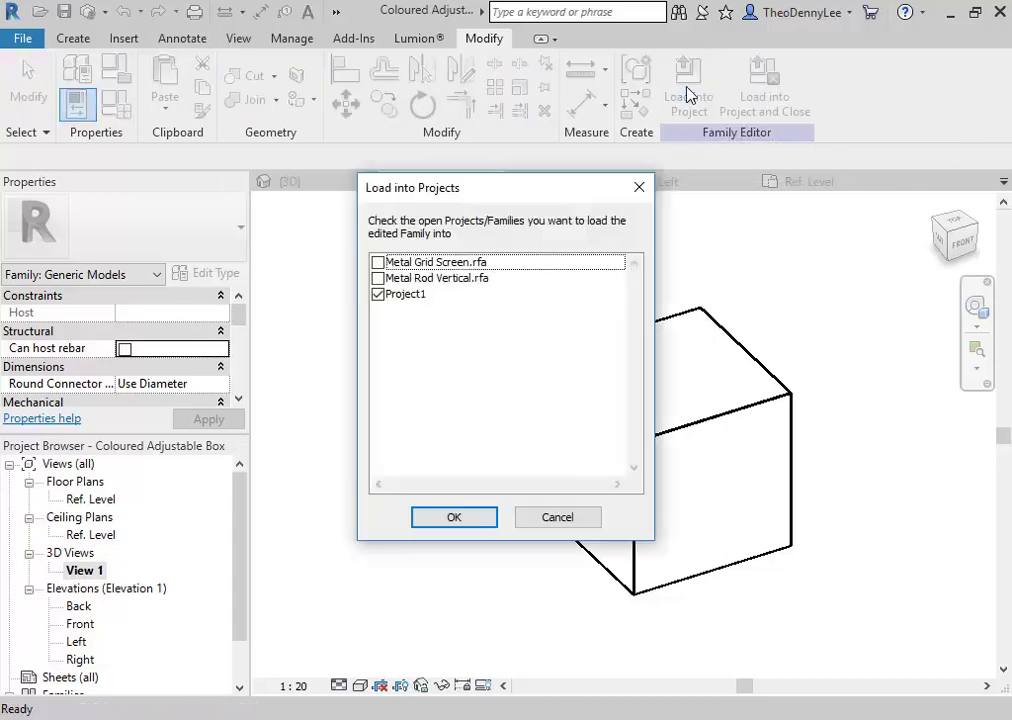
{"action": "left_click", "coordinate": [455, 517]}
{"action": "scroll", "coordinate": [544, 468], "scroll_direction": "up", "scroll_amount": 4}
{"action": "right_click", "coordinate": [492, 320]}
{"action": "left_click", "coordinate": [512, 331]}
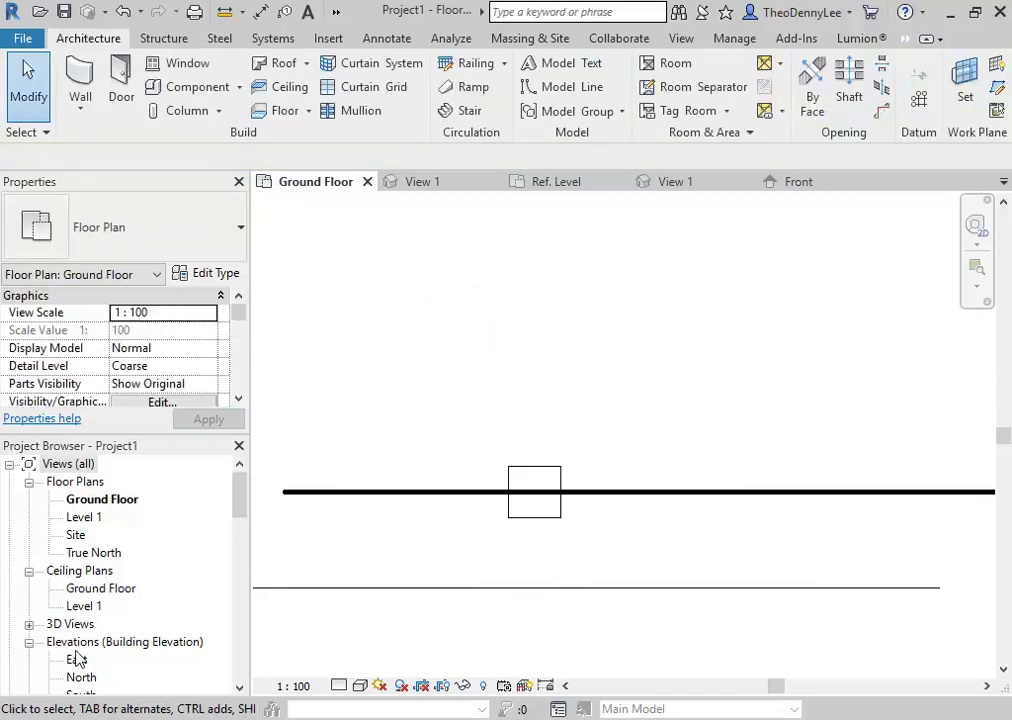
Step: Select the placed box in the South elevation and examine its size and position against the grid screen
{"action": "scroll", "coordinate": [80, 670], "scroll_direction": "down", "scroll_amount": 2}
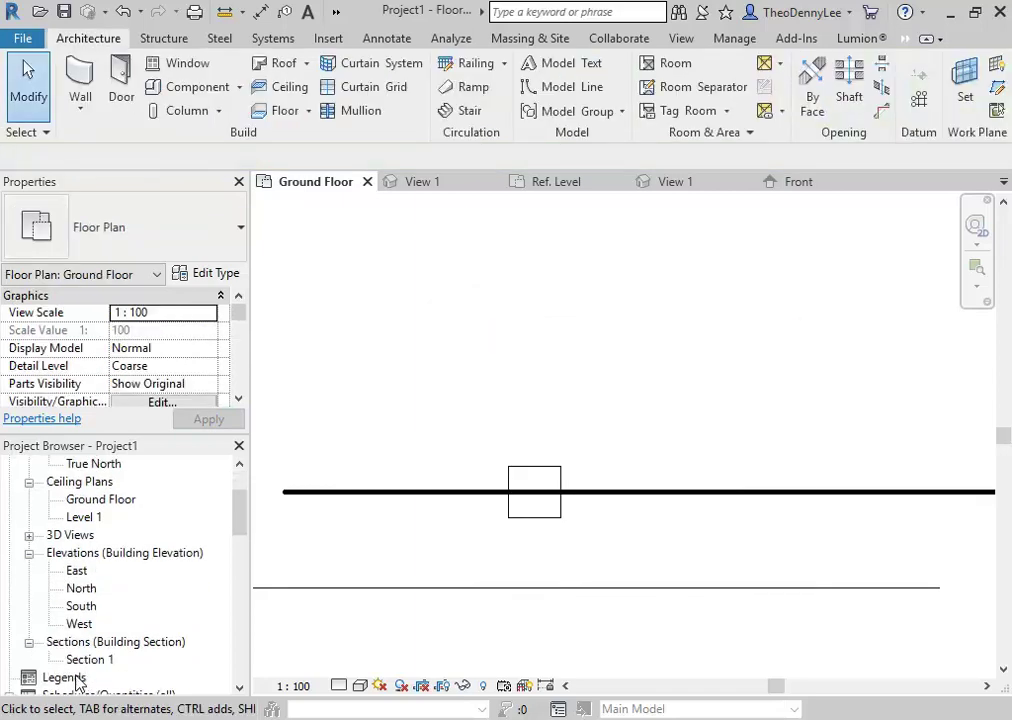
{"action": "double_click", "coordinate": [82, 606]}
{"action": "scroll", "coordinate": [409, 497], "scroll_direction": "up", "scroll_amount": 3}
{"action": "left_click", "coordinate": [555, 447]}
{"action": "scroll", "coordinate": [577, 541], "scroll_direction": "up", "scroll_amount": 2}
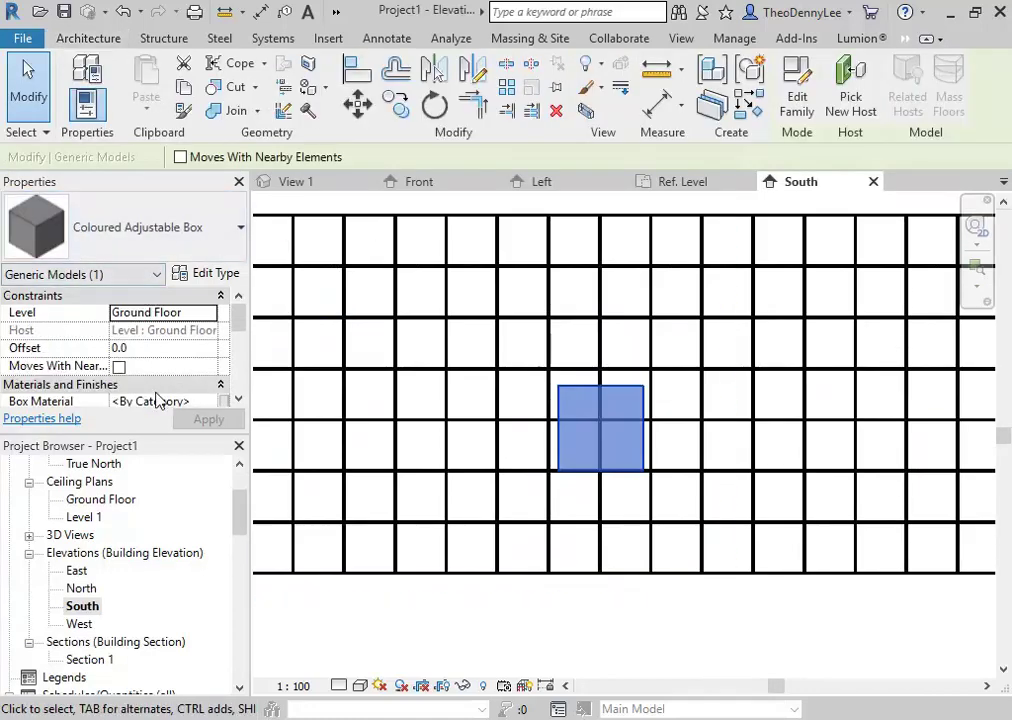
{"action": "middle_click_drag", "start_coordinate": [486, 474], "coordinate": [632, 472]}
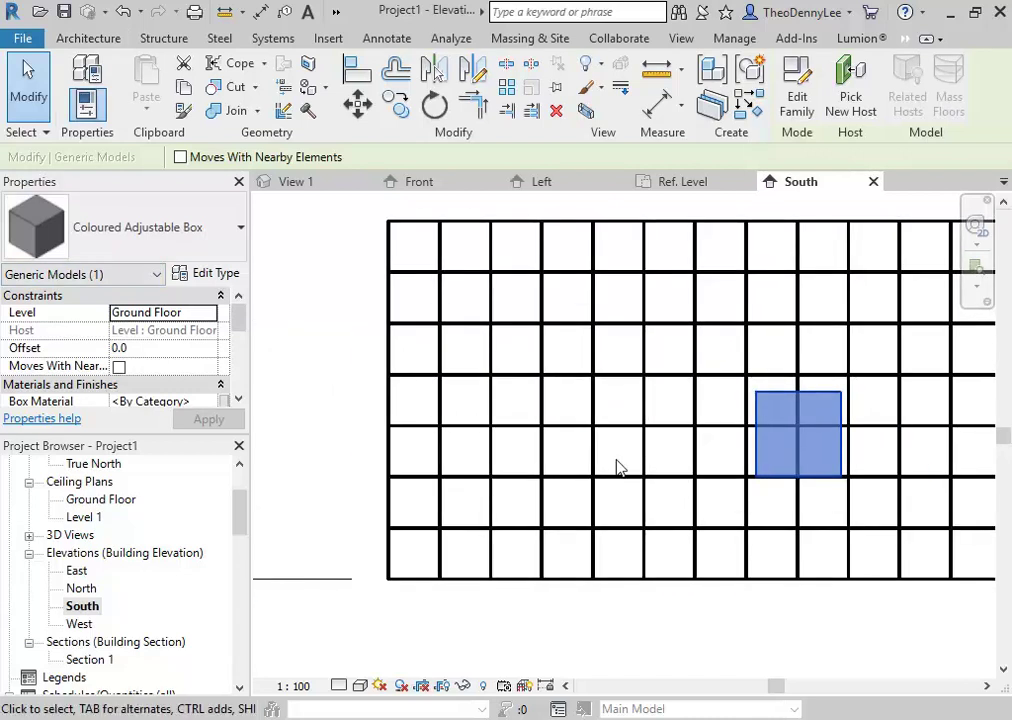
{"action": "scroll", "coordinate": [800, 465], "scroll_direction": "up", "scroll_amount": 4}
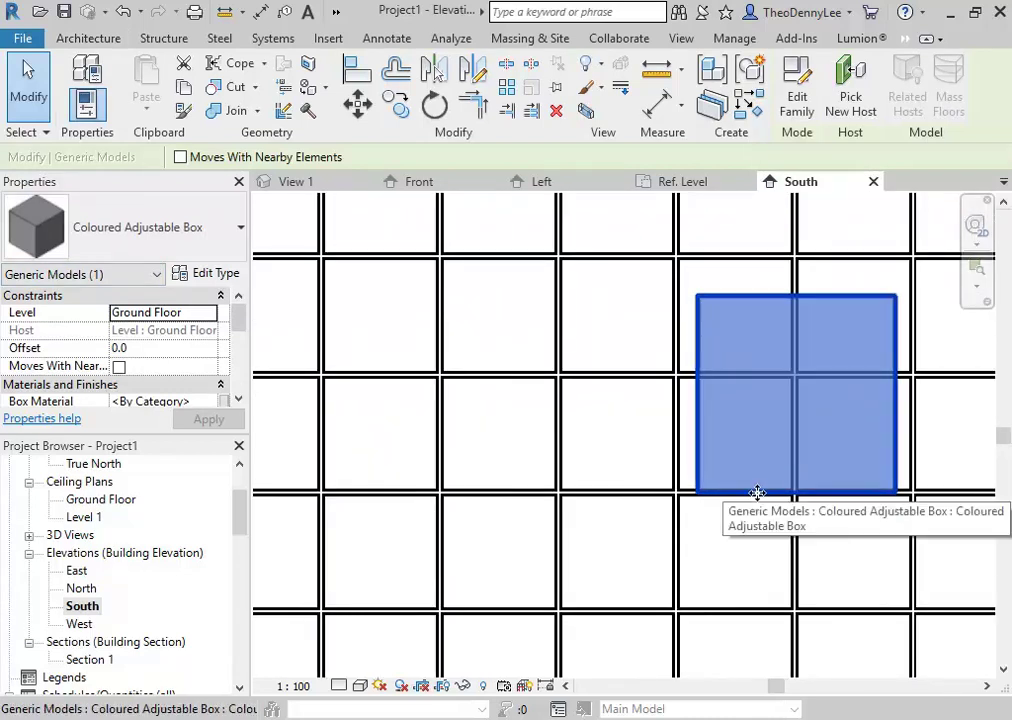
{"action": "scroll", "coordinate": [757, 493], "scroll_direction": "down", "scroll_amount": 3}
{"action": "middle_click_drag", "start_coordinate": [757, 492], "coordinate": [743, 524]}
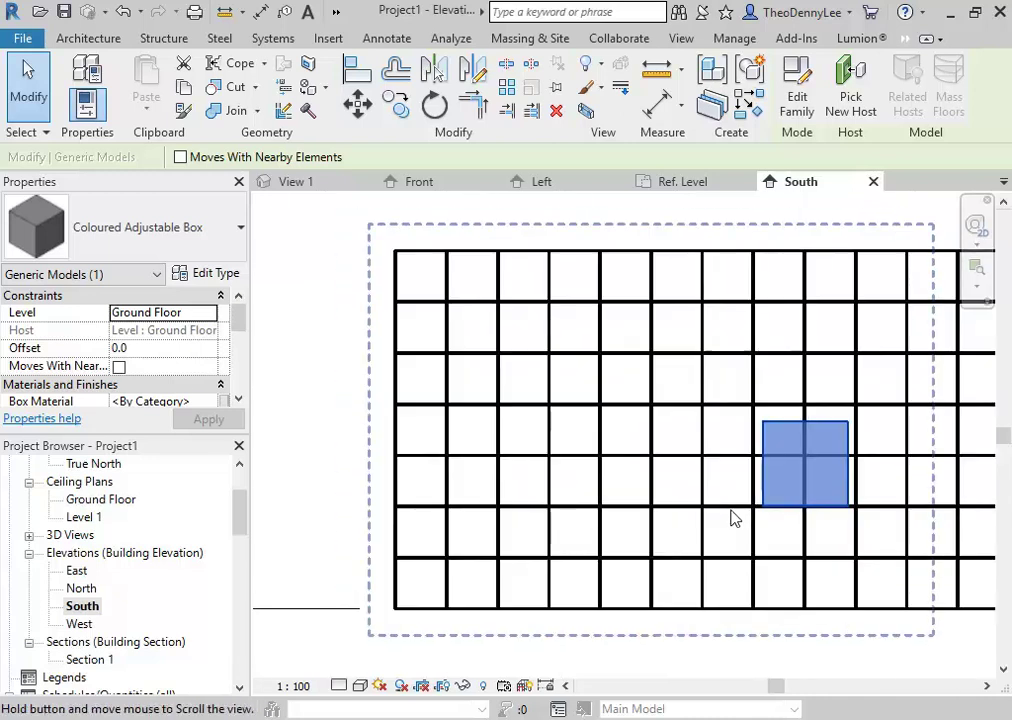
Step: In the box's type properties, set Box Depth, Box Height and Box Width to 300 mm
{"action": "left_click", "coordinate": [201, 281]}
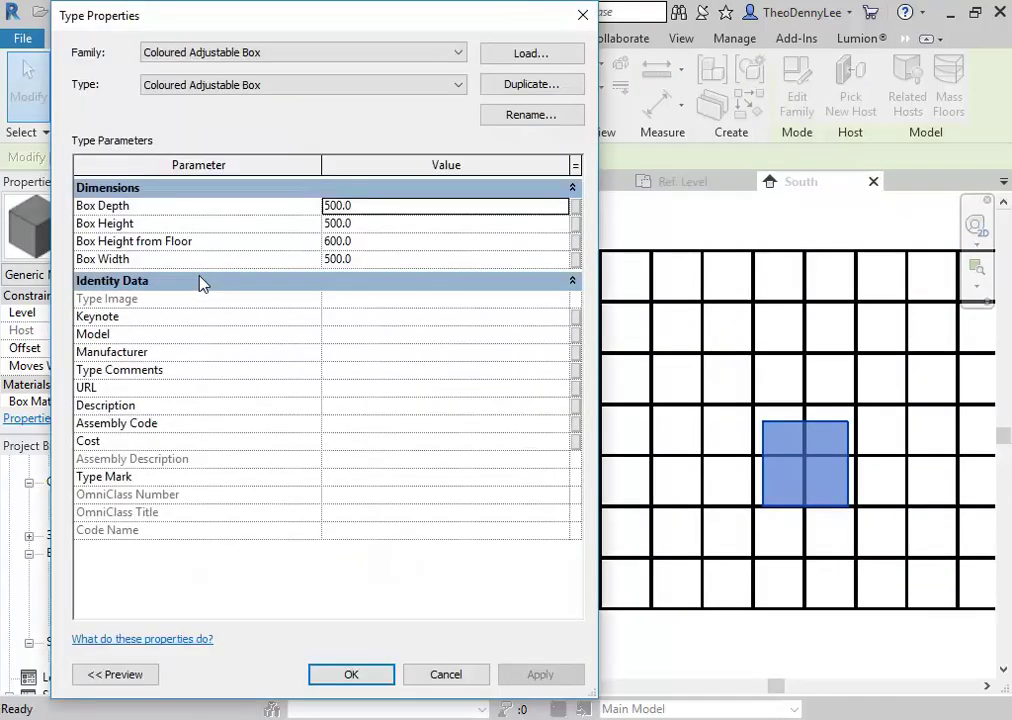
{"action": "left_click", "coordinate": [410, 211]}
{"action": "type", "text": "300"}
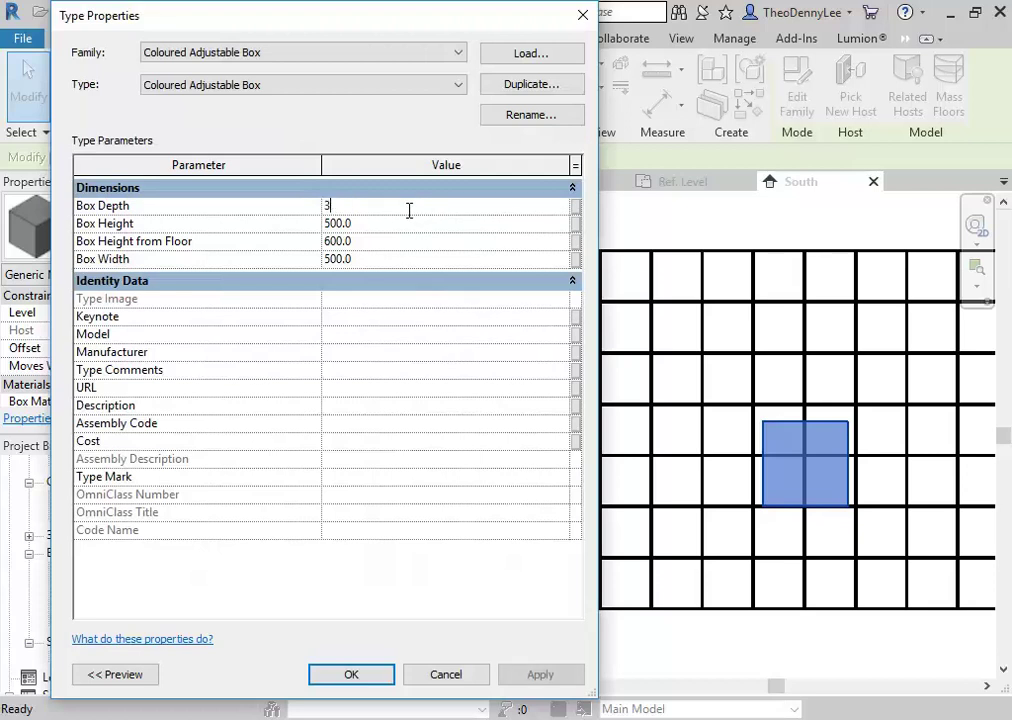
{"action": "left_click", "coordinate": [413, 221]}
{"action": "type", "text": "300"}
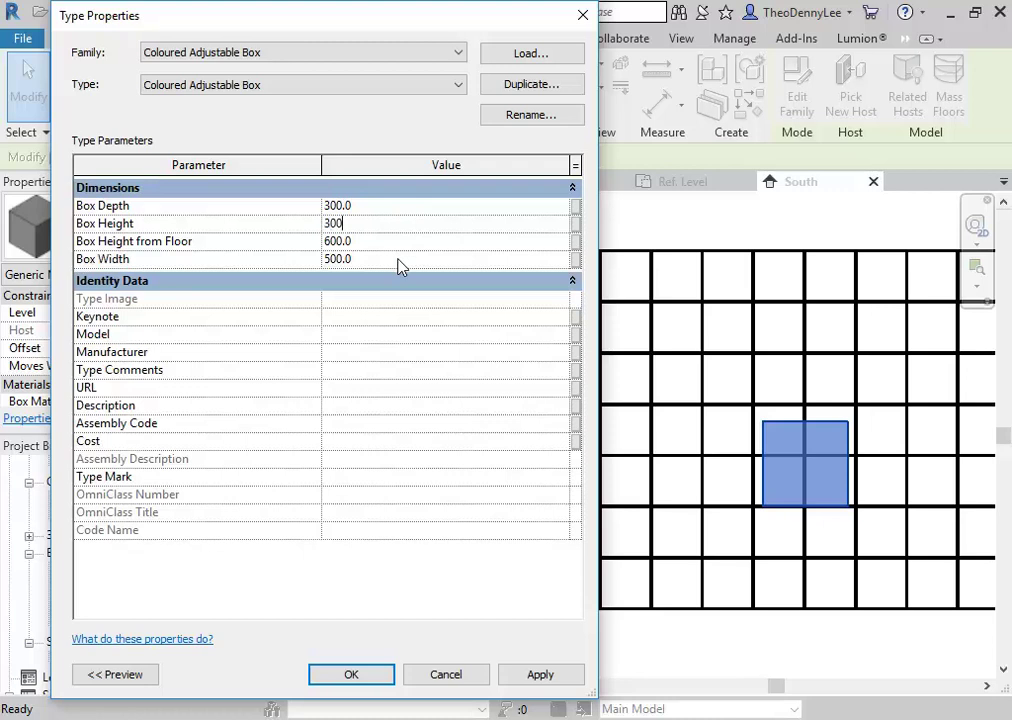
{"action": "left_click", "coordinate": [406, 260]}
{"action": "type", "text": "3"}
{"action": "left_click", "coordinate": [545, 675]}
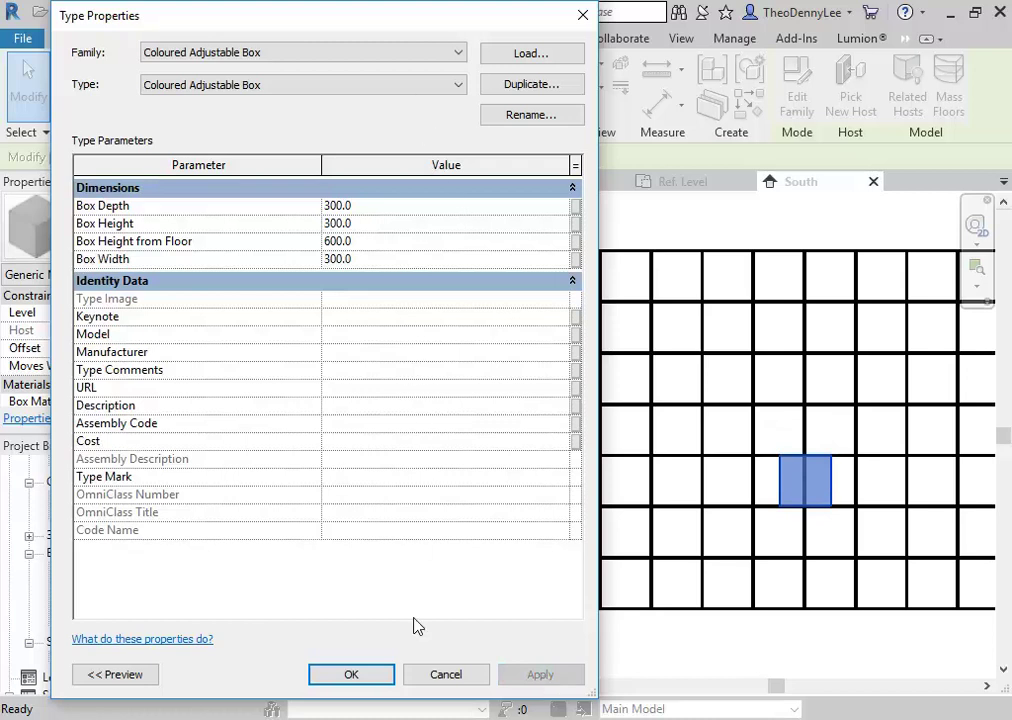
{"action": "left_click", "coordinate": [379, 680]}
Step: Move the box horizontally so its left edge lines up with the nearest vertical rod of the grid screen to its left
{"action": "scroll", "coordinate": [802, 492], "scroll_direction": "up", "scroll_amount": 2}
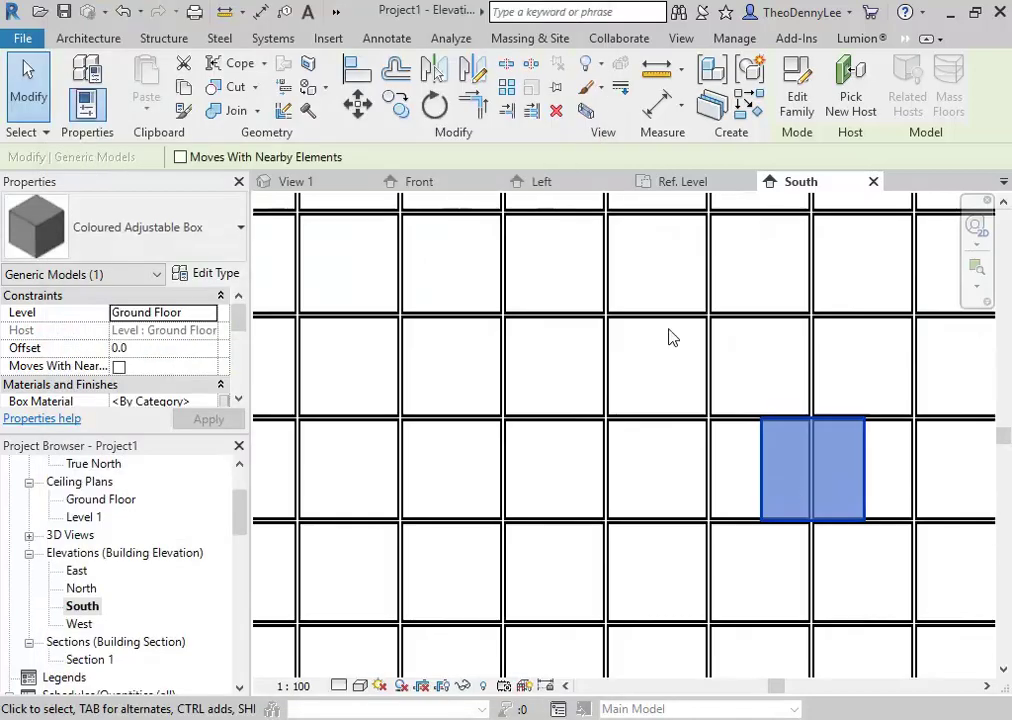
{"action": "left_click", "coordinate": [358, 104]}
{"action": "scroll", "coordinate": [740, 452], "scroll_direction": "up", "scroll_amount": 2}
{"action": "left_click", "coordinate": [747, 445]}
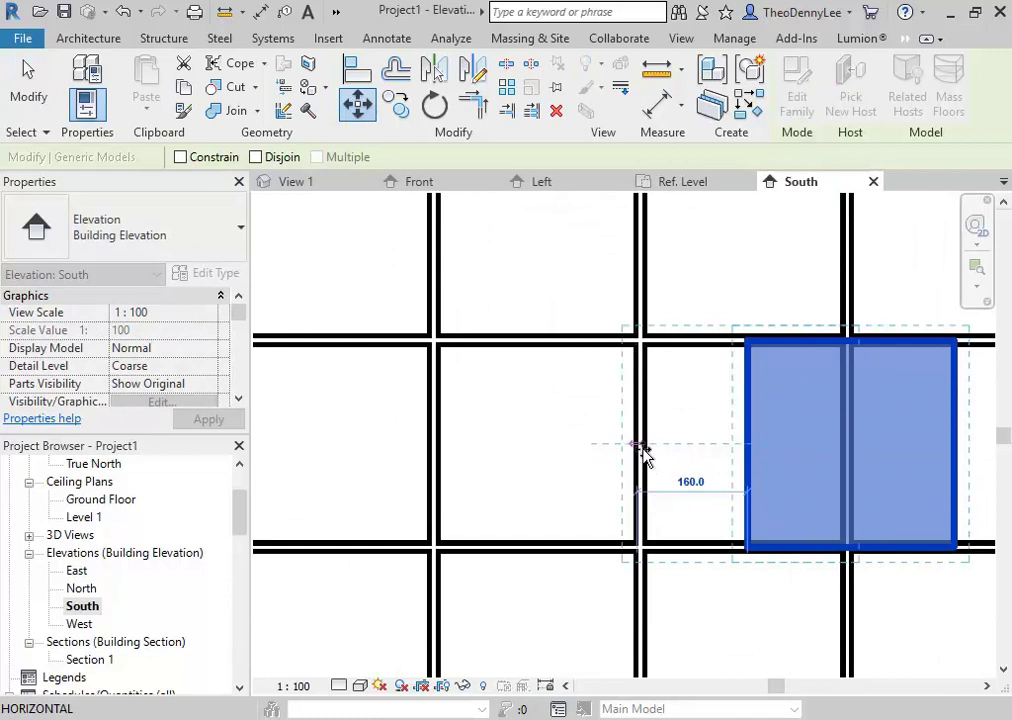
{"action": "scroll", "coordinate": [639, 452], "scroll_direction": "up", "scroll_amount": 4}
{"action": "left_click", "coordinate": [638, 418]}
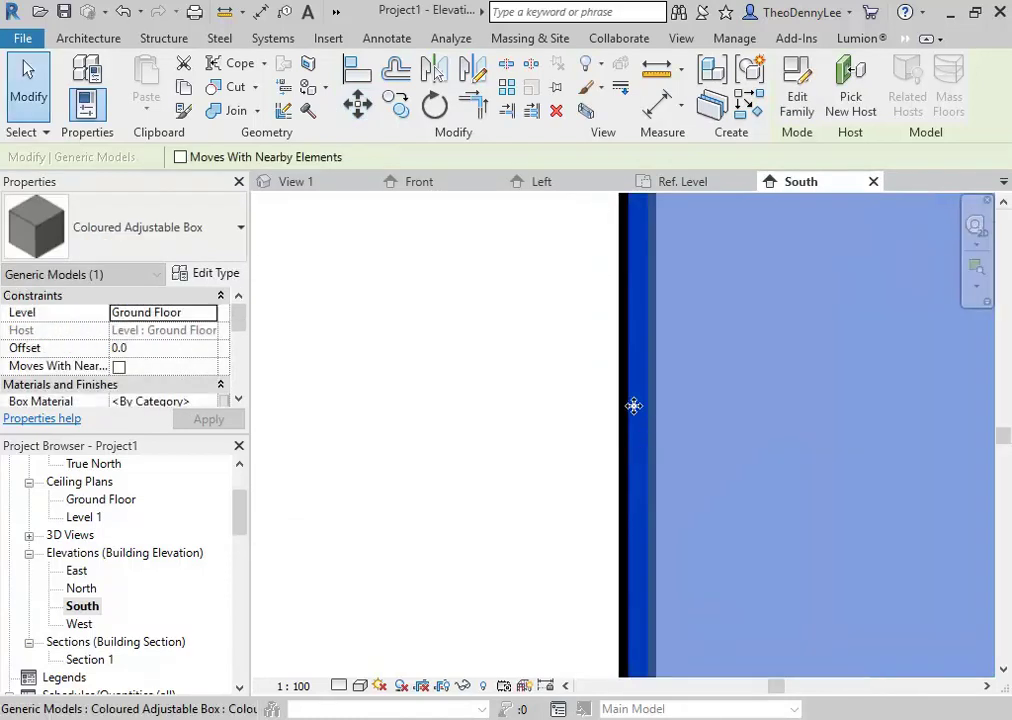
Step: Examine the box's fit in the metal grid screen in the South elevation and in the default 3D view
{"action": "scroll", "coordinate": [636, 412], "scroll_direction": "down", "scroll_amount": 4}
{"action": "left_click", "coordinate": [576, 427]}
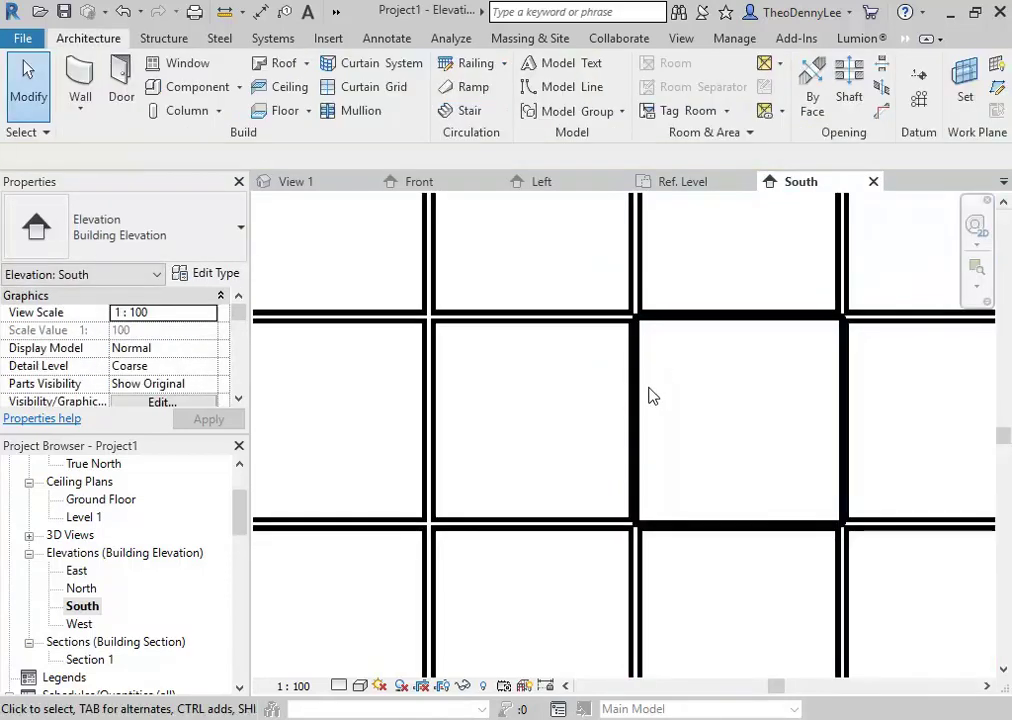
{"action": "scroll", "coordinate": [669, 385], "scroll_direction": "down", "scroll_amount": 4}
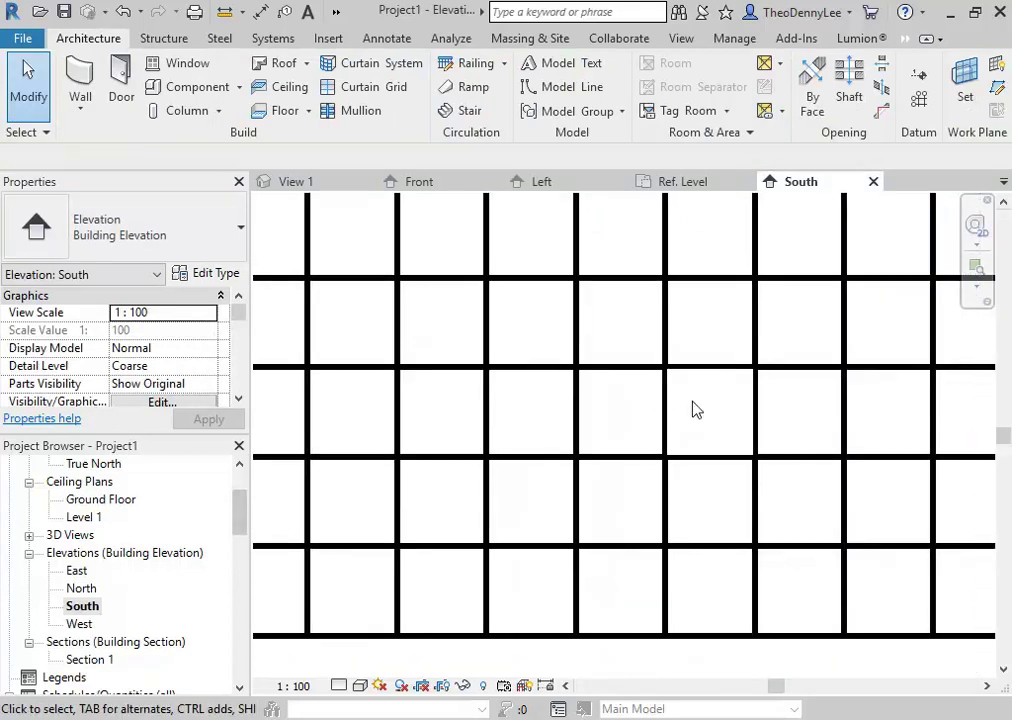
{"action": "double_click", "coordinate": [70, 535]}
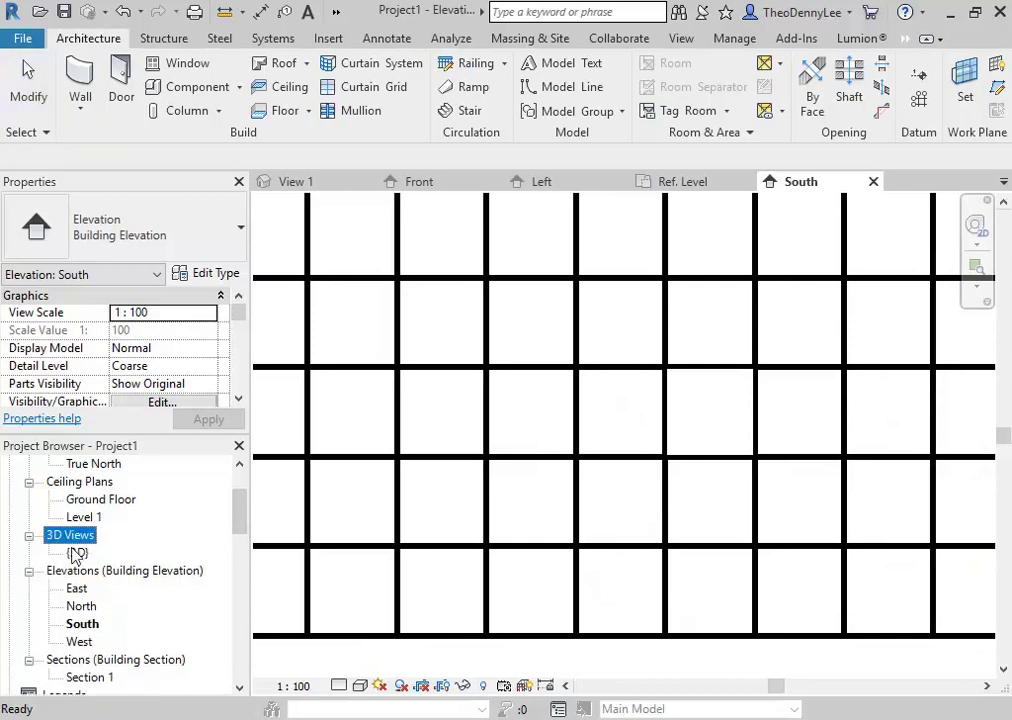
{"action": "double_click", "coordinate": [78, 552]}
{"action": "middle_click_drag", "start_coordinate": [740, 458], "coordinate": [528, 515]}
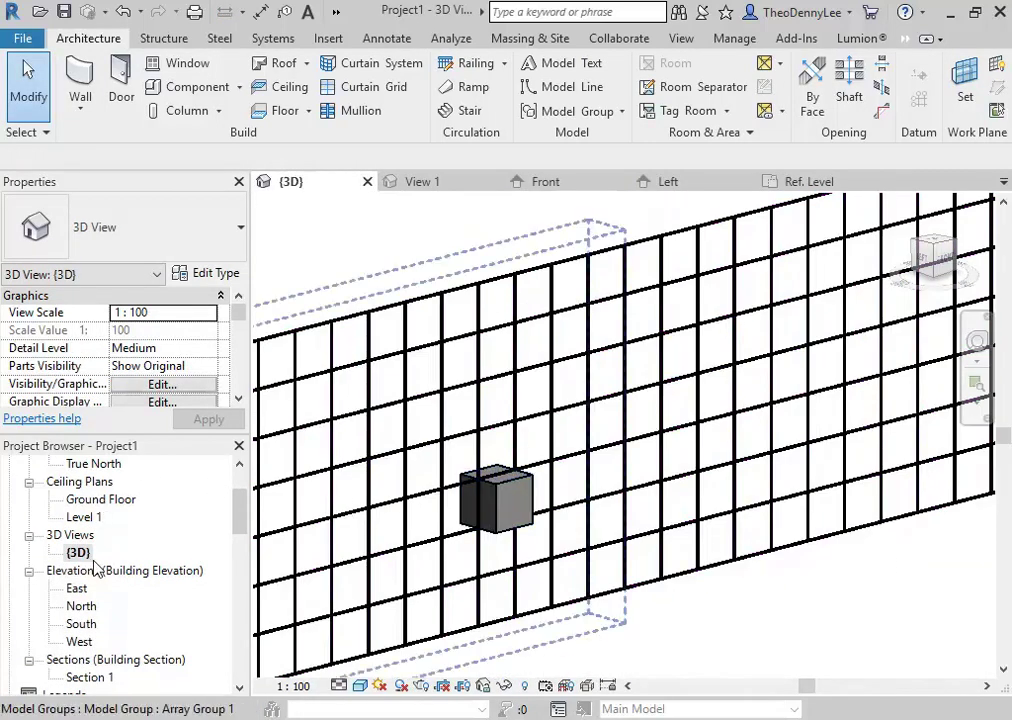
{"action": "scroll", "coordinate": [90, 565], "scroll_direction": "up", "scroll_amount": 3}
Step: In the Ground Floor plan, start a multiple copy of the box and place the first copy 900 mm along the grid screen
{"action": "double_click", "coordinate": [103, 499]}
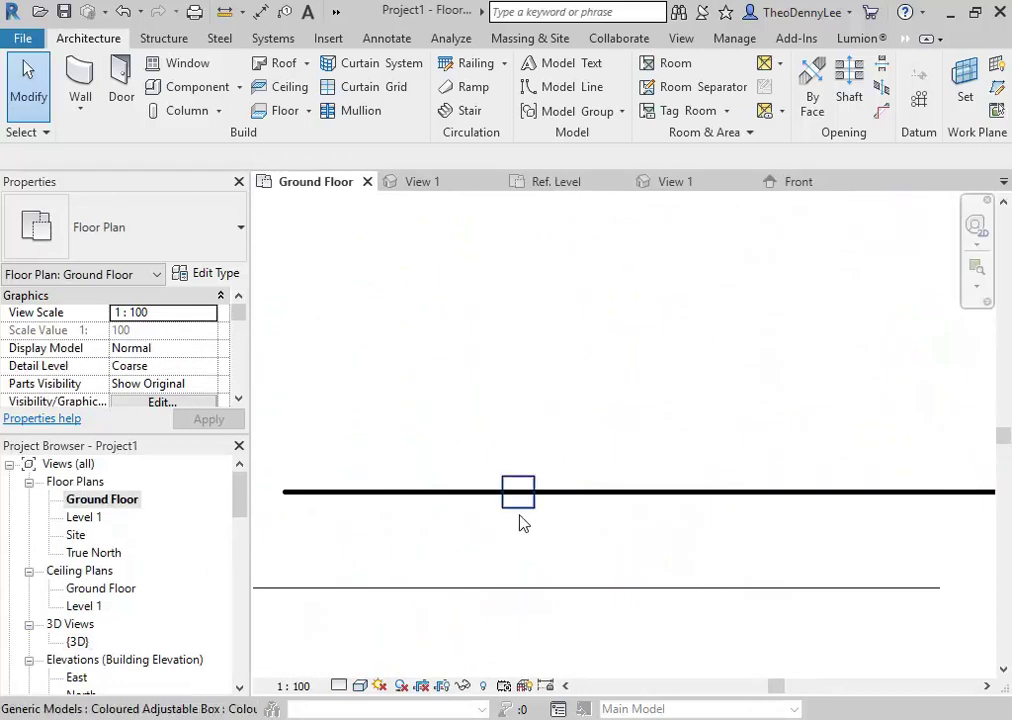
{"action": "left_click", "coordinate": [517, 506]}
{"action": "left_click", "coordinate": [395, 104]}
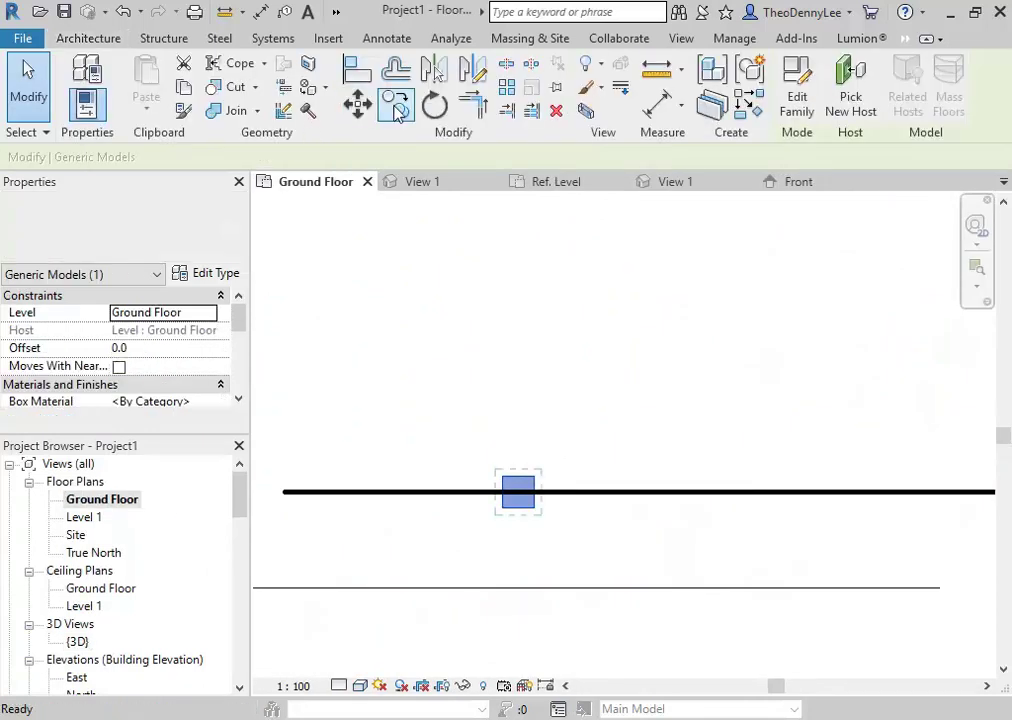
{"action": "left_click", "coordinate": [502, 508]}
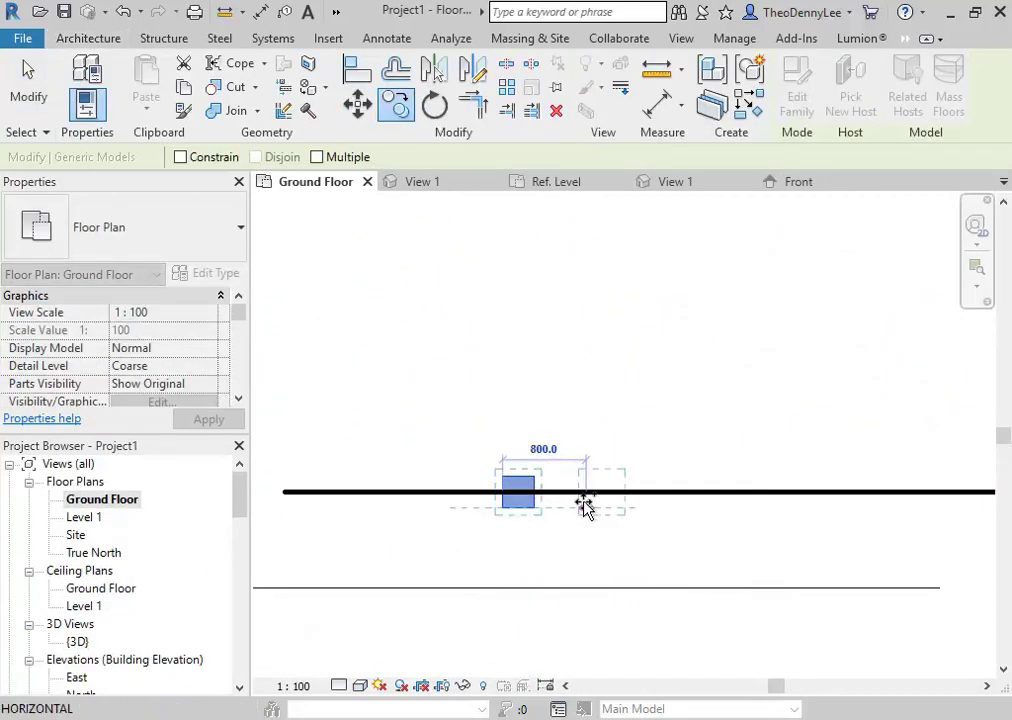
{"action": "left_click", "coordinate": [317, 158]}
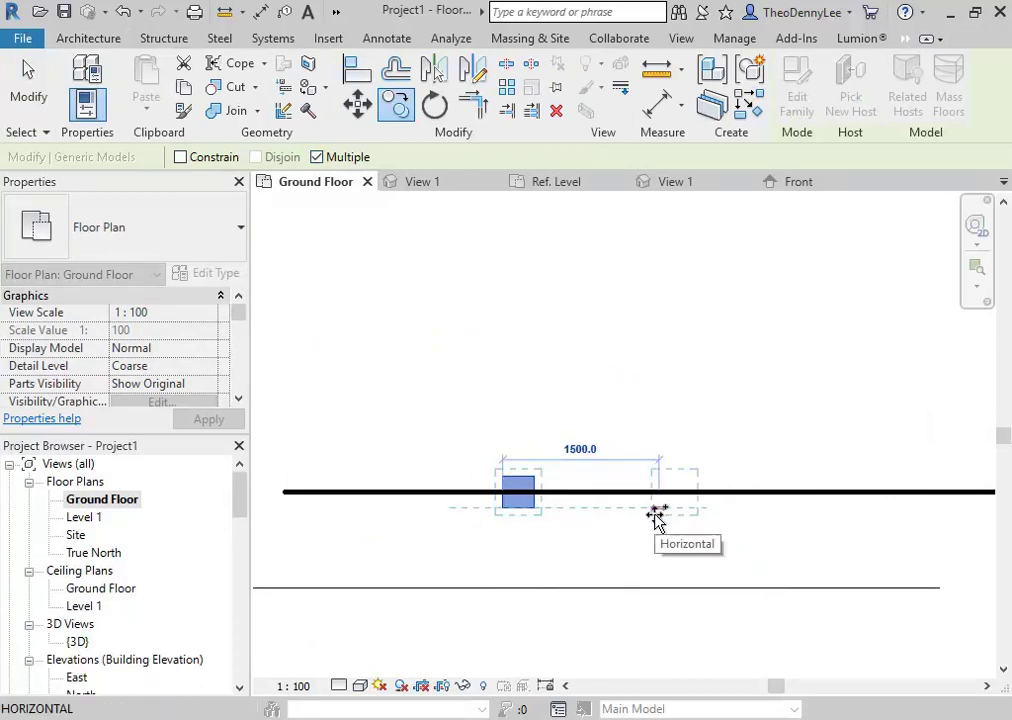
{"action": "type", "text": "900"}
{"action": "key", "text": "Return"}
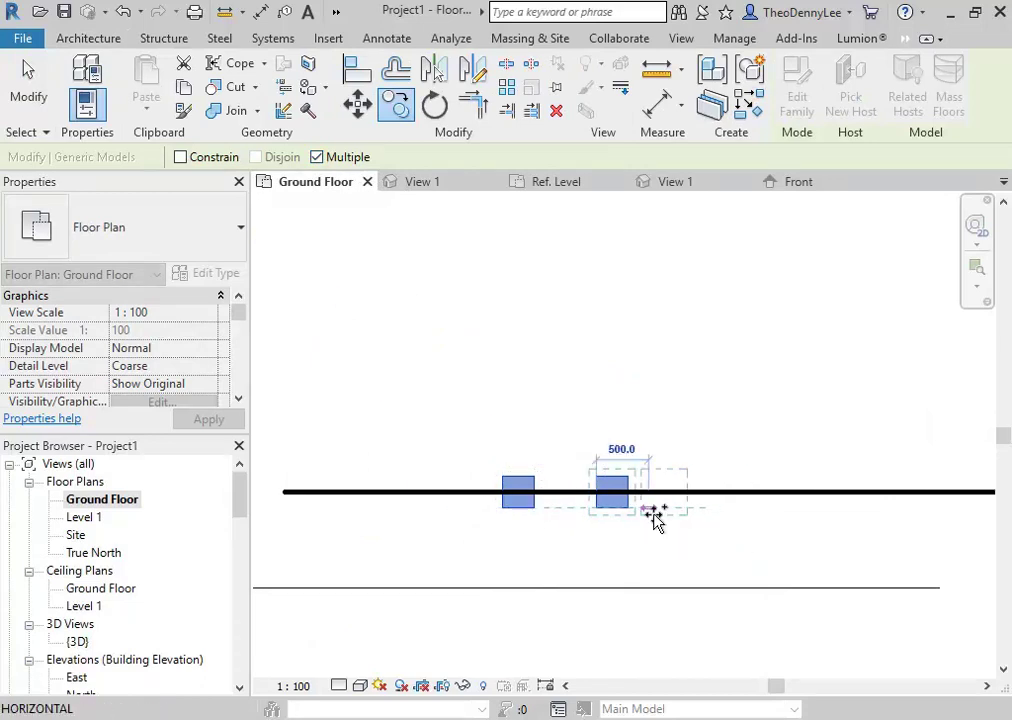
Step: Add two more box copies along the screen, spaced 1500 mm and 600 mm onward from each preceding copy, and finish copying
{"action": "type", "text": "1500"}
{"action": "key", "text": "Return"}
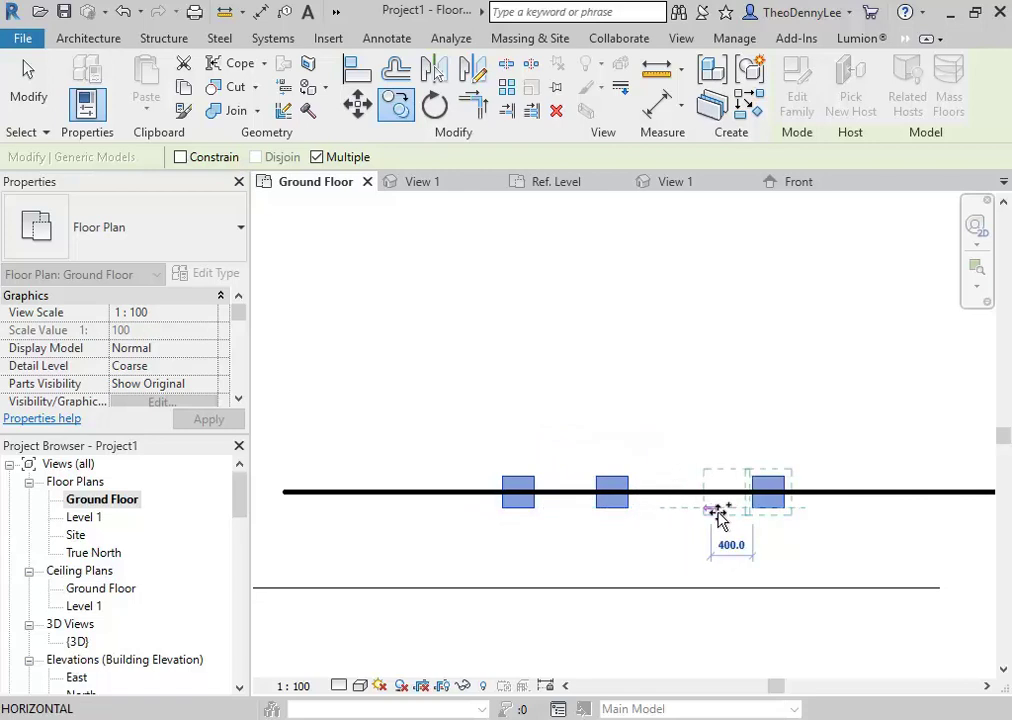
{"action": "middle_click_drag", "start_coordinate": [897, 517], "coordinate": [753, 535]}
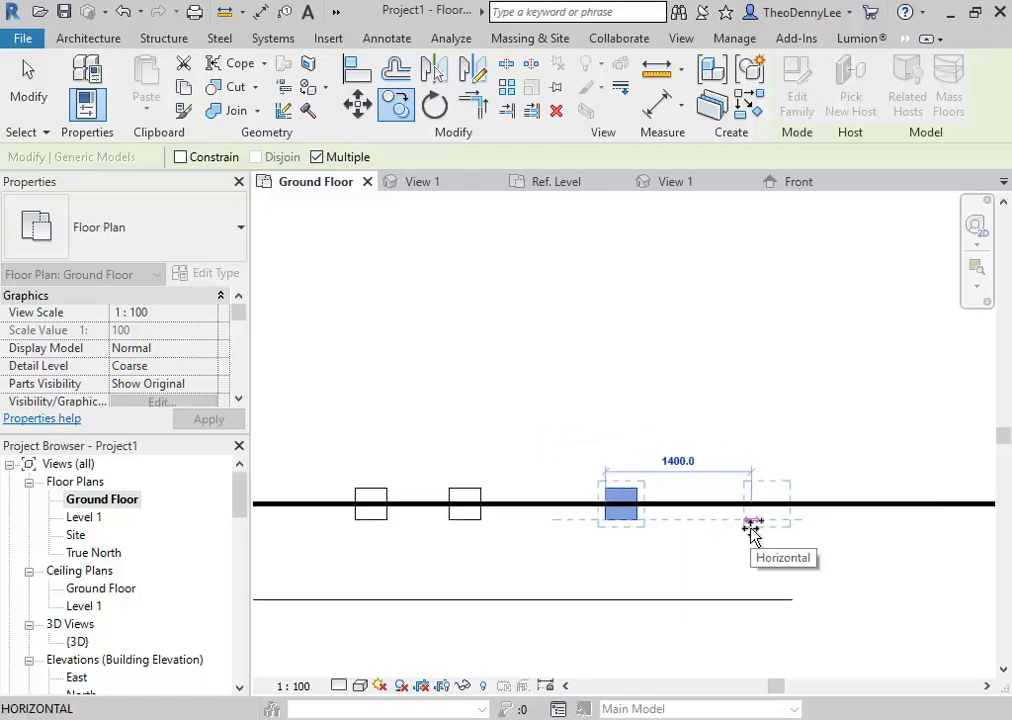
{"action": "type", "text": "600"}
{"action": "key", "text": "Return"}
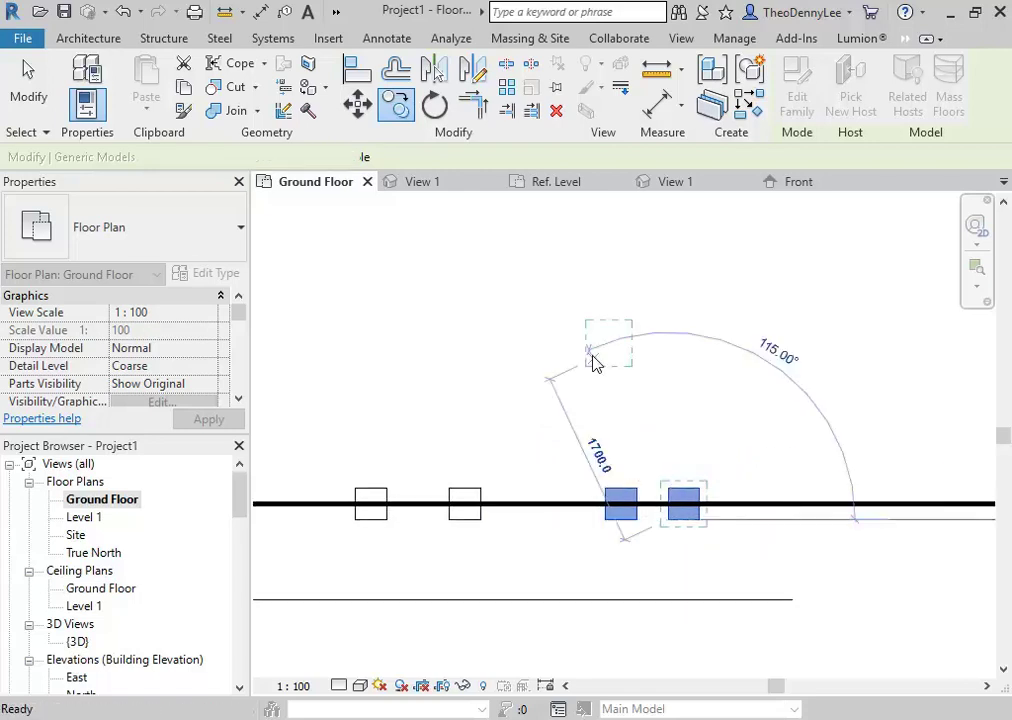
{"action": "key", "text": "Escape"}
{"action": "key", "text": "Escape"}
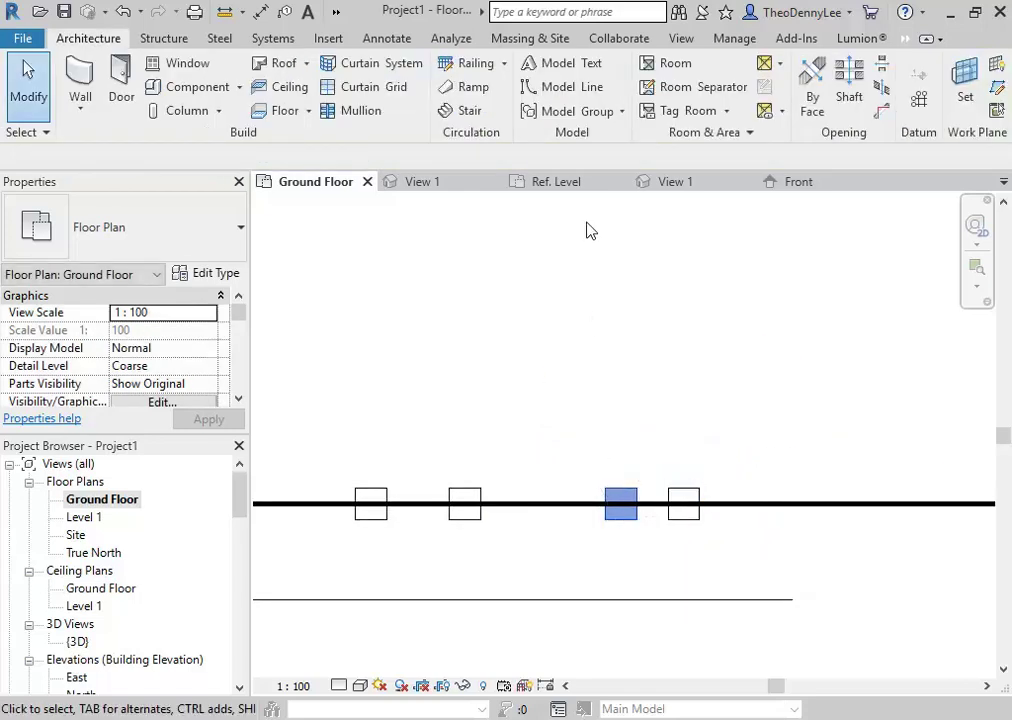
Step: Review the copied boxes in the default 3D view and in the South elevation
{"action": "double_click", "coordinate": [78, 641]}
{"action": "middle_click_drag", "start_coordinate": [414, 423], "coordinate": [576, 481], "text": "shift"}
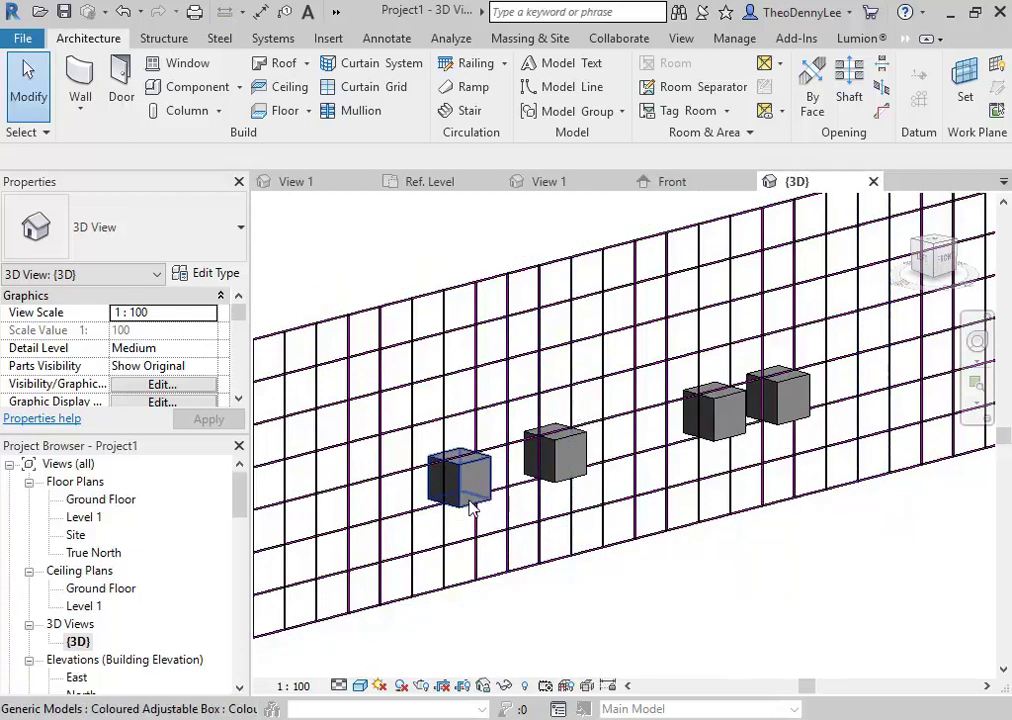
{"action": "scroll", "coordinate": [80, 628], "scroll_direction": "down", "scroll_amount": 2}
{"action": "double_click", "coordinate": [80, 624]}
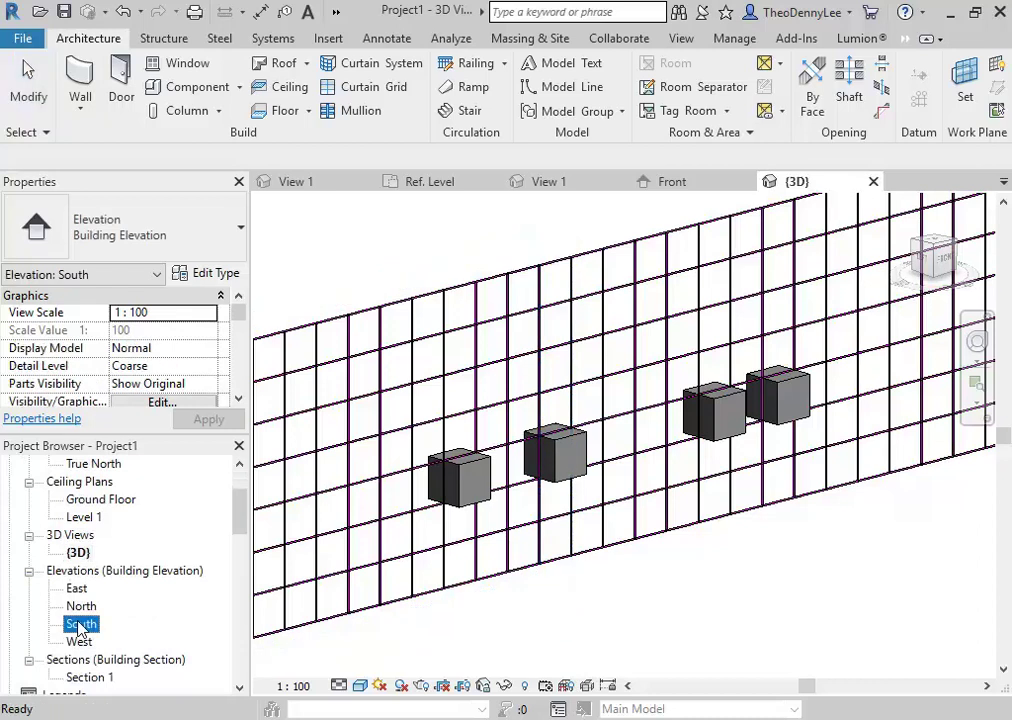
{"action": "scroll", "coordinate": [427, 492], "scroll_direction": "down", "scroll_amount": 4}
{"action": "scroll", "coordinate": [615, 508], "scroll_direction": "up", "scroll_amount": 5}
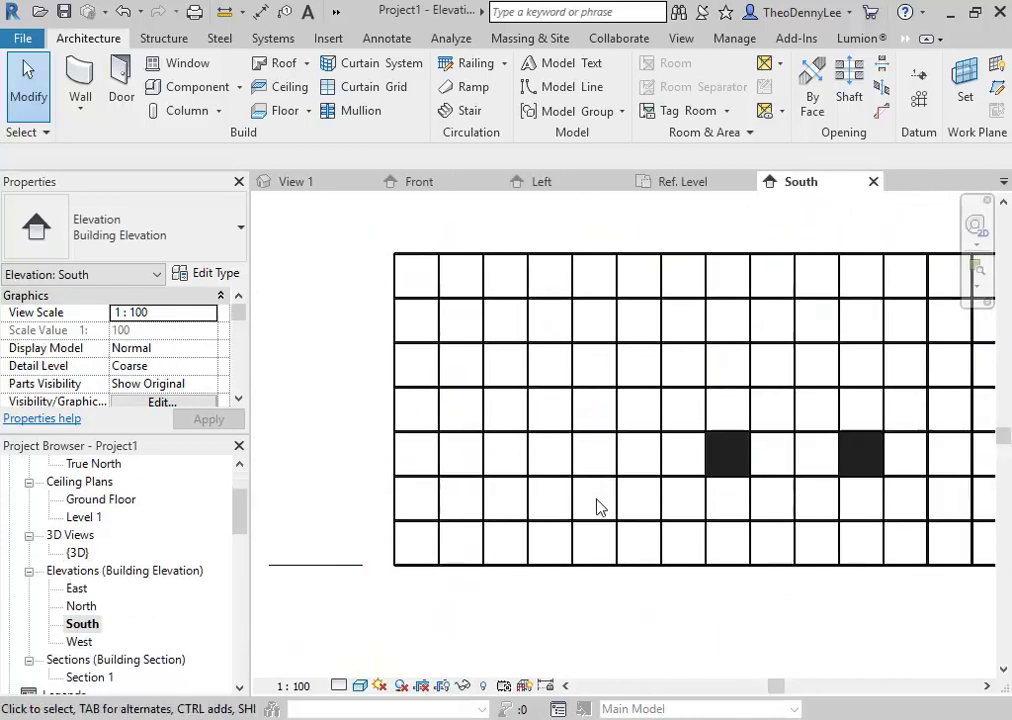
Step: Copy the leftmost box vertically upward by 600 mm in the South elevation
{"action": "left_click", "coordinate": [489, 437]}
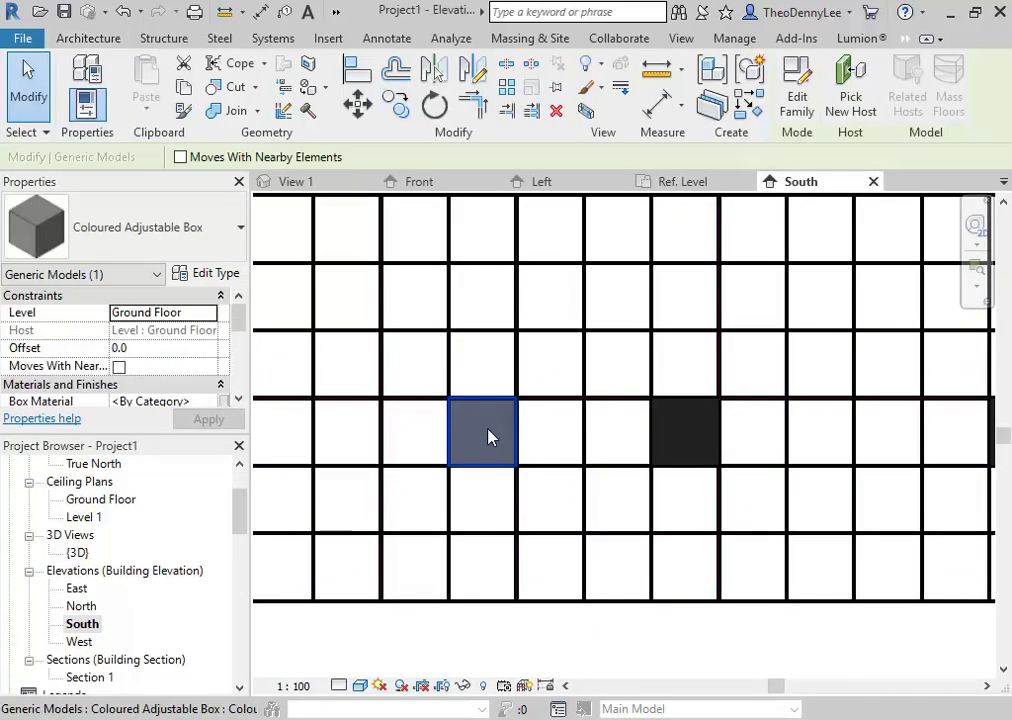
{"action": "scroll", "coordinate": [495, 440], "scroll_direction": "up", "scroll_amount": 2}
{"action": "left_click", "coordinate": [396, 103]}
{"action": "left_click", "coordinate": [421, 512]}
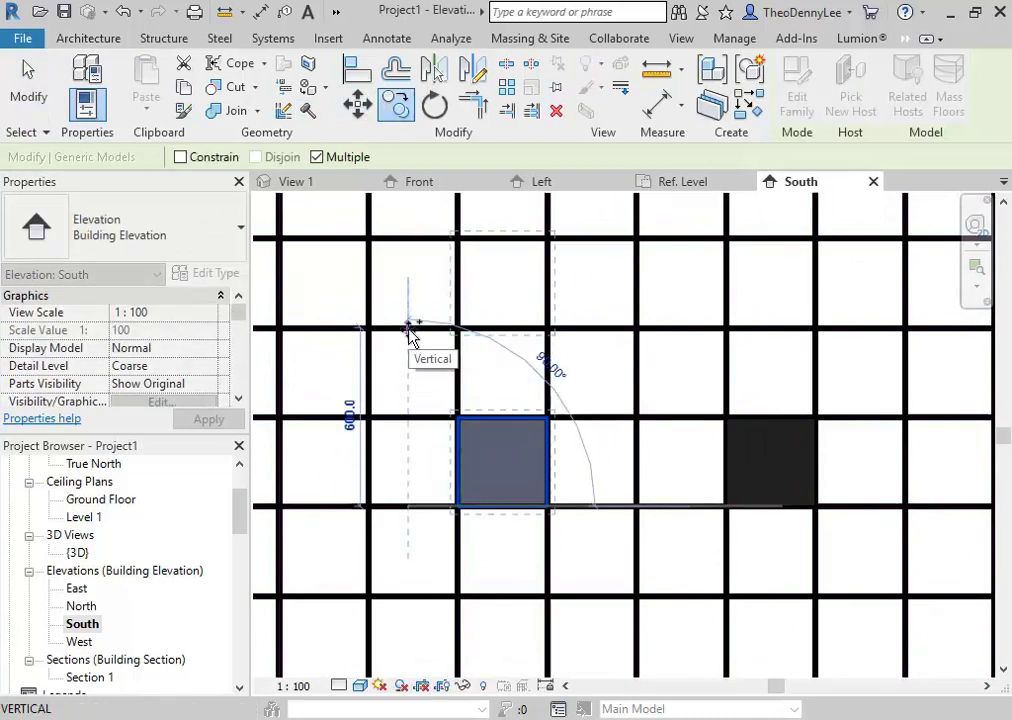
{"action": "left_click", "coordinate": [413, 328]}
{"action": "key", "text": "Escape"}
{"action": "key", "text": "Escape"}
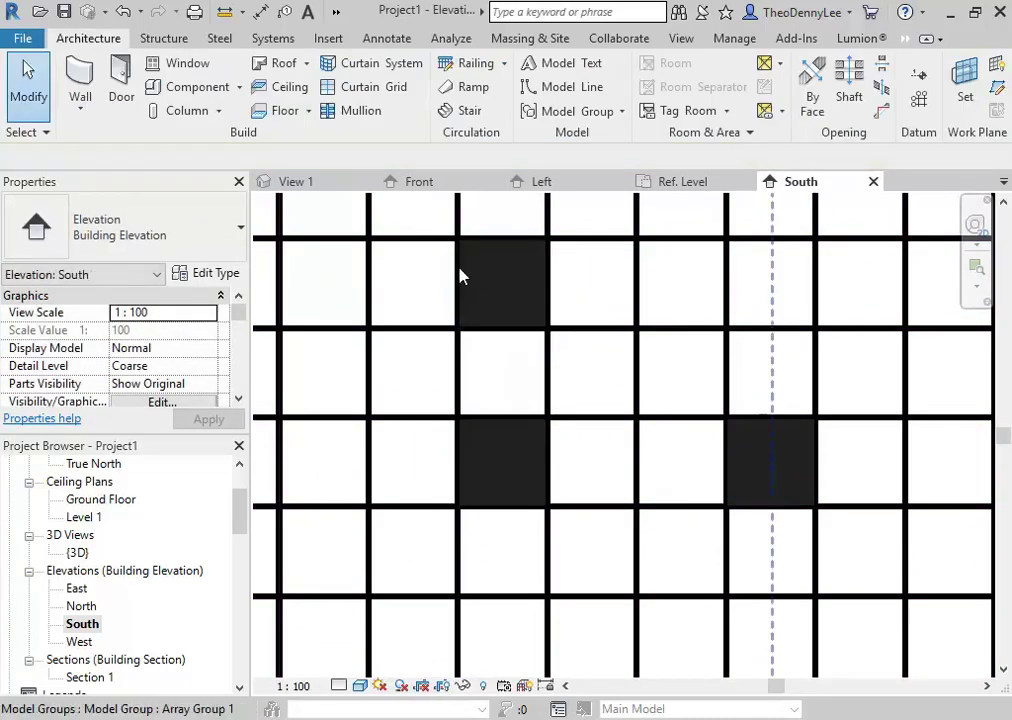
Step: Select the raised box copy and compare its instance Offset with the Box Height from Floor type parameter
{"action": "left_click", "coordinate": [482, 283]}
{"action": "key", "text": "Escape"}
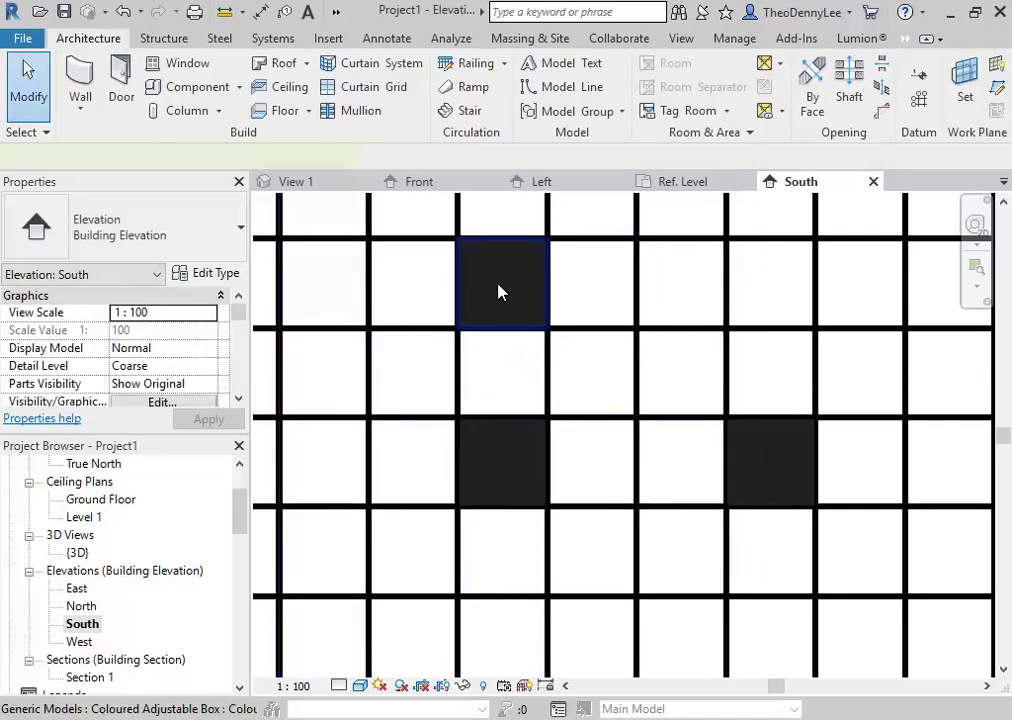
{"action": "left_click", "coordinate": [499, 289]}
{"action": "mouse_move", "coordinate": [240, 323]}
{"action": "left_mouse_down"}
{"action": "mouse_move", "coordinate": [237, 339]}
{"action": "mouse_move", "coordinate": [239, 330]}
{"action": "left_mouse_up"}
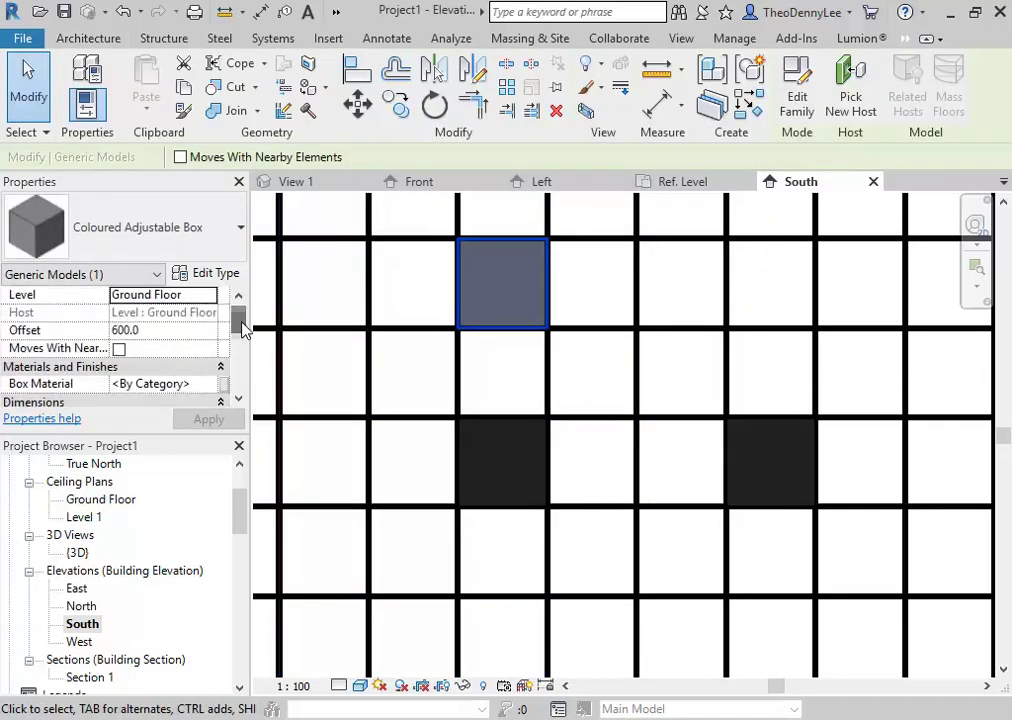
{"action": "left_click", "coordinate": [206, 276]}
{"action": "left_click_drag", "start_coordinate": [252, 33], "coordinate": [546, 37]}
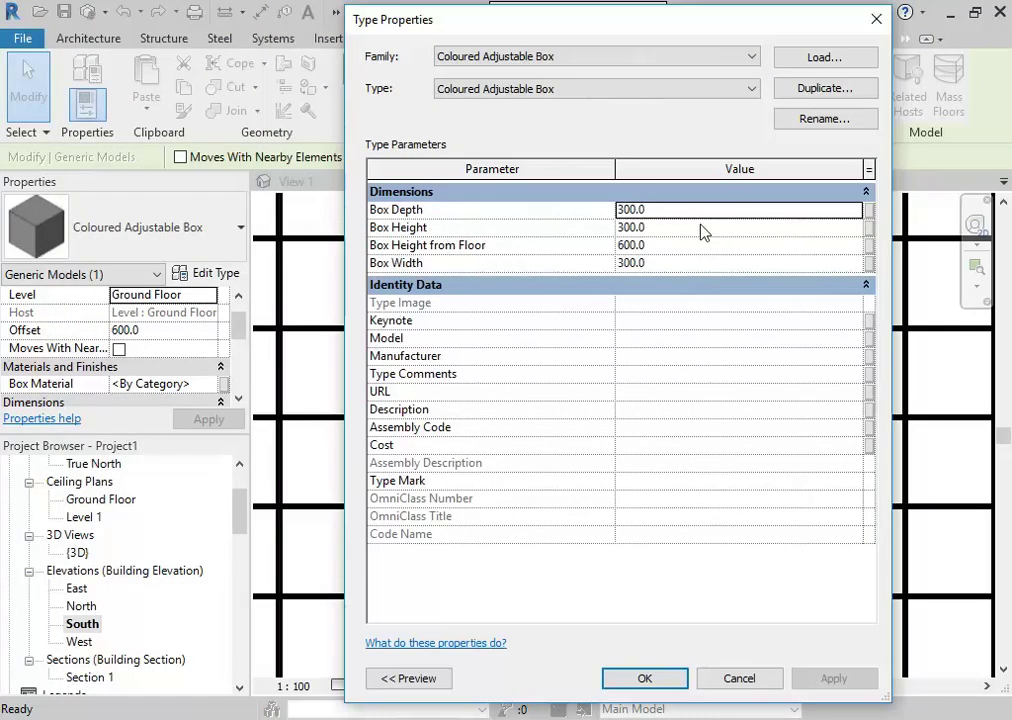
{"action": "left_click", "coordinate": [675, 249]}
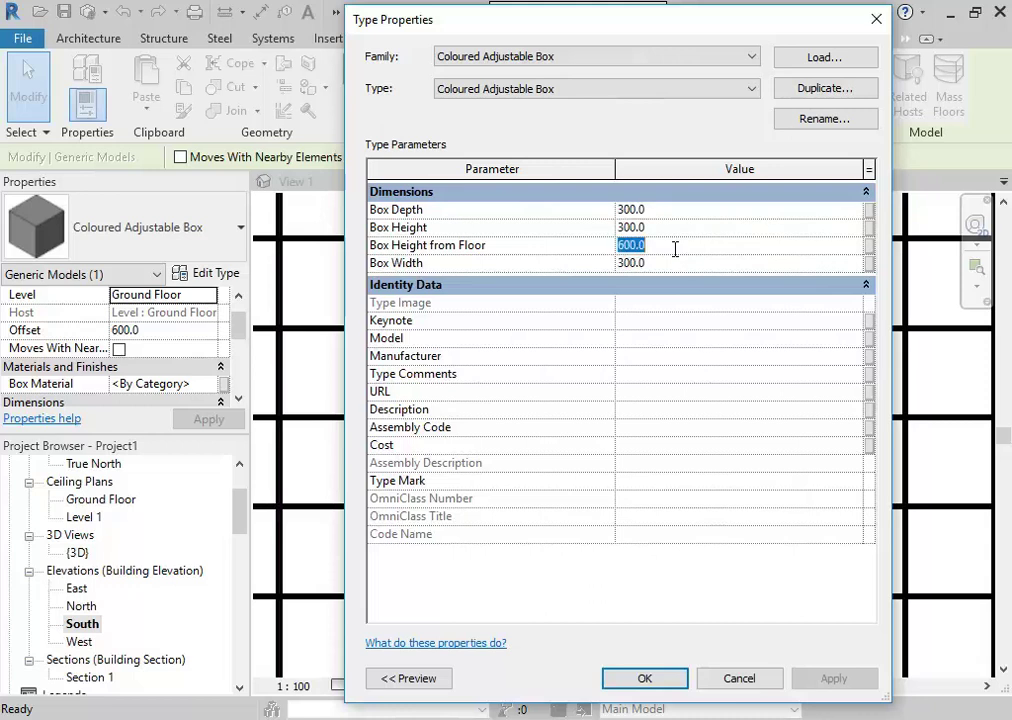
{"action": "left_click", "coordinate": [730, 678]}
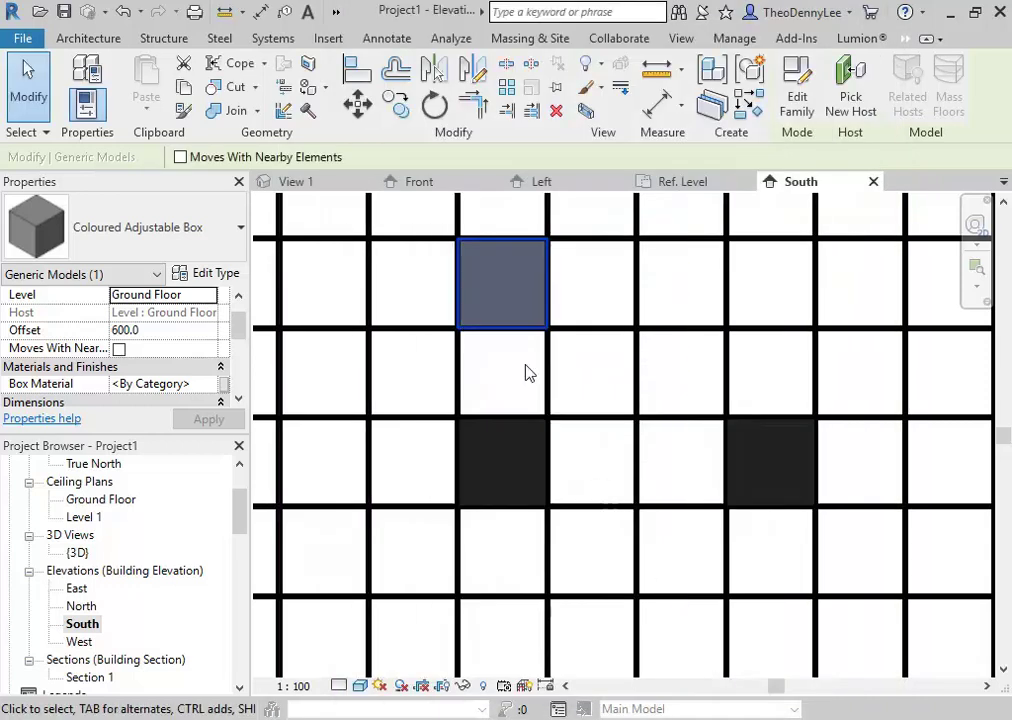
Step: Undo the vertical copy of the box
{"action": "scroll", "coordinate": [495, 366], "scroll_direction": "down", "scroll_amount": 2}
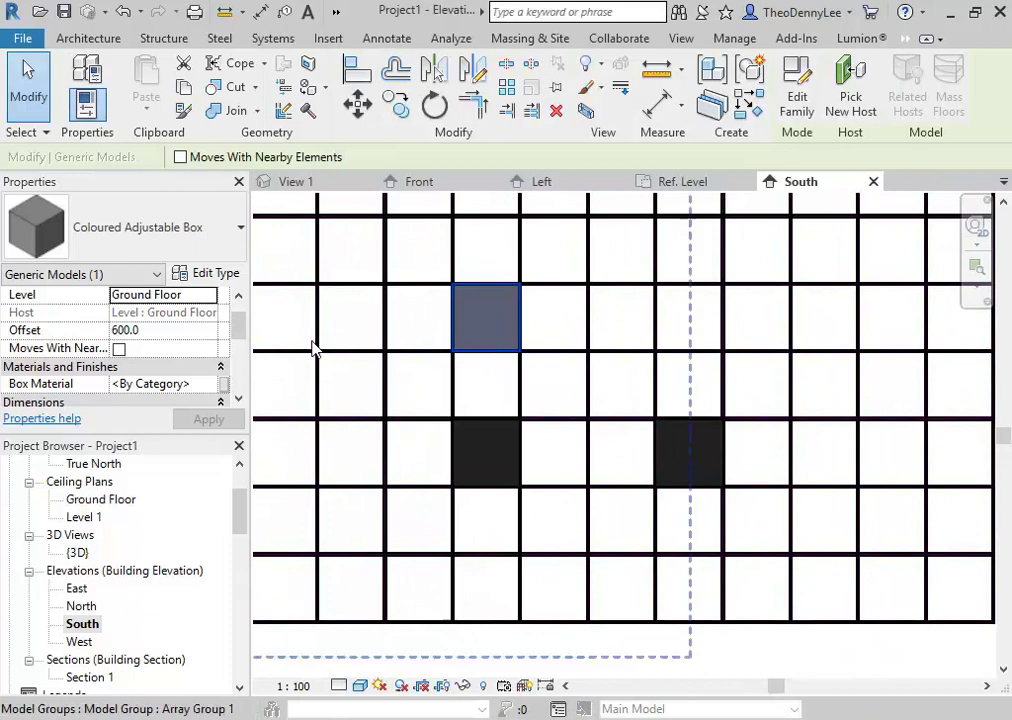
{"action": "left_click", "coordinate": [125, 10]}
{"action": "scroll", "coordinate": [434, 397], "scroll_direction": "down", "scroll_amount": 3}
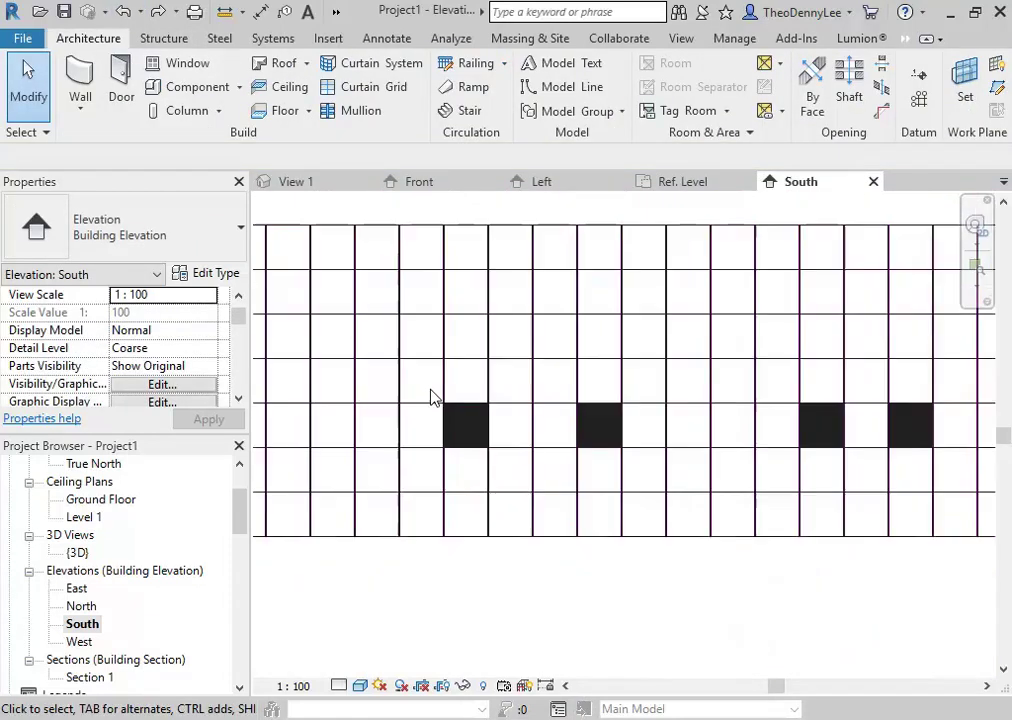
Step: Copy the second box of the row horizontally to the grid cell three cells left of the leftmost box
{"action": "key", "text": "Tab"}
{"action": "left_click", "coordinate": [584, 450]}
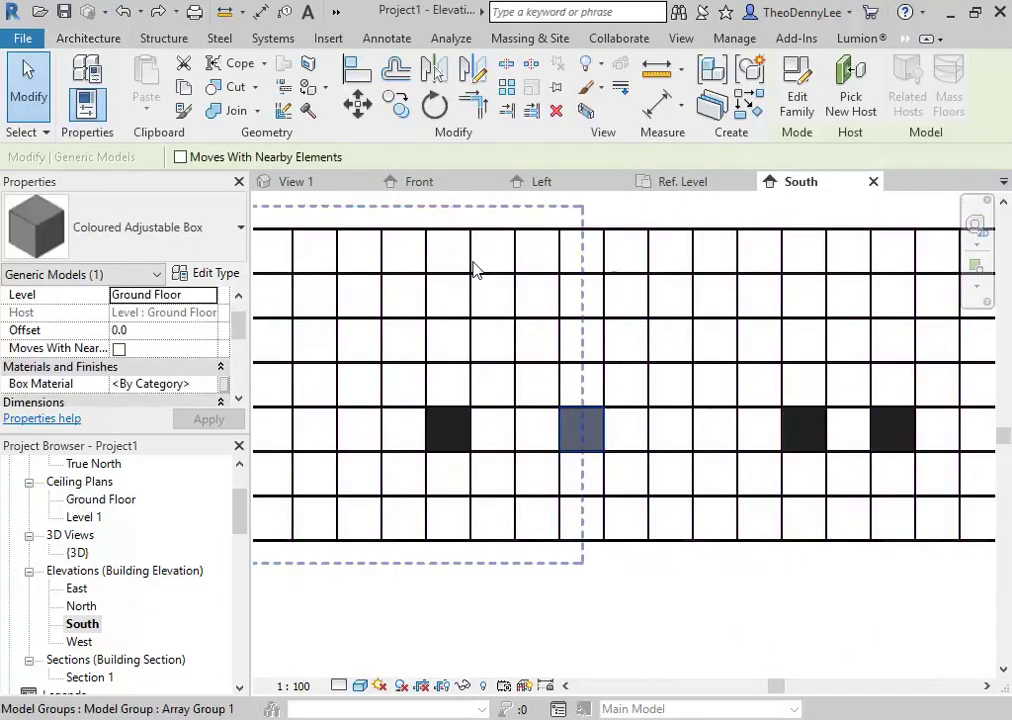
{"action": "left_click", "coordinate": [396, 104]}
{"action": "left_click", "coordinate": [578, 470]}
{"action": "left_click", "coordinate": [840, 391]}
{"action": "left_click", "coordinate": [506, 409]}
{"action": "key", "text": "Escape"}
{"action": "key", "text": "Escape"}
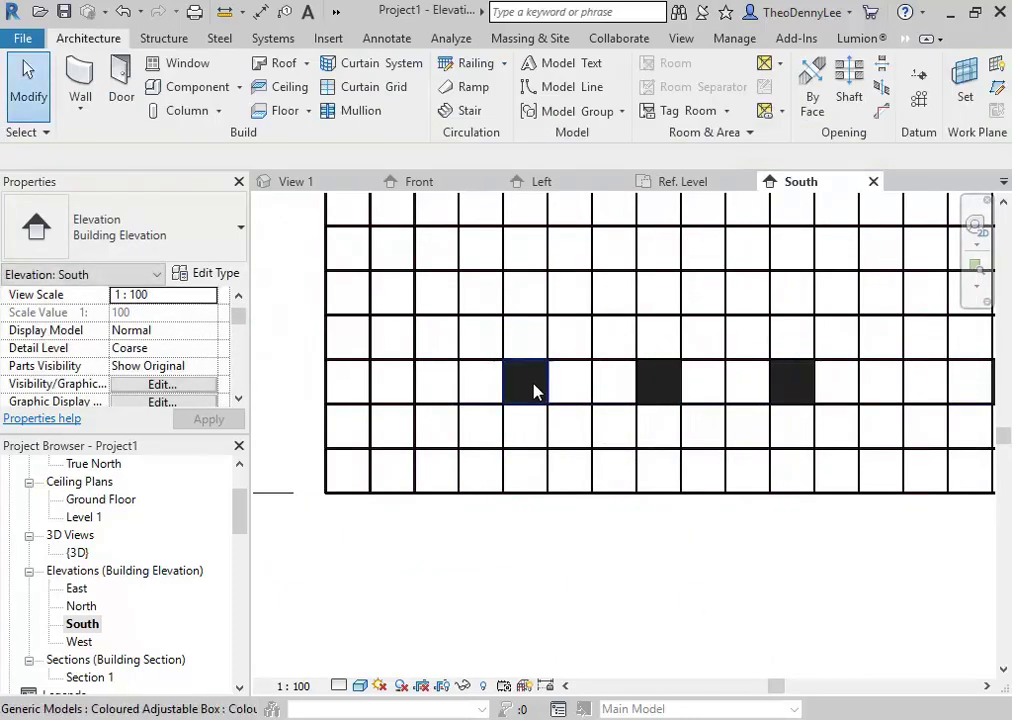
Step: In the type properties of the new leftmost box, set Box Height from Floor to 1200 mm
{"action": "left_click", "coordinate": [517, 397]}
{"action": "middle_click_drag", "start_coordinate": [517, 397], "coordinate": [549, 412]}
{"action": "left_click", "coordinate": [208, 273]}
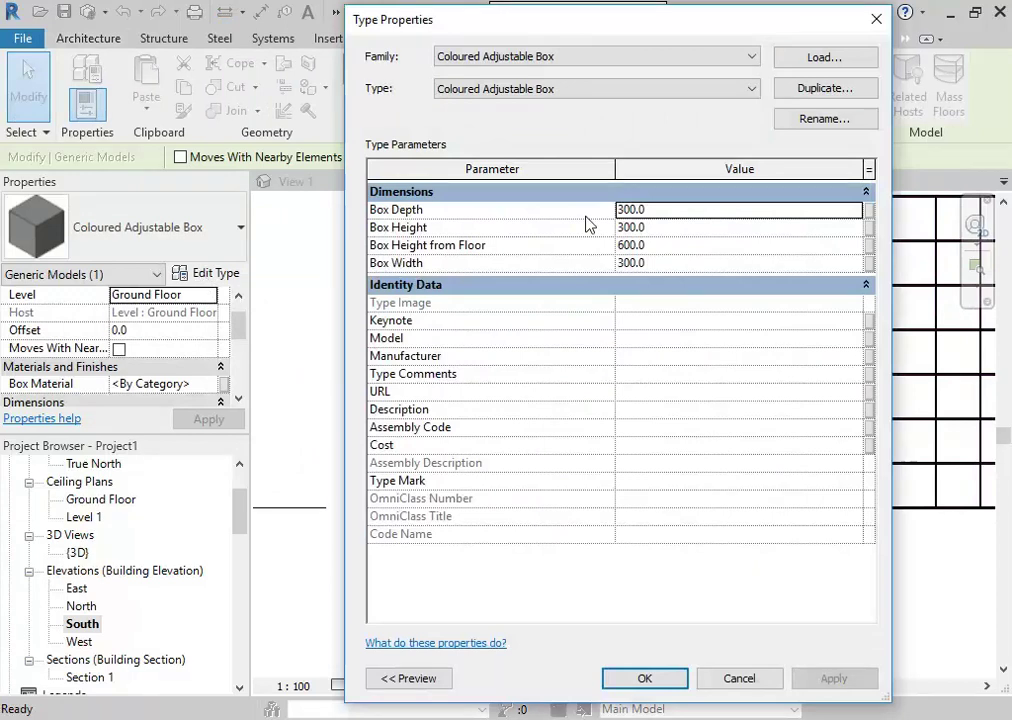
{"action": "left_click", "coordinate": [682, 246]}
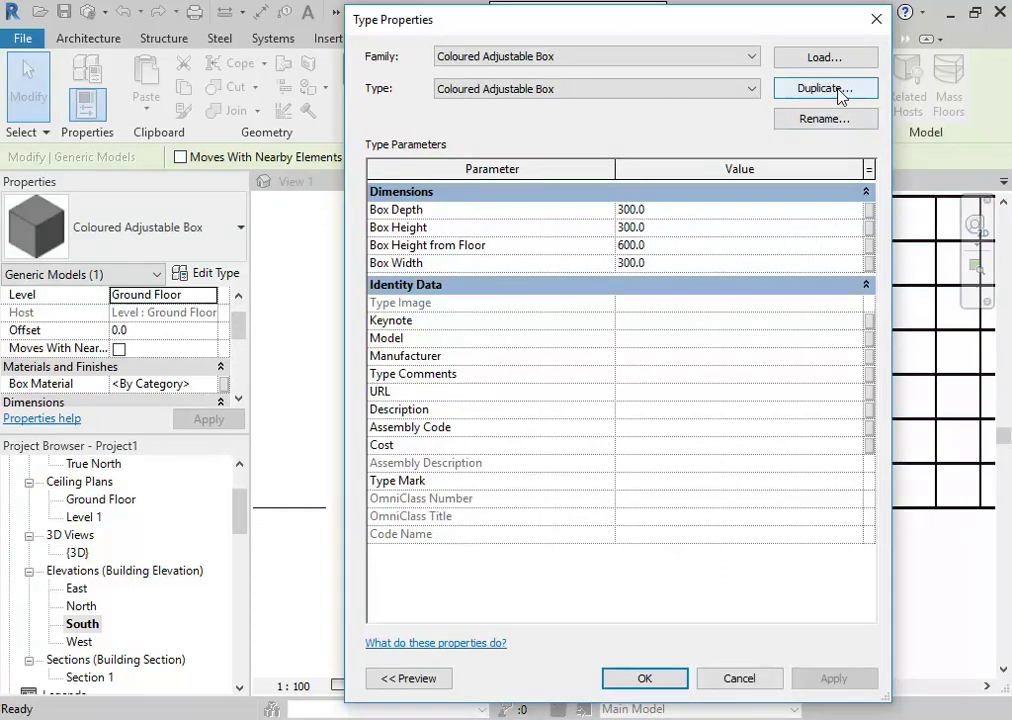
{"action": "double_click", "coordinate": [685, 247]}
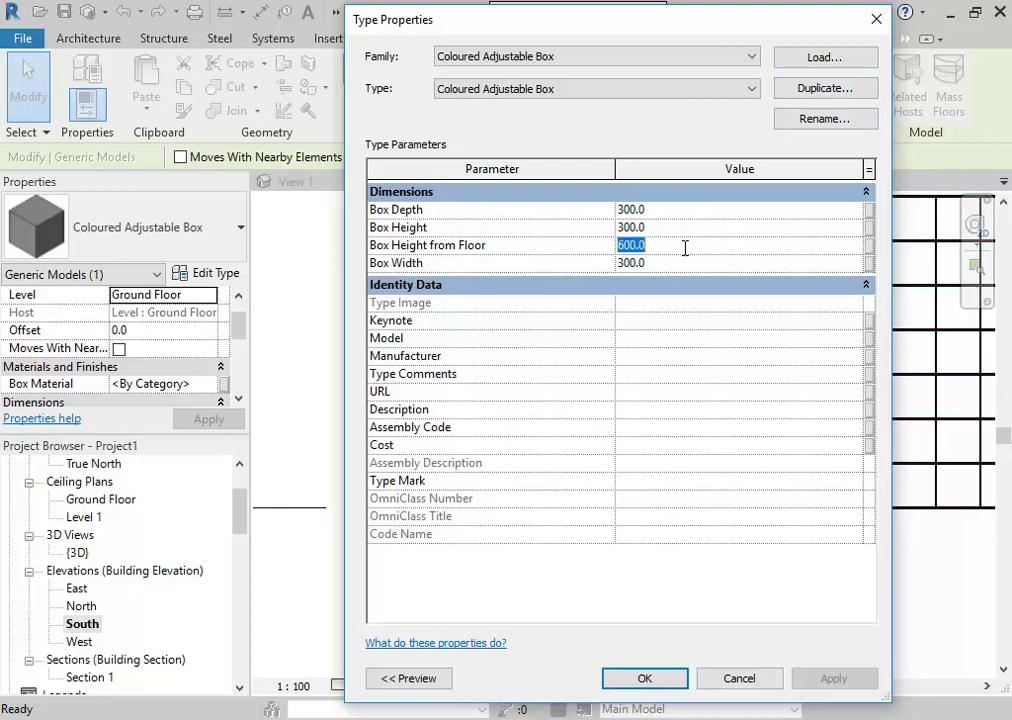
{"action": "type", "text": "1200"}
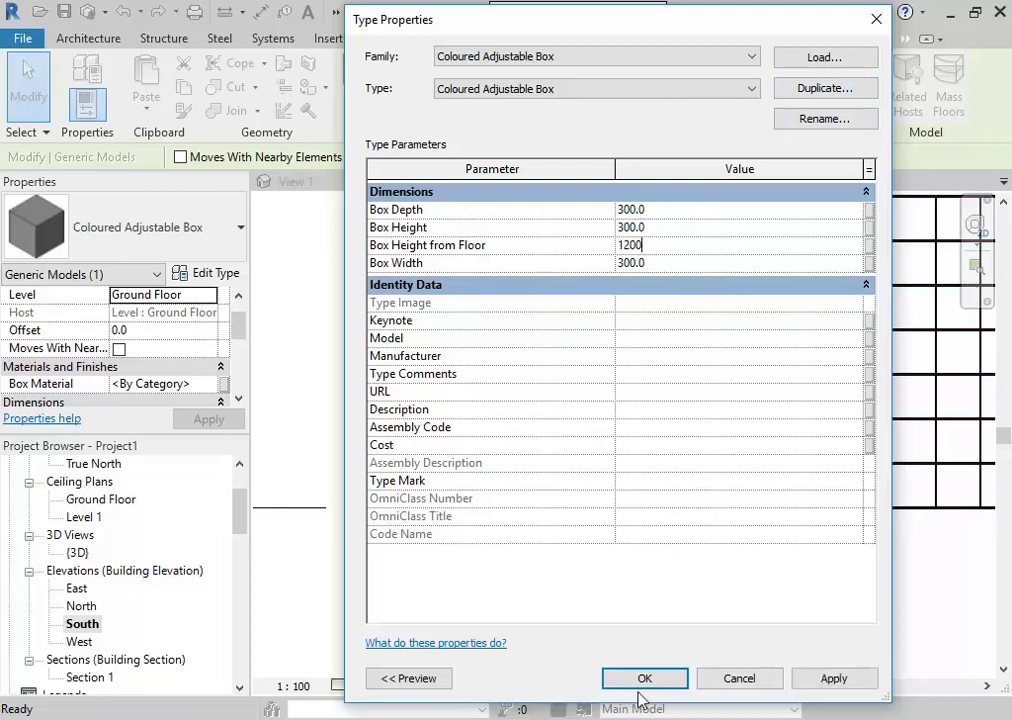
{"action": "left_click", "coordinate": [644, 678]}
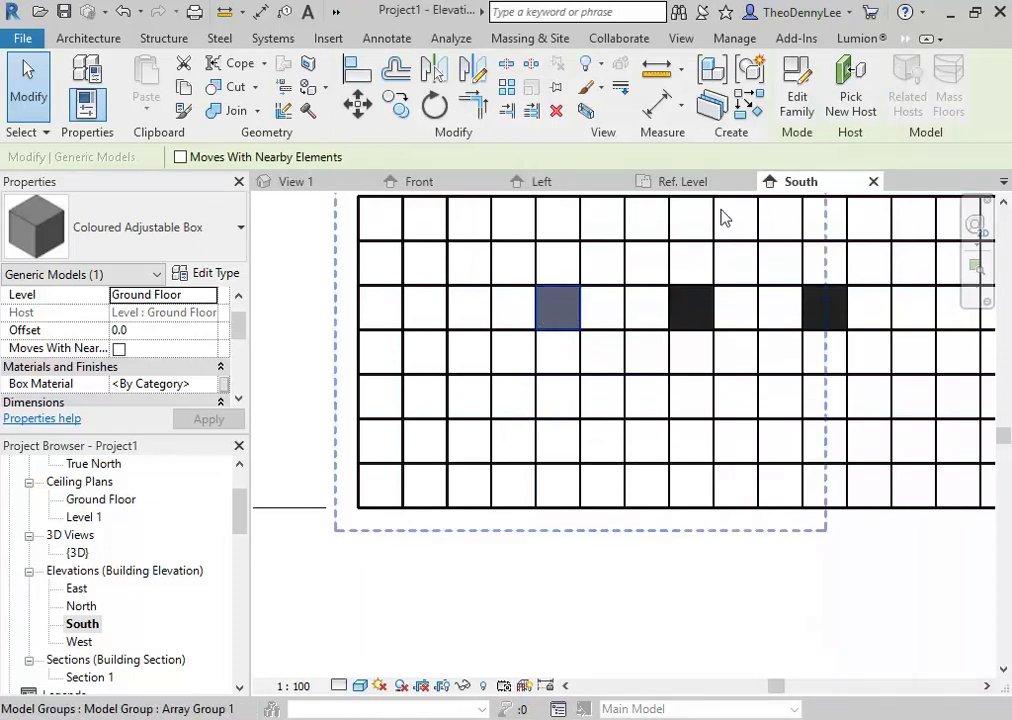
Step: Open the Coloured Adjustable Box family for editing and change Box Height from Floor from a type parameter to an instance parameter
{"action": "left_click", "coordinate": [796, 104]}
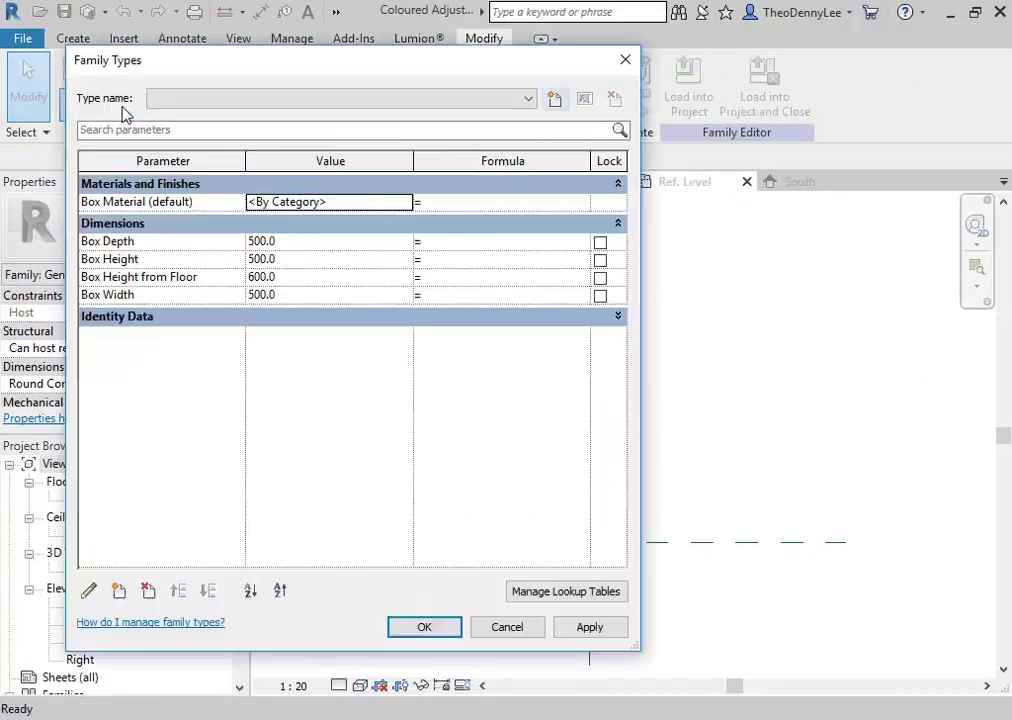
{"action": "left_click", "coordinate": [82, 74]}
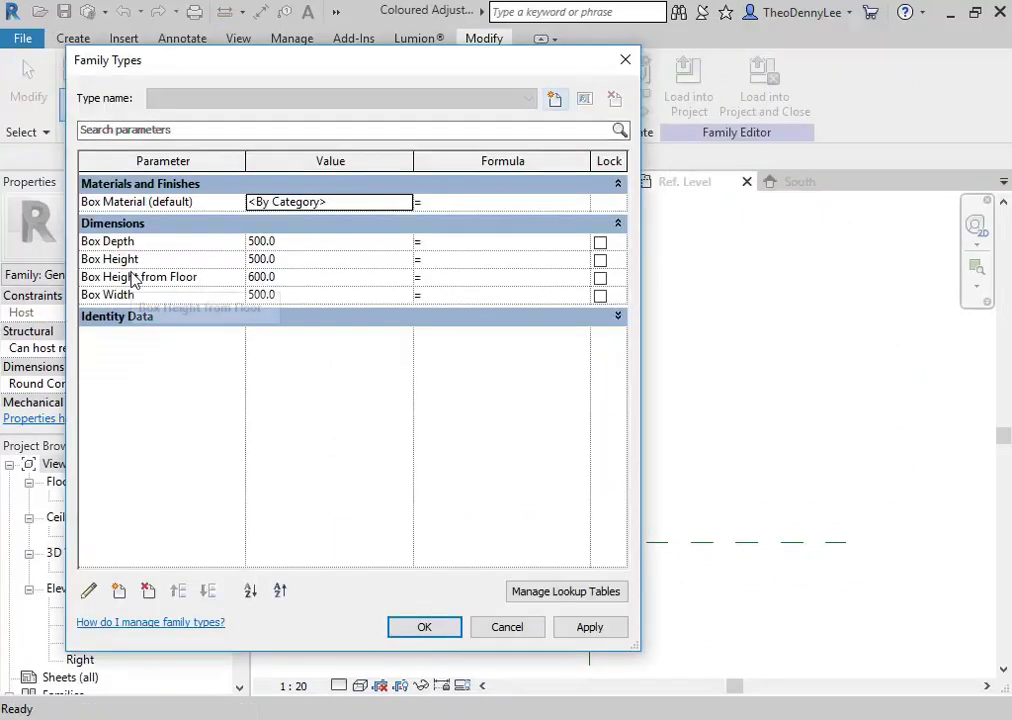
{"action": "left_click", "coordinate": [131, 277]}
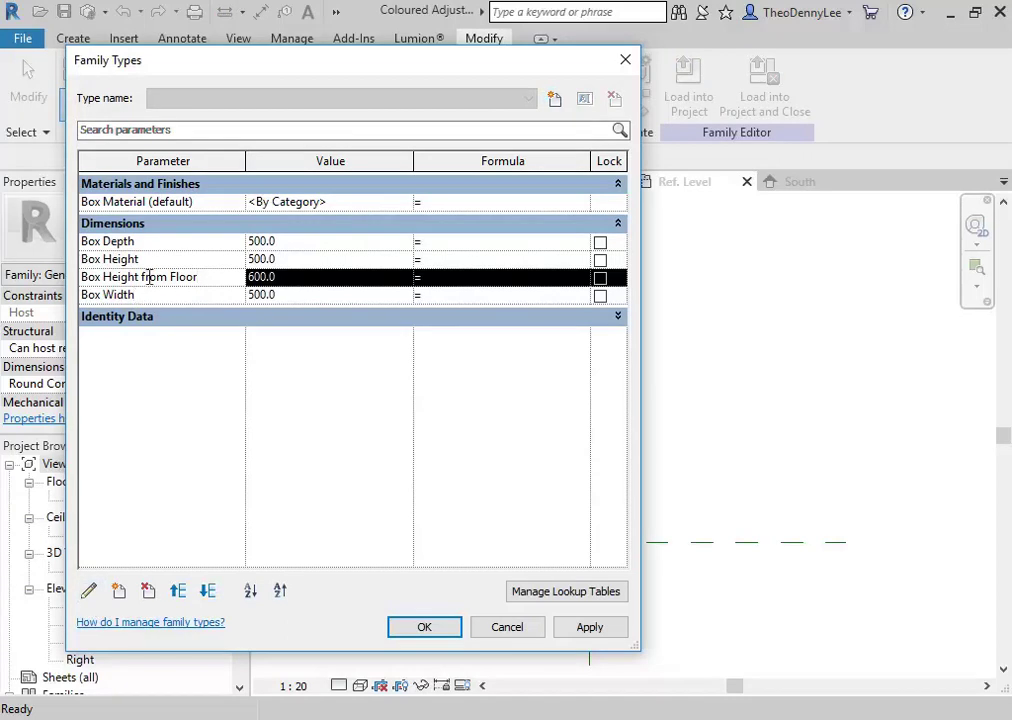
{"action": "left_click", "coordinate": [88, 590]}
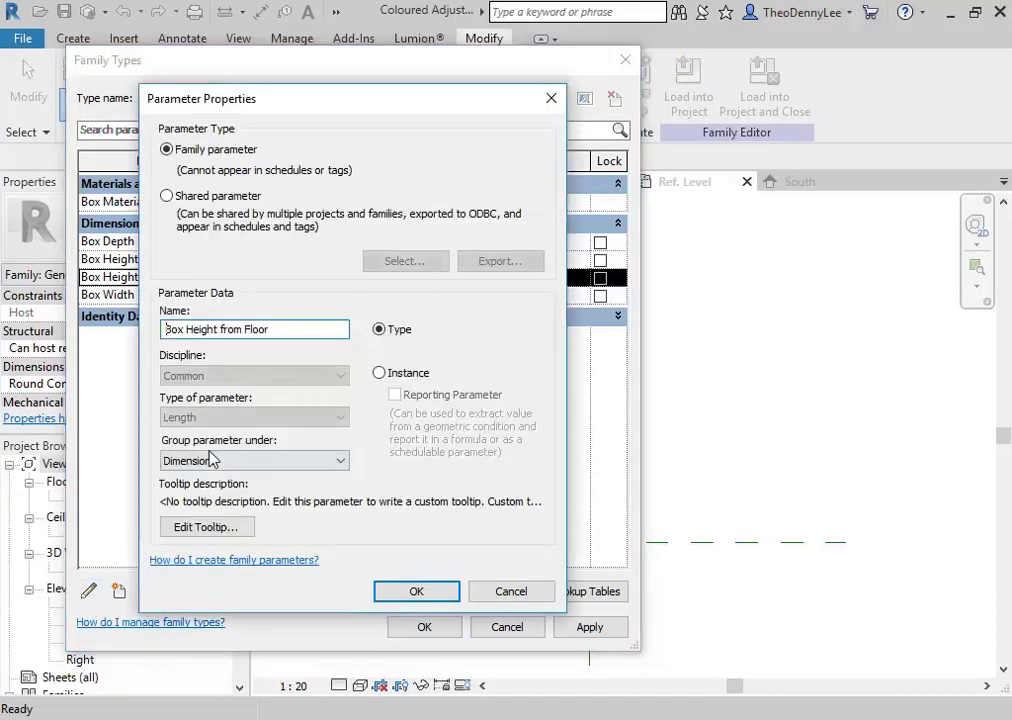
{"action": "left_click", "coordinate": [381, 373]}
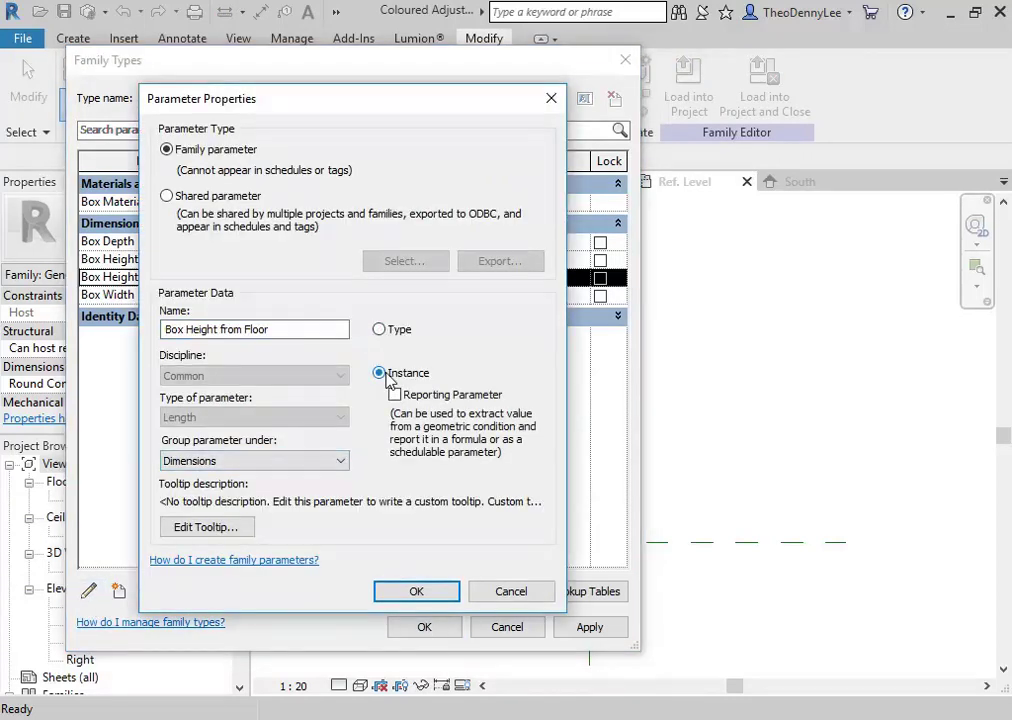
{"action": "left_click", "coordinate": [418, 593]}
{"action": "left_click", "coordinate": [424, 628]}
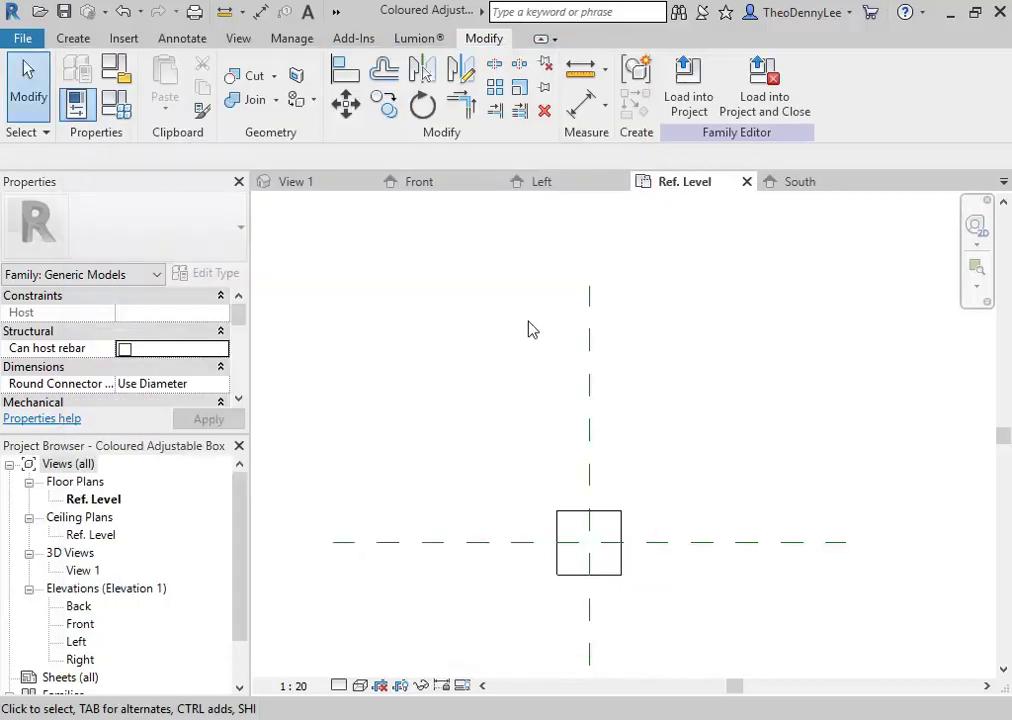
Step: Load the edited box family into Project1, overwriting the existing version and its parameter values
{"action": "left_click", "coordinate": [688, 78]}
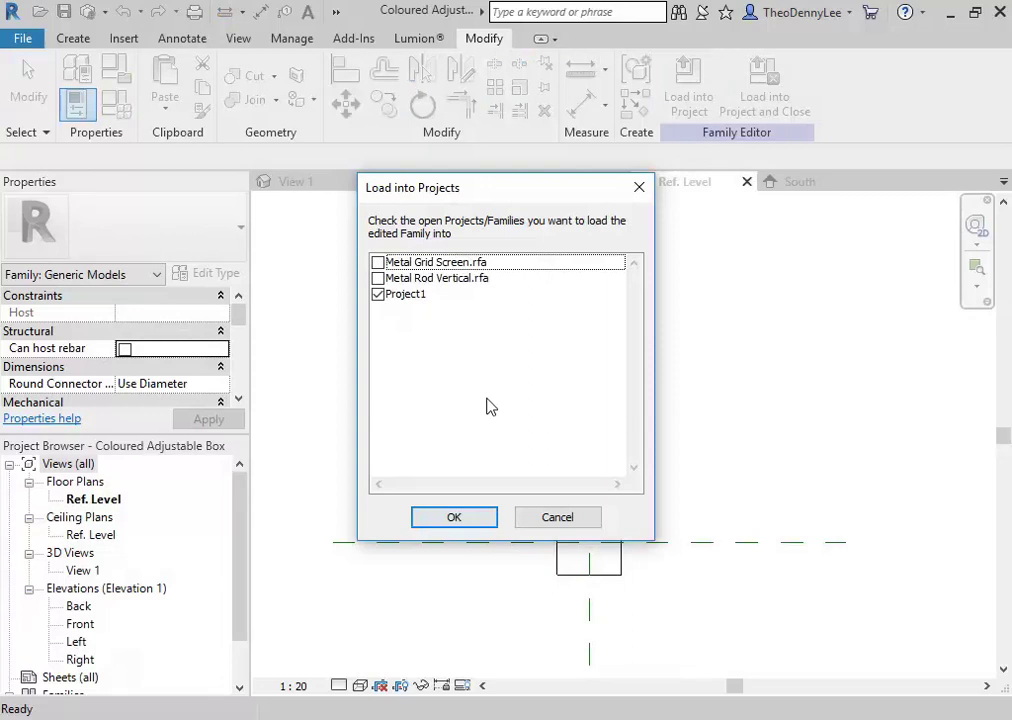
{"action": "left_click", "coordinate": [427, 519]}
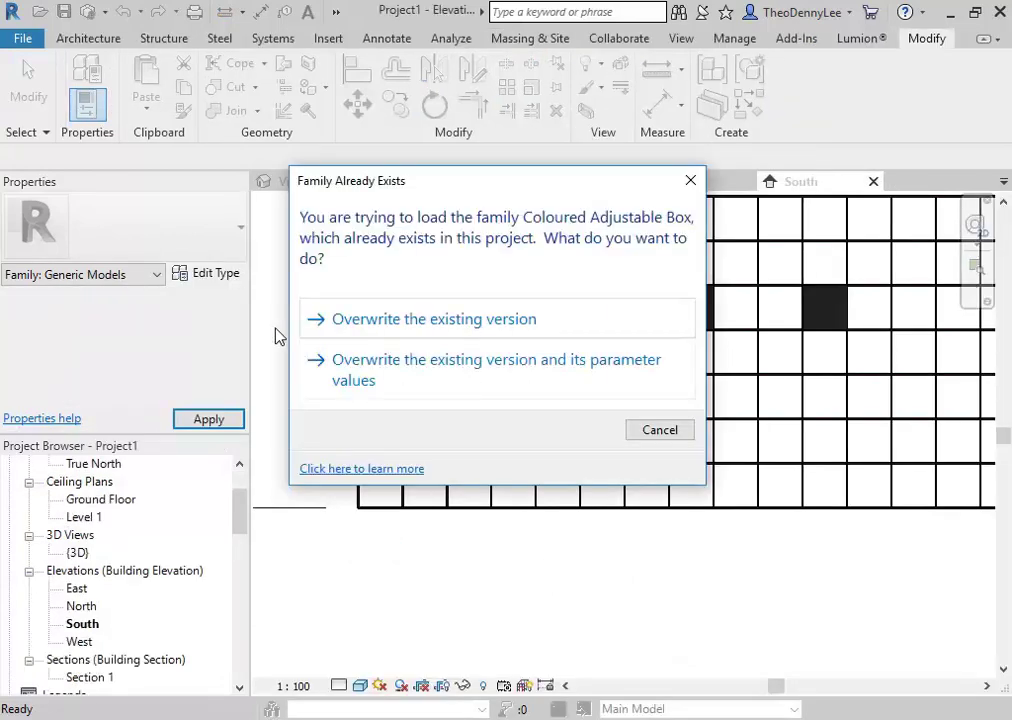
{"action": "left_click", "coordinate": [422, 378]}
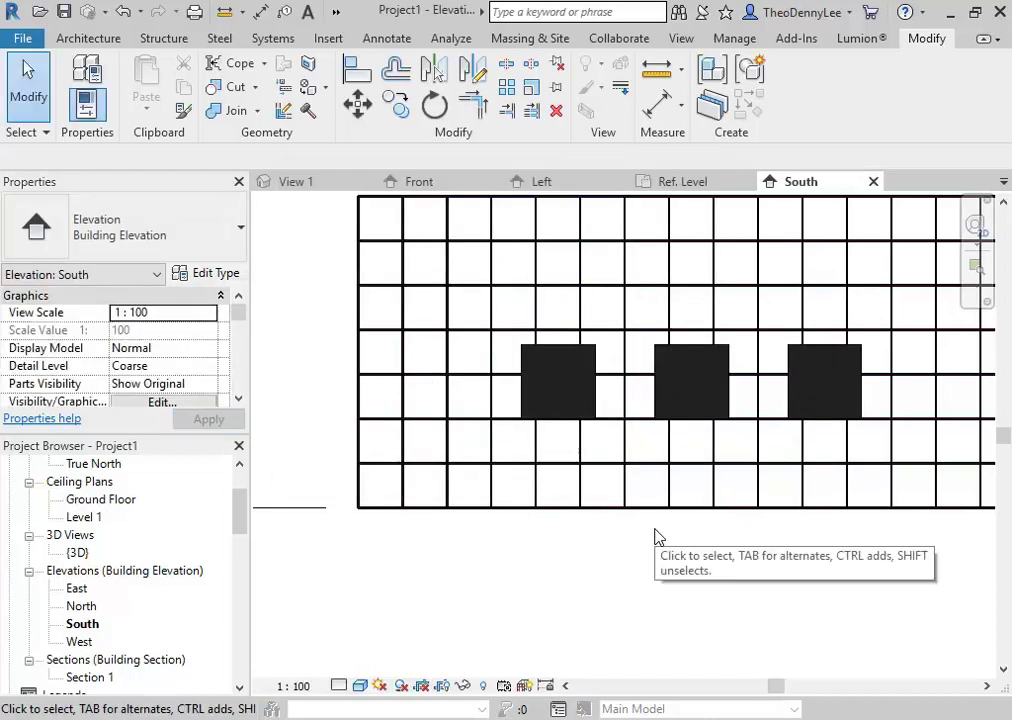
Step: In the leftmost box's type properties, set Box Depth, Box Height and Box Width to 300 mm each
{"action": "left_click", "coordinate": [598, 402]}
{"action": "scroll", "coordinate": [547, 350], "scroll_direction": "up", "scroll_amount": 3}
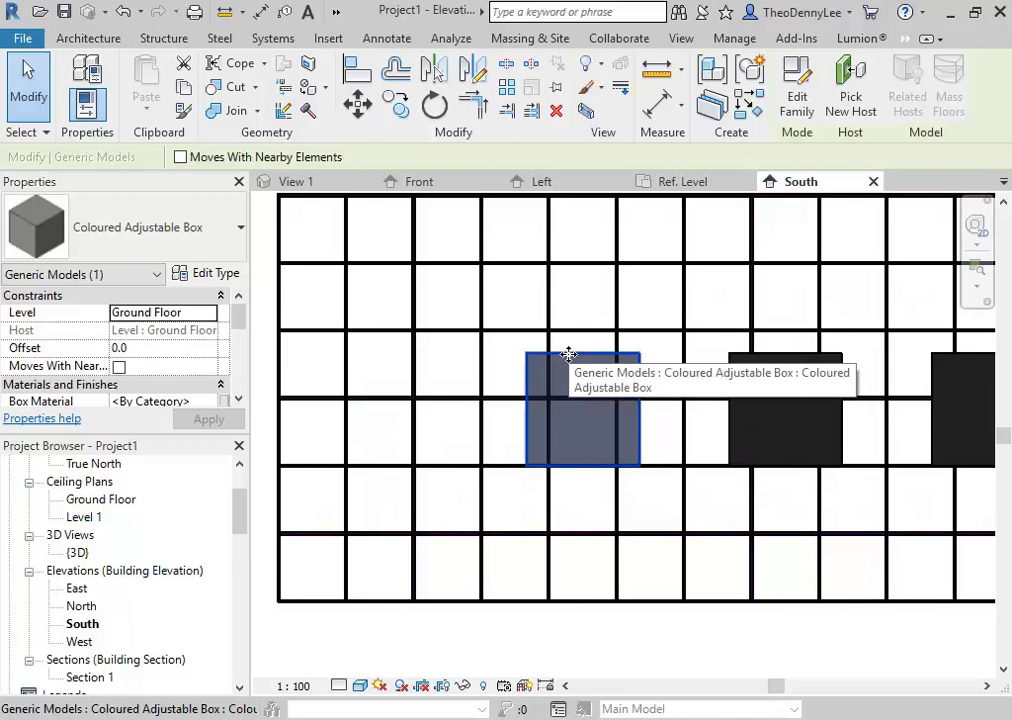
{"action": "left_click", "coordinate": [208, 276]}
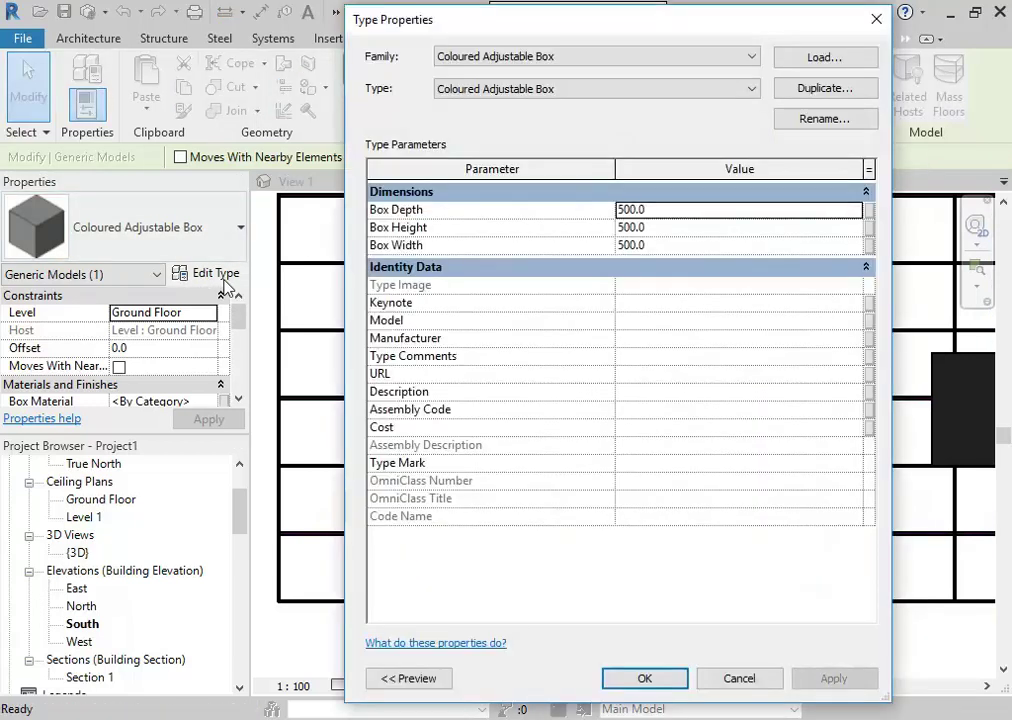
{"action": "left_click", "coordinate": [709, 216]}
{"action": "type", "text": "300"}
{"action": "left_click", "coordinate": [698, 231]}
{"action": "type", "text": "300"}
{"action": "left_click", "coordinate": [695, 243]}
{"action": "left_click", "coordinate": [691, 233]}
{"action": "left_click", "coordinate": [690, 250]}
{"action": "type", "text": "300"}
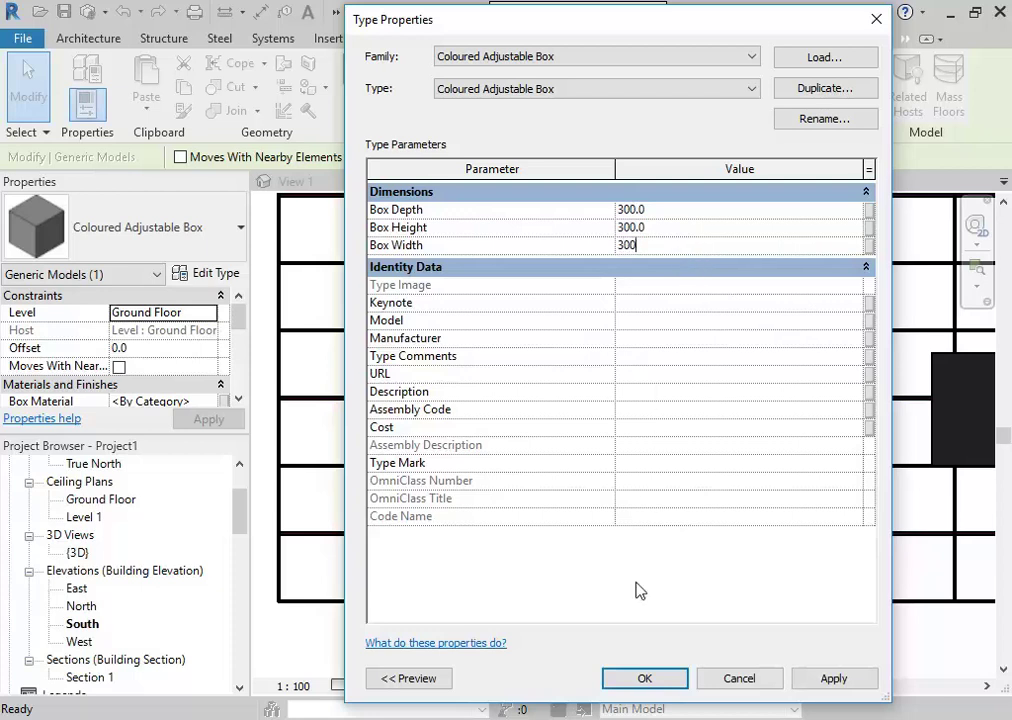
{"action": "left_click", "coordinate": [645, 679]}
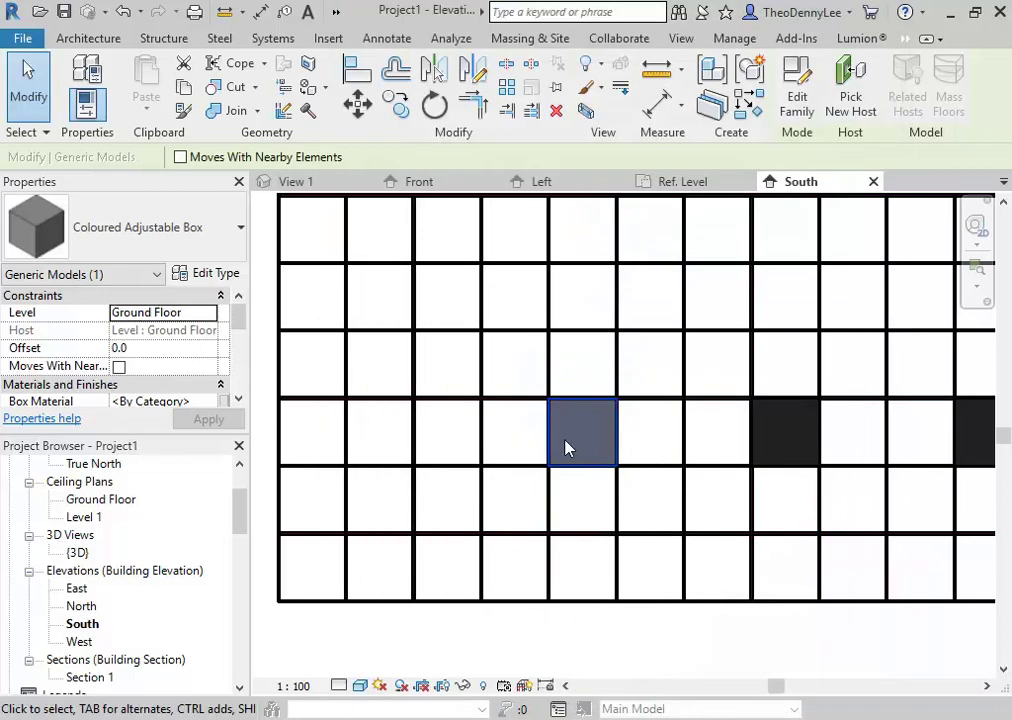
Step: Set the leftmost box's Box Height from Floor instance value to 1500 mm
{"action": "left_click_drag", "start_coordinate": [237, 316], "coordinate": [237, 333]}
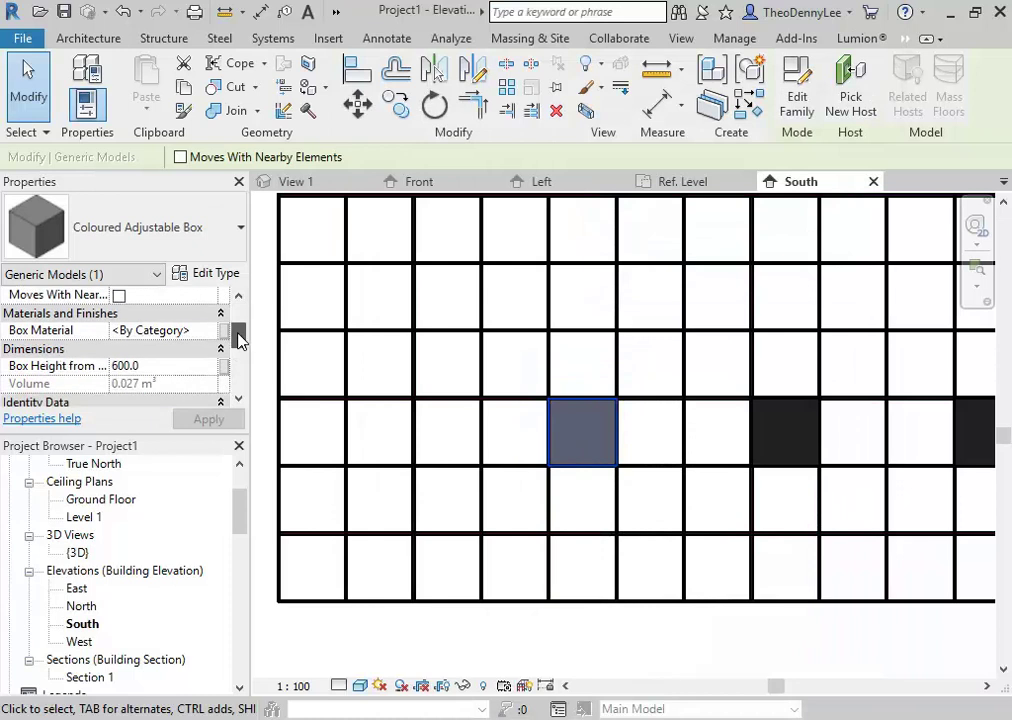
{"action": "left_click", "coordinate": [171, 366]}
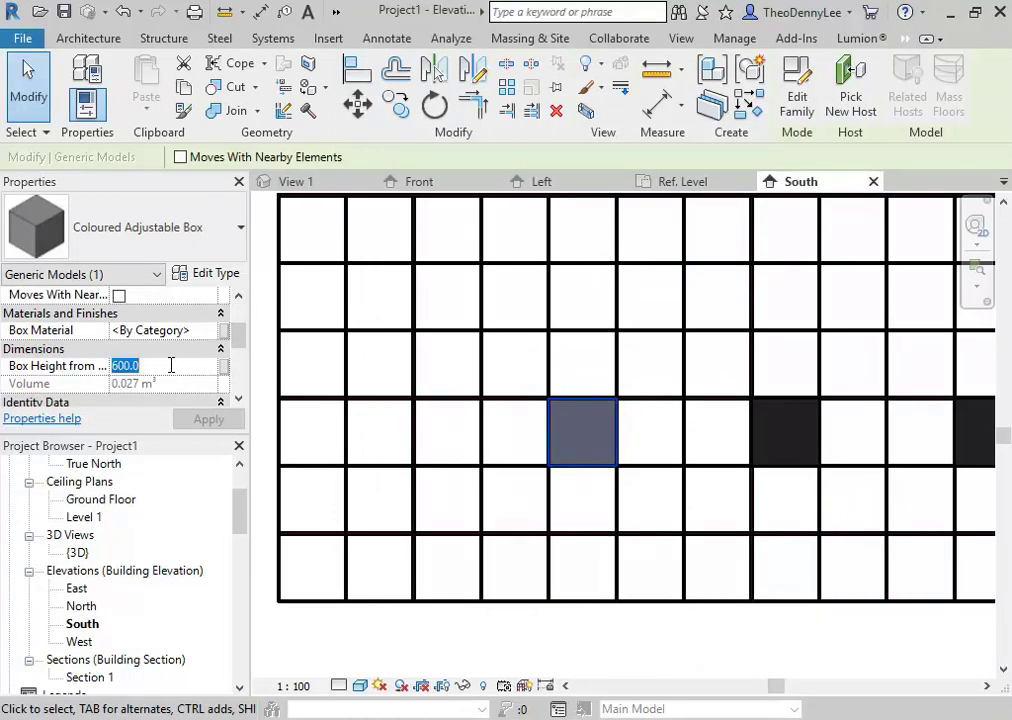
{"action": "type", "text": "15"}
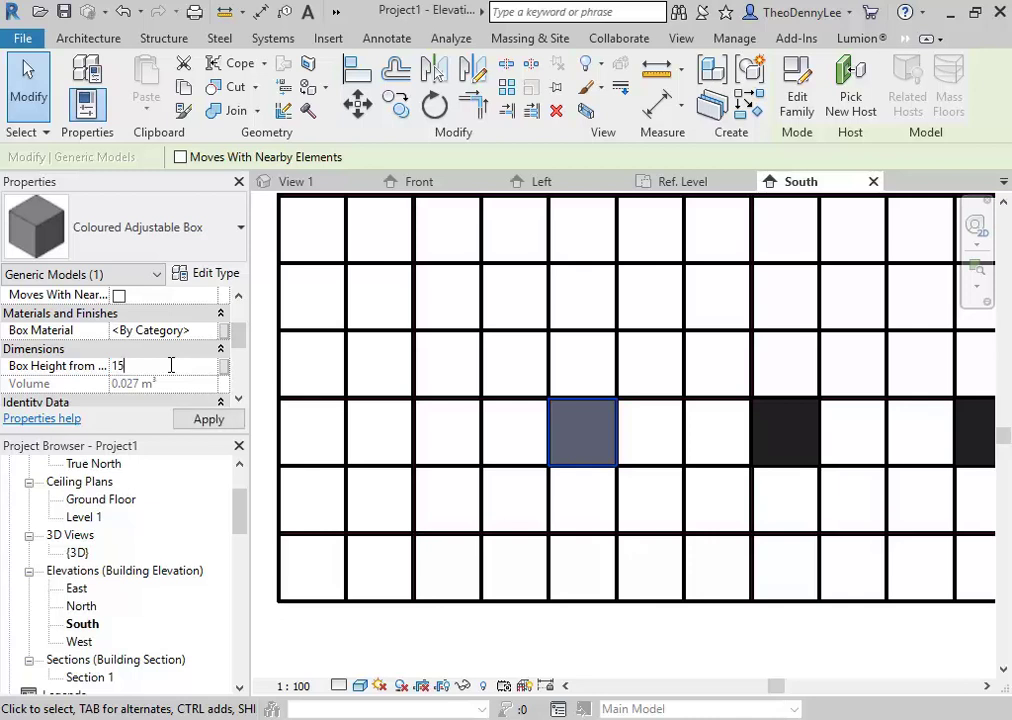
{"action": "type", "text": "00"}
{"action": "left_click", "coordinate": [208, 419]}
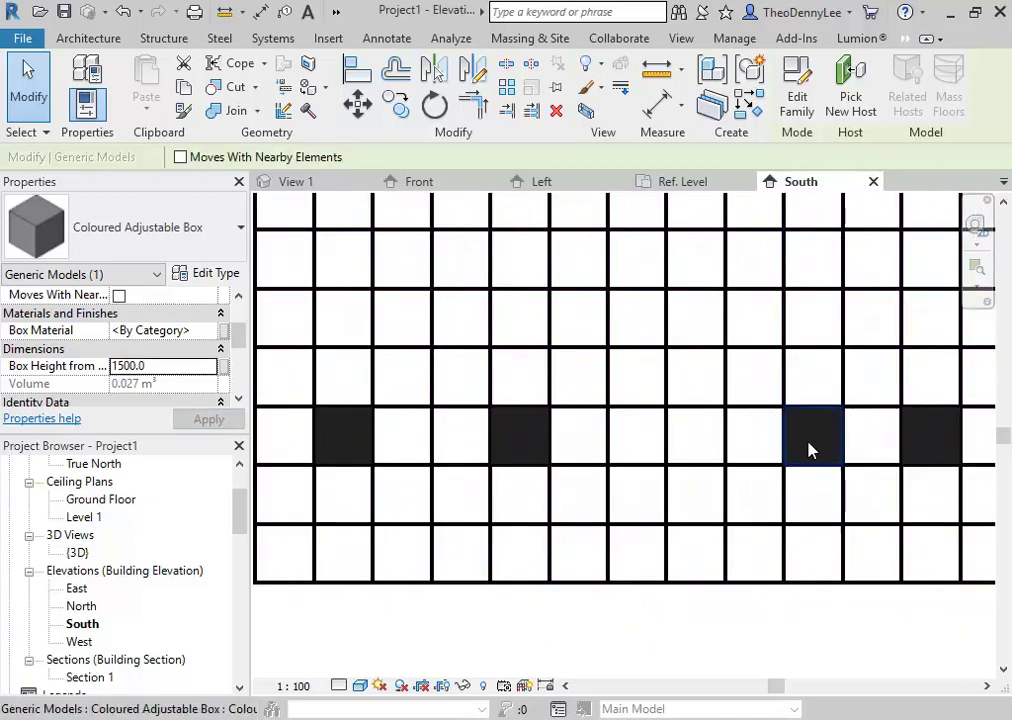
Step: Select the fourth box from the left and check which parameters its type properties list, leaving them unchanged
{"action": "left_click", "coordinate": [809, 448]}
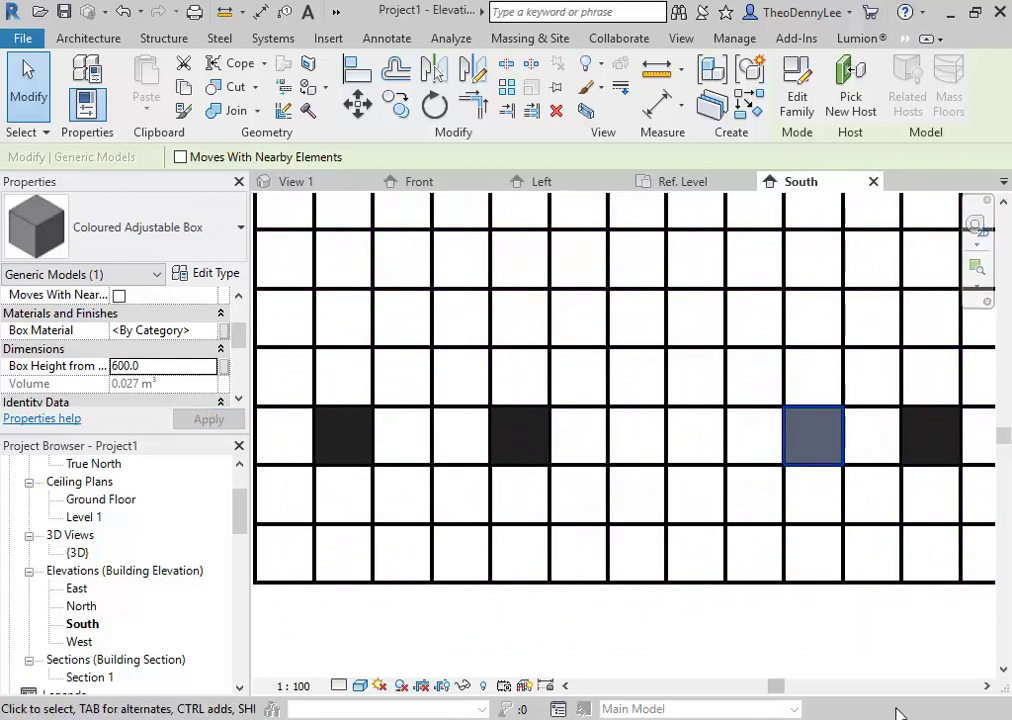
{"action": "left_click", "coordinate": [978, 14]}
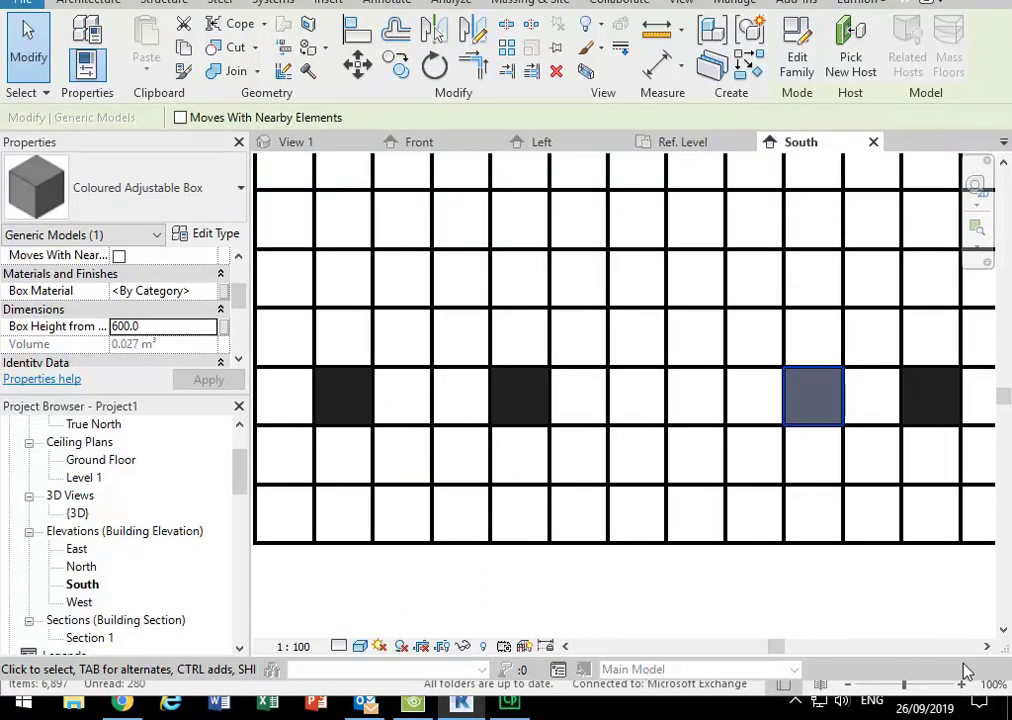
{"action": "scroll", "coordinate": [847, 587], "scroll_direction": "down", "scroll_amount": 2}
{"action": "middle_click_drag", "start_coordinate": [847, 587], "coordinate": [684, 568]}
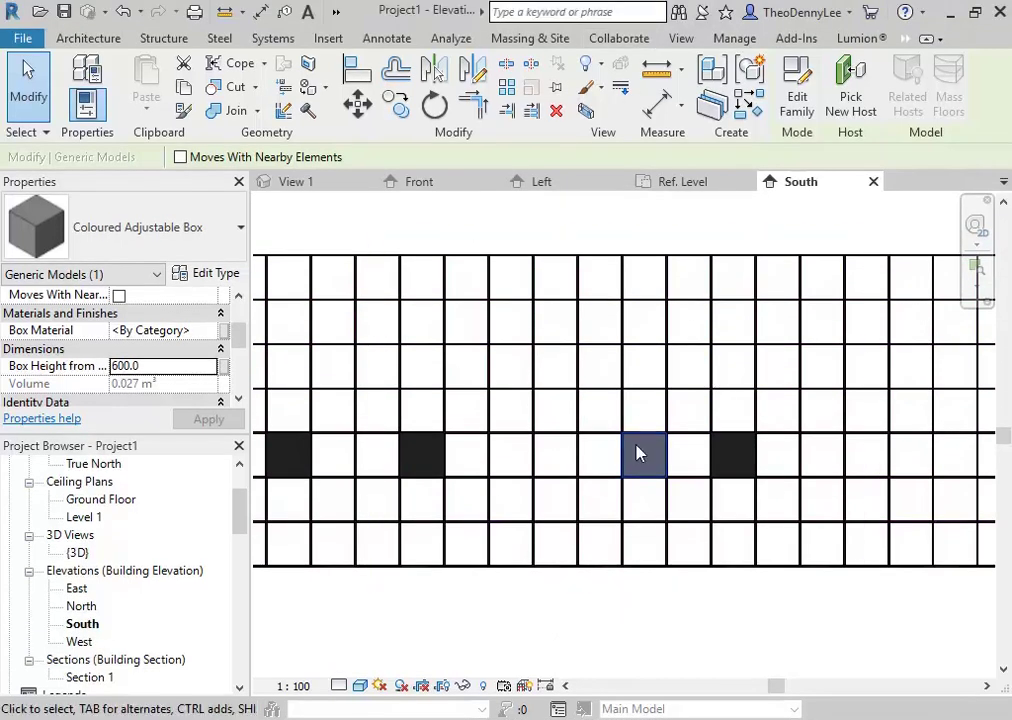
{"action": "scroll", "coordinate": [640, 453], "scroll_direction": "up", "scroll_amount": 2}
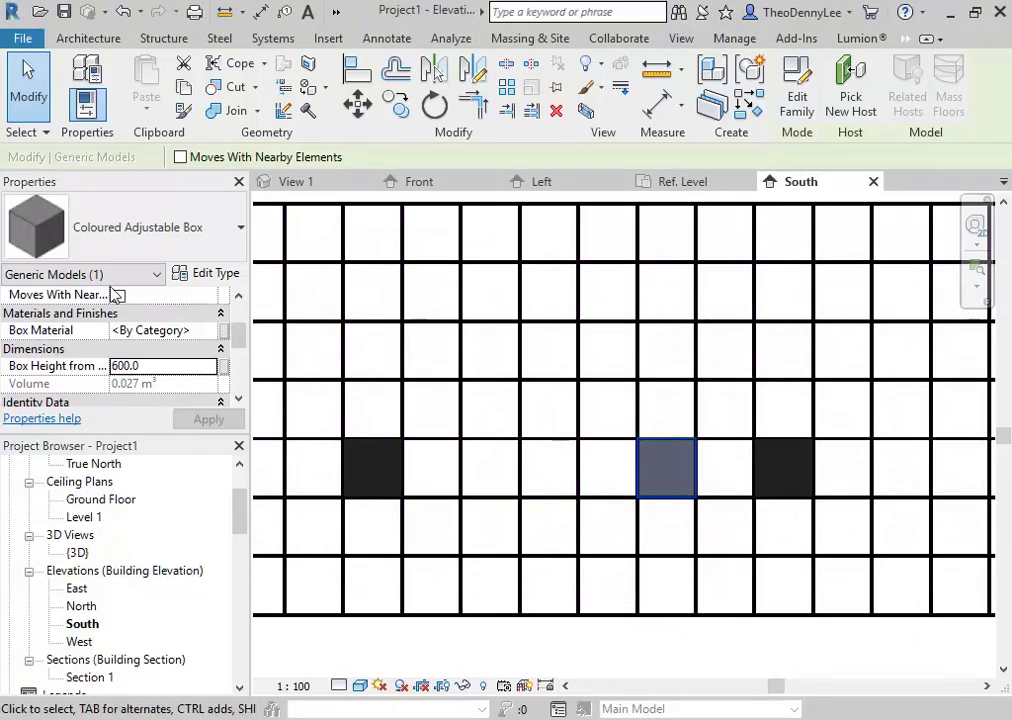
{"action": "left_click", "coordinate": [217, 274]}
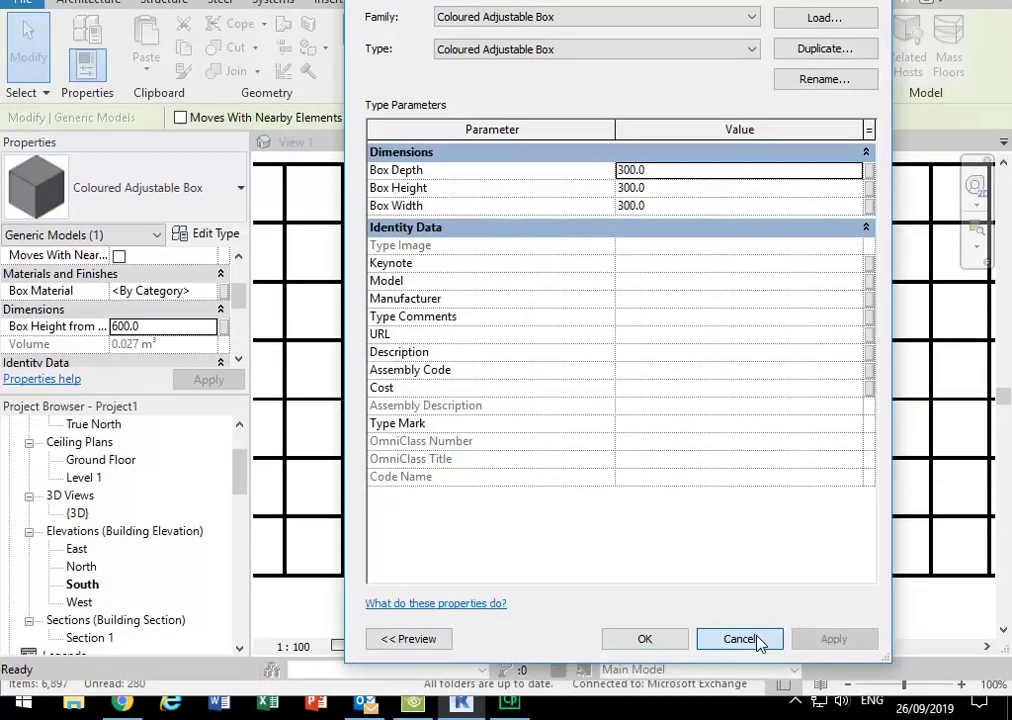
{"action": "left_click", "coordinate": [750, 678]}
Step: In the default 3D view, set the selected fourth box's Box Height from Floor to 900 mm
{"action": "double_click", "coordinate": [78, 513]}
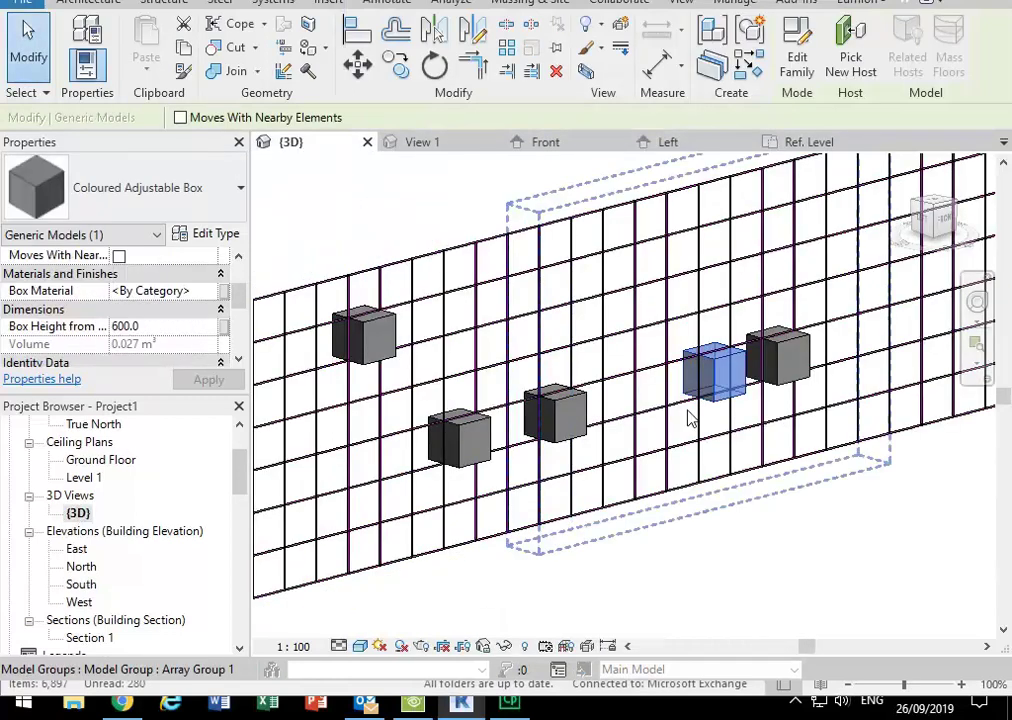
{"action": "left_click", "coordinate": [170, 326]}
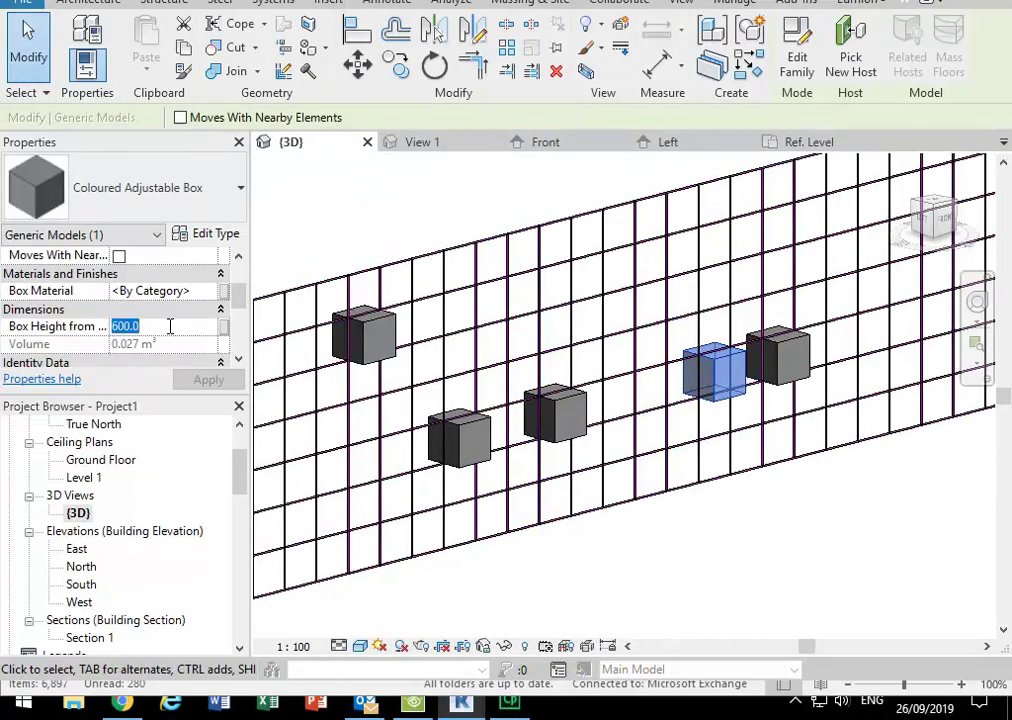
{"action": "type", "text": "90"}
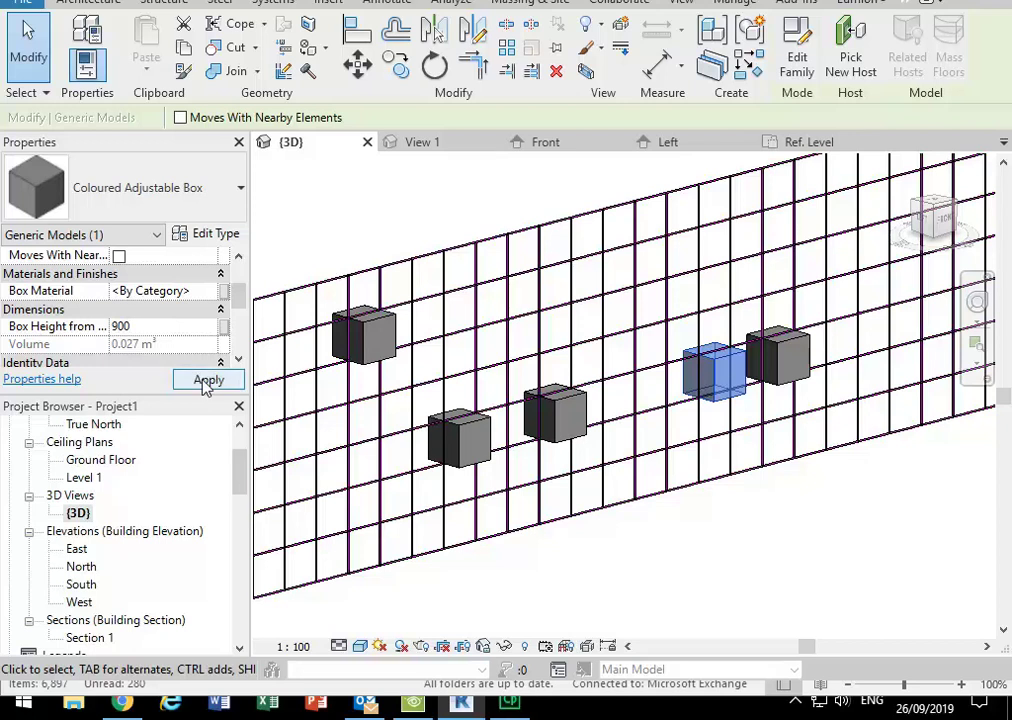
{"action": "left_click", "coordinate": [209, 380]}
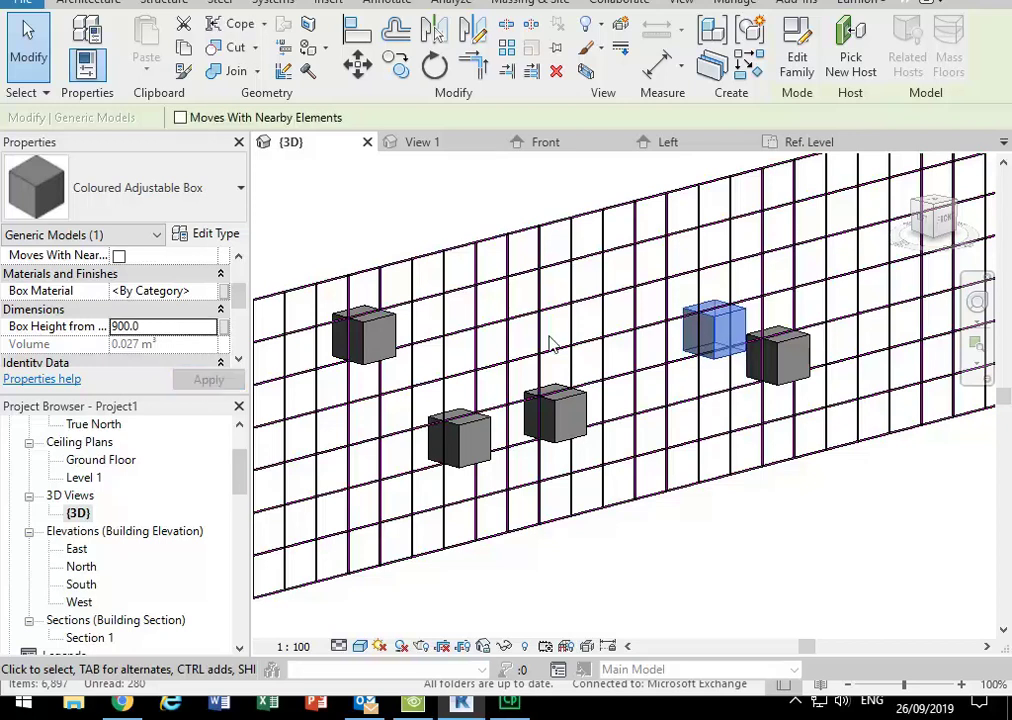
Step: Select the third box from the left and set its Box Height from Floor to 1200 mm
{"action": "left_click", "coordinate": [558, 410]}
{"action": "left_click", "coordinate": [180, 327]}
{"action": "type", "text": "1200"}
{"action": "left_click", "coordinate": [209, 380]}
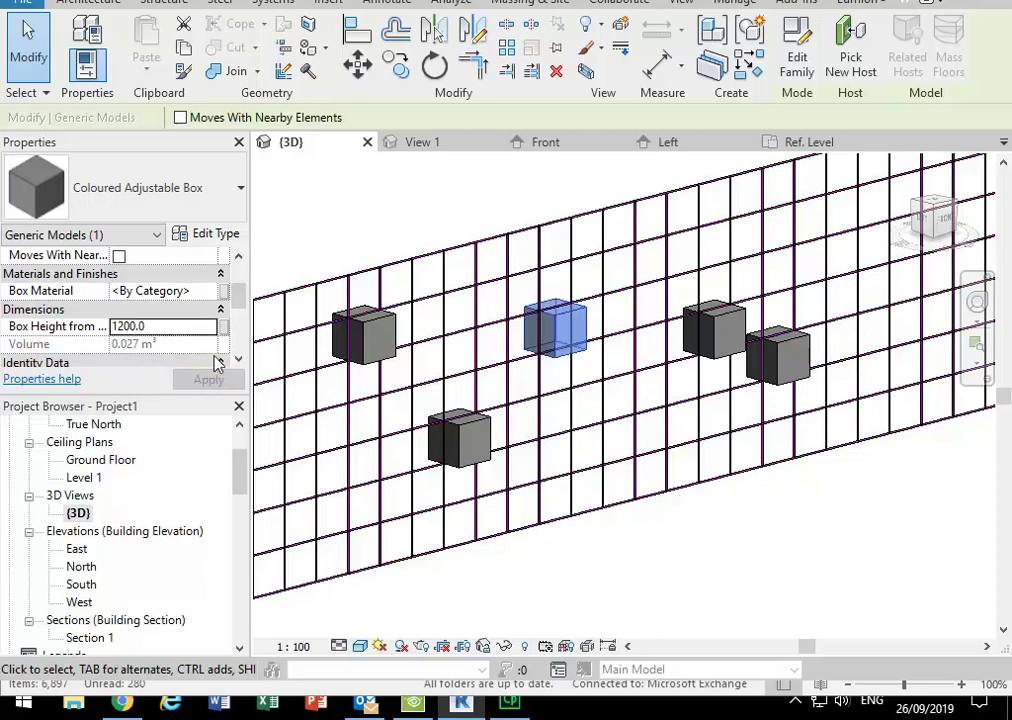
Step: Start choosing a Box Material for the third box and duplicate the Metal Powdercoated Pink material
{"action": "left_click", "coordinate": [220, 291]}
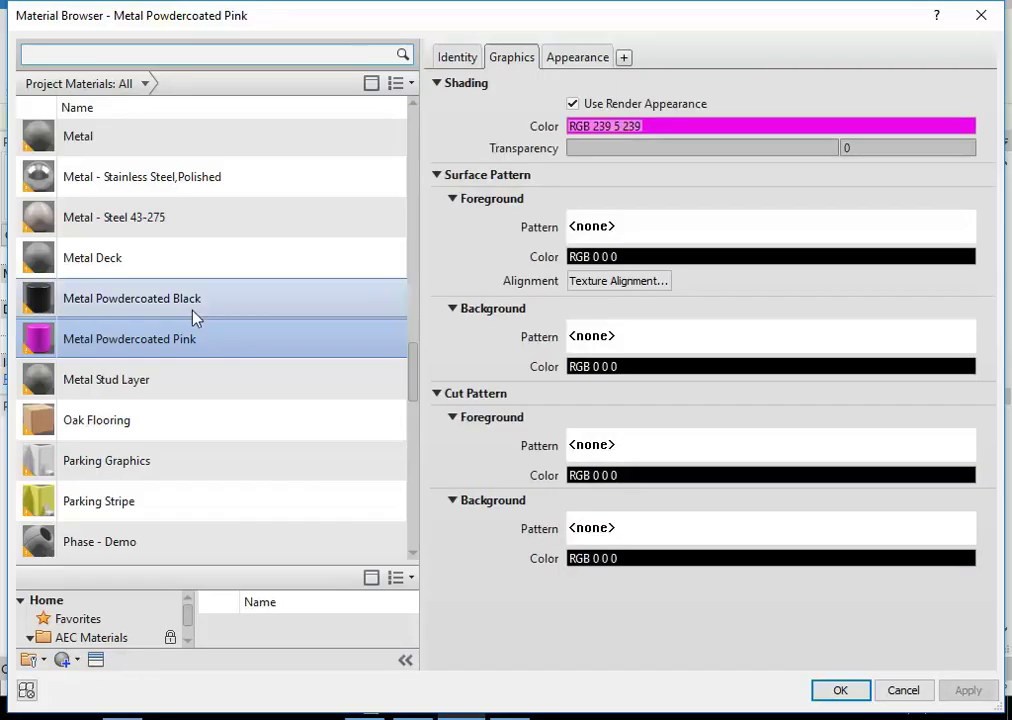
{"action": "left_click", "coordinate": [113, 346]}
{"action": "right_click", "coordinate": [113, 346]}
{"action": "left_click", "coordinate": [170, 375]}
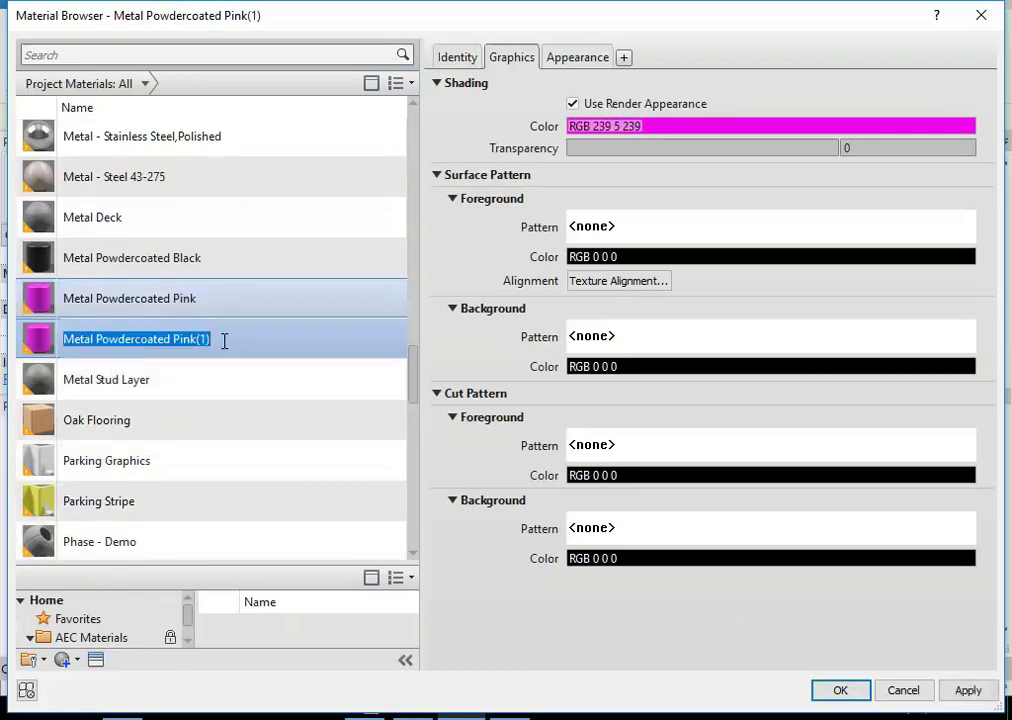
Step: Rename the duplicated pink material as Metal Powdercoated End and keep it selected
{"action": "key", "text": "Home"}
{"action": "key", "text": "Delete"}
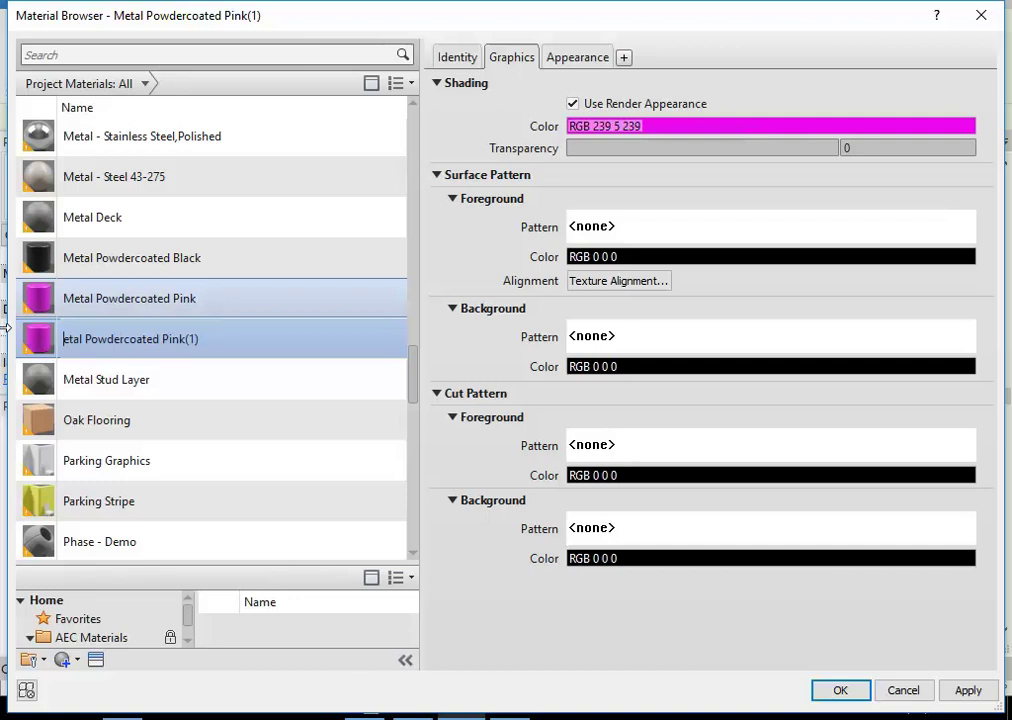
{"action": "type", "text": "m"}
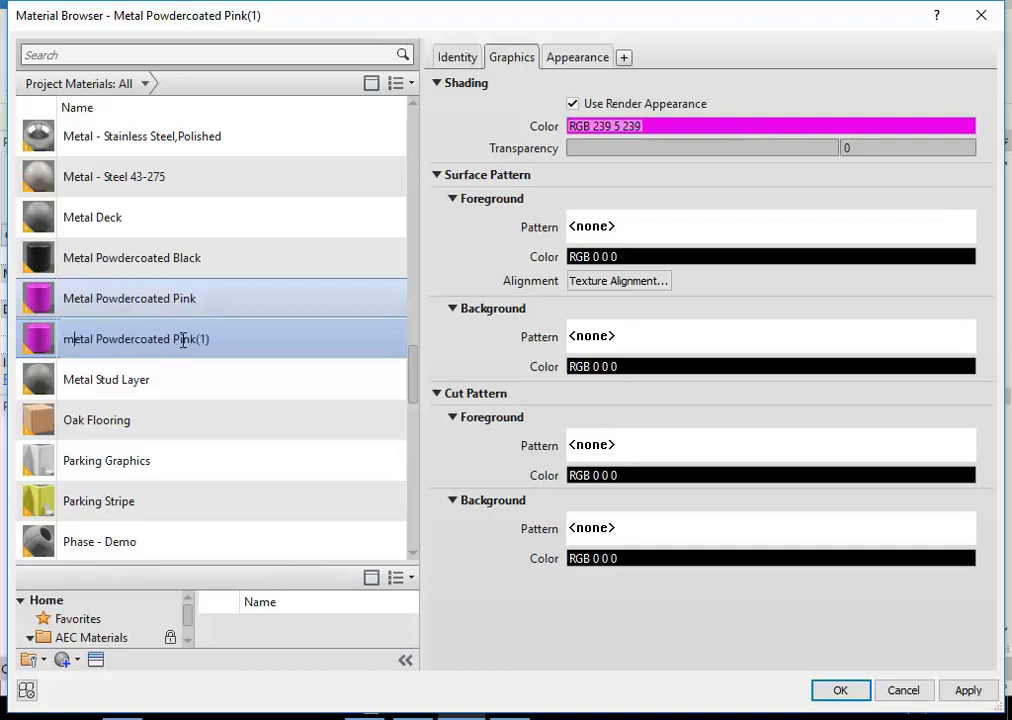
{"action": "key", "text": "BackSpace"}
{"action": "type", "text": "M"}
{"action": "key", "text": "End"}
{"action": "key", "text": "BackSpace"}
{"action": "type", "text": "End"}
{"action": "key", "text": "Return"}
{"action": "left_click", "coordinate": [220, 347]}
{"action": "left_click", "coordinate": [206, 298]}
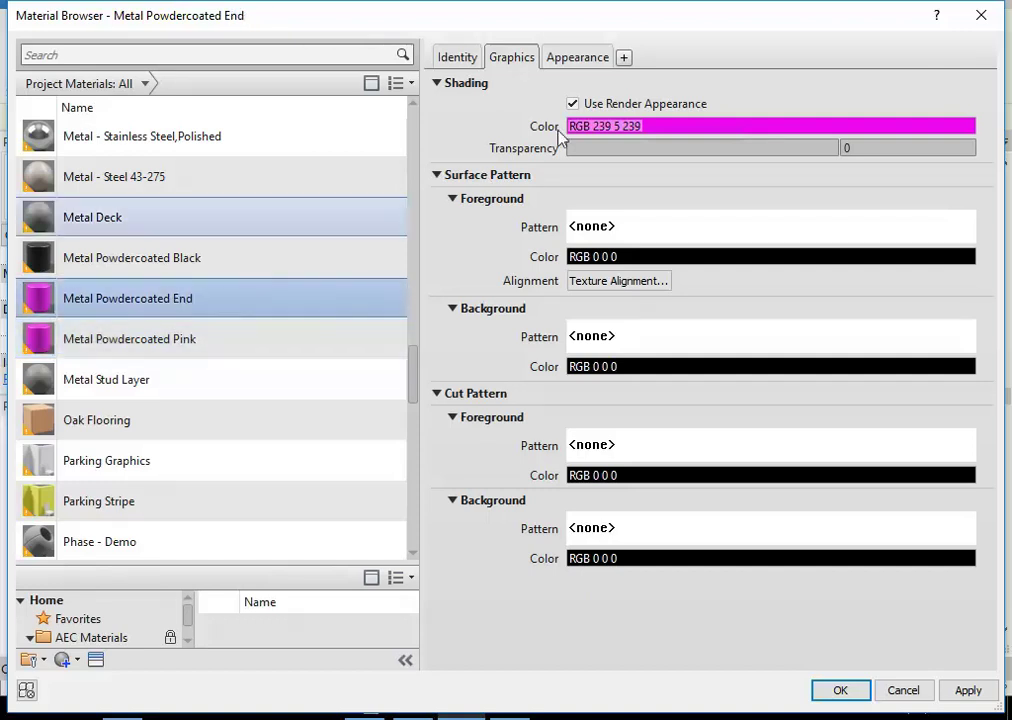
Step: Duplicate the appearance asset of Metal Powdercoated End and set its colour to red, RGB 255 0 0
{"action": "left_click", "coordinate": [575, 58]}
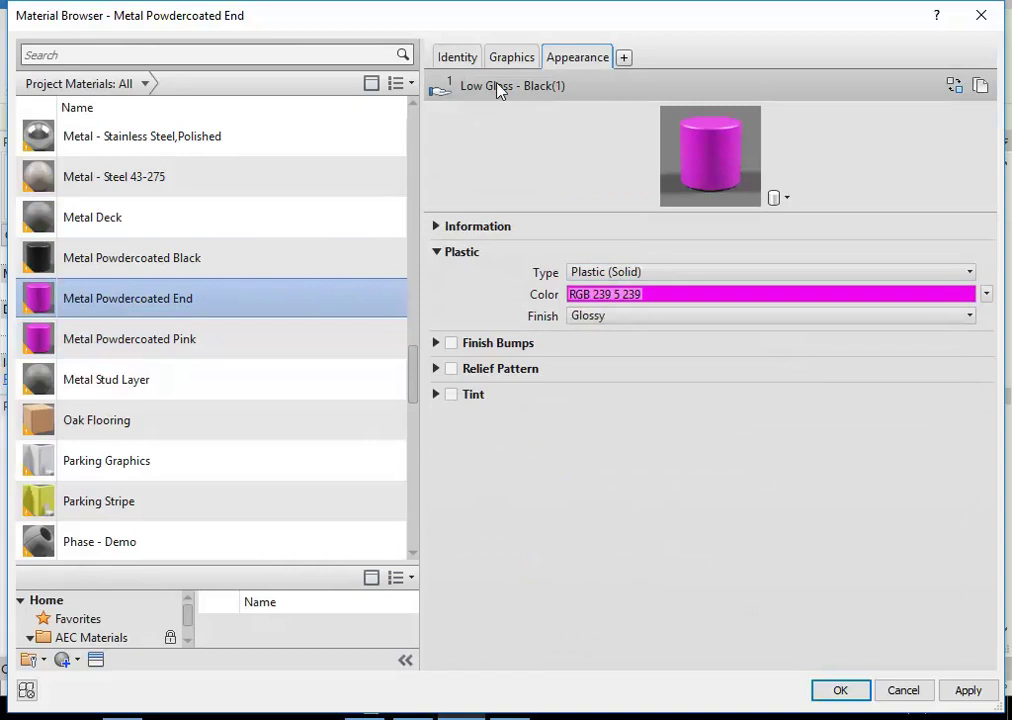
{"action": "right_click", "coordinate": [569, 63]}
{"action": "left_click", "coordinate": [594, 70]}
{"action": "left_click", "coordinate": [676, 294]}
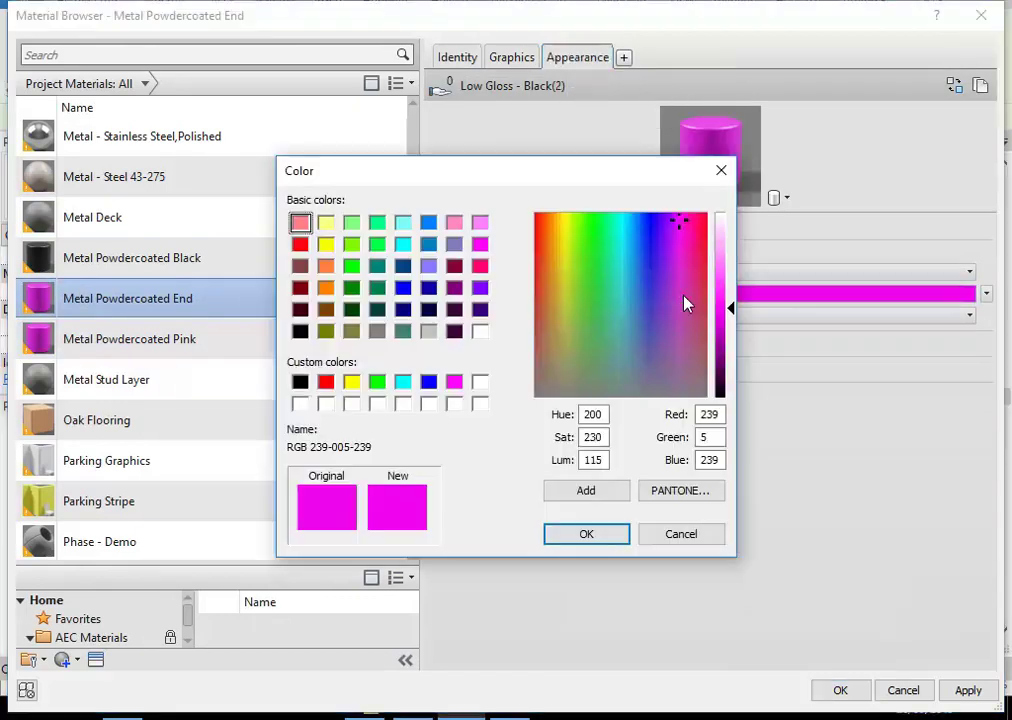
{"action": "left_click", "coordinate": [302, 244]}
{"action": "left_click", "coordinate": [592, 538]}
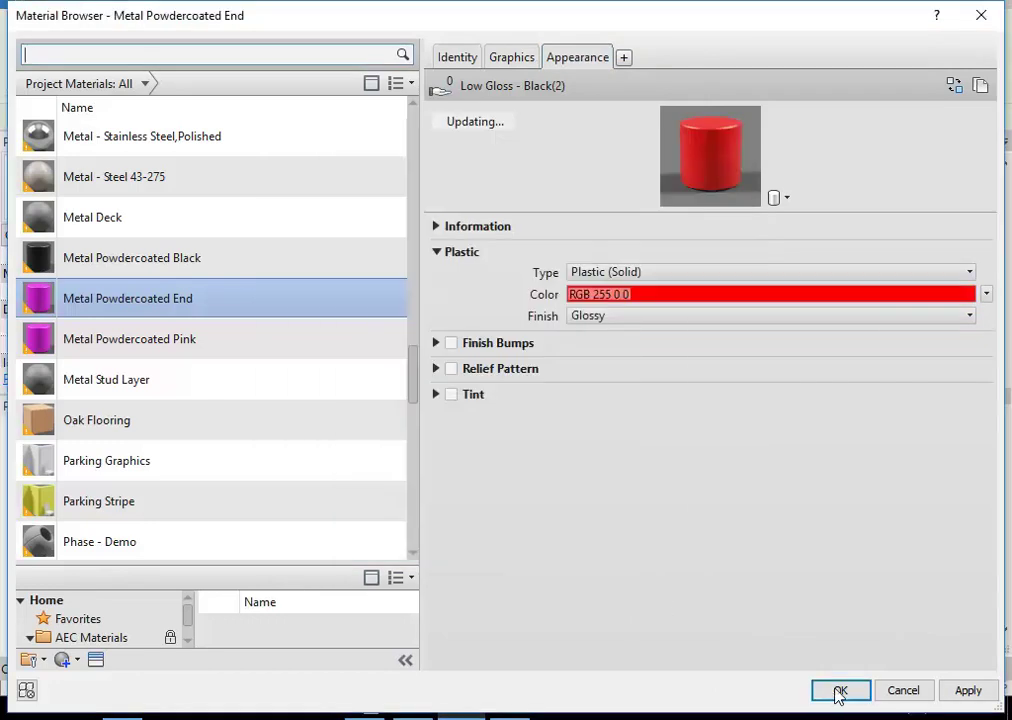
Step: Apply the red Metal Powdercoated End material to the third box and clear the selection
{"action": "left_click", "coordinate": [838, 690]}
{"action": "left_click", "coordinate": [754, 557]}
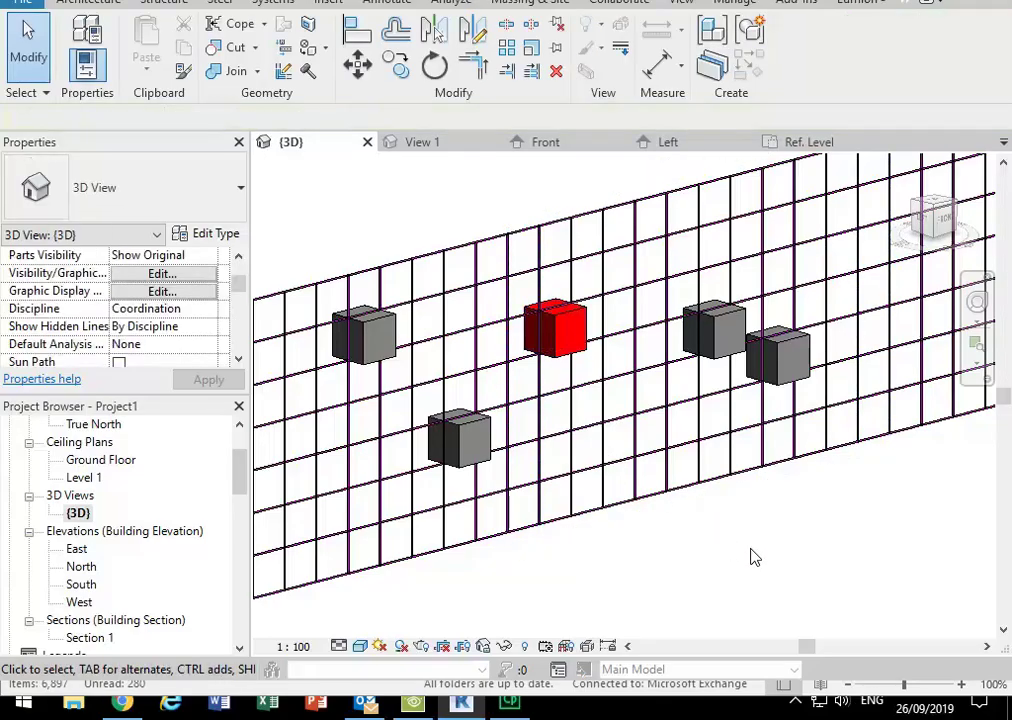
Step: Start choosing a Box Material for the rightmost box and duplicate Metal Powdercoated End as Metal Powdercoated Blue
{"action": "left_click", "coordinate": [778, 372]}
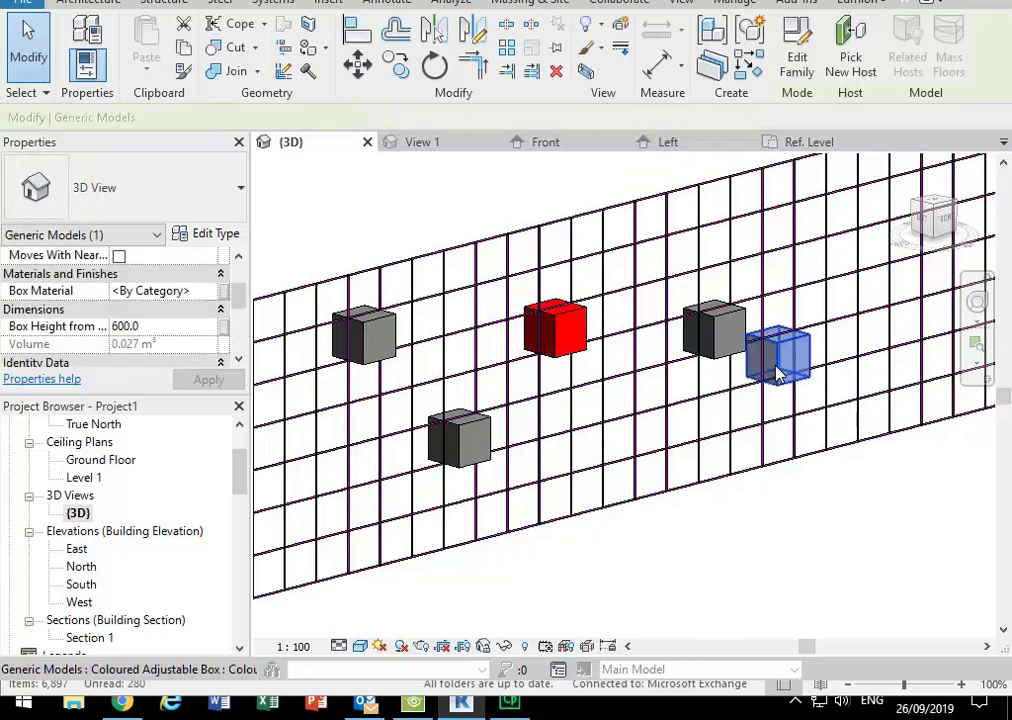
{"action": "left_click", "coordinate": [222, 234]}
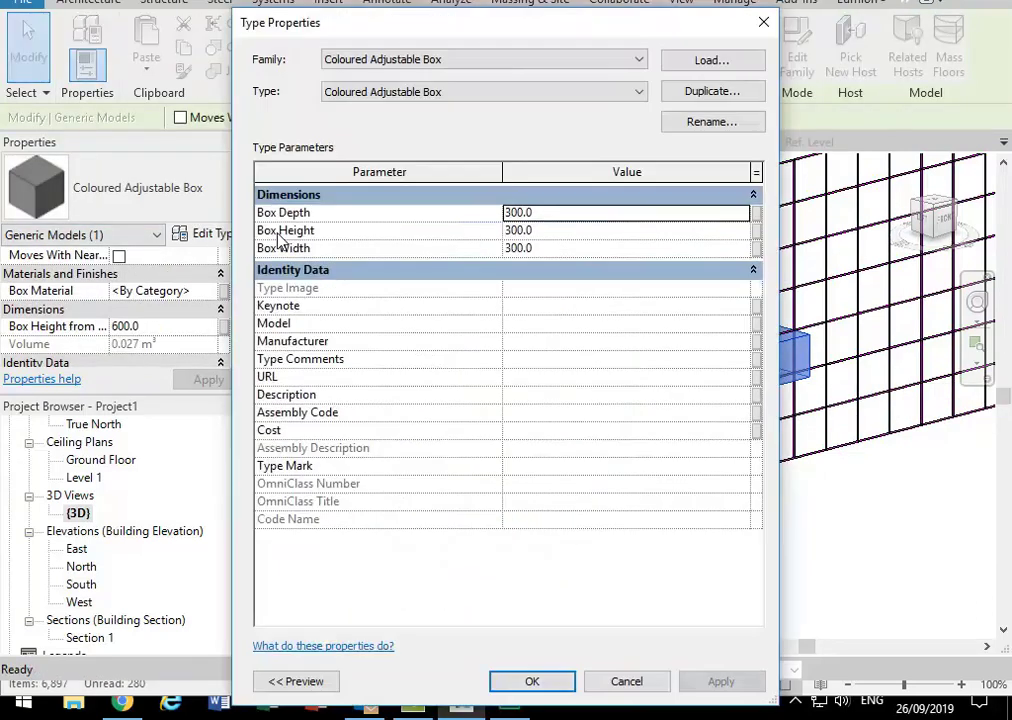
{"action": "left_click", "coordinate": [626, 681]}
{"action": "left_click", "coordinate": [210, 291]}
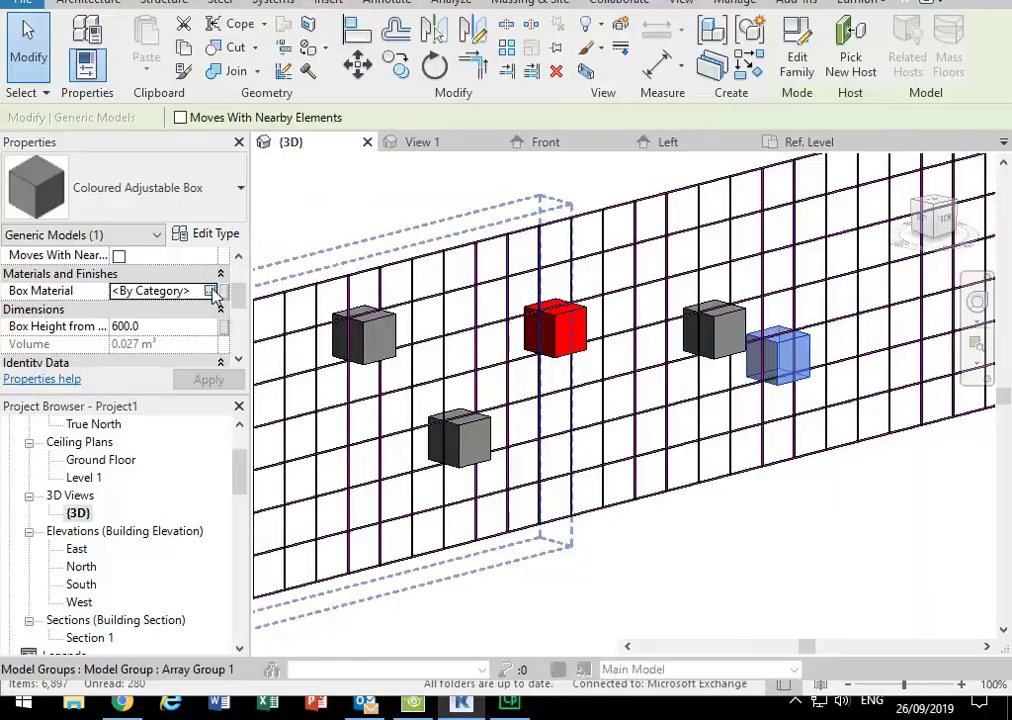
{"action": "left_click", "coordinate": [211, 291]}
{"action": "right_click", "coordinate": [137, 343]}
{"action": "left_click", "coordinate": [165, 370]}
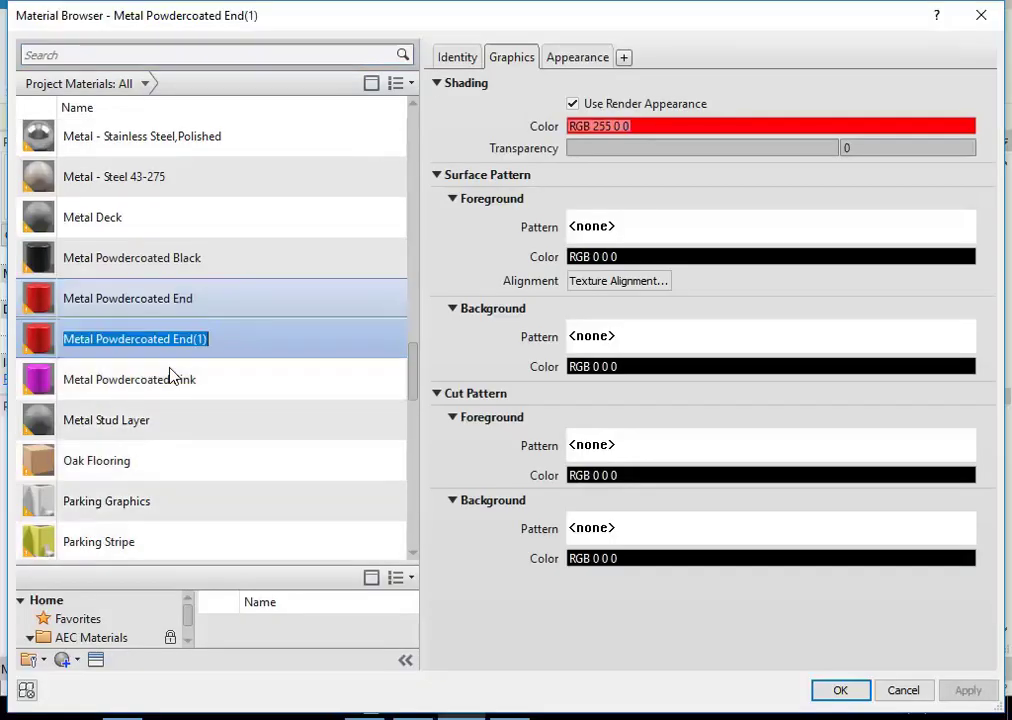
{"action": "mouse_move", "coordinate": [173, 347]}
{"action": "left_mouse_down"}
{"action": "mouse_move", "coordinate": [247, 322]}
{"action": "mouse_move", "coordinate": [175, 344]}
{"action": "left_mouse_up"}
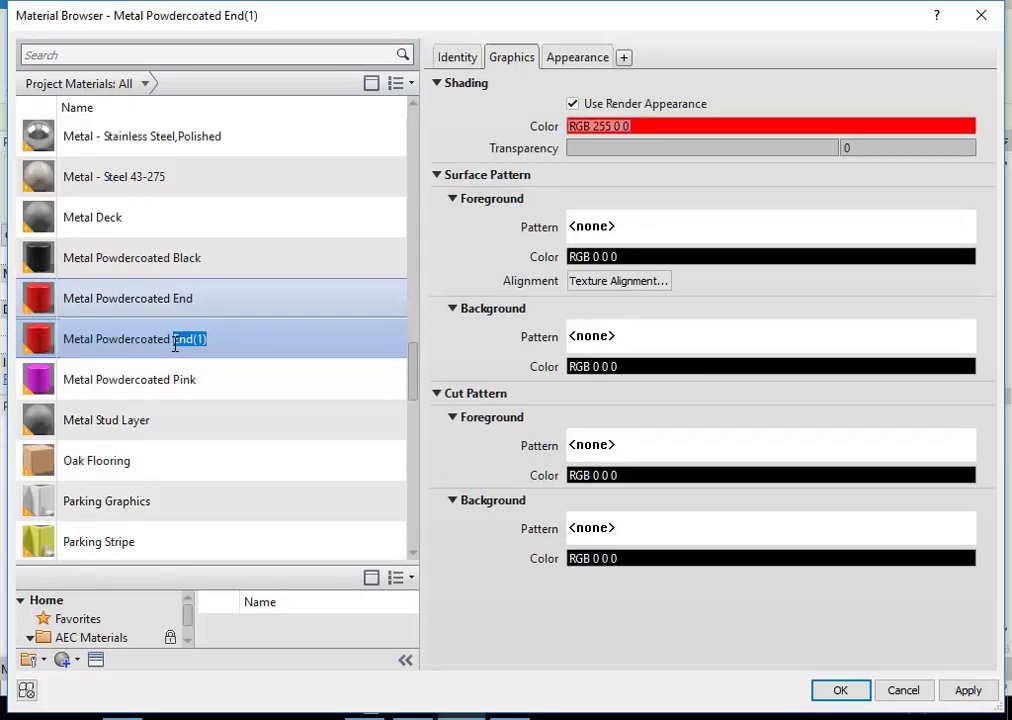
{"action": "type", "text": "Blue"}
{"action": "key", "text": "Return"}
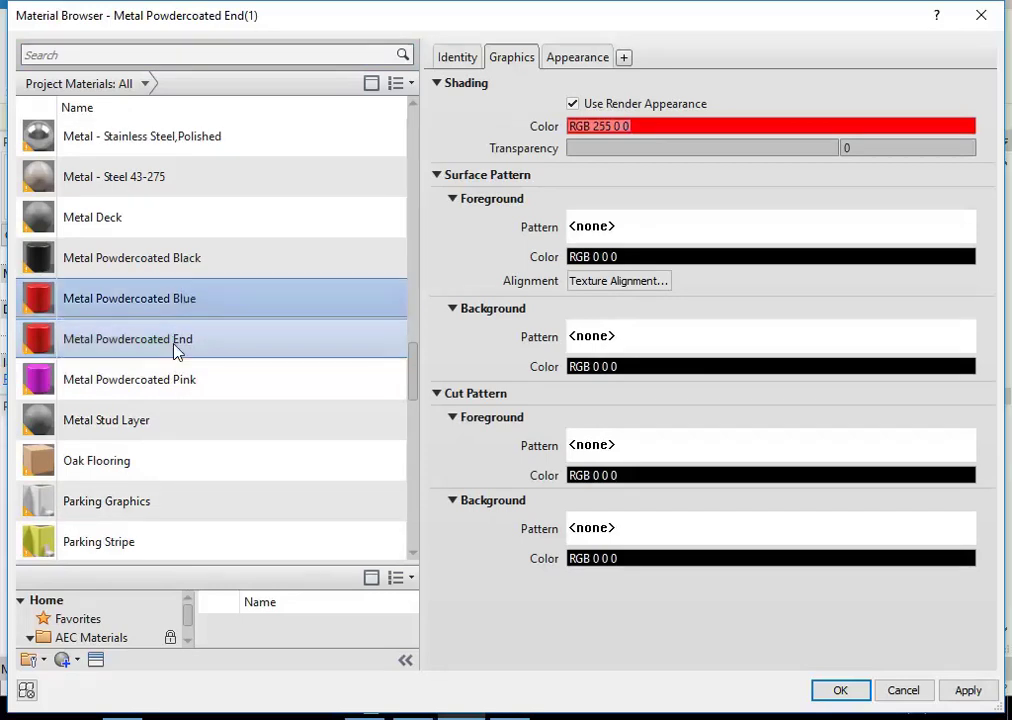
Step: Rename the Metal Powdercoated End material as Metal Powdercoated Red
{"action": "left_click", "coordinate": [190, 350]}
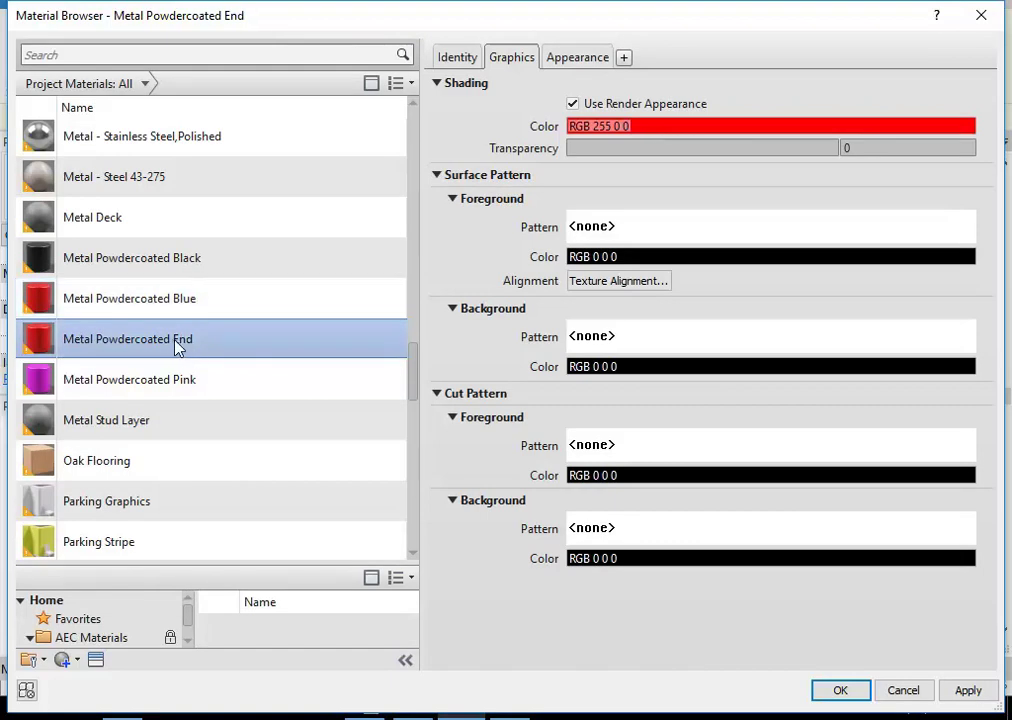
{"action": "right_click", "coordinate": [187, 342]}
{"action": "left_click", "coordinate": [212, 406]}
{"action": "double_click", "coordinate": [179, 341]}
{"action": "type", "text": "Rewd"}
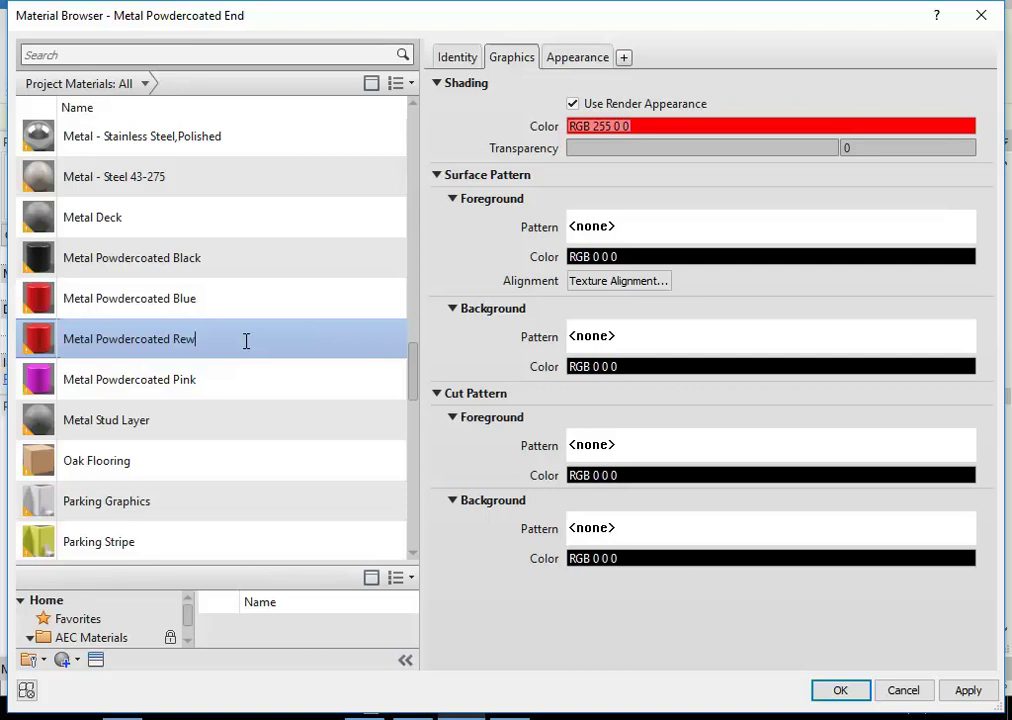
{"action": "key", "text": "Return"}
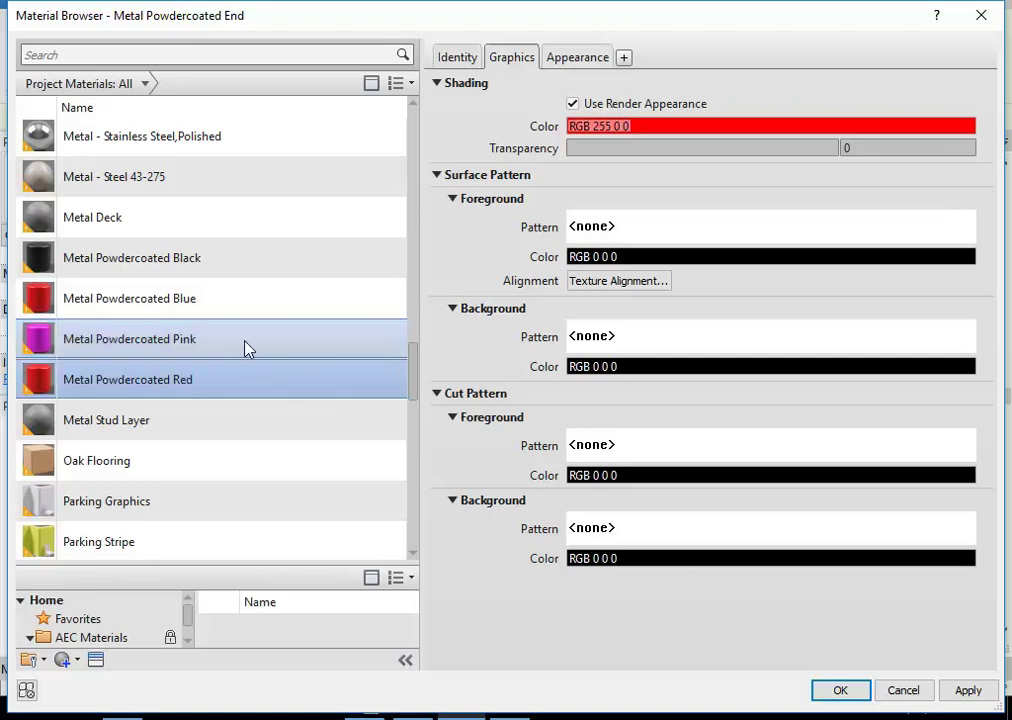
Step: Duplicate the appearance asset of Metal Powdercoated Blue, set its colour to blue, RGB 0 0 255, and apply the material to the rightmost box
{"action": "left_click", "coordinate": [201, 311]}
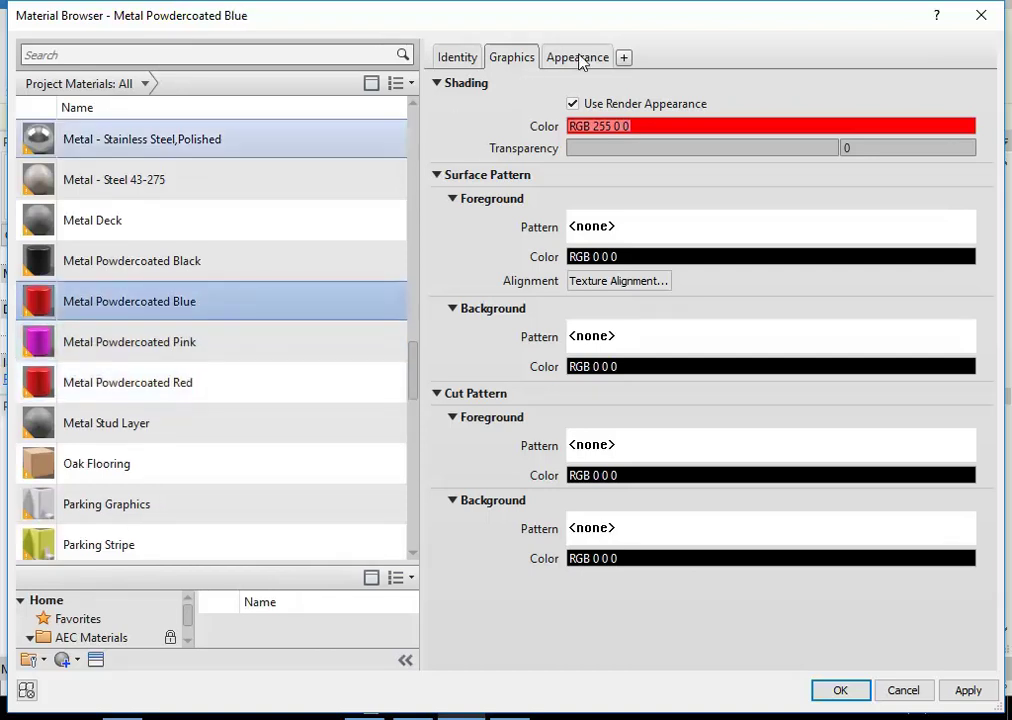
{"action": "left_click", "coordinate": [576, 60]}
{"action": "right_click", "coordinate": [576, 64]}
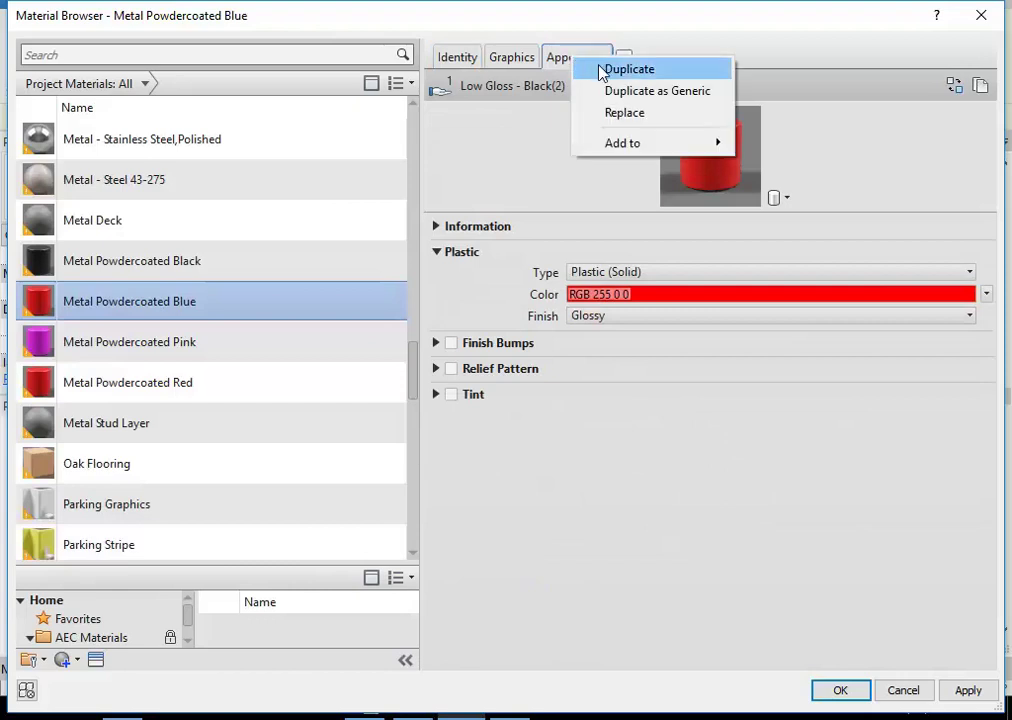
{"action": "left_click", "coordinate": [602, 71]}
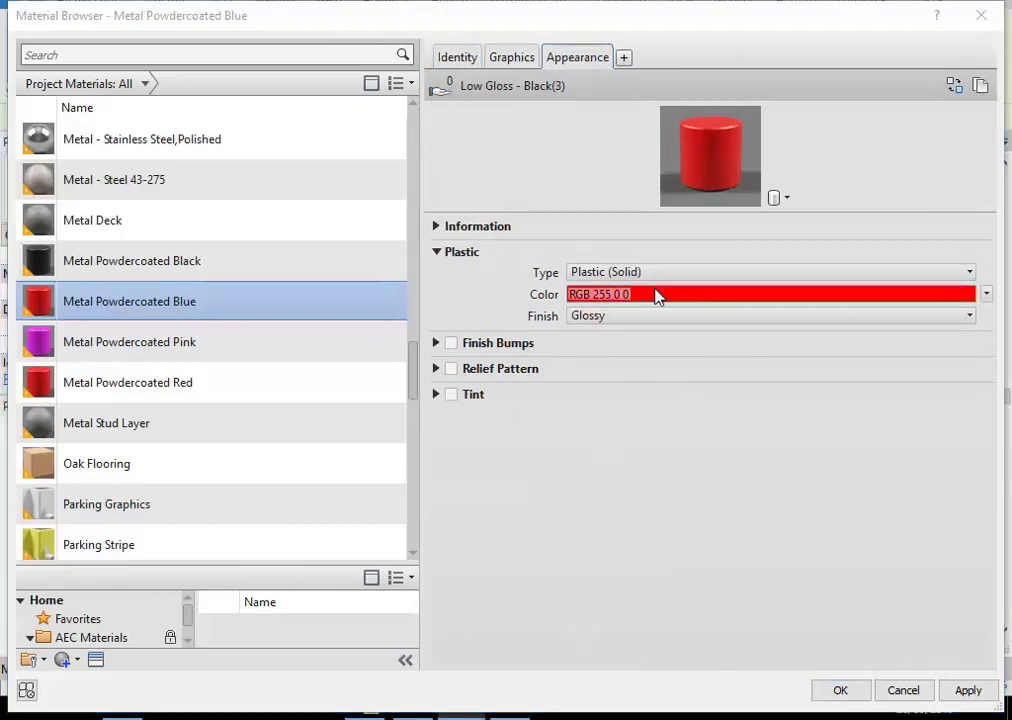
{"action": "left_click", "coordinate": [657, 294]}
{"action": "left_click", "coordinate": [403, 288]}
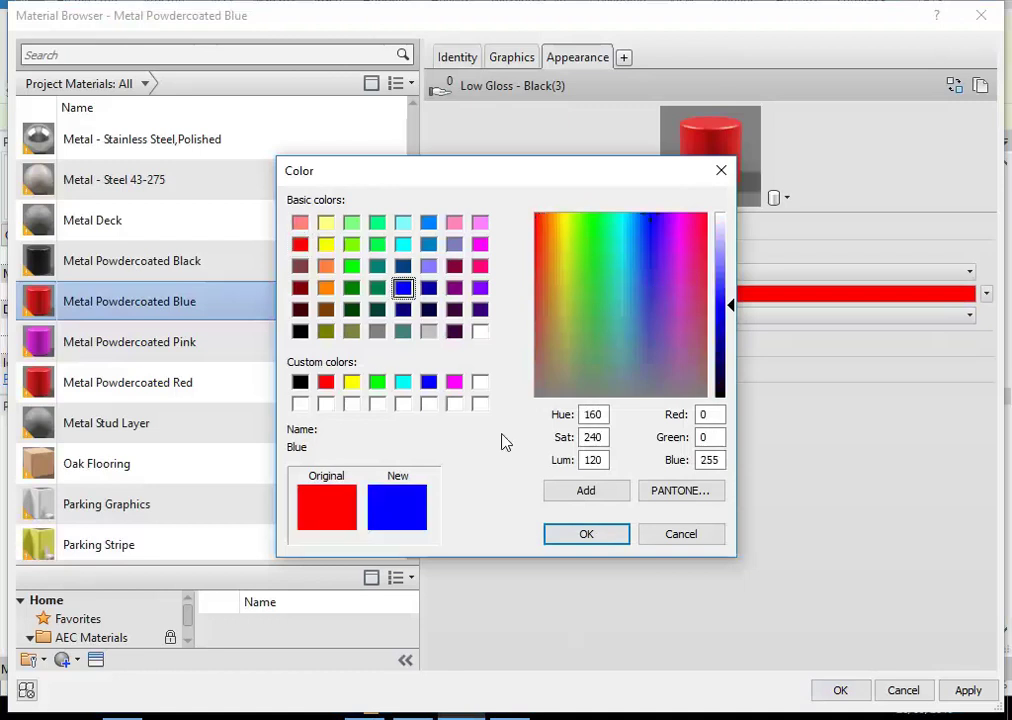
{"action": "left_click", "coordinate": [584, 535]}
{"action": "left_click", "coordinate": [840, 690]}
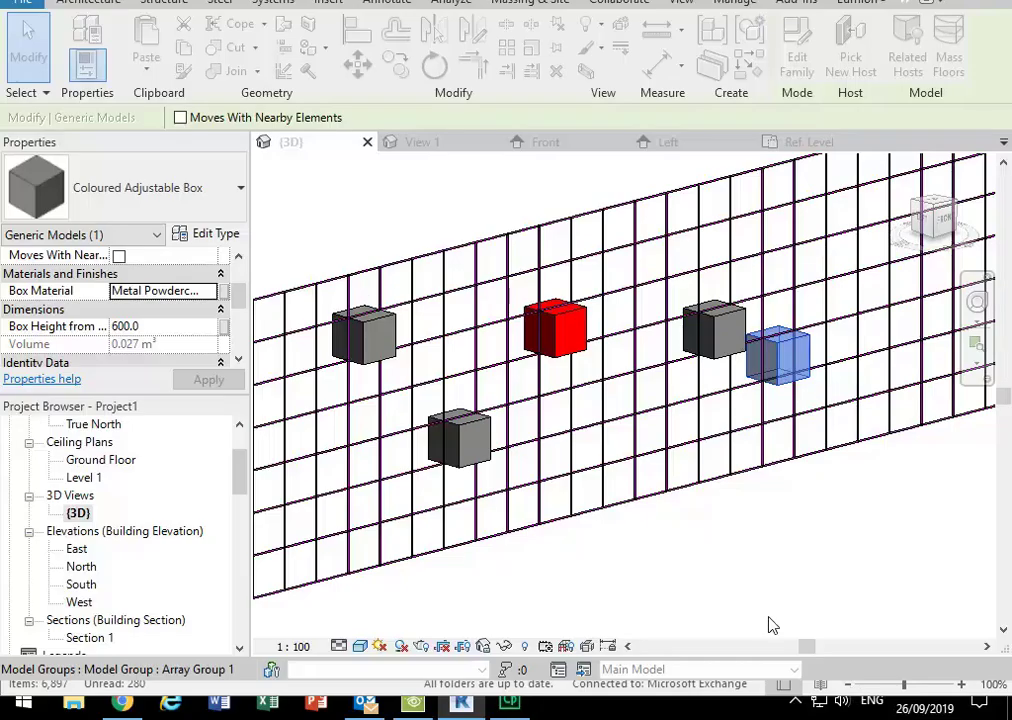